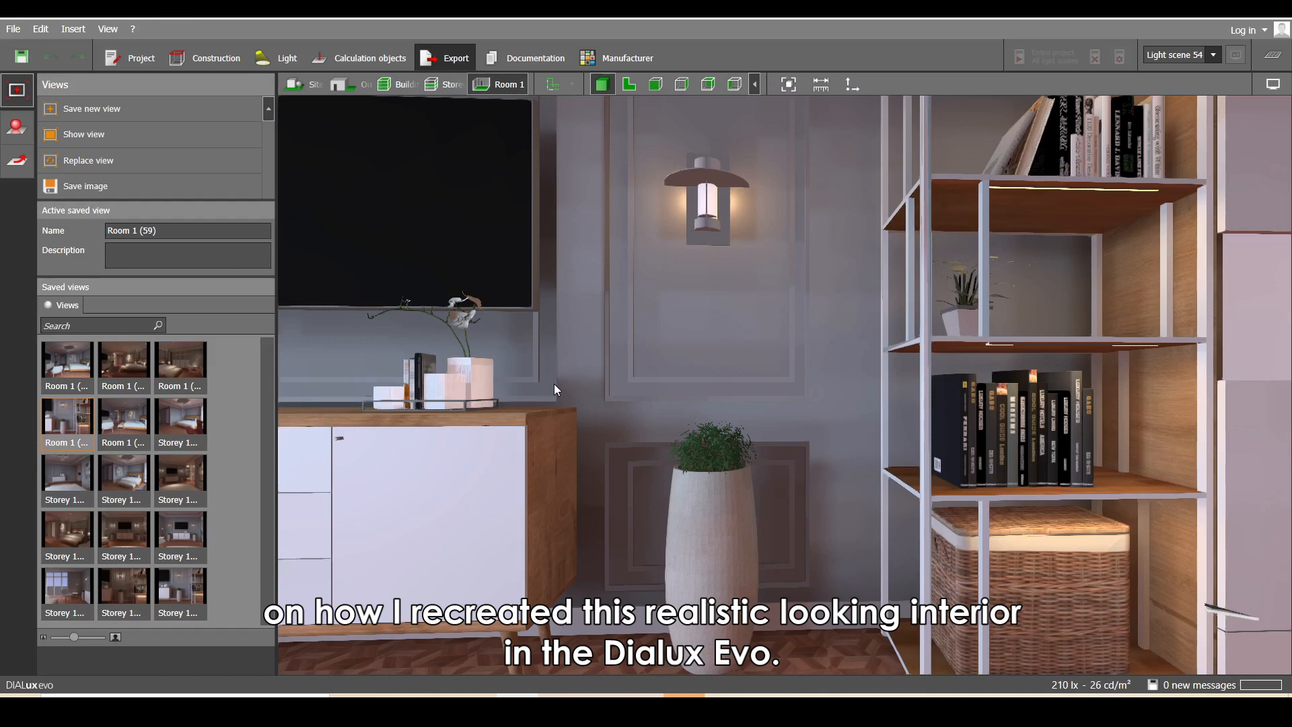
# Display a saved view of the finished bedroom and turn the 3D model from the TV wall toward the bed
pyautogui.doubleClick(147, 419)
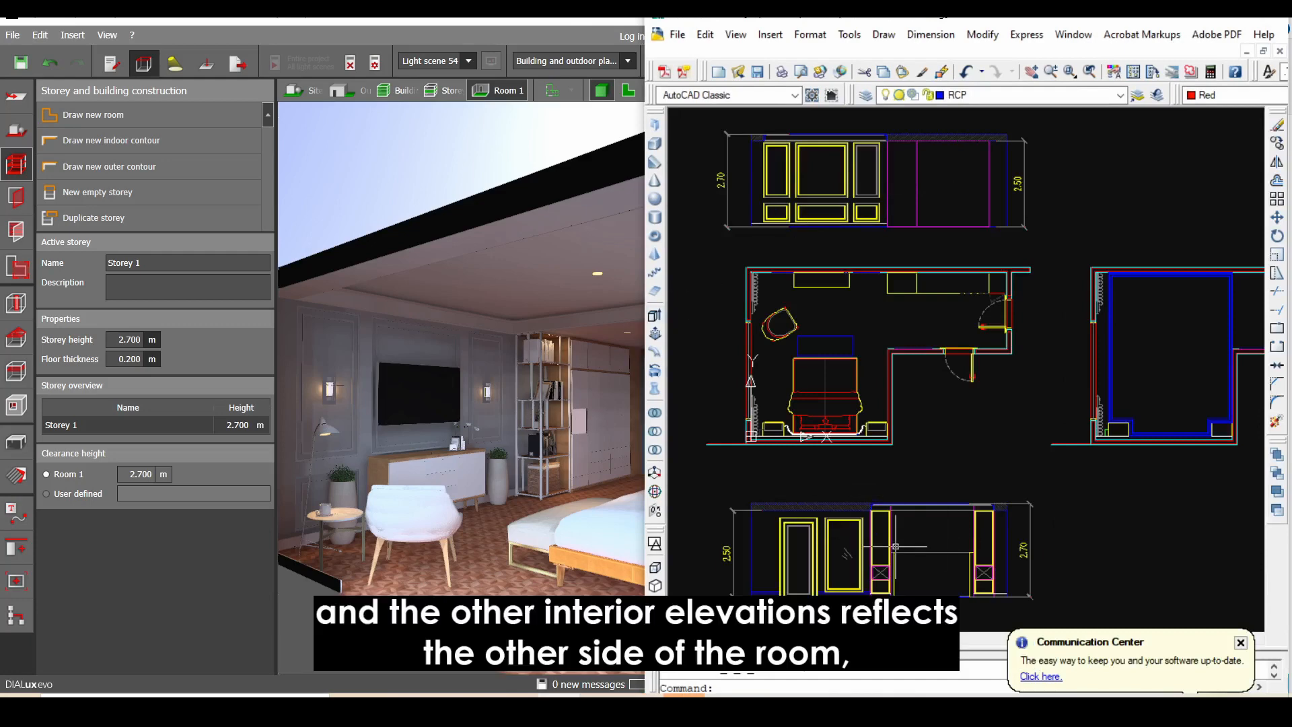
pyautogui.moveTo(449, 487); pyautogui.dragTo(499, 478)
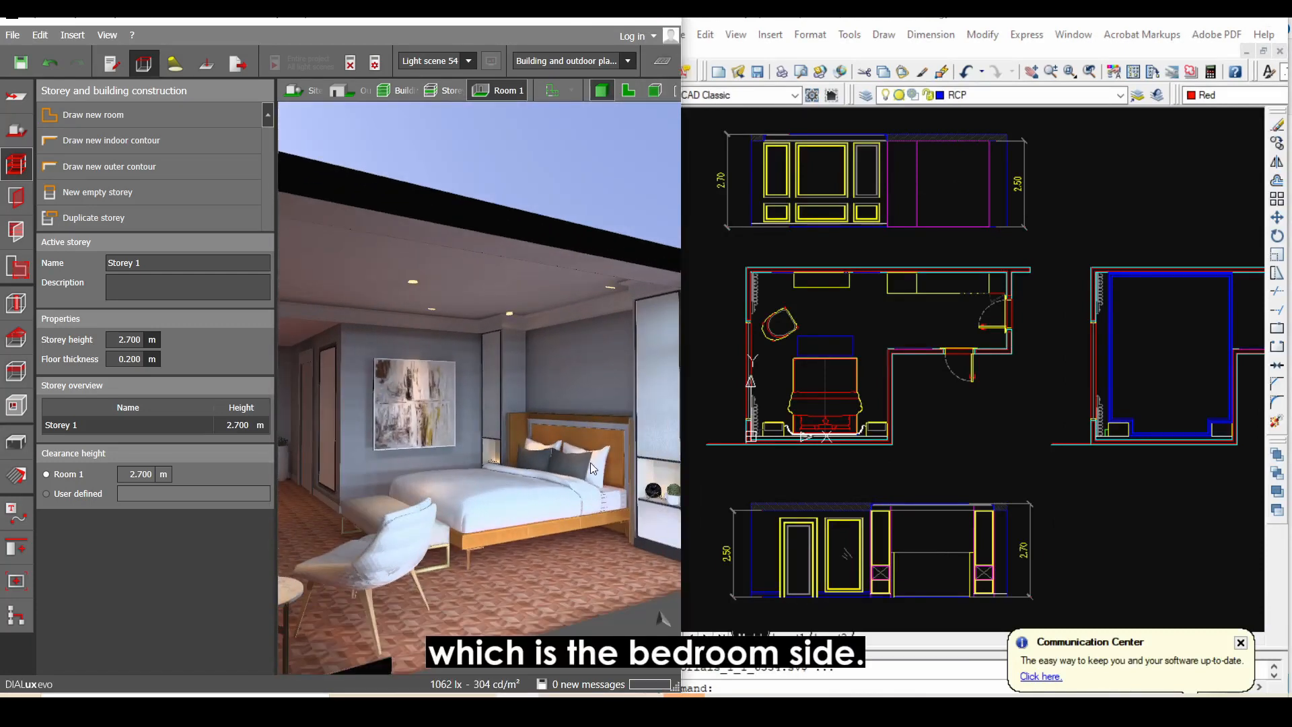
# Switch to AutoCAD and examine the bed-side elevation's ceiling height dimensions at the bedside and entrance areas
pyautogui.click(1176, 57)
pyautogui.scroll(5, 738, 433)
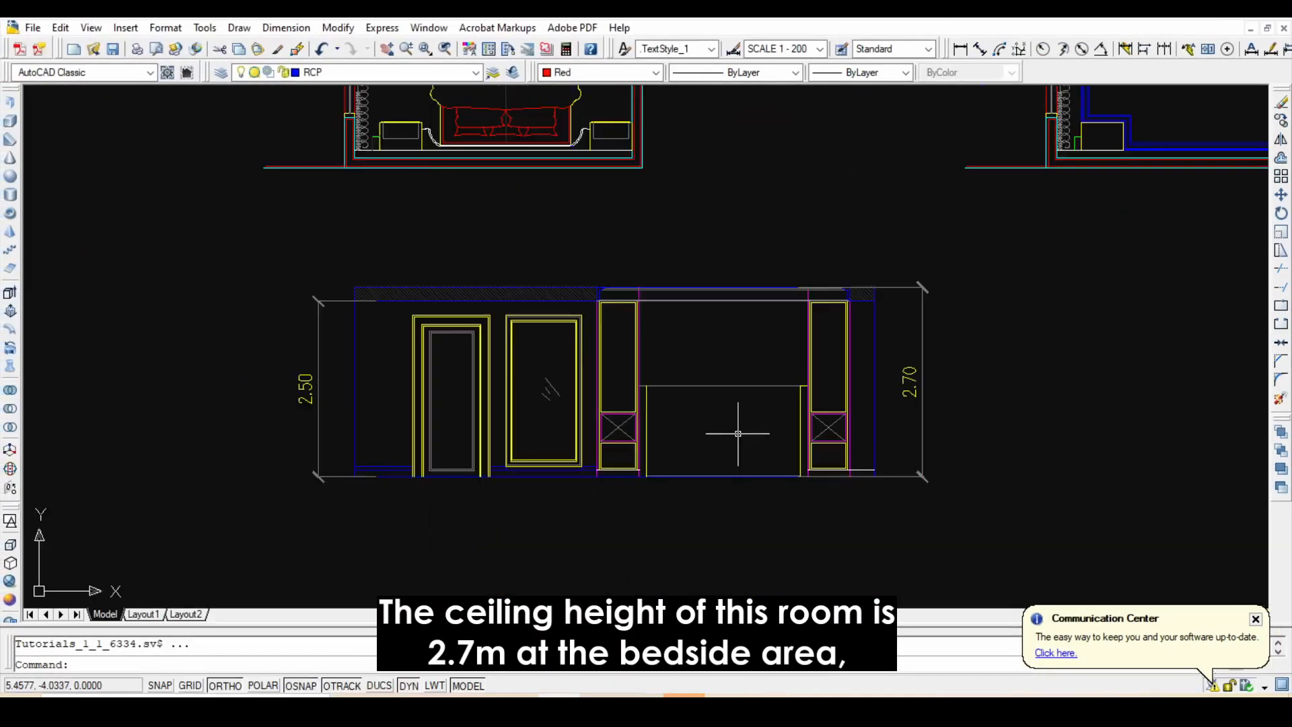
pyautogui.scroll(2, 702, 395)
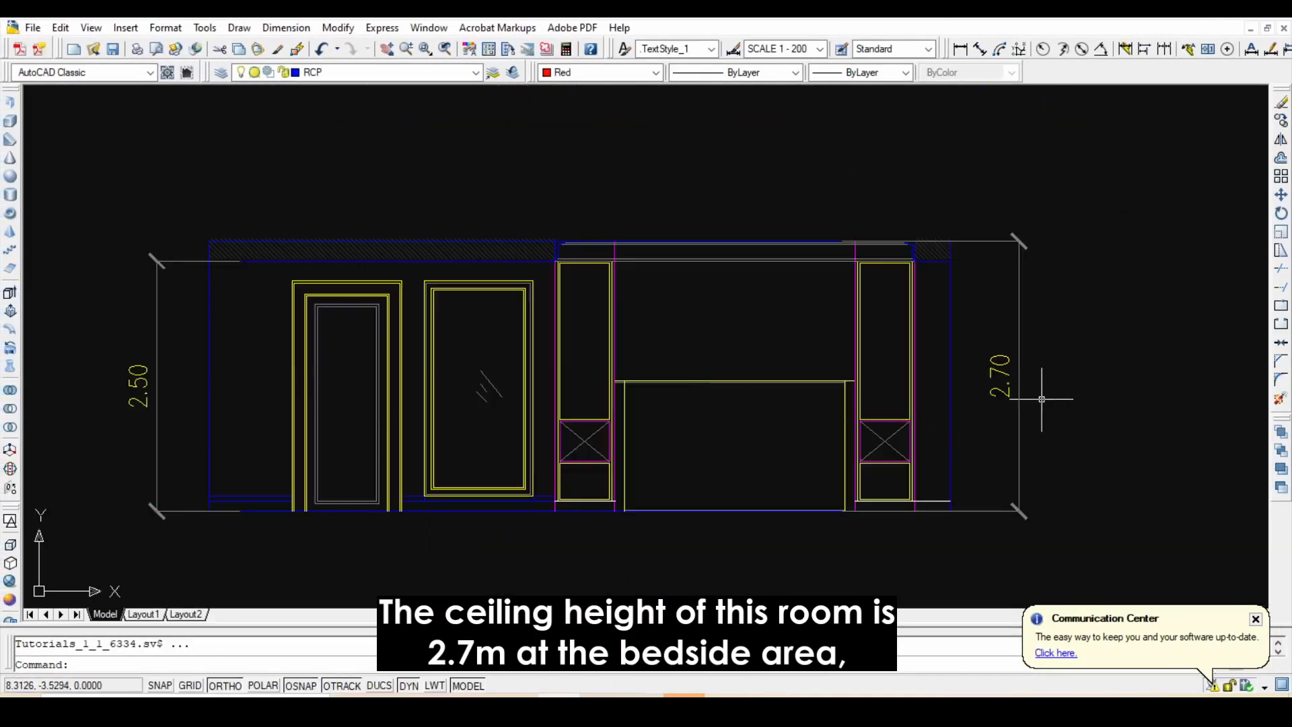
pyautogui.scroll(-1, 757, 425)
pyautogui.scroll(1, 331, 409)
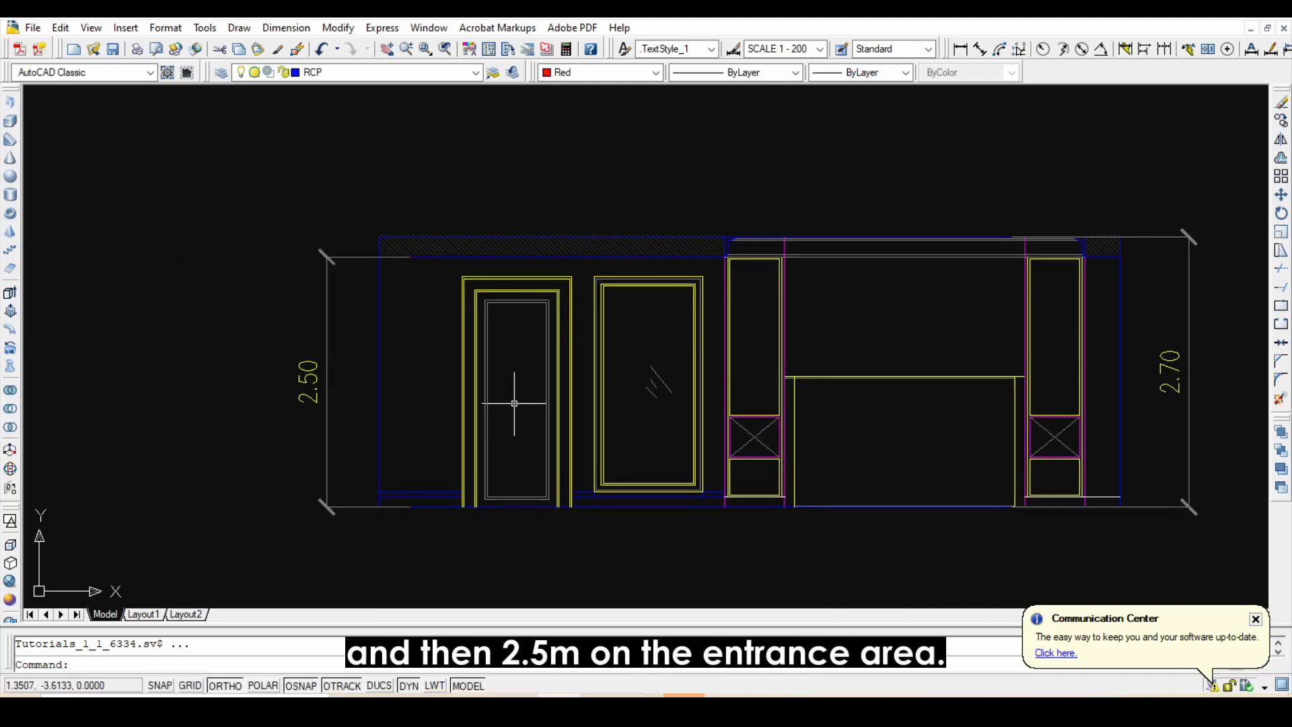
pyautogui.scroll(-3, 534, 393)
pyautogui.moveTo(602, 334); pyautogui.dragTo(602, 475, button='middle')
pyautogui.scroll(-3, 631, 381)
pyautogui.scroll(2, 631, 381)
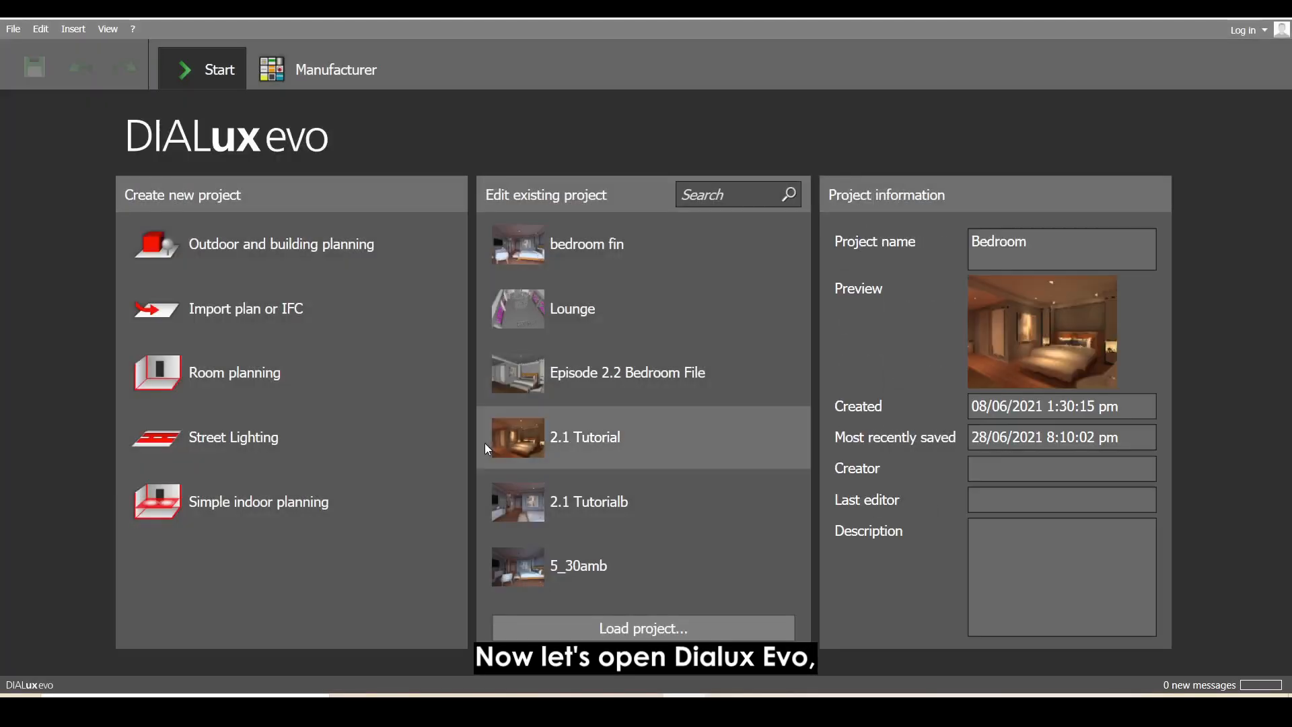
# In DIALux evo, create an outdoor and building planning project and load the plan Bedroom Tutorials.dwg
pyautogui.click(277, 256)
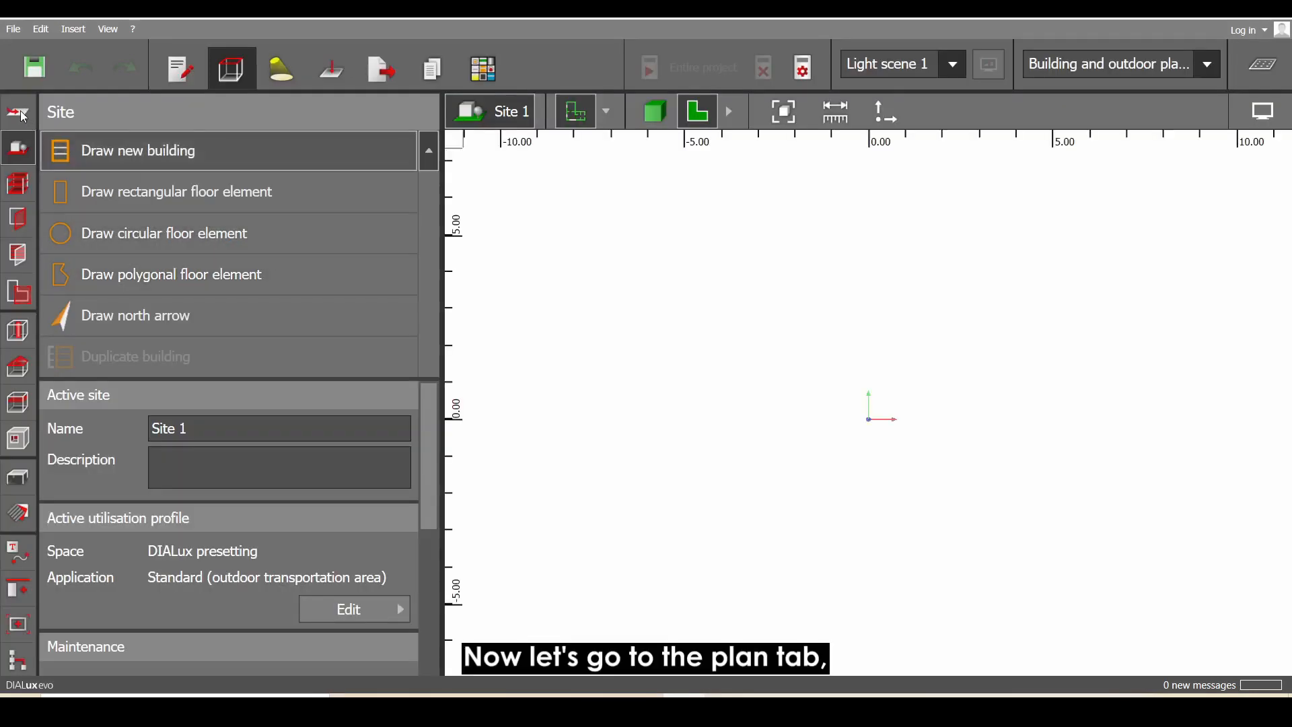
pyautogui.click(24, 116)
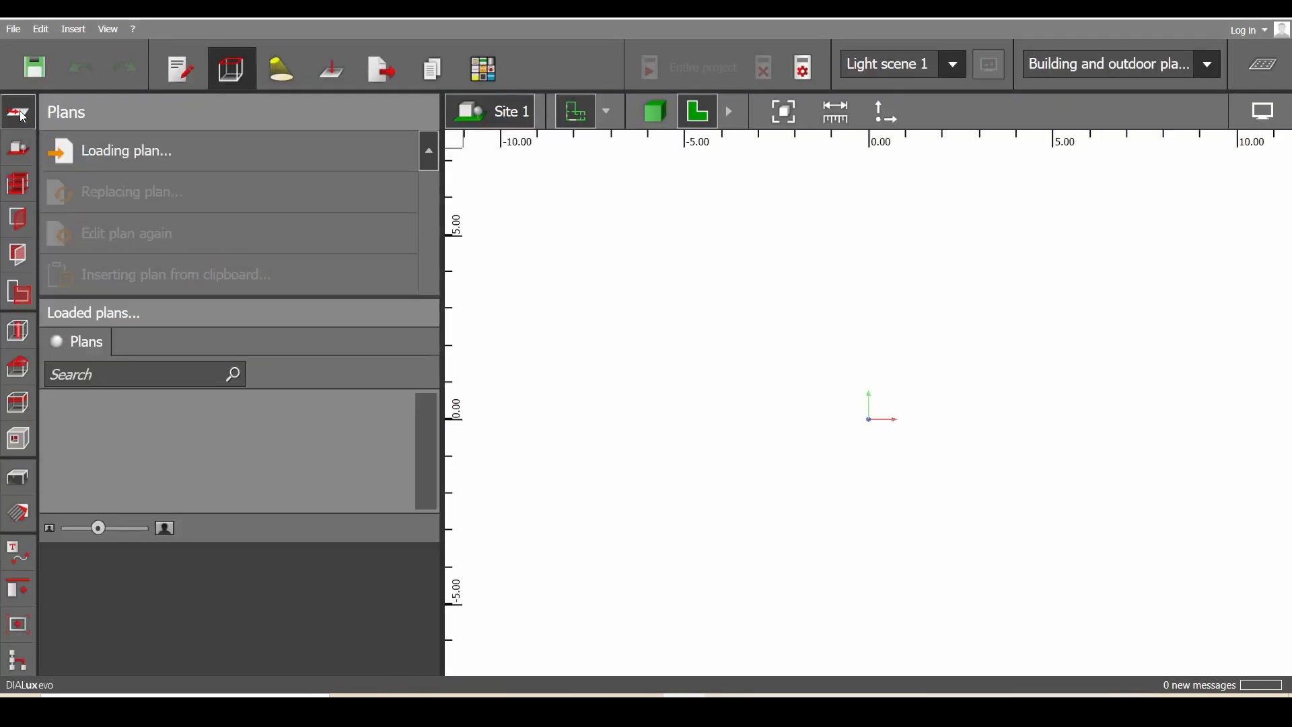
pyautogui.click(140, 164)
pyautogui.click(383, 222)
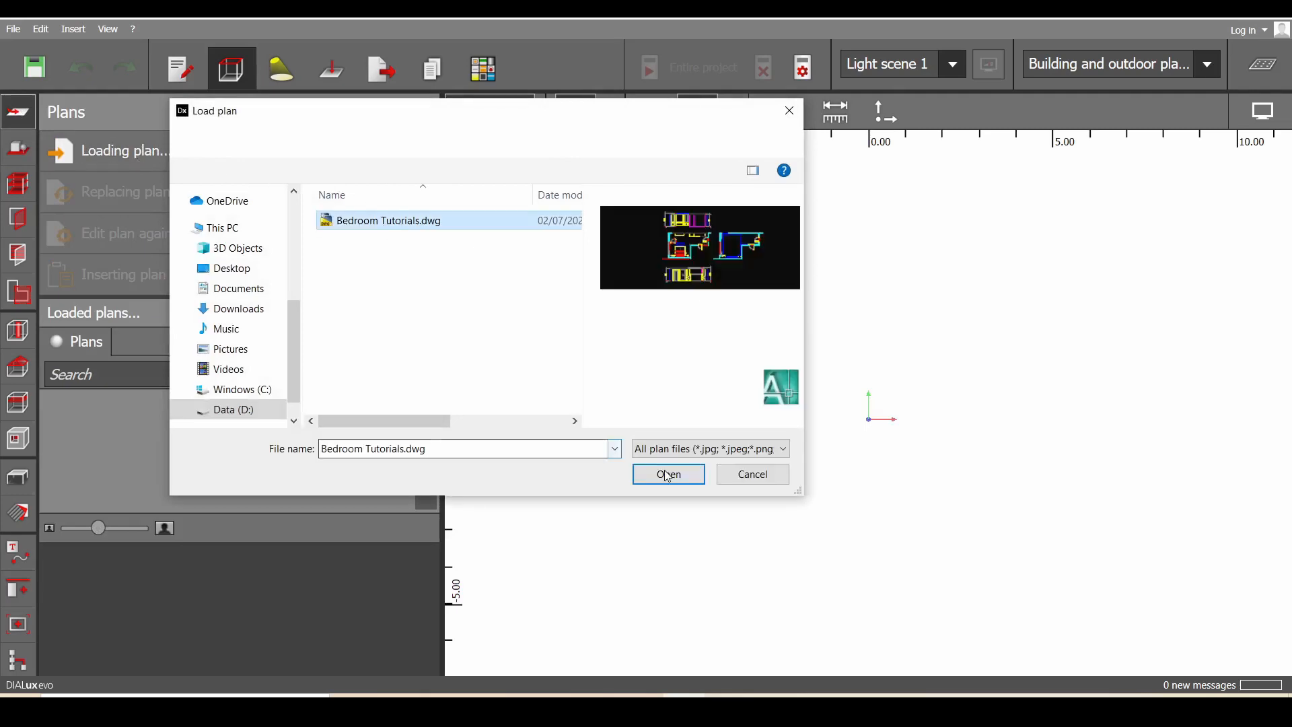
pyautogui.click(667, 474)
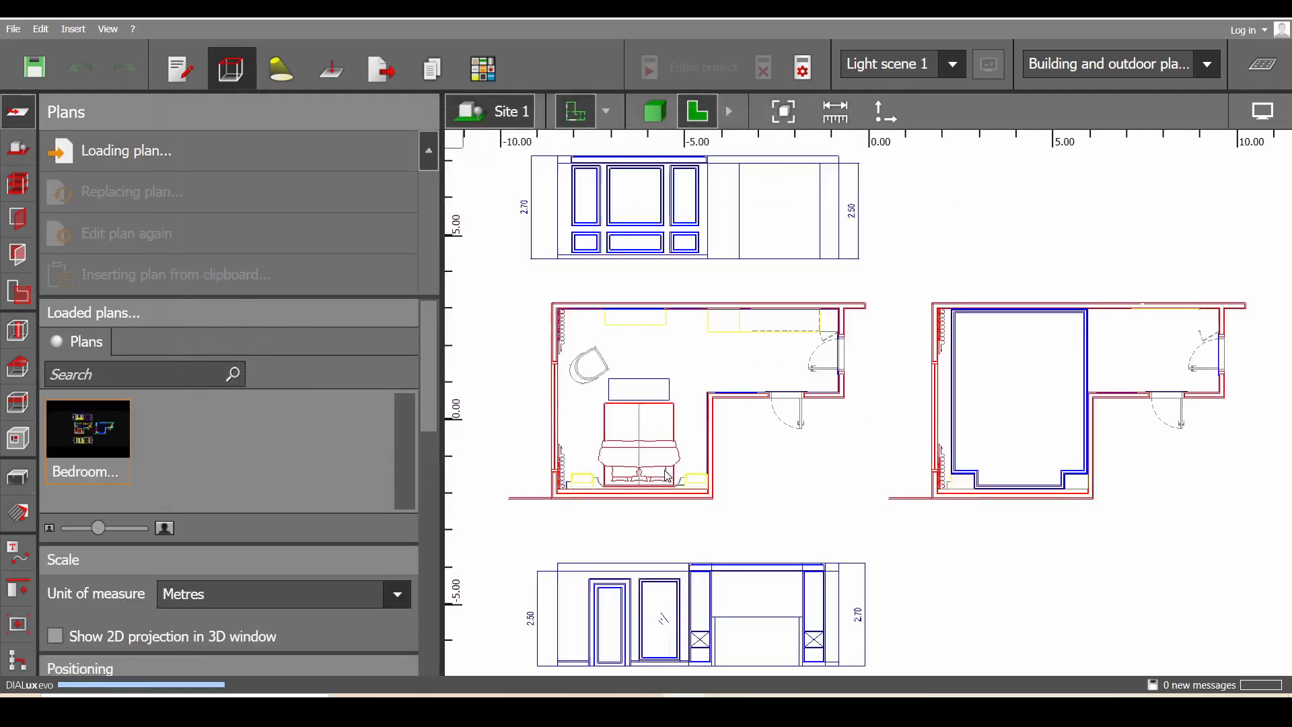
# Place the plan's origin at the floor plan's upper-left outer wall corner with a horizontal X-axis, and set its unit to metres
pyautogui.scroll(10, 666, 333)
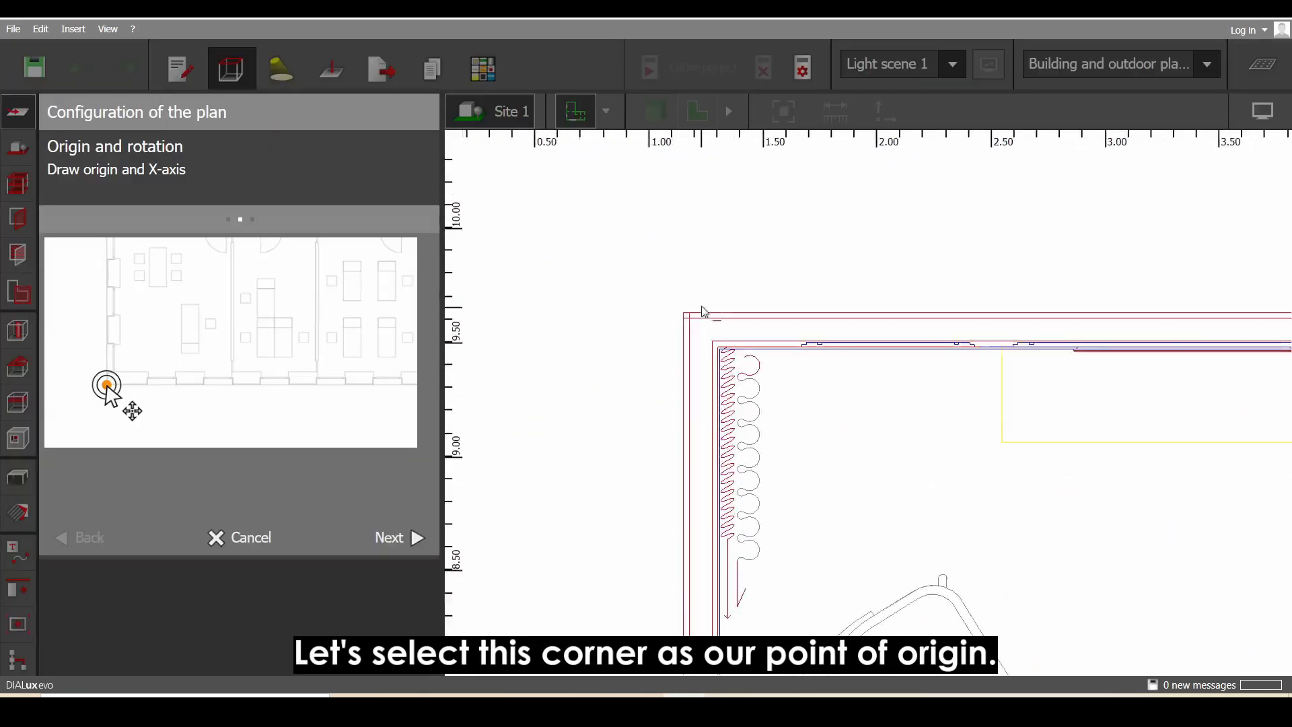
pyautogui.scroll(3, 708, 347)
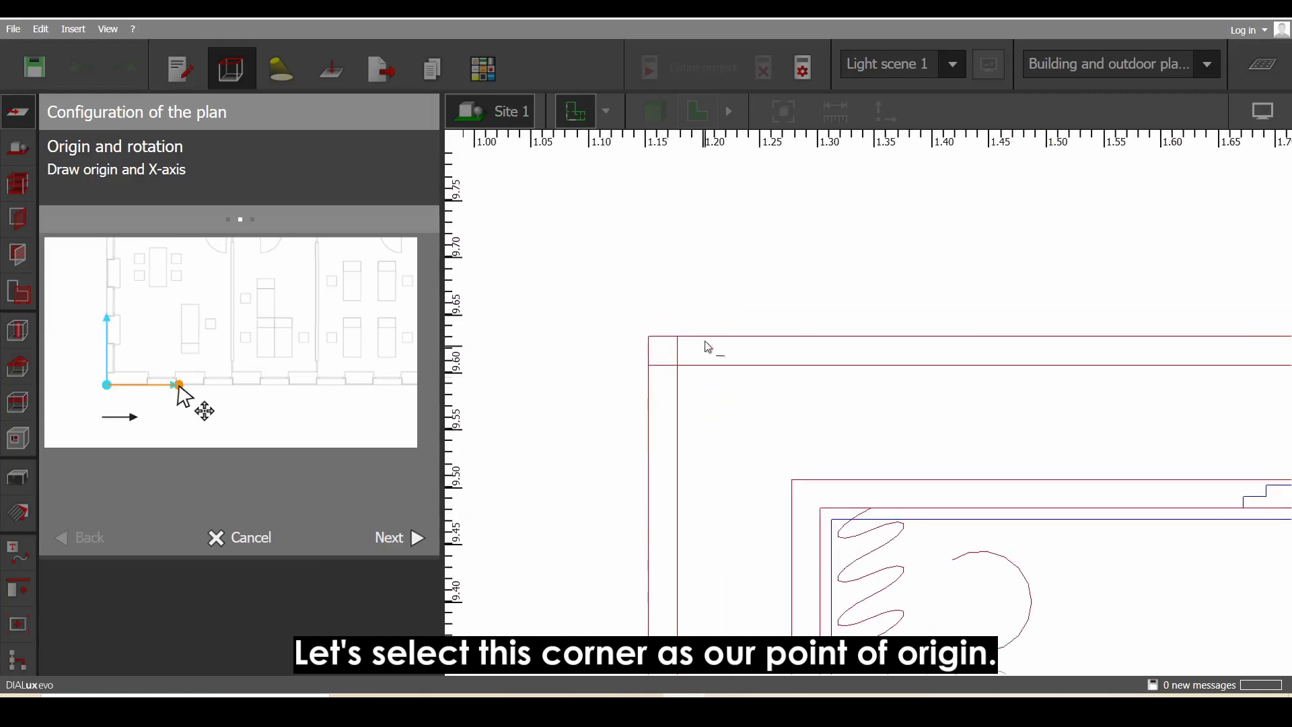
pyautogui.click(649, 336)
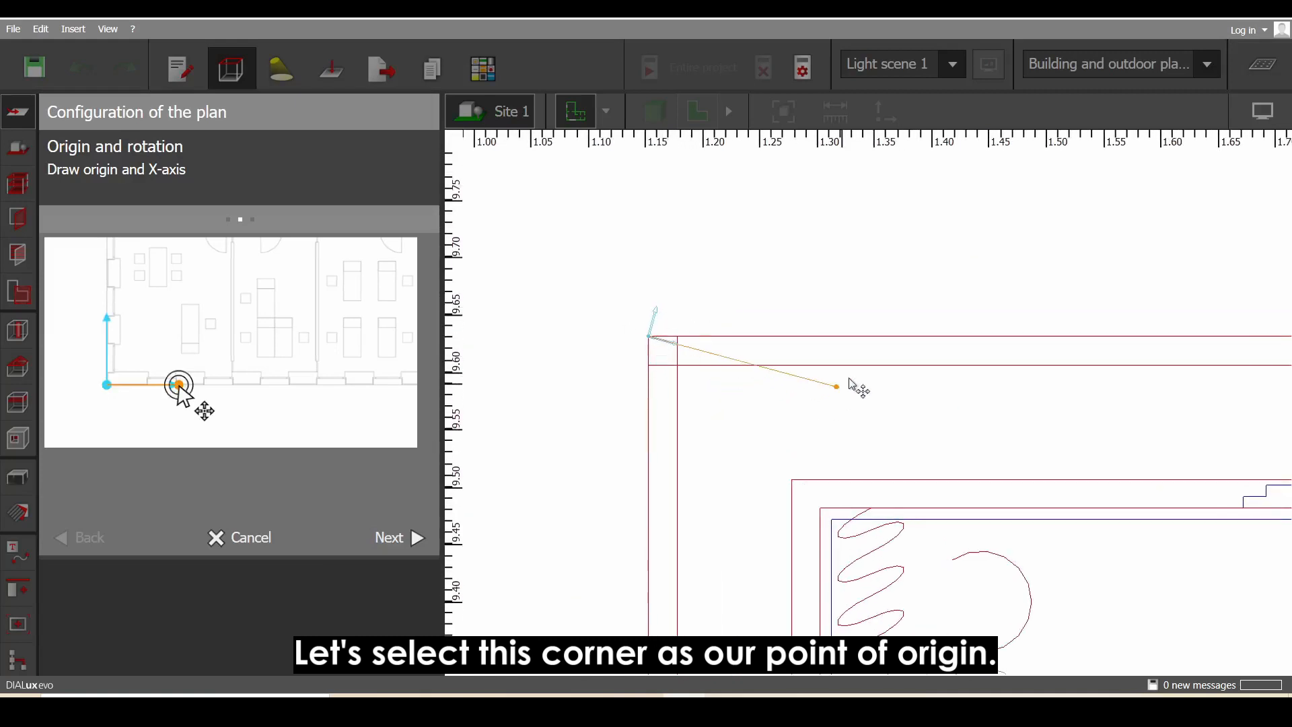
pyautogui.click(872, 345)
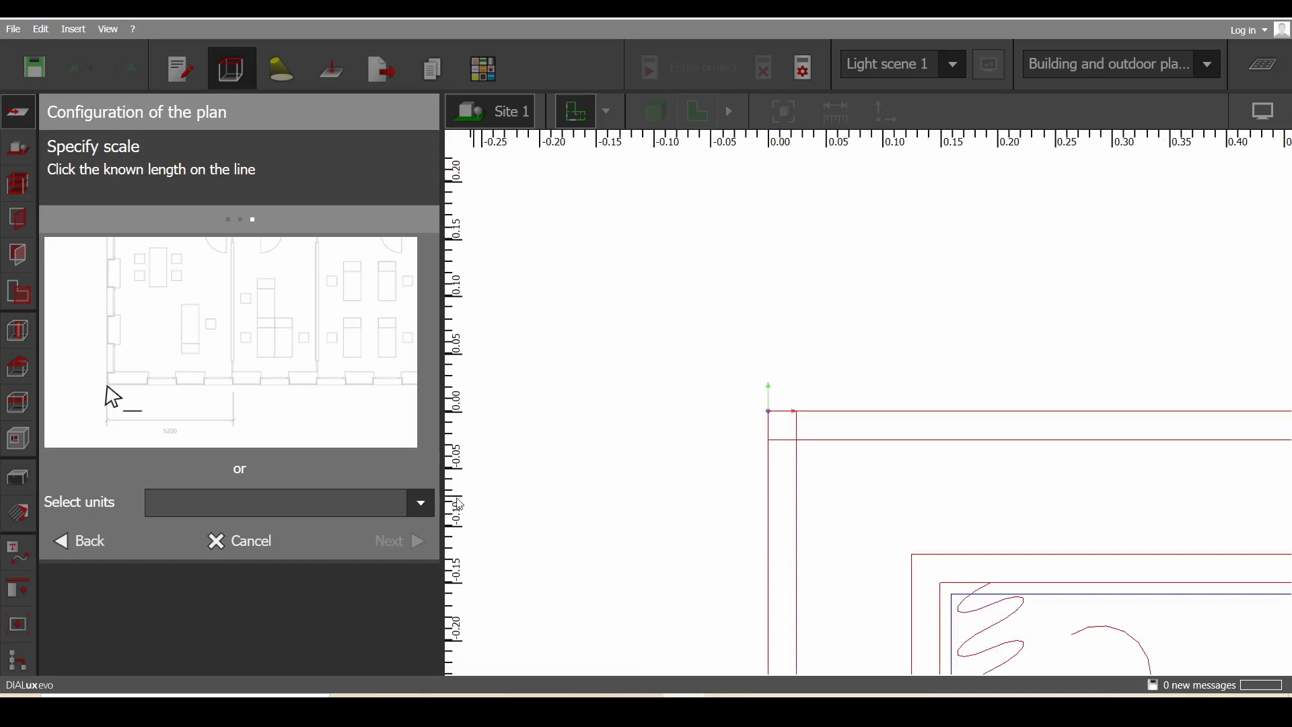
pyautogui.click(421, 502)
pyautogui.click(229, 331)
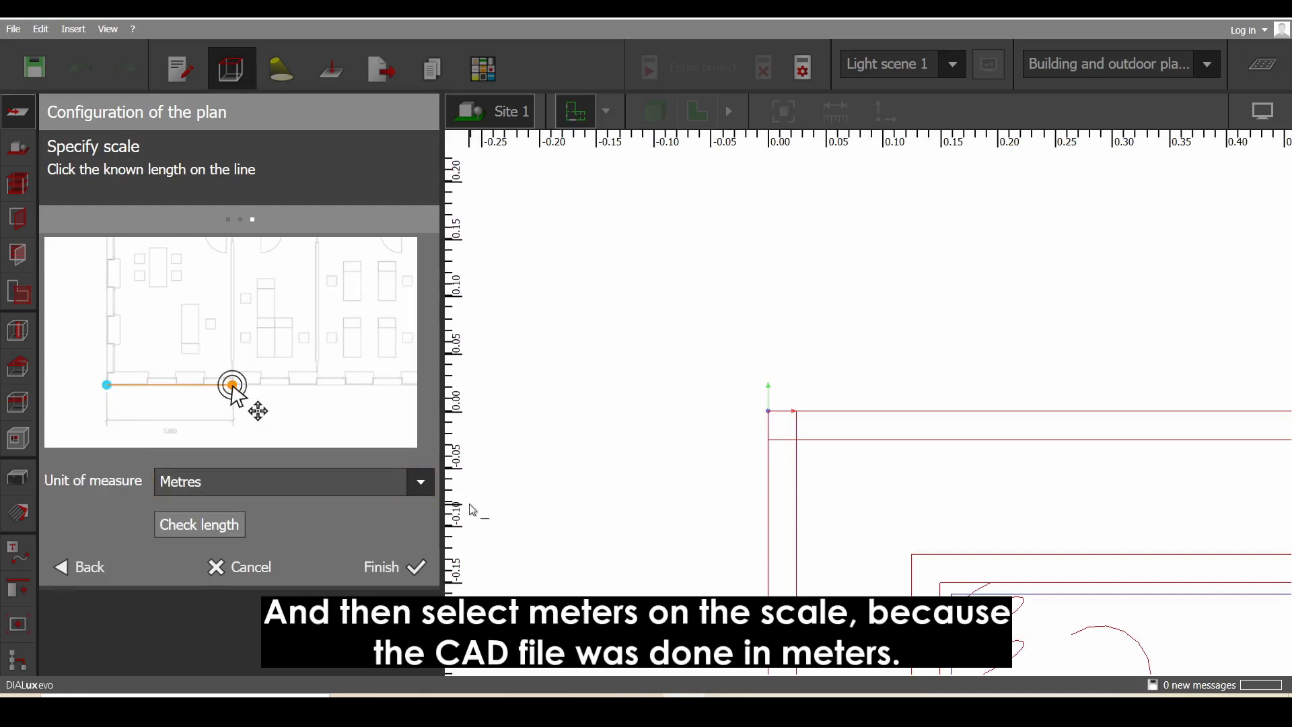
pyautogui.click(388, 569)
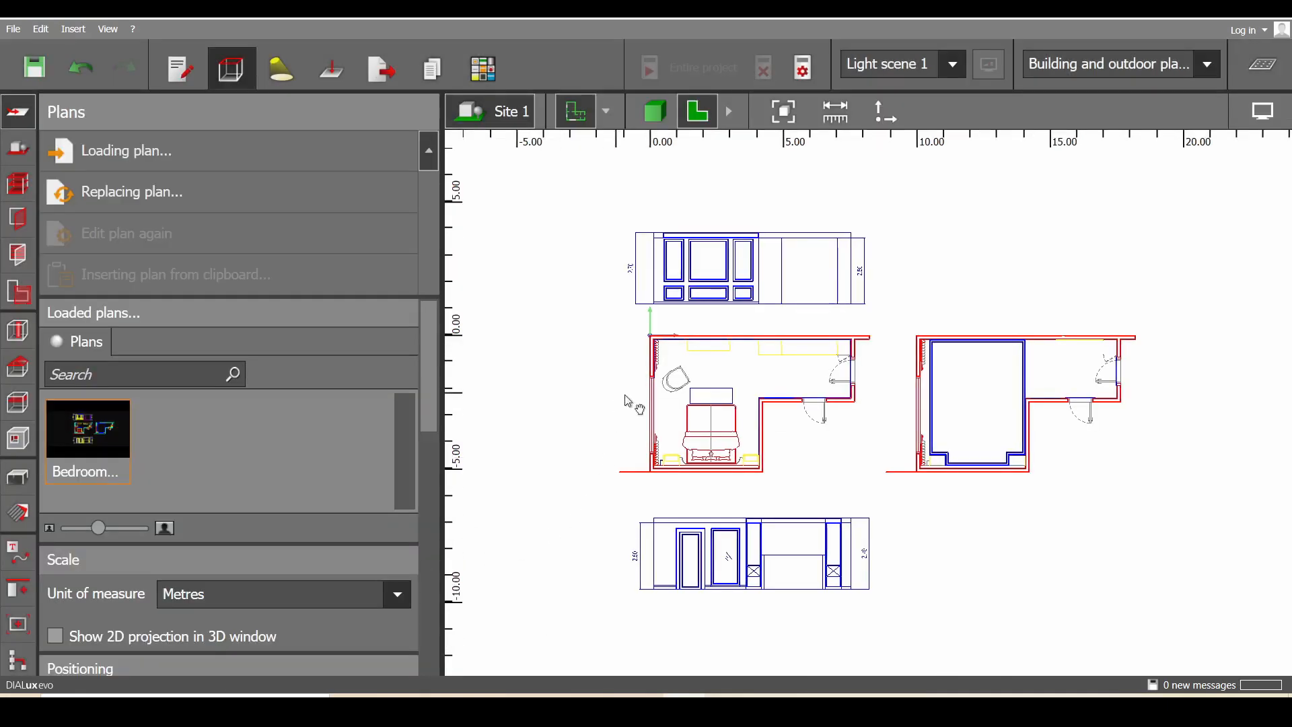
# Start a new room and trace its indoor contour 4.750 m down the window wall and 3.944 m along the bedhead wall
pyautogui.scroll(2, 626, 410)
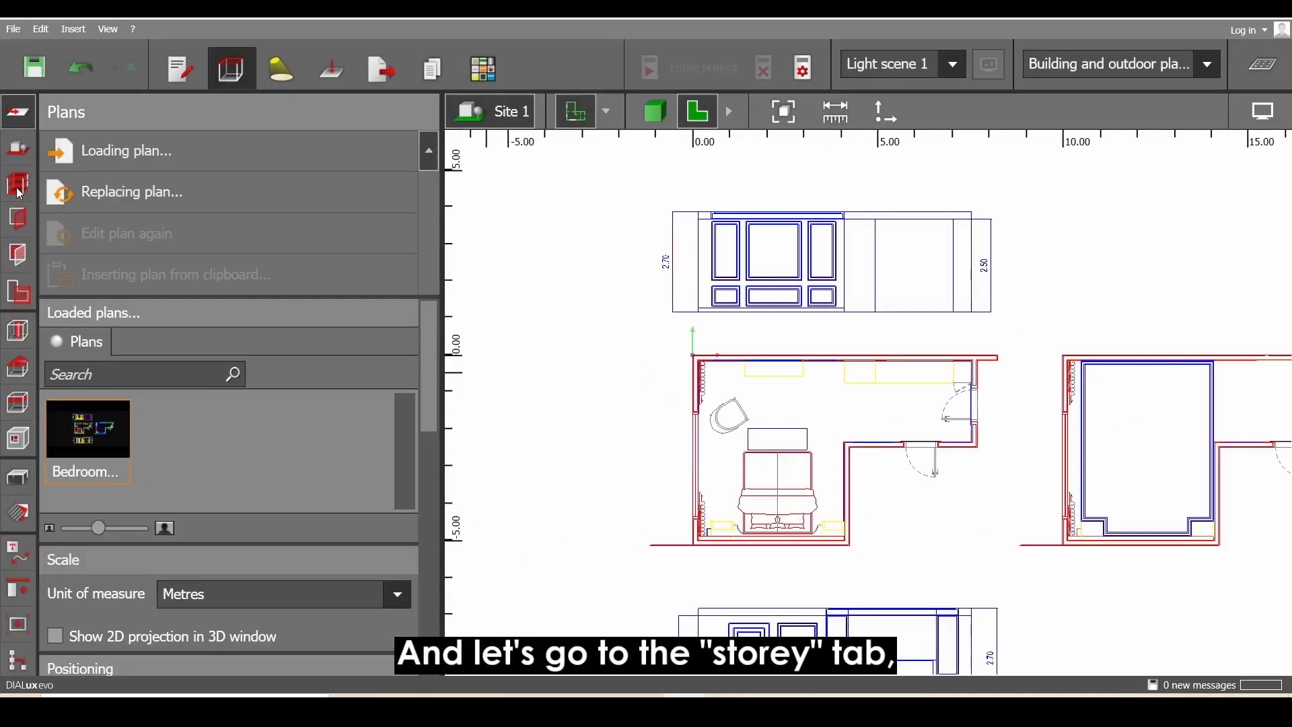
pyautogui.click(19, 191)
pyautogui.click(200, 152)
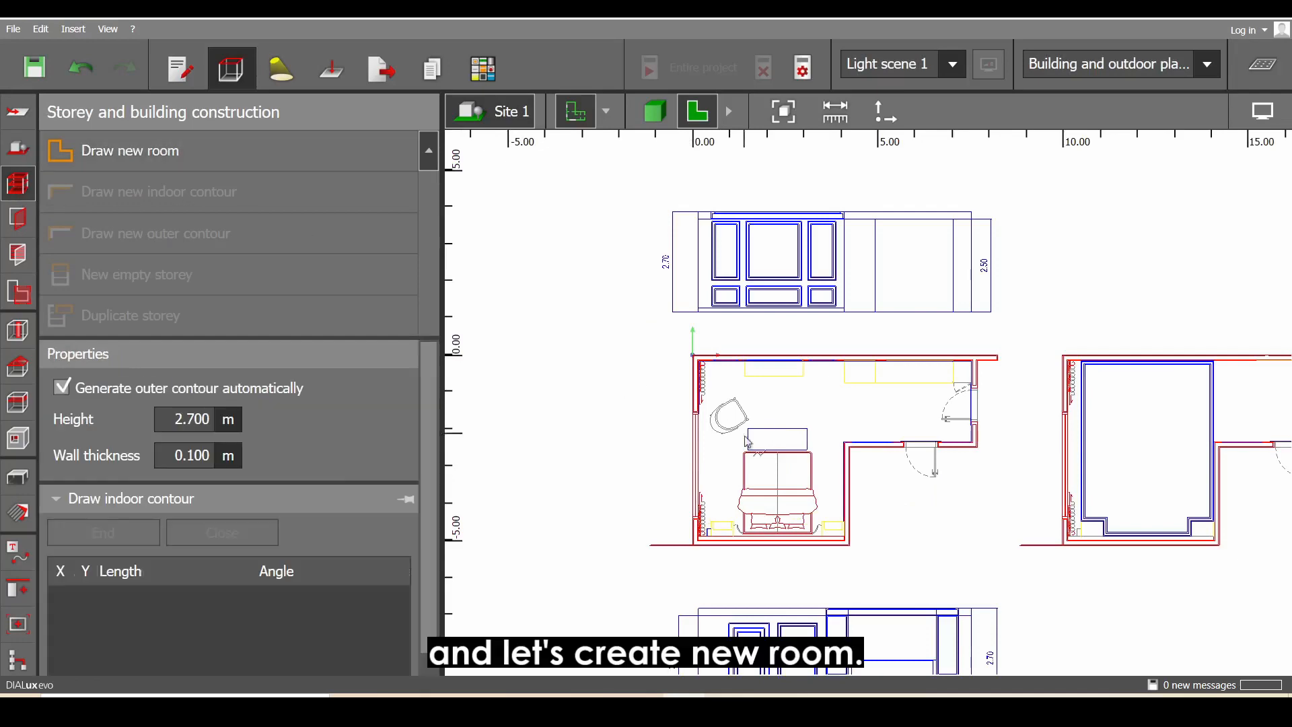
pyautogui.scroll(10, 747, 441)
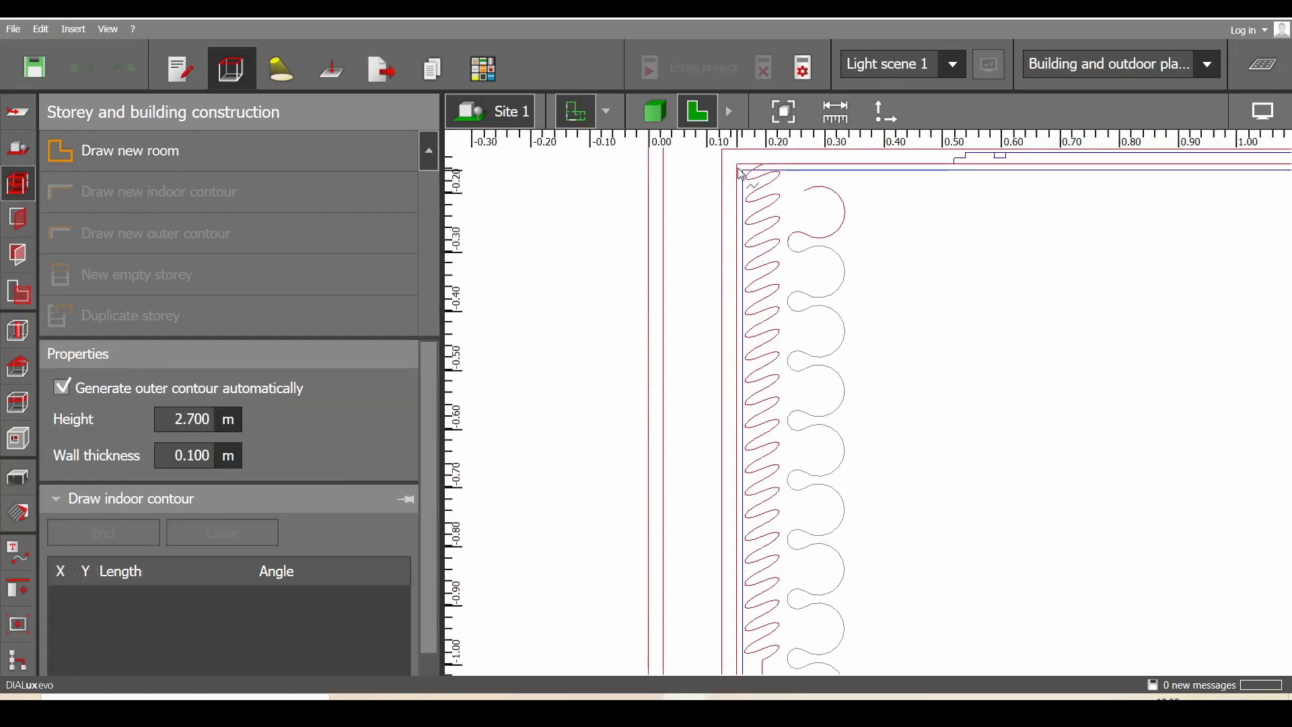
pyautogui.click(741, 174)
pyautogui.scroll(-5, 774, 269)
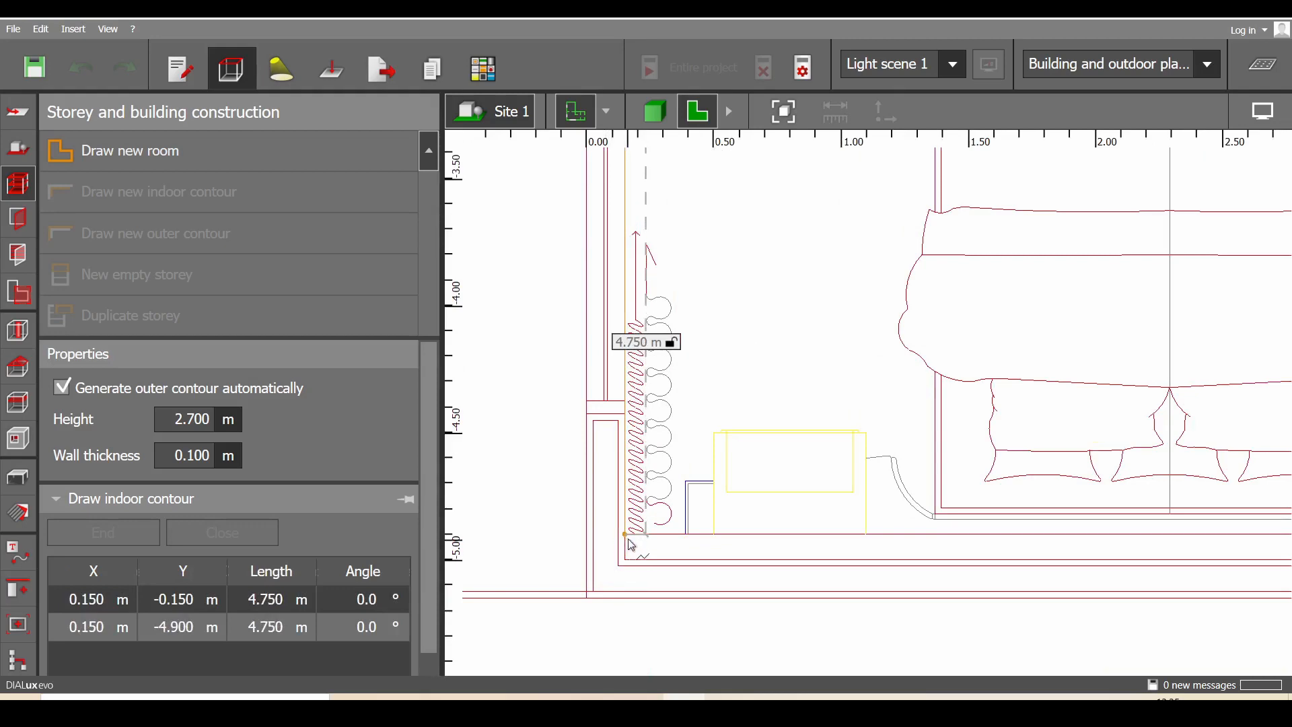
pyautogui.click(628, 538)
pyautogui.scroll(-2, 628, 536)
pyautogui.moveTo(1042, 471); pyautogui.dragTo(625, 436, button='middle')
pyautogui.scroll(4, 841, 497)
pyautogui.click(834, 491)
# Extend the room contour 2.550 m up the wall beside the bed, 0.212 m diagonally outward, and 3.450 m along the entrance's lower wall
pyautogui.scroll(-2, 834, 490)
pyautogui.moveTo(868, 203); pyautogui.dragTo(856, 572, button='middle')
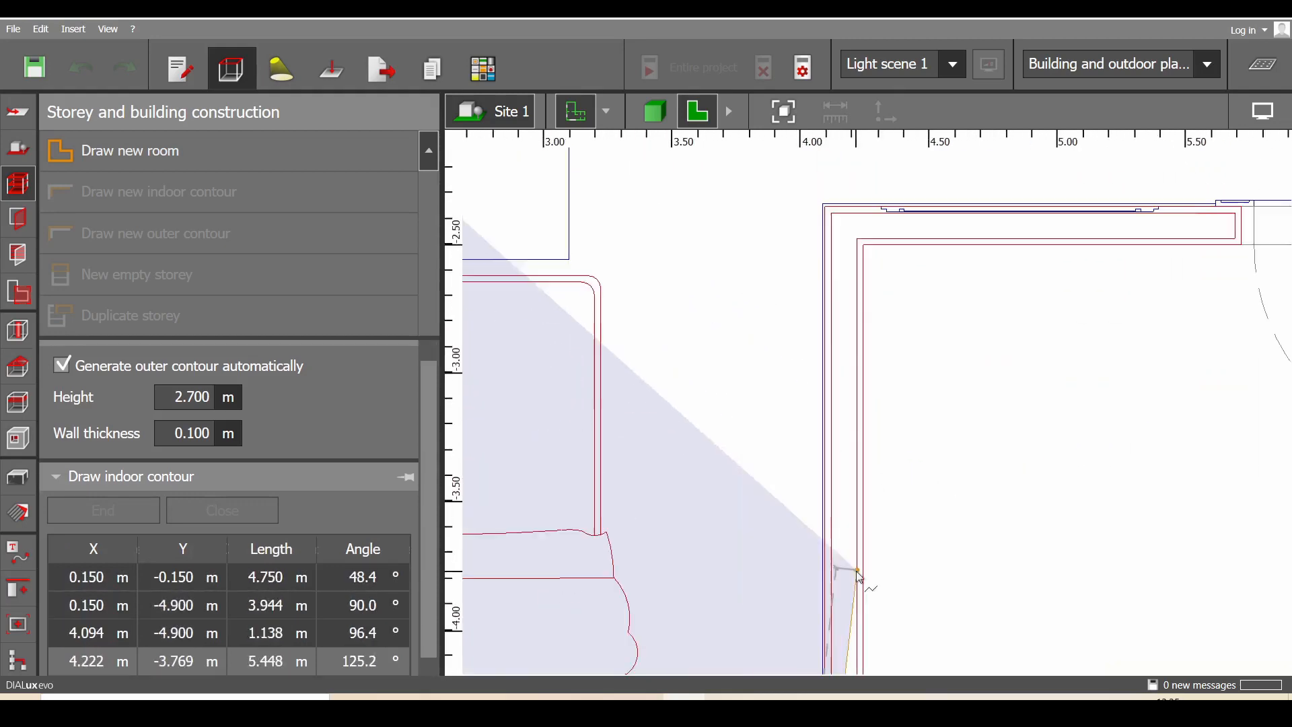
pyautogui.scroll(5, 836, 206)
pyautogui.click(803, 208)
pyautogui.click(932, 363)
pyautogui.scroll(-4, 935, 363)
pyautogui.moveTo(1211, 380); pyautogui.dragTo(695, 358, button='middle')
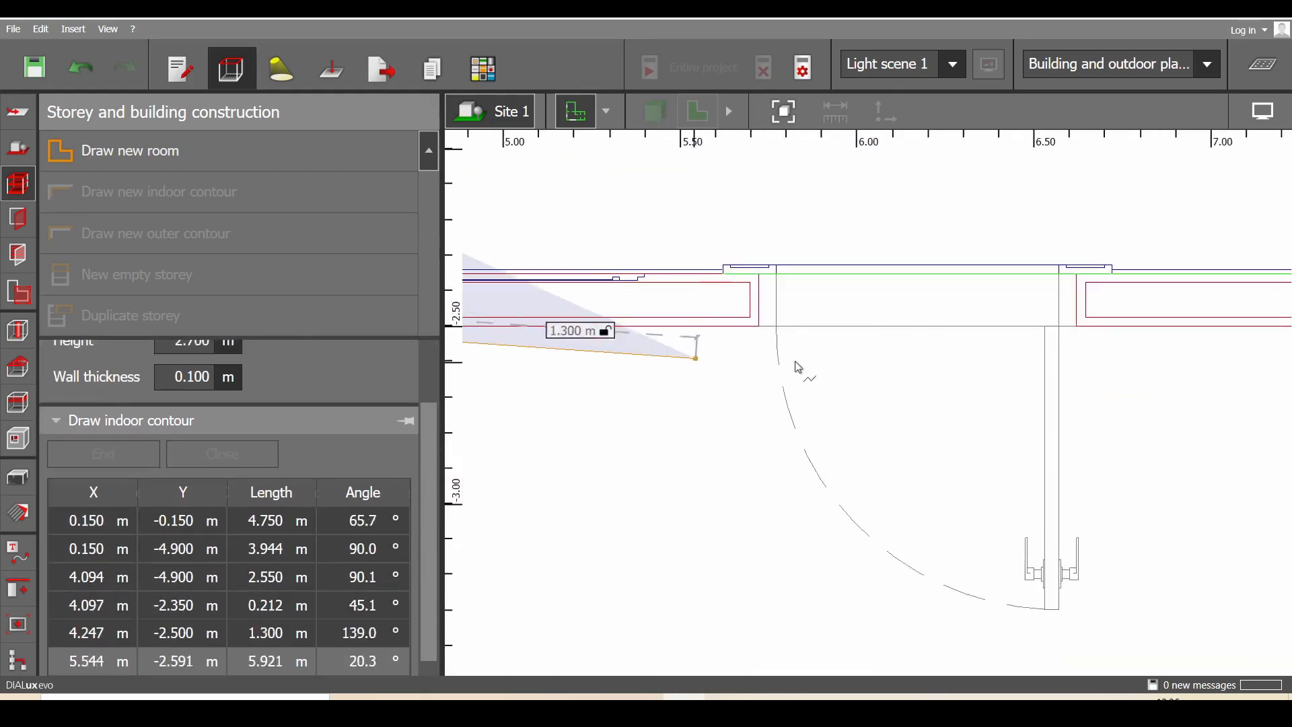
pyautogui.moveTo(1170, 367); pyautogui.dragTo(744, 384, button='middle')
pyautogui.scroll(2, 1034, 346)
pyautogui.click(1018, 344)
# Trace 2.500 m up the entrance door wall and 7.547 m back along the TV wall's outer face, and close the room polygon
pyautogui.scroll(-4, 966, 403)
pyautogui.moveTo(1001, 271); pyautogui.dragTo(981, 518, button='middle')
pyautogui.moveTo(986, 297); pyautogui.dragTo(958, 481, button='middle')
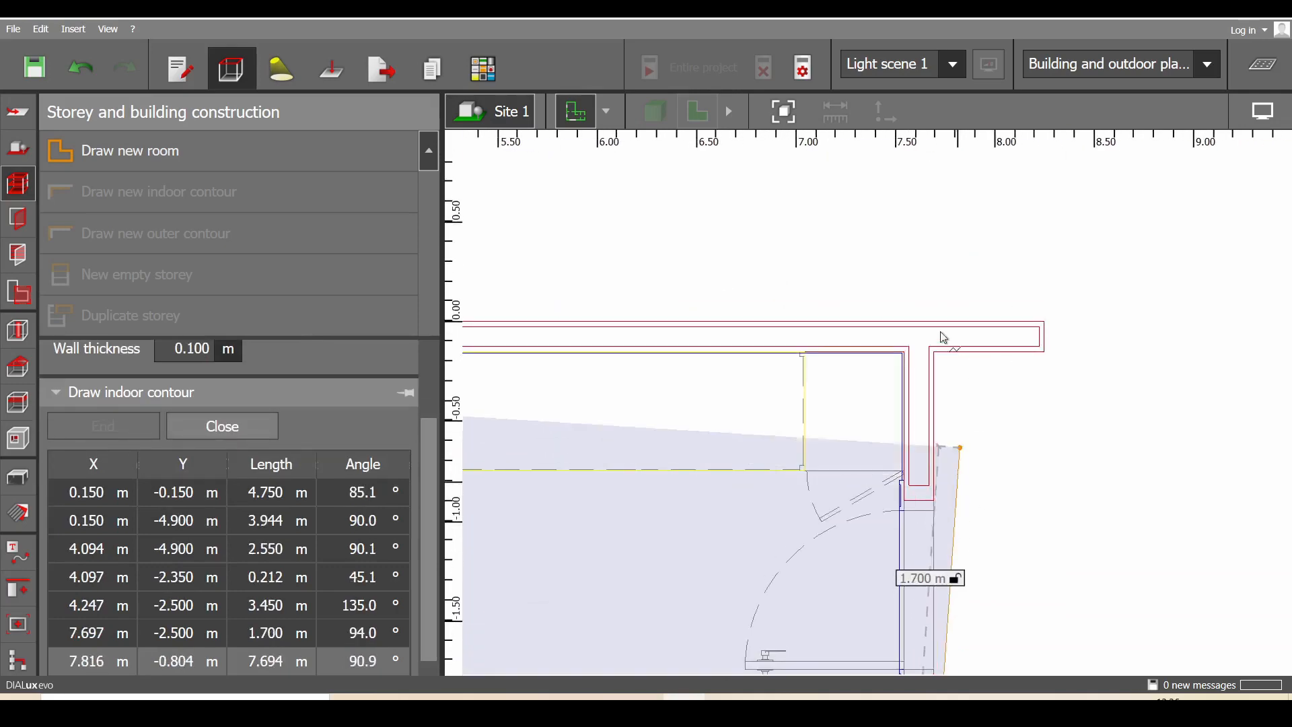
pyautogui.scroll(4, 944, 338)
pyautogui.click(910, 278)
pyautogui.scroll(-5, 911, 280)
pyautogui.moveTo(844, 294); pyautogui.dragTo(1265, 319, button='middle')
pyautogui.moveTo(767, 330); pyautogui.dragTo(1064, 349, button='middle')
pyautogui.scroll(5, 661, 321)
pyautogui.click(690, 356)
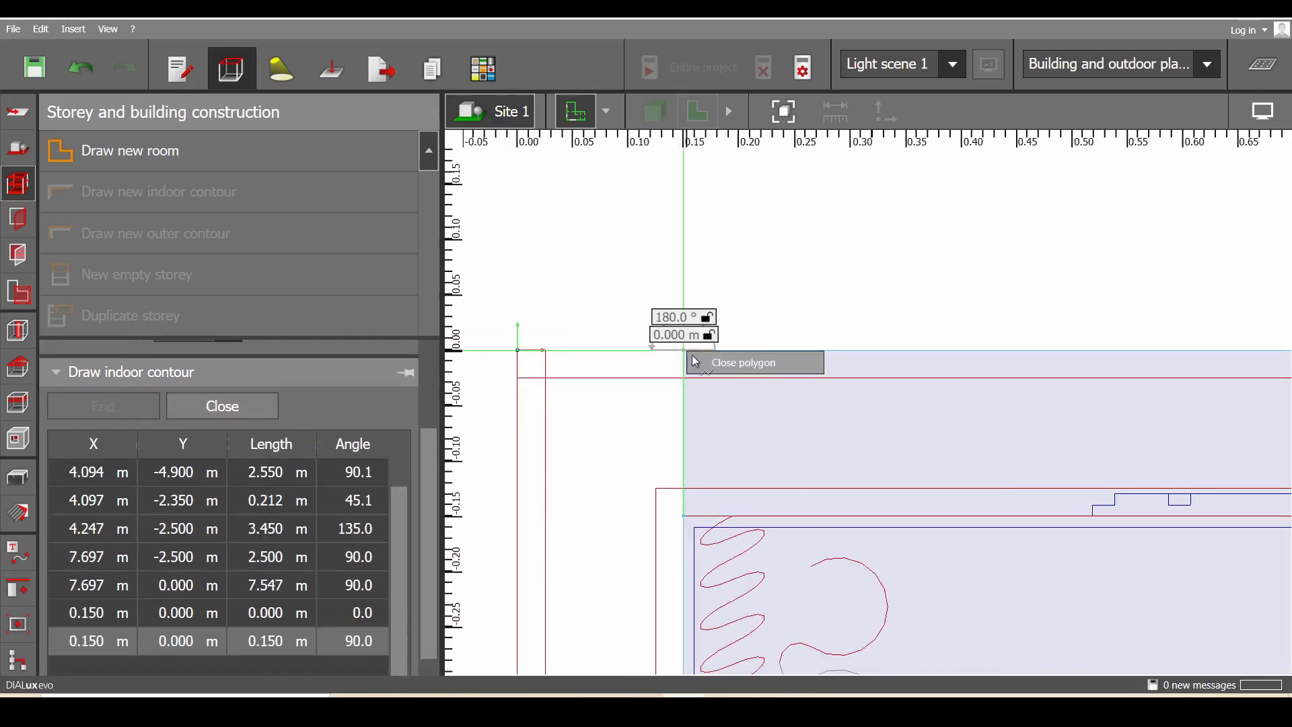
pyautogui.click(691, 358)
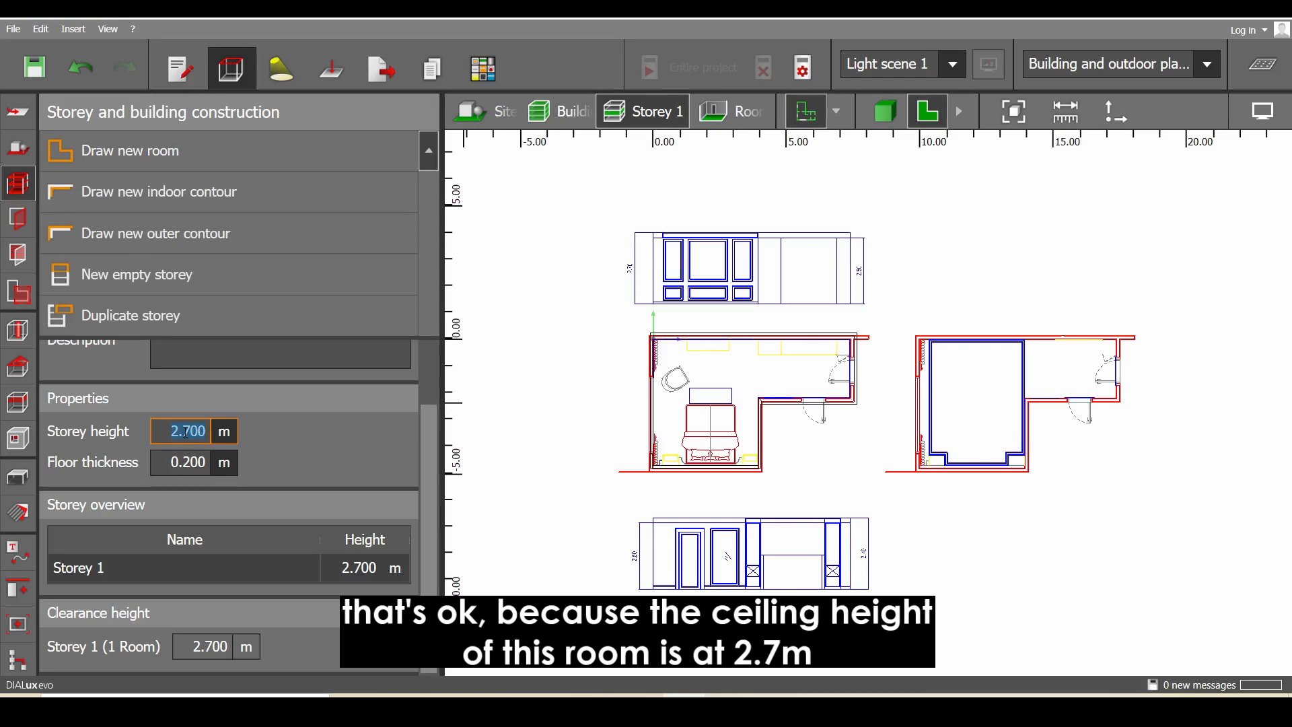
# Examine the storey's height and floor thickness settings and how the traced contour follows the walls around the entrance
pyautogui.click(184, 461)
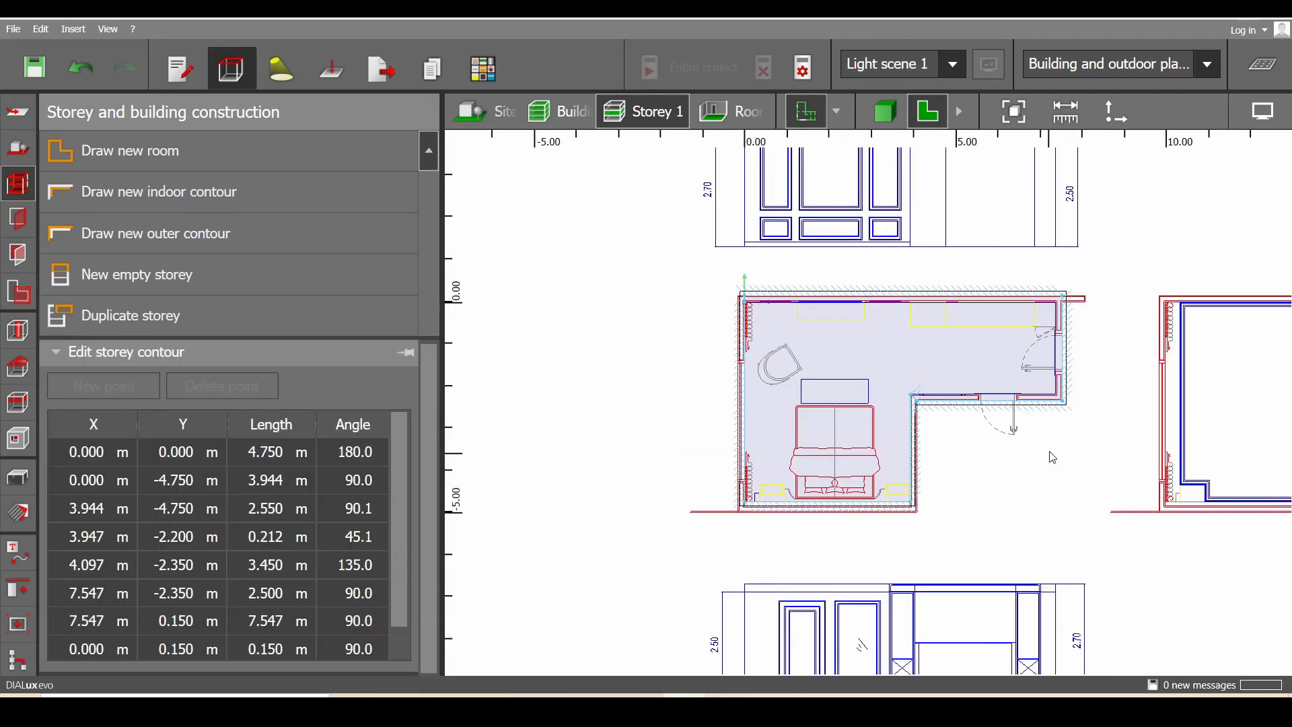
pyautogui.scroll(6, 1054, 397)
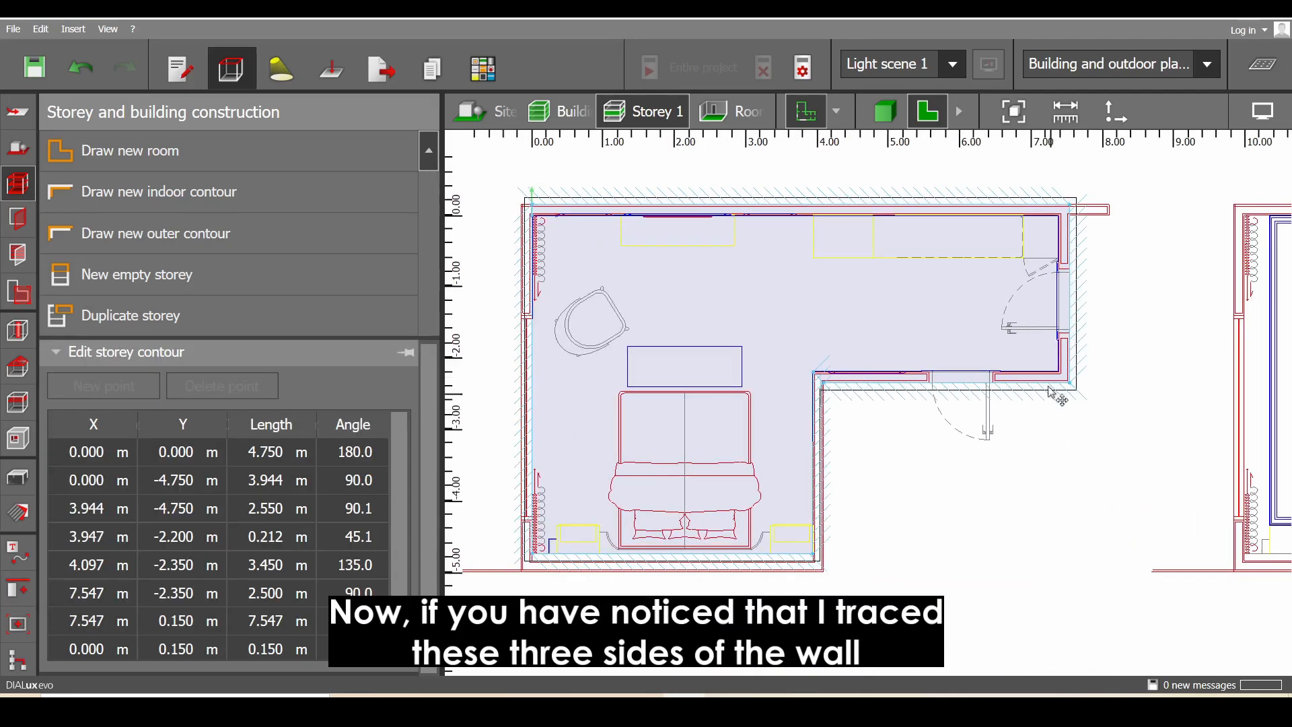
pyautogui.moveTo(1039, 323); pyautogui.dragTo(1040, 456, button='middle')
pyautogui.scroll(2, 1042, 460)
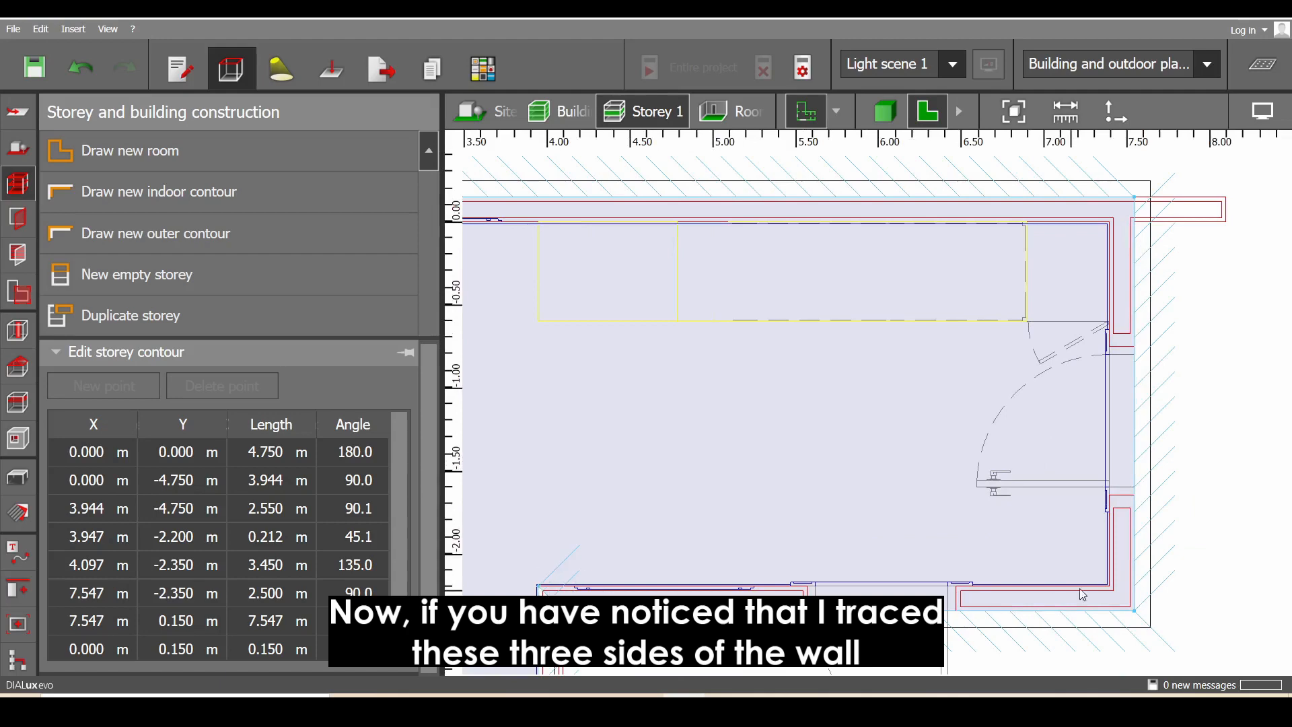
pyautogui.moveTo(1126, 592); pyautogui.dragTo(1066, 400, button='middle')
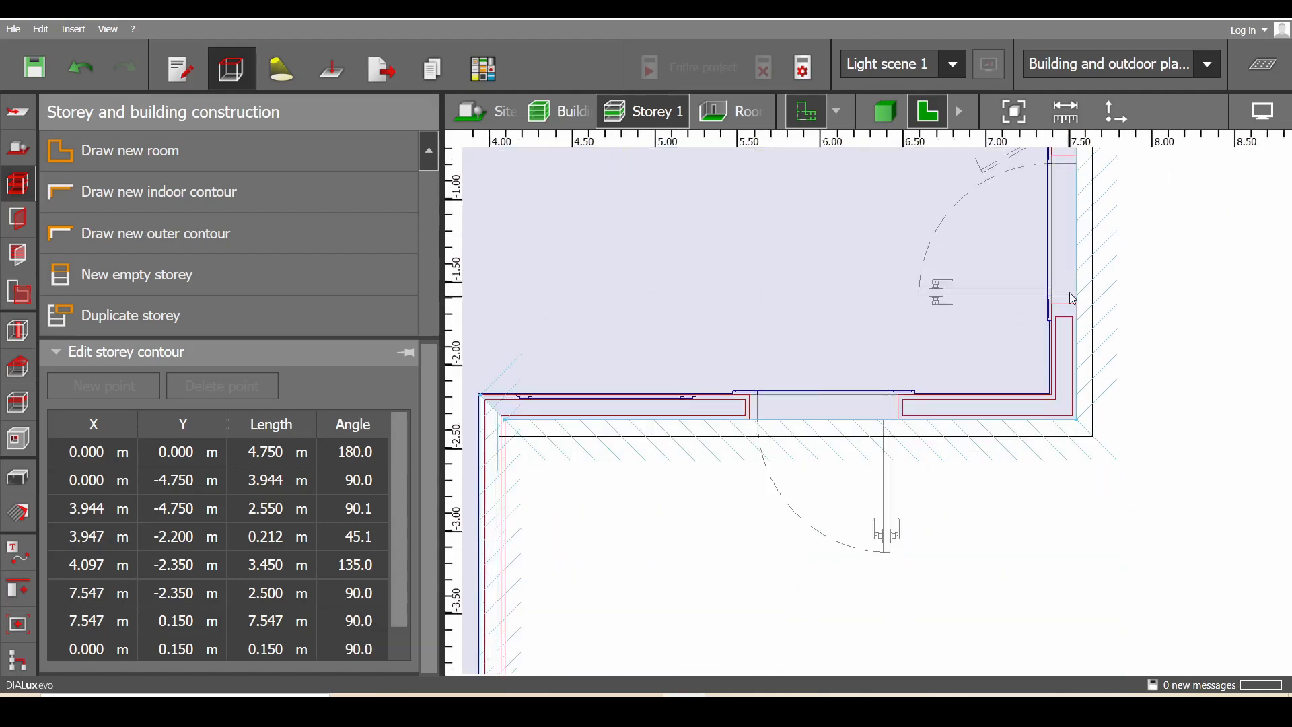
pyautogui.scroll(6, 1067, 405)
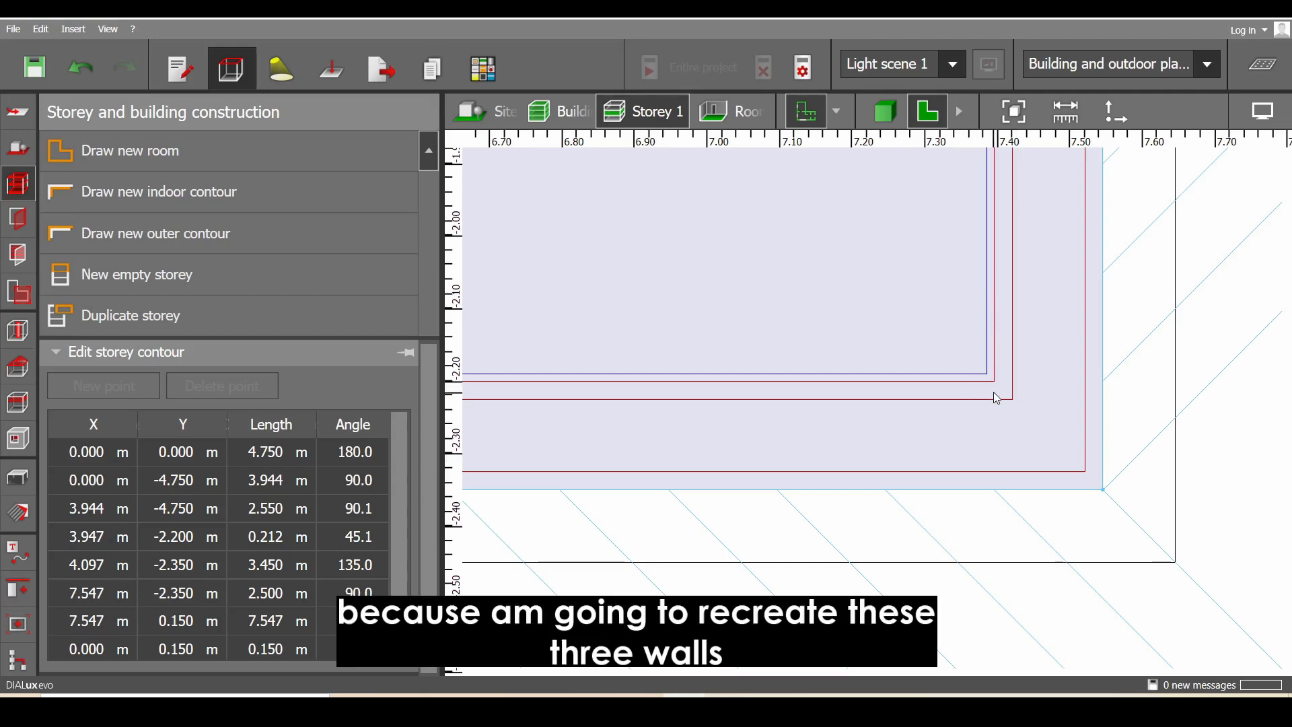
pyautogui.scroll(-10, 987, 422)
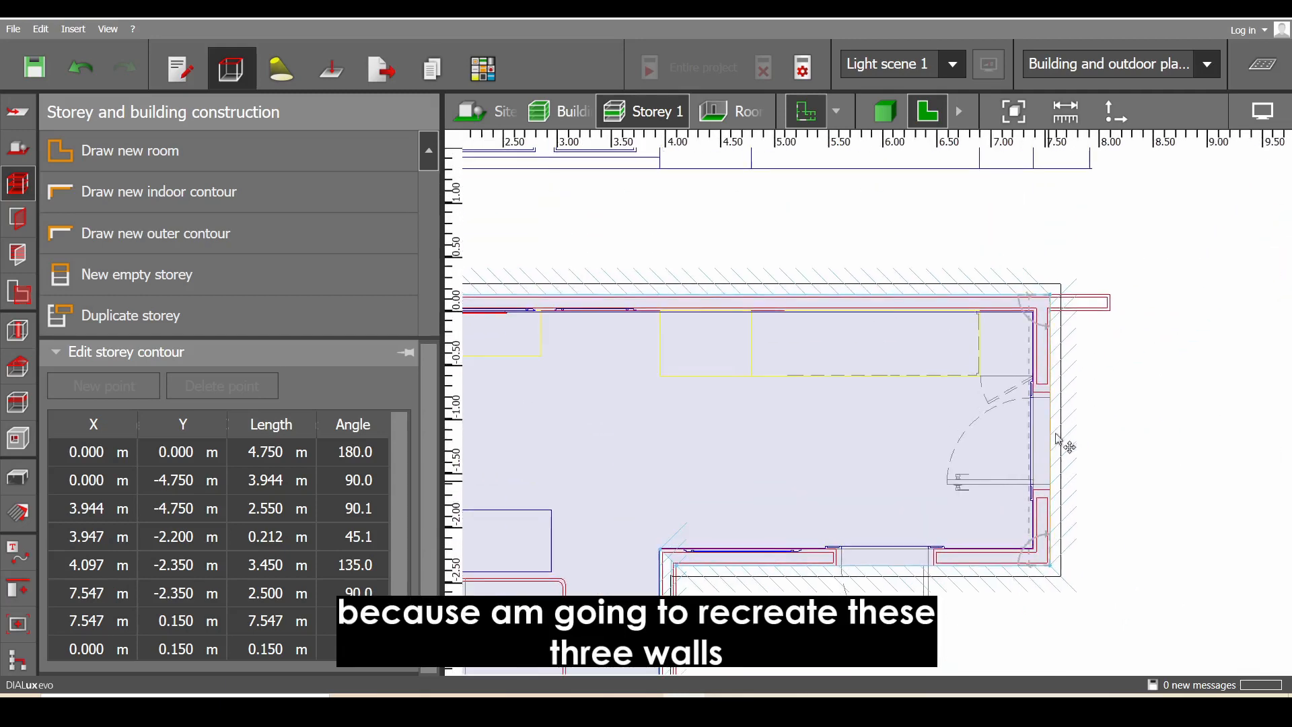
# Open the furniture and objects tools, and switch to the photo viewer to examine the rendered wall designs before returning to the plan
pyautogui.click(18, 477)
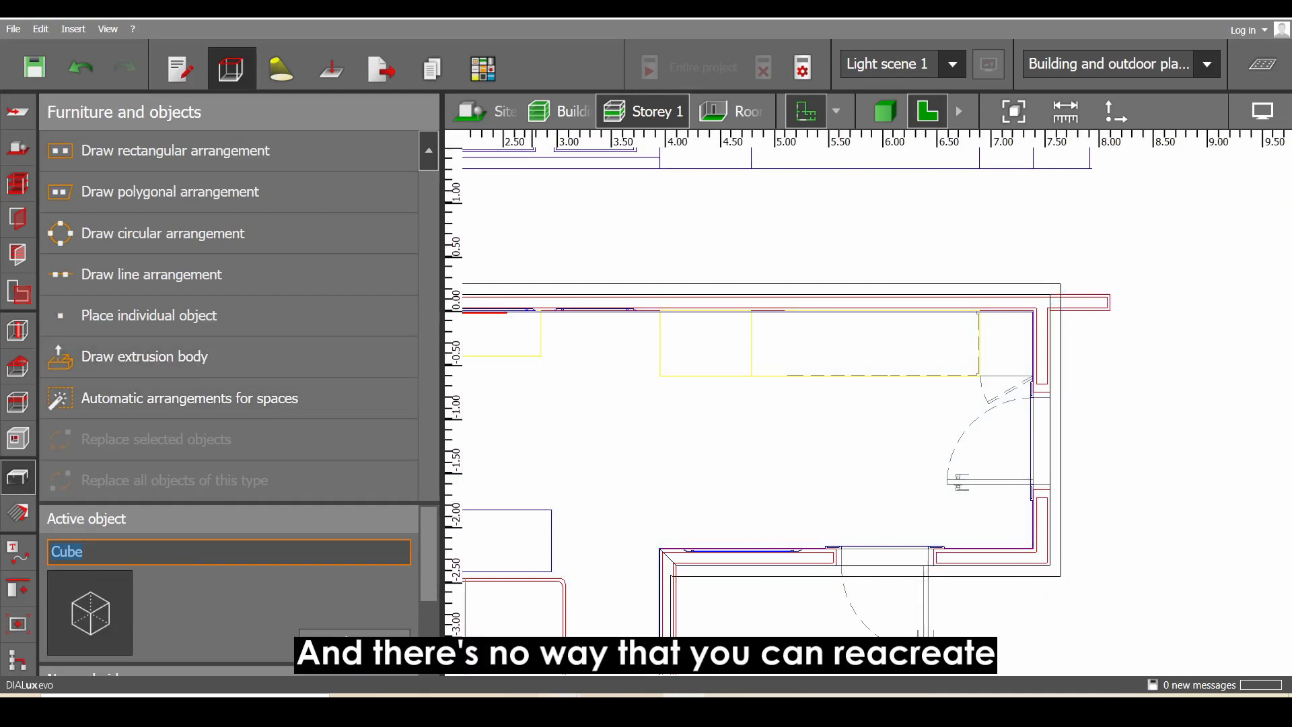
pyautogui.moveTo(622, 679)
pyautogui.click(622, 592)
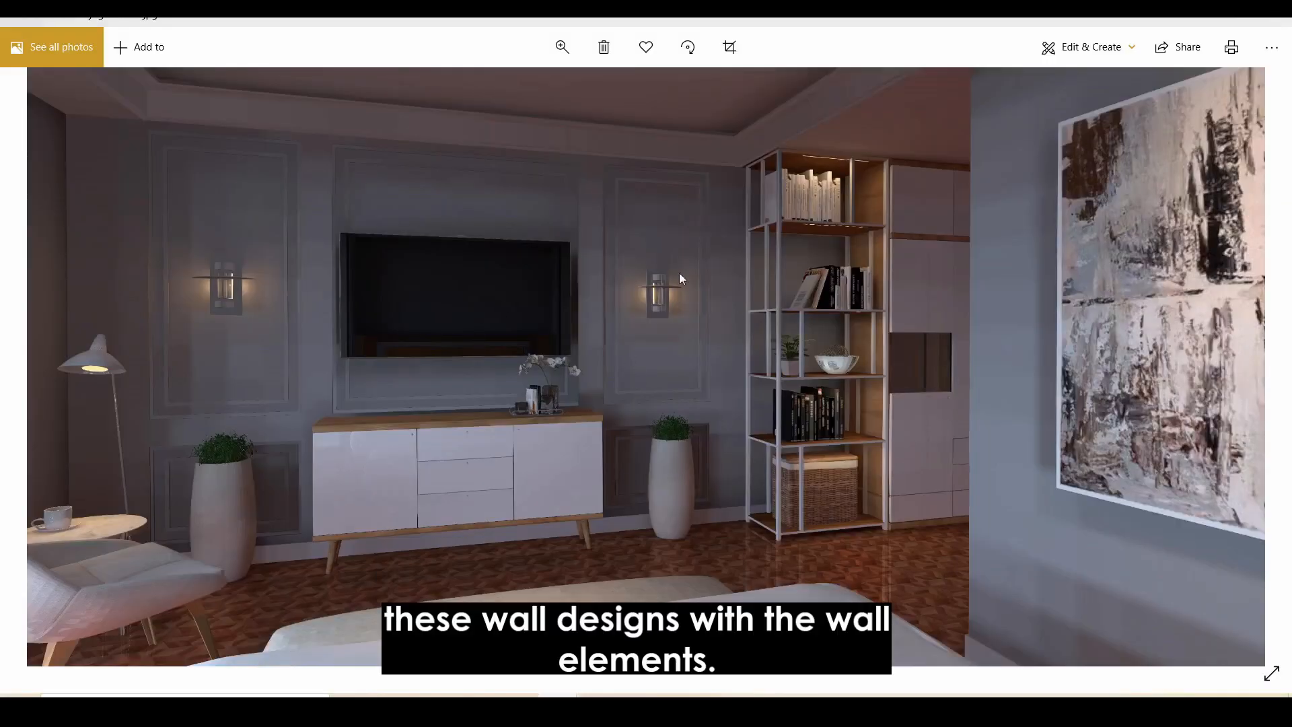
pyautogui.click(648, 632)
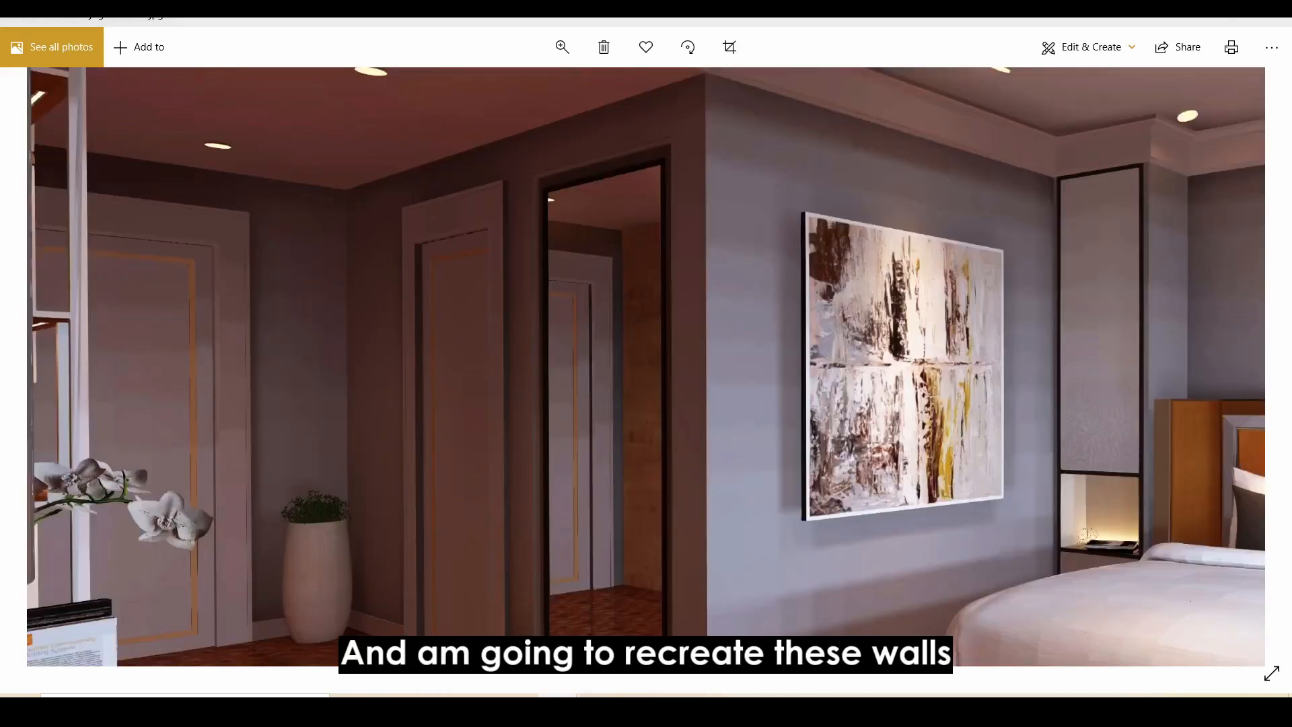
pyautogui.click(683, 709)
pyautogui.scroll(-4, 810, 528)
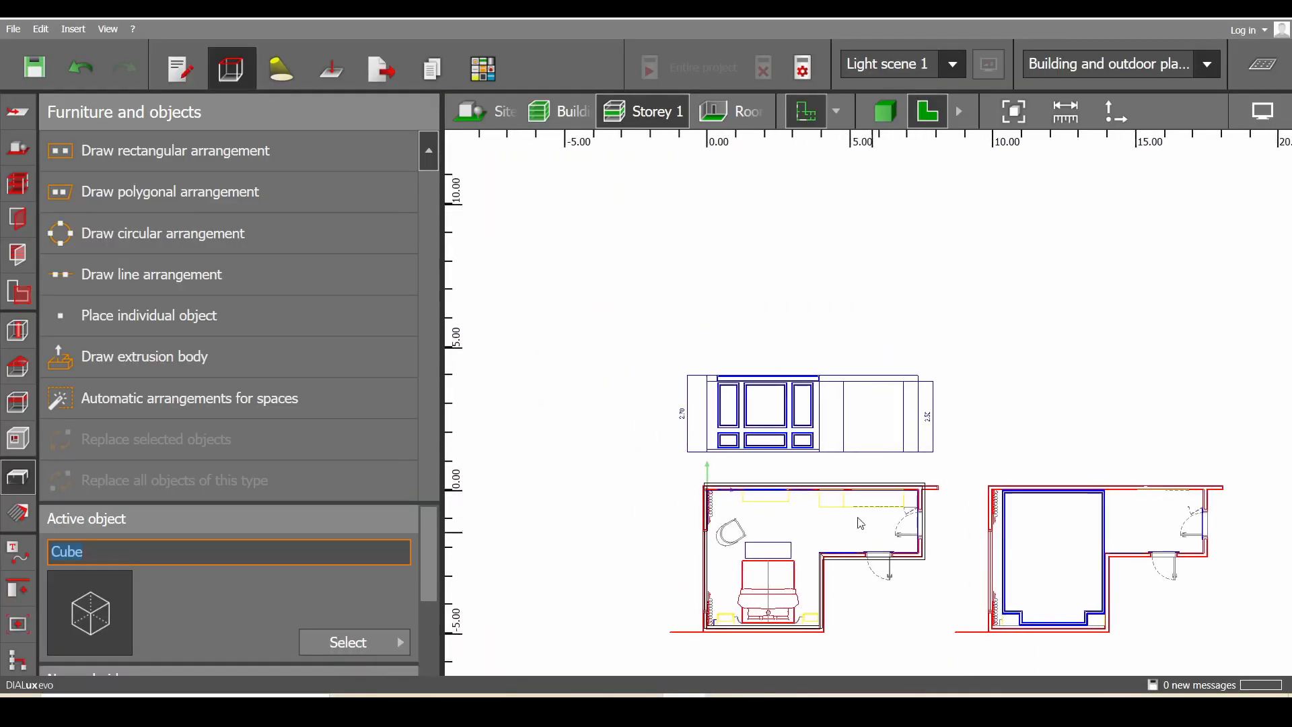
# Switch to the site level and open the furniture and objects tools with the TV wall elevation in view
pyautogui.scroll(1, 796, 461)
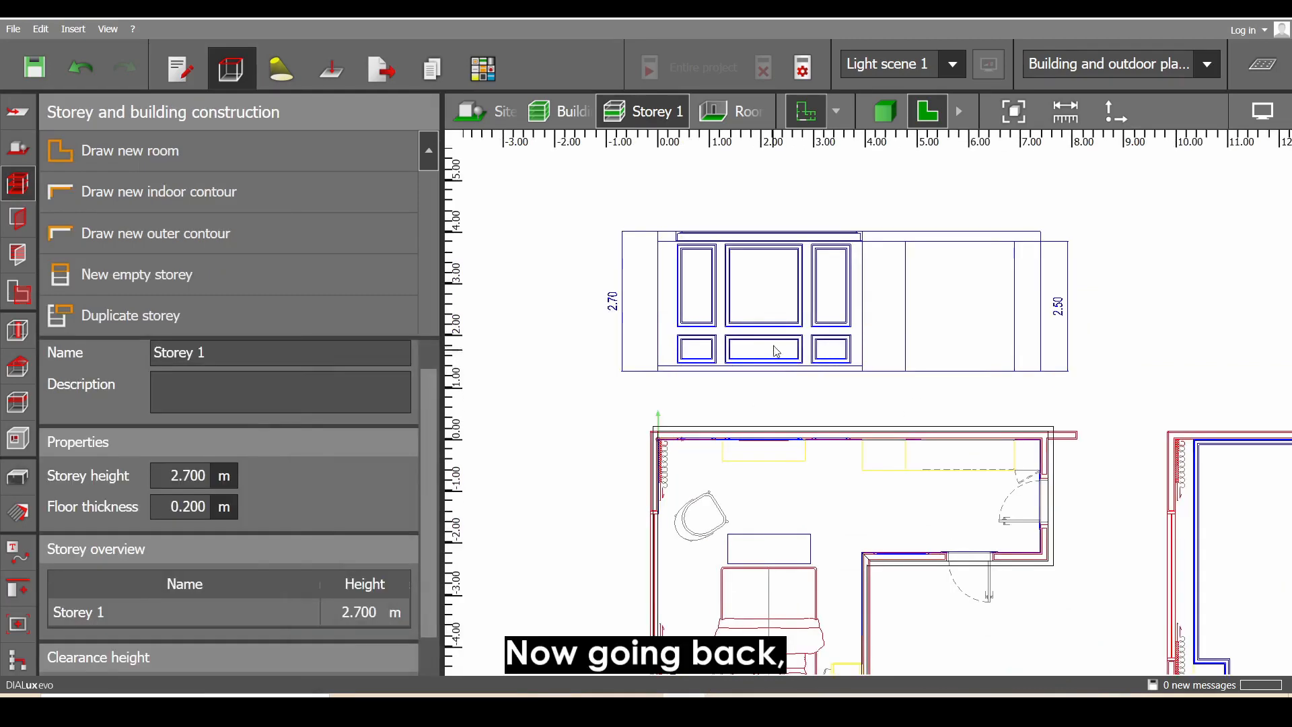
pyautogui.scroll(5, 774, 347)
pyautogui.moveTo(774, 326); pyautogui.dragTo(763, 370, button='middle')
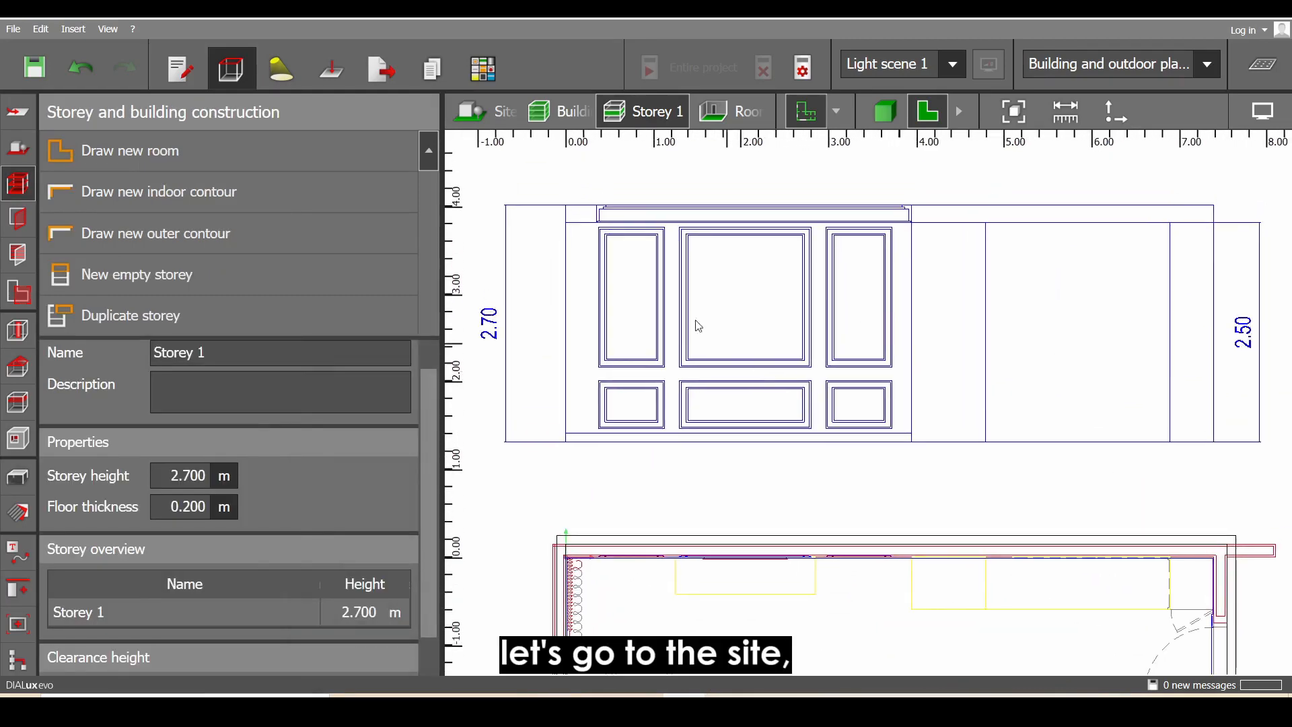
pyautogui.click(485, 111)
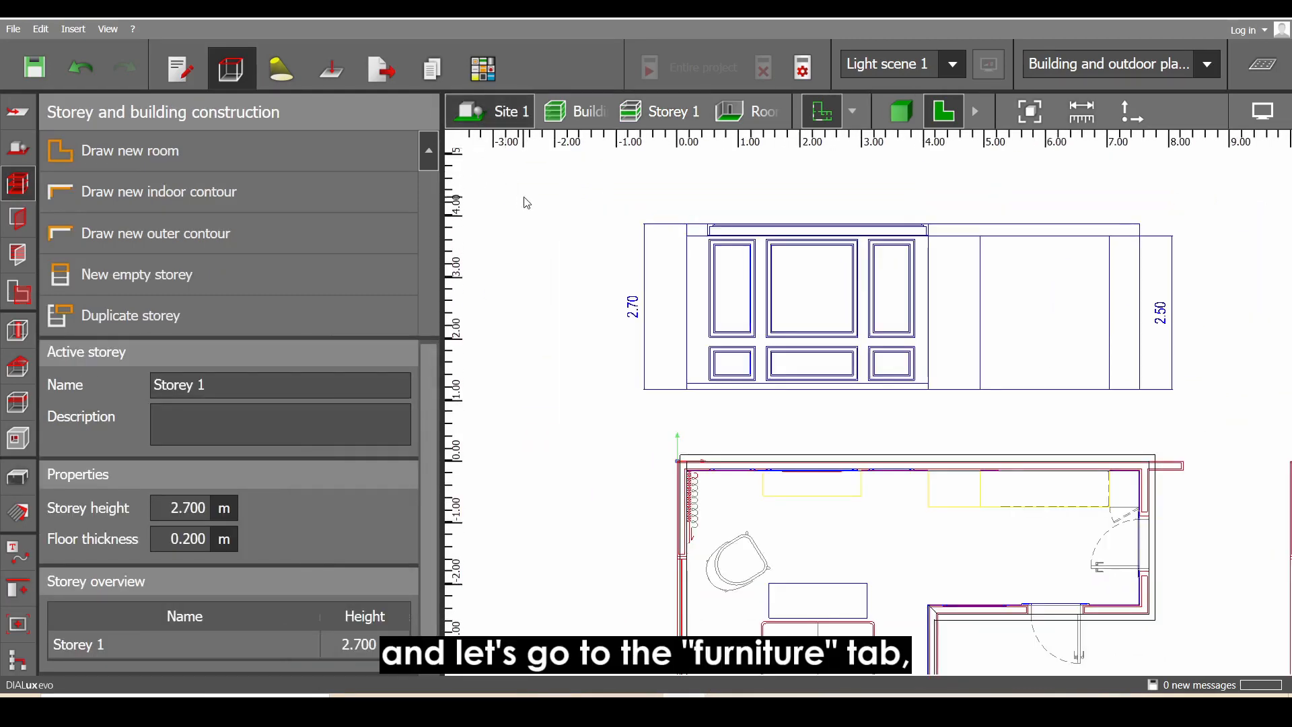
pyautogui.click(20, 478)
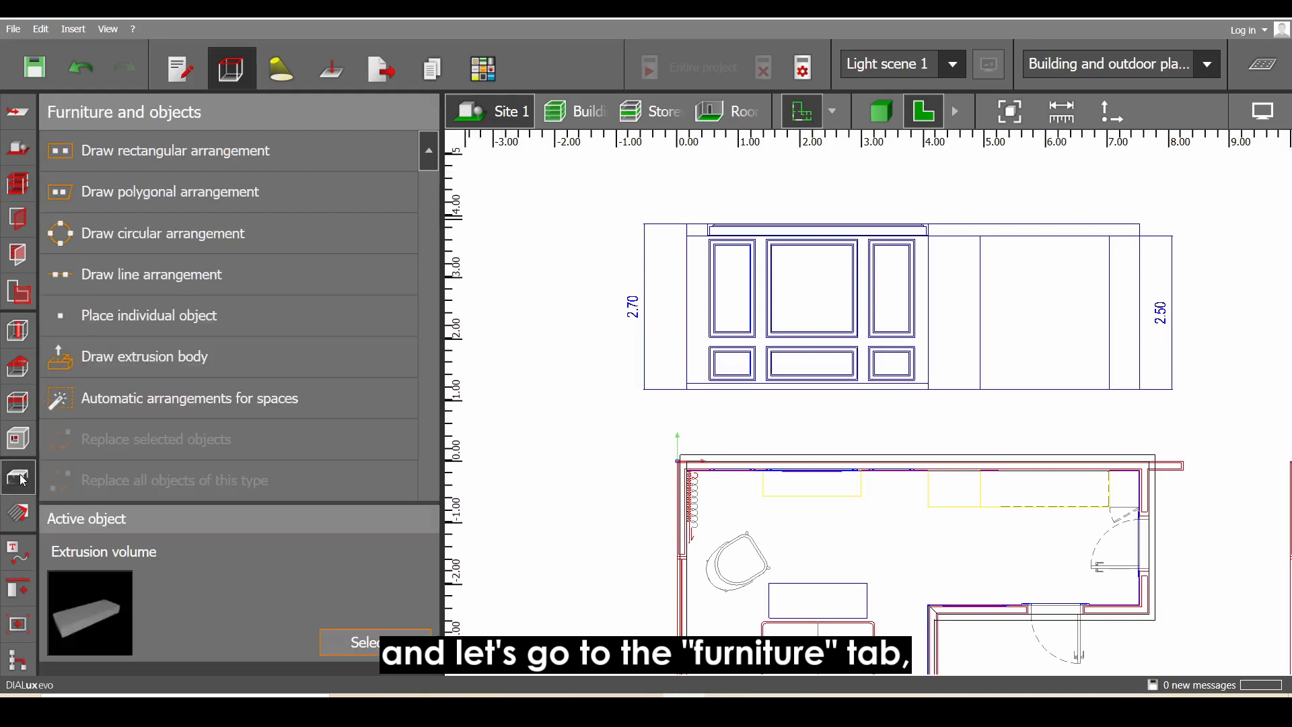
pyautogui.moveTo(746, 326); pyautogui.dragTo(706, 338, button='middle')
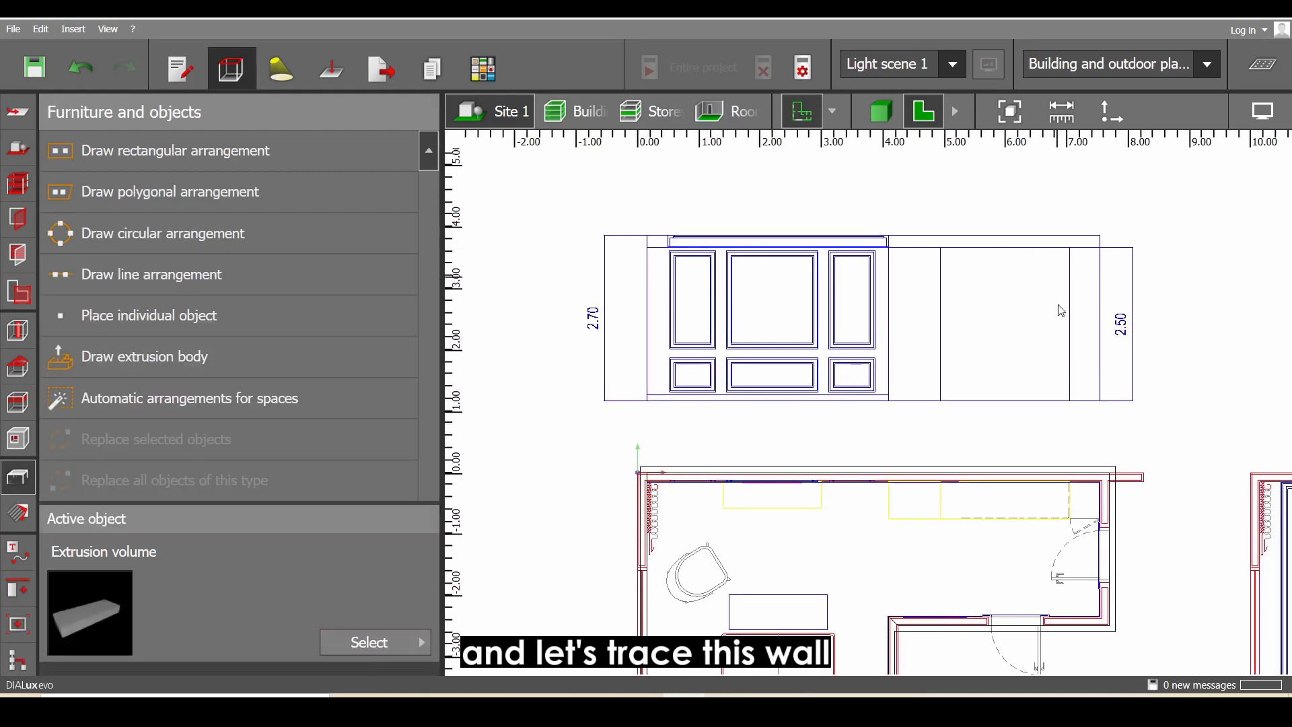
# Draw an extrusion body around the full TV wall elevation, 7.397 m long and 2.700 m high, and close its polygon
pyautogui.click(205, 361)
pyautogui.scroll(5, 685, 380)
pyautogui.click(608, 436)
pyautogui.scroll(-2, 608, 283)
pyautogui.moveTo(608, 269); pyautogui.dragTo(646, 442, button='middle')
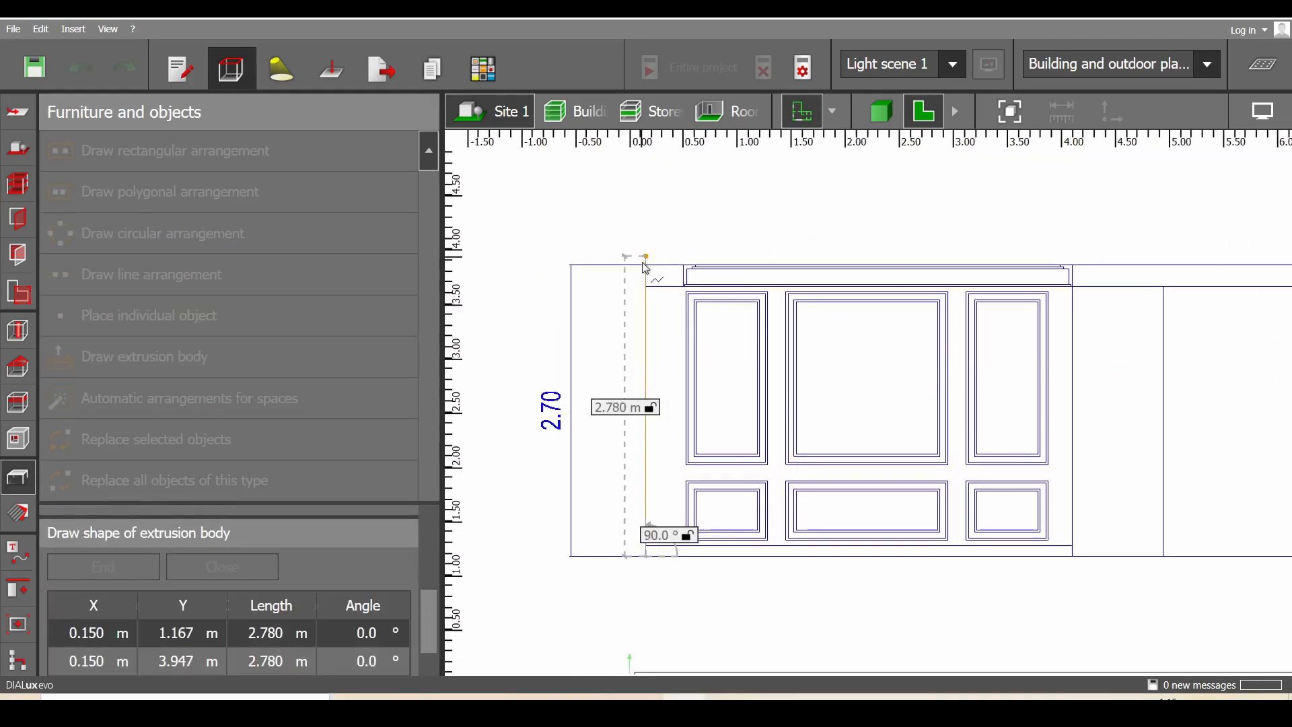
pyautogui.click(646, 265)
pyautogui.scroll(-2, 874, 266)
pyautogui.click(1043, 264)
pyautogui.click(1044, 483)
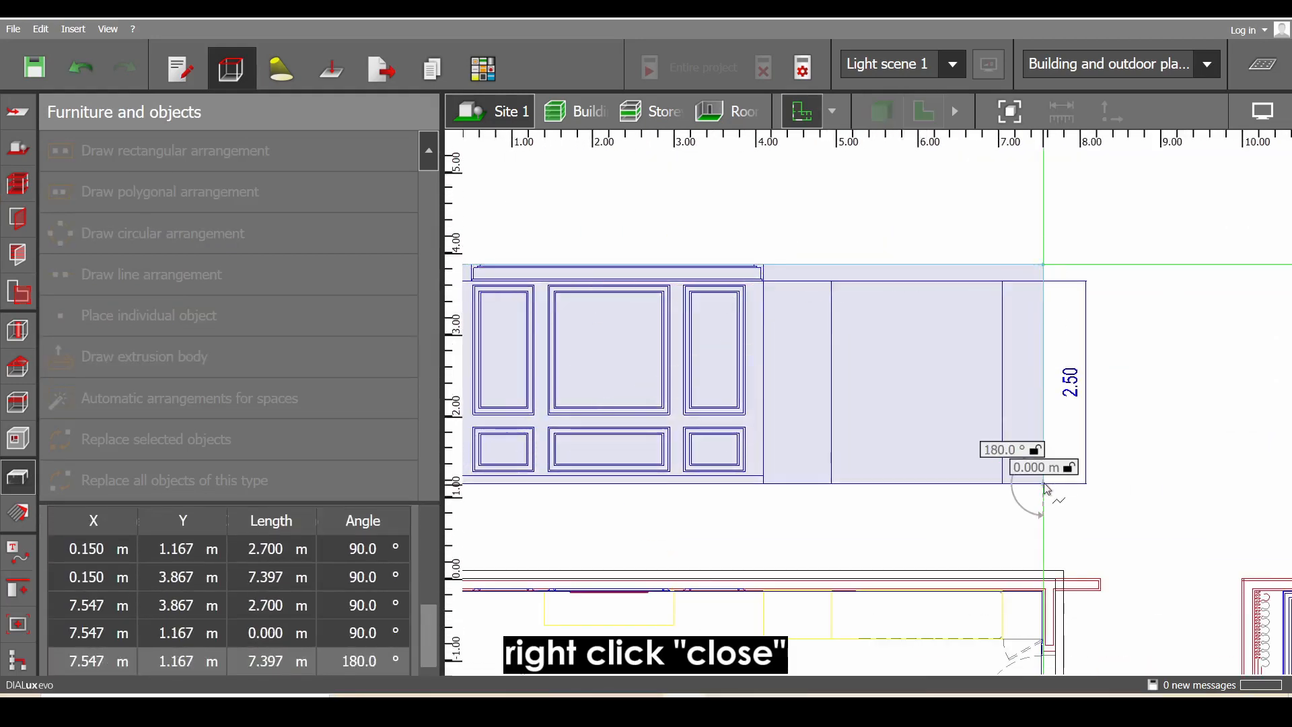
pyautogui.rightClick(1045, 484)
pyautogui.click(1077, 494)
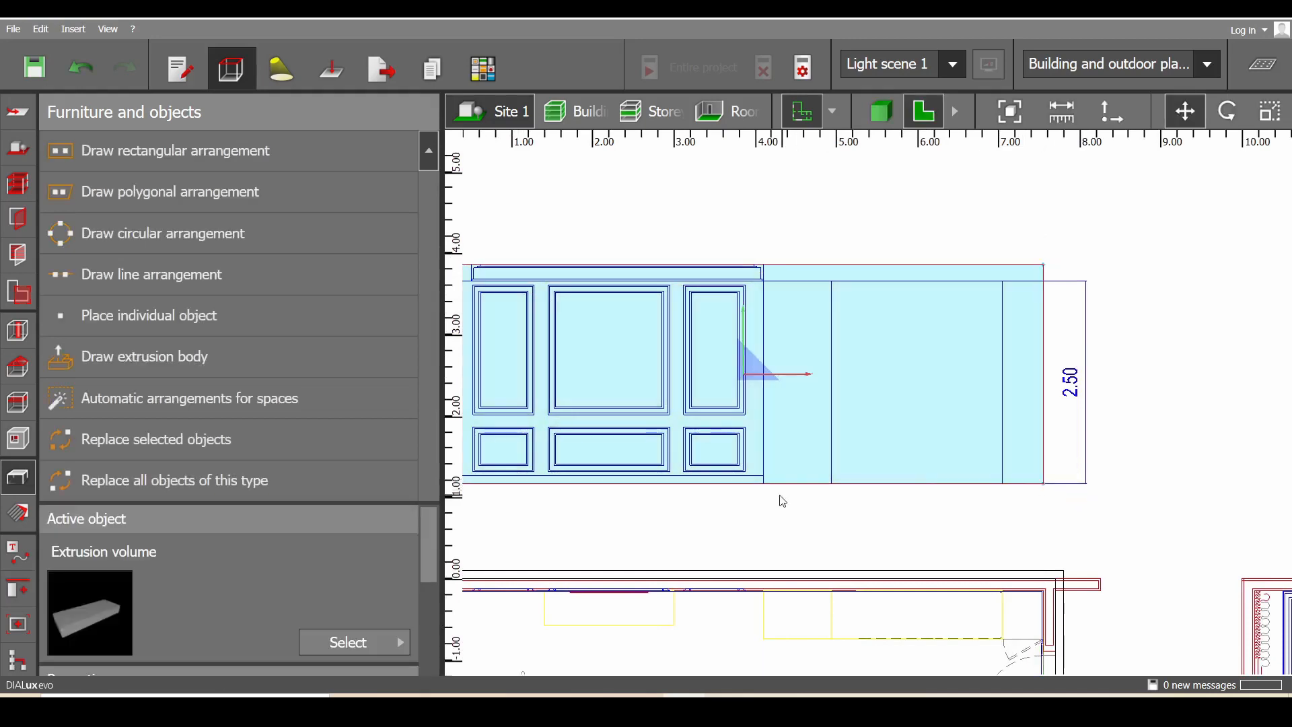
# Measure the wall thickness at the floor plan's upper-left corner
pyautogui.moveTo(644, 526); pyautogui.dragTo(1045, 339, button='middle')
pyautogui.scroll(4, 1009, 346)
pyautogui.scroll(3, 927, 319)
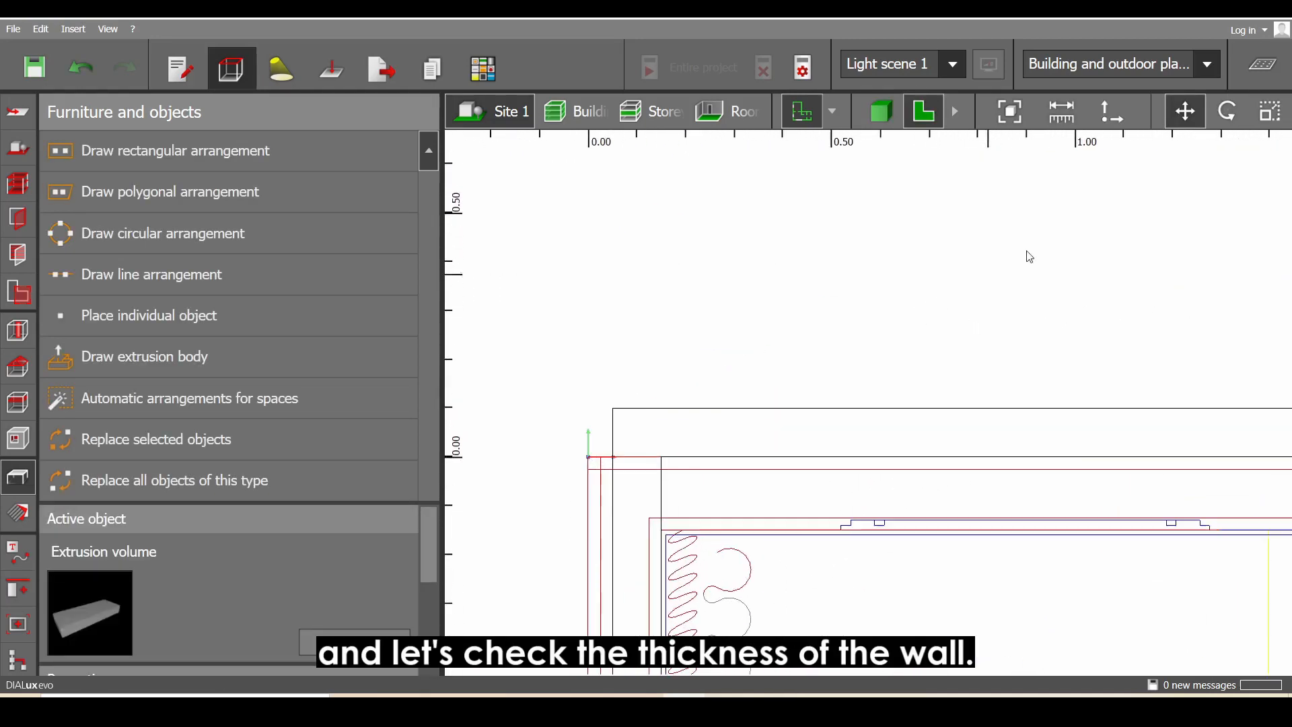
pyautogui.click(1057, 119)
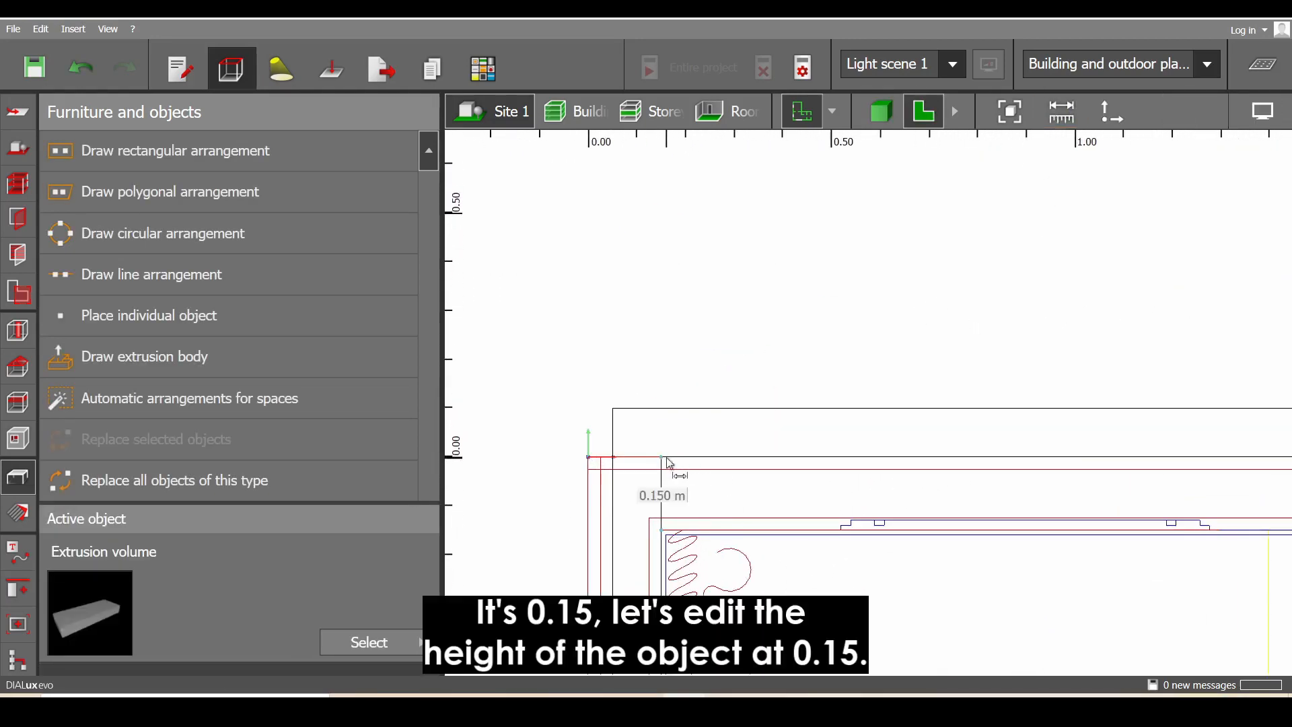
# Set the extrusion height of the TV wall body to 0.15 m
pyautogui.scroll(-7, 669, 463)
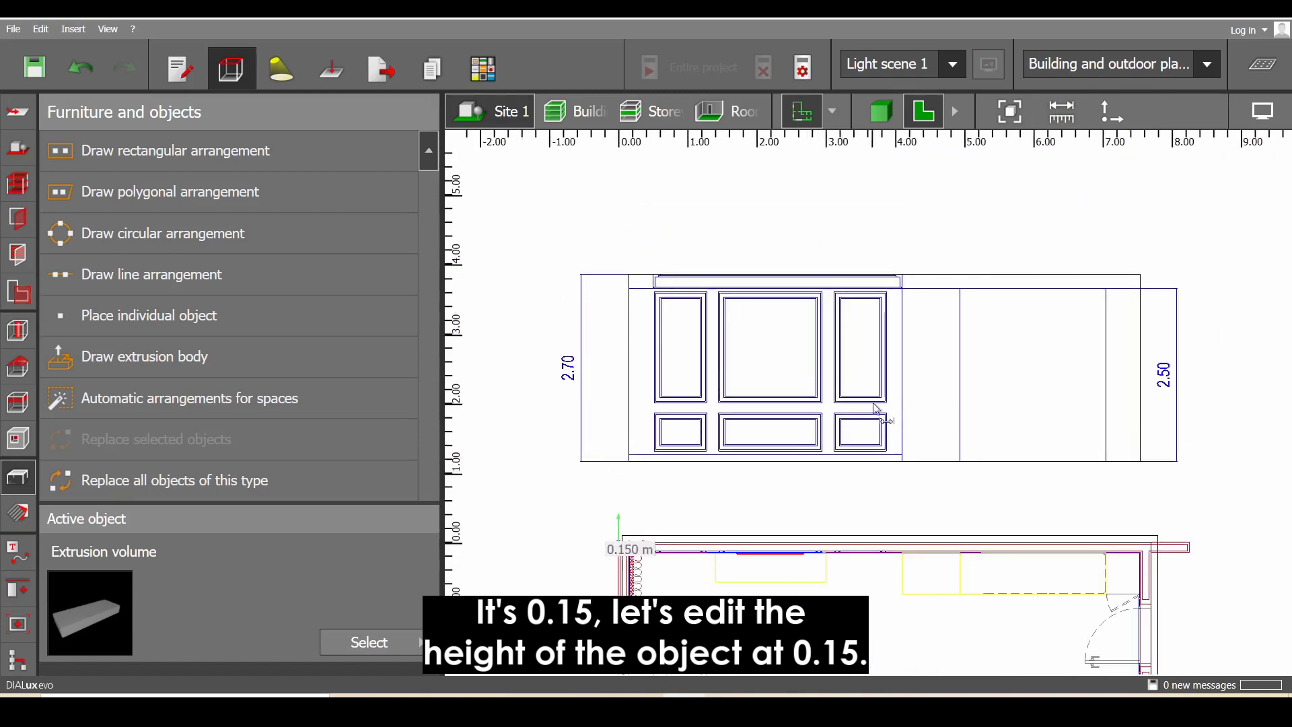
pyautogui.click(874, 408)
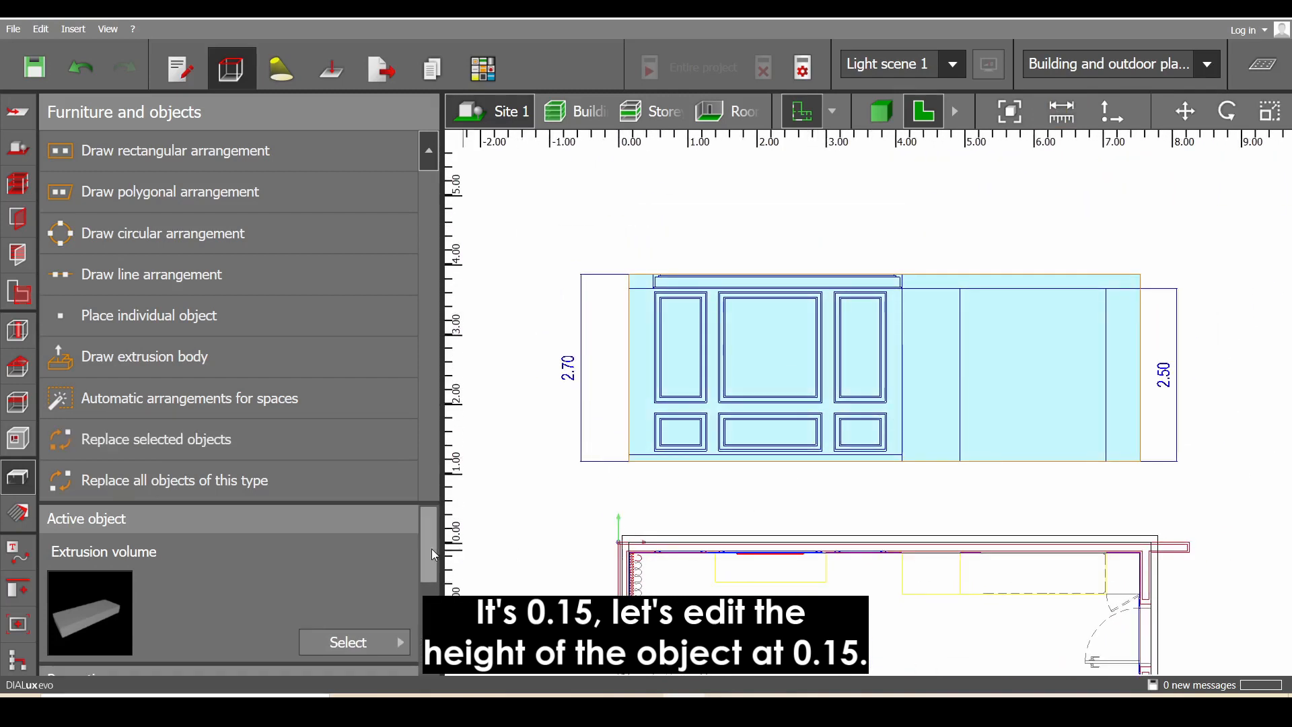
pyautogui.scroll(-5, 269, 592)
pyautogui.click(312, 652)
pyautogui.doubleClick(314, 649)
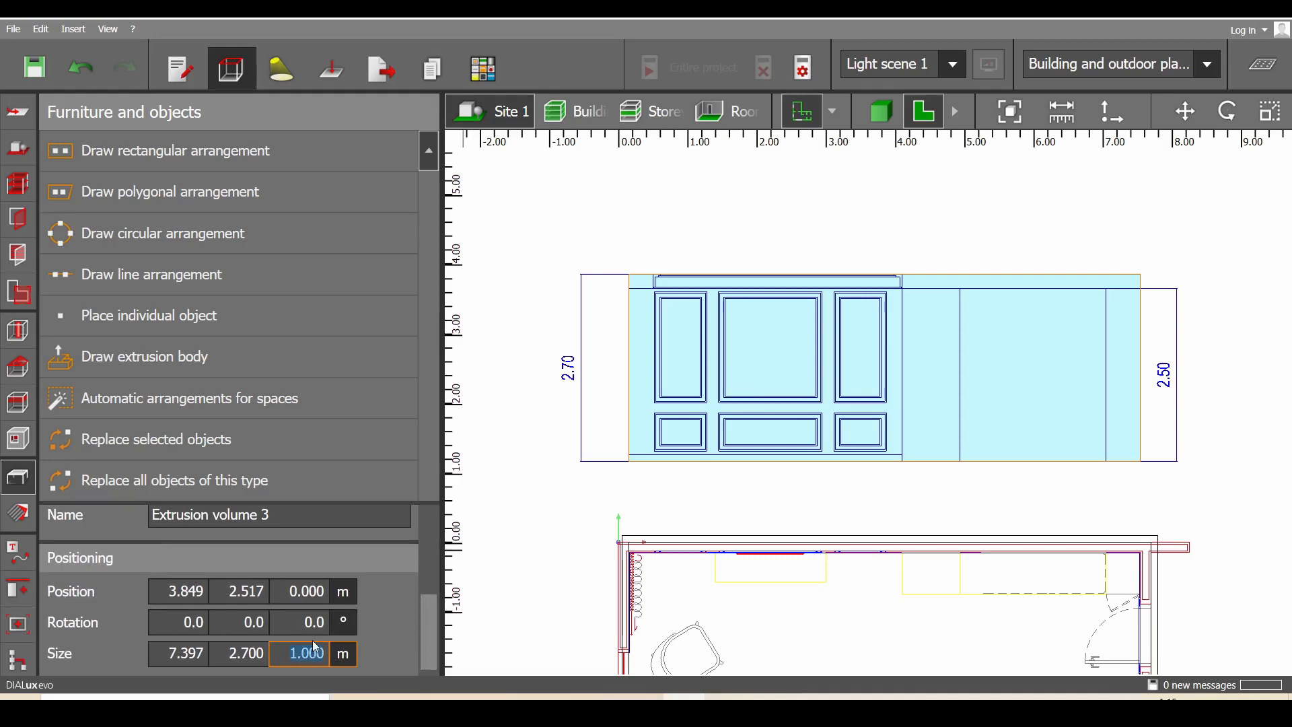
pyautogui.write('.15')
pyautogui.press('Return')
# Examine the recessed layers and protruding frames of the wall design, comparing the plan profile with the elevation drawing
pyautogui.scroll(3, 740, 404)
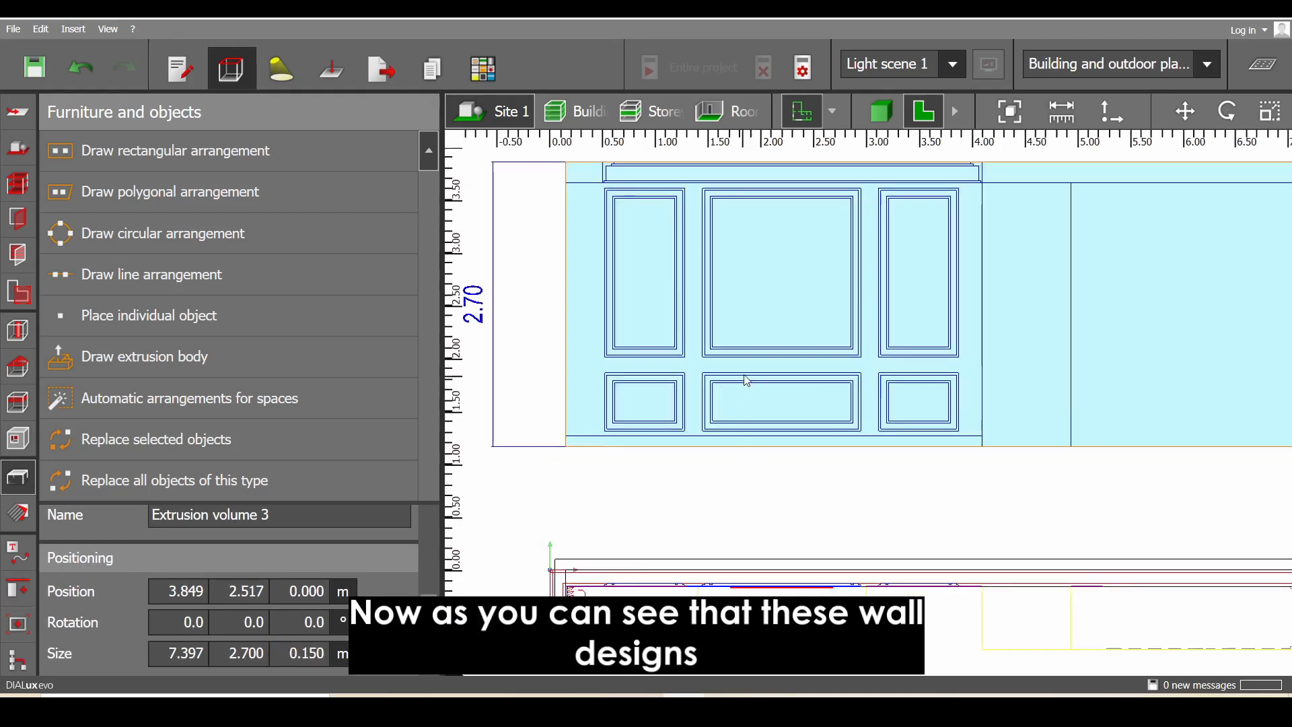
pyautogui.moveTo(851, 426); pyautogui.dragTo(956, 273, button='middle')
pyautogui.scroll(7, 784, 448)
pyautogui.scroll(2, 707, 491)
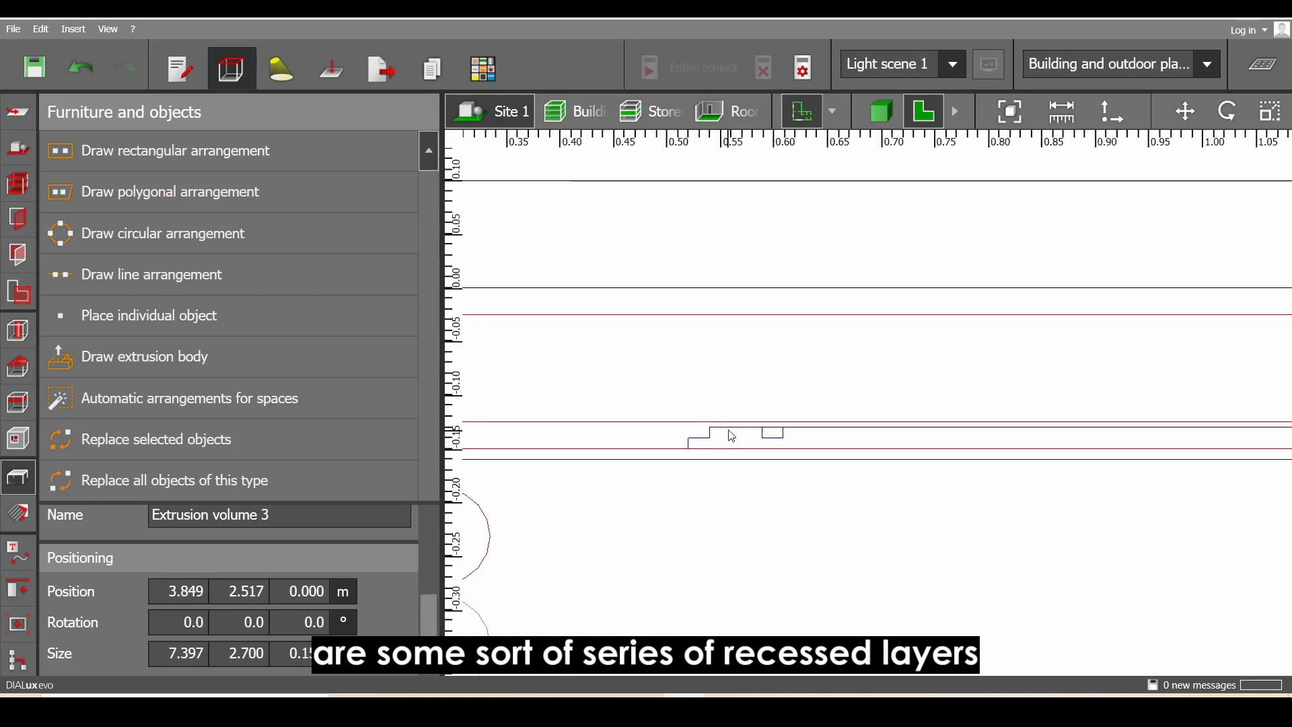
pyautogui.scroll(-6, 731, 436)
pyautogui.moveTo(816, 332); pyautogui.dragTo(806, 492, button='middle')
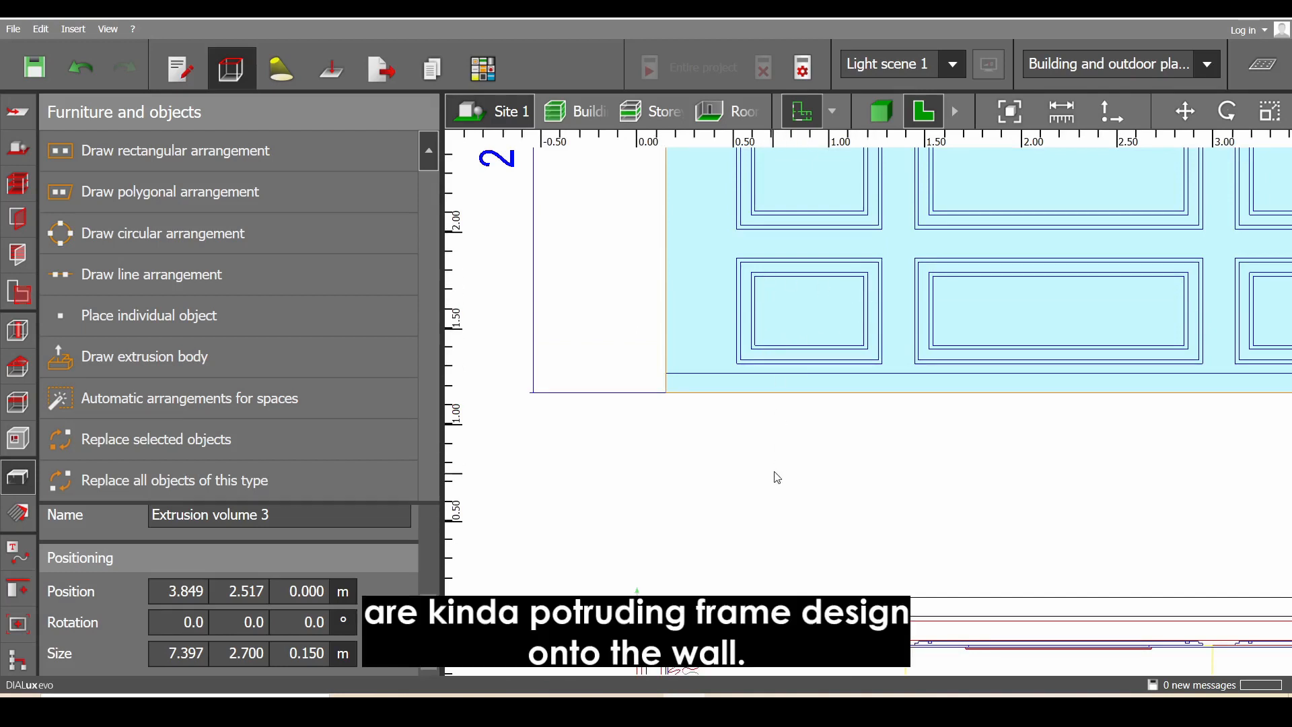
pyautogui.scroll(4, 773, 475)
pyautogui.scroll(1, 816, 455)
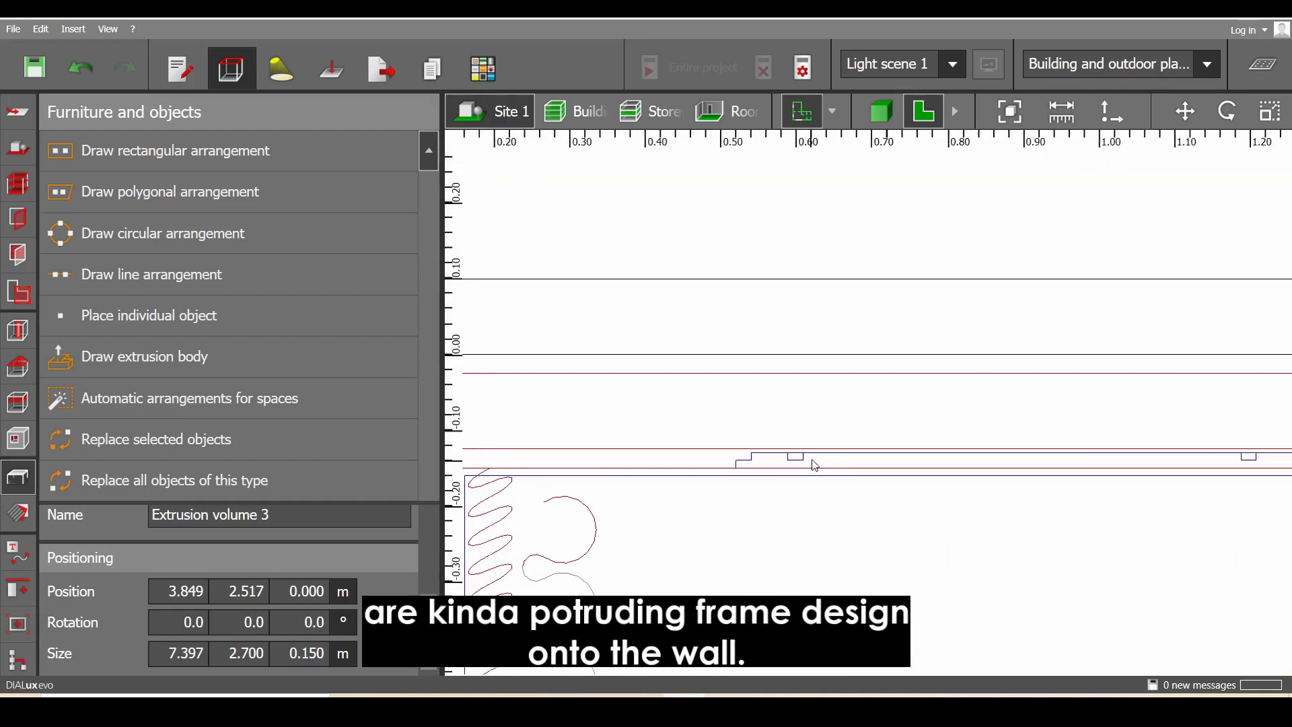
pyautogui.scroll(-2, 811, 460)
pyautogui.click(802, 412)
pyautogui.scroll(-1, 807, 412)
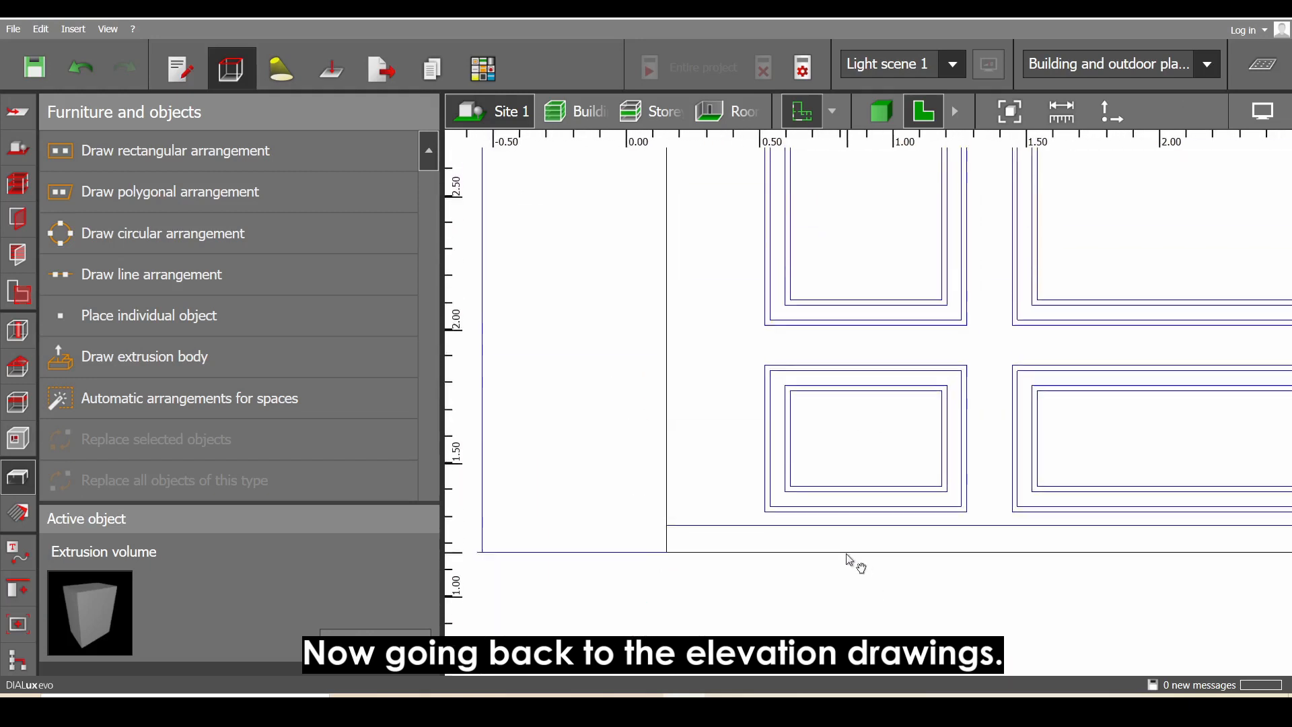
# Draw a closed 0.717 by 0.510 m extrusion body along the second outline of the elevation's lower-left panel
pyautogui.scroll(3, 876, 397)
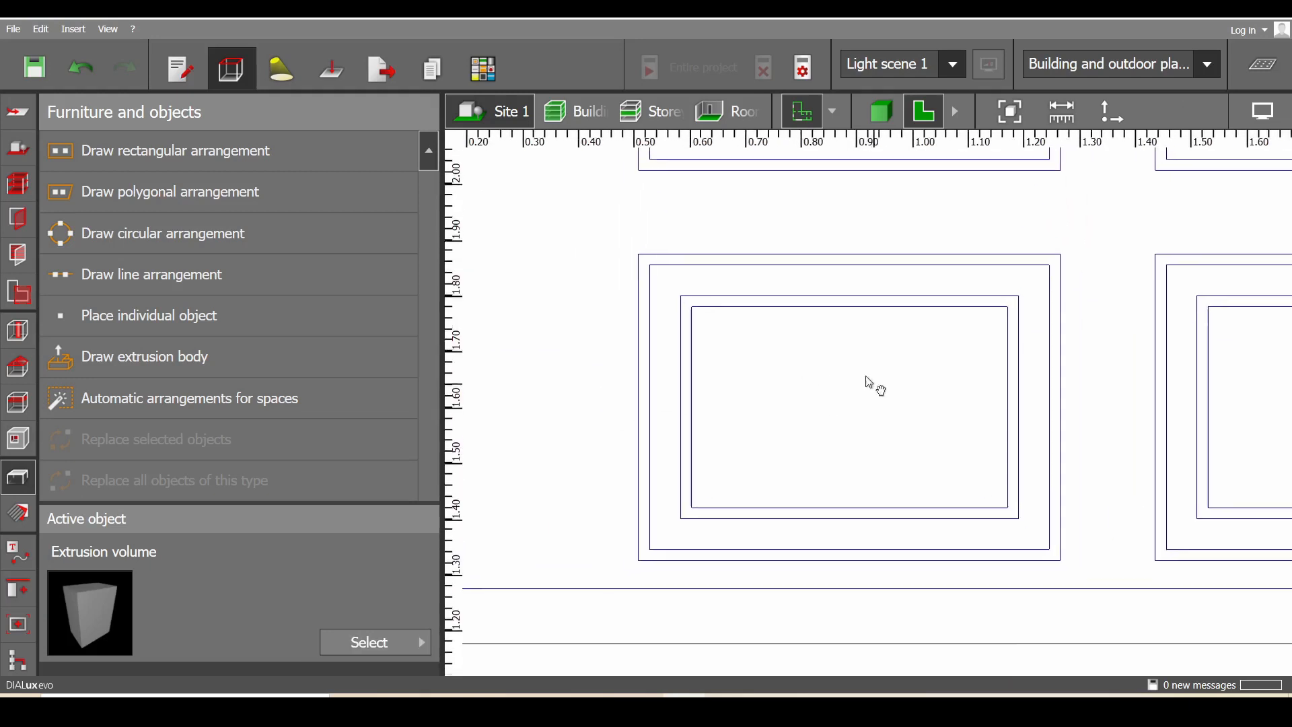
pyautogui.click(237, 358)
pyautogui.scroll(3, 749, 404)
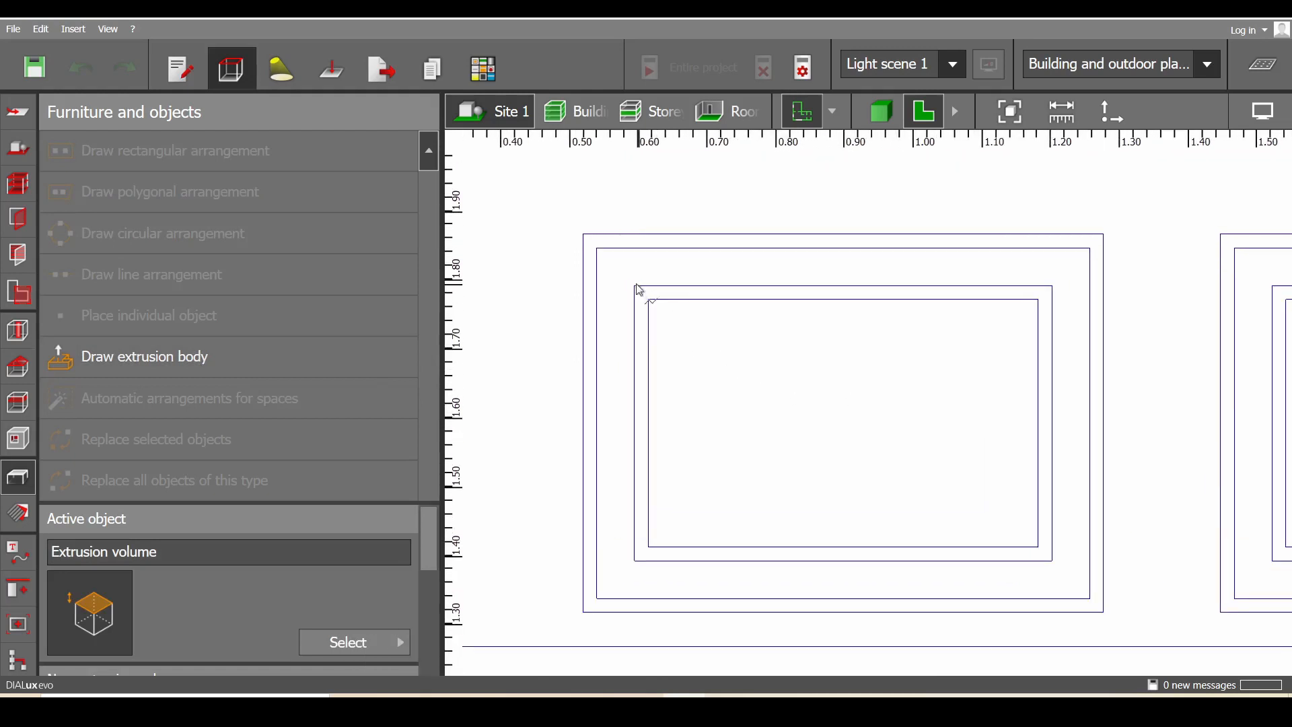
pyautogui.click(598, 248)
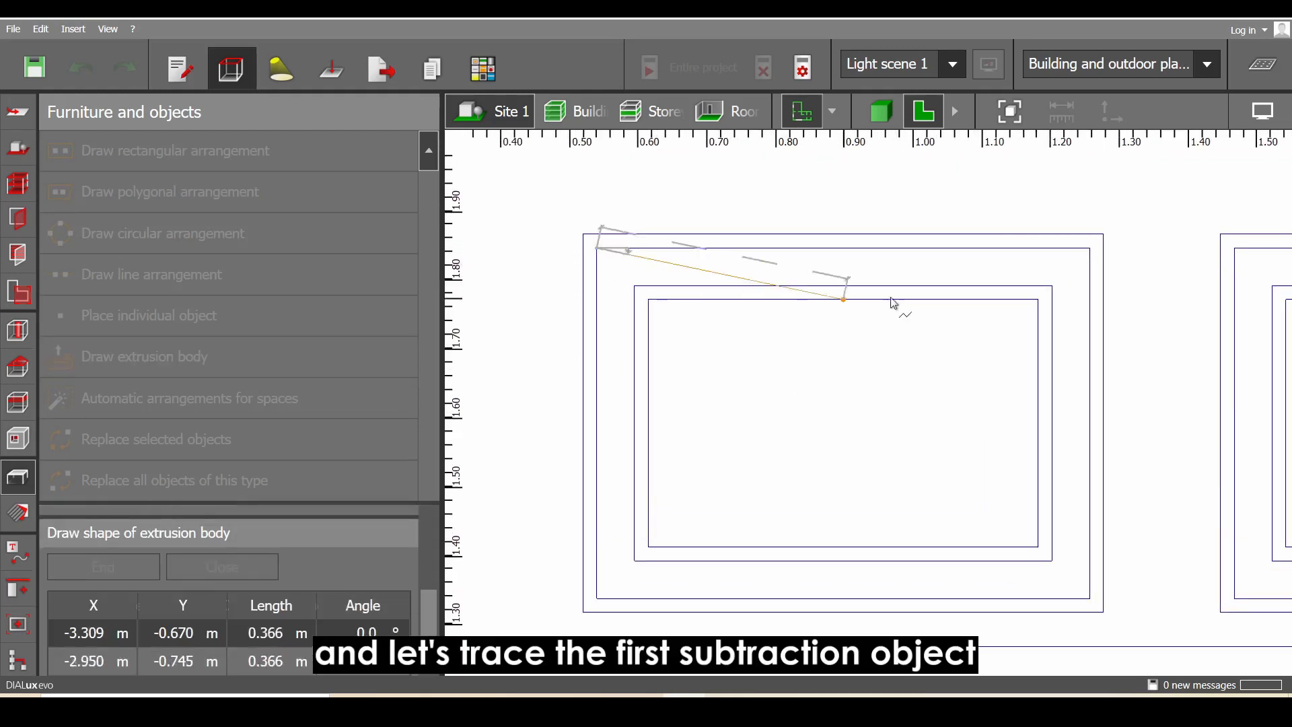
pyautogui.click(1090, 248)
pyautogui.click(1090, 597)
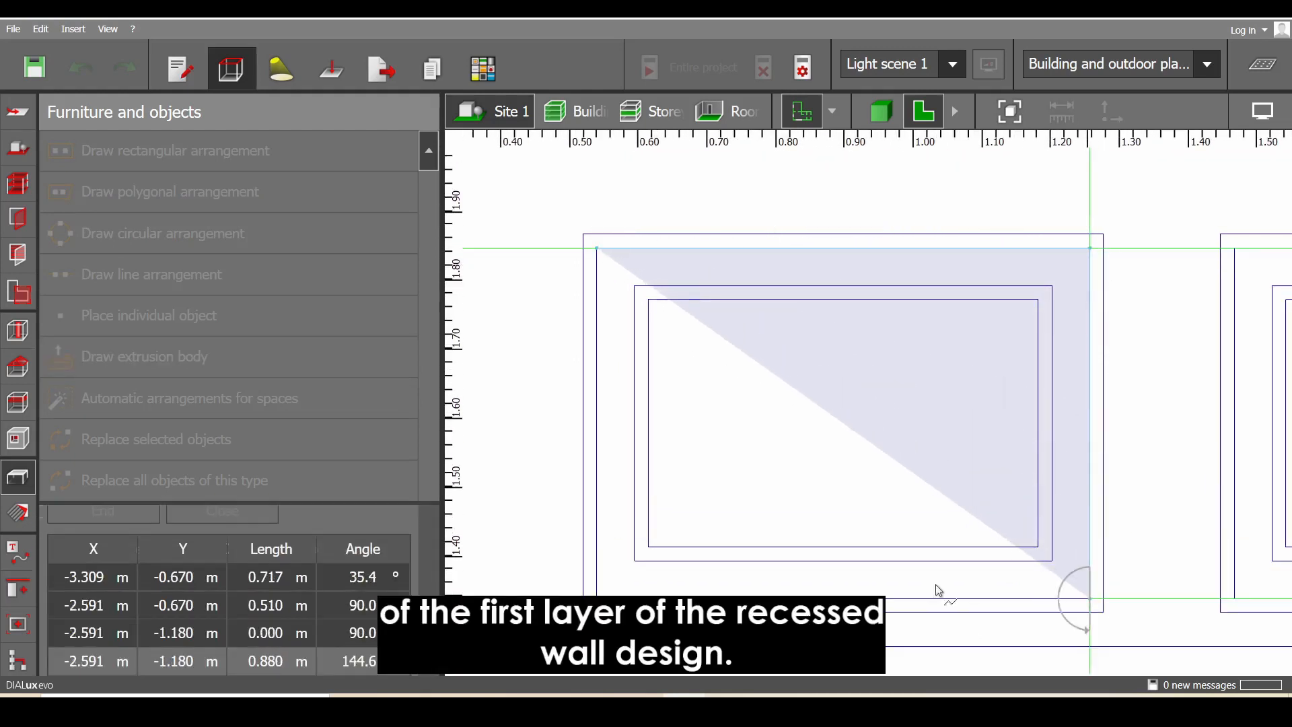
pyautogui.click(598, 598)
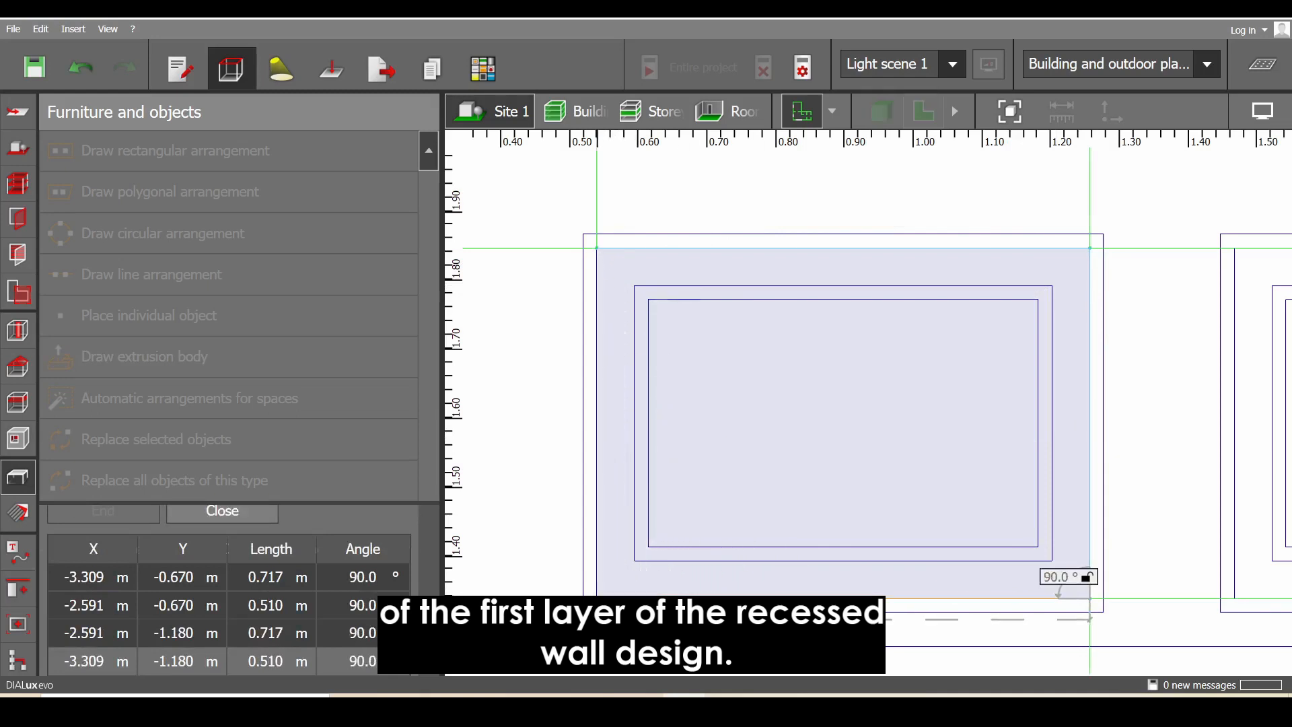
pyautogui.rightClick(633, 600)
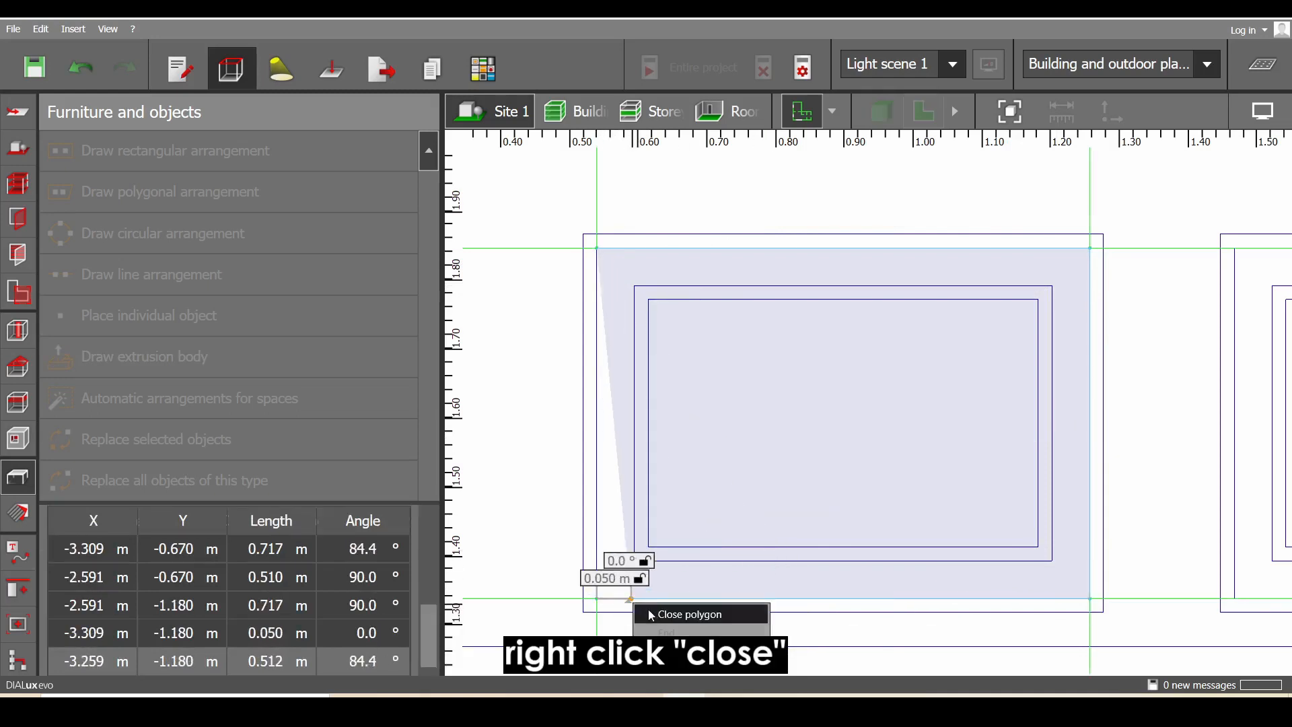
pyautogui.click(690, 613)
# Measure the distance from the wall's outer face to the first recessed layer in the plan
pyautogui.moveTo(675, 614); pyautogui.dragTo(767, 332, button='right')
pyautogui.scroll(-3, 784, 401)
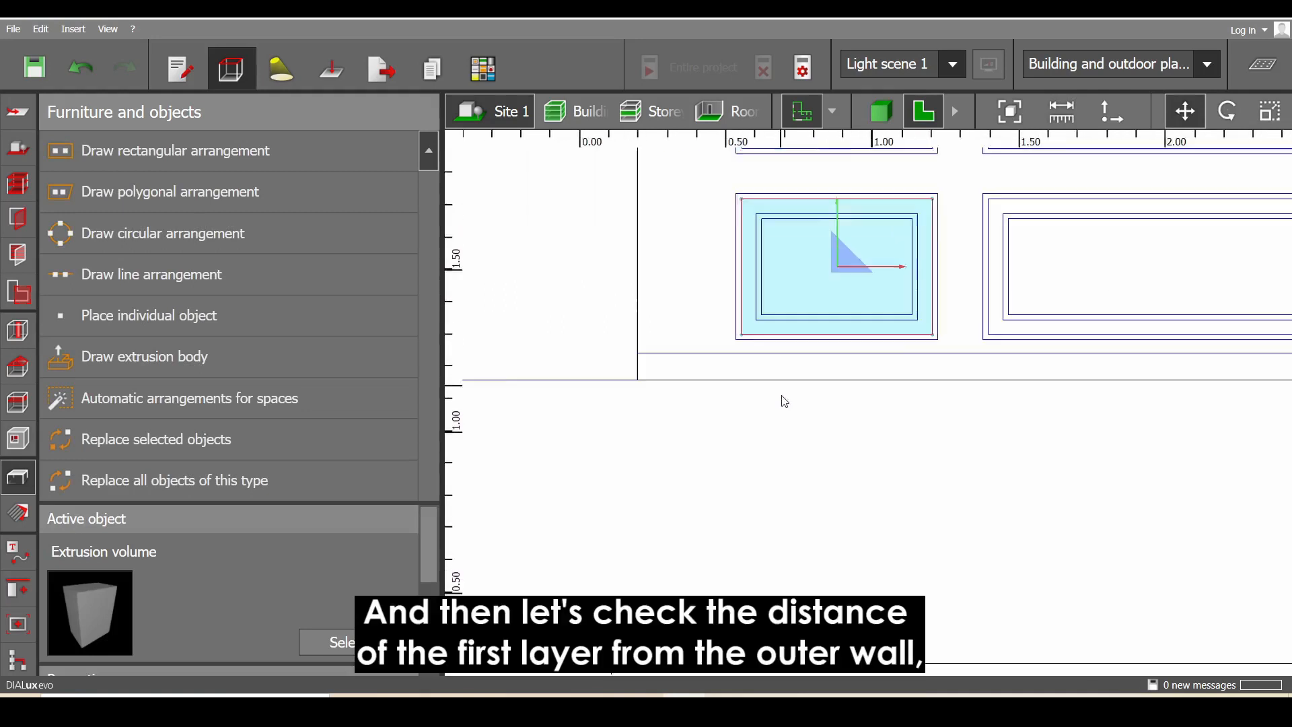
pyautogui.scroll(6, 784, 402)
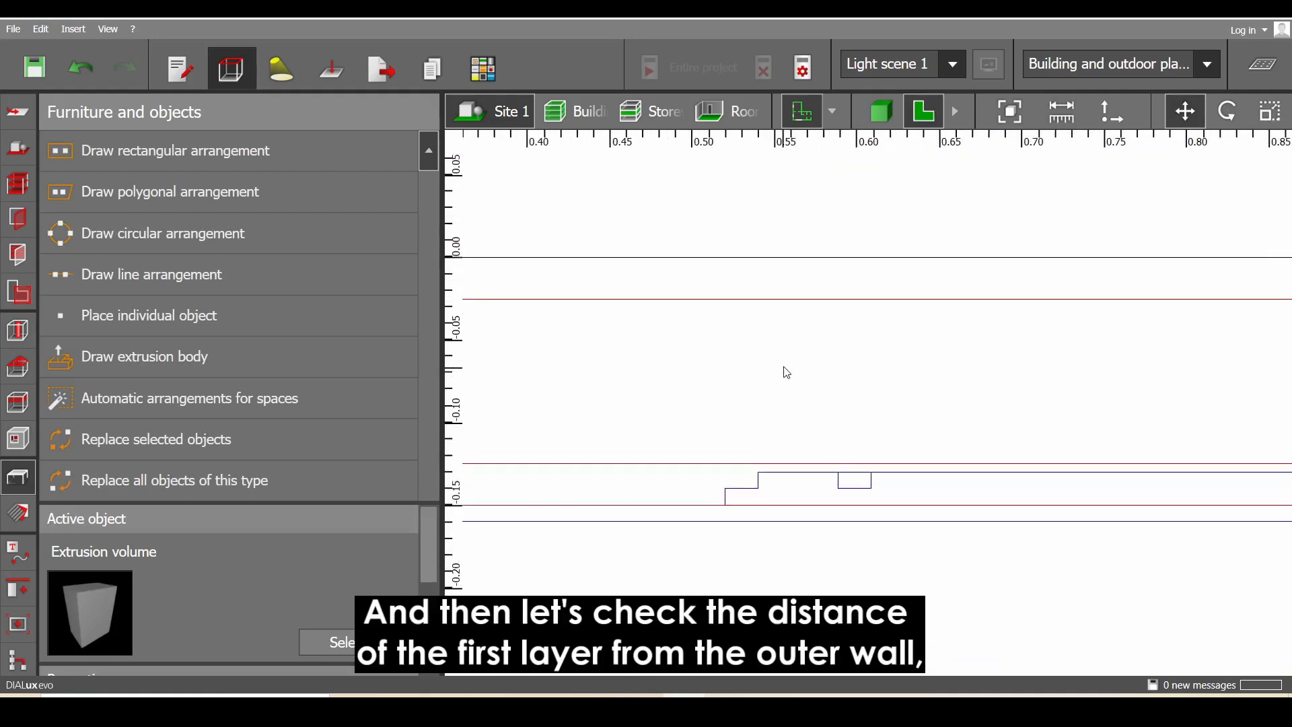
pyautogui.click(1073, 114)
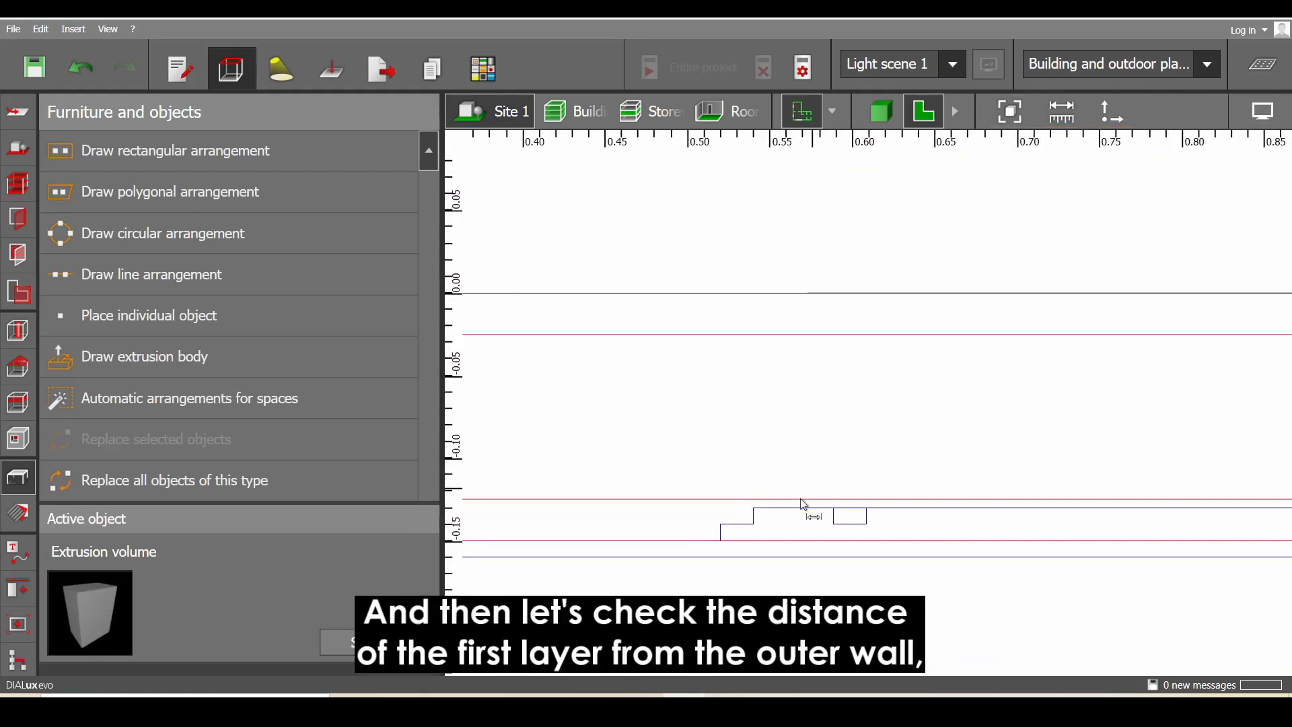
pyautogui.click(753, 508)
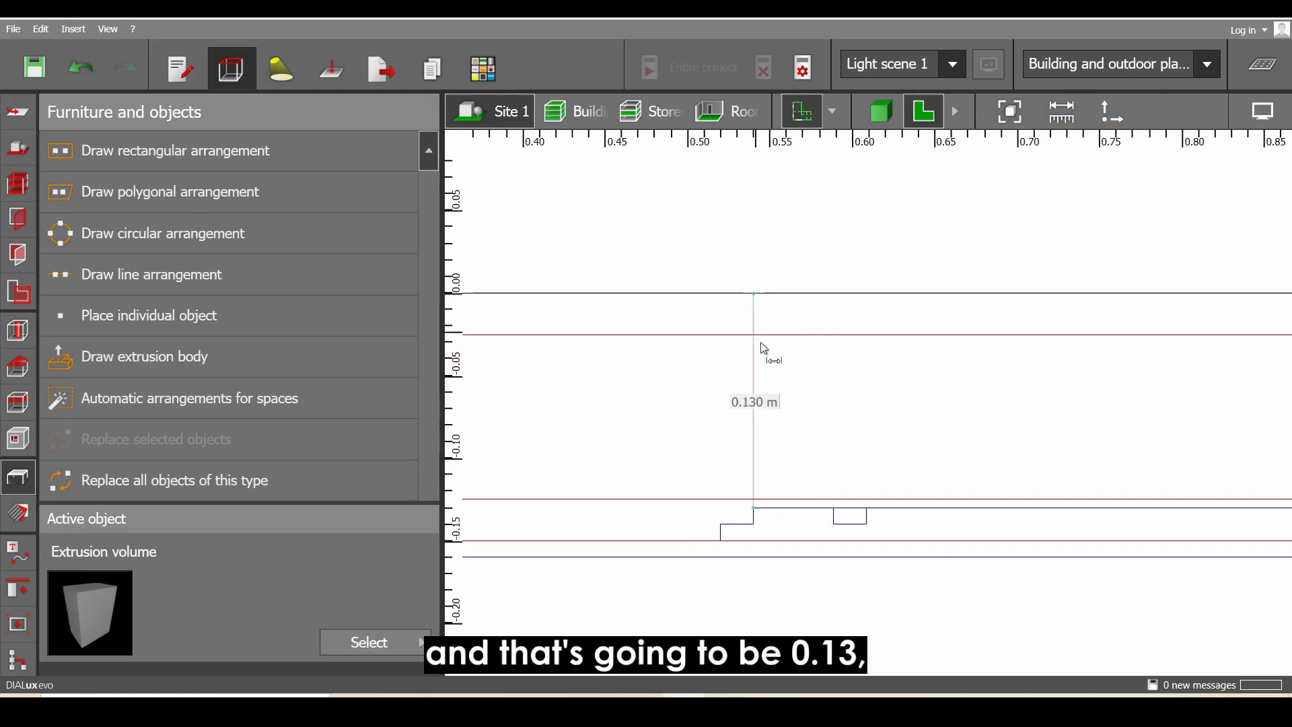
# Set the lower-left panel's subtraction body to a Z position of 0.13 m and a height of 0.1 m
pyautogui.scroll(-5, 763, 346)
pyautogui.scroll(-2, 875, 248)
pyautogui.moveTo(875, 248); pyautogui.dragTo(775, 646, button='middle')
pyautogui.moveTo(798, 401); pyautogui.dragTo(783, 597, button='middle')
pyautogui.scroll(2, 794, 439)
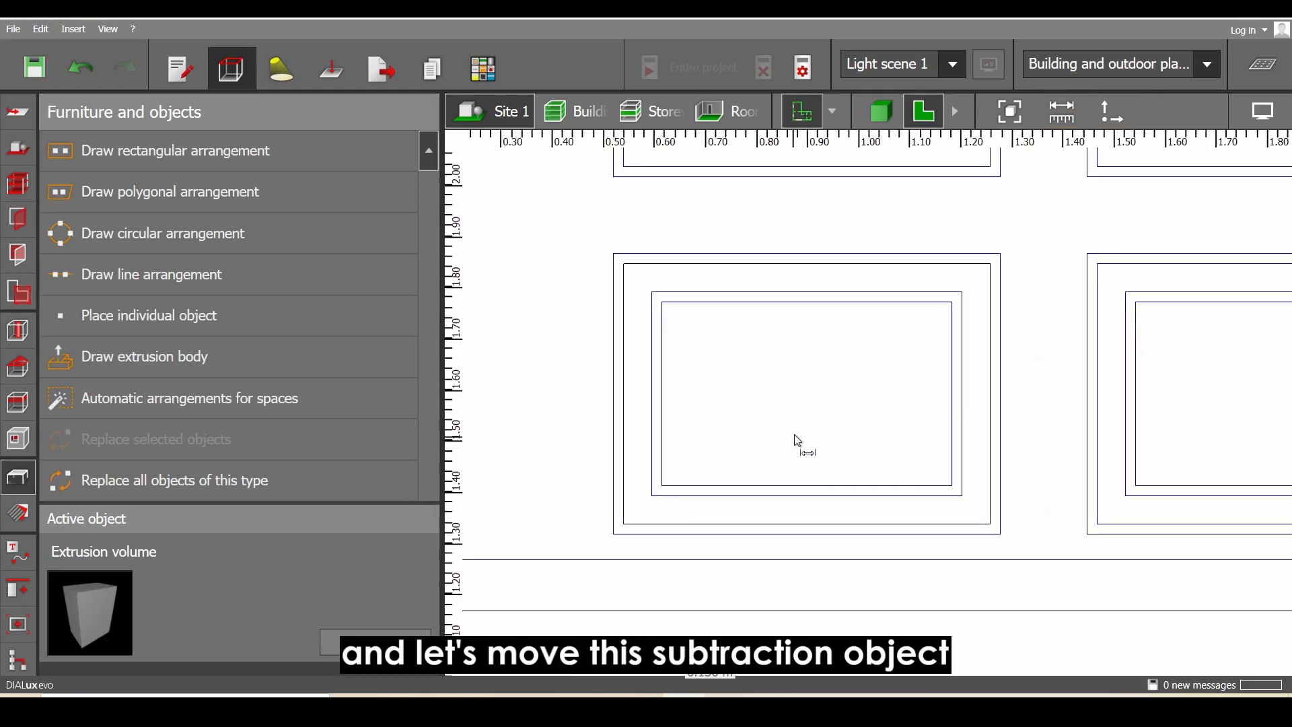
pyautogui.press('Escape')
pyautogui.click(794, 441)
pyautogui.scroll(-5, 422, 639)
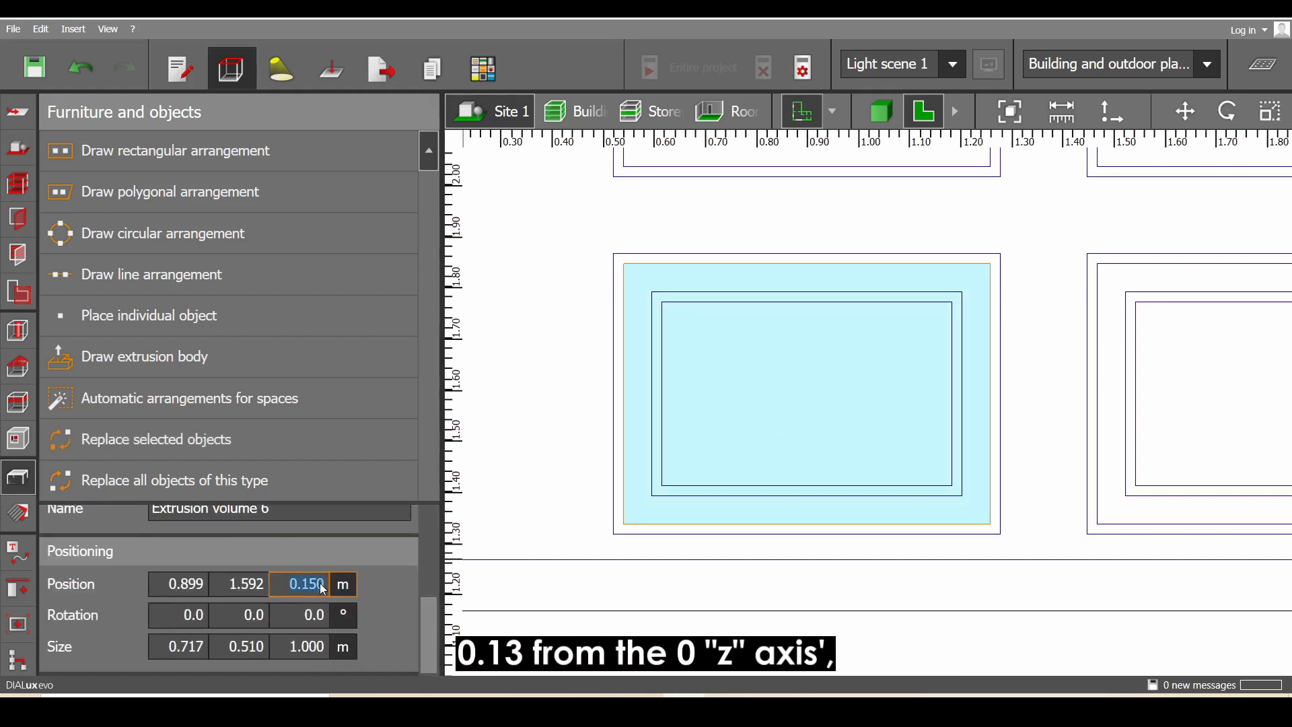
pyautogui.write('.1')
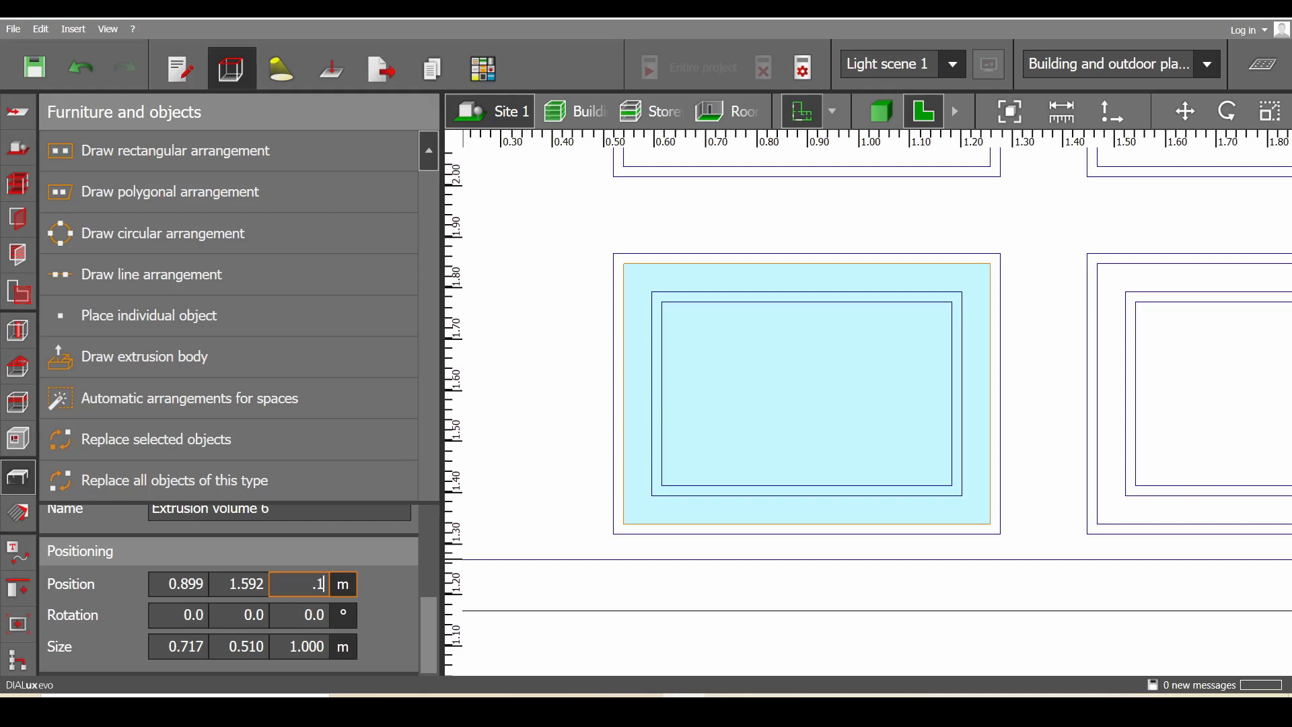
pyautogui.write('3')
pyautogui.press('Return')
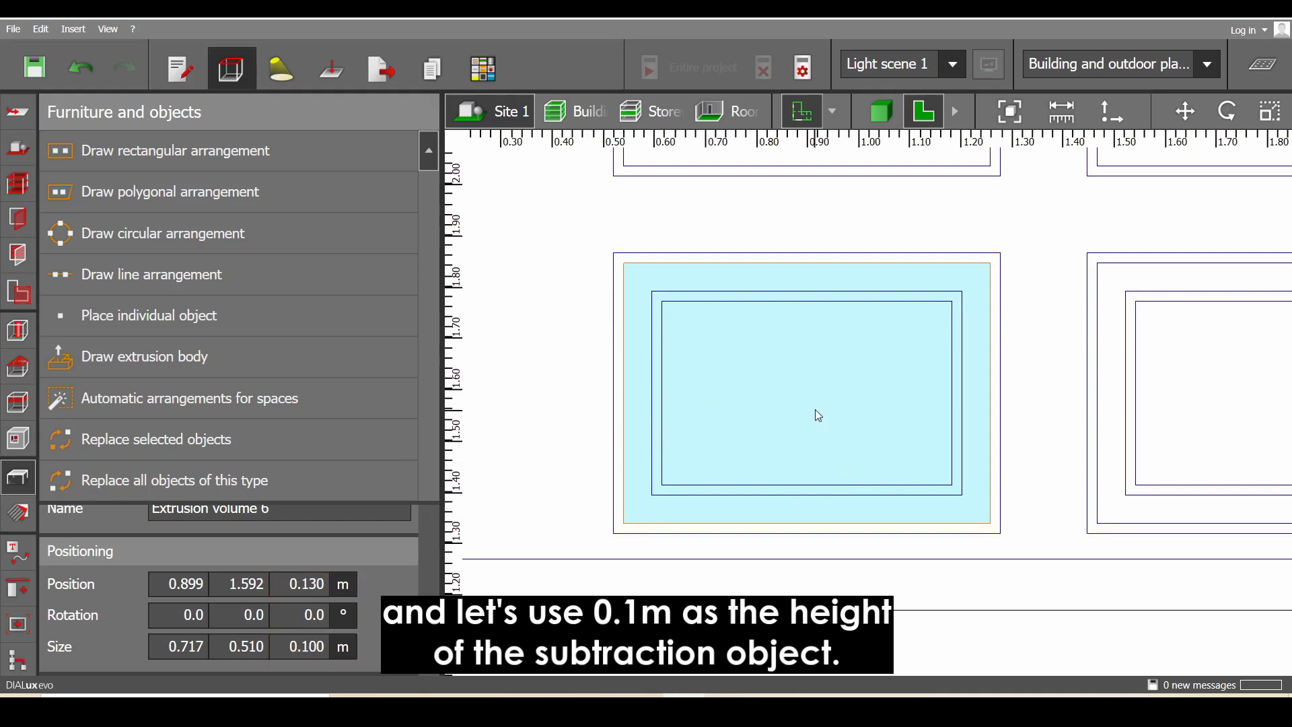
# Inspect in 3D how far the panel's subtraction body projects above the wall extrusion
pyautogui.click(881, 113)
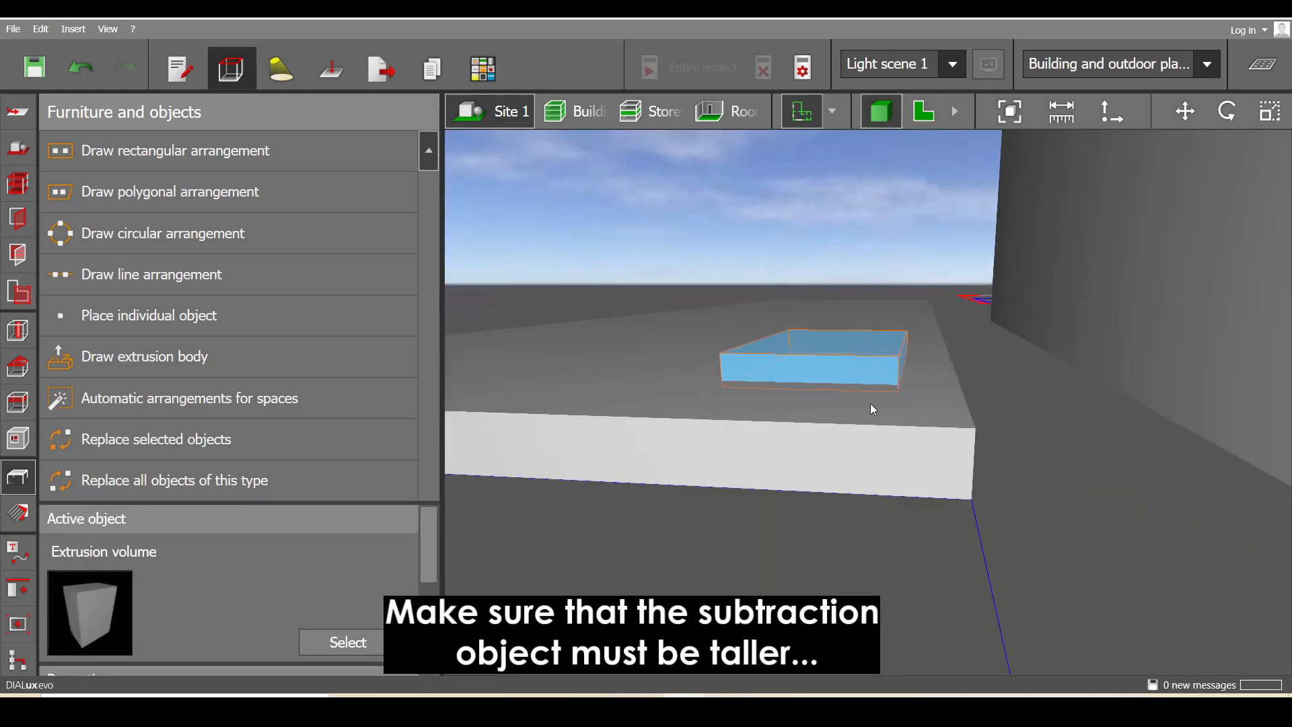
pyautogui.scroll(2, 872, 376)
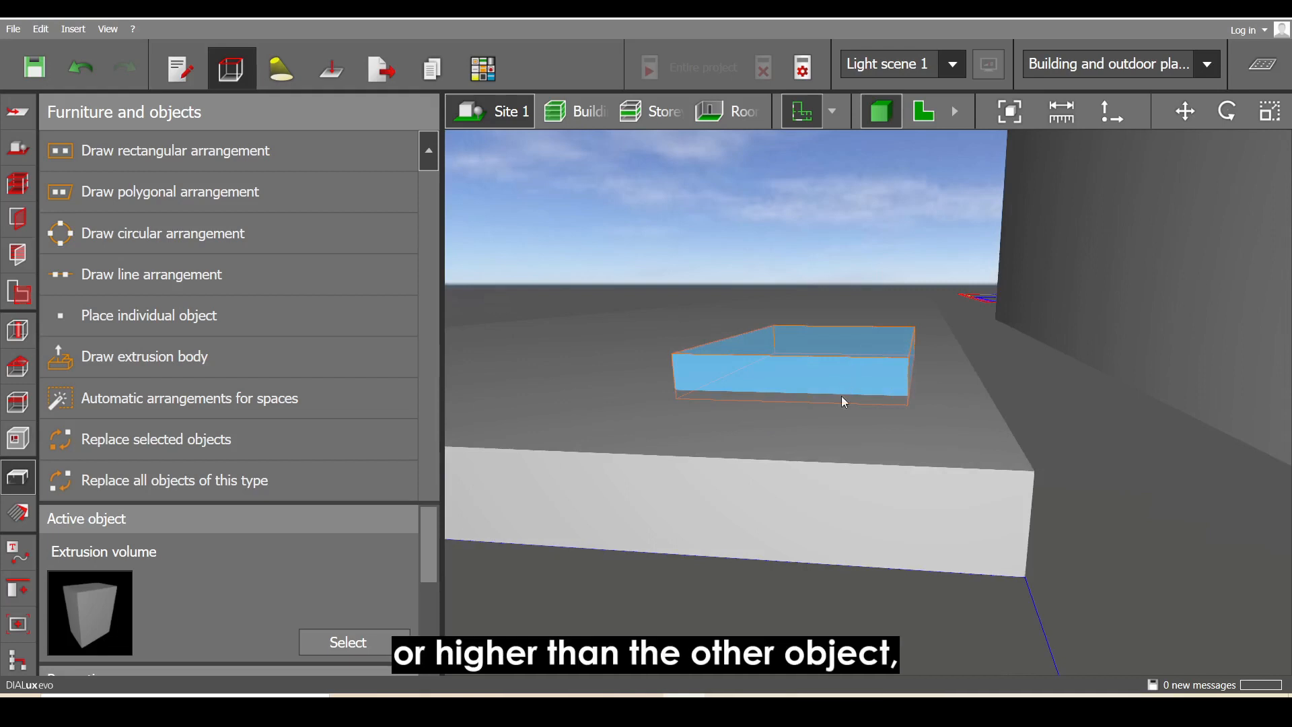
pyautogui.click(821, 475)
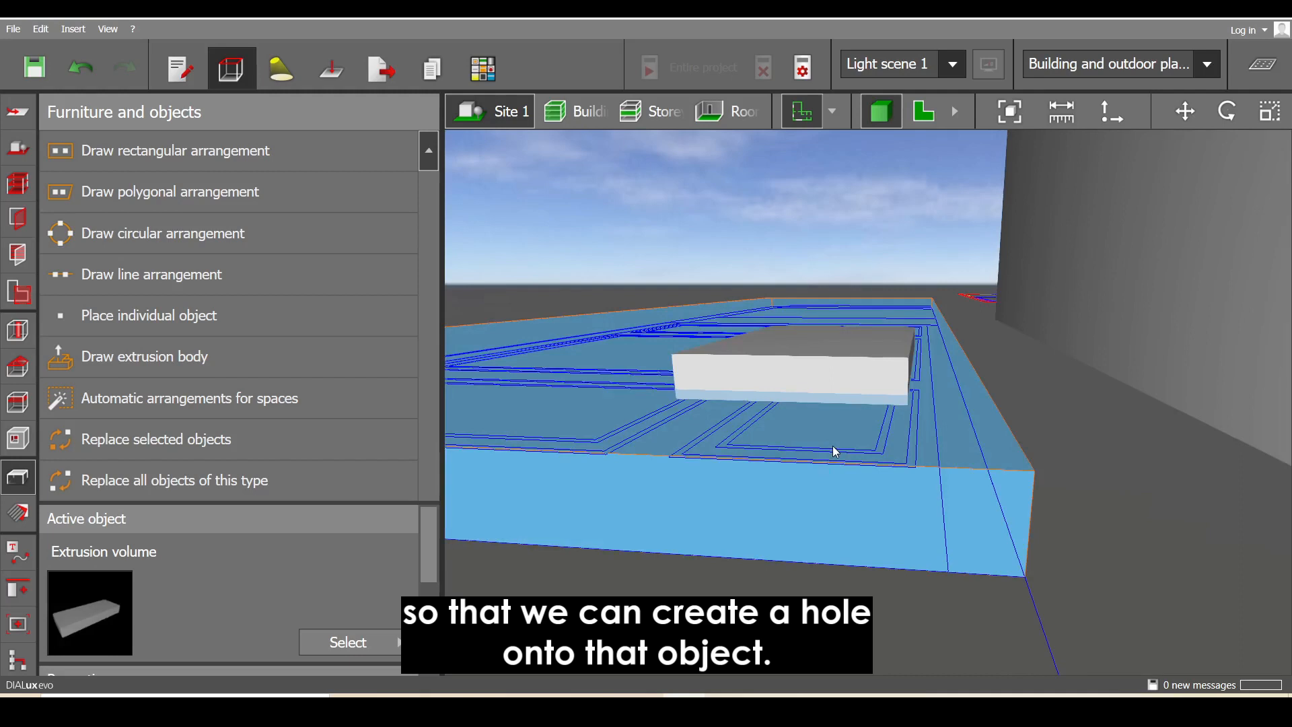
pyautogui.click(1046, 395)
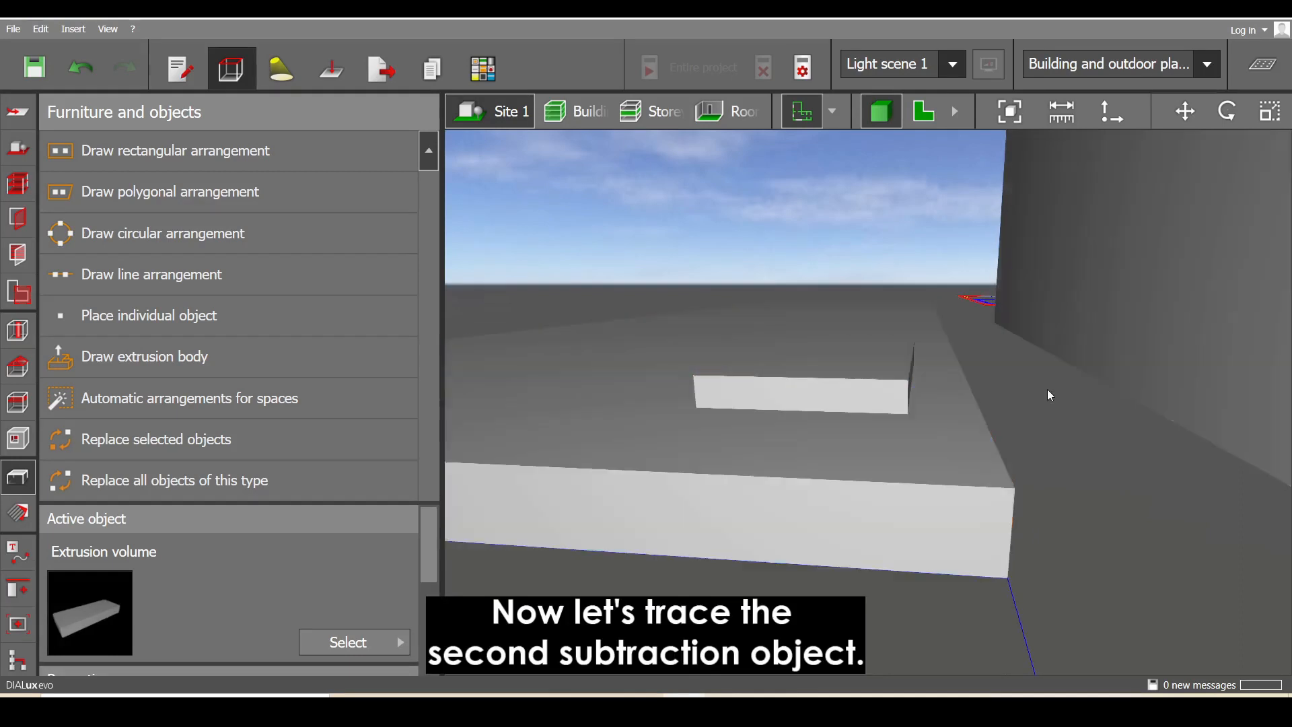
# Draw a closed 0.757 by 0.550 m extrusion body along the outermost outline of the elevation's lower-left panel
pyautogui.click(923, 111)
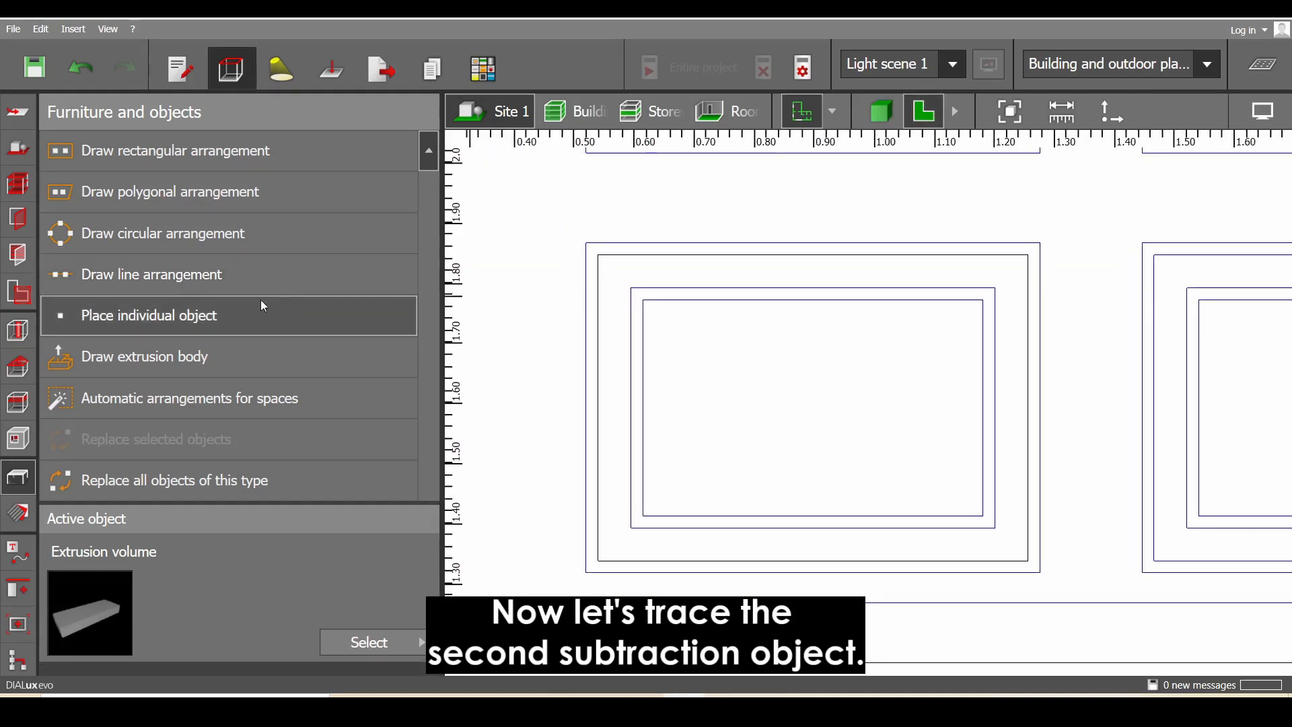
pyautogui.click(168, 356)
pyautogui.click(590, 251)
pyautogui.click(1039, 251)
pyautogui.click(1038, 622)
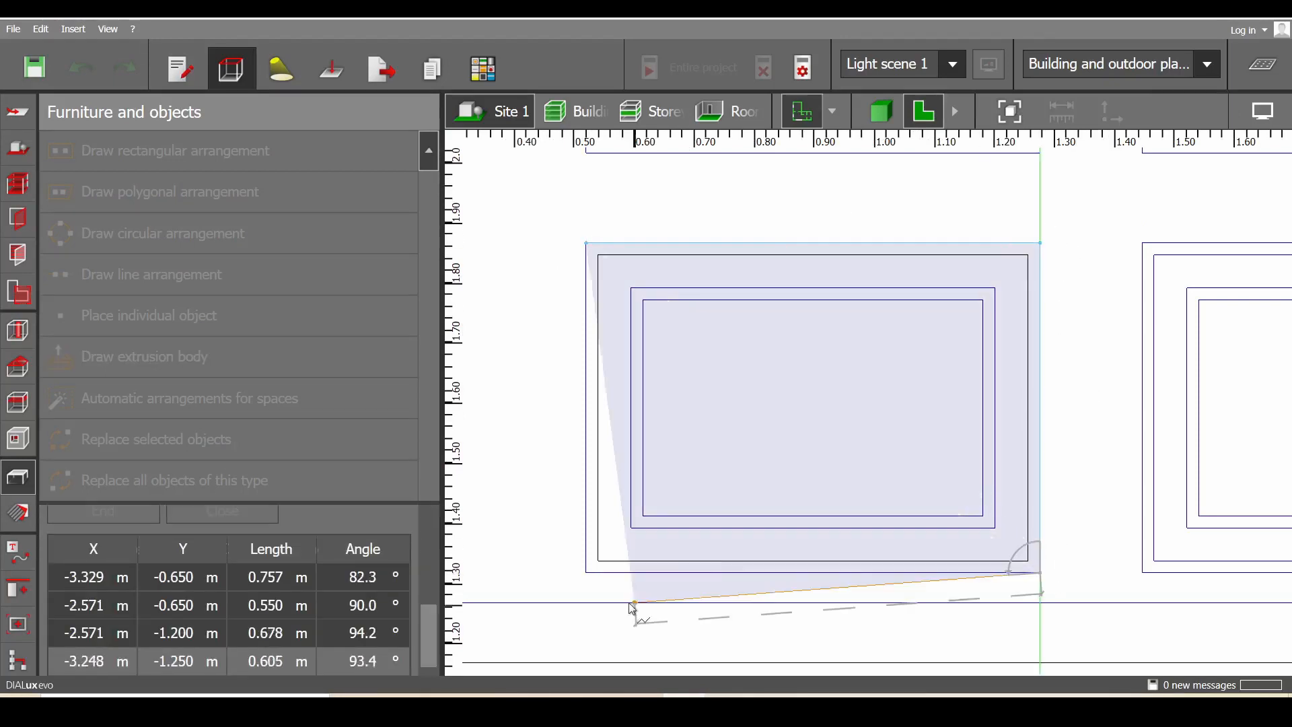
pyautogui.click(589, 622)
pyautogui.click(610, 588)
# Measure the distance in the plan between the first step of the recess profile and the wall's outer face
pyautogui.moveTo(610, 588); pyautogui.dragTo(713, 343, button='middle')
pyautogui.scroll(-5, 711, 344)
pyautogui.moveTo(744, 659); pyautogui.dragTo(732, 471, button='middle')
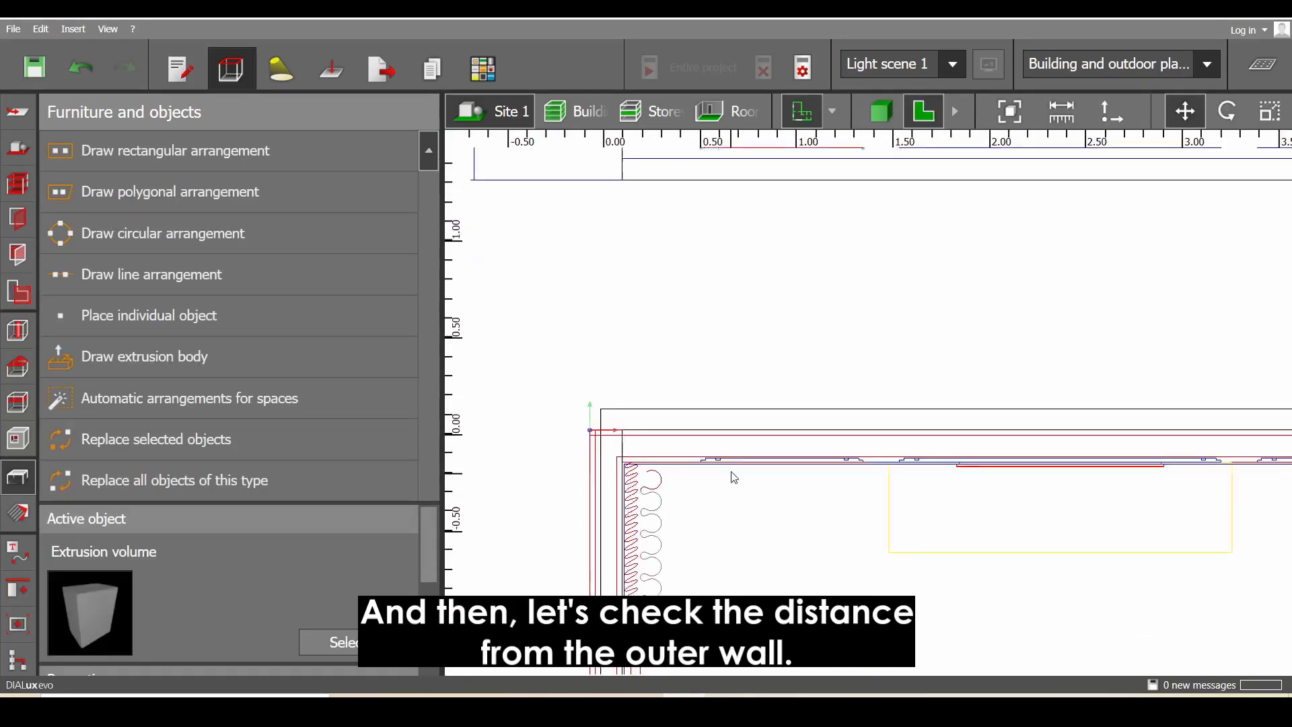
pyautogui.scroll(8, 686, 444)
pyautogui.moveTo(770, 279); pyautogui.dragTo(780, 336, button='middle')
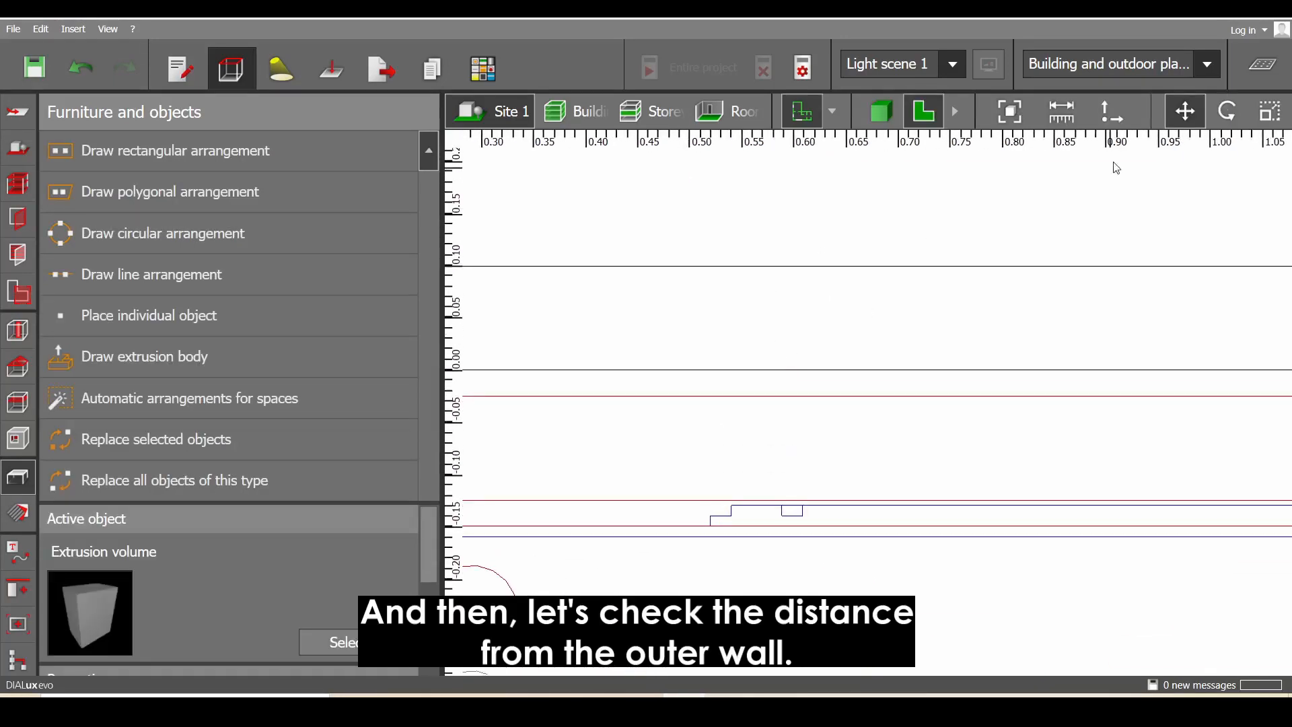
pyautogui.click(1061, 122)
pyautogui.click(711, 516)
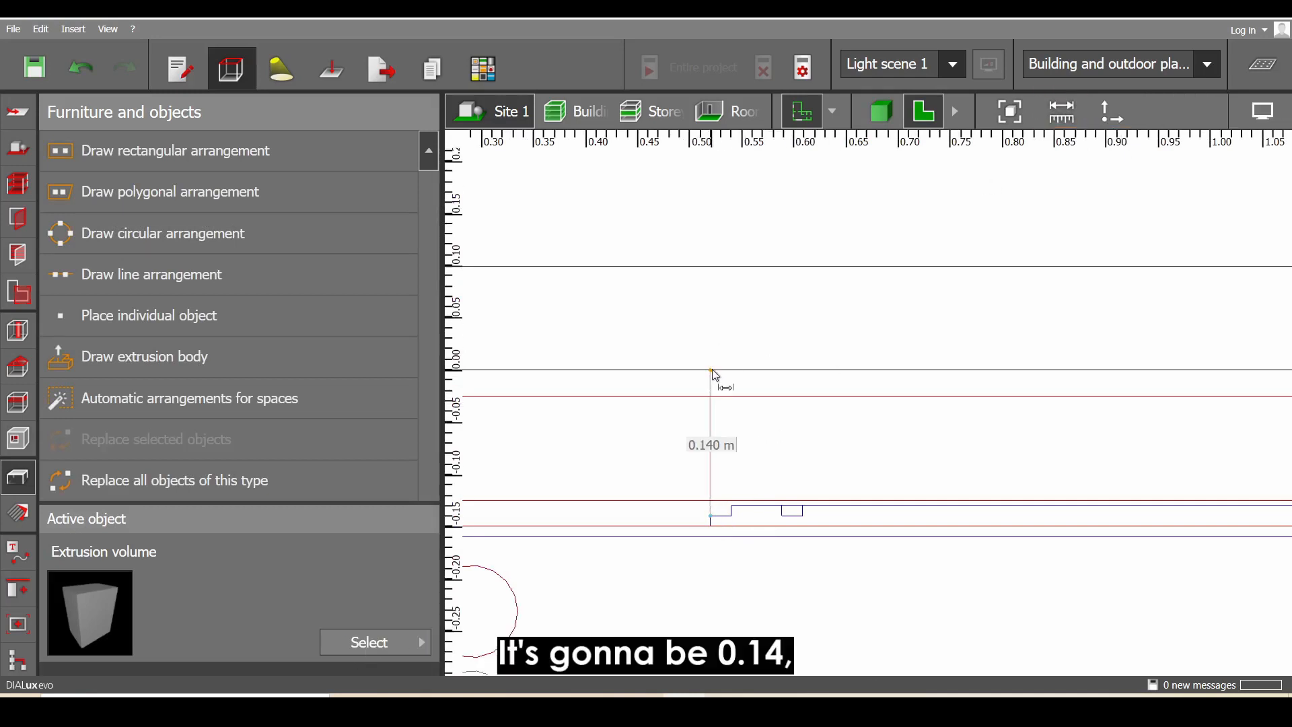
pyautogui.click(711, 369)
# Set the lower-left panel's outer subtraction body to a Z position of 0.14 m and a height of 0.1 m
pyautogui.scroll(-6, 712, 370)
pyautogui.moveTo(849, 202); pyautogui.dragTo(798, 599, button='middle')
pyautogui.moveTo(740, 324); pyautogui.dragTo(693, 476, button='middle')
pyautogui.scroll(2, 691, 473)
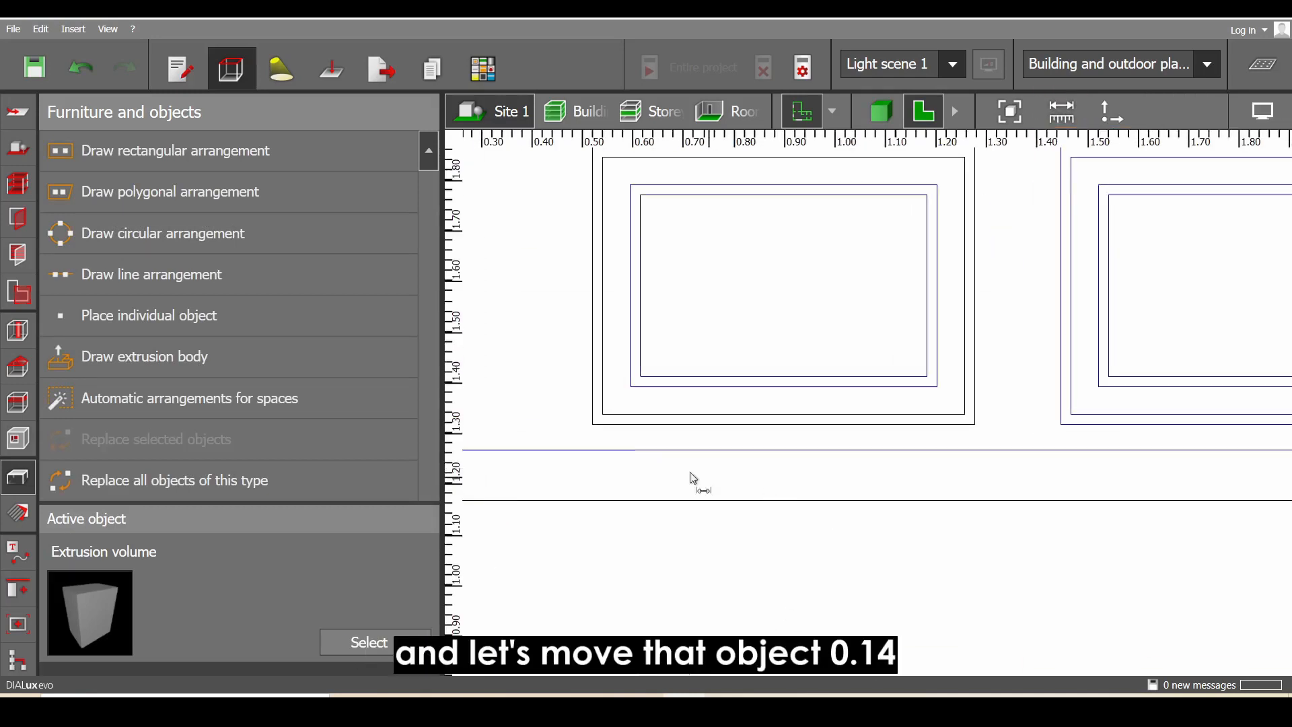
pyautogui.click(599, 408)
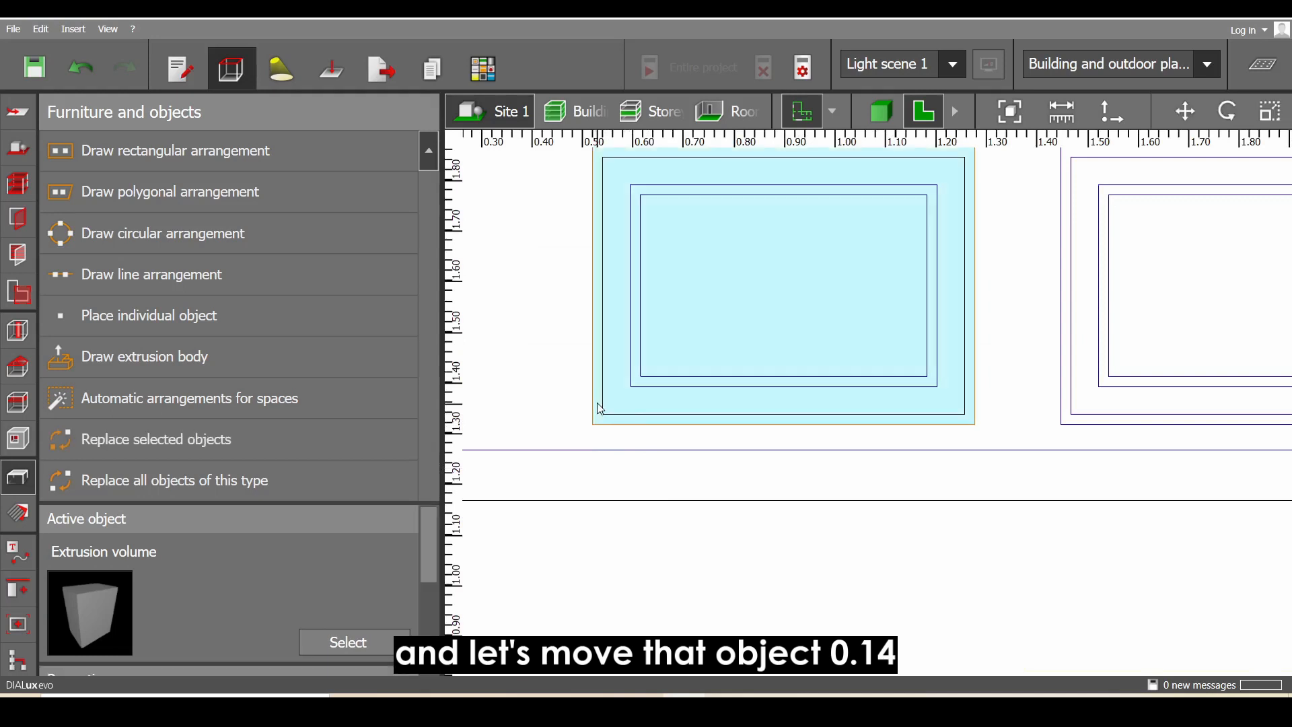
pyautogui.moveTo(429, 569); pyautogui.dragTo(432, 625)
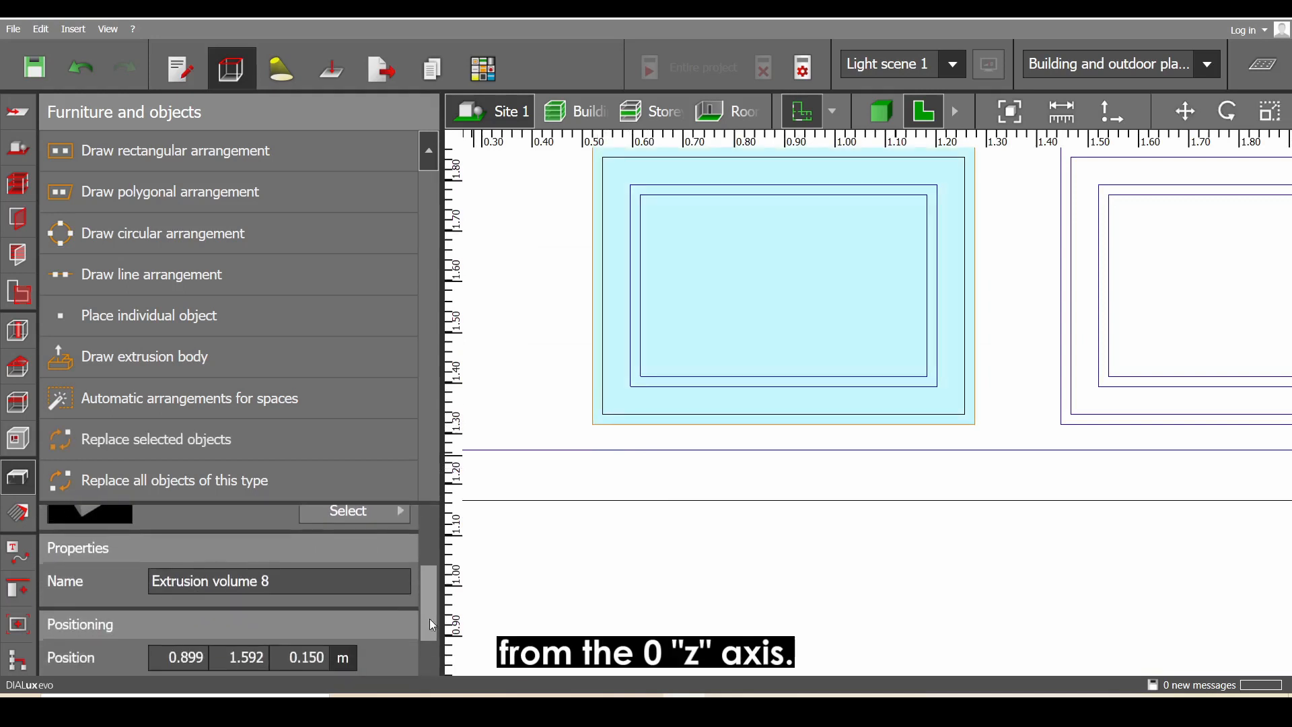
pyautogui.click(326, 666)
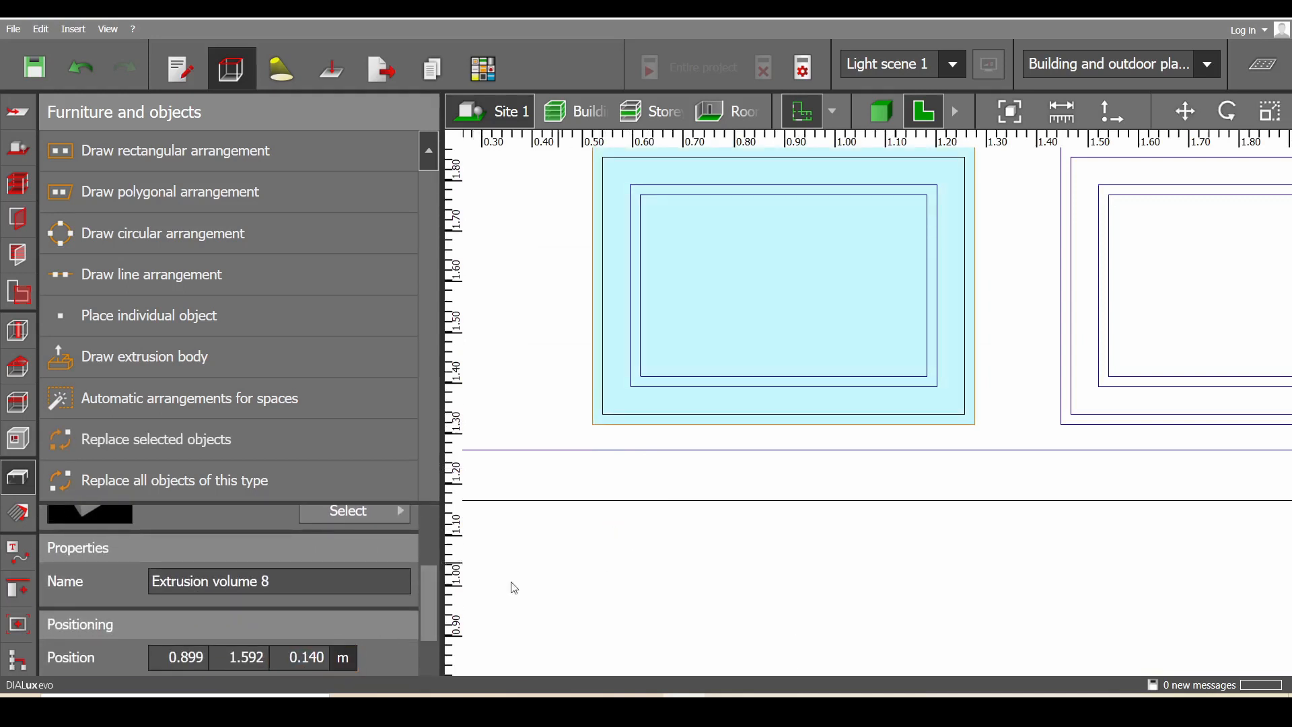
pyautogui.scroll(-3, 315, 605)
pyautogui.click(315, 644)
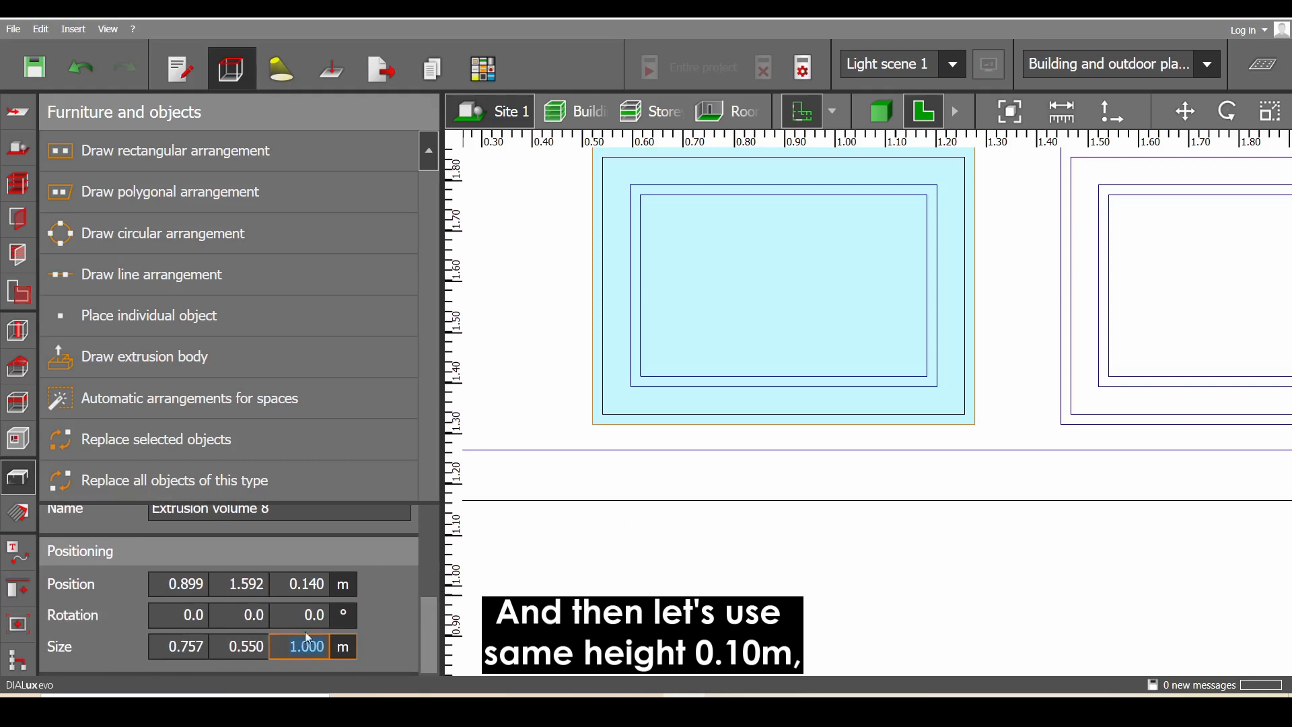
pyautogui.press('Return')
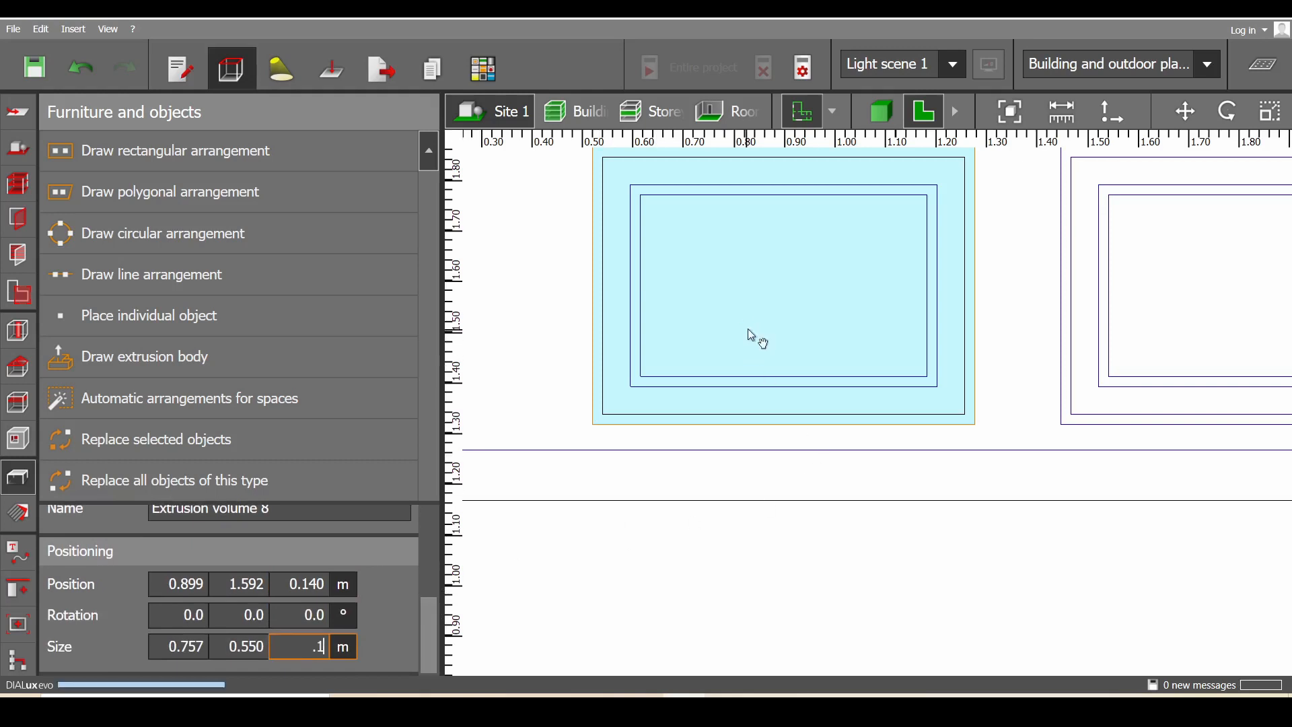
# Duplicate the lower-left panel's two subtraction bodies and move the copies straight up onto the lower end of the tall left panel
pyautogui.scroll(-2, 777, 330)
pyautogui.moveTo(793, 313); pyautogui.dragTo(789, 452, button='middle')
pyautogui.scroll(2, 789, 397)
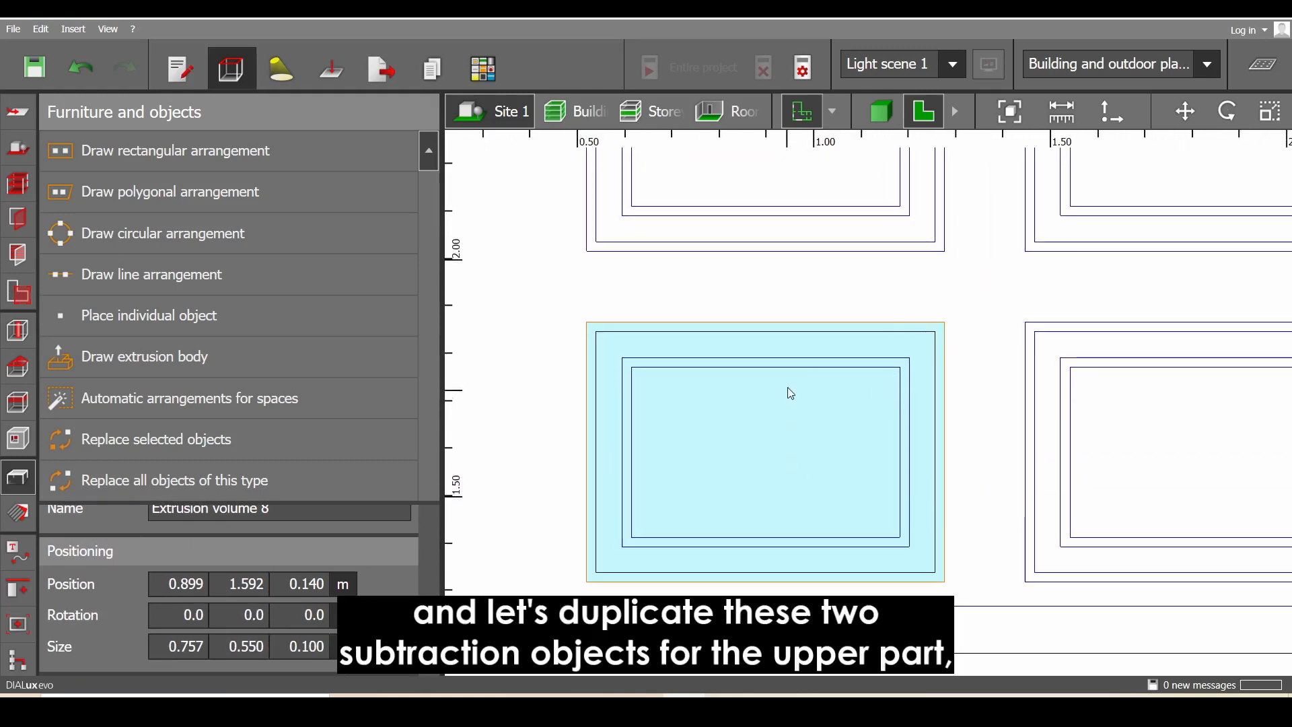
pyautogui.click(820, 335)
pyautogui.scroll(-3, 812, 336)
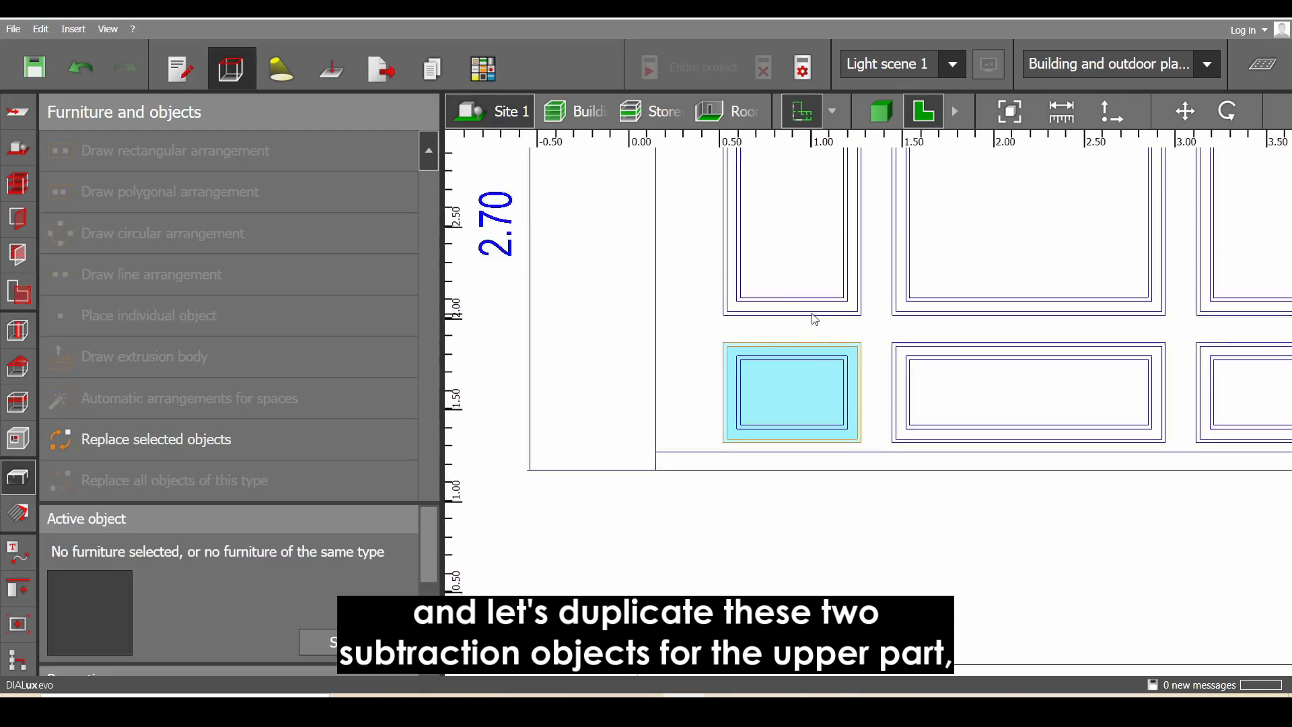
pyautogui.moveTo(814, 319); pyautogui.dragTo(816, 431, button='middle')
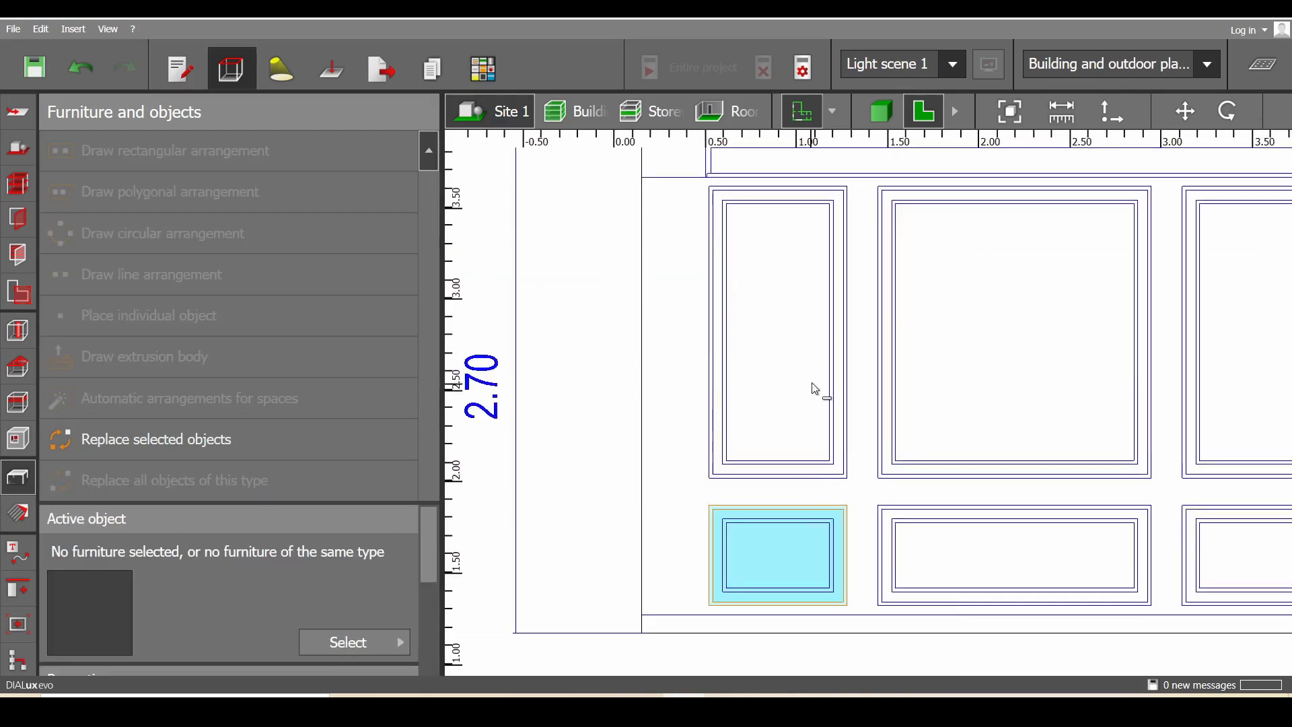
pyautogui.hotkey('ctrl', 'v')
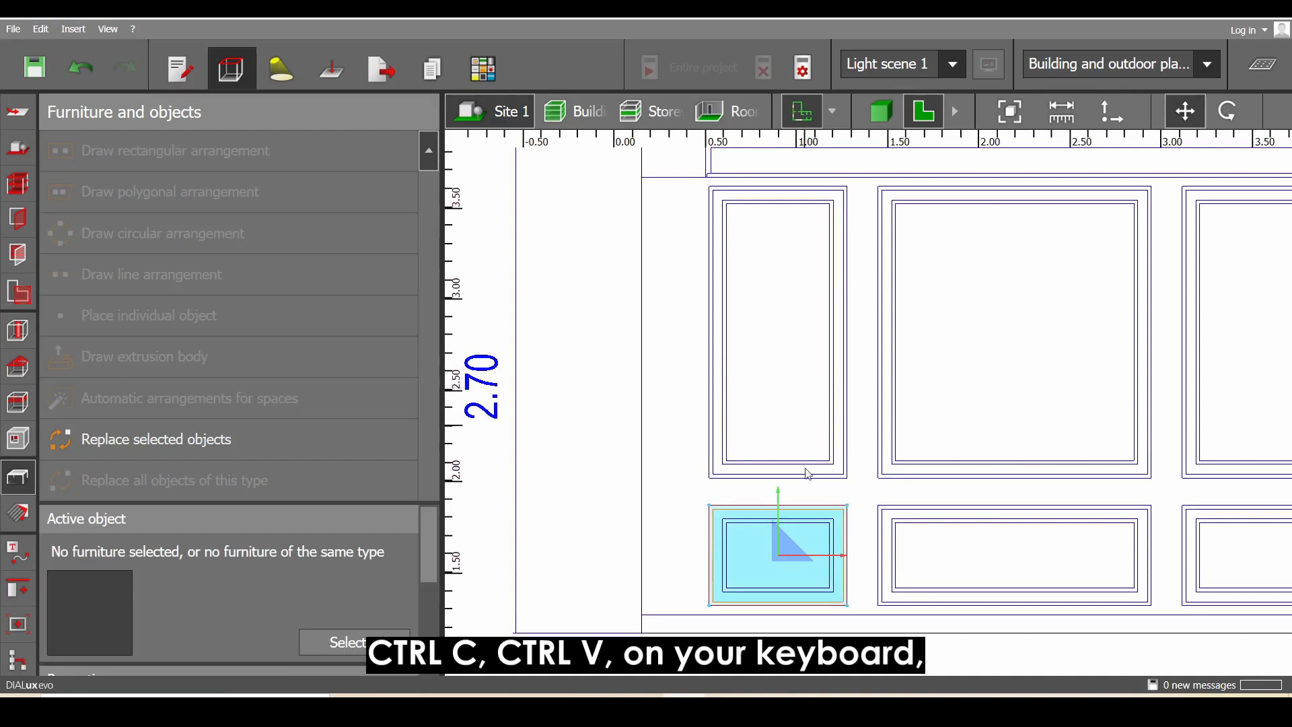
pyautogui.moveTo(782, 565); pyautogui.dragTo(778, 431)
# Edit the outer copy's base polygon, stretching its upper edge to the top of the tall left panel's outermost outline
pyautogui.scroll(3, 697, 325)
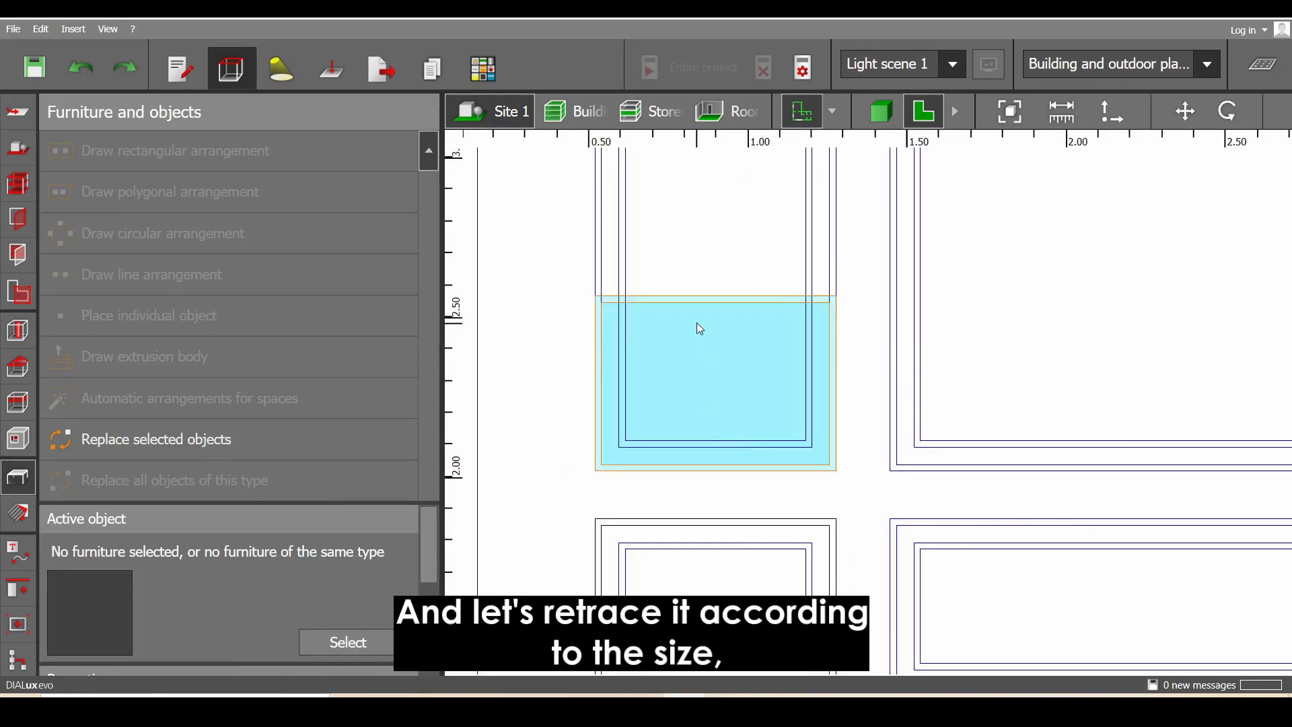
pyautogui.click(728, 400)
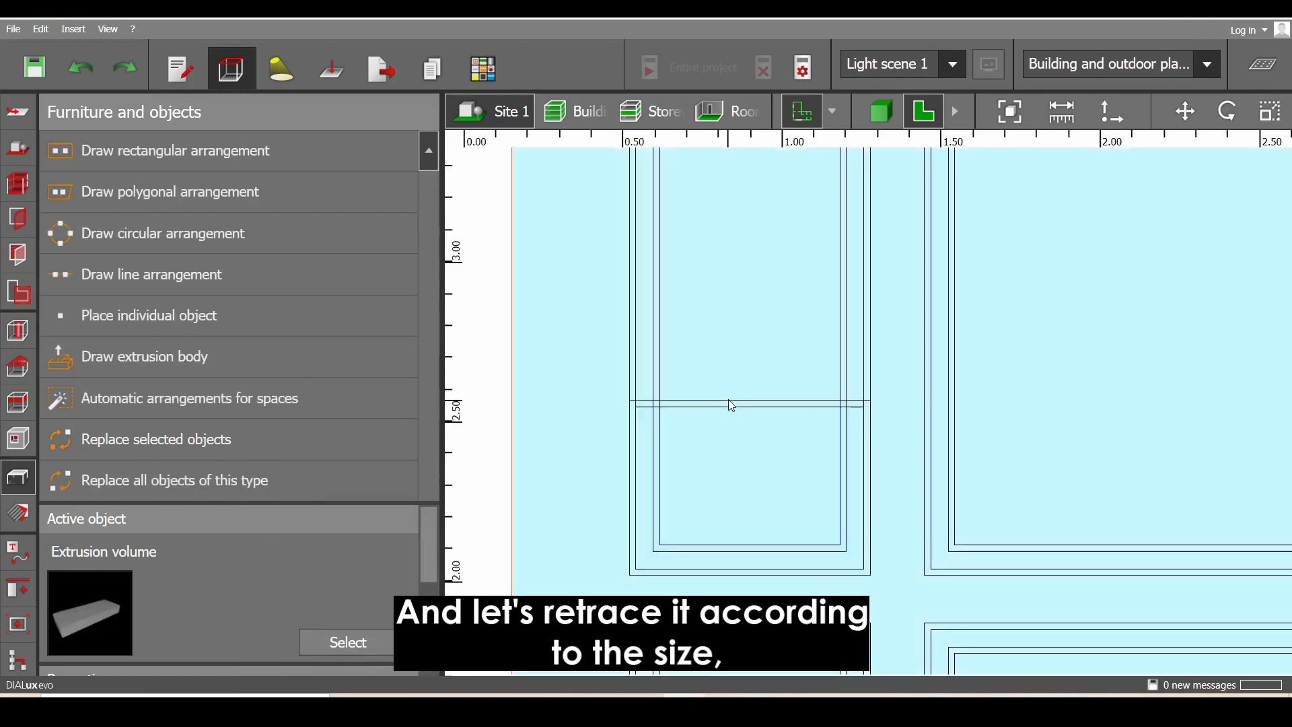
pyautogui.click(730, 407)
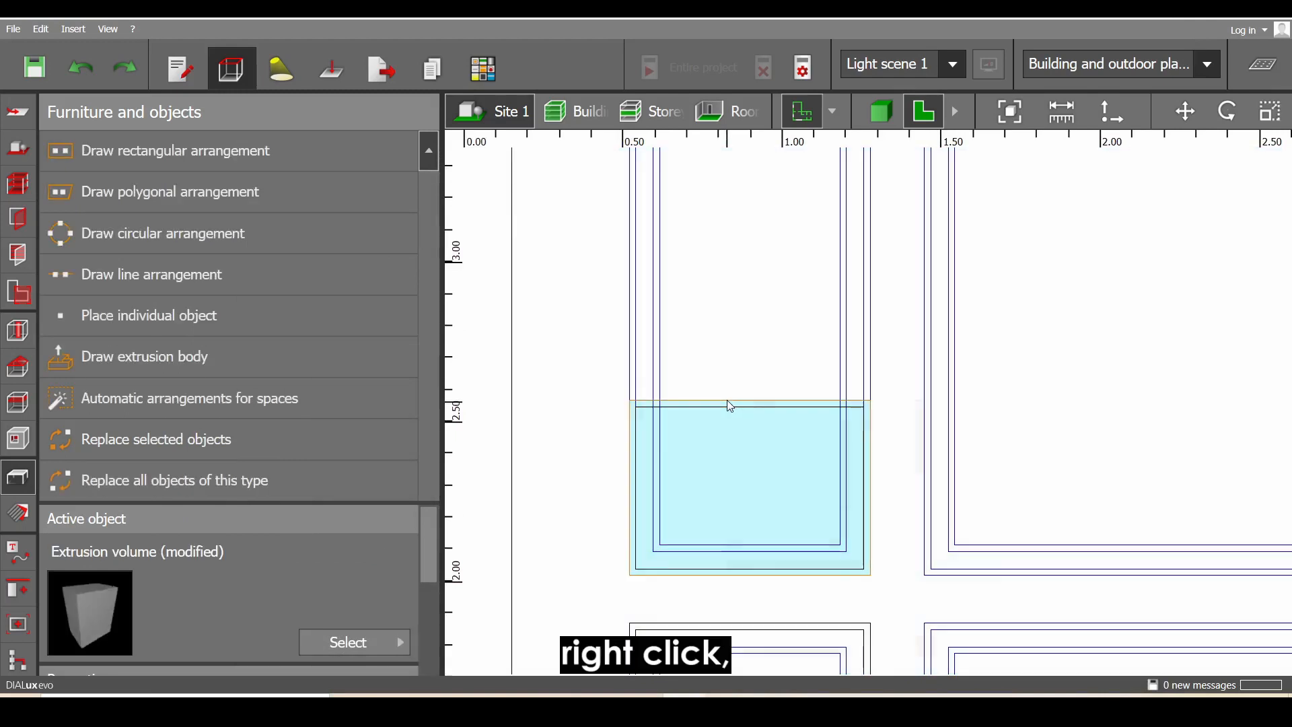
pyautogui.rightClick(729, 403)
pyautogui.click(775, 469)
pyautogui.scroll(-4, 765, 466)
pyautogui.moveTo(755, 425); pyautogui.dragTo(780, 518, button='middle')
pyautogui.scroll(2, 780, 516)
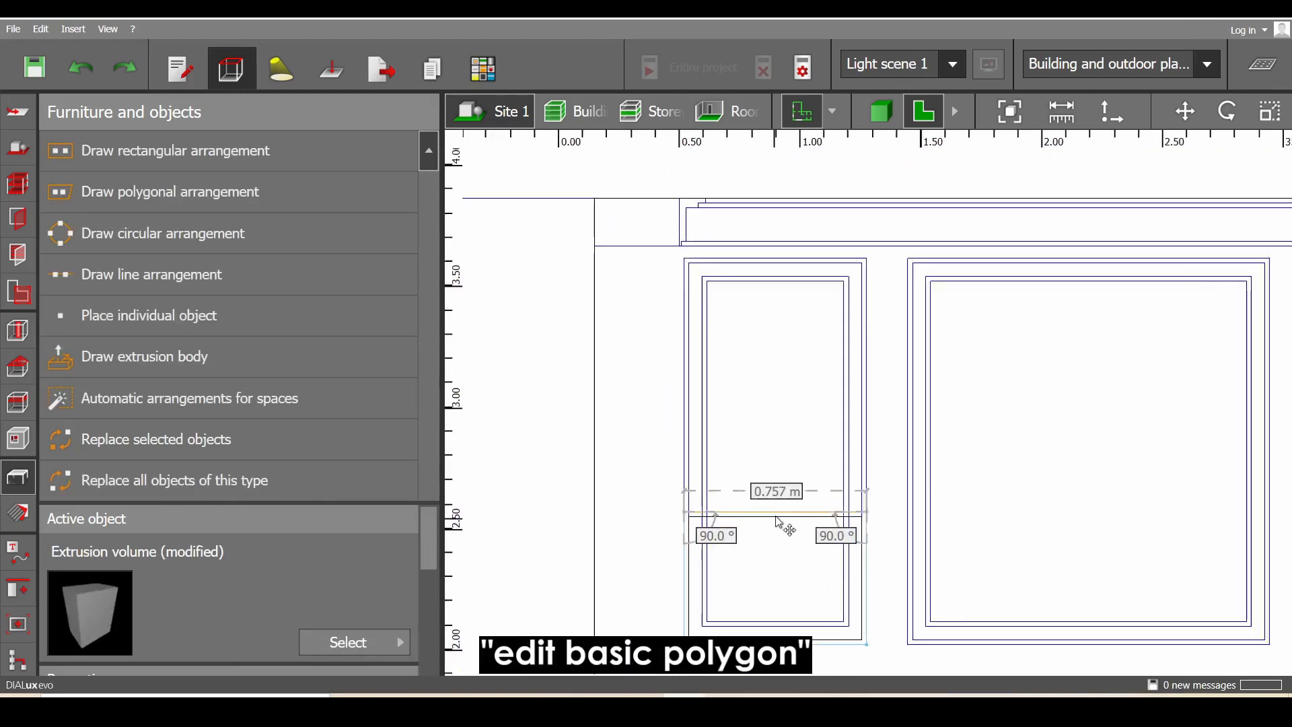
pyautogui.moveTo(781, 511); pyautogui.dragTo(781, 230)
# Edit the inner copy's base polygon, stretching its upper edge to the top of the tall left panel's second outline
pyautogui.scroll(1, 790, 512)
pyautogui.moveTo(788, 516); pyautogui.dragTo(803, 417, button='middle')
pyautogui.click(802, 432)
pyautogui.rightClick(801, 430)
pyautogui.click(843, 199)
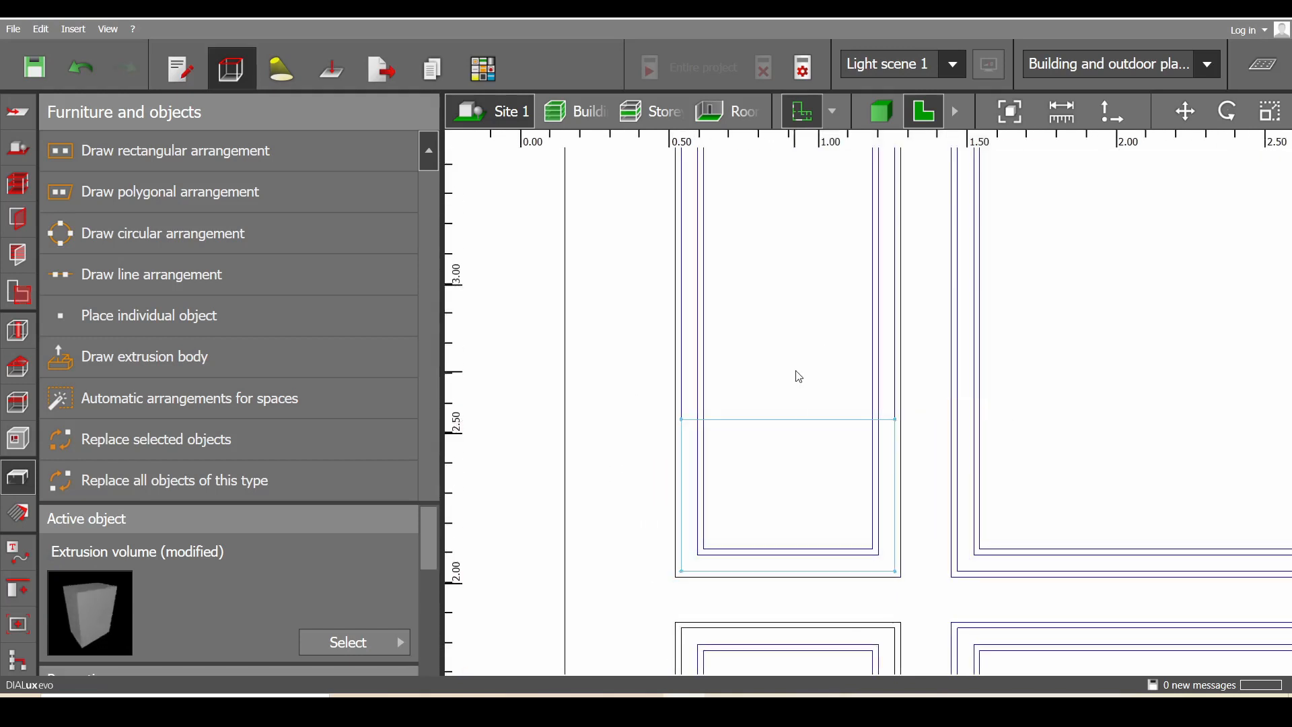
pyautogui.moveTo(795, 372); pyautogui.dragTo(840, 503, button='middle')
pyautogui.moveTo(845, 549); pyautogui.dragTo(840, 237)
pyautogui.moveTo(920, 216); pyautogui.dragTo(891, 302, button='middle')
# Align the inner copy's two upper corner points with the corners of the tall left panel's second outline and finish editing
pyautogui.scroll(4, 891, 303)
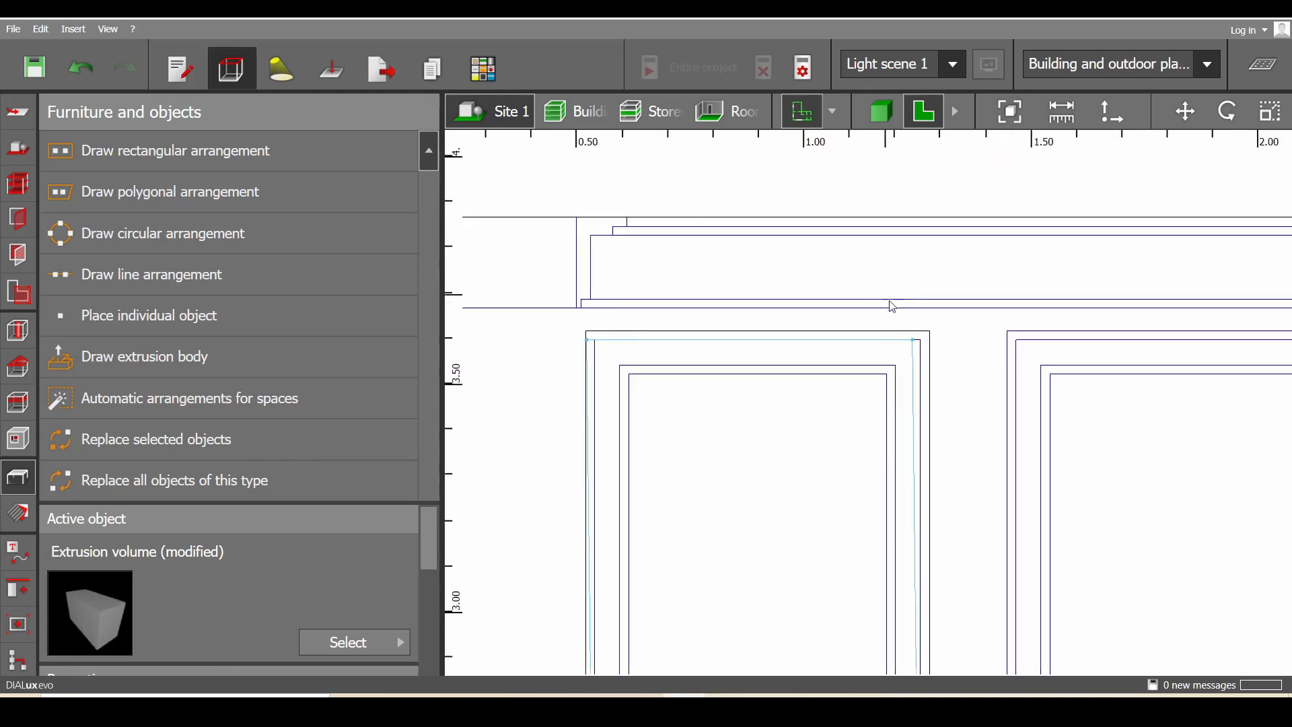
pyautogui.moveTo(926, 368); pyautogui.dragTo(941, 368)
pyautogui.moveTo(504, 377); pyautogui.dragTo(871, 355, button='middle')
pyautogui.moveTo(742, 346); pyautogui.dragTo(755, 345)
pyautogui.scroll(-6, 737, 412)
pyautogui.moveTo(736, 431); pyautogui.dragTo(718, 253, button='middle')
pyautogui.press('Escape')
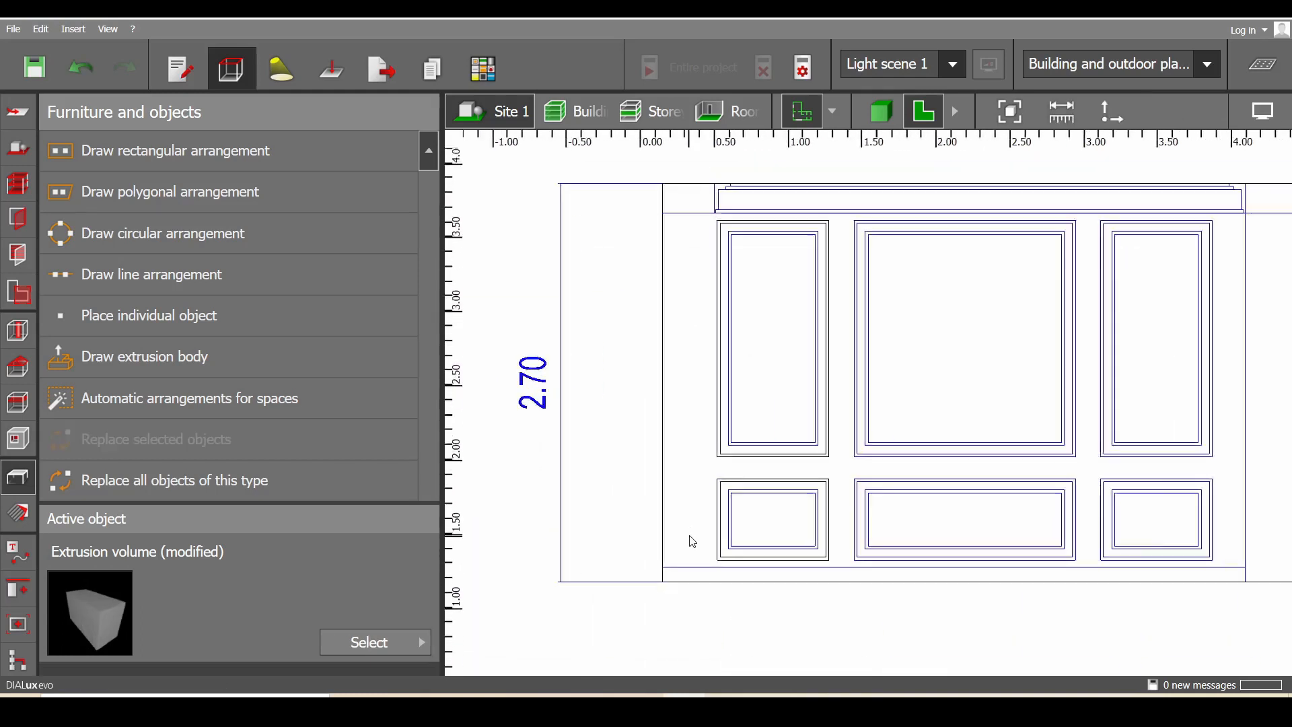
# Duplicate the left column's four subtraction bodies and move the copies sideways to the left edge of the middle panels
pyautogui.scroll(4, 703, 524)
pyautogui.moveTo(767, 470); pyautogui.dragTo(661, 455, button='middle')
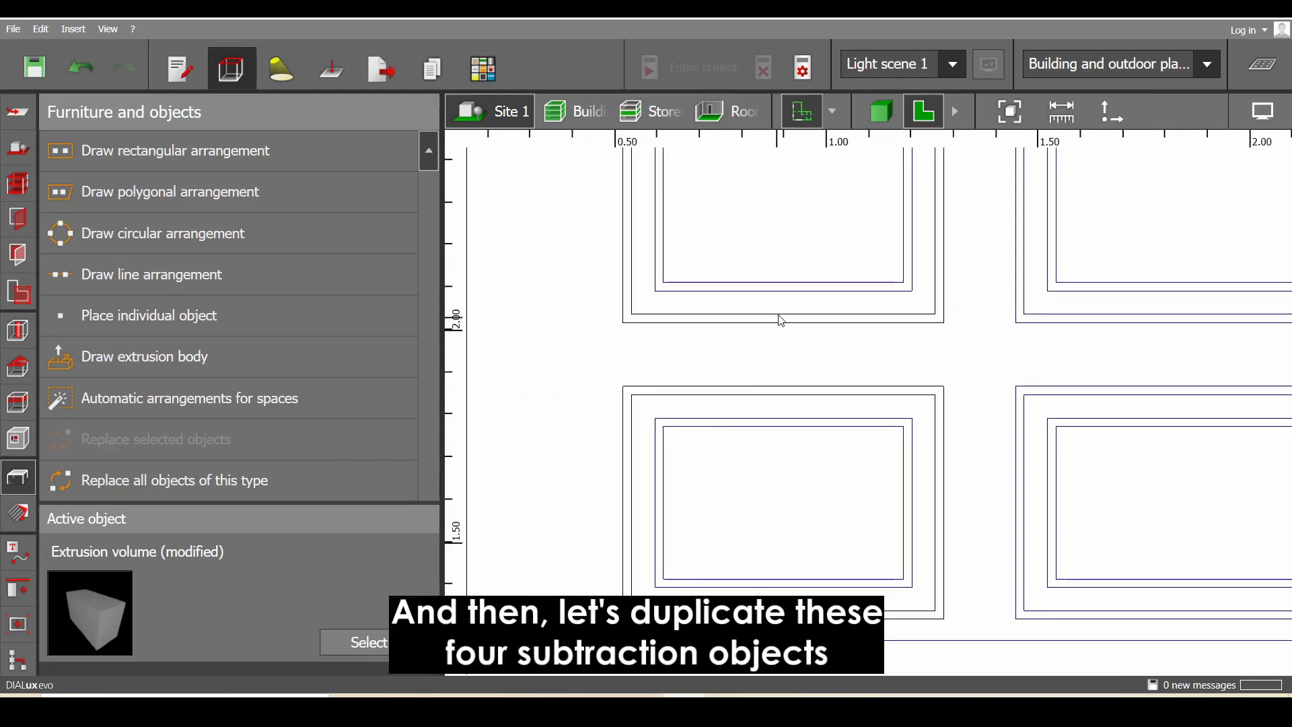
pyautogui.click(780, 322)
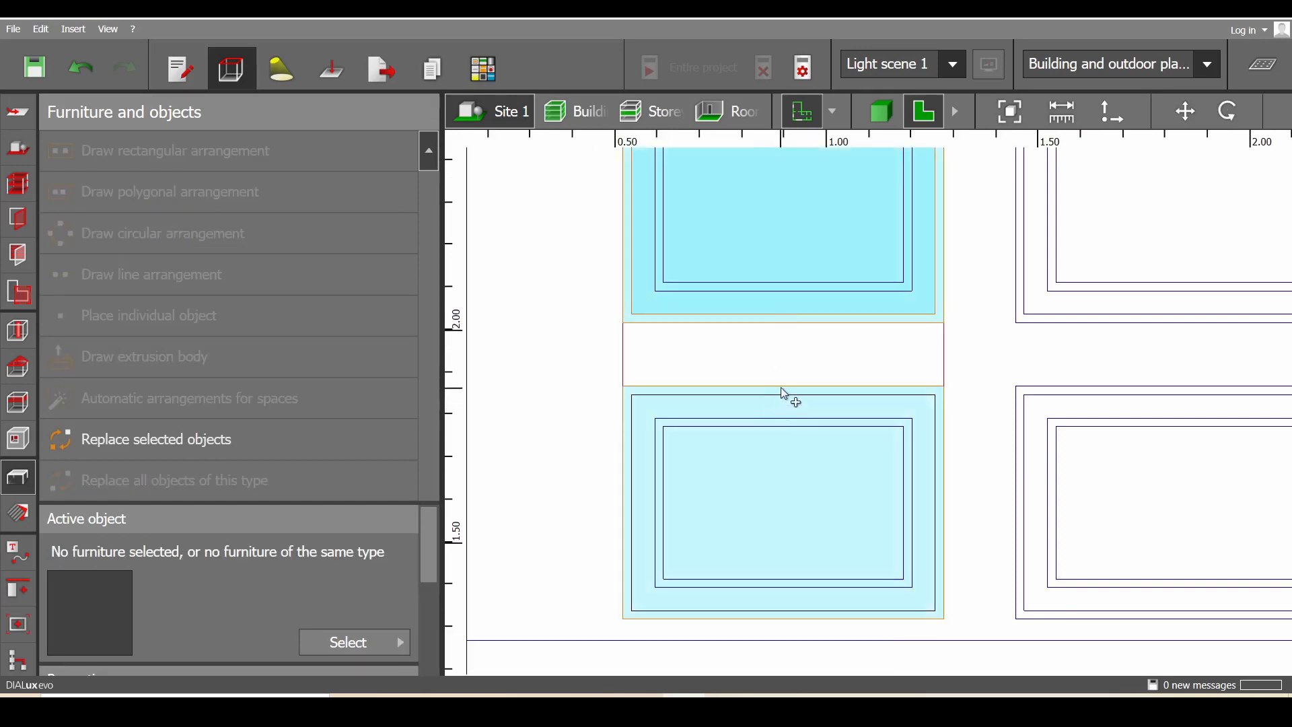
pyautogui.keyDown('ctrl'); pyautogui.click(777, 401); pyautogui.keyUp('ctrl')
pyautogui.scroll(-5, 774, 403)
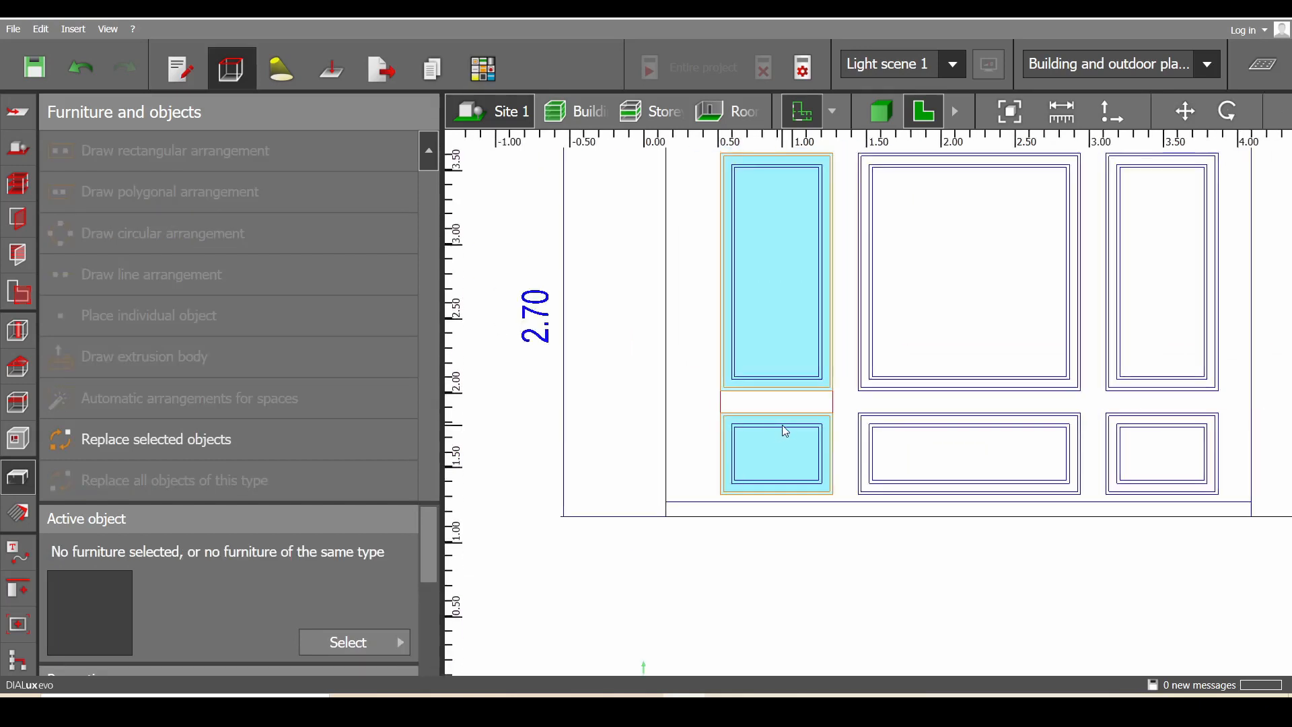
pyautogui.scroll(3, 807, 452)
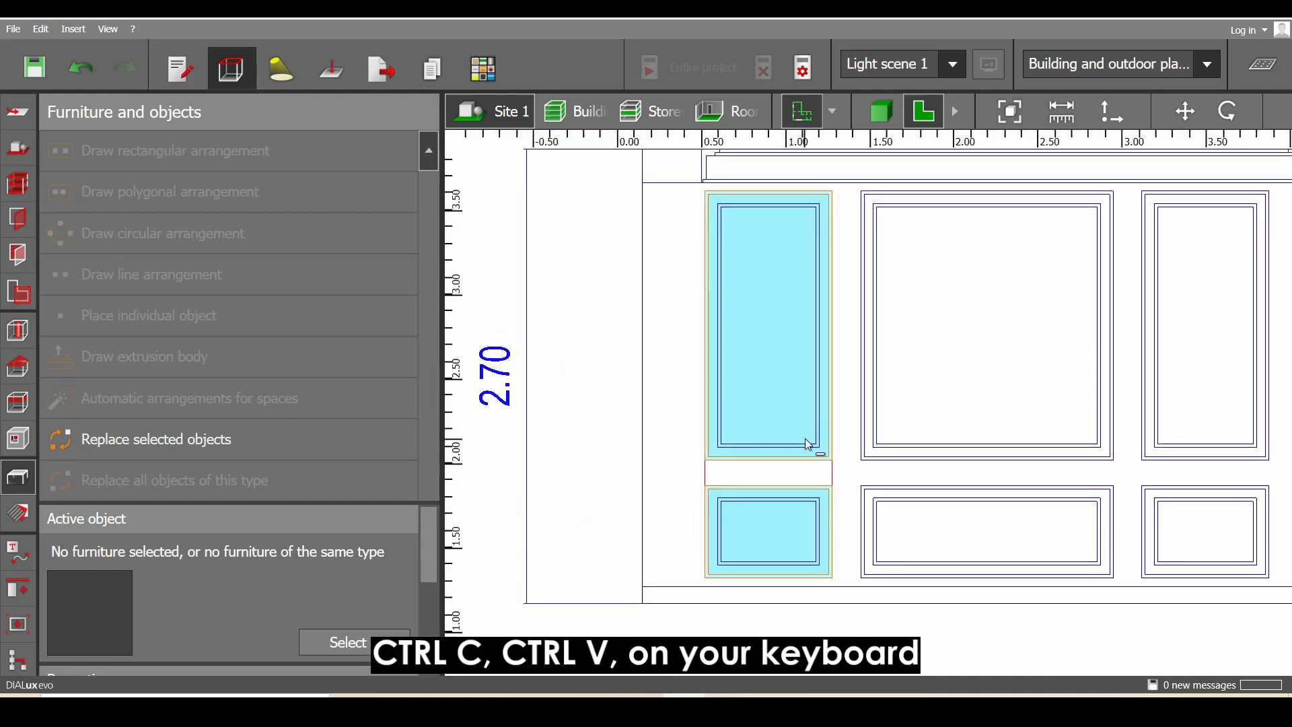
pyautogui.hotkey('ctrl', 'c')
pyautogui.hotkey('ctrl', 'v')
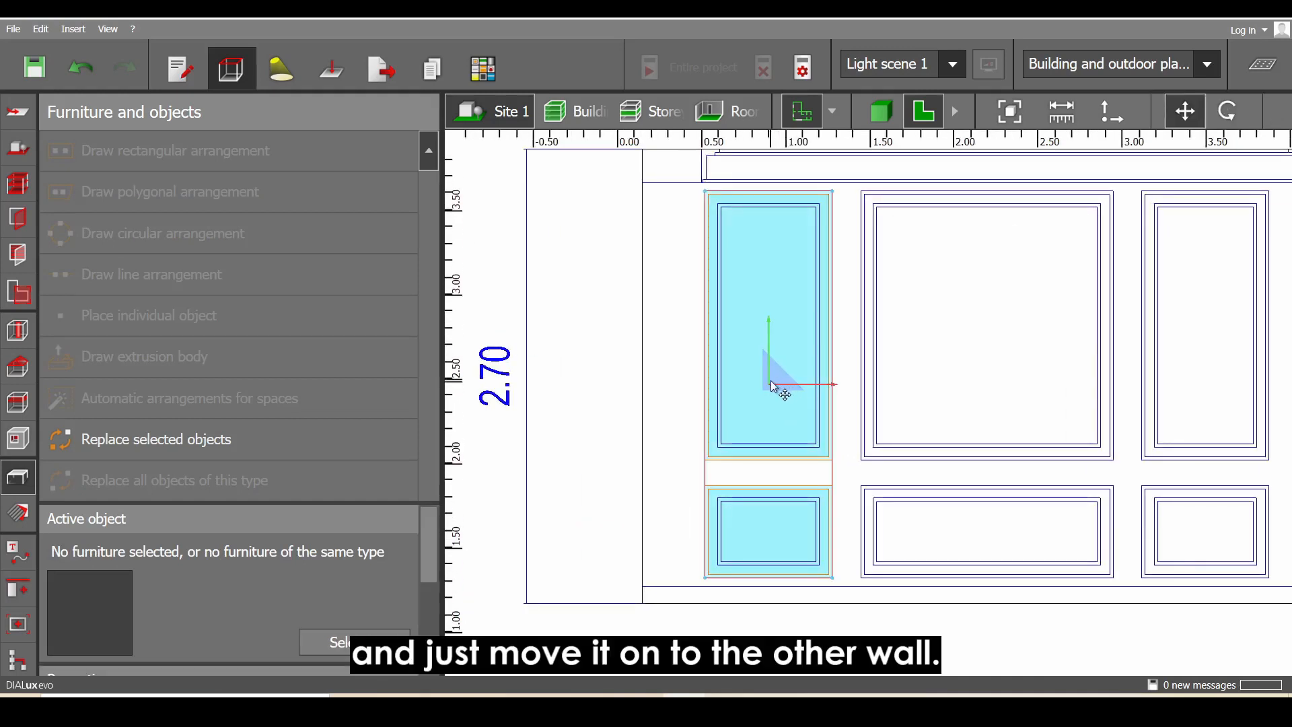
pyautogui.moveTo(771, 385); pyautogui.dragTo(922, 384)
pyautogui.scroll(4, 925, 397)
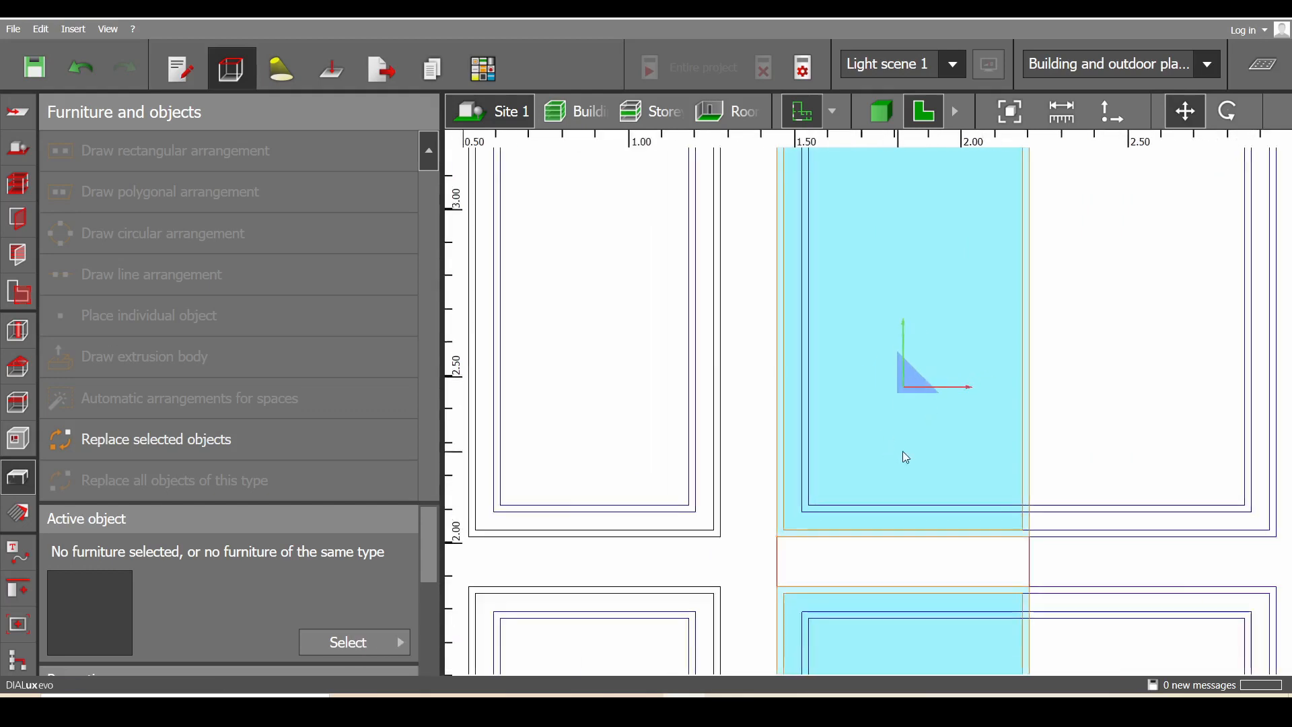
# Edit the upper outer copy's base polygon, stretching its right edge to the outermost outline of the large middle panel
pyautogui.scroll(-2, 1011, 515)
pyautogui.moveTo(1010, 515); pyautogui.dragTo(815, 410, button='middle')
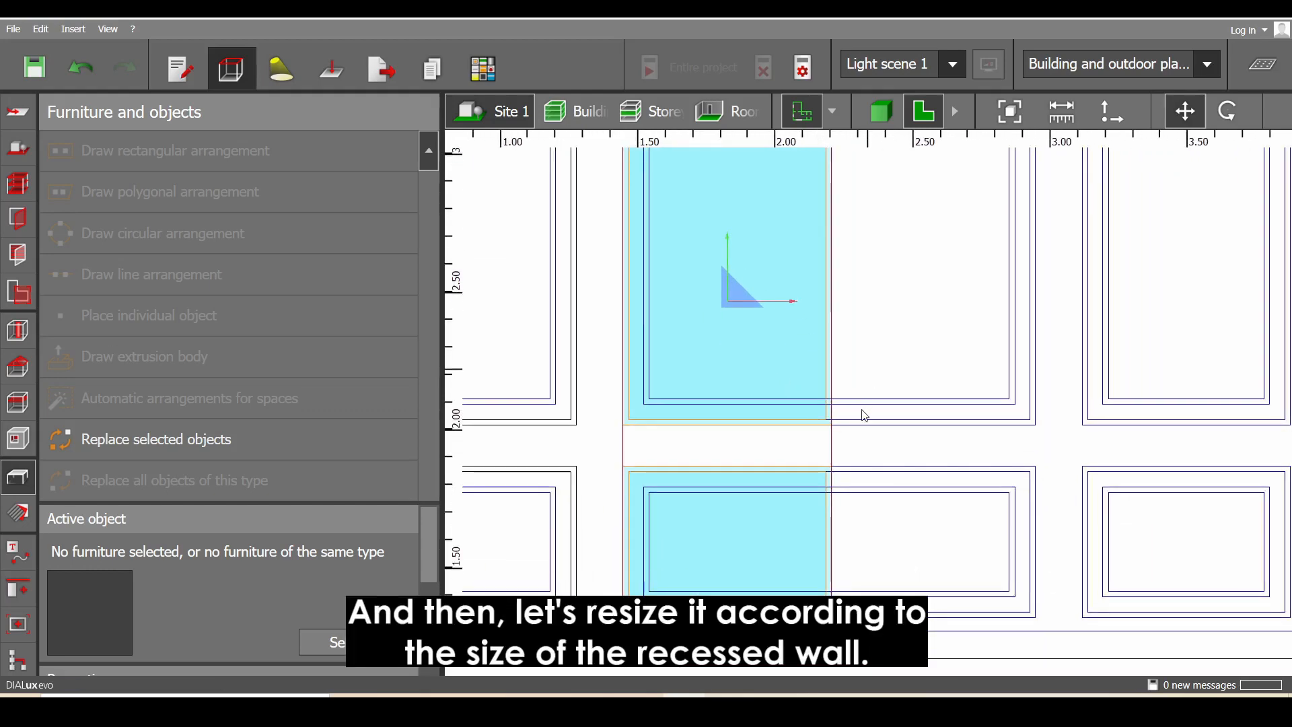
pyautogui.click(839, 417)
pyautogui.click(833, 393)
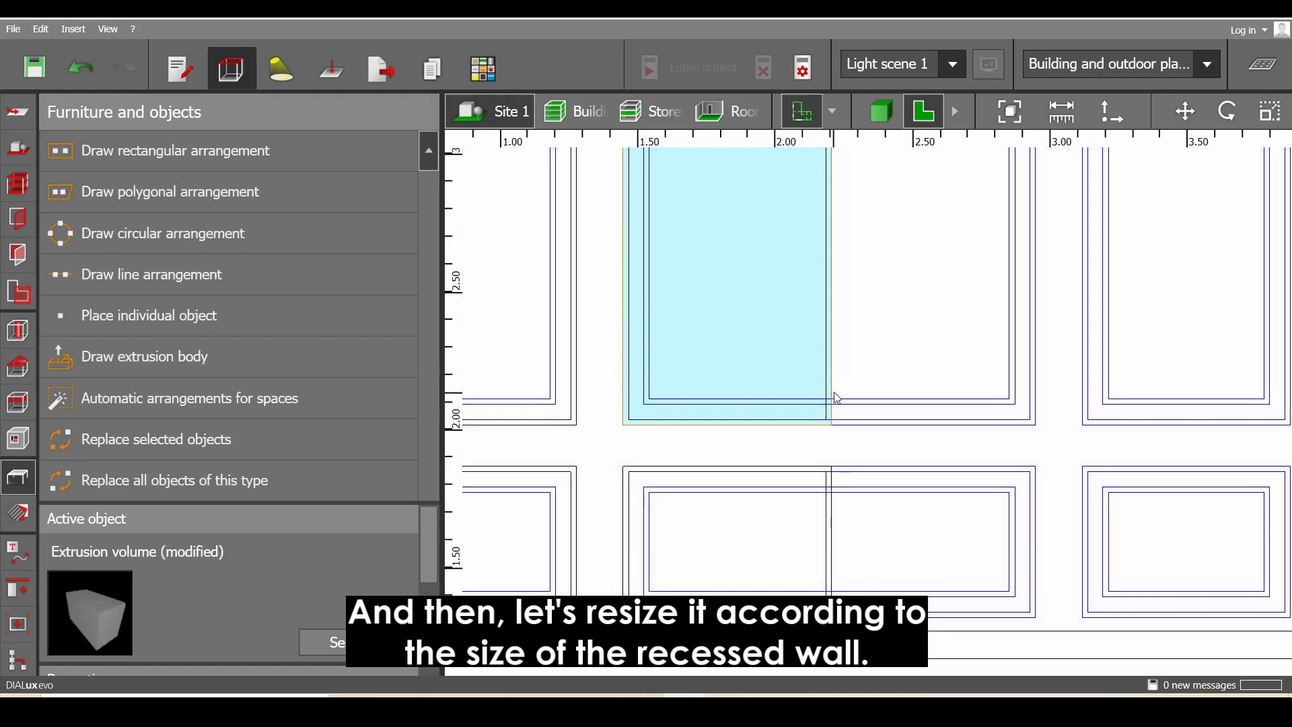
pyautogui.rightClick(833, 393)
pyautogui.click(885, 460)
pyautogui.scroll(2, 871, 438)
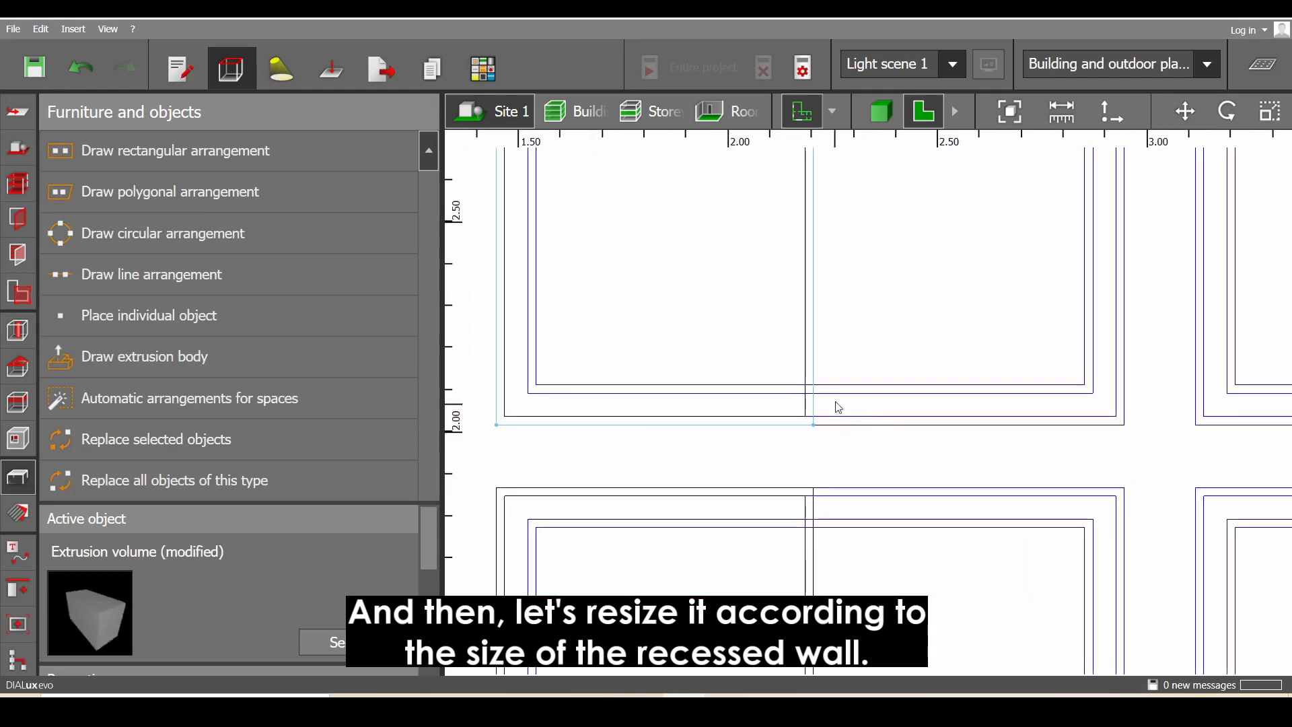
pyautogui.moveTo(1129, 395); pyautogui.dragTo(1128, 395)
# Edit the upper inner copy's base polygon, stretching its right edge to the large middle panel's second outline
pyautogui.click(807, 383)
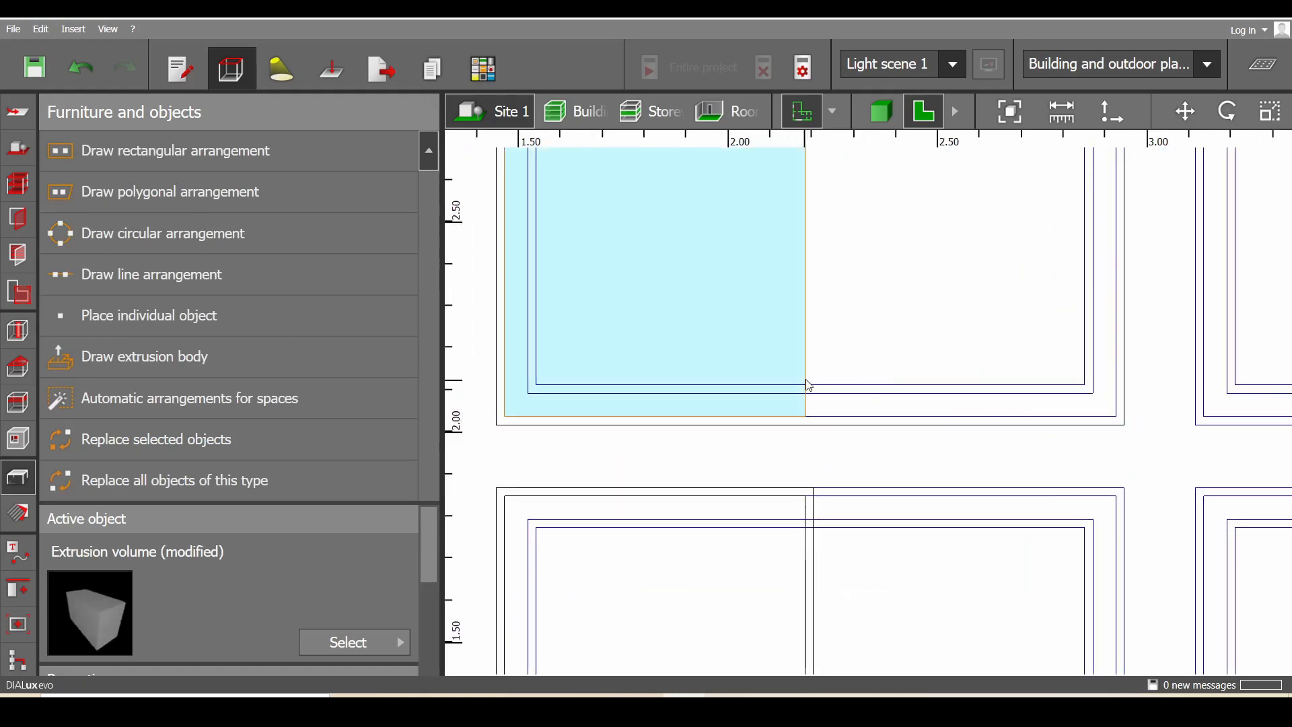
pyautogui.rightClick(807, 382)
pyautogui.click(858, 450)
pyautogui.moveTo(811, 375); pyautogui.dragTo(1108, 382)
# Edit the lower outer copy's base polygon, stretching its right edge to the outermost outline of the lower middle panel
pyautogui.moveTo(808, 563); pyautogui.dragTo(808, 395, button='middle')
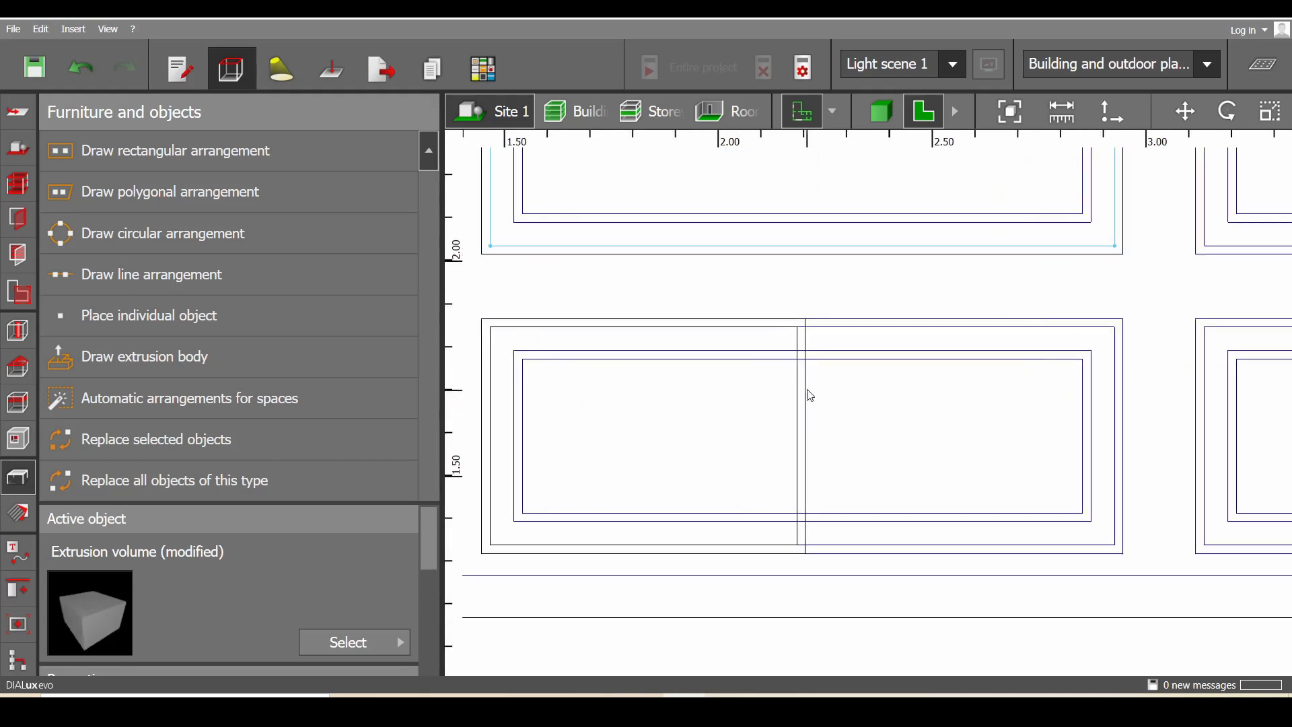
pyautogui.click(802, 385)
pyautogui.rightClick(802, 384)
pyautogui.click(831, 453)
pyautogui.moveTo(1123, 408); pyautogui.dragTo(1122, 425)
# Edit the lower inner copy's base polygon, stretching its right edge to the lower middle panel's second outline
pyautogui.click(799, 439)
pyautogui.rightClick(799, 439)
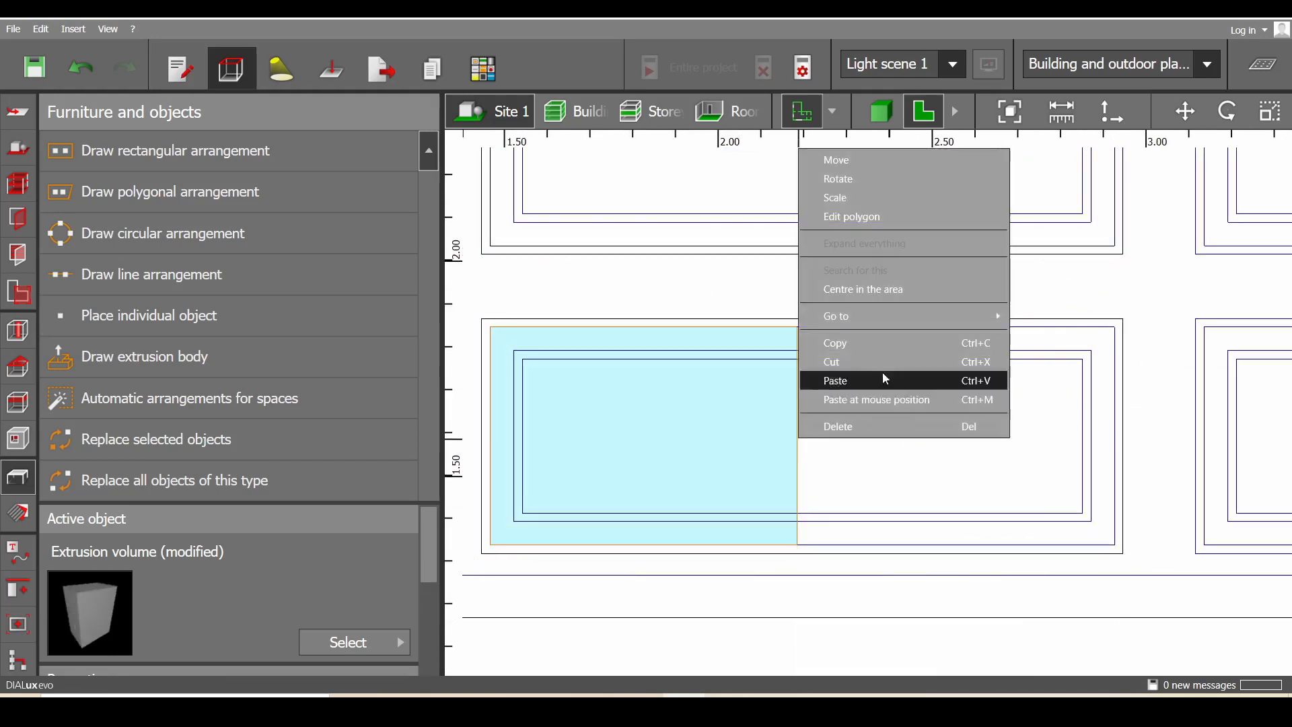
pyautogui.click(863, 217)
pyautogui.moveTo(797, 406); pyautogui.dragTo(1113, 406)
pyautogui.scroll(-3, 945, 465)
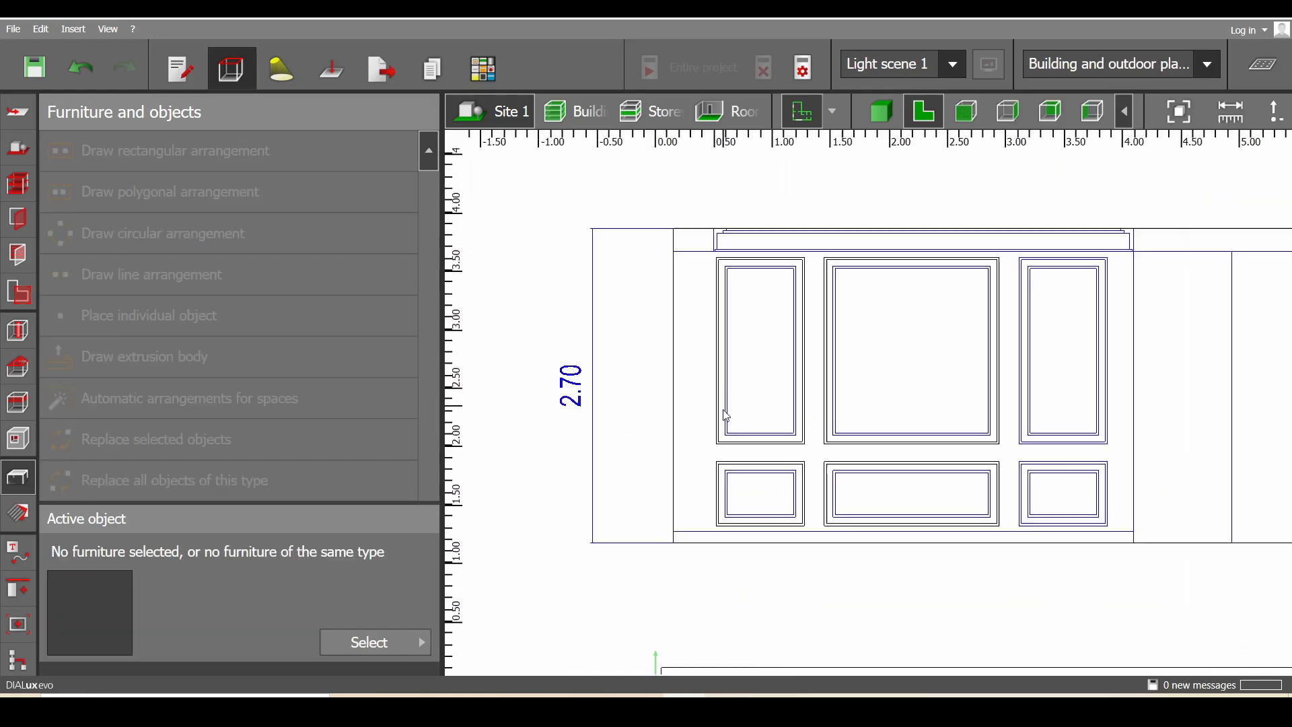
# Duplicate the left column's four subtraction bodies and move the copies sideways onto the right column of panels
pyautogui.scroll(5, 730, 447)
pyautogui.scroll(2, 726, 378)
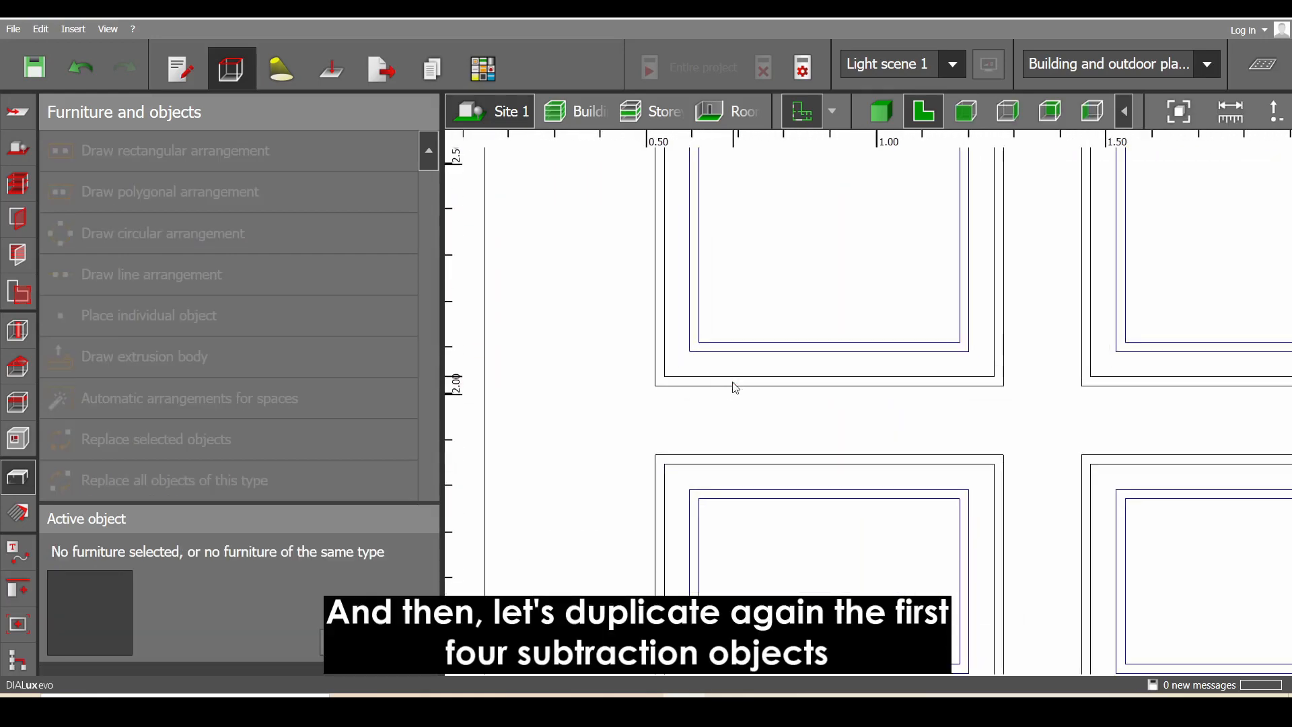
pyautogui.click(730, 387)
pyautogui.keyDown('ctrl'); pyautogui.click(731, 377); pyautogui.keyUp('ctrl')
pyautogui.moveTo(761, 454); pyautogui.dragTo(718, 340, button='middle')
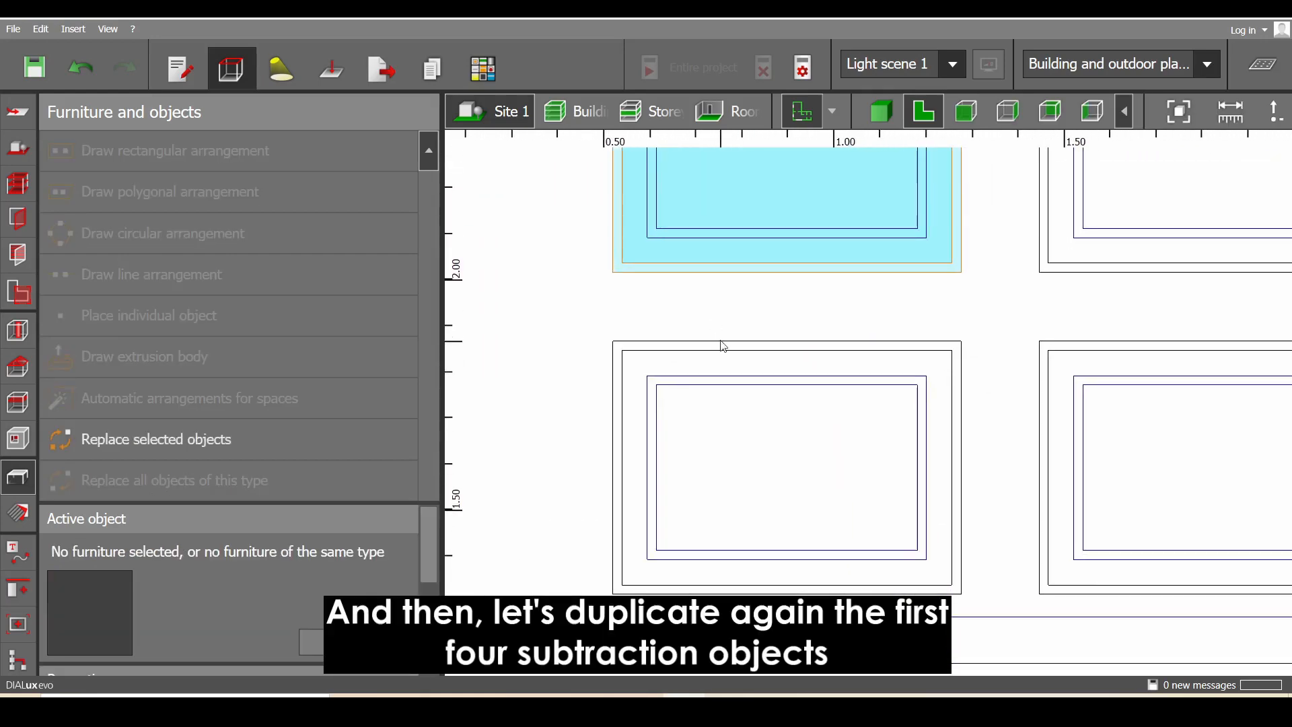
pyautogui.scroll(2, 718, 343)
pyautogui.keyDown('ctrl'); pyautogui.click(738, 359); pyautogui.keyUp('ctrl')
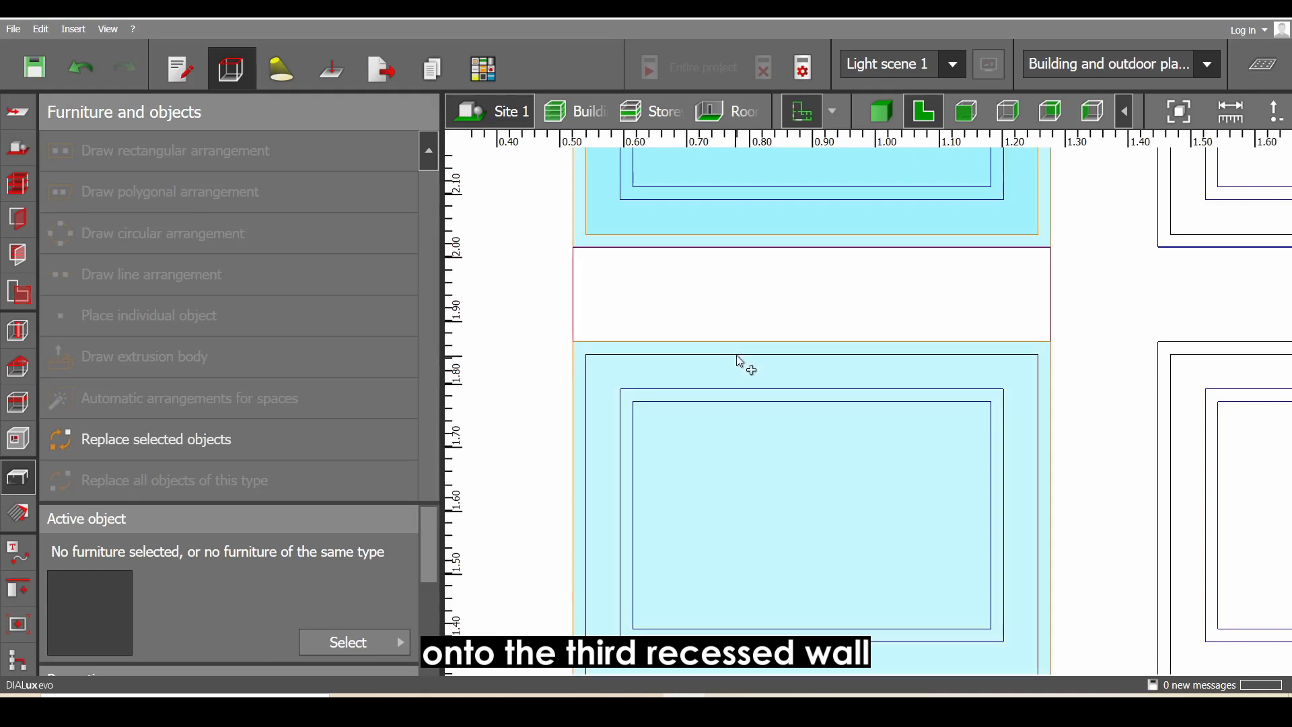
pyautogui.keyDown('ctrl'); pyautogui.click(736, 357); pyautogui.keyUp('ctrl')
pyautogui.scroll(-6, 734, 362)
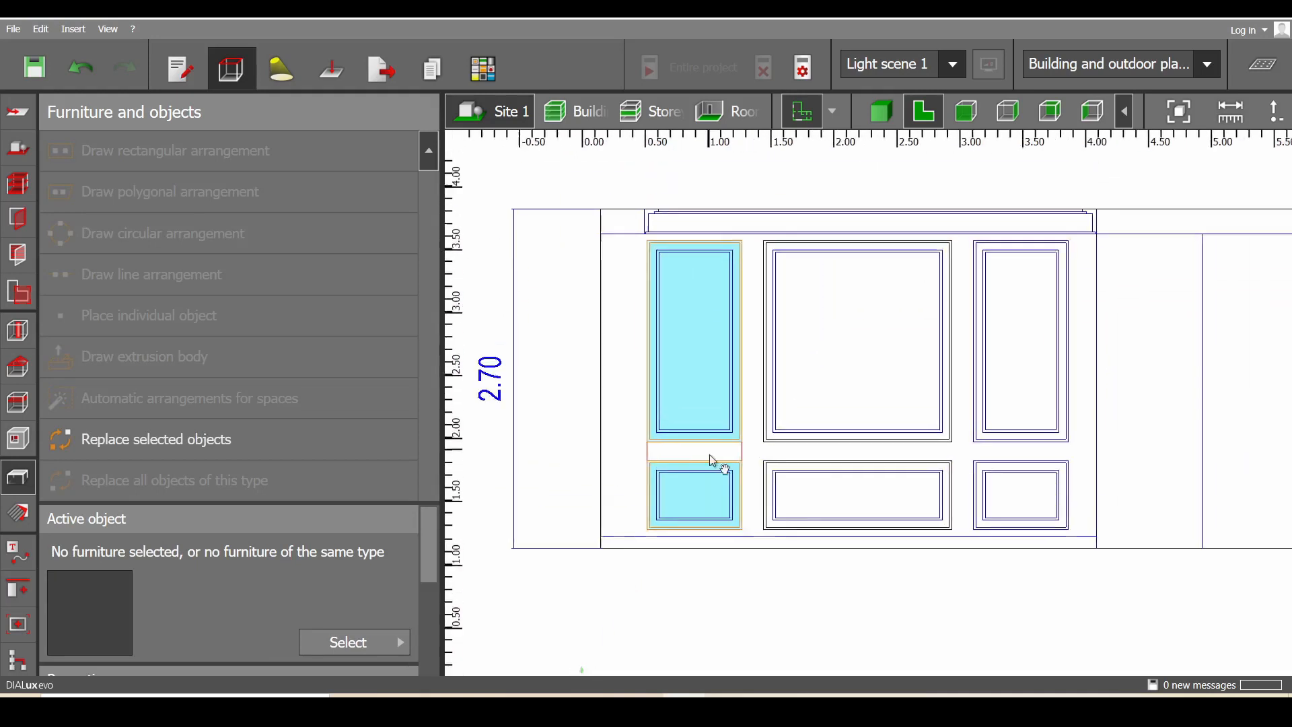
pyautogui.hotkey('ctrl', 'v')
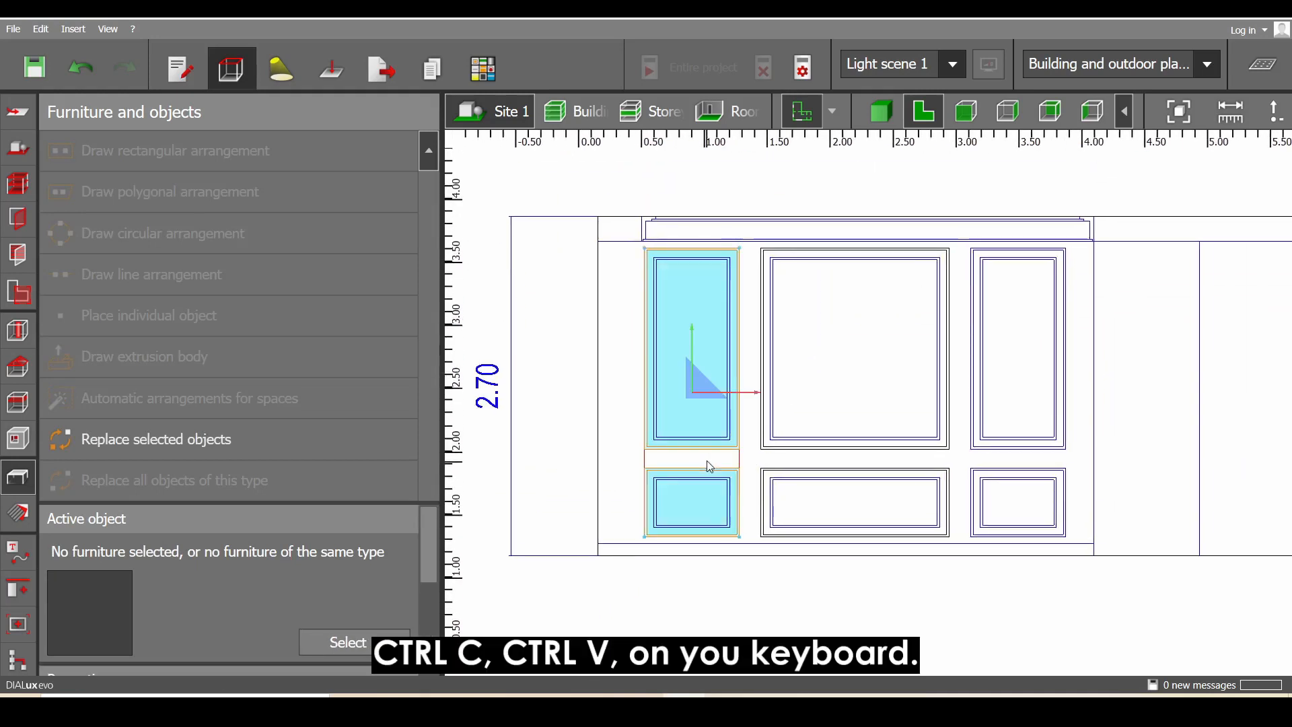
pyautogui.moveTo(703, 403); pyautogui.dragTo(1027, 397)
pyautogui.scroll(5, 1027, 397)
pyautogui.scroll(-5, 846, 357)
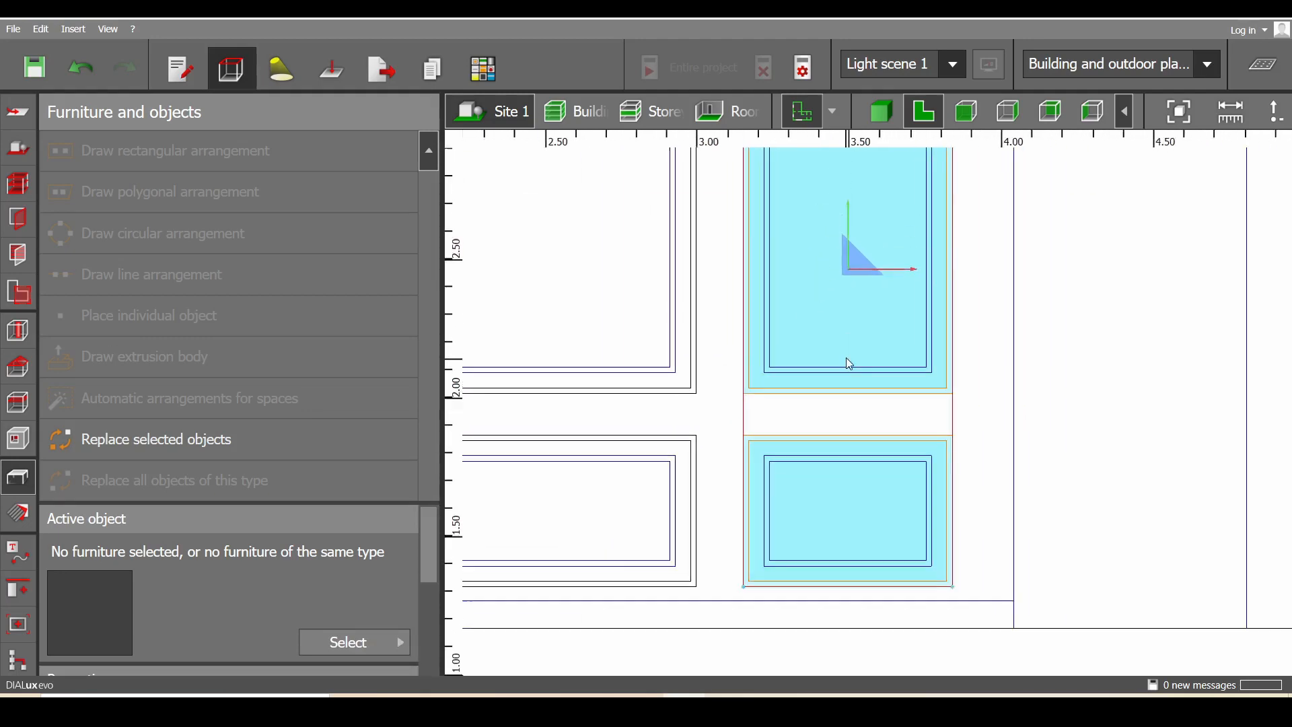
pyautogui.moveTo(833, 353); pyautogui.dragTo(929, 466, button='middle')
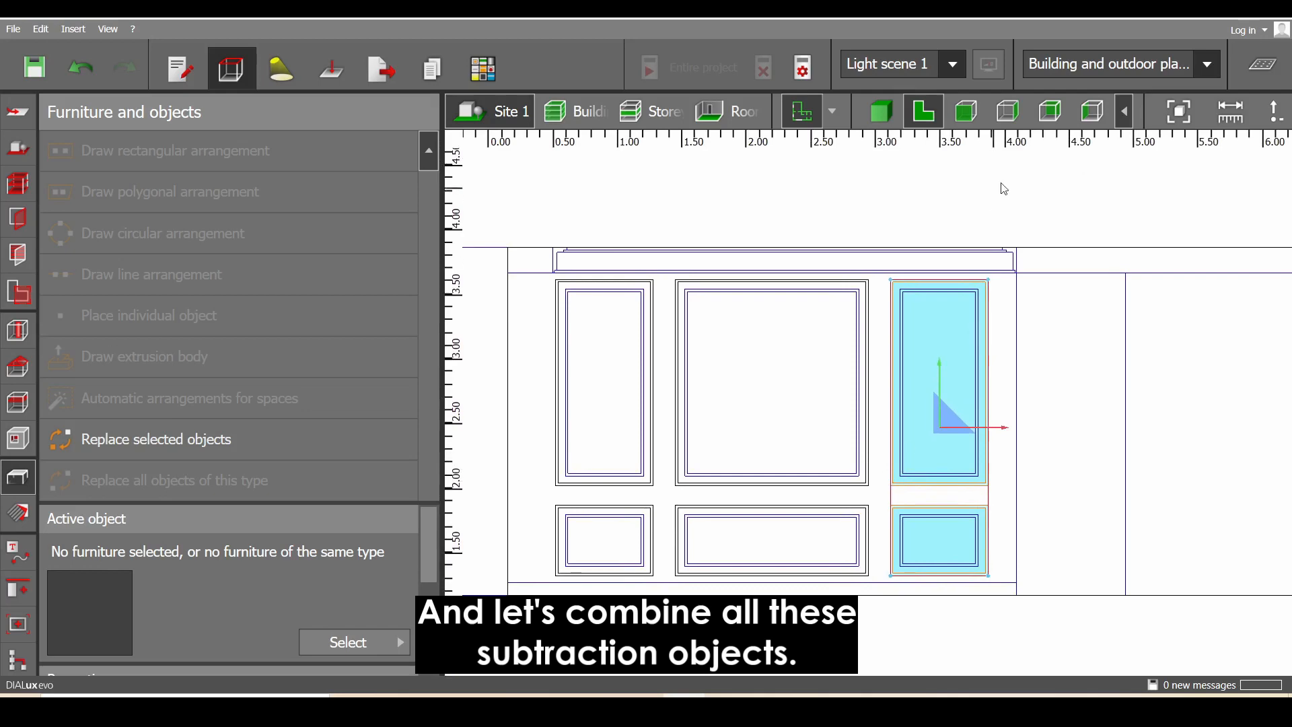
# Select all 12 subtraction bodies in an elevation view and combine them into one object
pyautogui.click(1059, 117)
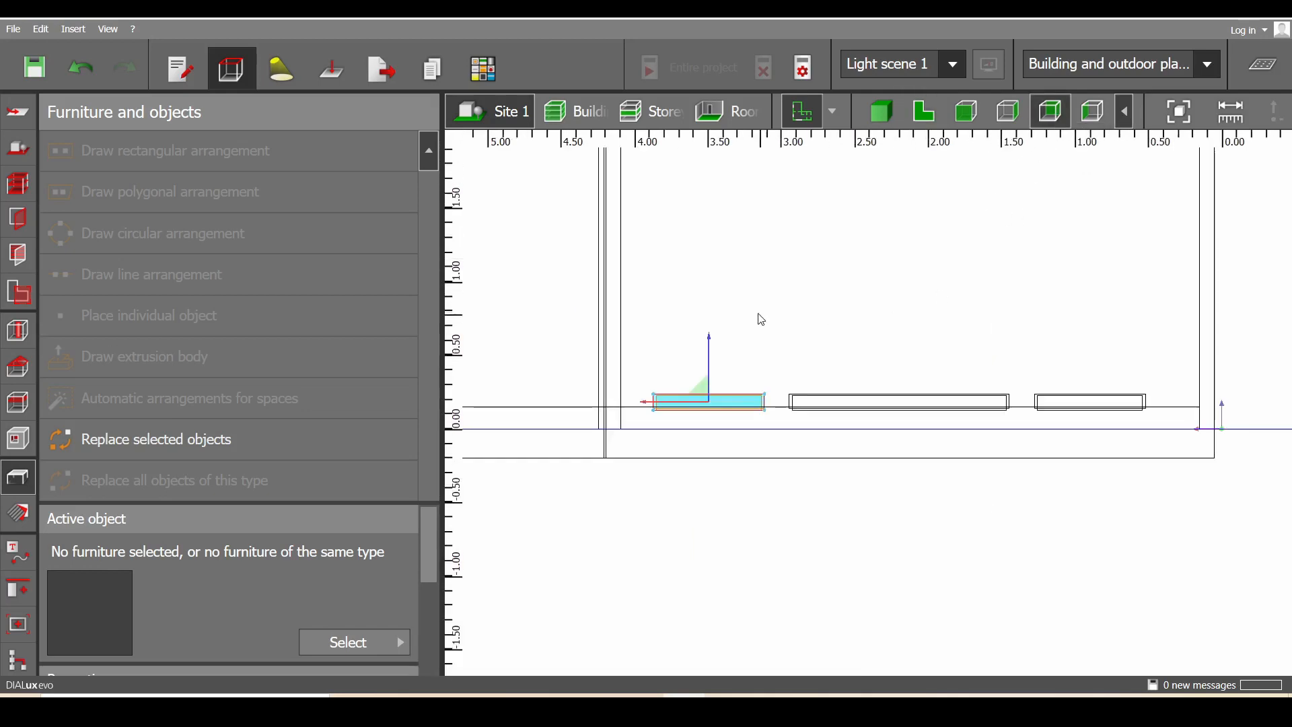
pyautogui.click(18, 589)
pyautogui.moveTo(1163, 407); pyautogui.dragTo(637, 343)
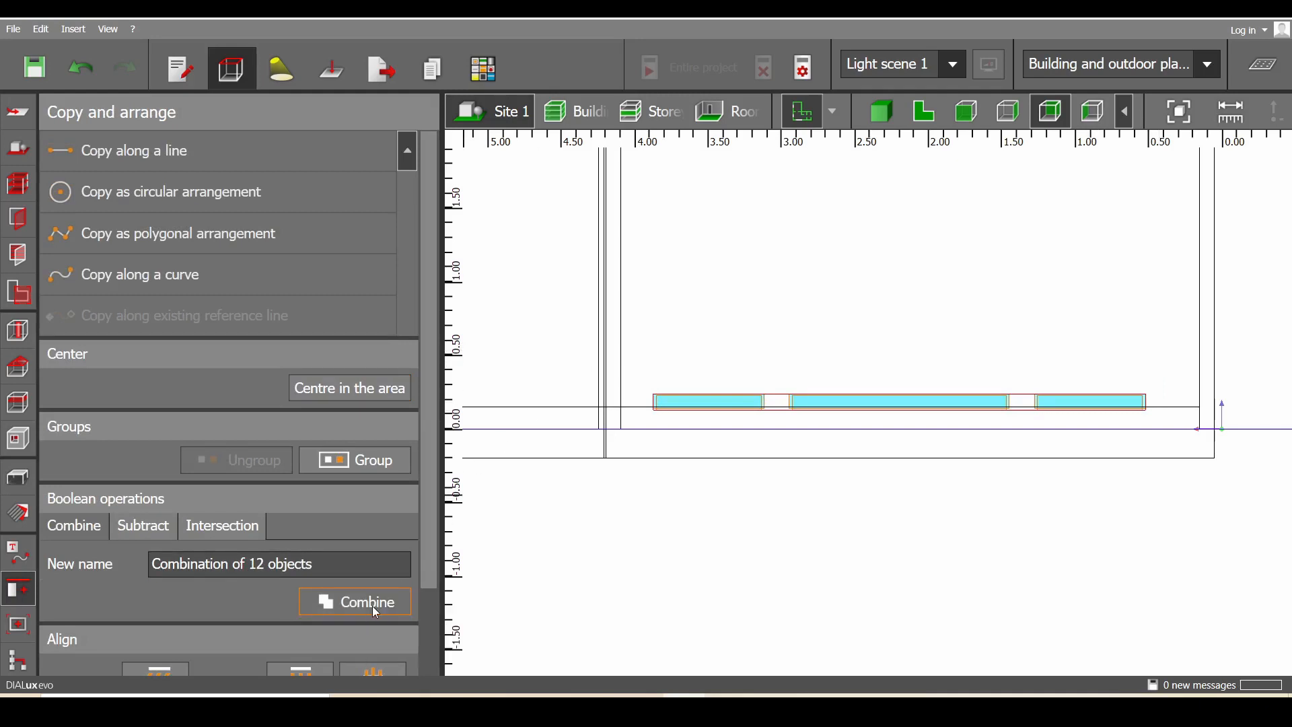
pyautogui.click(372, 604)
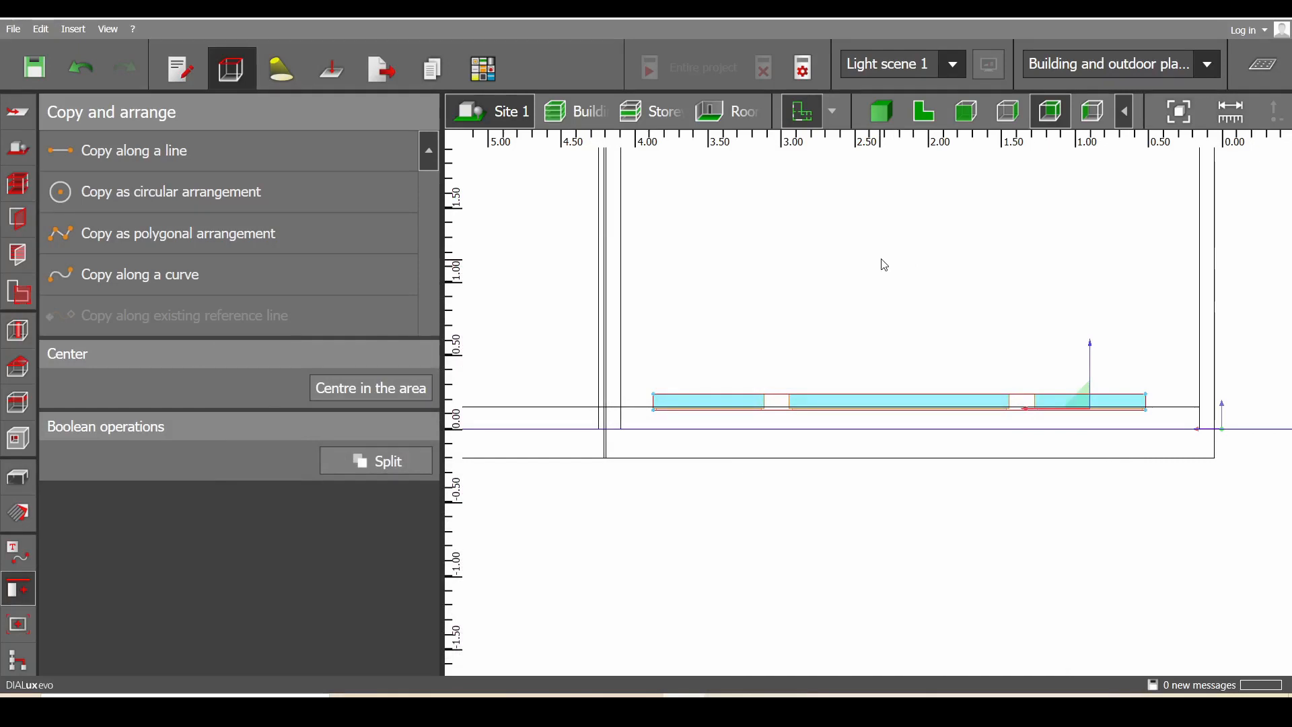
# Subtract the combined panel bodies from the TV wall body, Extrusion volume 3, working in the 3D view
pyautogui.click(883, 113)
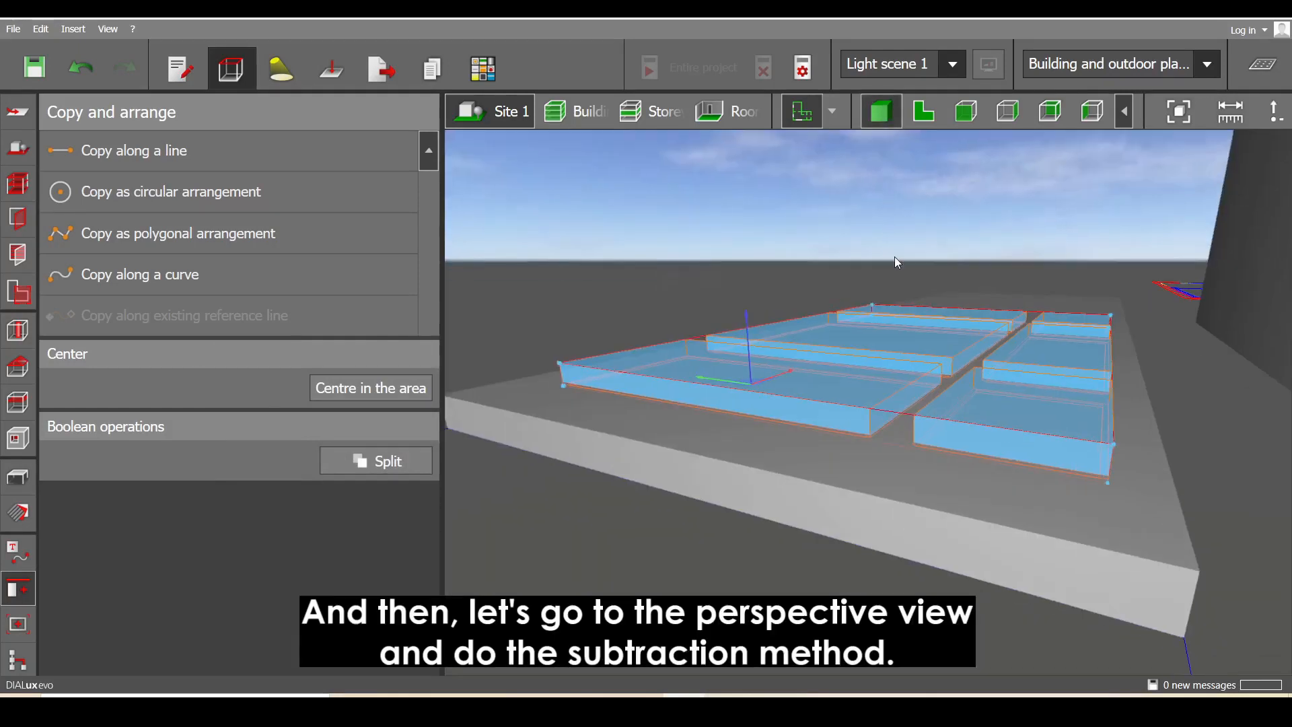
pyautogui.keyDown('ctrl'); pyautogui.click(873, 496); pyautogui.keyUp('ctrl')
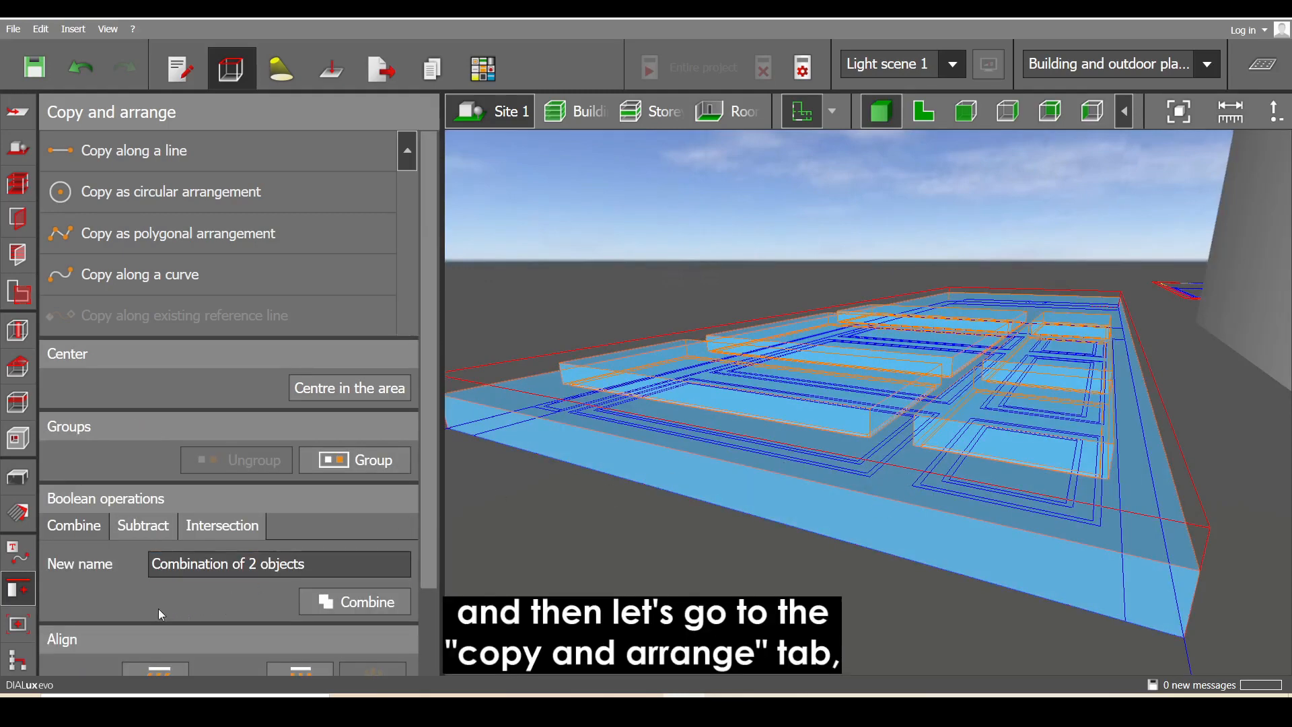
pyautogui.click(149, 532)
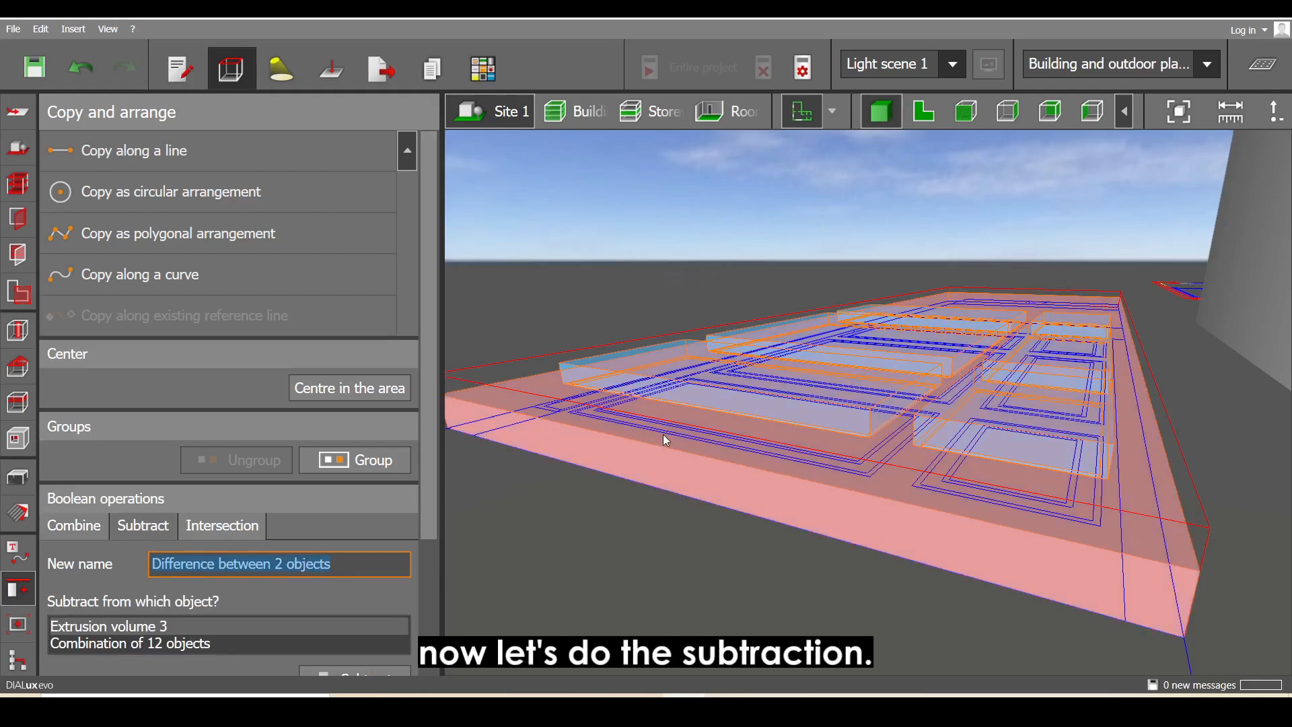
pyautogui.moveTo(857, 343)
pyautogui.mouseDown(button='right')
pyautogui.moveTo(811, 385)
pyautogui.moveTo(749, 368)
pyautogui.moveTo(794, 345)
pyautogui.moveTo(810, 343)
pyautogui.moveTo(810, 356)
pyautogui.moveTo(853, 345)
pyautogui.mouseUp(button='right')
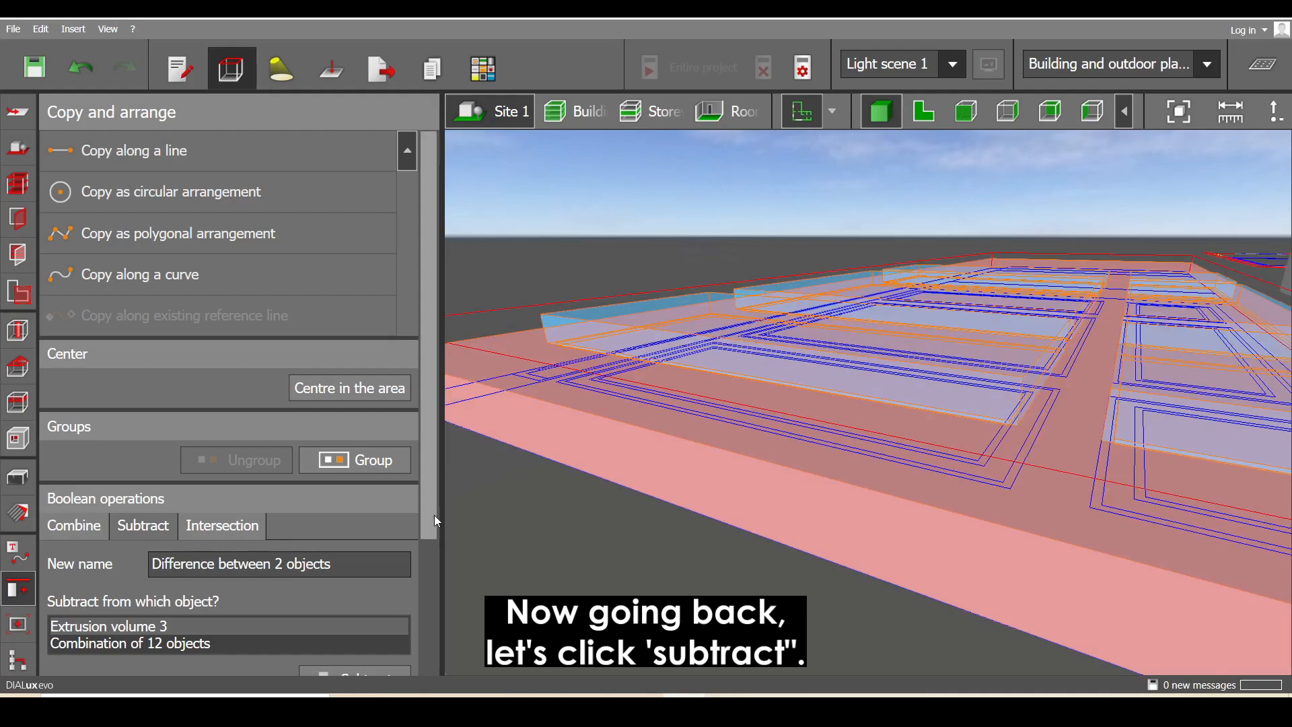
pyautogui.scroll(-3, 436, 539)
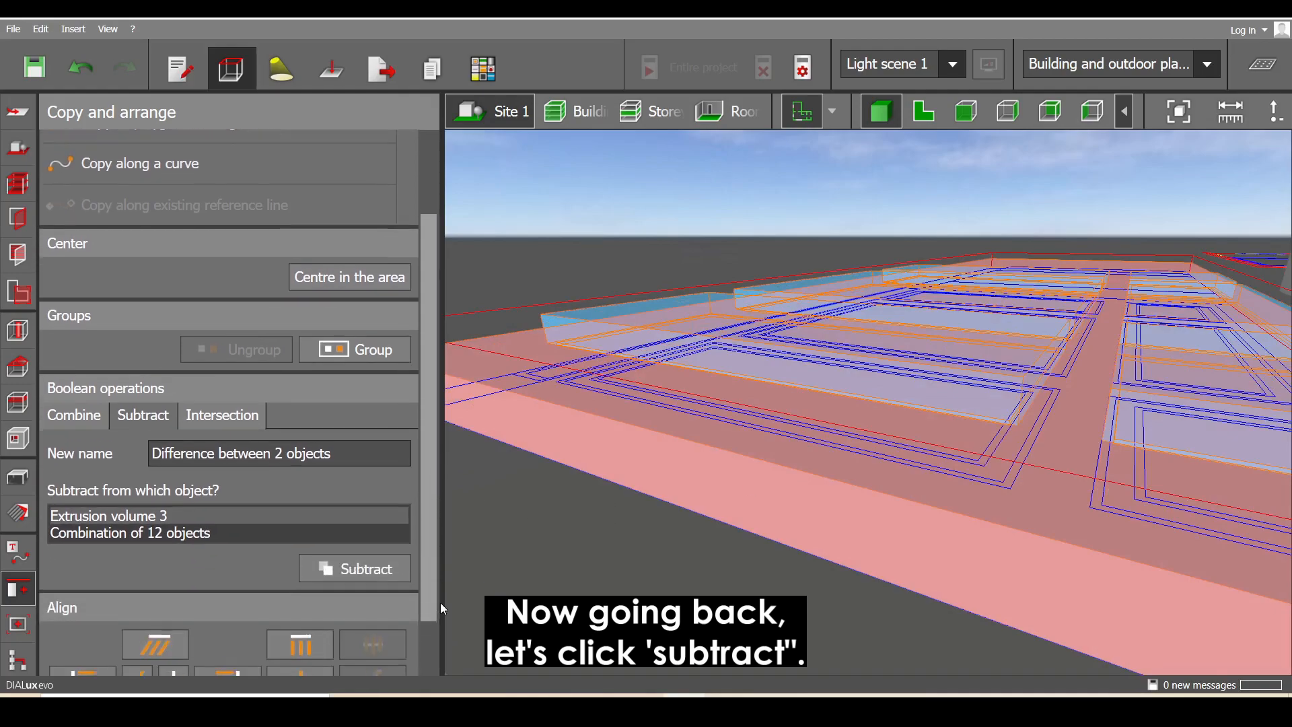
pyautogui.click(371, 570)
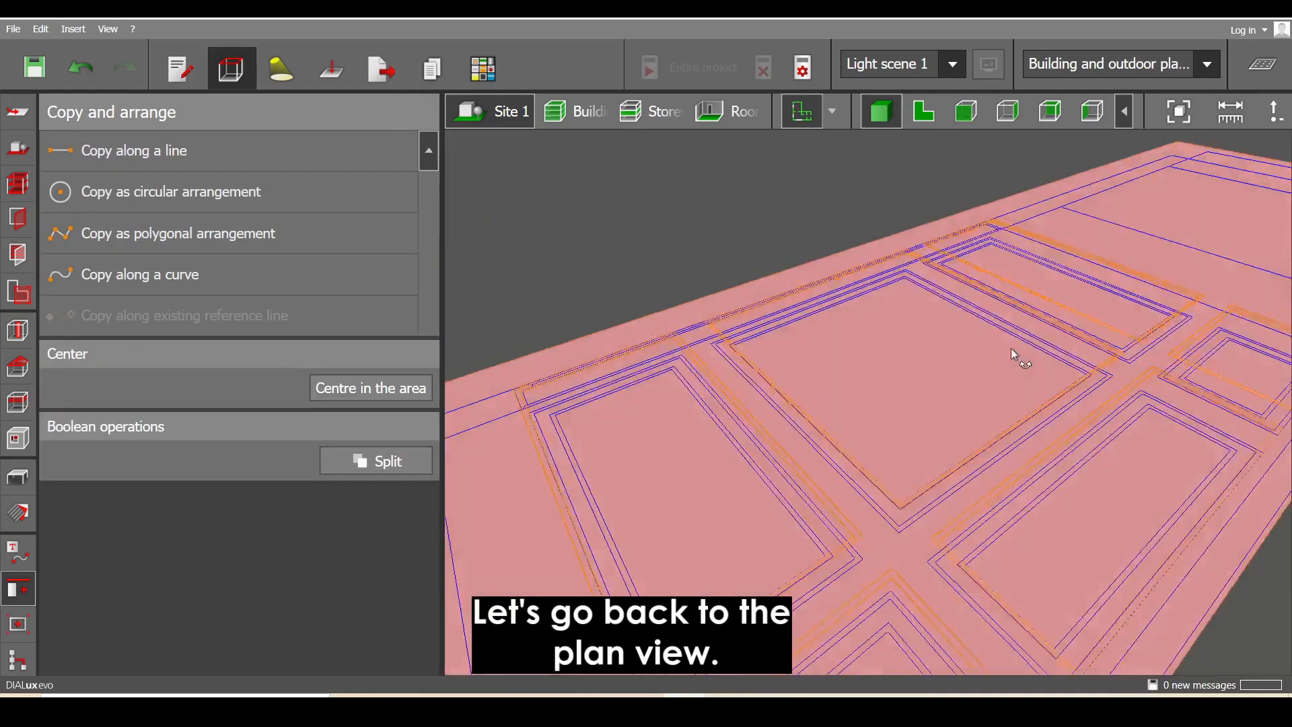
# Return to the plan view and deselect the recessed wall body
pyautogui.moveTo(1011, 349); pyautogui.dragTo(989, 447, button='right')
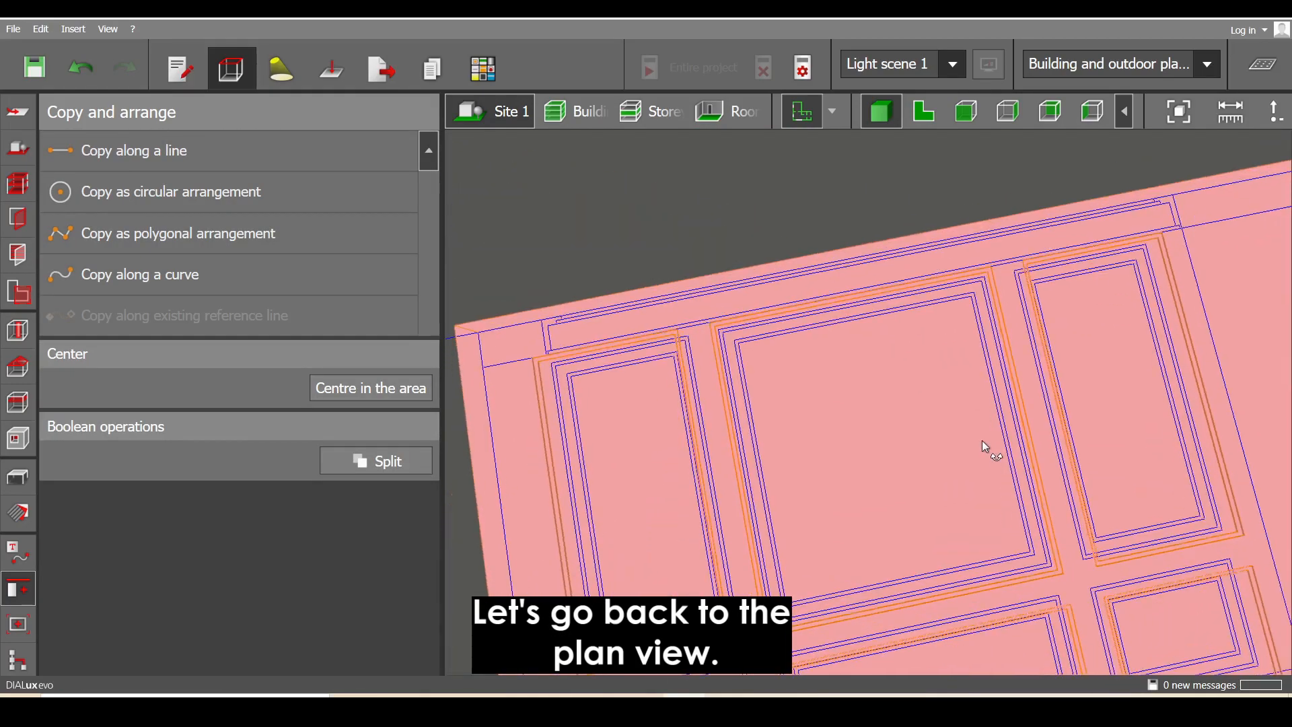
pyautogui.click(923, 111)
pyautogui.scroll(-4, 950, 257)
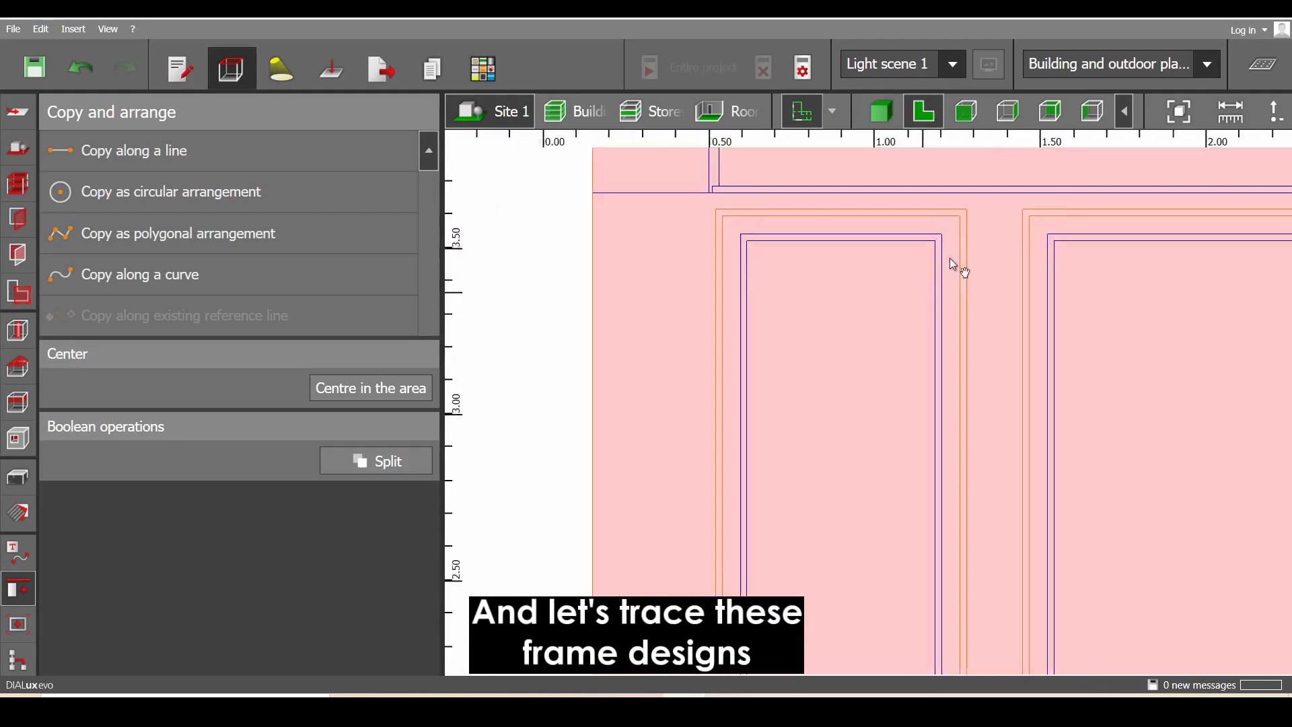
pyautogui.click(583, 325)
pyautogui.scroll(2, 822, 254)
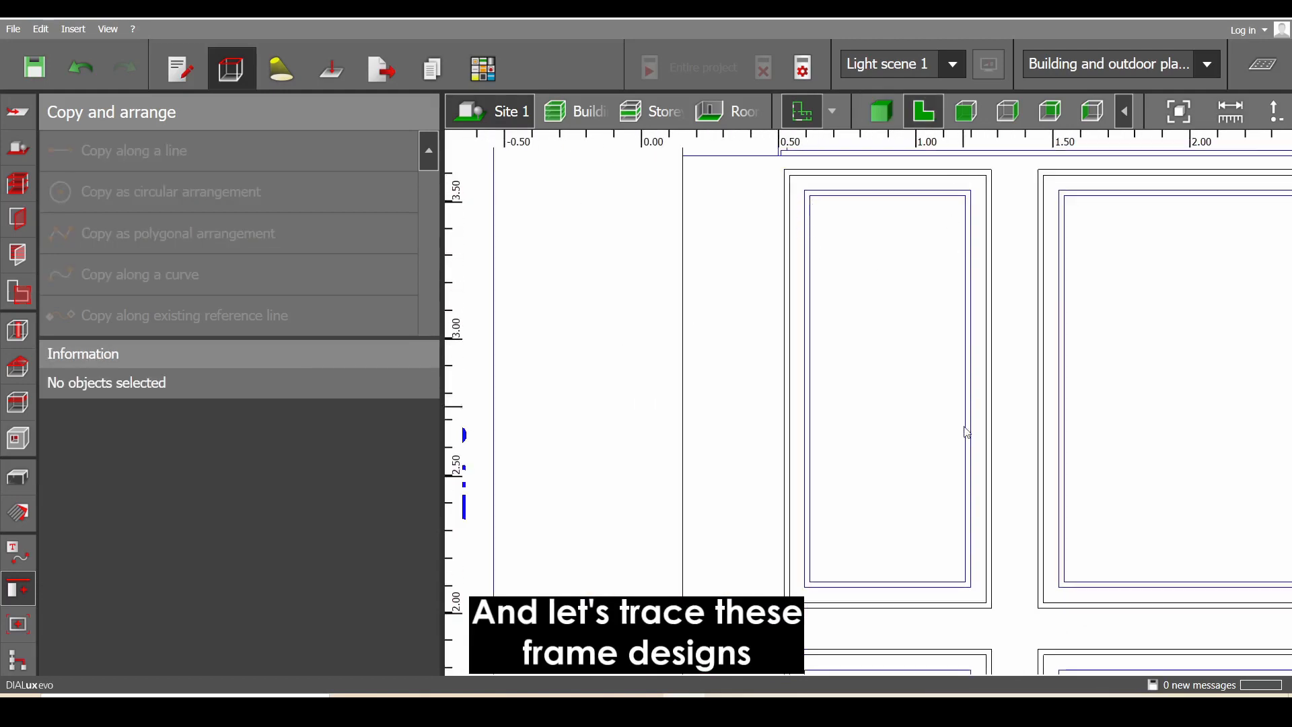
# Start an extrusion body tracing the outer line of the tall left panel's inner frame along its upper and right sides to the lower right corner
pyautogui.click(15, 481)
pyautogui.click(199, 341)
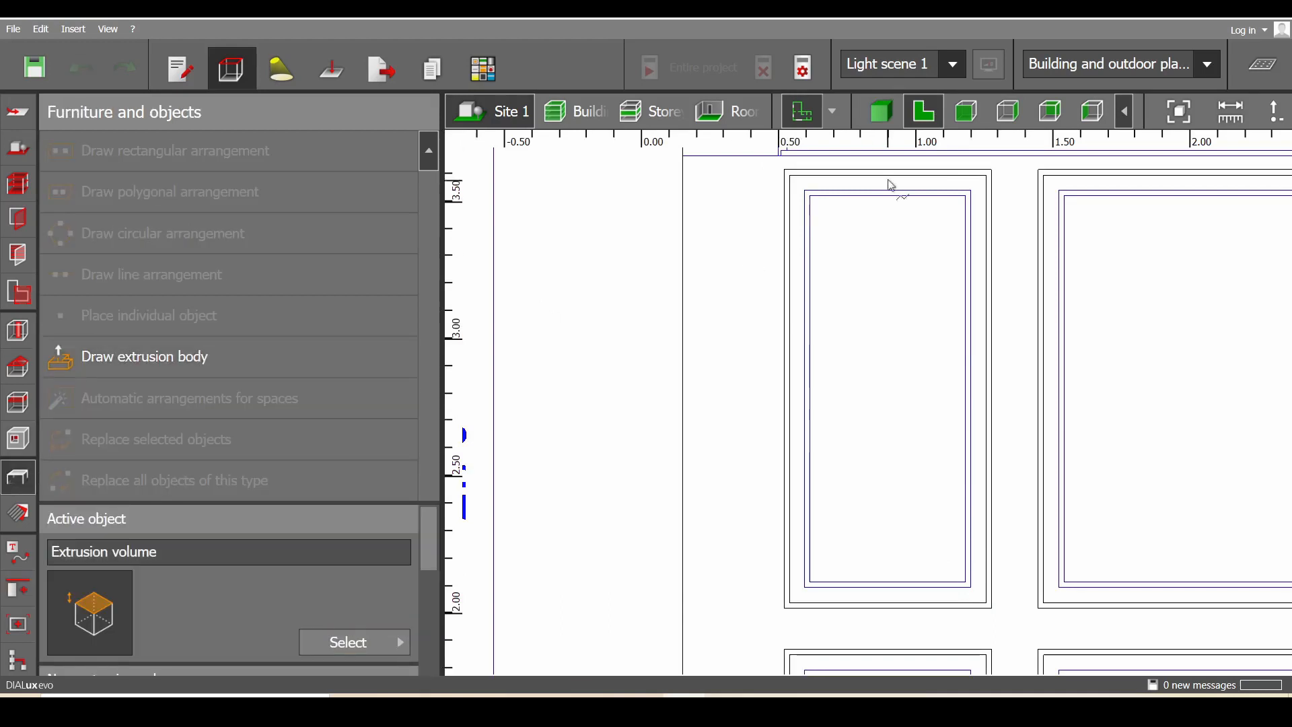
pyautogui.scroll(3, 730, 309)
pyautogui.click(764, 366)
pyautogui.click(1024, 353)
pyautogui.scroll(3, 887, 587)
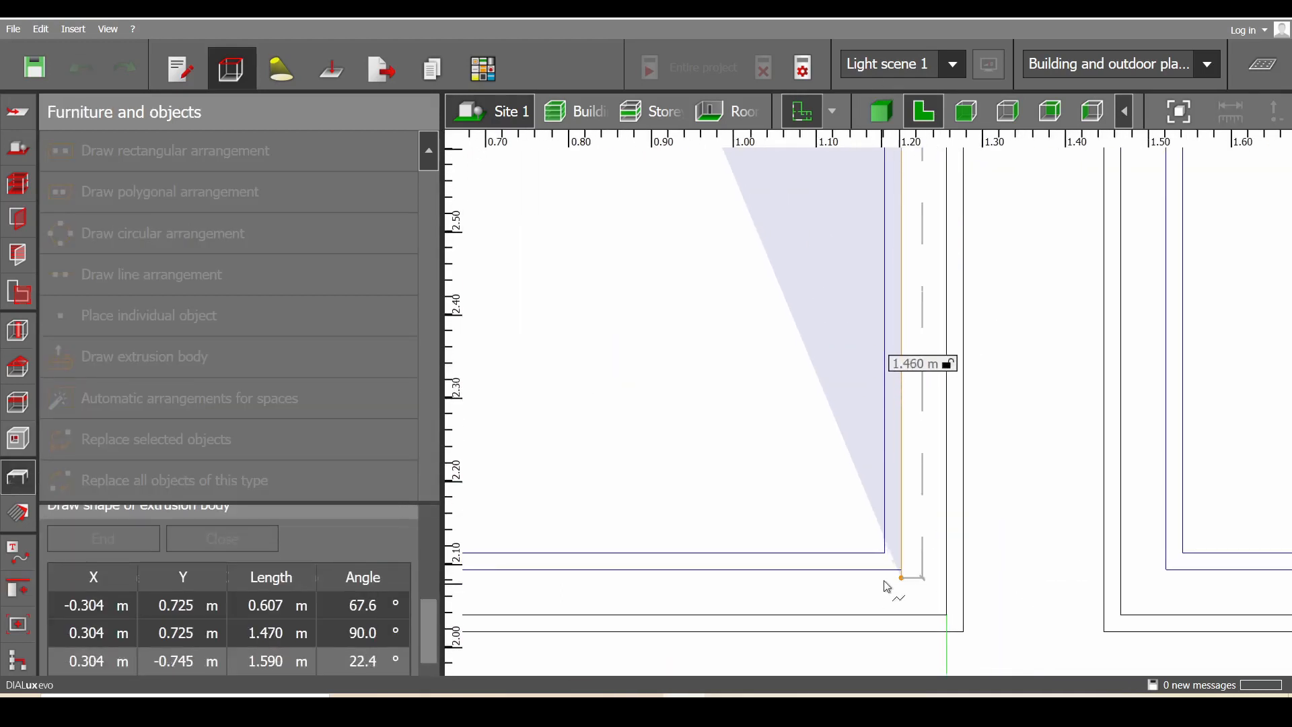
pyautogui.click(900, 569)
pyautogui.click(884, 553)
# Trace back along the frame's inner line to the upper left corner and close the extrusion body's outline
pyautogui.scroll(-4, 884, 553)
pyautogui.scroll(3, 937, 337)
pyautogui.click(950, 326)
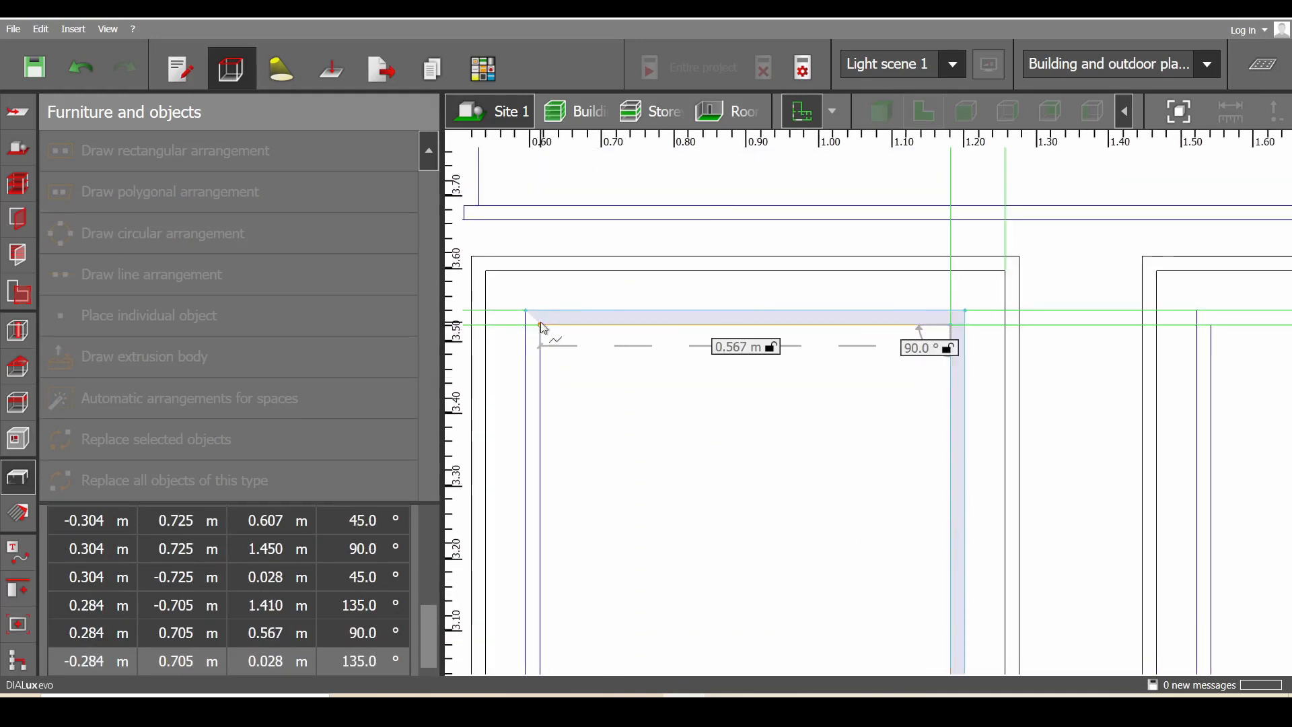
pyautogui.click(546, 325)
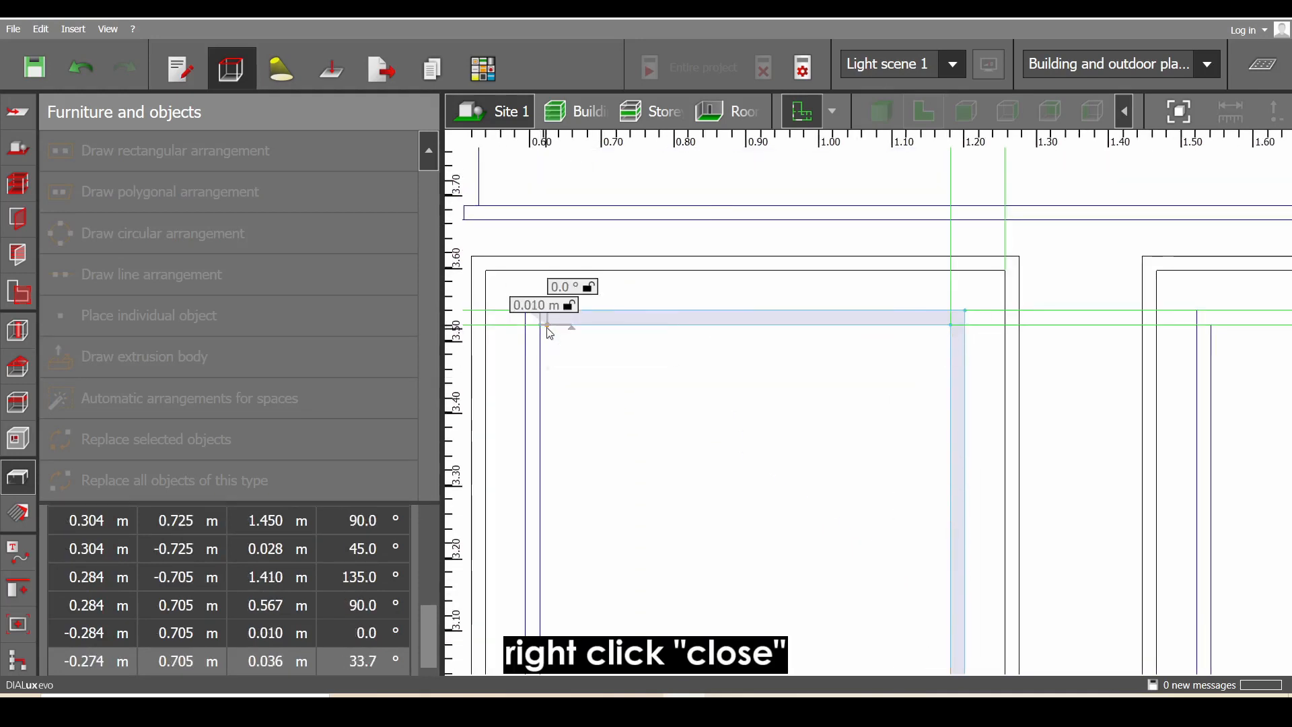
pyautogui.rightClick(549, 332)
pyautogui.click(572, 337)
# Check the frame profile's thickness in the floor plan drawing and set the new frame body's height to 0.01 m
pyautogui.scroll(-3, 577, 393)
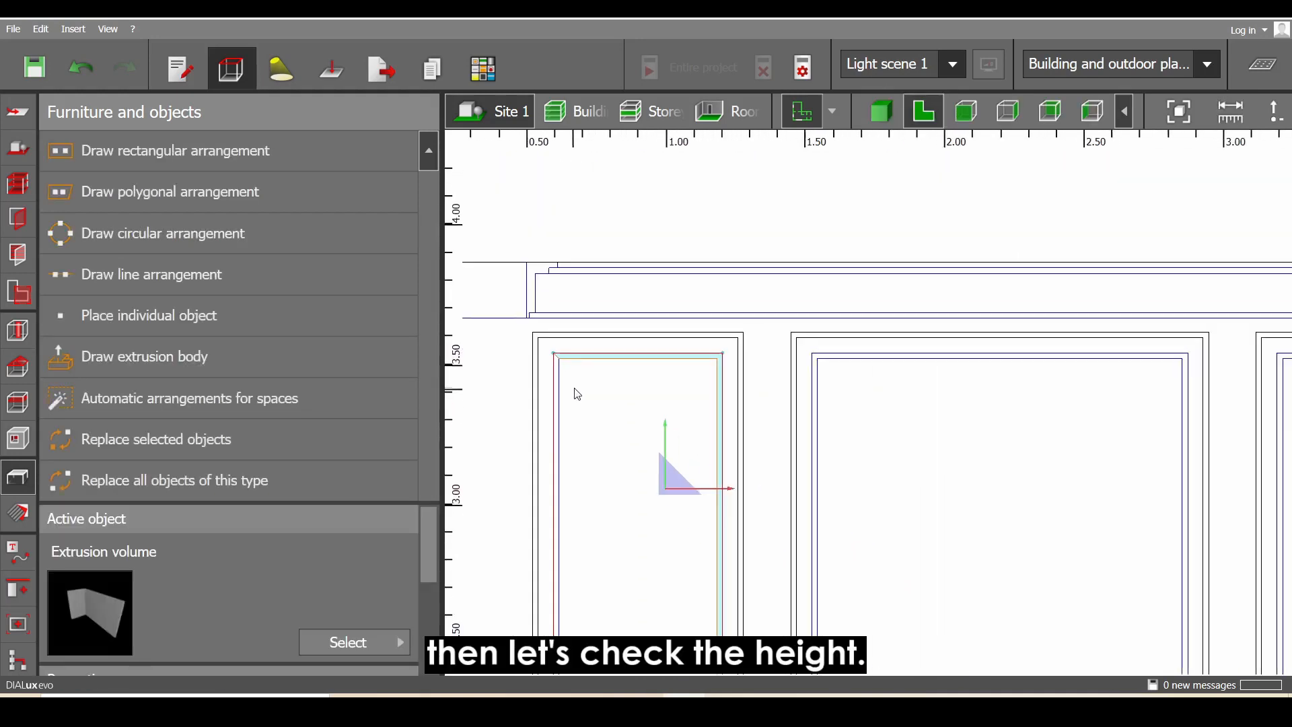
pyautogui.scroll(-3, 697, 438)
pyautogui.scroll(3, 715, 196)
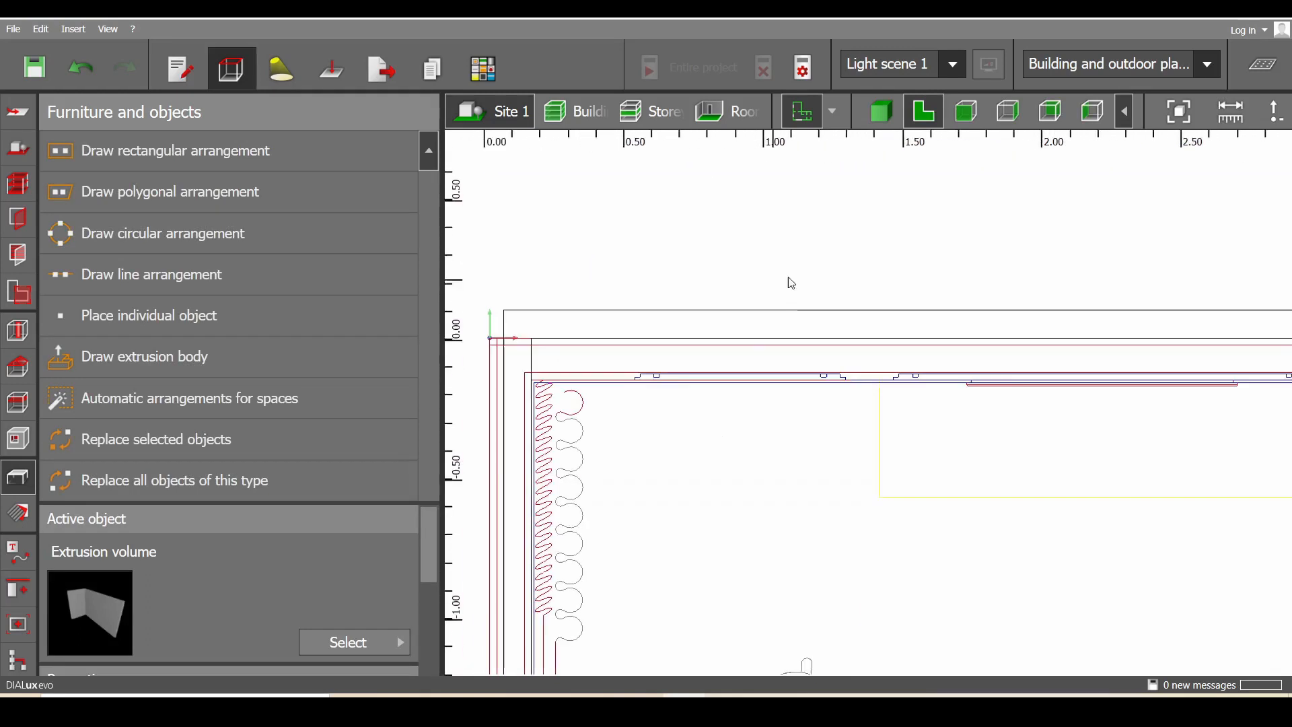
pyautogui.scroll(5, 659, 369)
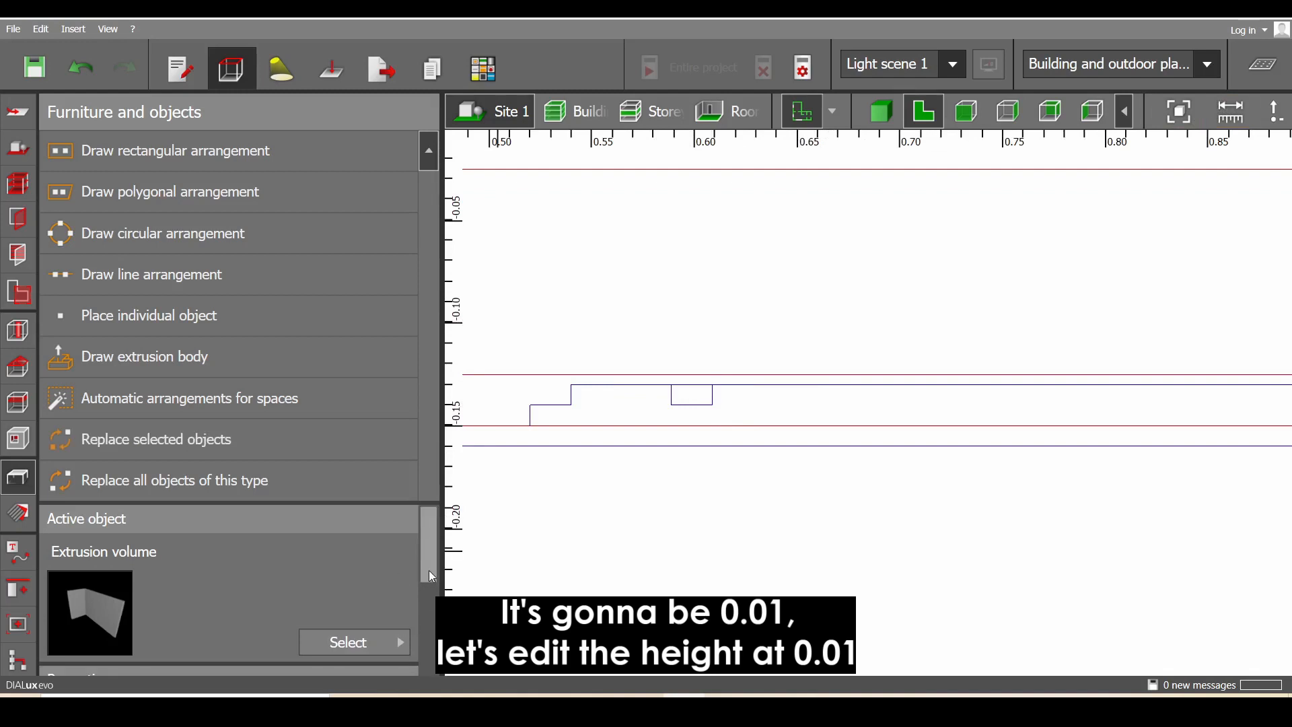
pyautogui.moveTo(429, 570); pyautogui.dragTo(392, 680)
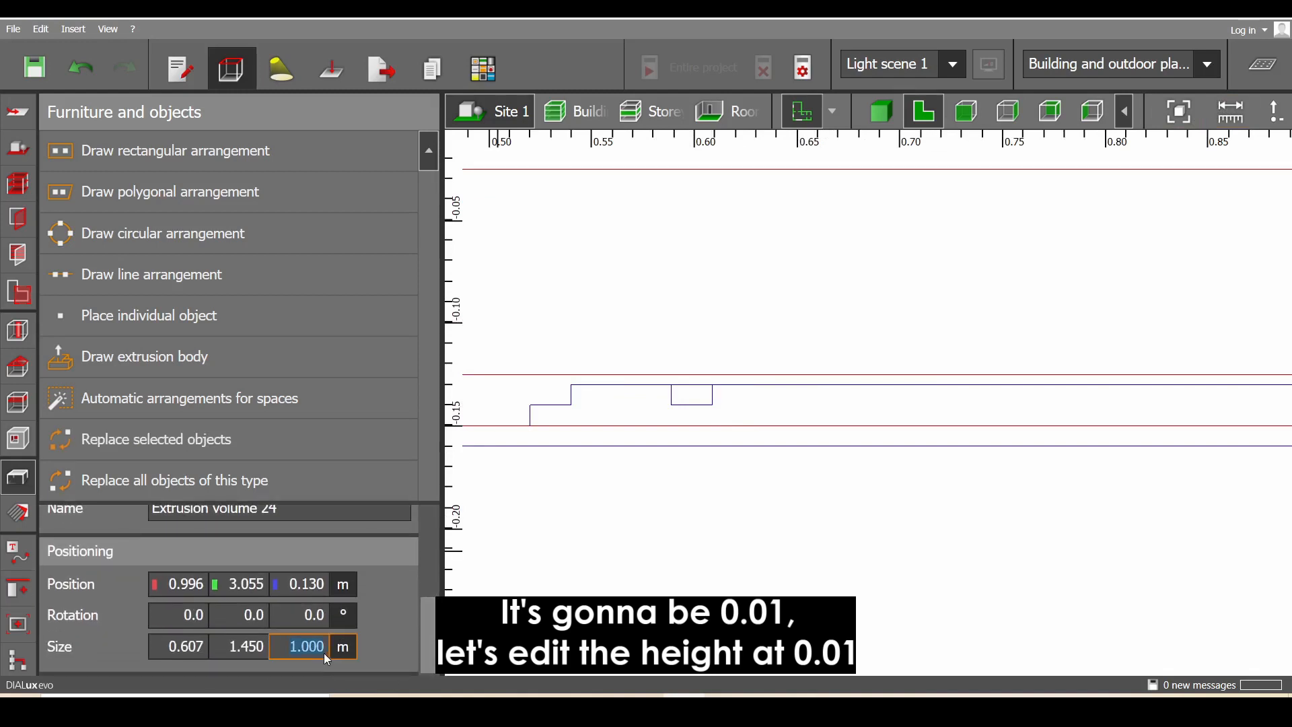
pyautogui.press('BackSpace')
pyautogui.write('0.01')
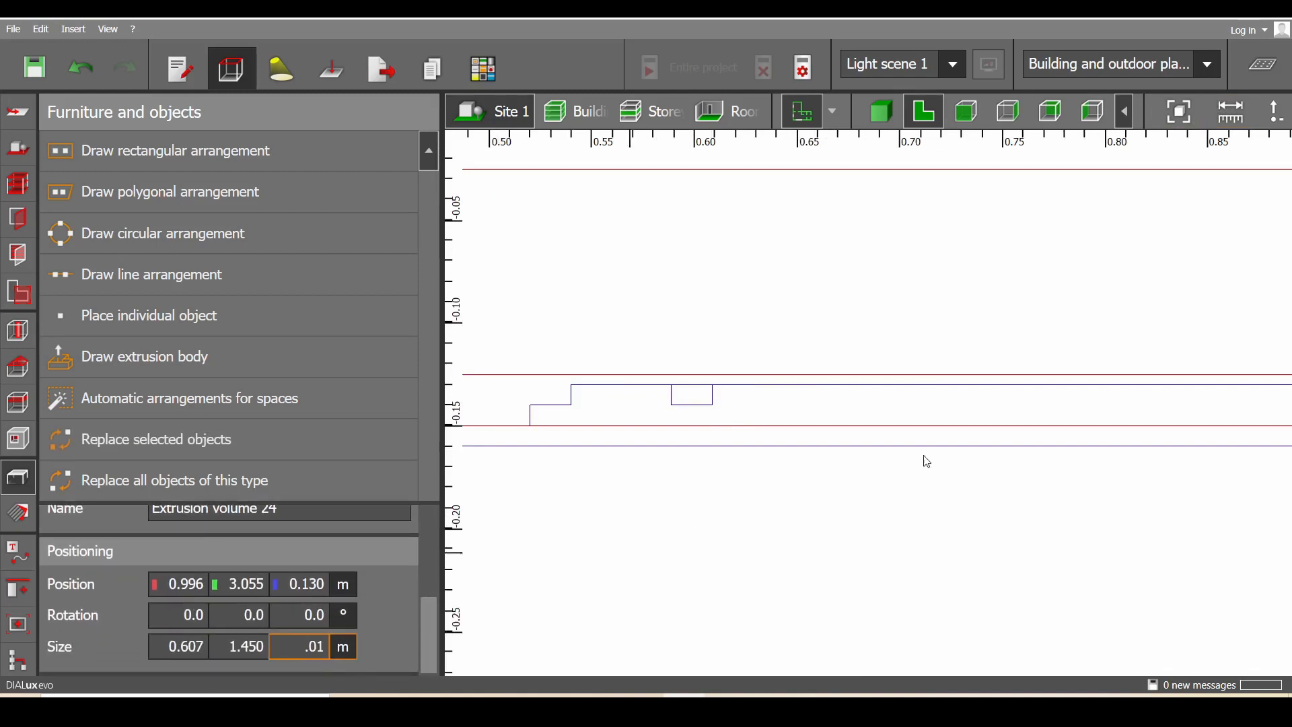
# Duplicate the tall left frame body in place, rotate the copy 180° about the Z axis and check the frame in 3D
pyautogui.press('Return')
pyautogui.scroll(-10, 1004, 373)
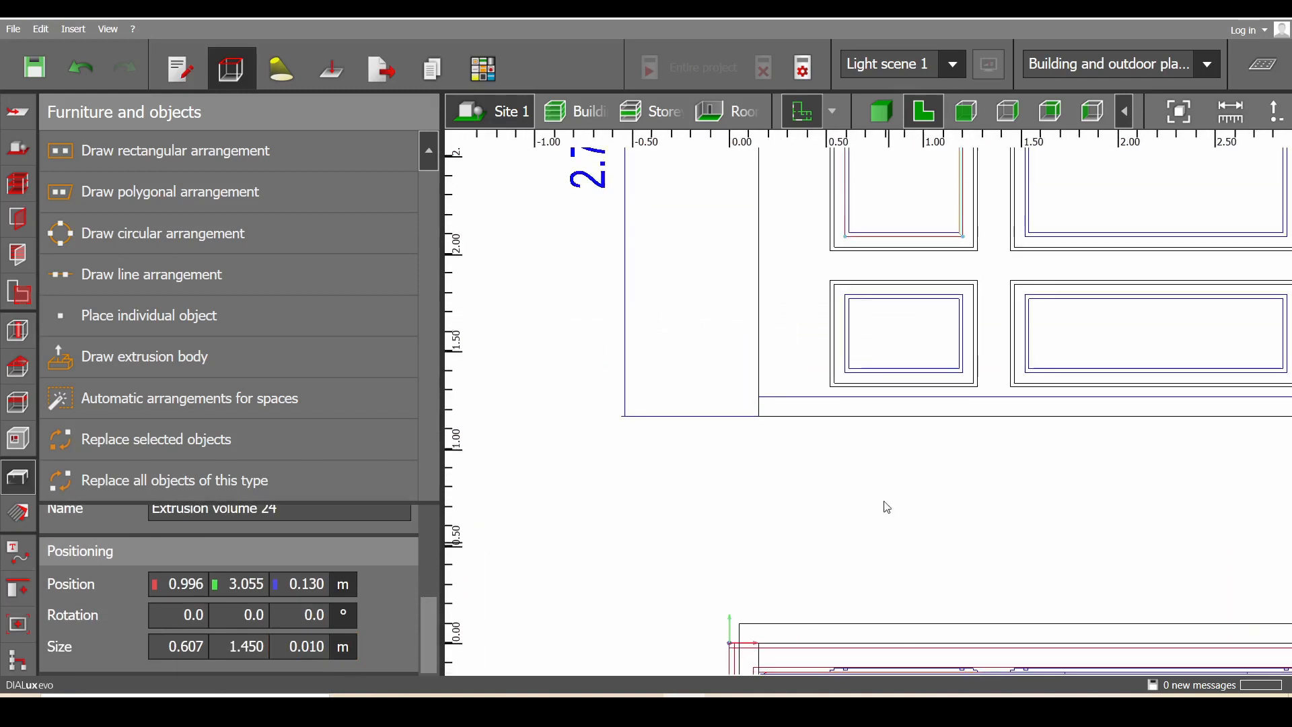
pyautogui.scroll(2, 866, 425)
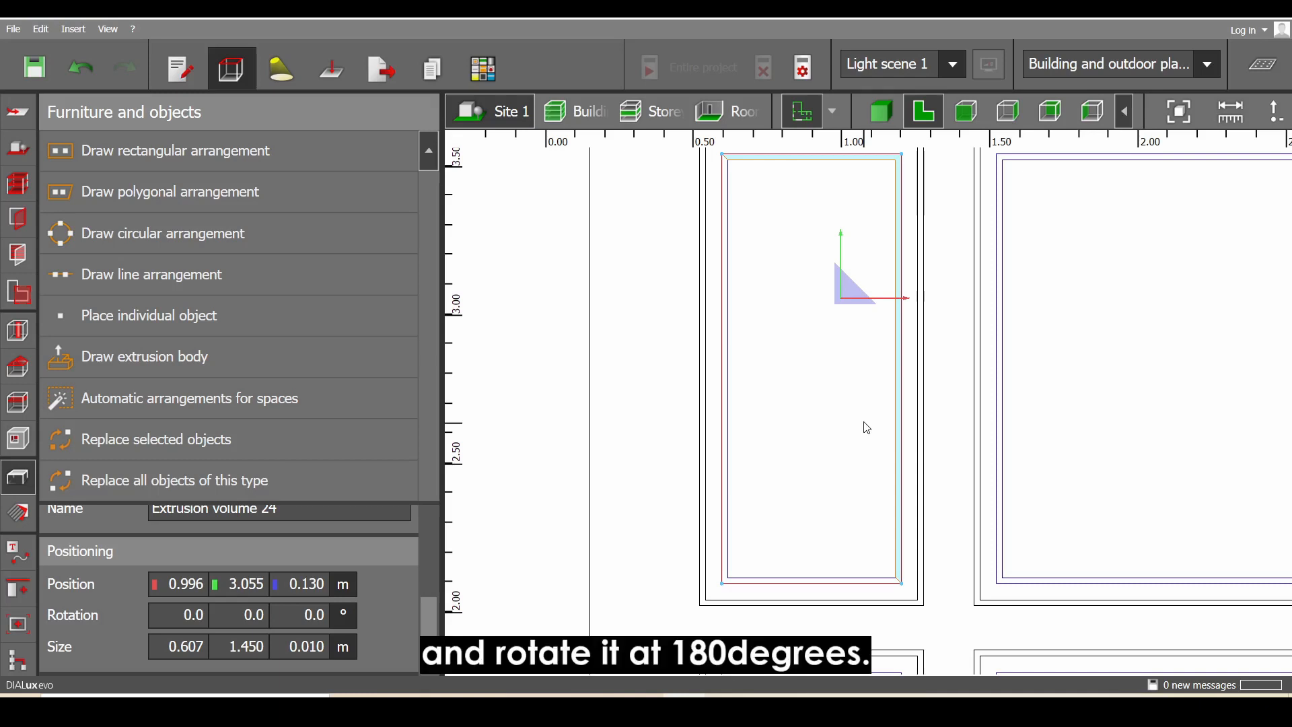
pyautogui.hotkey('ctrl', 'c')
pyautogui.hotkey('ctrl', 'v')
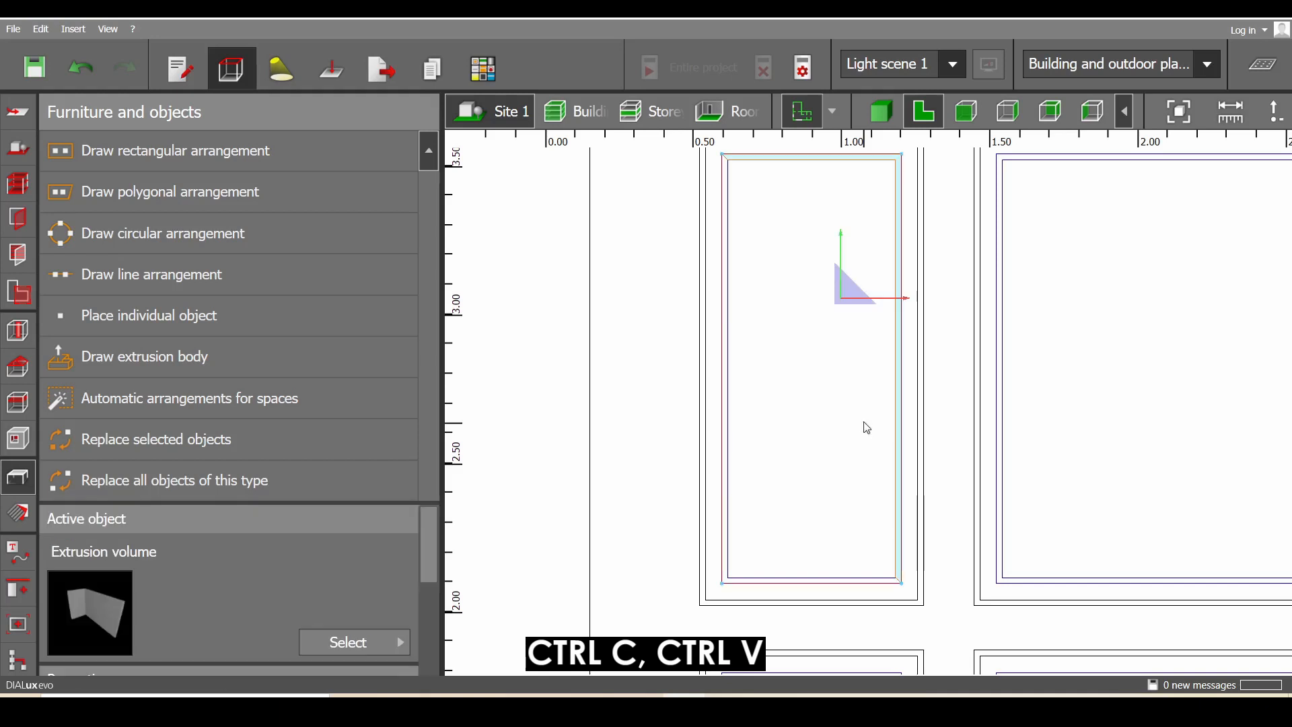
pyautogui.moveTo(426, 555); pyautogui.dragTo(433, 632)
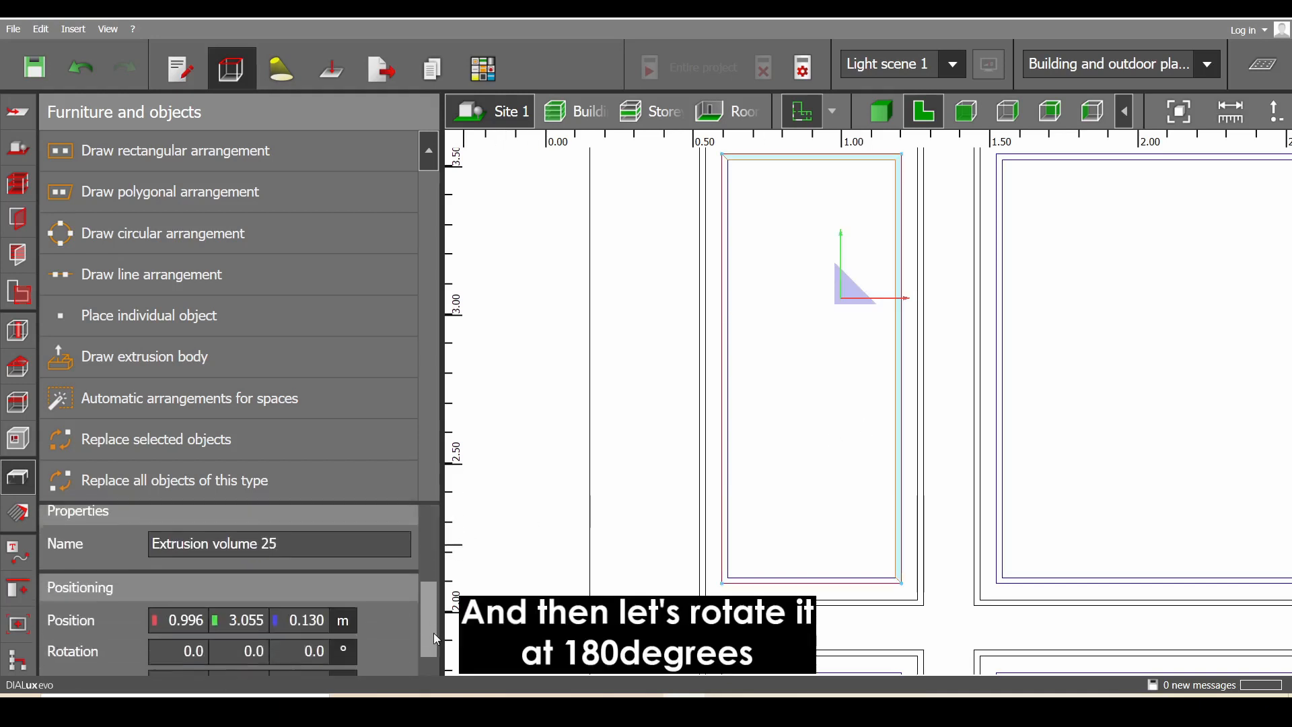
pyautogui.doubleClick(320, 621)
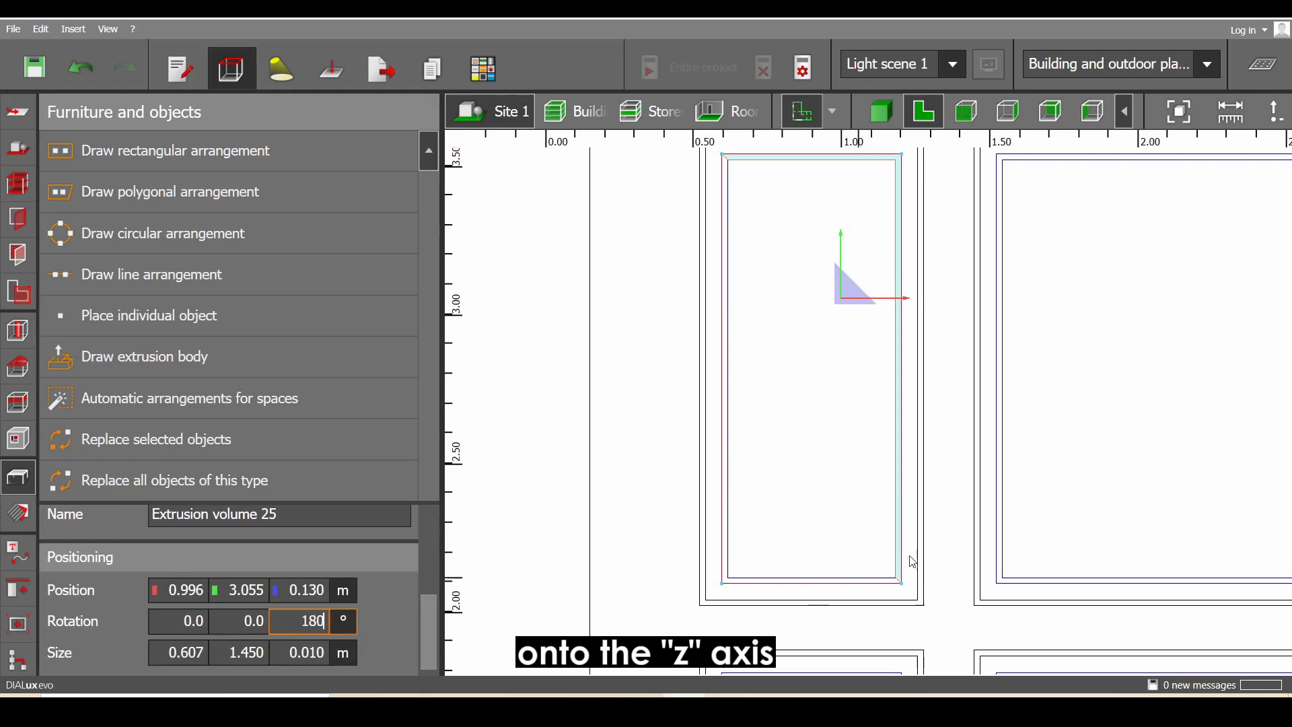
pyautogui.press('Return')
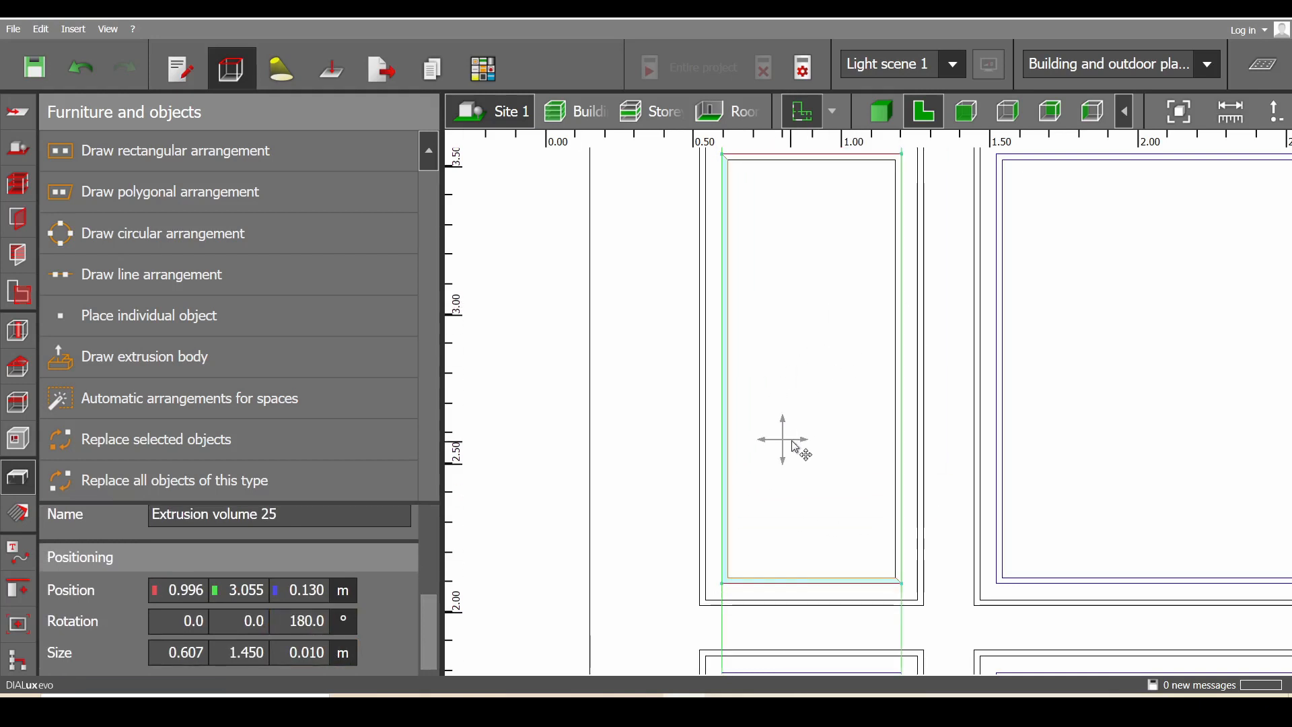
pyautogui.moveTo(792, 440); pyautogui.dragTo(792, 440)
pyautogui.click(881, 111)
pyautogui.scroll(4, 824, 327)
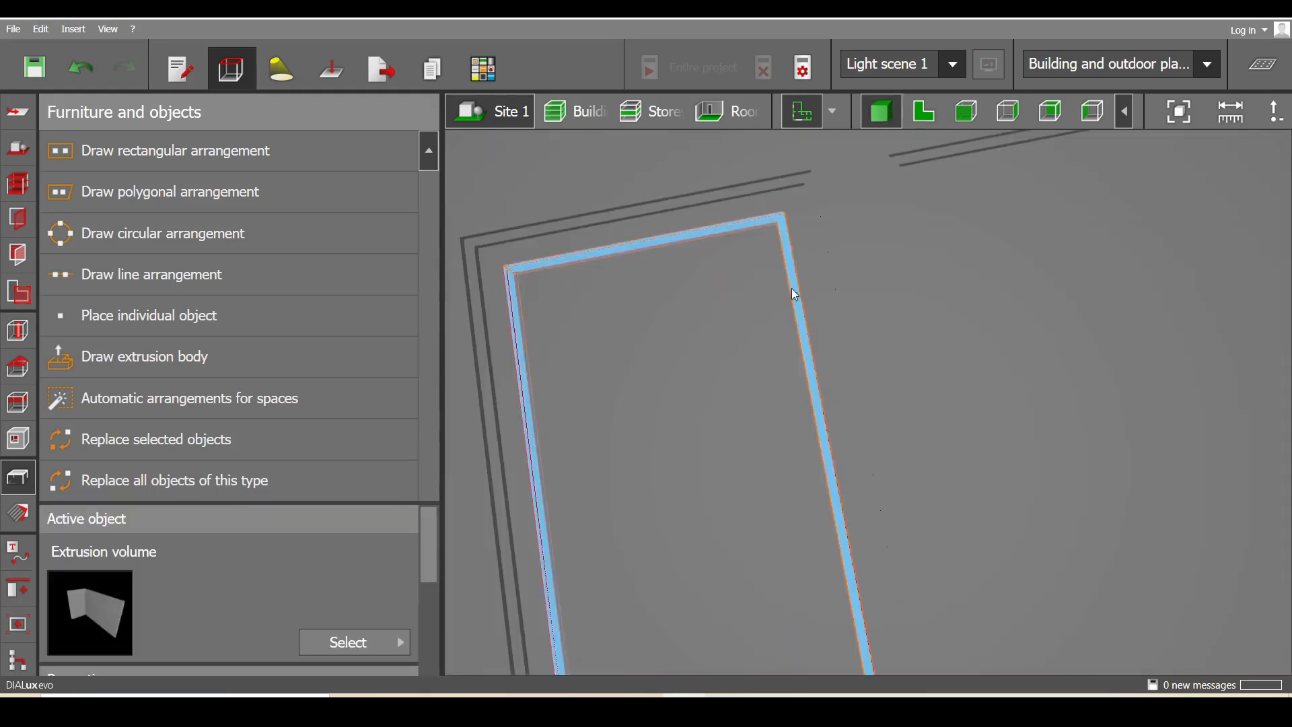
pyautogui.click(919, 116)
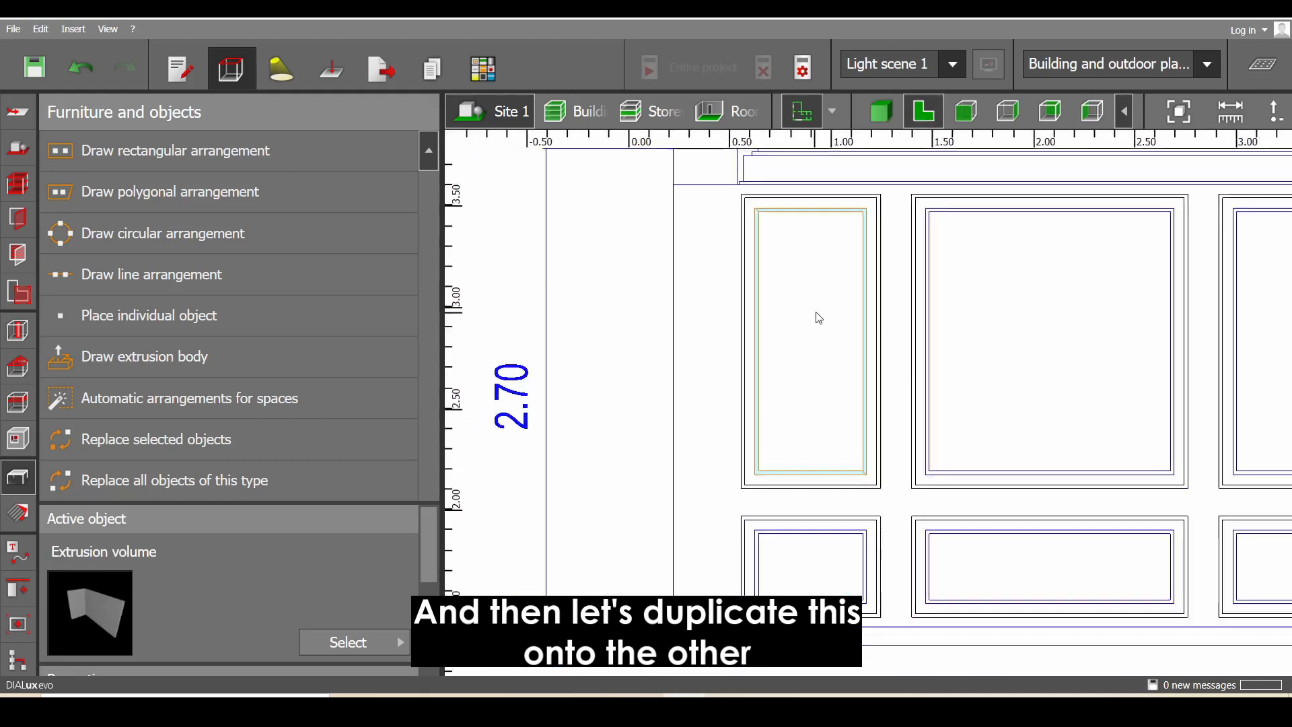
# Copy both halves of the tall left panel's frame onto the tall right panel and the large middle panel
pyautogui.moveTo(771, 359); pyautogui.dragTo(714, 361, button='middle')
pyautogui.scroll(2, 706, 367)
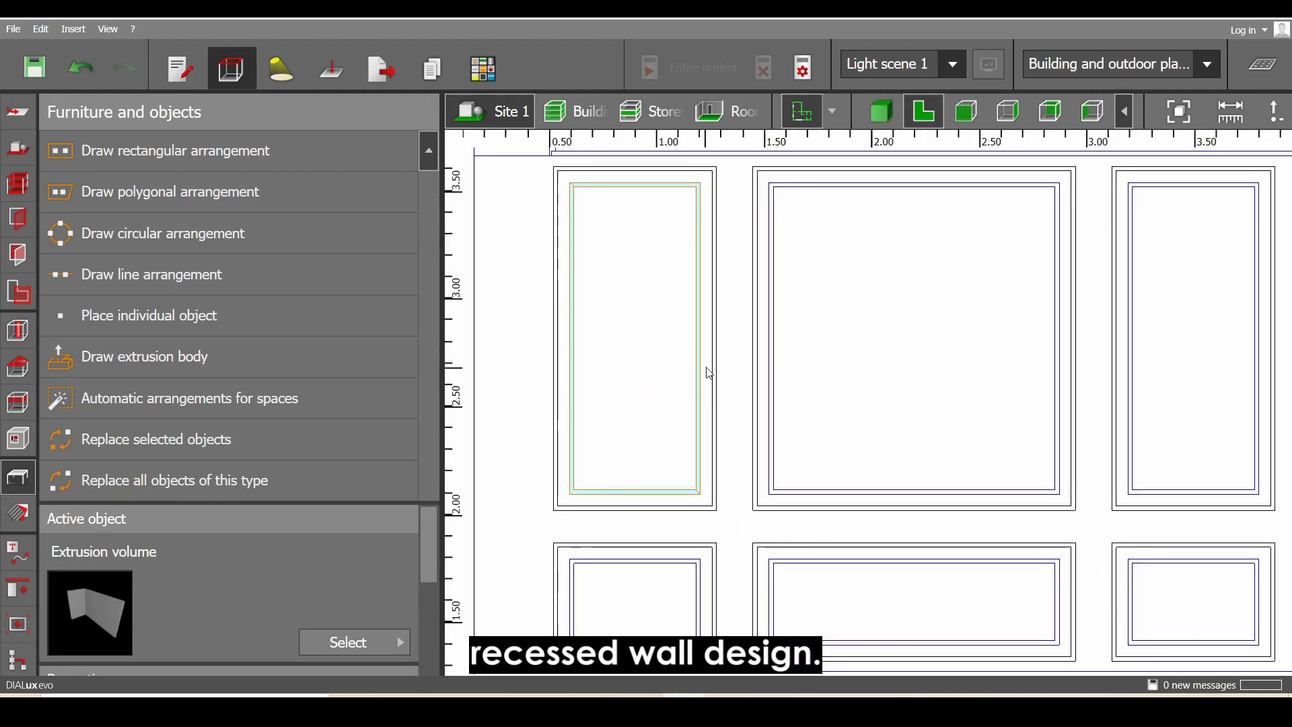
pyautogui.scroll(-2, 706, 378)
pyautogui.click(709, 385)
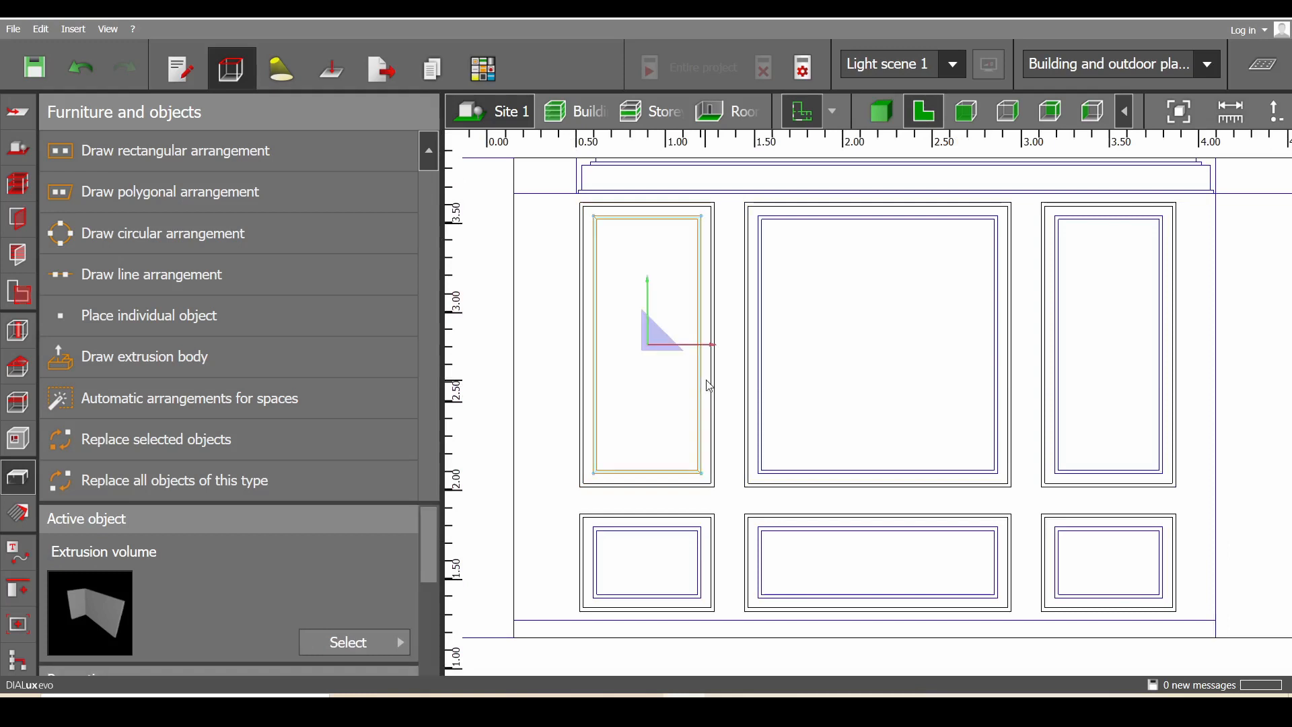
pyautogui.moveTo(709, 383); pyautogui.dragTo(1112, 344)
pyautogui.moveTo(1113, 344); pyautogui.dragTo(1092, 352, button='middle')
pyautogui.keyDown('ctrl'); pyautogui.moveTo(1090, 353); pyautogui.dragTo(796, 353); pyautogui.keyUp('ctrl')
# Edit the polygon of the middle panel's upper-right frame half, moving its right-side vertices onto the drawn frame's right edge
pyautogui.rightClick(847, 294)
pyautogui.click(875, 355)
pyautogui.scroll(4, 814, 363)
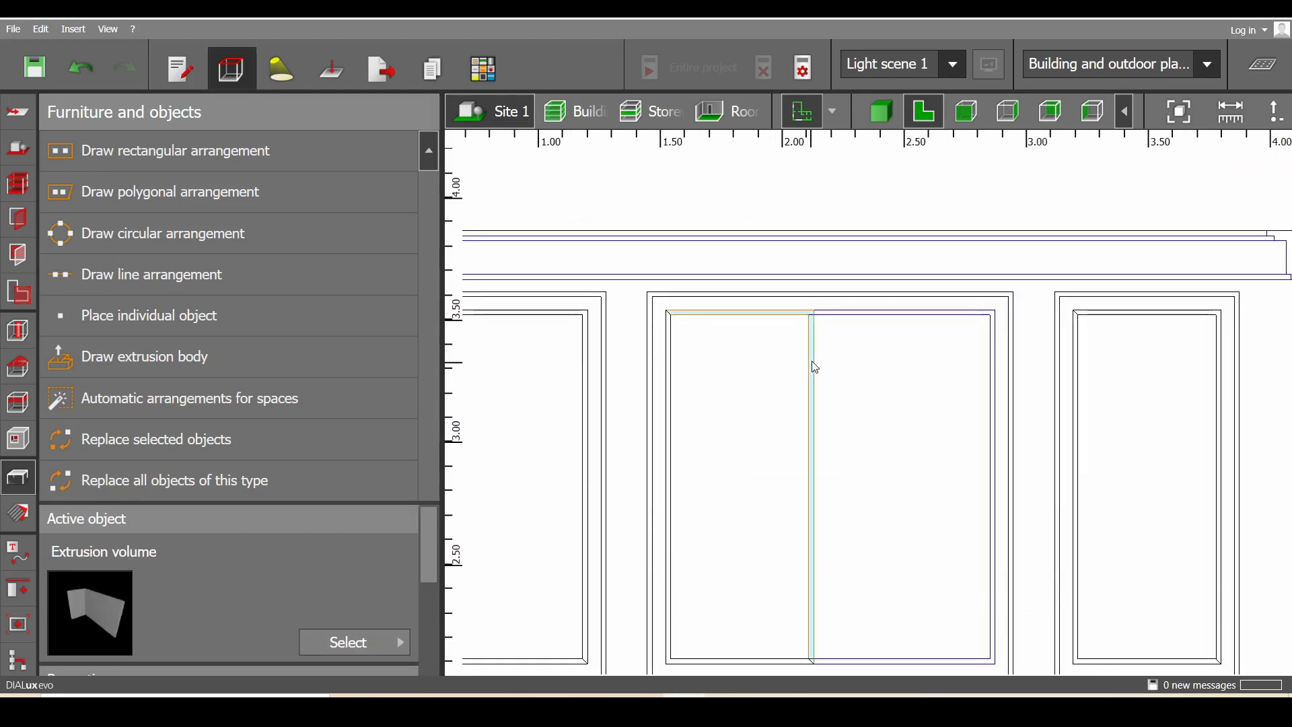
pyautogui.moveTo(712, 316); pyautogui.dragTo(1026, 315)
pyautogui.scroll(-2, 1026, 318)
pyautogui.moveTo(1026, 317); pyautogui.dragTo(965, 180, button='middle')
pyautogui.moveTo(751, 582); pyautogui.dragTo(704, 556)
pyautogui.moveTo(756, 587); pyautogui.dragTo(966, 587)
pyautogui.moveTo(704, 556); pyautogui.dragTo(960, 581)
pyautogui.scroll(2, 750, 183)
pyautogui.moveTo(750, 184); pyautogui.dragTo(708, 317, button='middle')
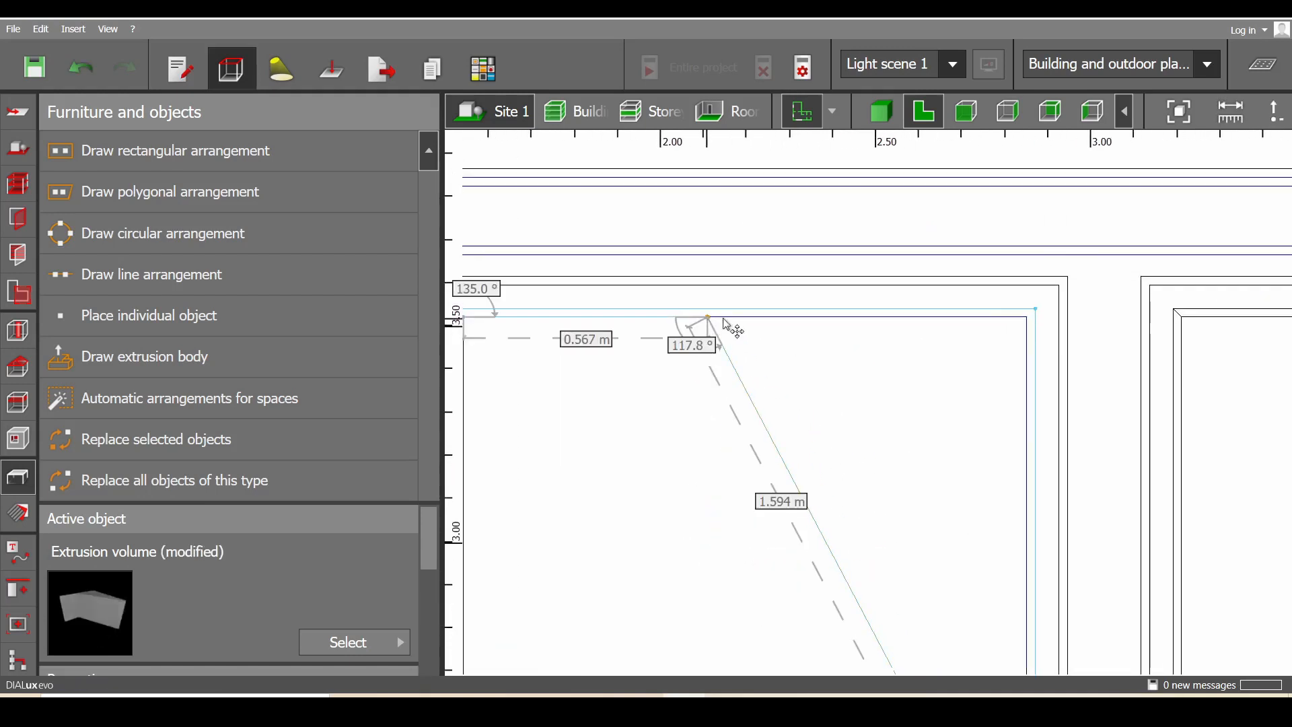
pyautogui.moveTo(708, 317); pyautogui.dragTo(1034, 317)
# Stretch the large middle panel's lower-left frame half by moving its end vertices to the drawn frame's lower right corner
pyautogui.scroll(-2, 941, 441)
pyautogui.moveTo(935, 482); pyautogui.dragTo(955, 254, button='middle')
pyautogui.scroll(1, 808, 548)
pyautogui.click(799, 557)
pyautogui.rightClick(798, 558)
pyautogui.click(826, 327)
pyautogui.moveTo(876, 482); pyautogui.dragTo(756, 349, button='middle')
pyautogui.scroll(2, 707, 386)
pyautogui.moveTo(688, 441); pyautogui.dragTo(1048, 432)
pyautogui.scroll(-2, 944, 445)
pyautogui.scroll(-3, 941, 446)
pyautogui.moveTo(941, 446); pyautogui.dragTo(1094, 400, button='middle')
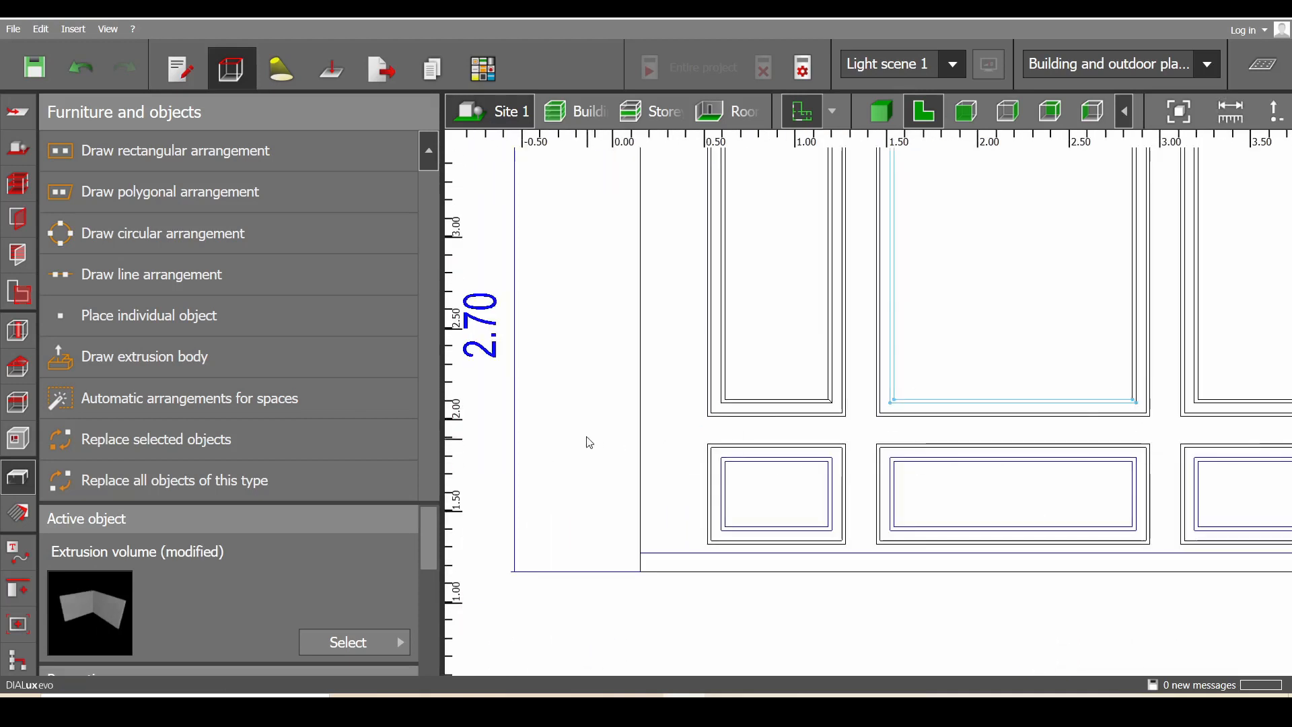
# Start an extrusion body tracing the outer line of the lower left panel's inner frame along its upper and right sides
pyautogui.click(759, 501)
pyautogui.scroll(4, 780, 441)
pyautogui.moveTo(761, 478); pyautogui.dragTo(780, 370, button='middle')
pyautogui.scroll(1, 779, 369)
pyautogui.scroll(2, 781, 375)
pyautogui.moveTo(779, 424); pyautogui.dragTo(776, 386, button='middle')
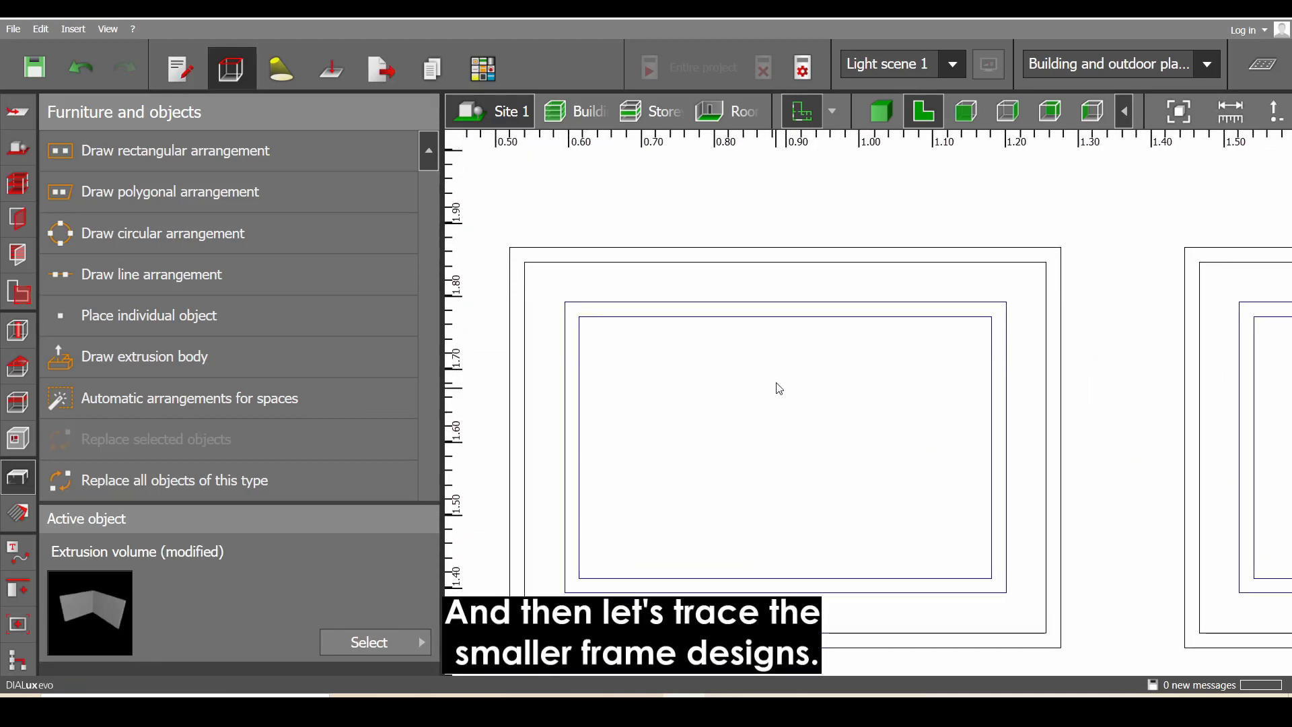
pyautogui.click(145, 356)
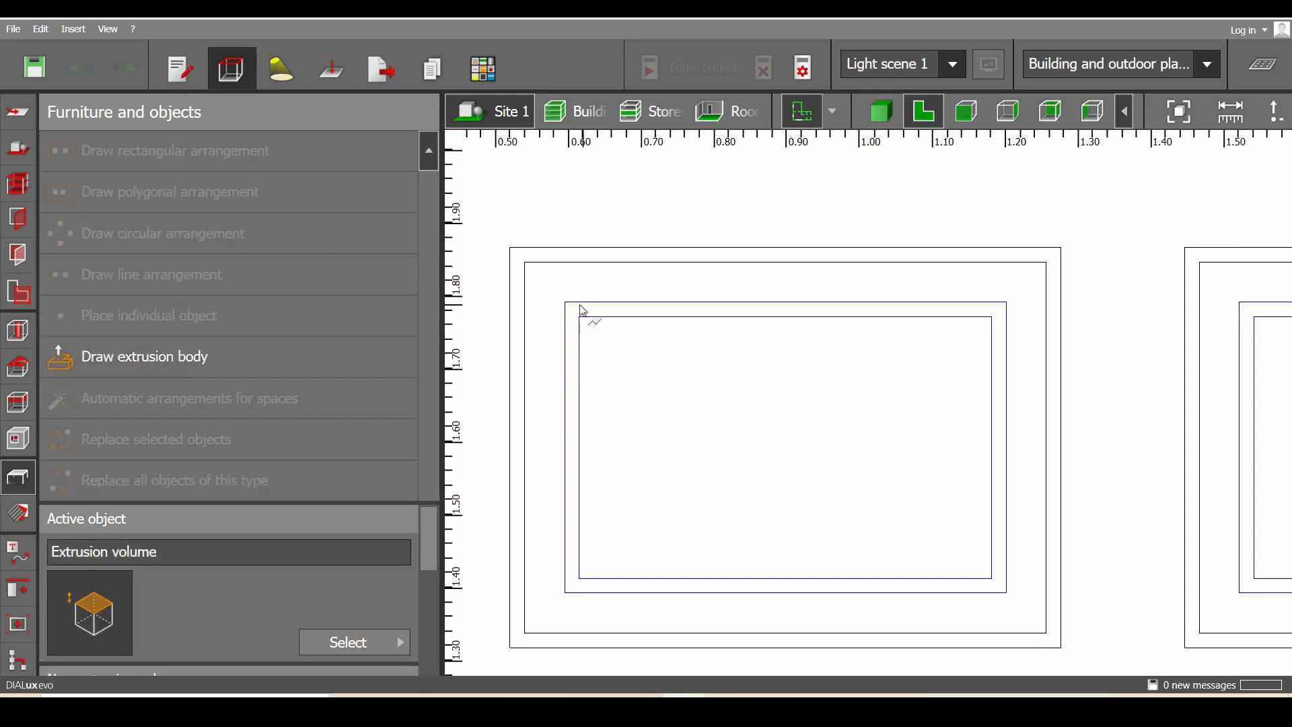
pyautogui.click(566, 303)
pyautogui.click(1006, 302)
pyautogui.click(1006, 592)
# Trace back along the small frame's inner line to its upper left corner and close the extrusion body's outline
pyautogui.click(991, 579)
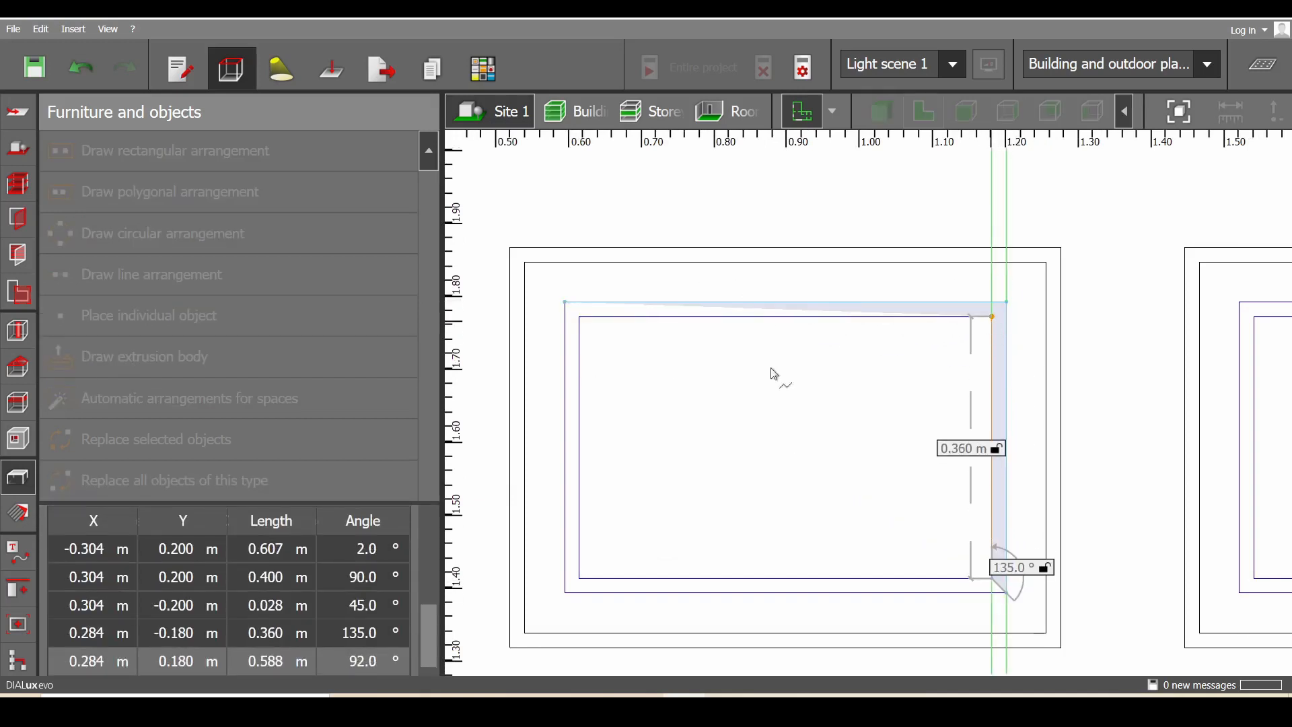
pyautogui.click(991, 316)
pyautogui.click(579, 316)
pyautogui.rightClick(571, 317)
pyautogui.click(590, 330)
# Set the small frame body's height to 0.01 m
pyautogui.scroll(-5, 434, 558)
pyautogui.click(316, 646)
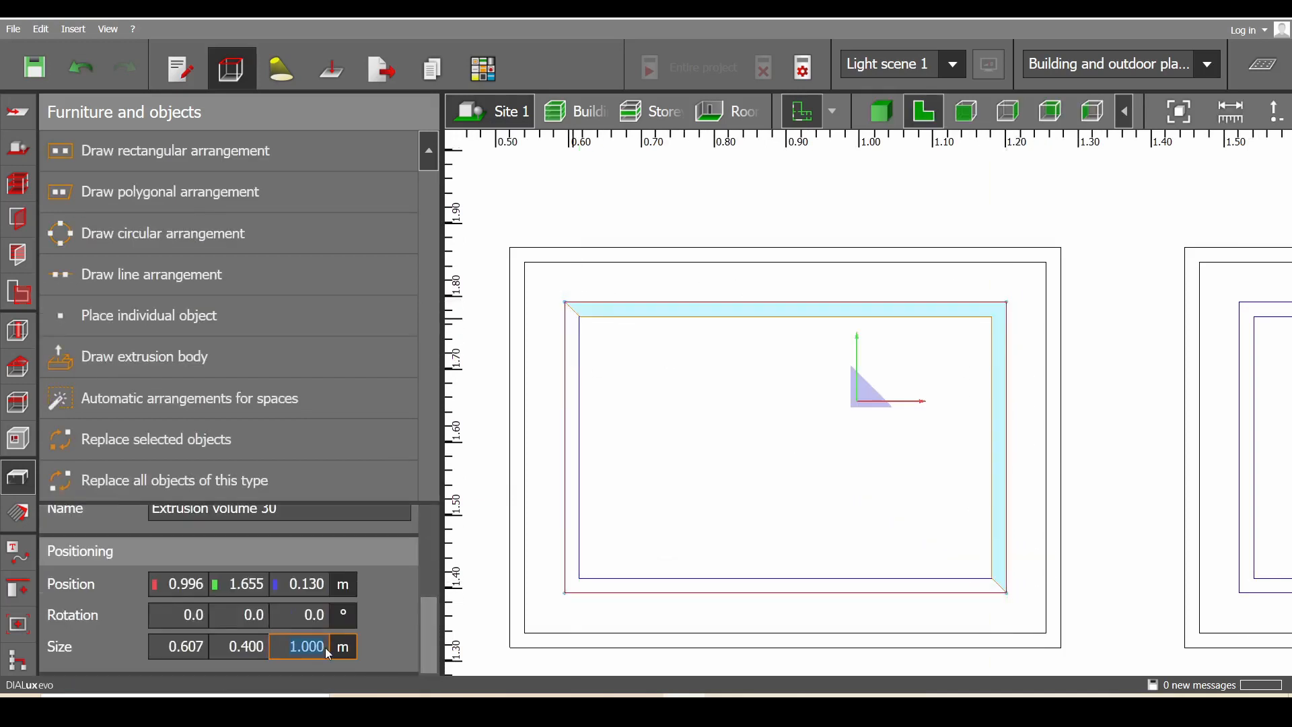
pyautogui.write('.01')
pyautogui.press('Return')
# Duplicate the small frame body in place and rotate the copy 180° about the Z axis to complete the frame
pyautogui.scroll(-2, 748, 471)
pyautogui.click(320, 617)
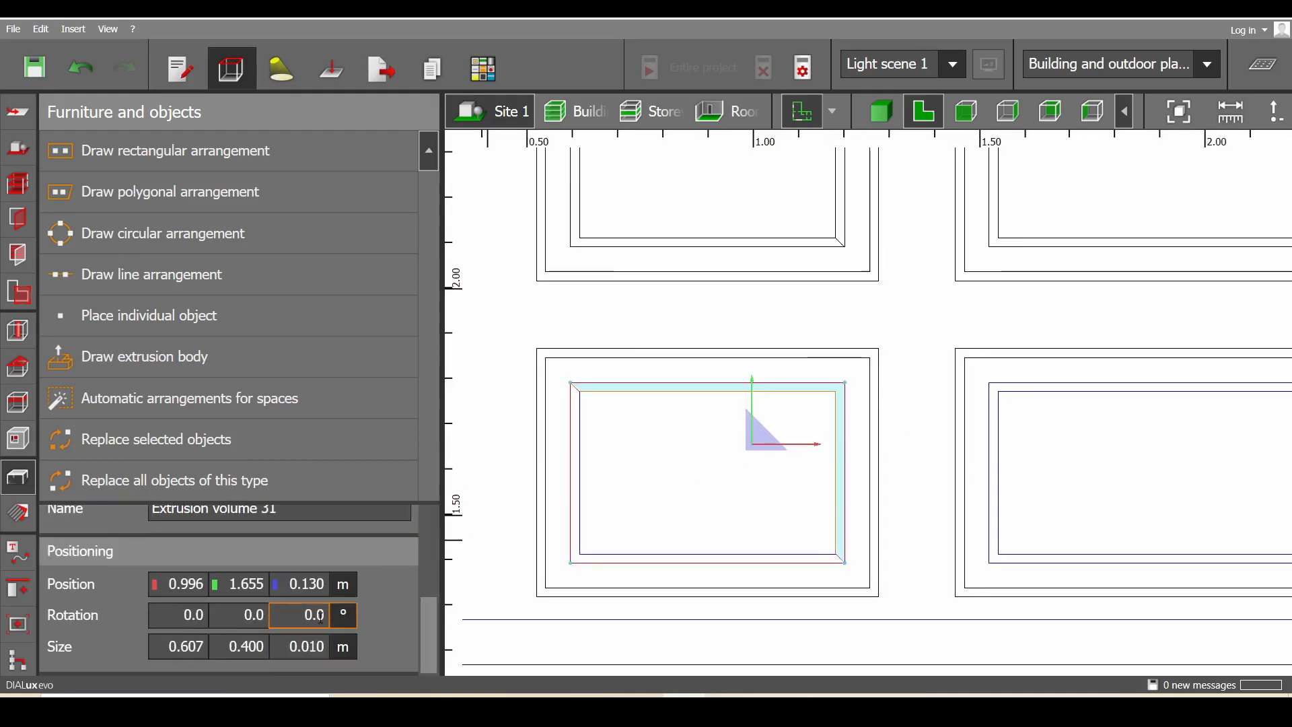
pyautogui.press('Return')
pyautogui.moveTo(744, 459); pyautogui.dragTo(850, 404, button='middle')
pyautogui.scroll(3, 855, 399)
# Select both halves of the small frame and copy them onto the lower right and lower middle panels
pyautogui.moveTo(870, 386); pyautogui.dragTo(750, 468)
pyautogui.click(839, 369)
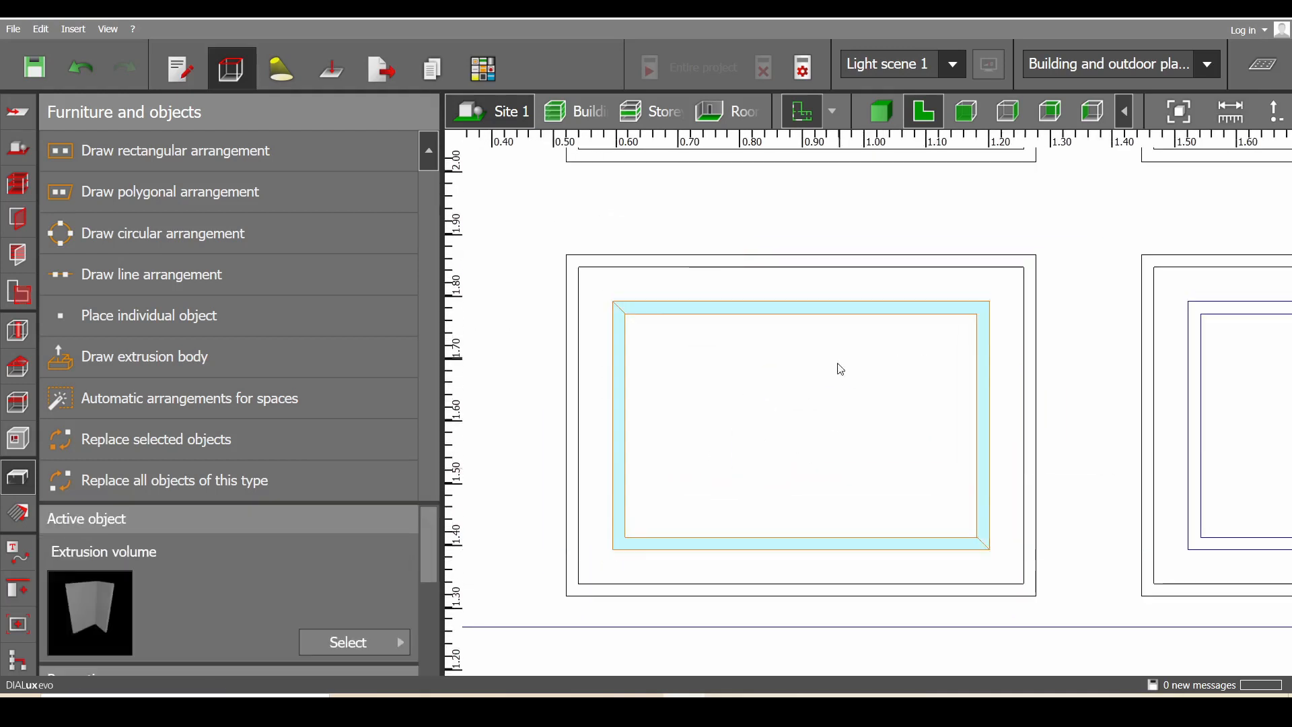
pyautogui.scroll(-6, 839, 370)
pyautogui.moveTo(944, 366); pyautogui.dragTo(710, 435, button='middle')
pyautogui.hotkey('ctrl', 'v')
pyautogui.click(1106, 455)
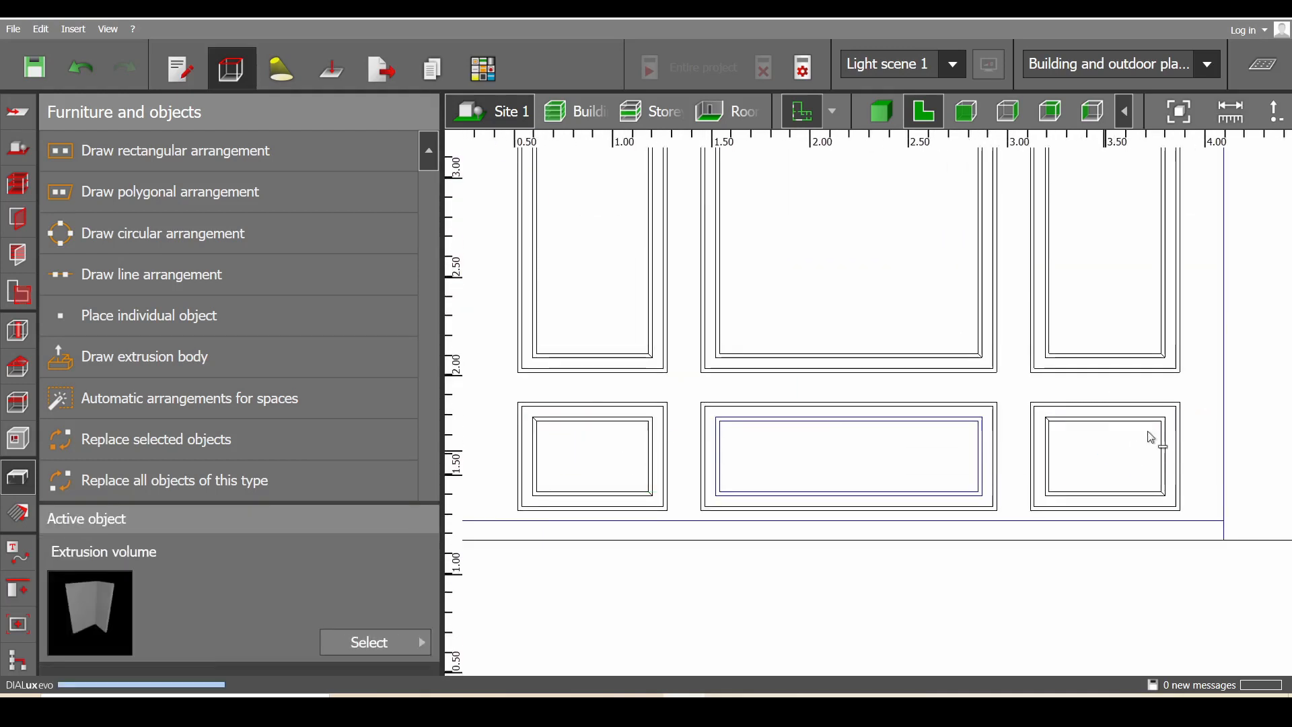
pyautogui.hotkey('ctrl', 'v')
pyautogui.click(781, 455)
# Edit the polygon of the lower middle panel's upper-right frame half, moving its right-side vertices to the drawn frame's right edge
pyautogui.scroll(5, 837, 437)
pyautogui.moveTo(838, 438); pyautogui.dragTo(725, 399, button='middle')
pyautogui.rightClick(723, 399)
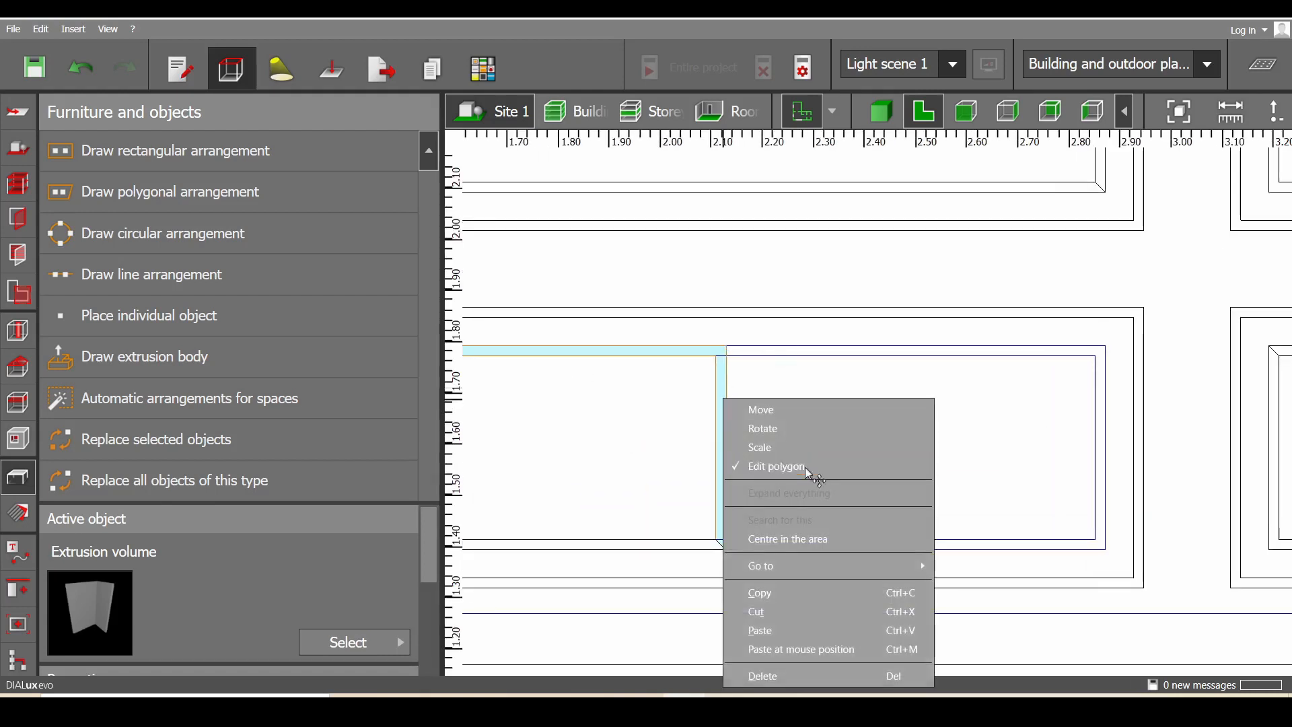
pyautogui.click(809, 469)
pyautogui.moveTo(806, 451); pyautogui.dragTo(700, 424, button='middle')
pyautogui.moveTo(620, 318); pyautogui.dragTo(1000, 318)
pyautogui.moveTo(621, 521); pyautogui.dragTo(990, 511)
pyautogui.moveTo(611, 327); pyautogui.dragTo(990, 328)
# Stretch the lower middle panel's lower-left frame half by moving its end vertices to the drawn frame's lower right corner
pyautogui.rightClick(596, 516)
pyautogui.click(665, 473)
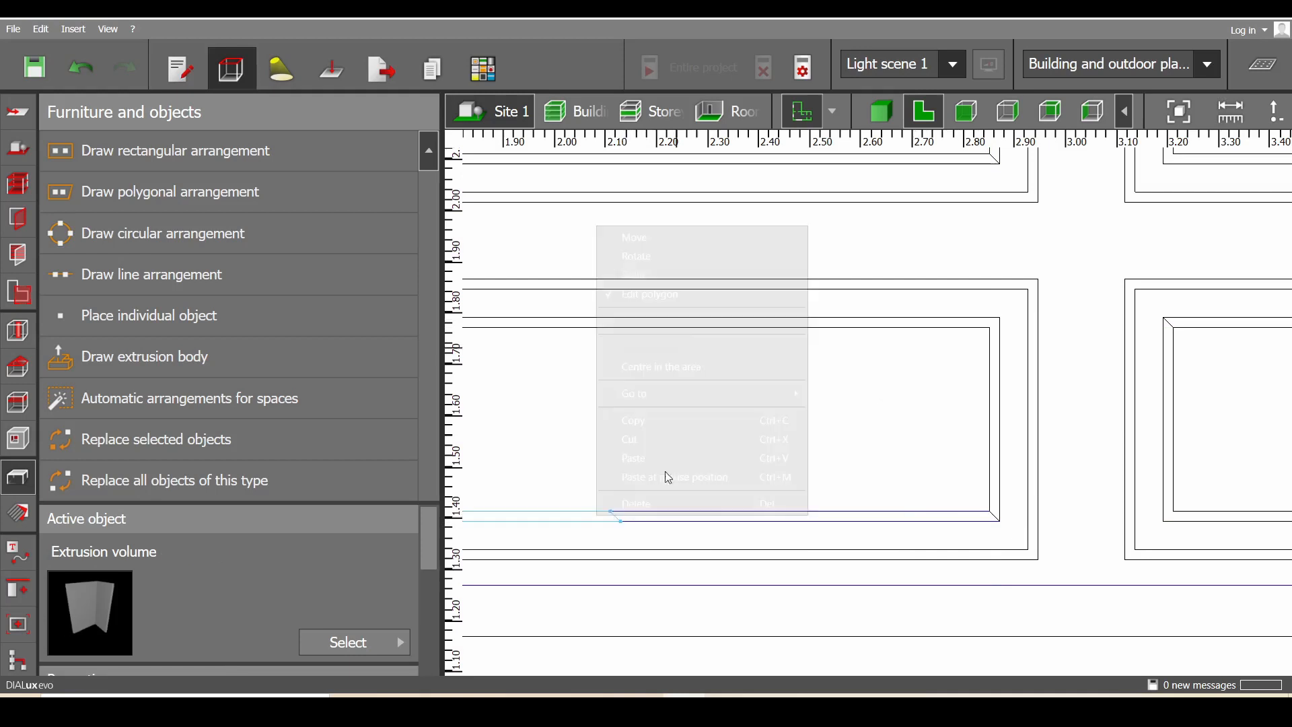
pyautogui.moveTo(620, 520); pyautogui.dragTo(990, 512)
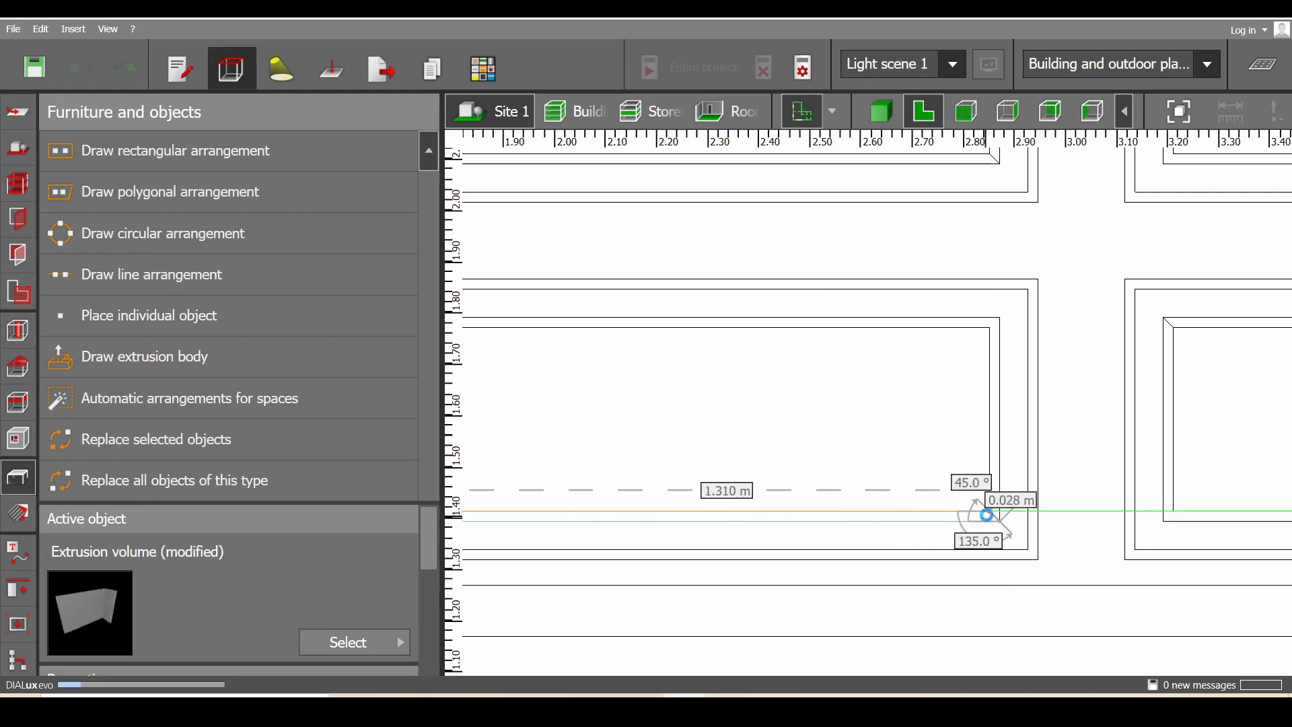
pyautogui.scroll(-5, 949, 446)
pyautogui.scroll(2, 859, 475)
pyautogui.scroll(-3, 858, 475)
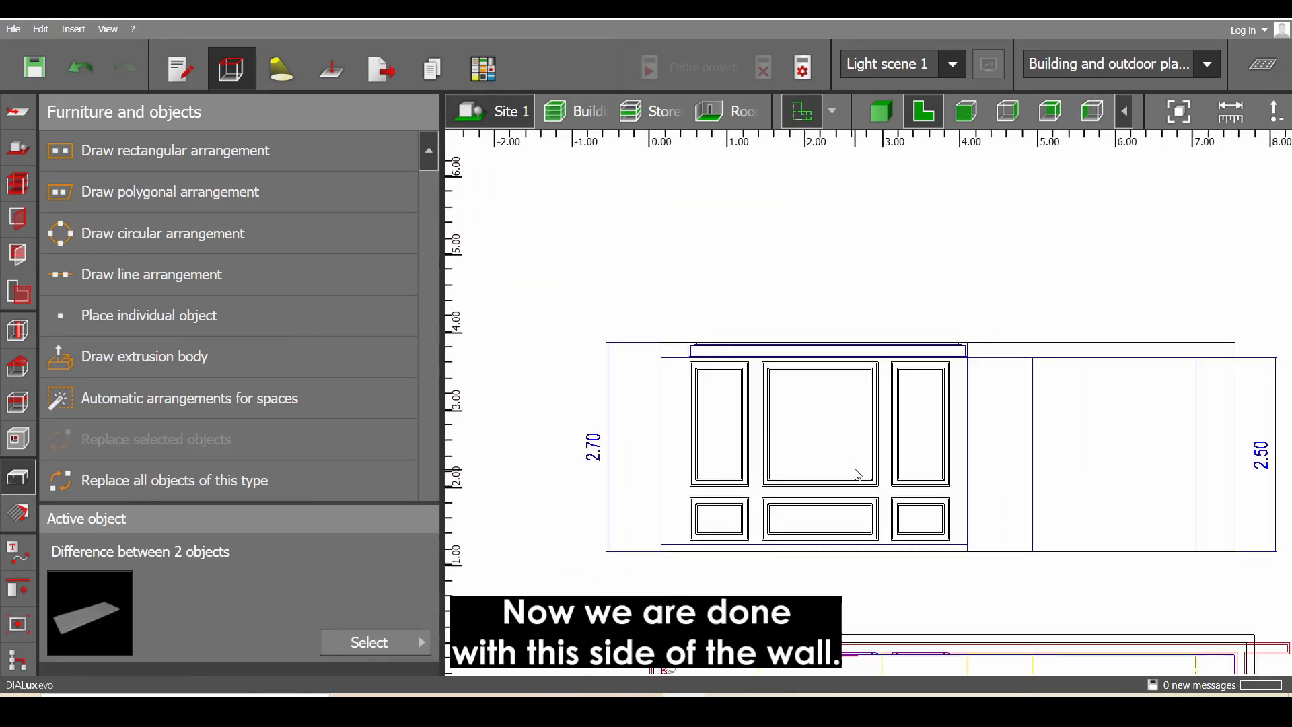
# Select the recessed wall together with all its frame bodies and combine them into a single object
pyautogui.scroll(1, 906, 445)
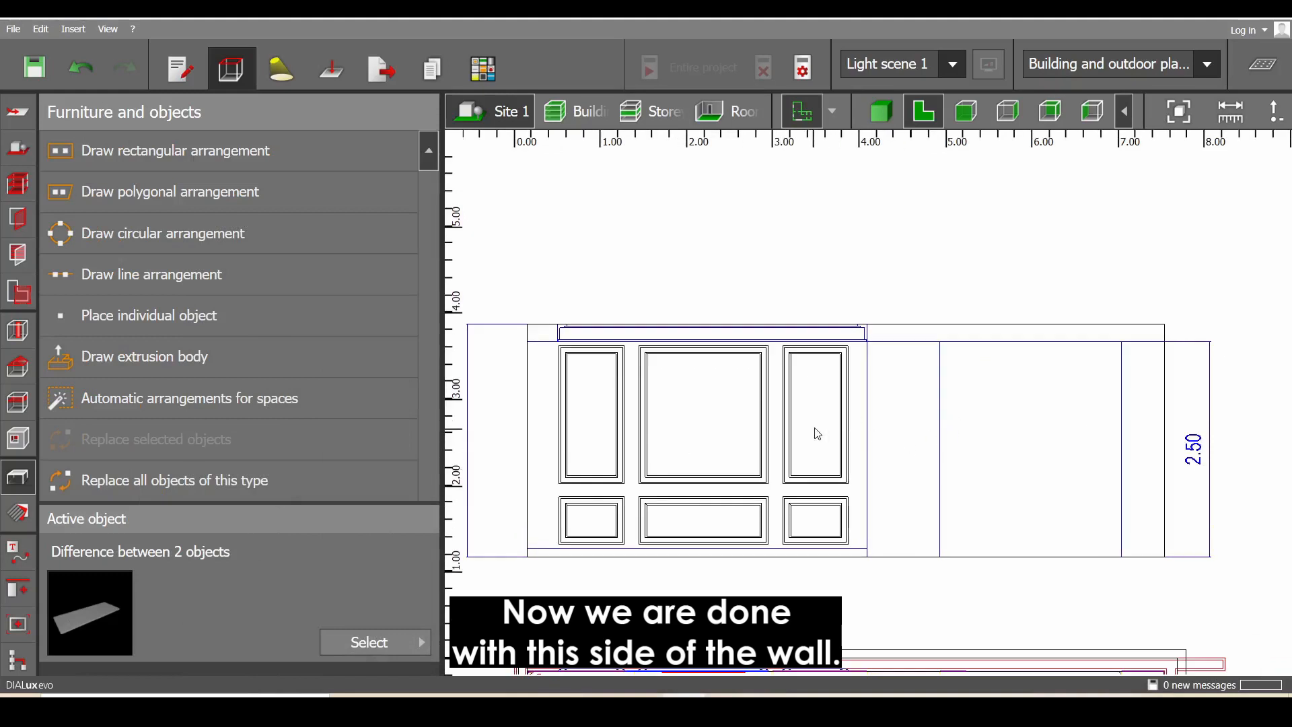
pyautogui.moveTo(1196, 591); pyautogui.dragTo(506, 296)
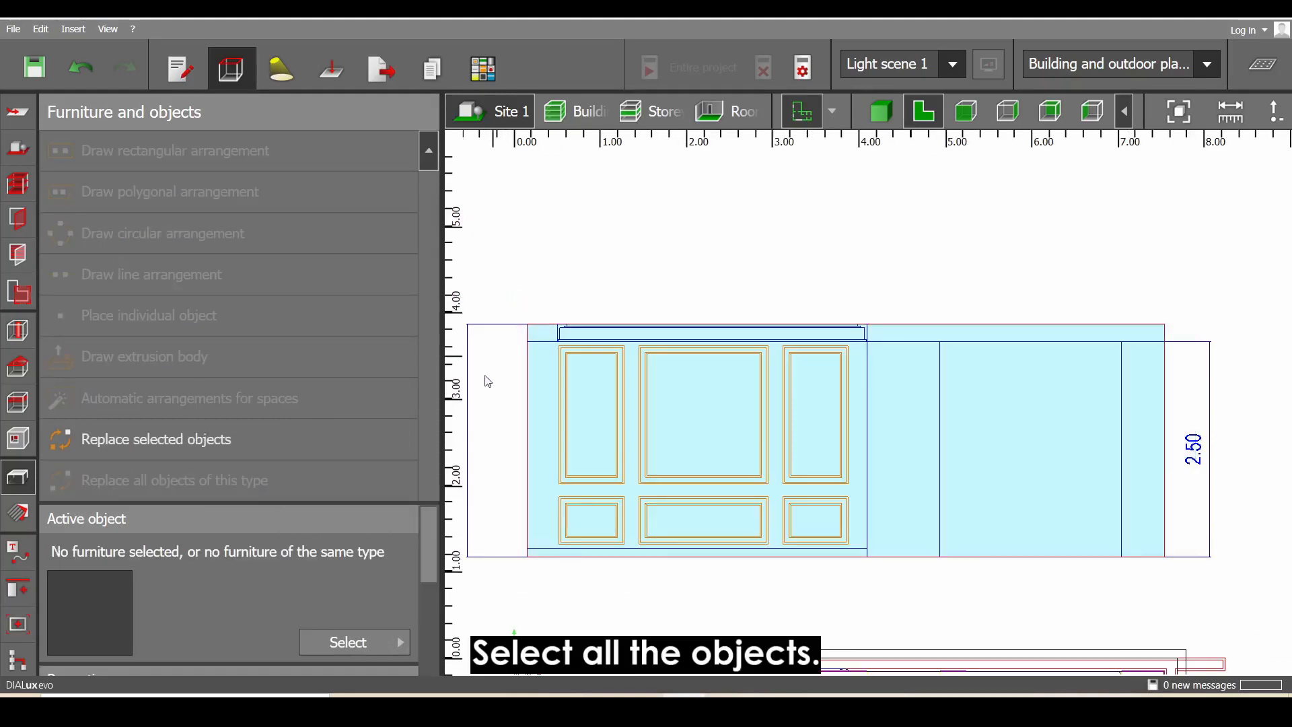
pyautogui.click(17, 591)
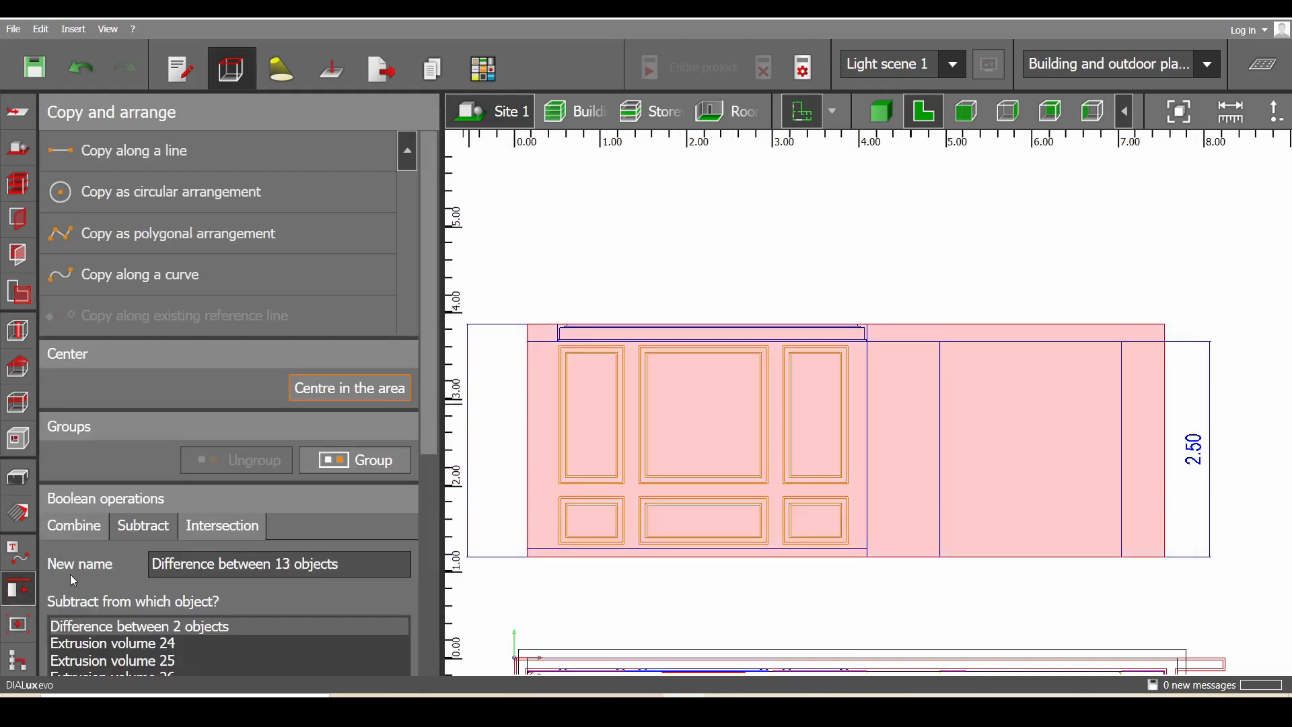
pyautogui.click(83, 527)
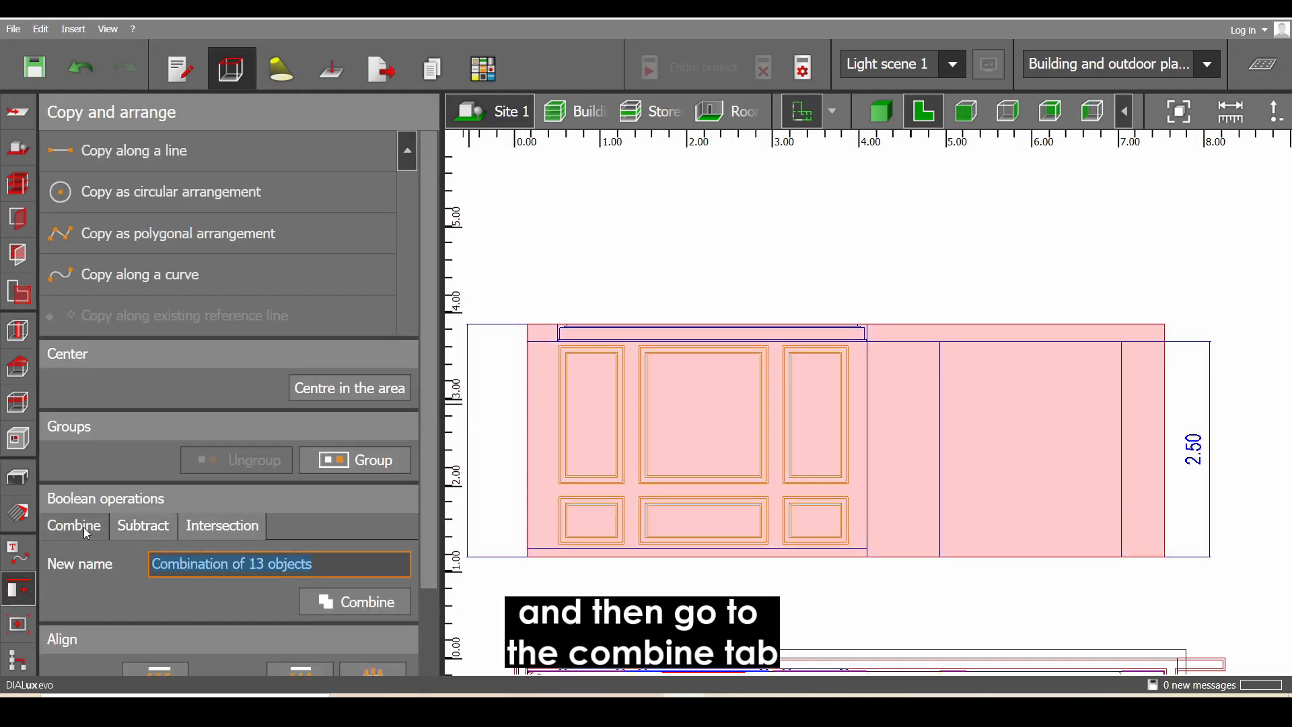
pyautogui.click(355, 601)
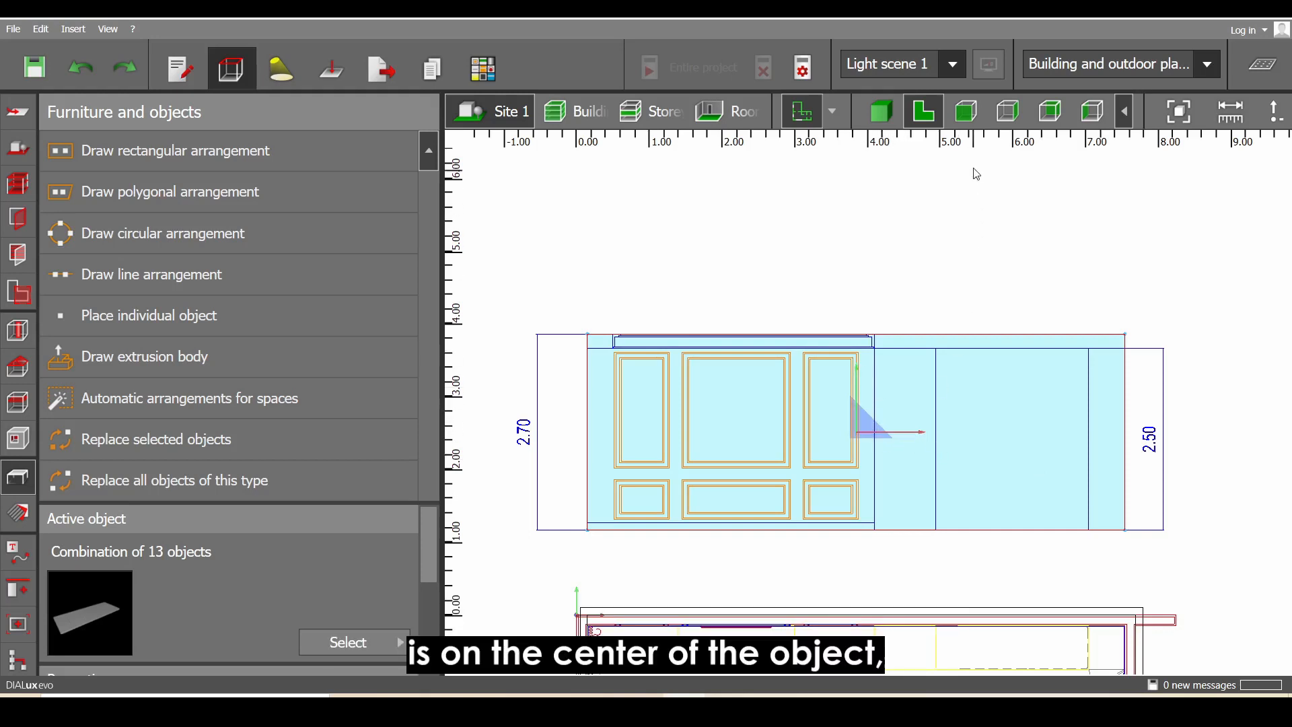
# Check the combined wall's base point in front view, rotate the wall 90° about the X axis and show it in 3D
pyautogui.click(967, 111)
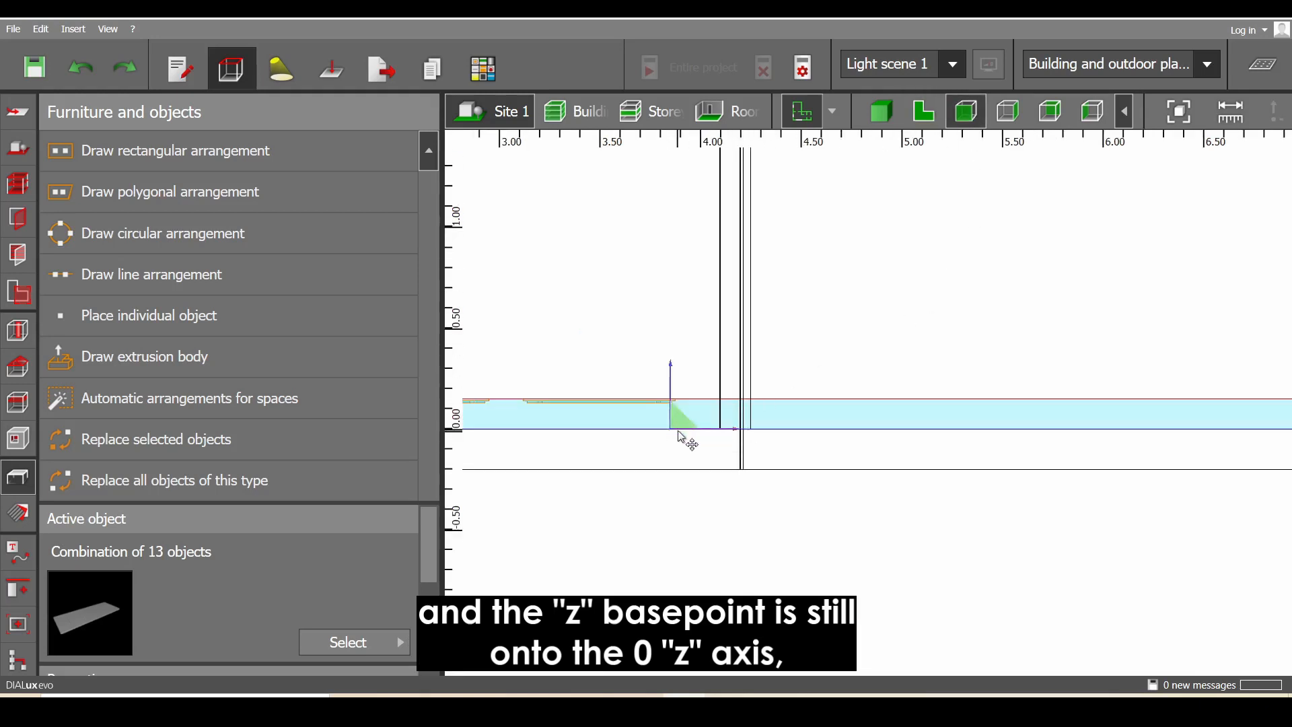
pyautogui.click(915, 118)
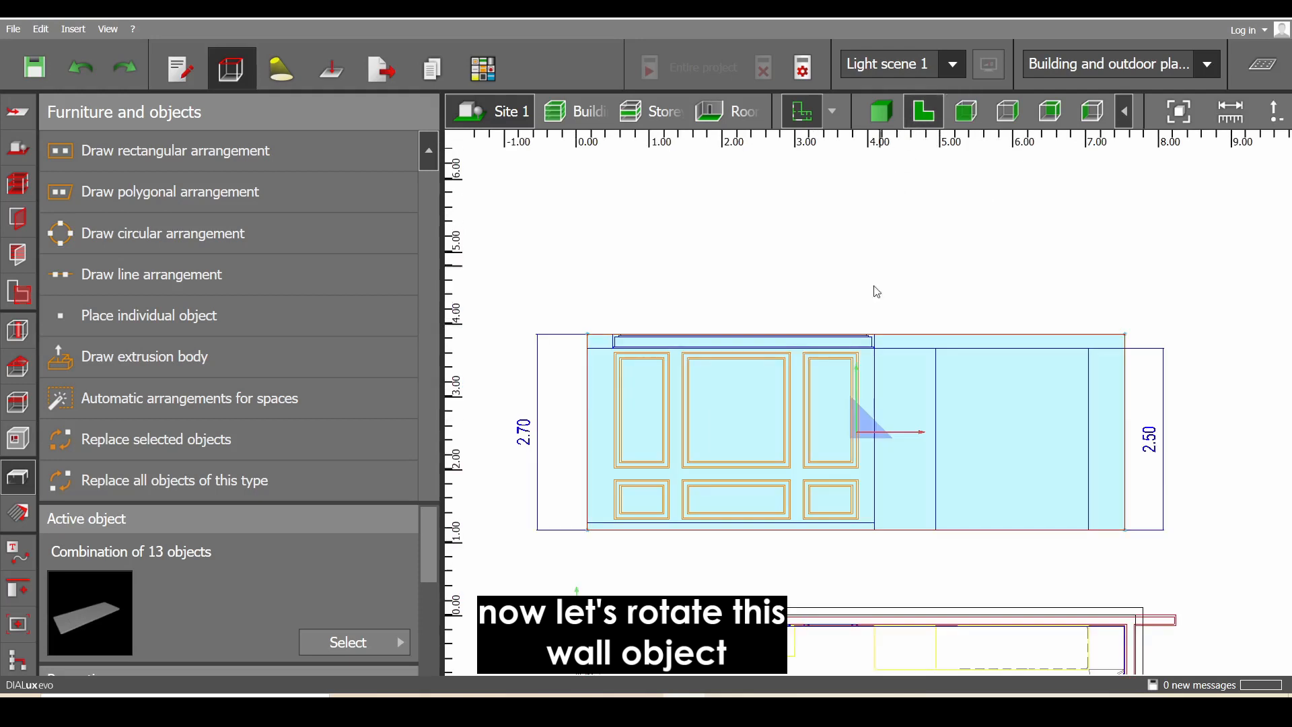
pyautogui.scroll(-3, 430, 568)
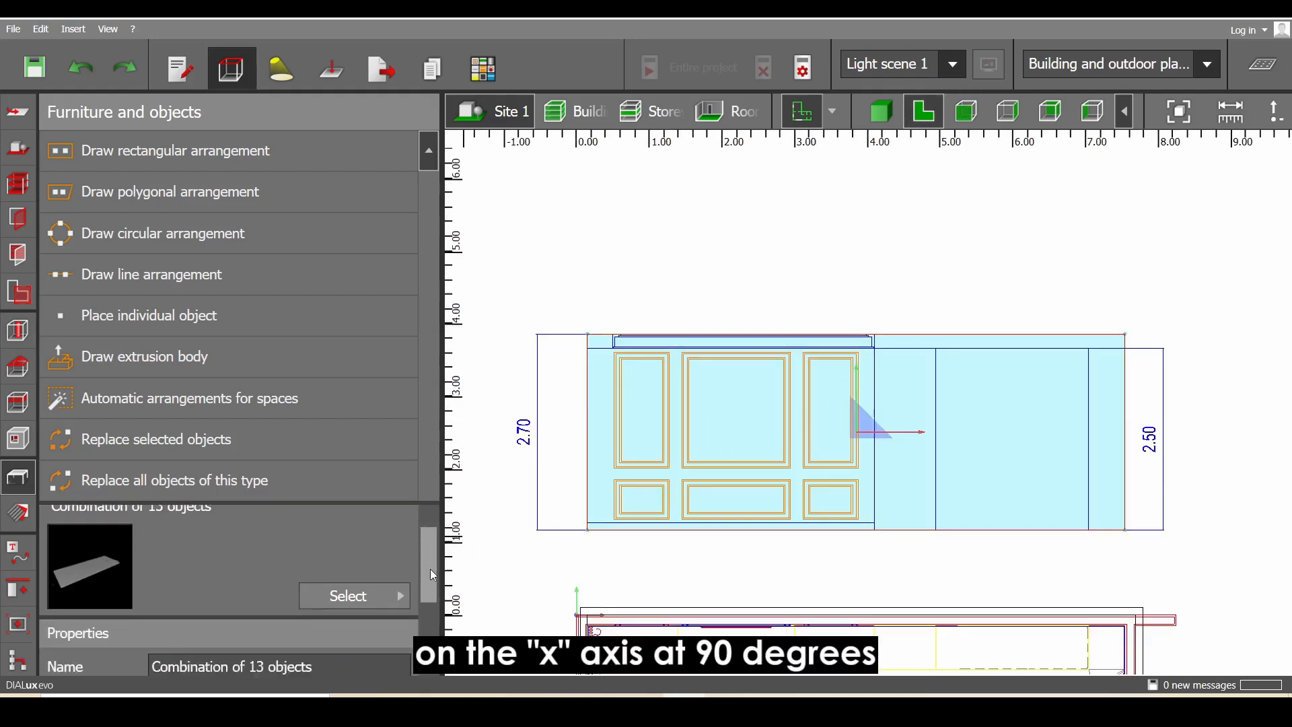
pyautogui.click(200, 614)
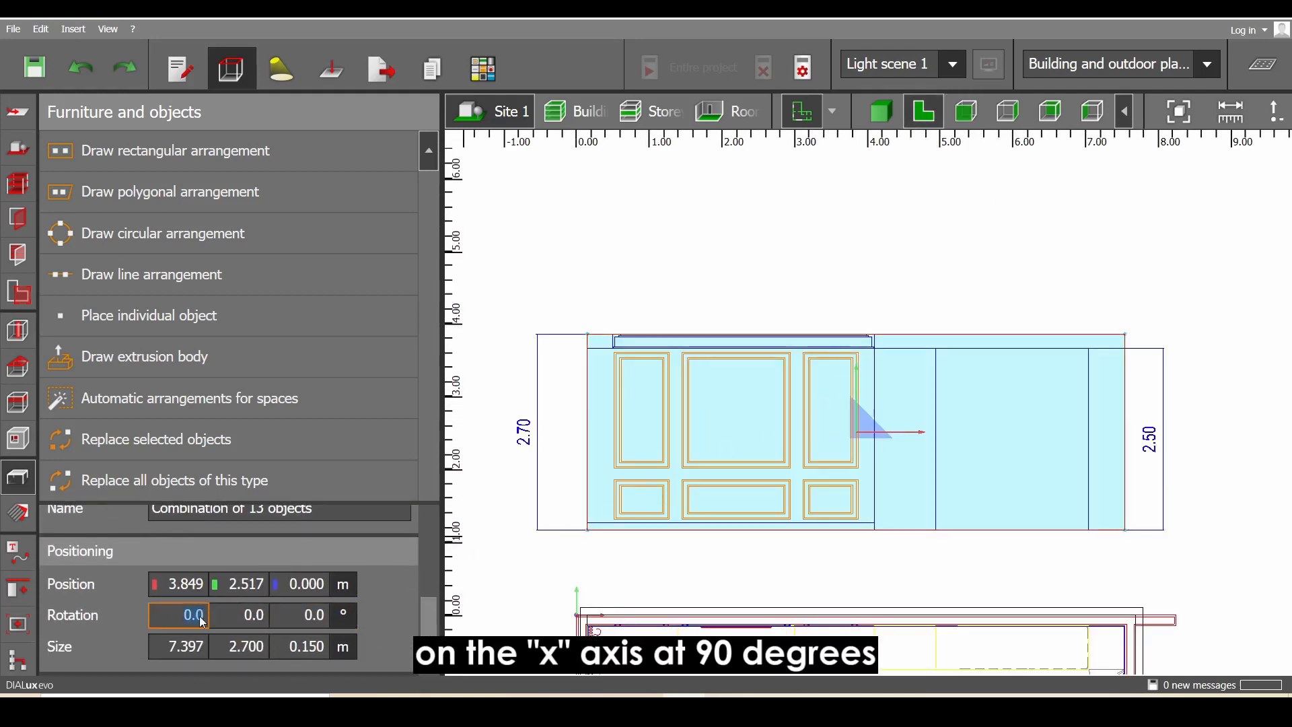
pyautogui.write('90')
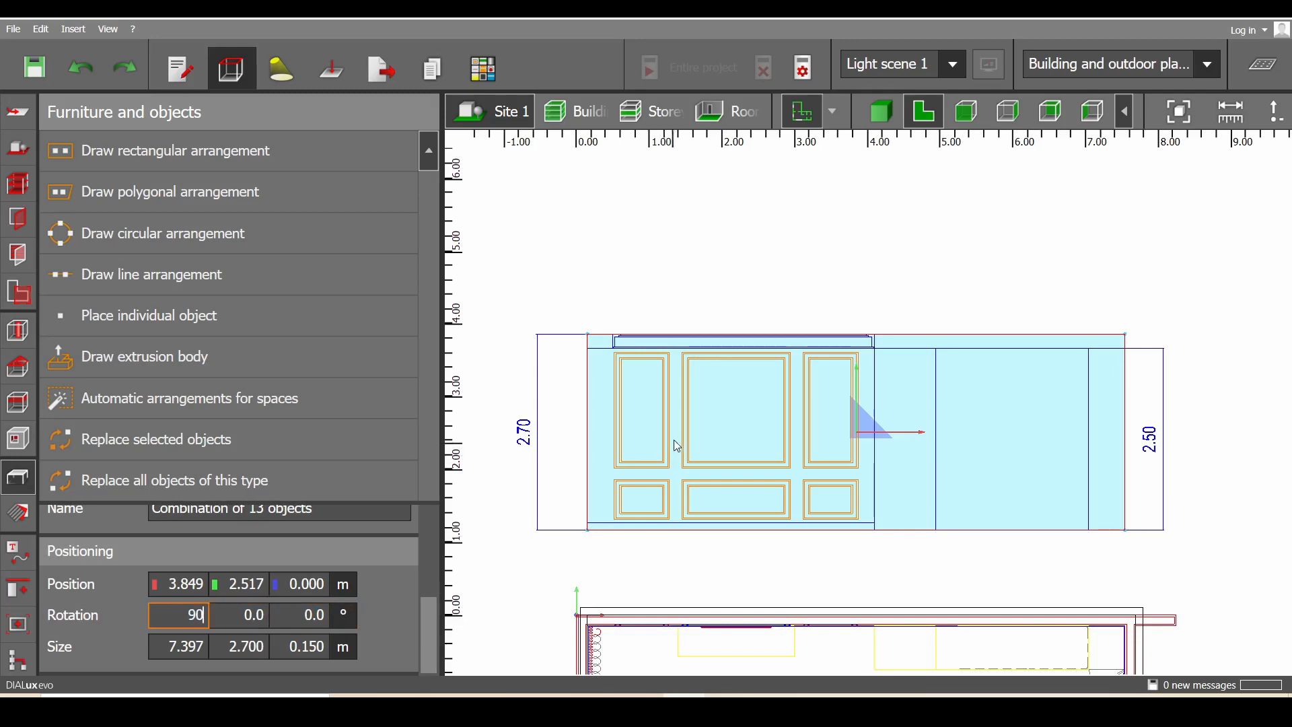
pyautogui.press('Return')
pyautogui.click(882, 113)
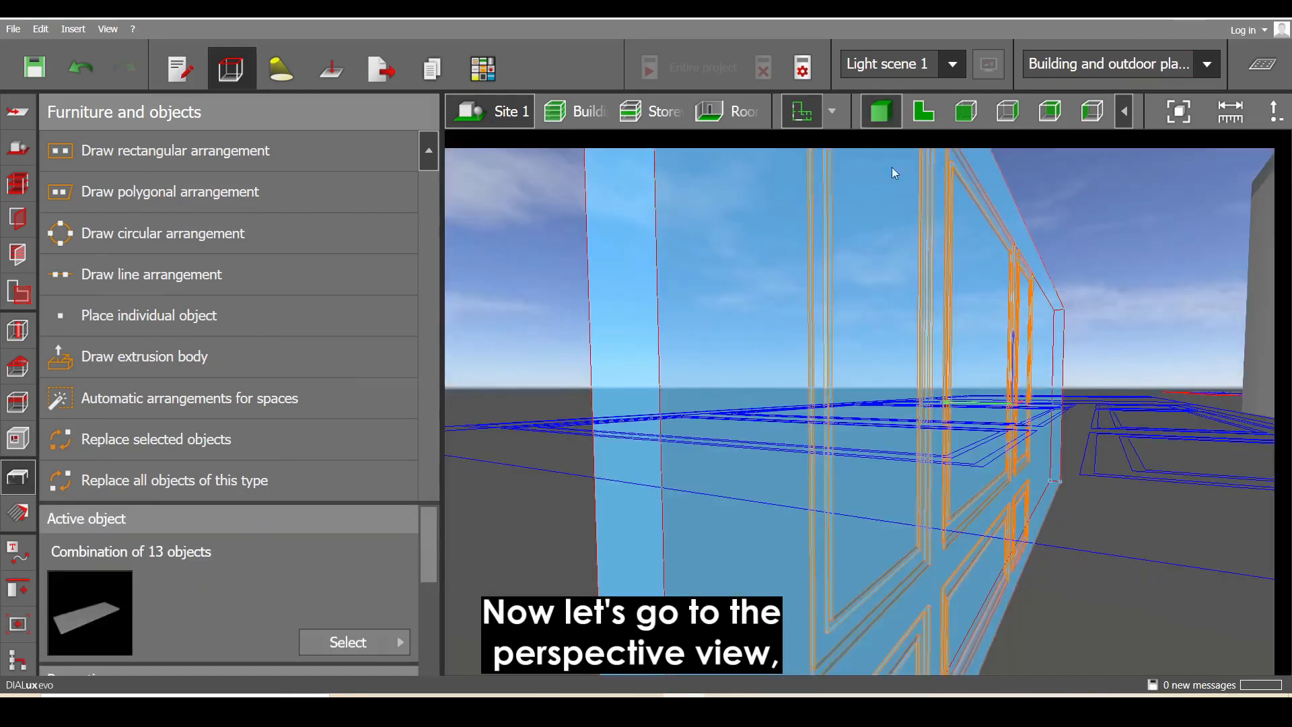
# Halve the 2.7 m wall height in the Calculator and set the combined wall's Z position to 1.35 m
pyautogui.scroll(-3, 934, 354)
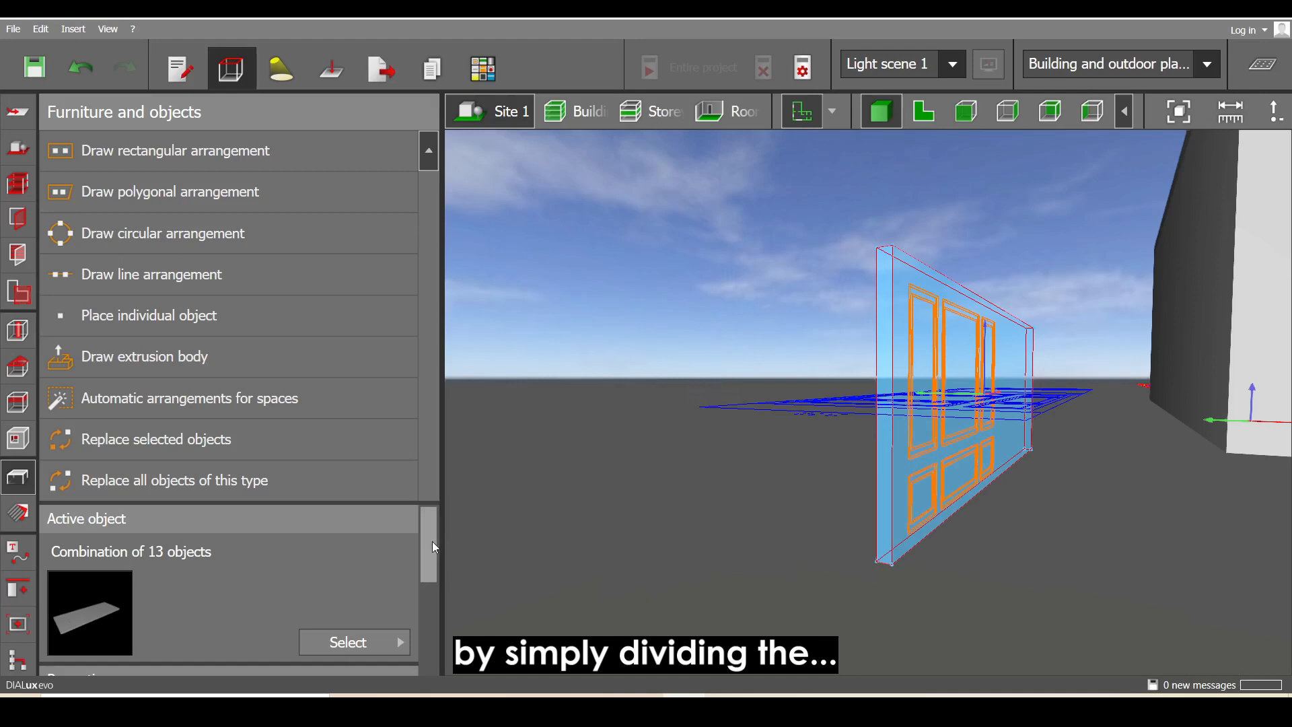
pyautogui.moveTo(432, 541); pyautogui.dragTo(428, 636)
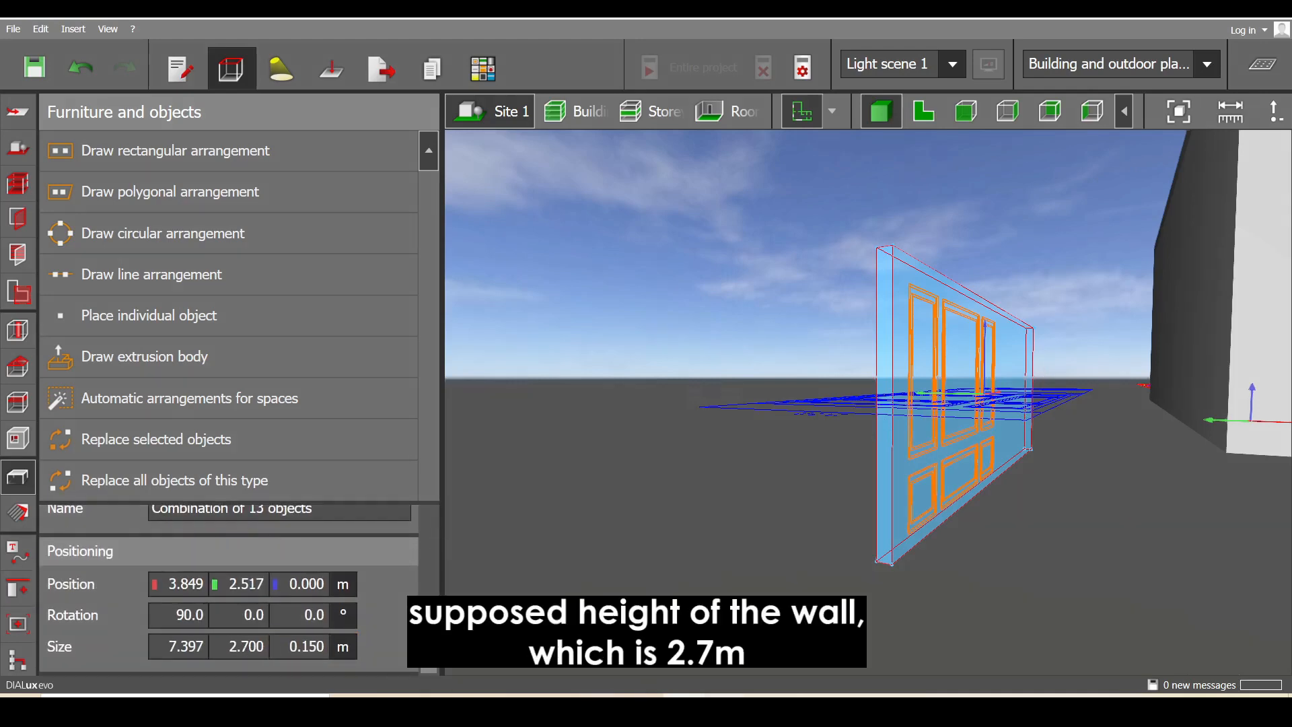
pyautogui.click(726, 705)
pyautogui.write('2.7')
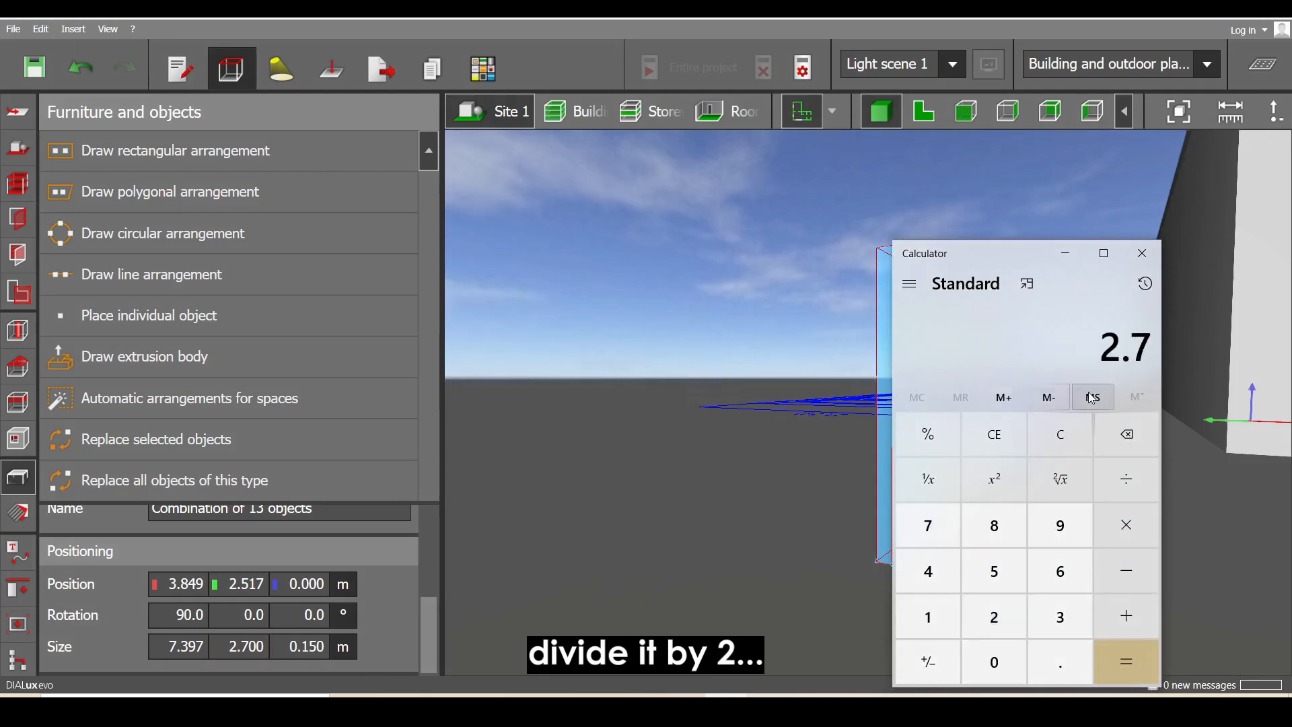
pyautogui.write('/2')
pyautogui.press('Return')
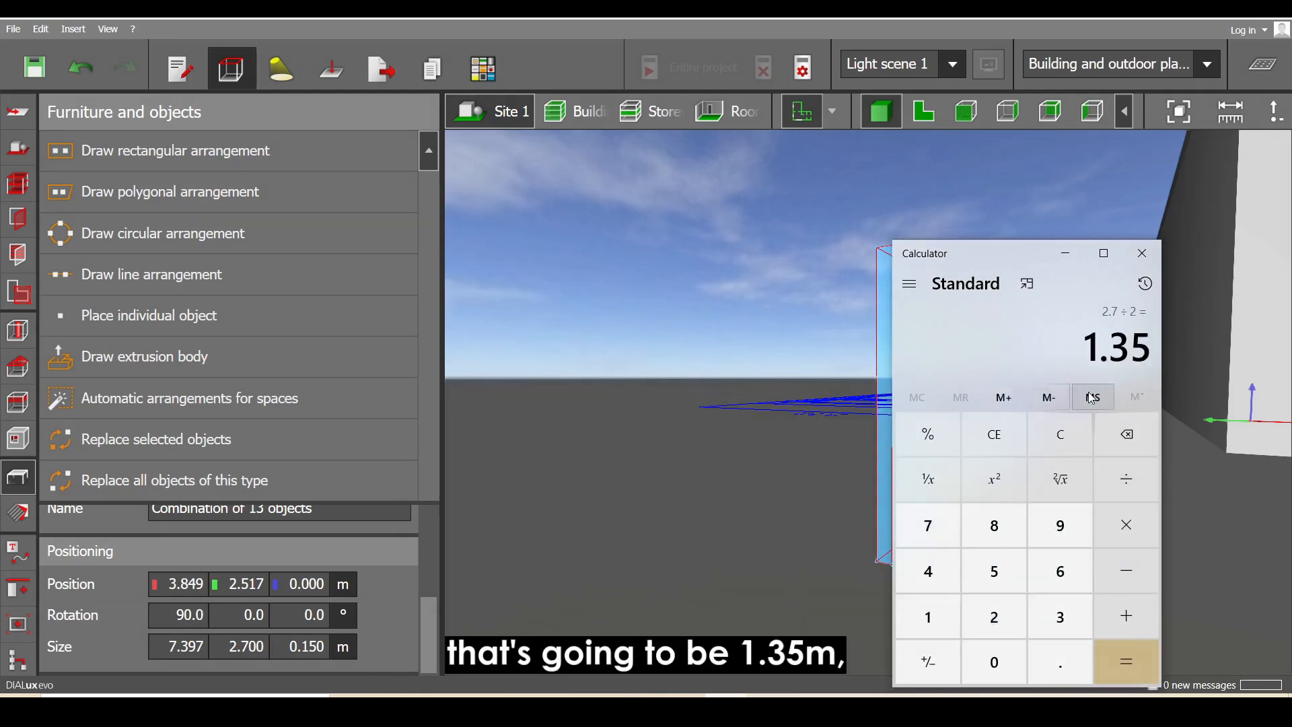
pyautogui.click(848, 368)
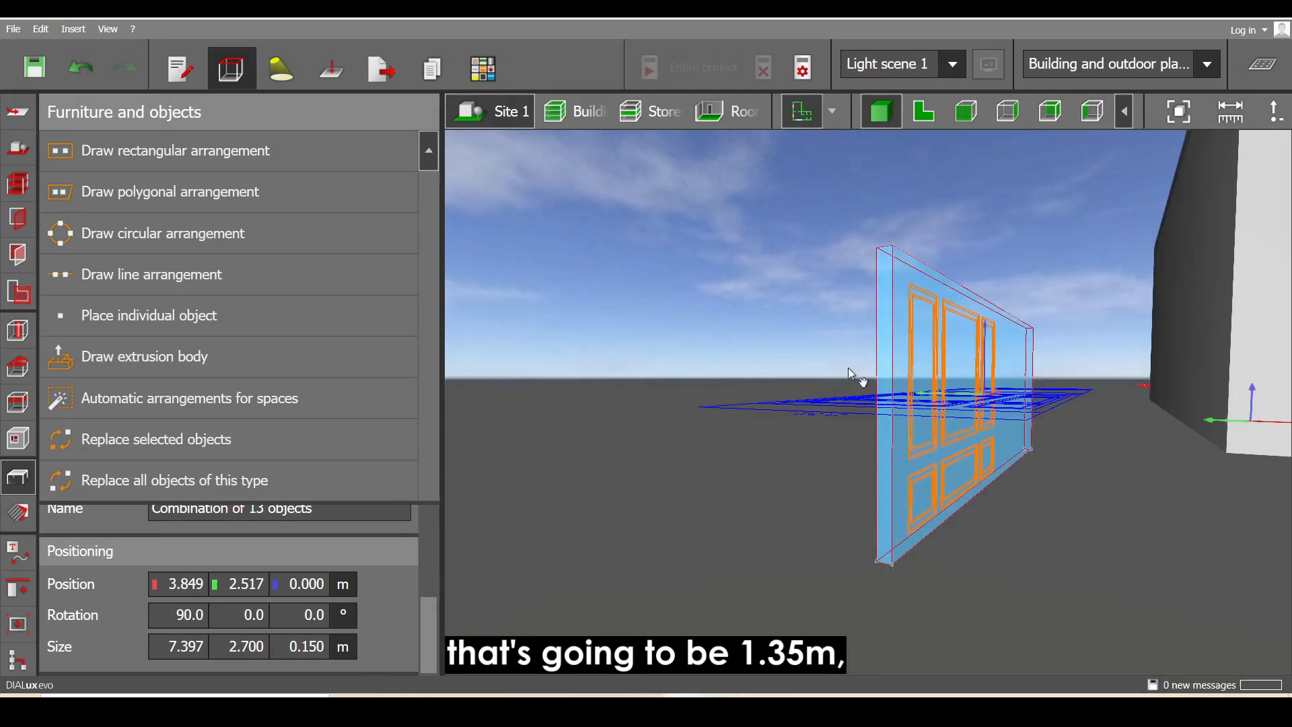
pyautogui.doubleClick(320, 584)
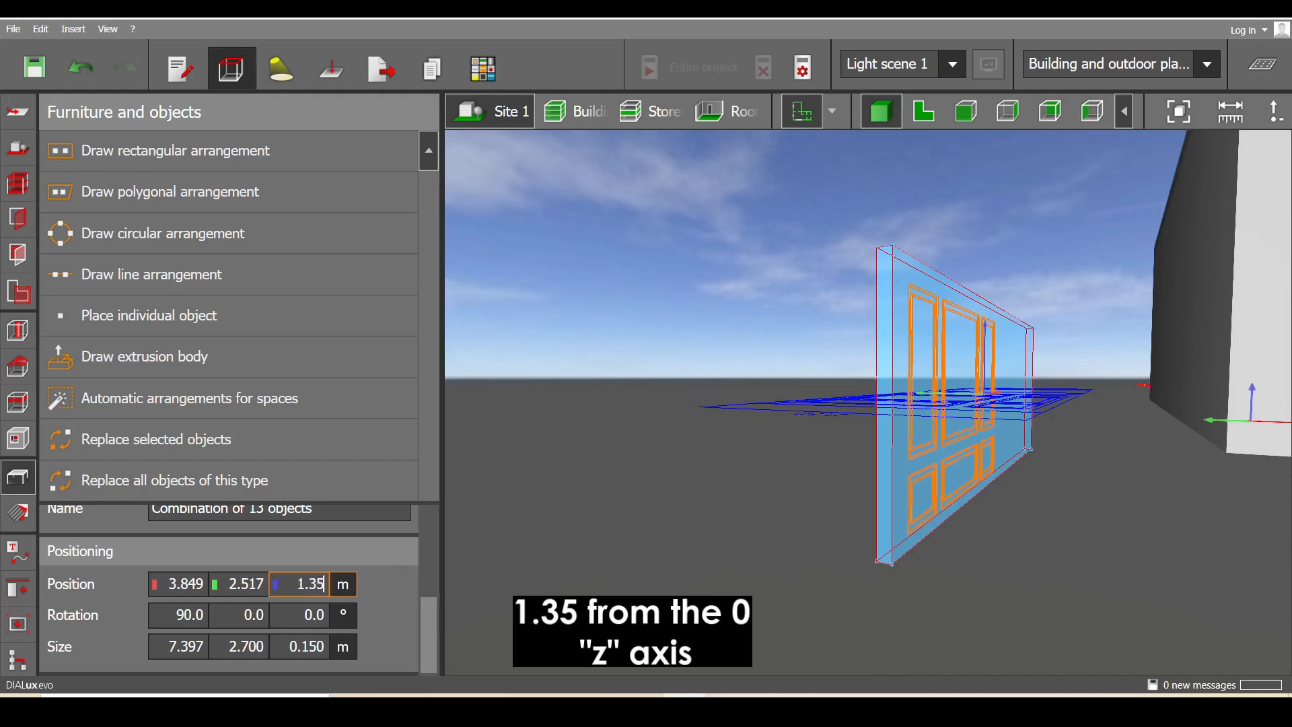
pyautogui.press('Return')
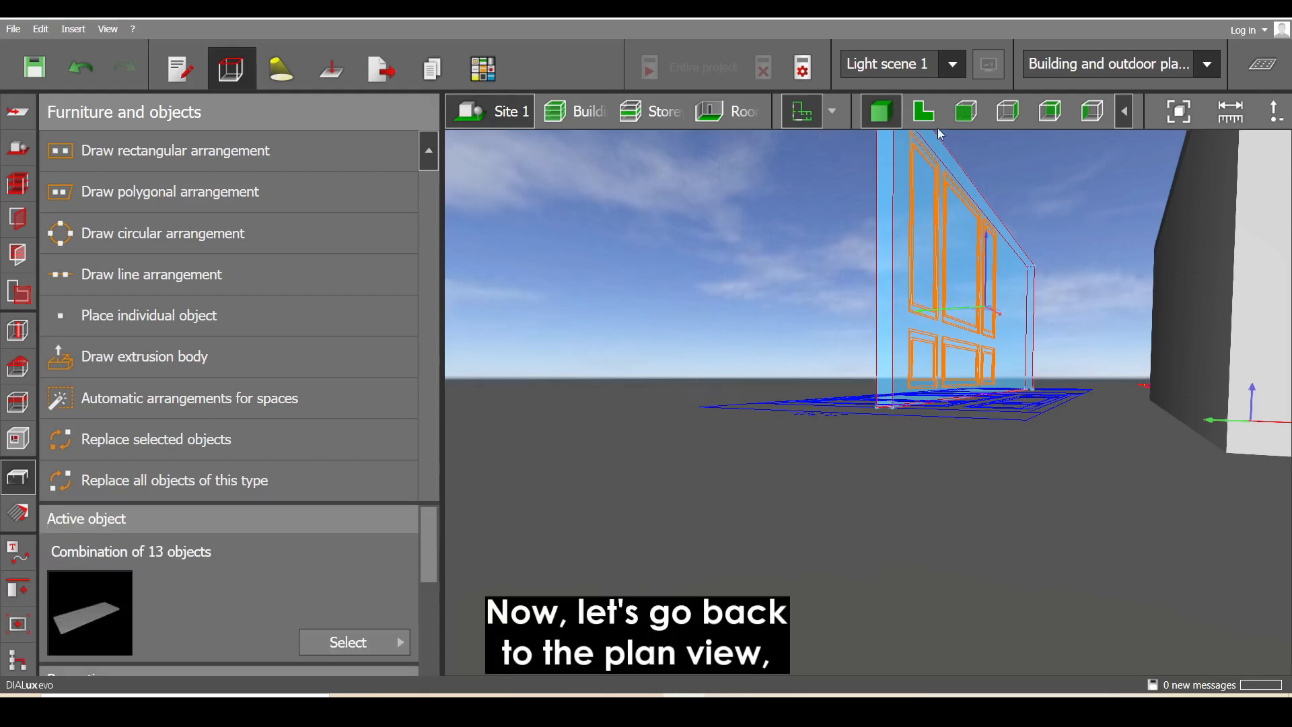
# In plan view, move the upright combined wall down onto the floor plan's upper wall line and deselect it
pyautogui.click(932, 119)
pyautogui.scroll(2, 915, 309)
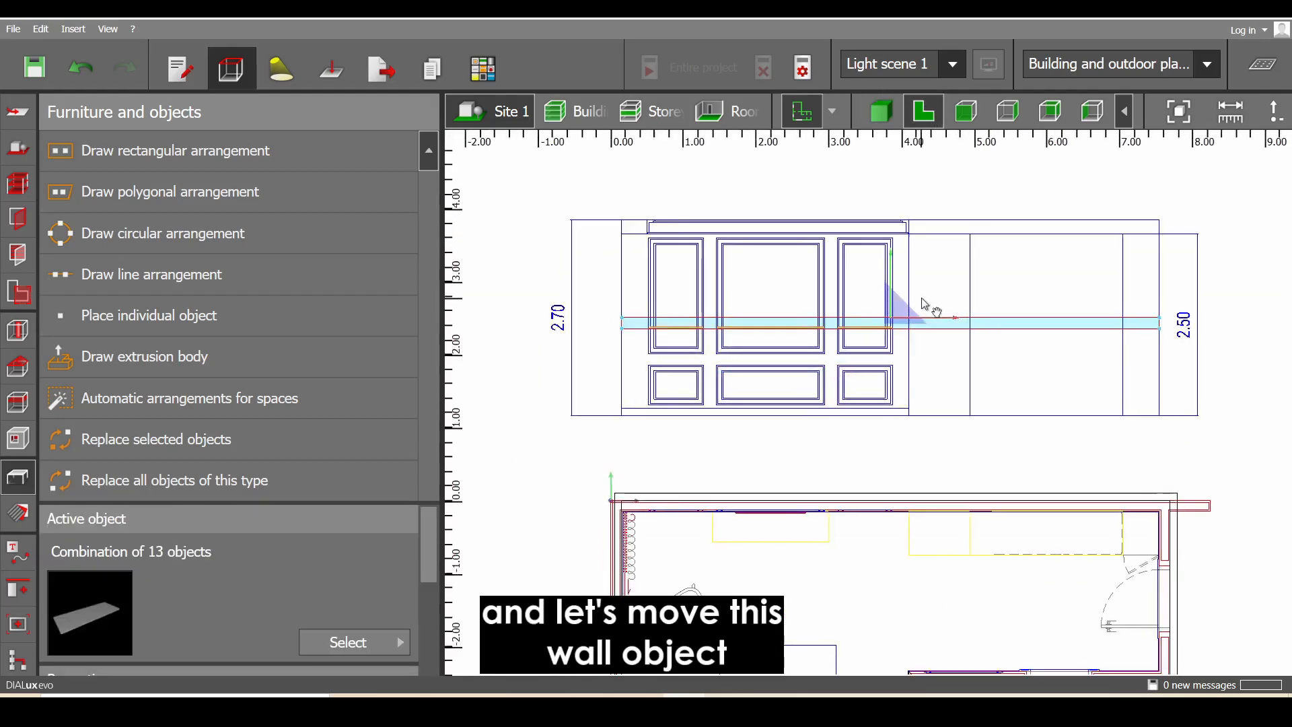
pyautogui.moveTo(885, 329); pyautogui.dragTo(874, 568)
pyautogui.scroll(3, 874, 568)
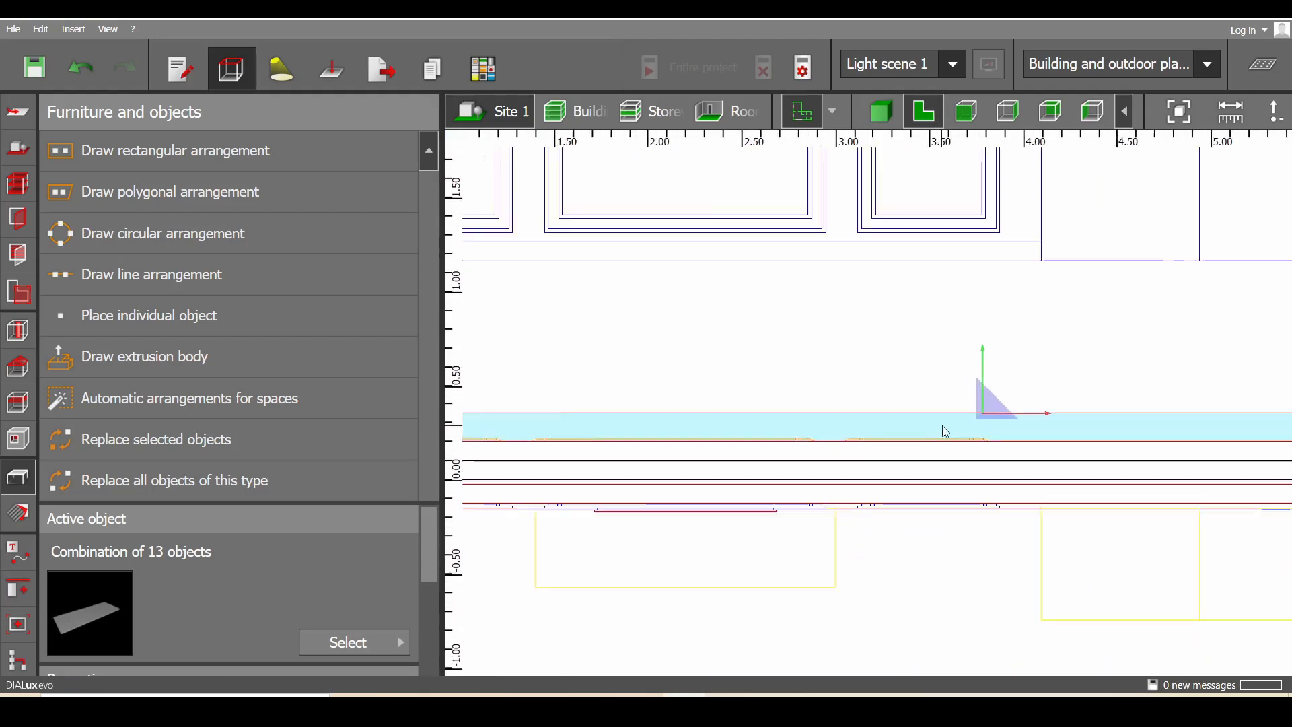
pyautogui.moveTo(957, 318); pyautogui.dragTo(984, 462)
pyautogui.scroll(-1, 881, 351)
pyautogui.scroll(-4, 882, 351)
pyautogui.click(881, 351)
pyautogui.moveTo(921, 531); pyautogui.dragTo(923, 450, button='middle')
pyautogui.scroll(-3, 923, 449)
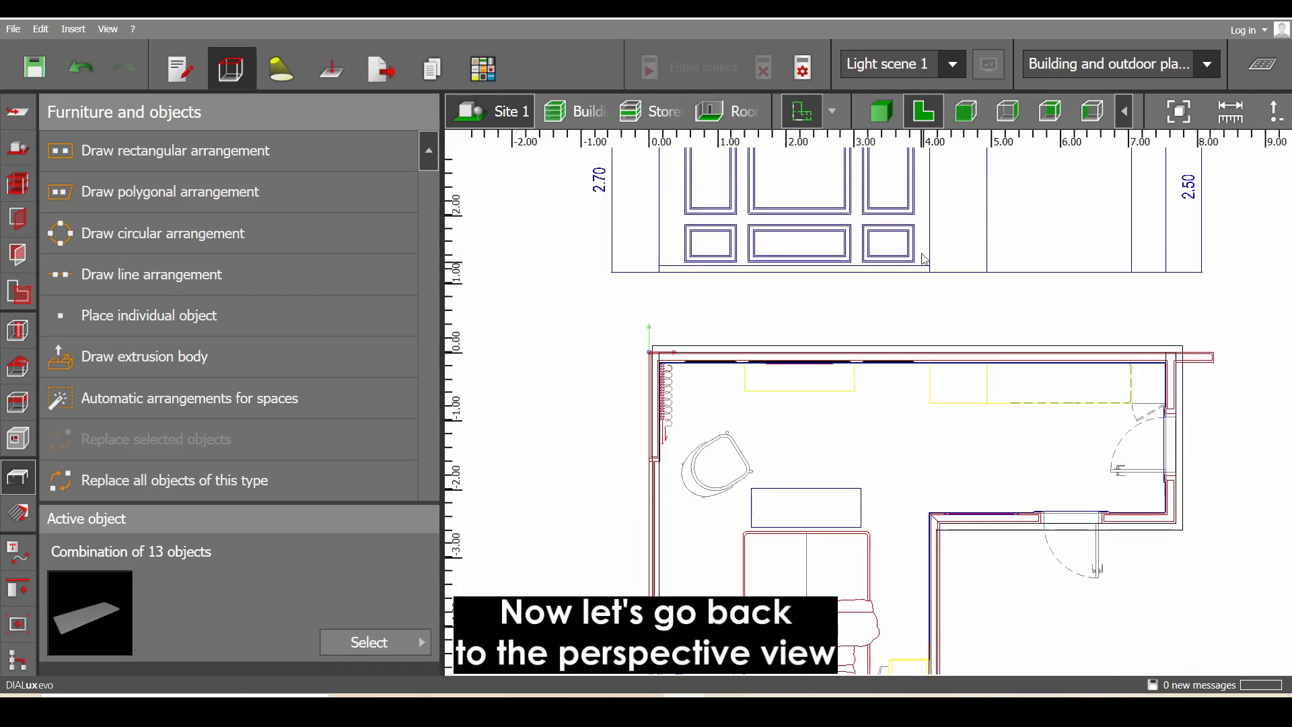
# Inspect the placed TV wall and the adjoining bedroom walls in the 3D view
pyautogui.click(881, 111)
pyautogui.scroll(5, 894, 402)
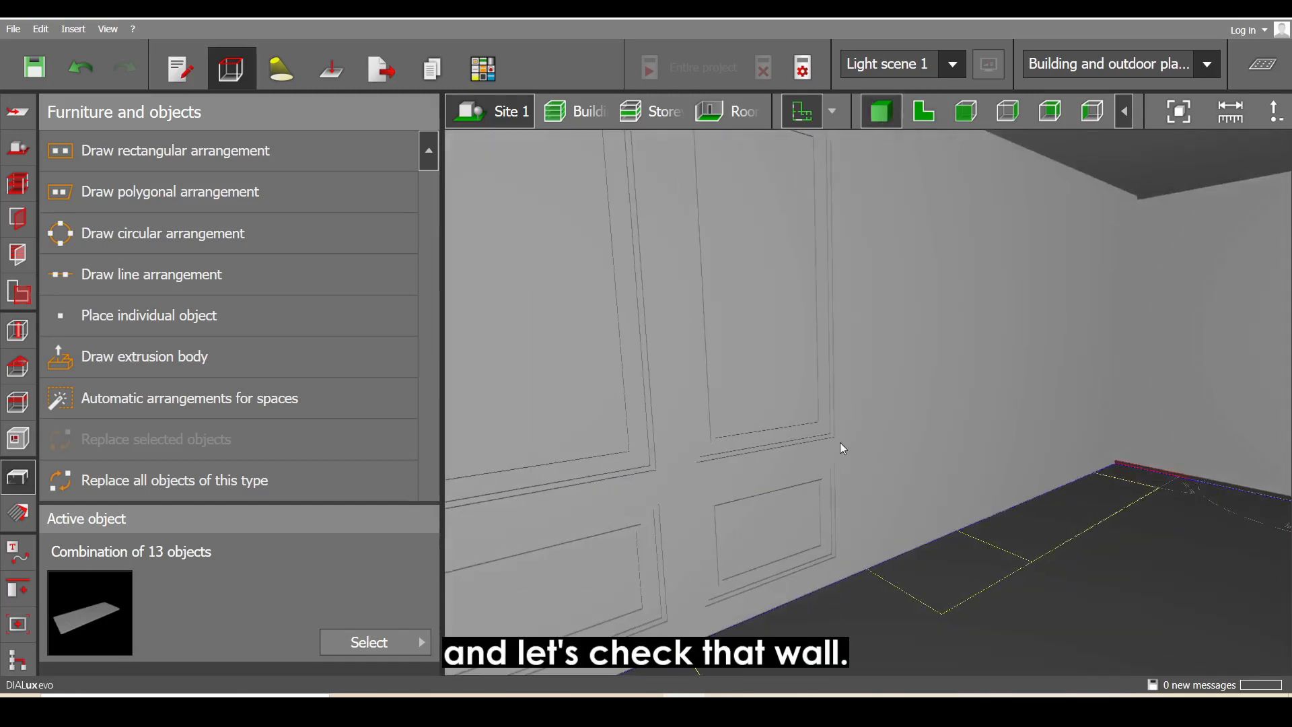
pyautogui.moveTo(830, 446); pyautogui.dragTo(728, 463, button='right')
pyautogui.moveTo(728, 463); pyautogui.dragTo(927, 447, button='middle')
pyautogui.moveTo(927, 447); pyautogui.dragTo(889, 450, button='right')
pyautogui.moveTo(588, 467); pyautogui.dragTo(790, 467, button='right')
pyautogui.moveTo(790, 467); pyautogui.dragTo(712, 574, button='middle')
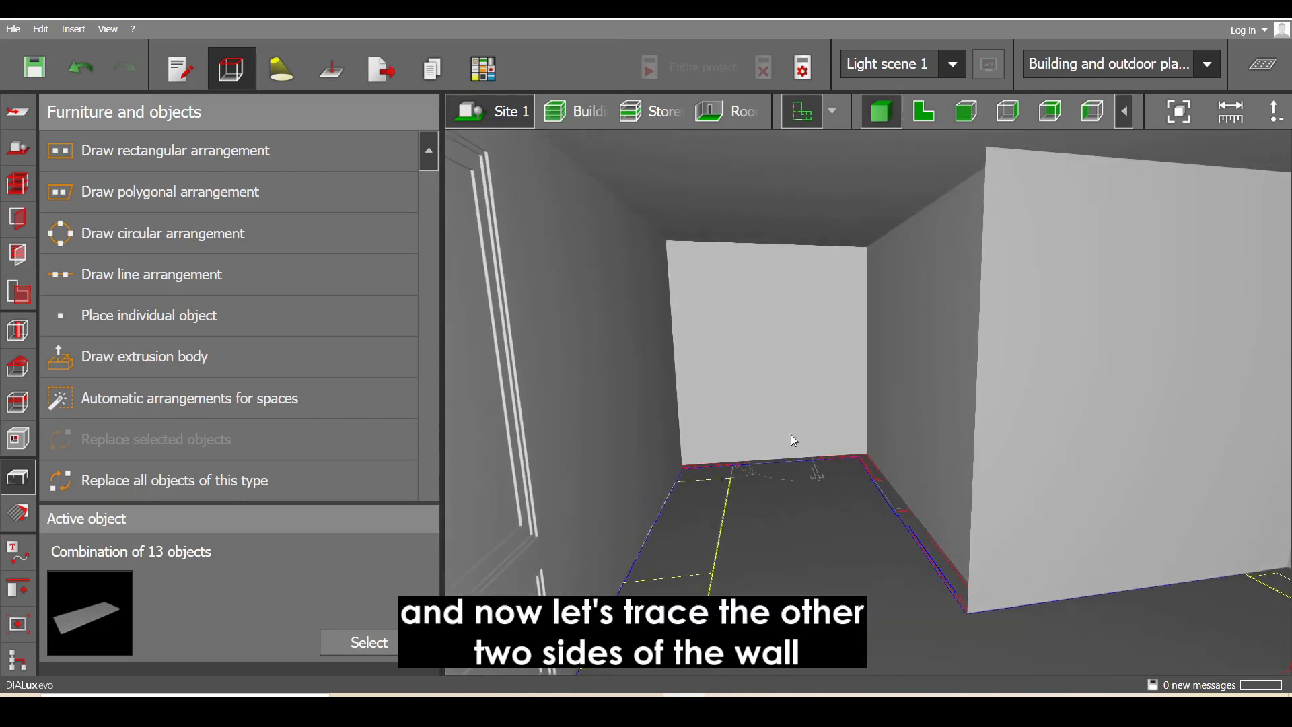
# Examine the door wall on the floor plan and its matching elevation drawing in plan view
pyautogui.click(923, 111)
pyautogui.moveTo(935, 431); pyautogui.dragTo(900, 259, button='middle')
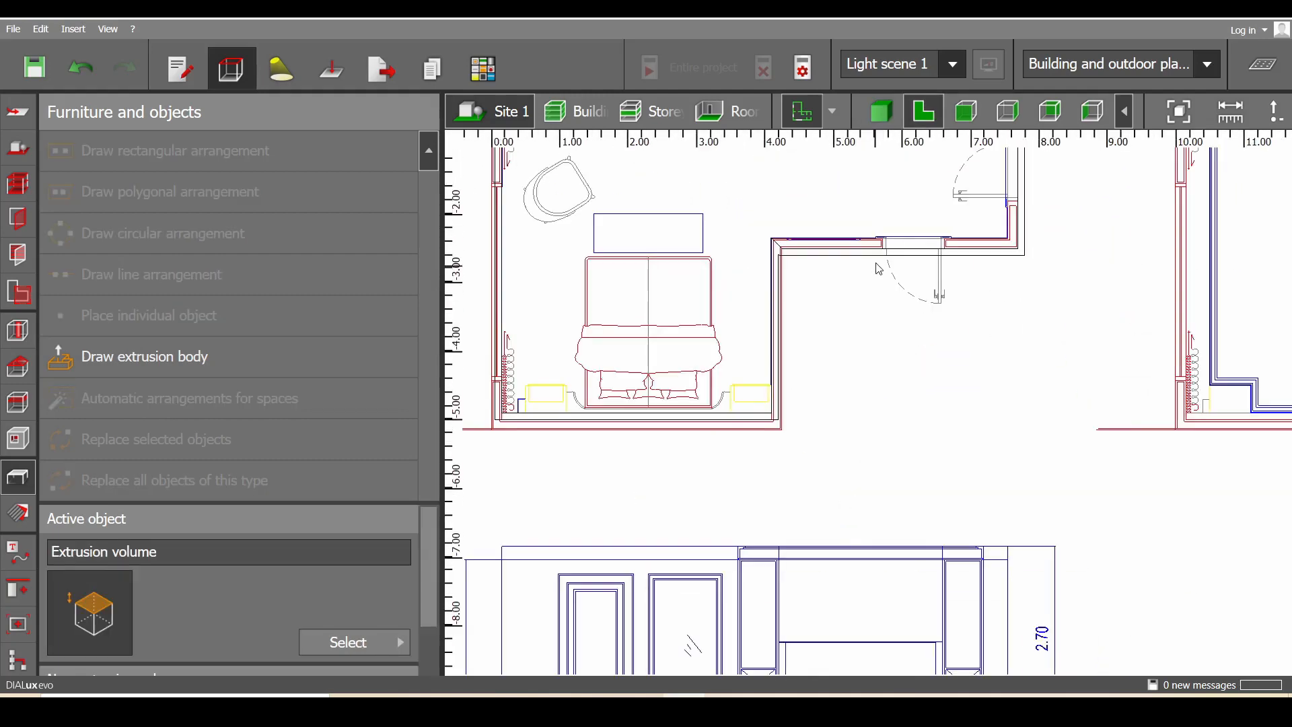
pyautogui.scroll(3, 789, 279)
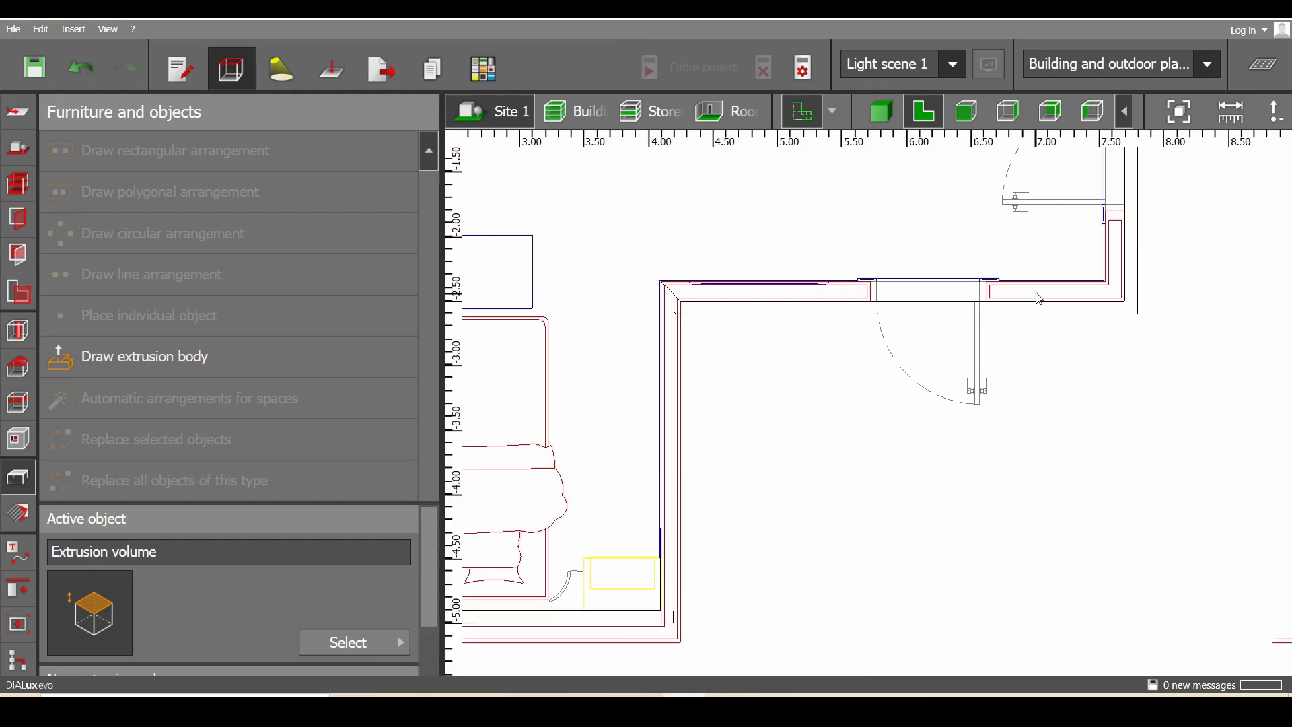
pyautogui.scroll(-5, 1038, 298)
pyautogui.moveTo(946, 357); pyautogui.dragTo(1012, 253, button='middle')
pyautogui.moveTo(867, 414)
pyautogui.mouseDown(button='middle')
pyautogui.moveTo(980, 212)
pyautogui.moveTo(998, 150)
pyautogui.mouseUp(button='middle')
pyautogui.scroll(3, 895, 276)
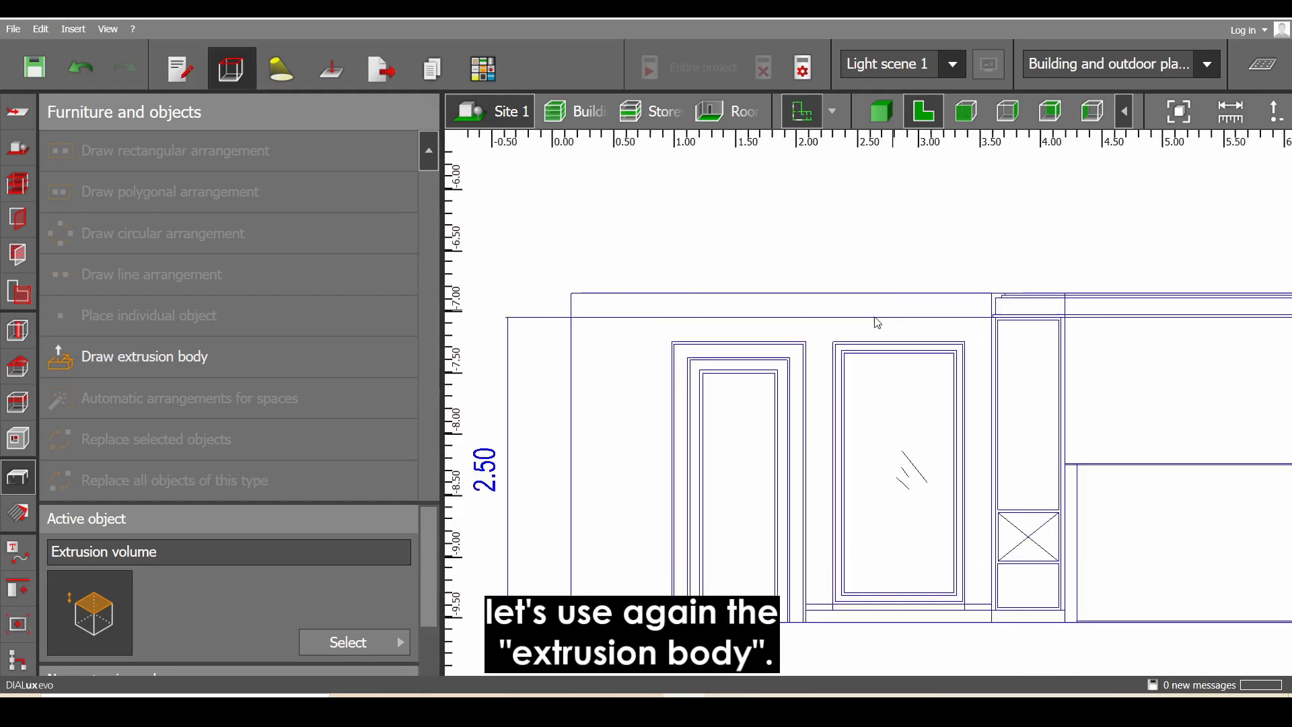
# Start an extrusion body on the door wall's elevation, tracing its outer corners 2.5 m high and 3.45 m wide
pyautogui.click(285, 357)
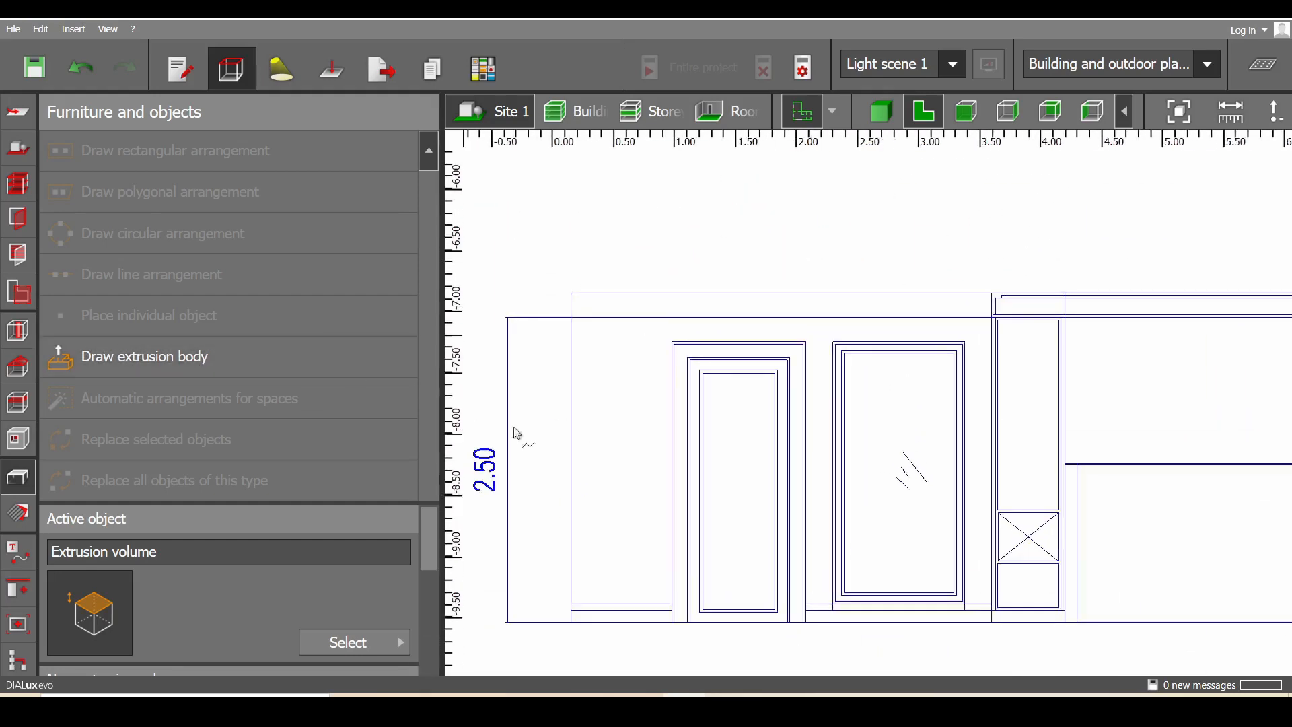
pyautogui.click(571, 622)
pyautogui.click(572, 318)
pyautogui.scroll(4, 995, 316)
pyautogui.click(975, 316)
pyautogui.scroll(-3, 975, 316)
pyautogui.moveTo(973, 323); pyautogui.dragTo(948, 141, button='middle')
pyautogui.scroll(3, 941, 586)
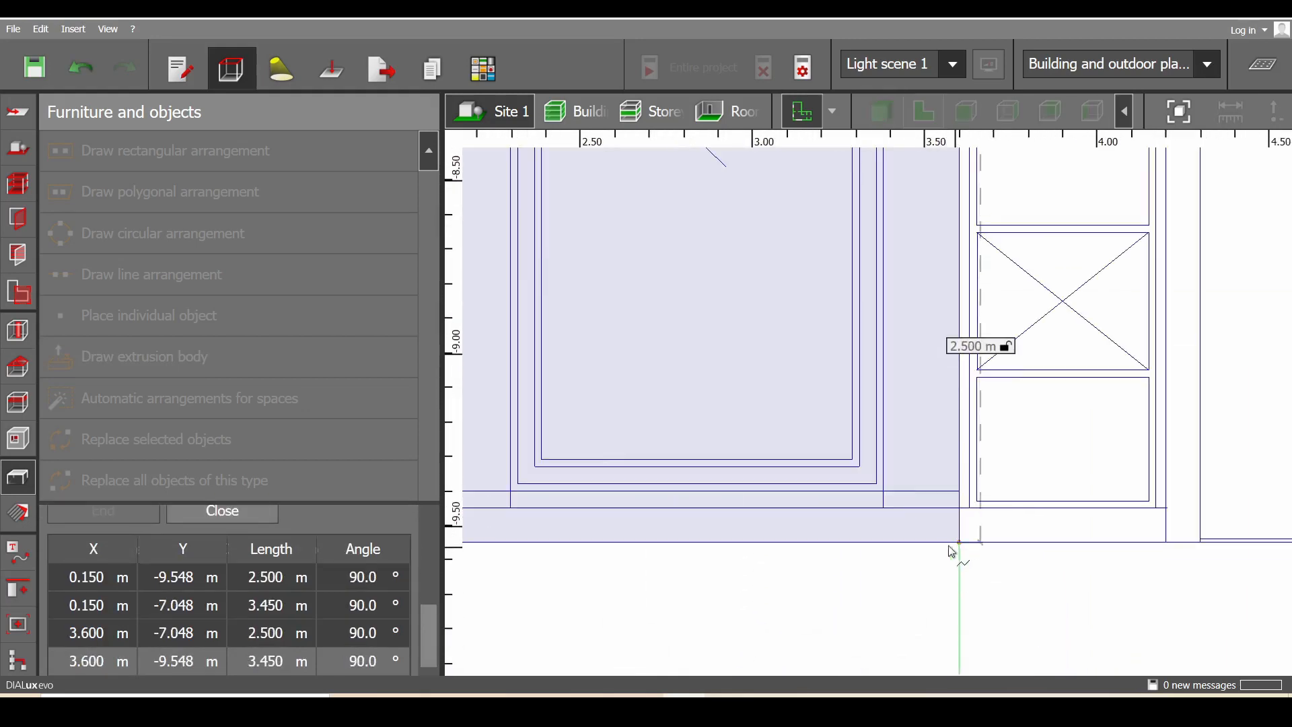
pyautogui.click(950, 545)
# Trace the outline around the 0.8 m by 2.15 m door opening so it stays open, and close the polygon
pyautogui.scroll(-3, 951, 546)
pyautogui.moveTo(667, 549); pyautogui.dragTo(822, 465, button='middle')
pyautogui.scroll(5, 824, 464)
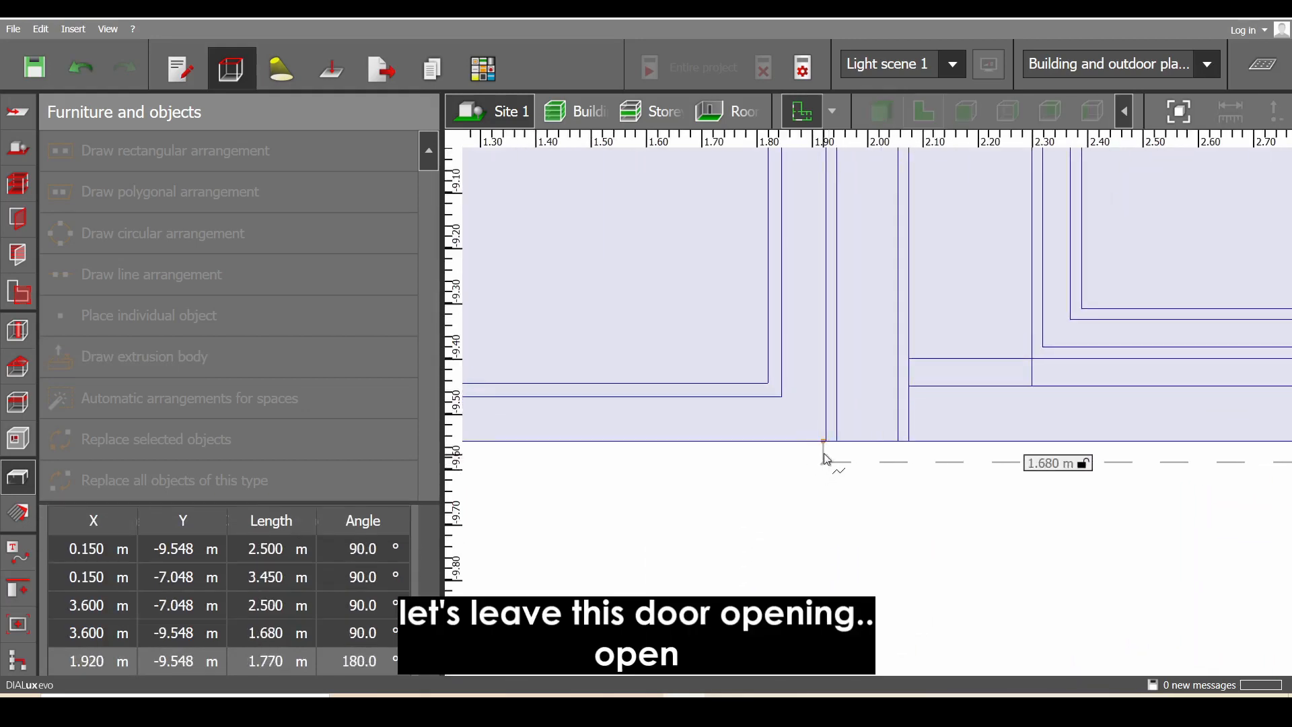
pyautogui.scroll(4, 827, 454)
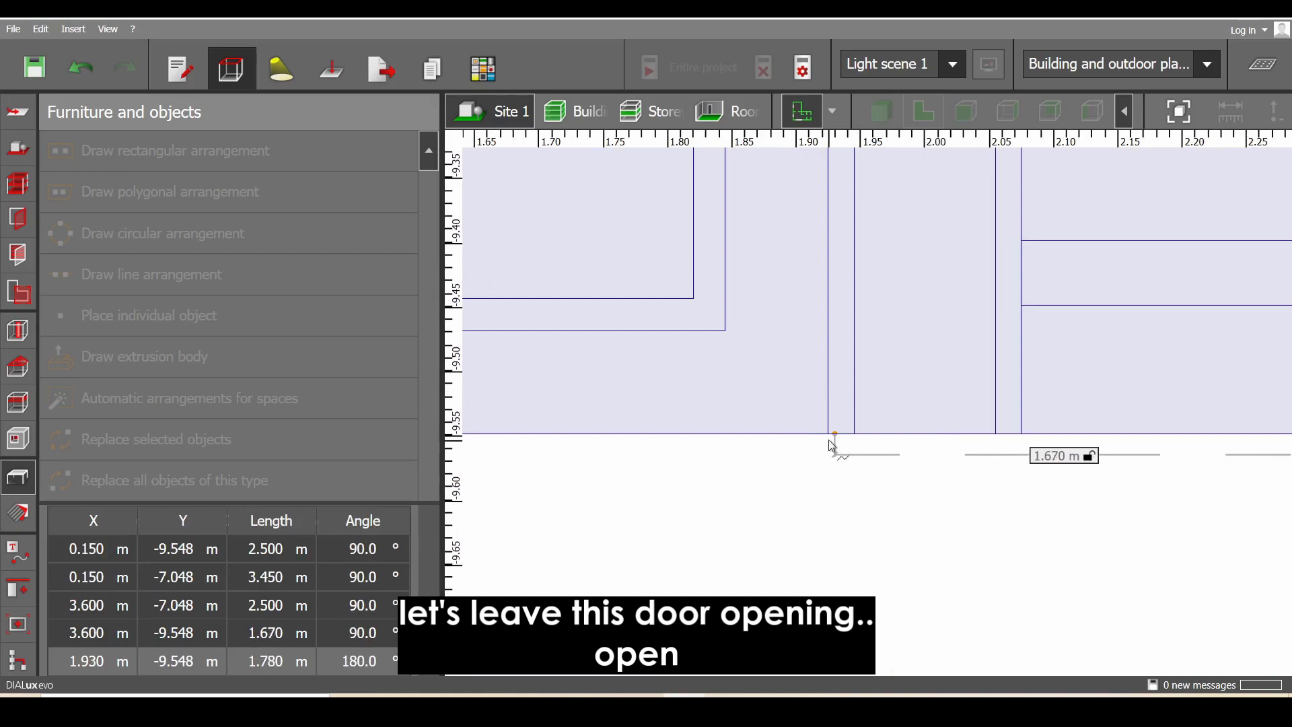
pyautogui.click(828, 447)
pyautogui.scroll(-5, 828, 447)
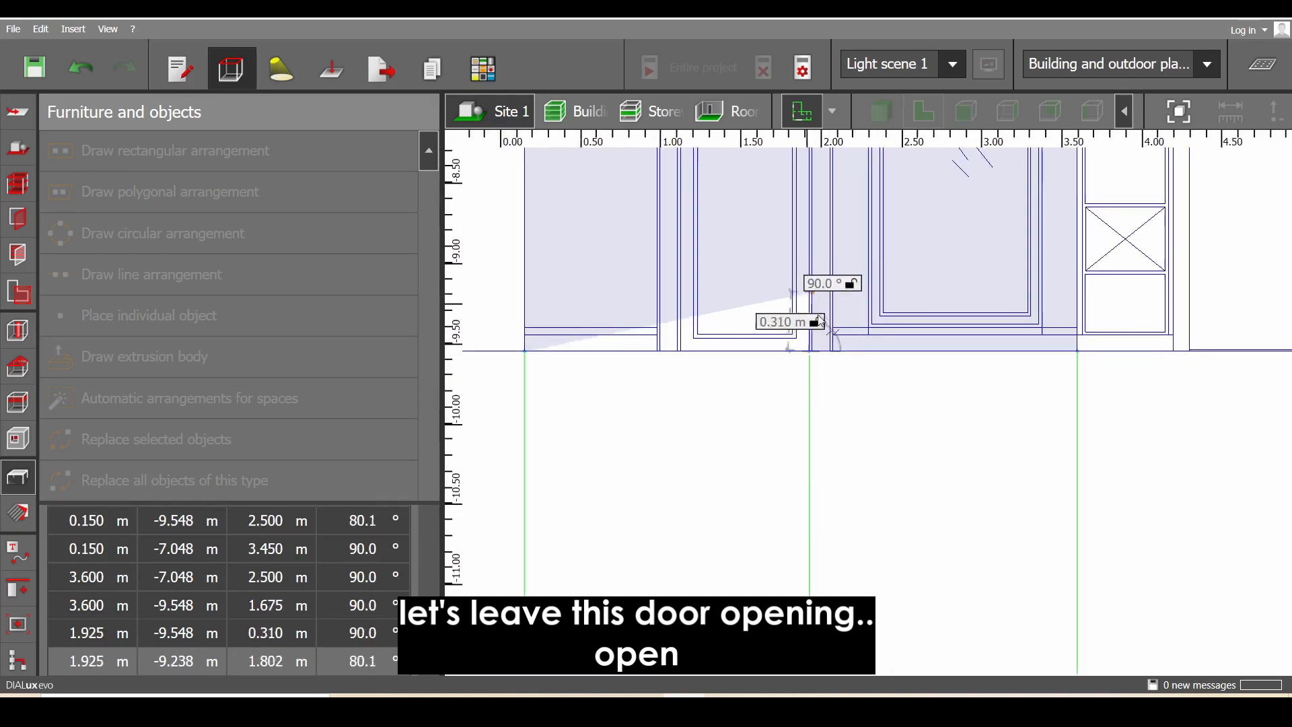
pyautogui.moveTo(821, 178); pyautogui.dragTo(864, 447, button='middle')
pyautogui.scroll(7, 860, 281)
pyautogui.click(852, 272)
pyautogui.click(521, 273)
pyautogui.scroll(-4, 520, 273)
pyautogui.moveTo(613, 420); pyautogui.dragTo(880, 216, button='middle')
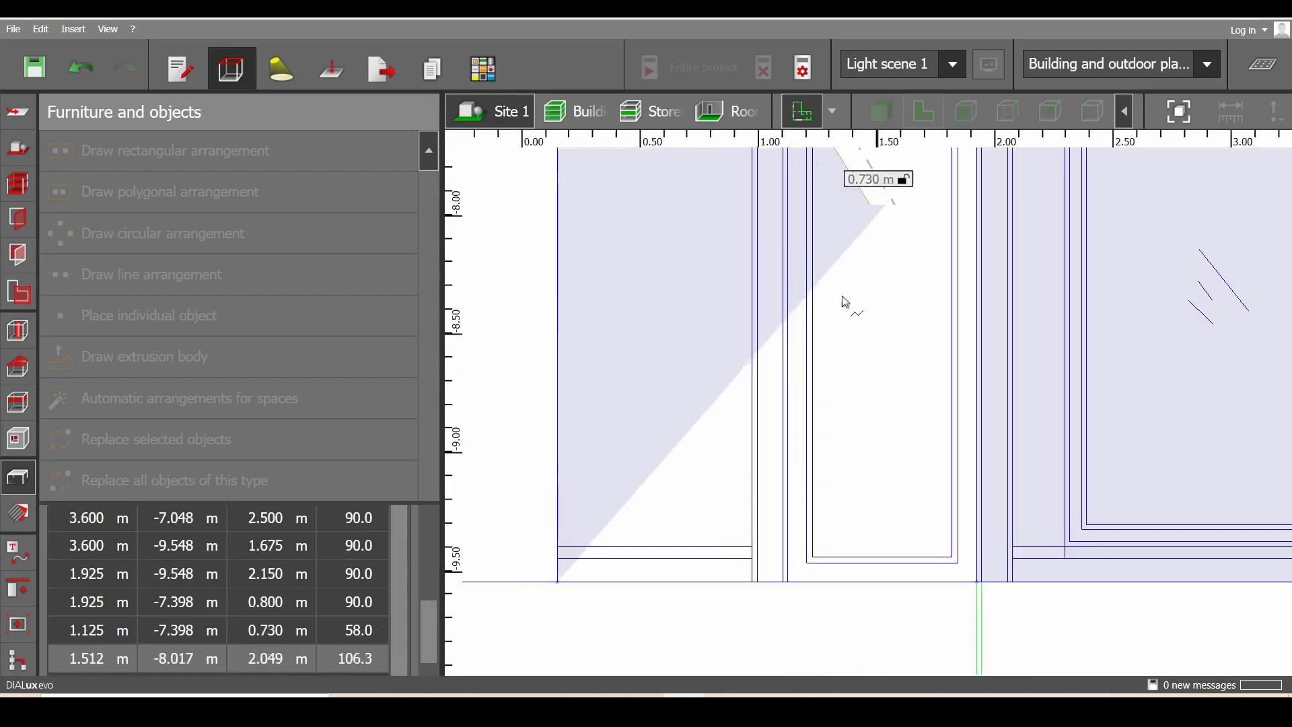
pyautogui.scroll(3, 780, 552)
pyautogui.rightClick(797, 597)
pyautogui.click(817, 603)
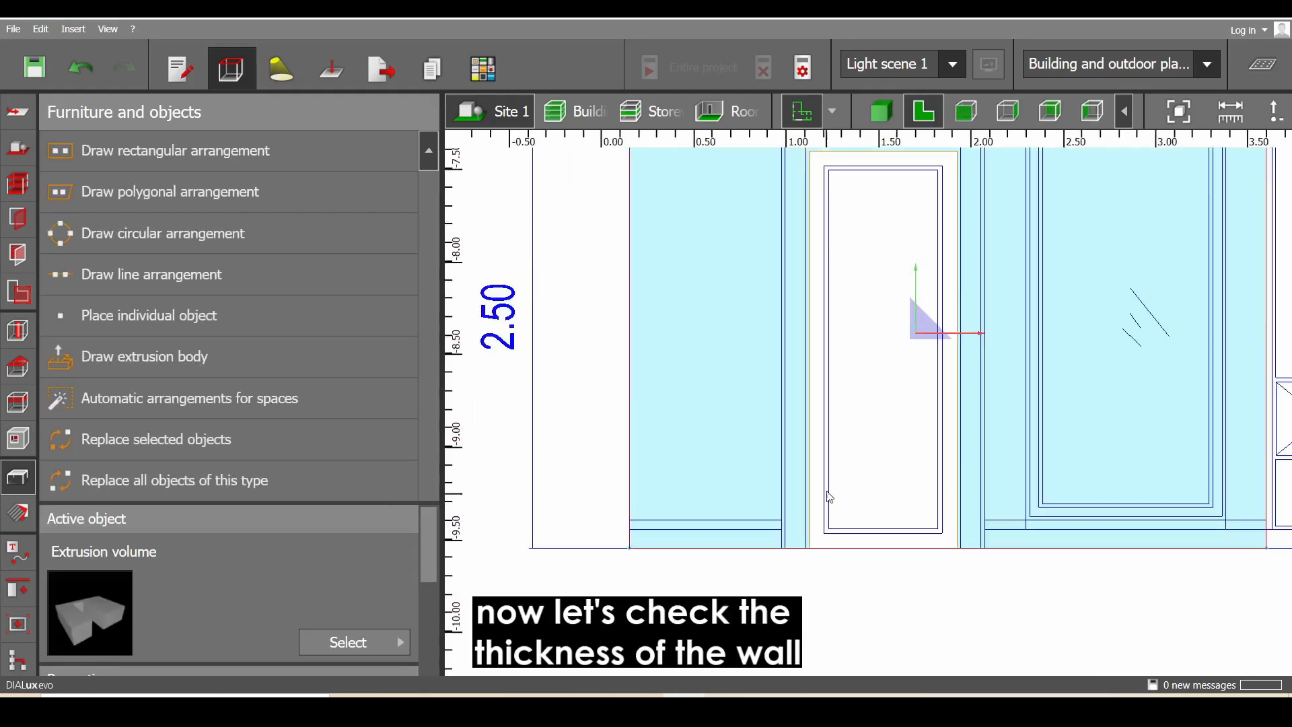
# Measure the door wall's thickness beside the door opening on the floor plan
pyautogui.scroll(-5, 924, 451)
pyautogui.moveTo(923, 451); pyautogui.dragTo(875, 579, button='middle')
pyautogui.scroll(6, 1065, 329)
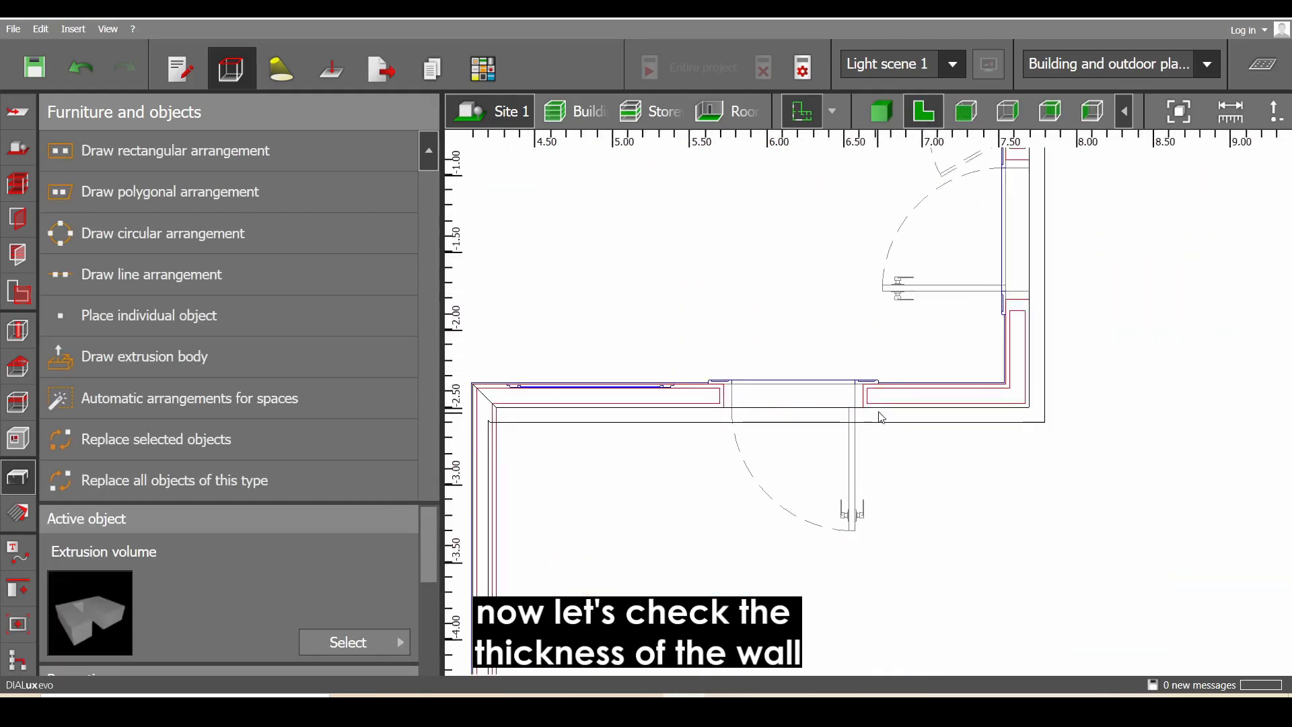
pyautogui.click(1230, 111)
pyautogui.scroll(3, 846, 369)
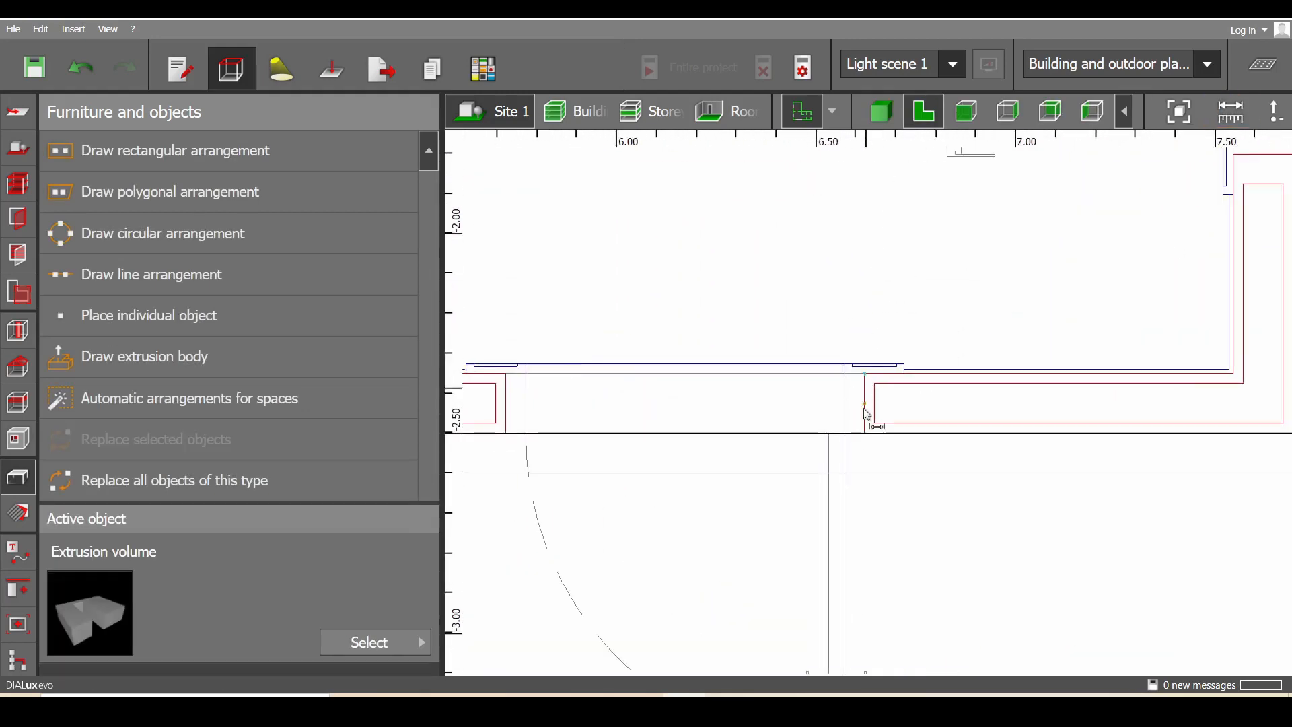
pyautogui.click(864, 373)
pyautogui.press('Escape')
pyautogui.scroll(-6, 866, 437)
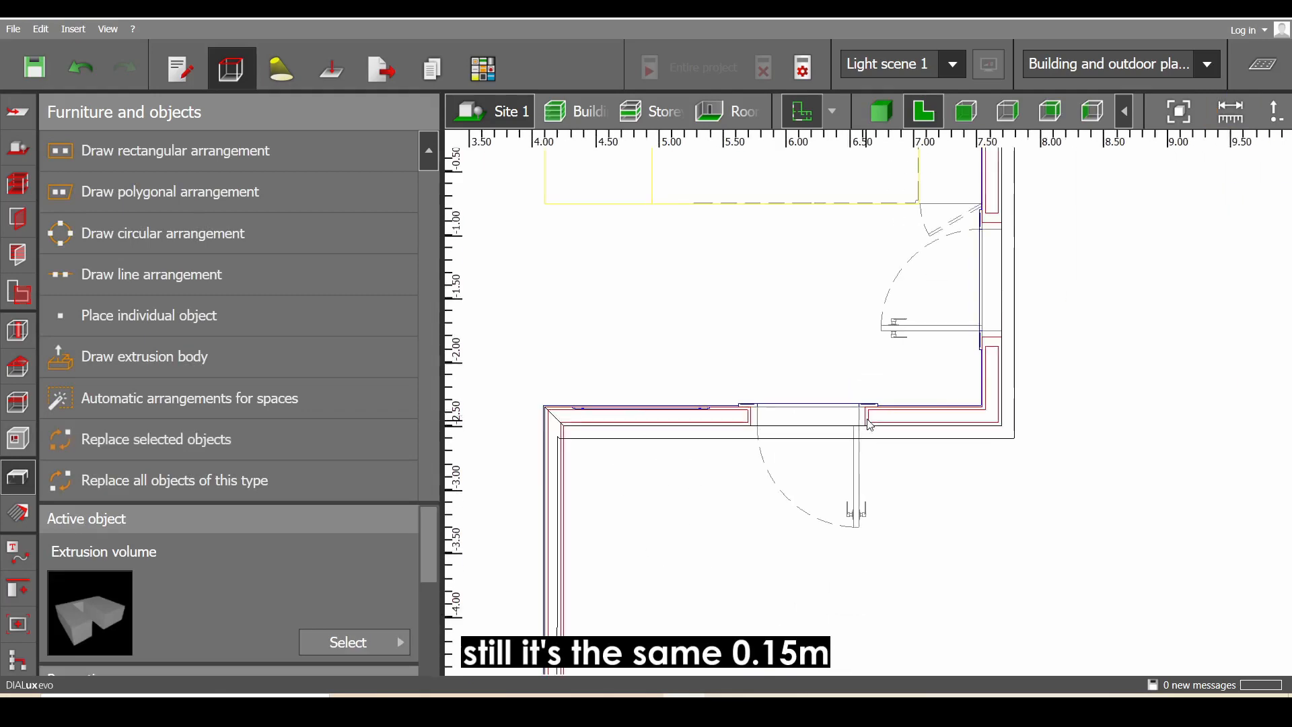
# Set the door wall extrusion's height to 0.15 m and deselect it
pyautogui.moveTo(956, 464); pyautogui.dragTo(922, 260, button='middle')
pyautogui.scroll(4, 593, 431)
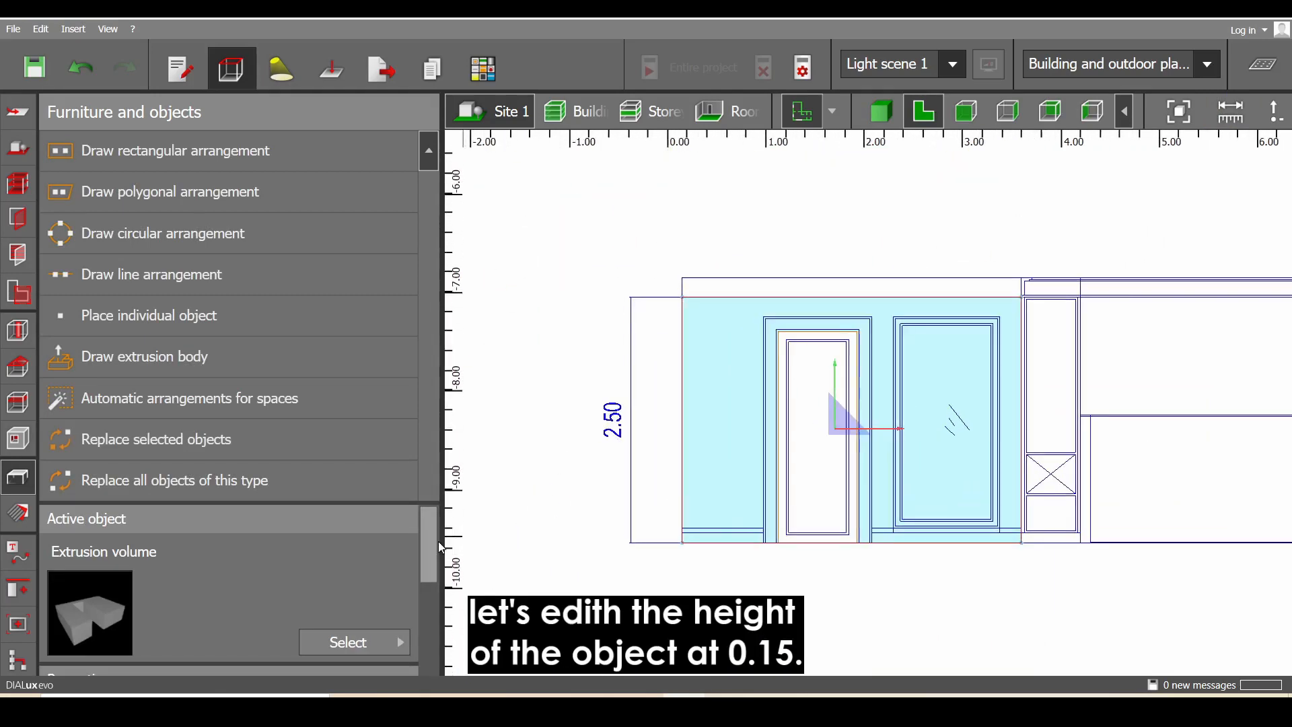
pyautogui.scroll(-5, 429, 545)
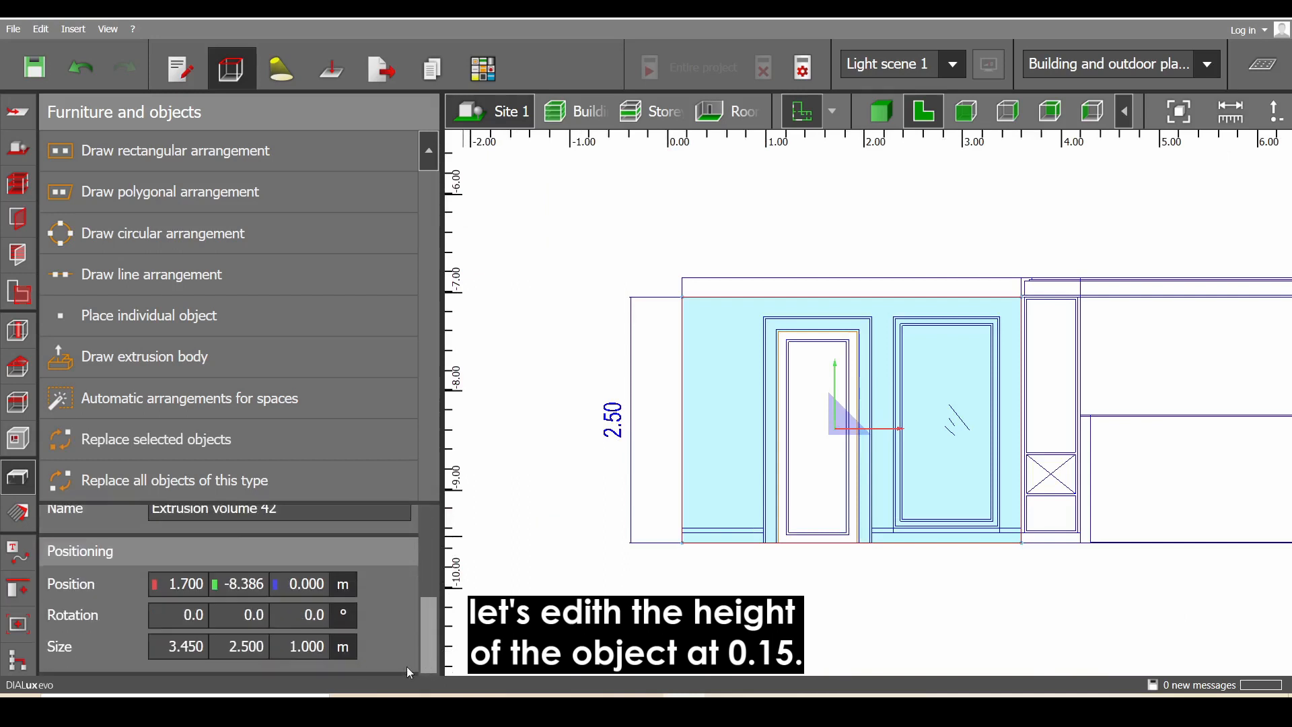
pyautogui.click(306, 647)
pyautogui.write('.')
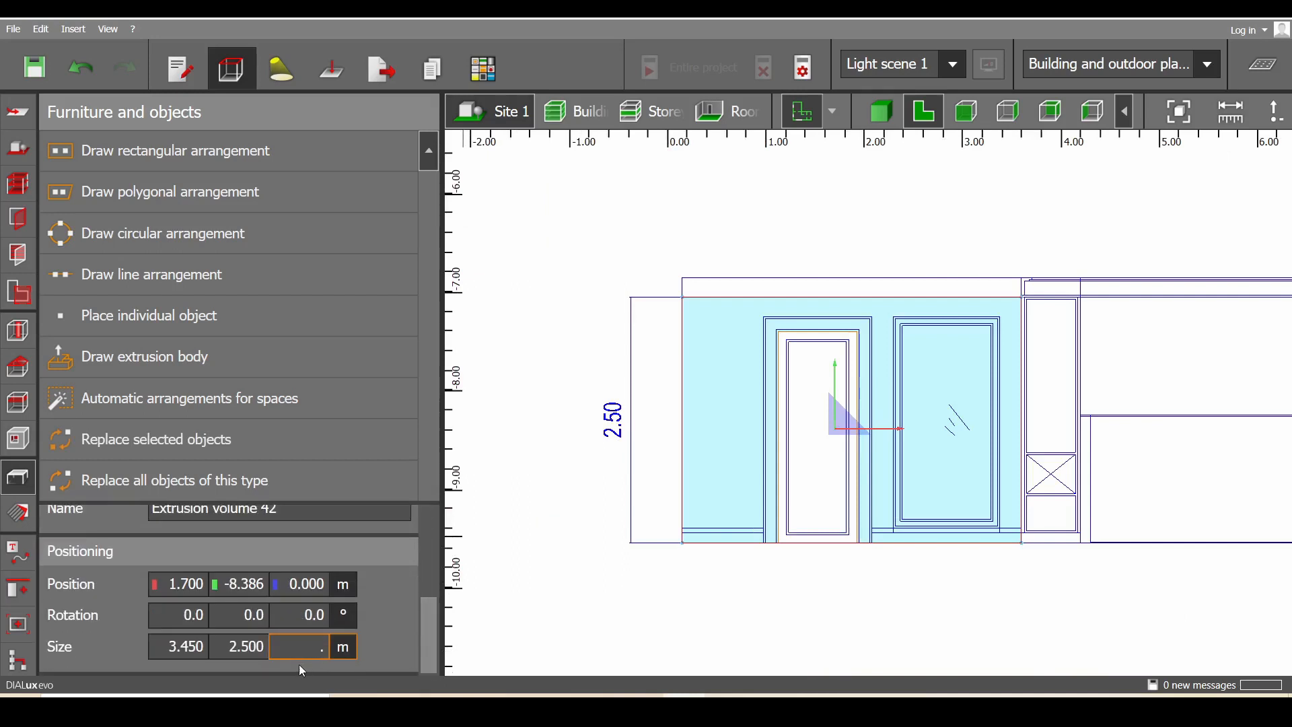
pyautogui.write('15')
pyautogui.press('Return')
pyautogui.press('Escape')
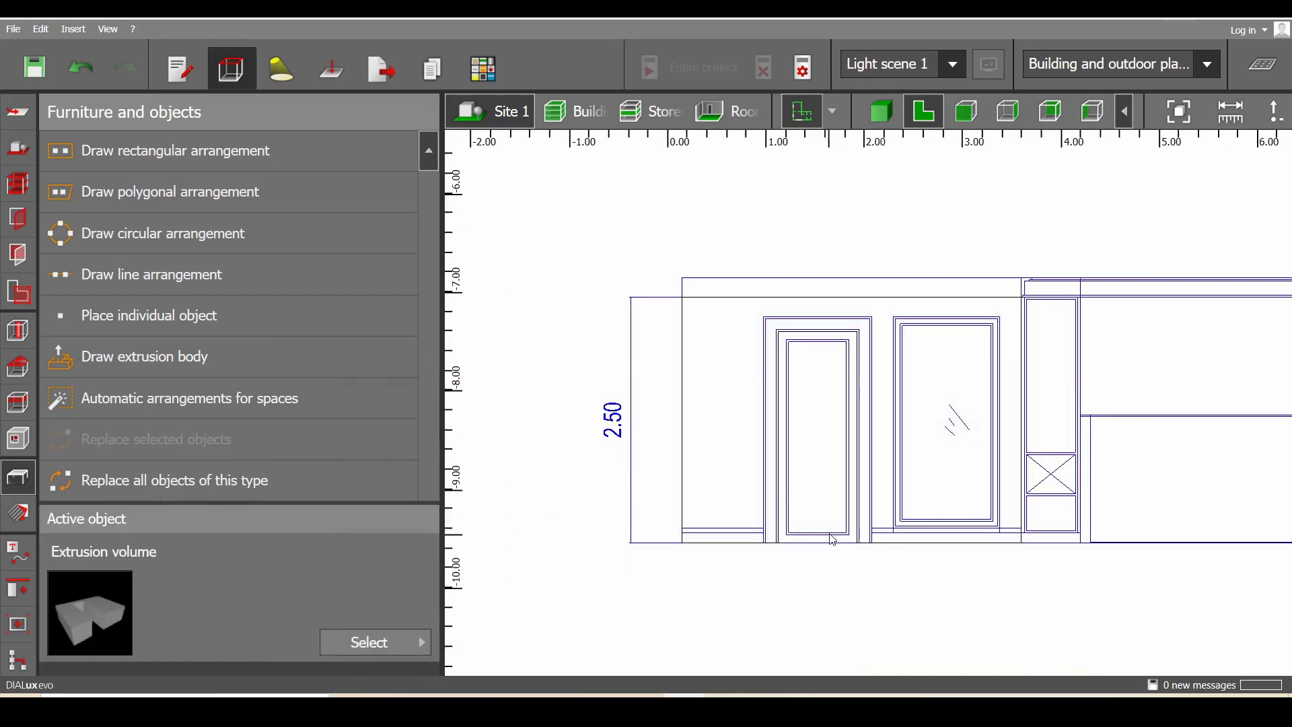
# Draw an extrusion body for the door leaf, tracing the opening 0.8 m wide and 2.15 m high, and close the polygon
pyautogui.scroll(5, 824, 491)
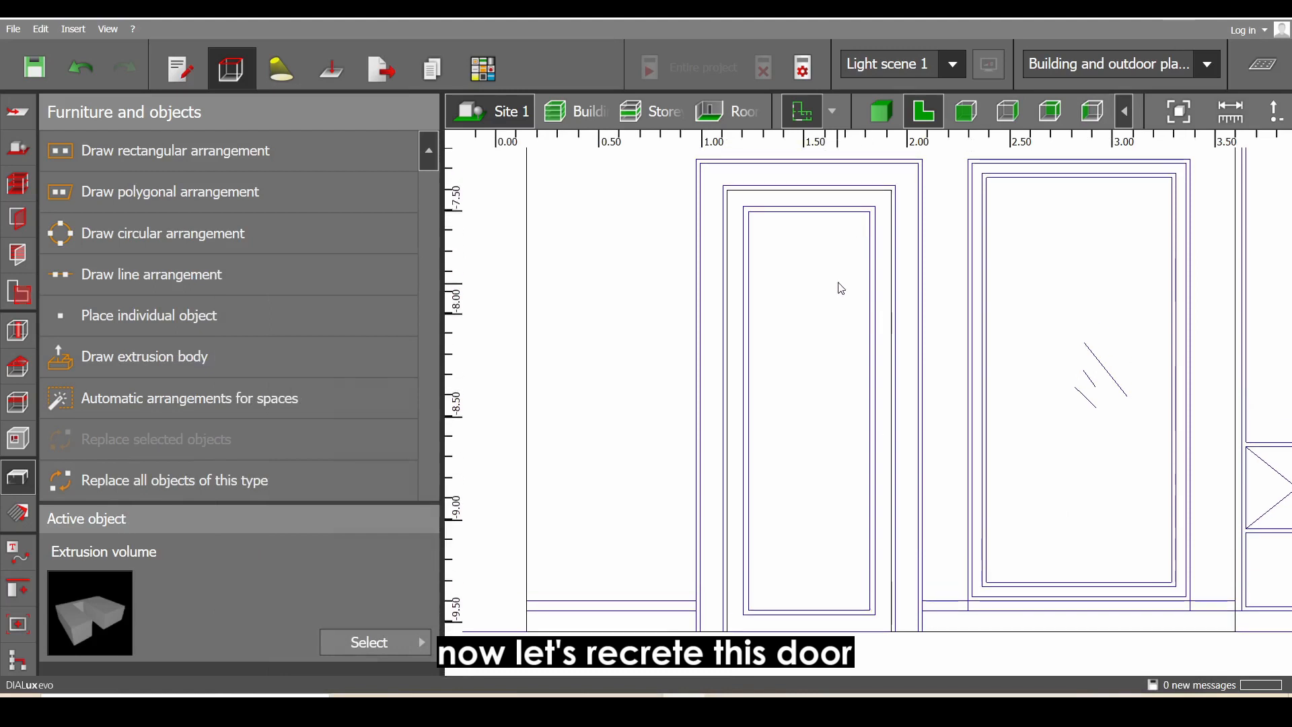
pyautogui.click(202, 359)
pyautogui.click(729, 631)
pyautogui.scroll(5, 755, 205)
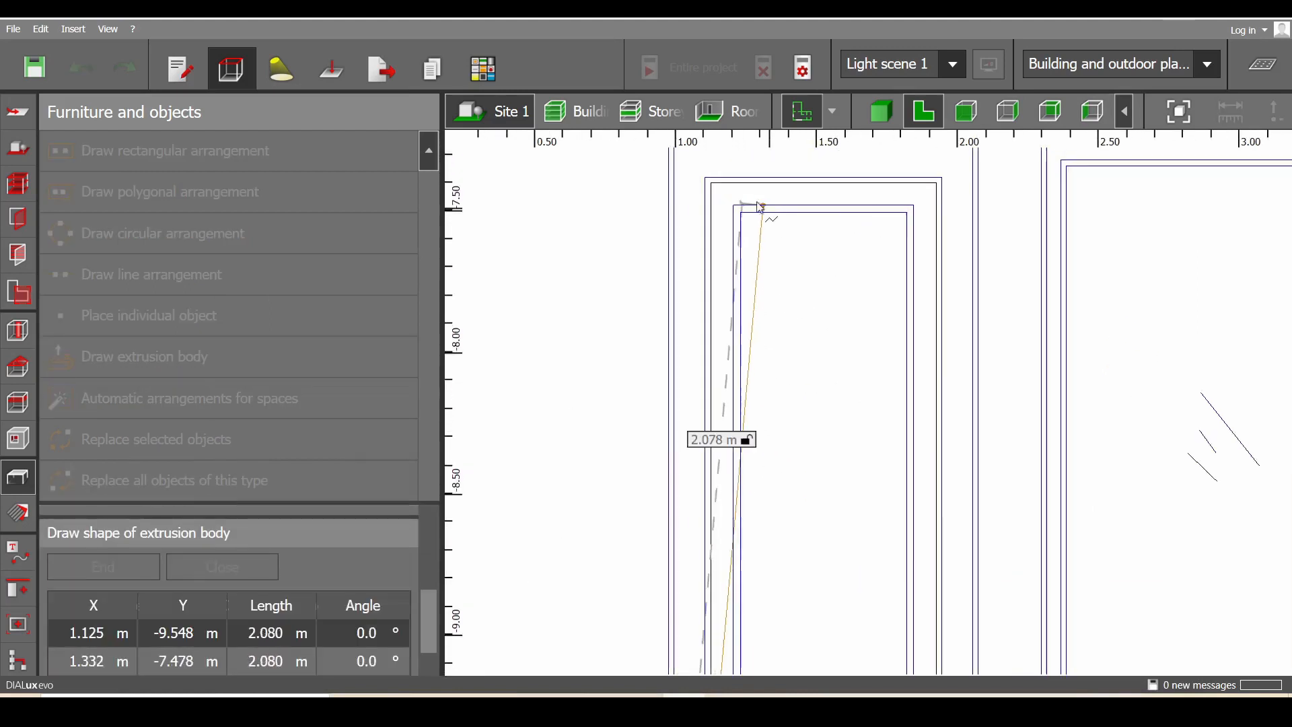
pyautogui.click(704, 180)
pyautogui.click(1015, 180)
pyautogui.scroll(-3, 970, 344)
pyautogui.scroll(-4, 971, 407)
pyautogui.scroll(5, 973, 518)
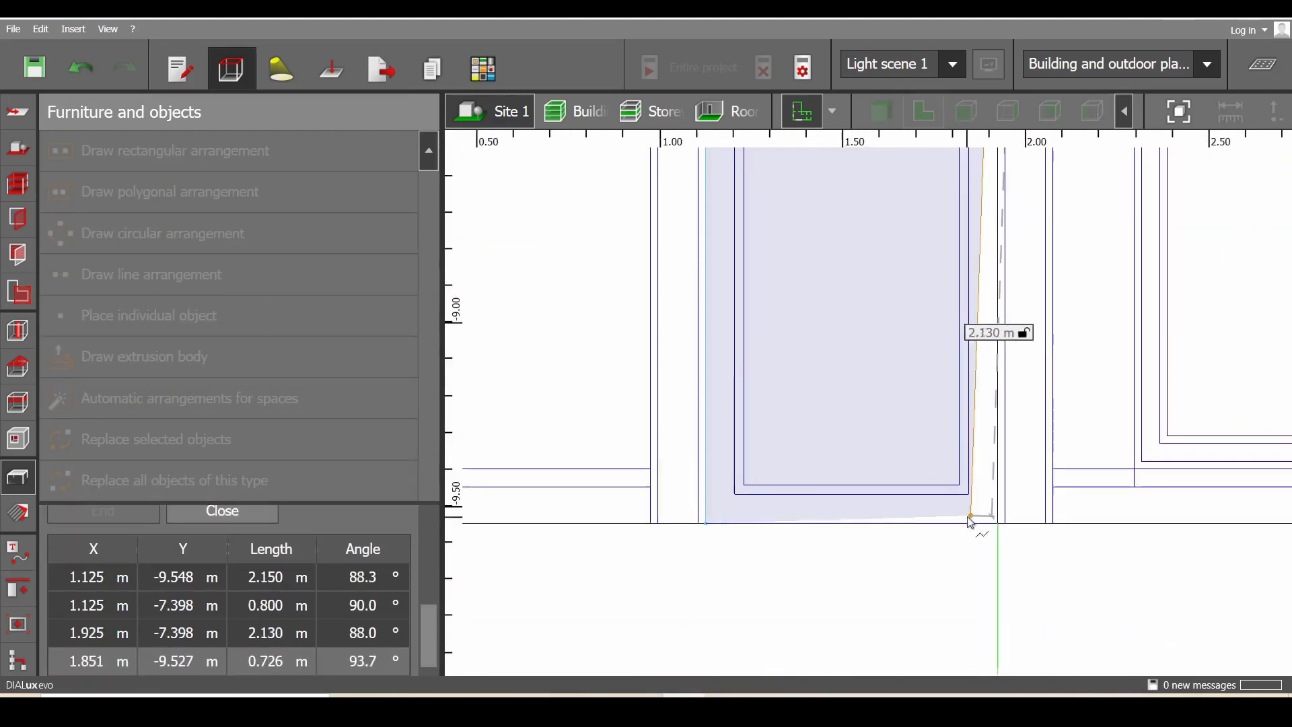
pyautogui.click(998, 524)
pyautogui.rightClick(1005, 530)
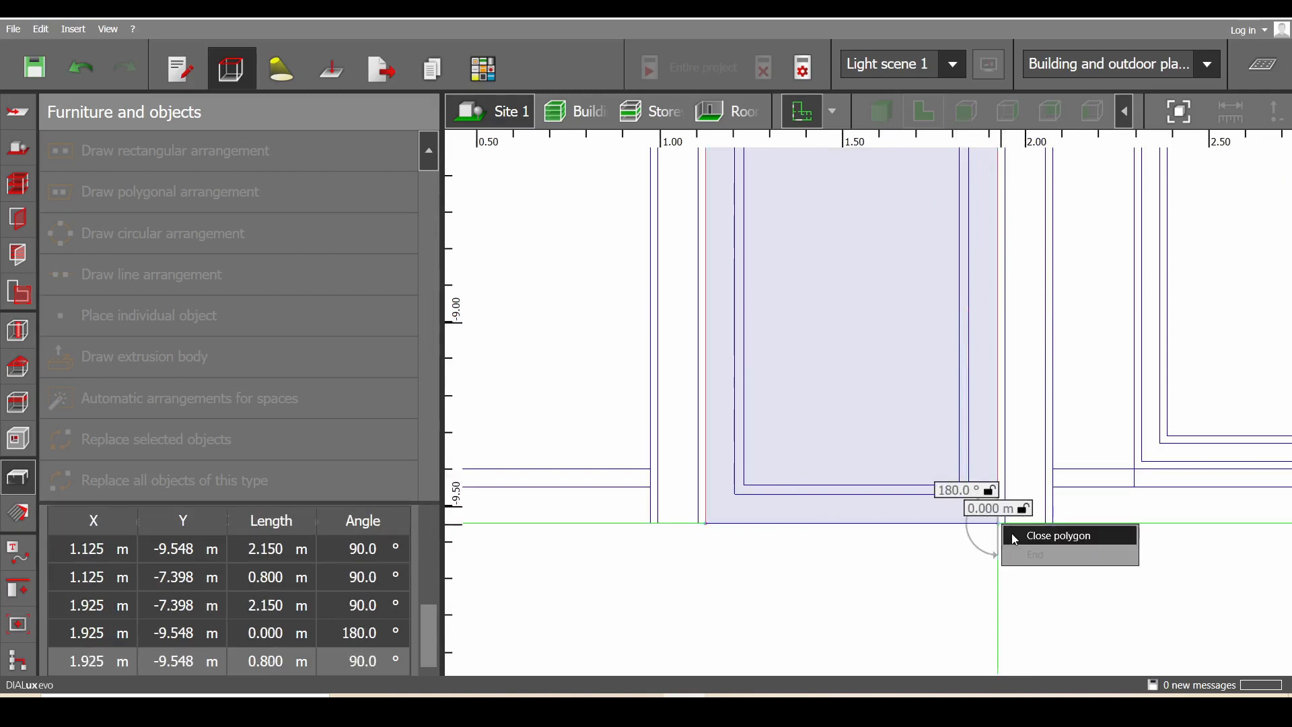
pyautogui.click(1013, 535)
# Set the door leaf extrusion's height to 0.05 m and leave its selection
pyautogui.scroll(-4, 336, 592)
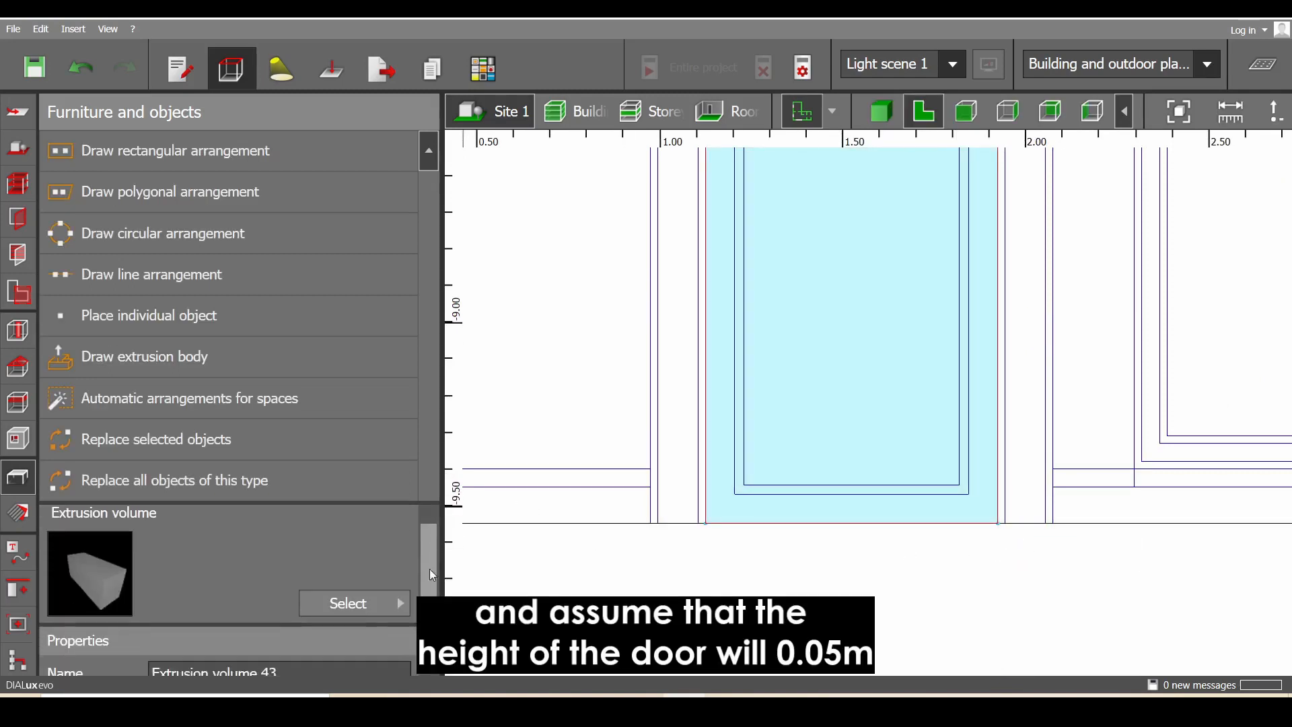
pyautogui.click(313, 648)
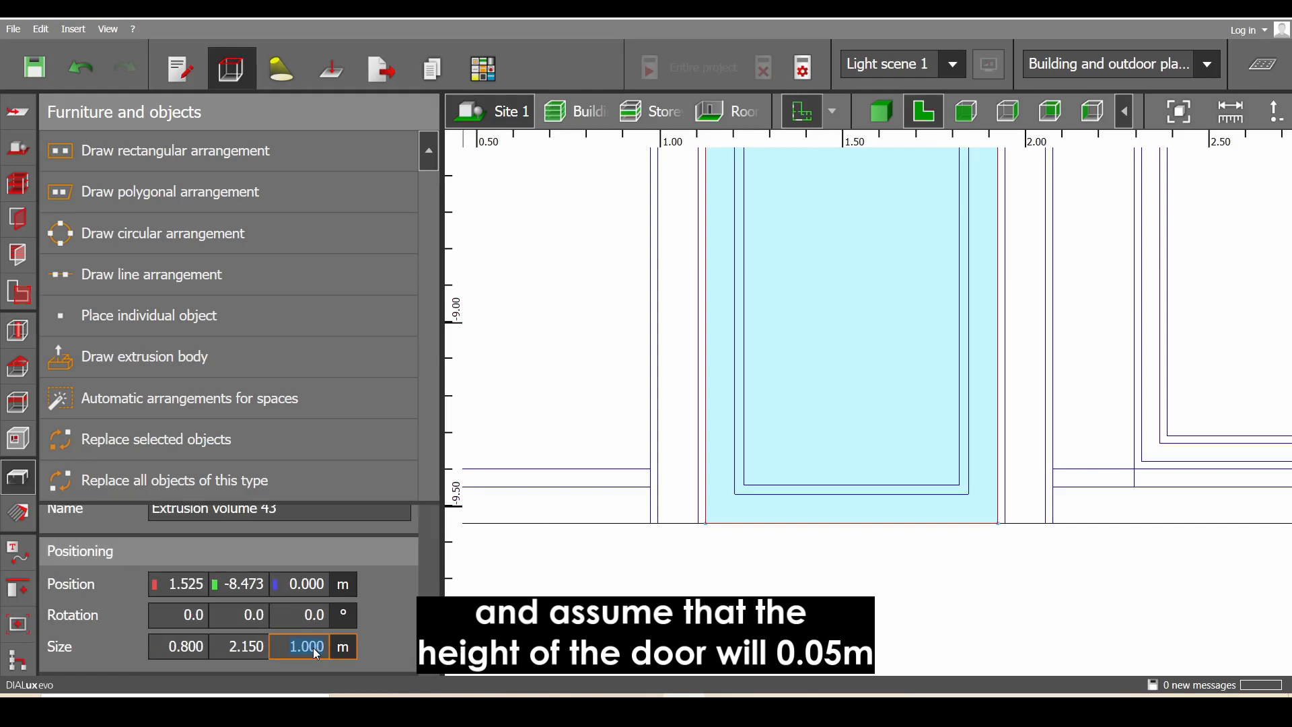
pyautogui.write('.05')
pyautogui.press('Return')
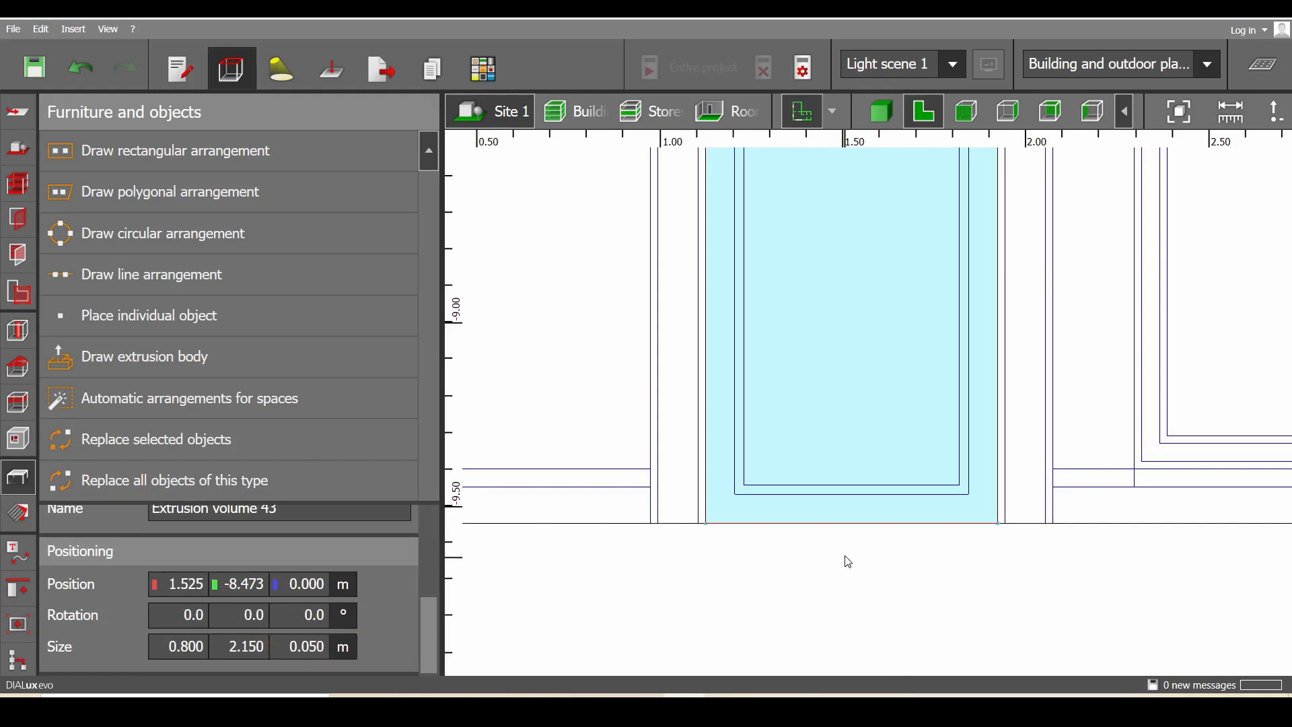
pyautogui.scroll(-3, 888, 482)
pyautogui.scroll(2, 890, 522)
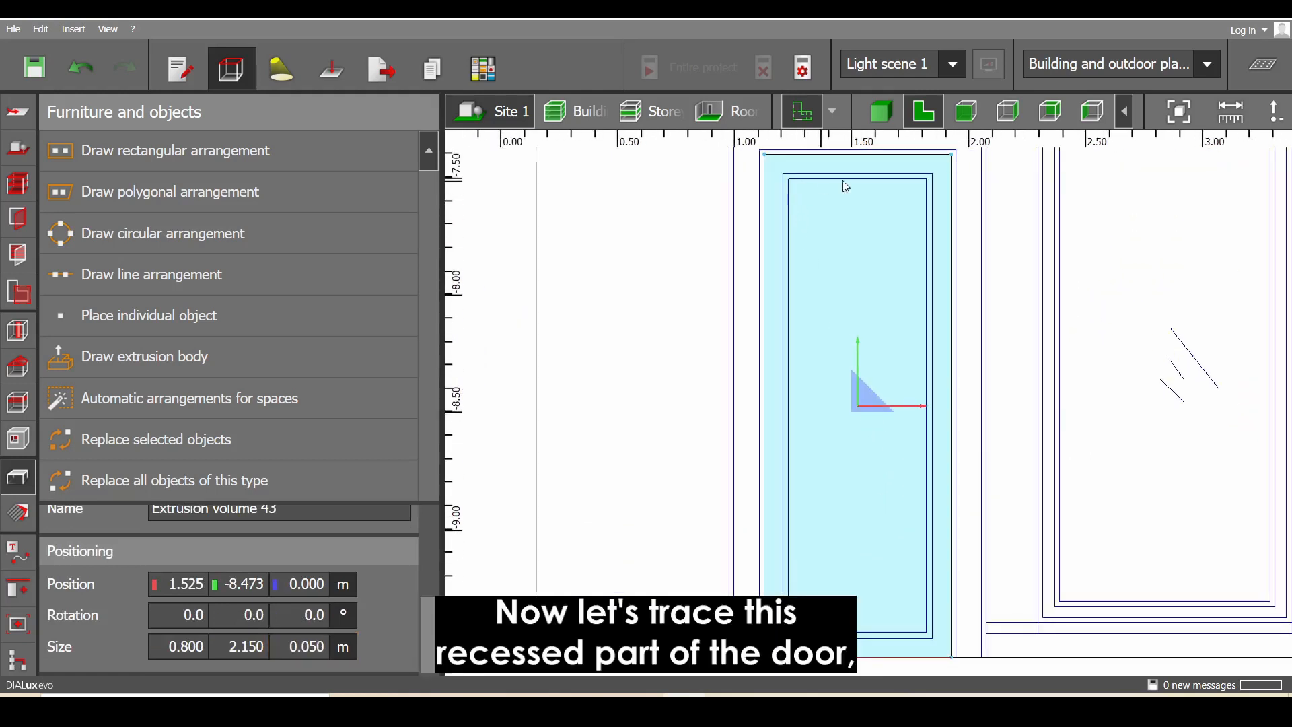
pyautogui.click(700, 317)
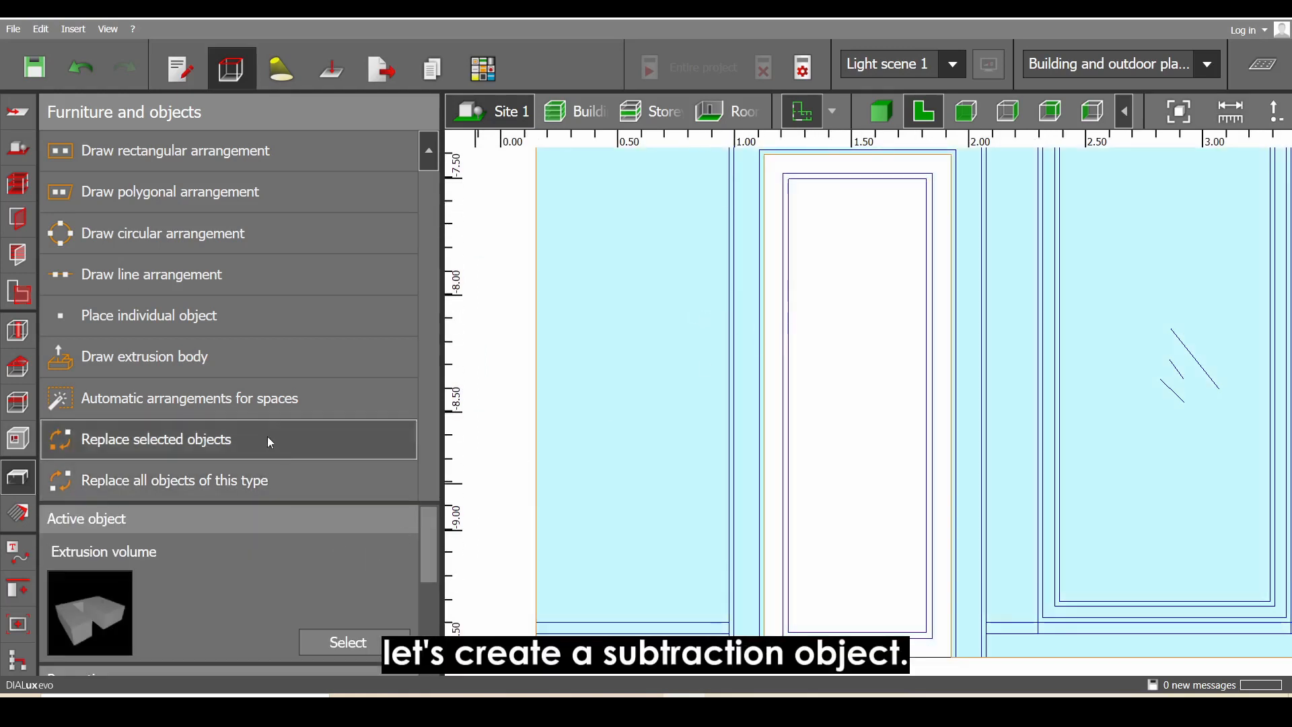
# Start an extrusion body on the door's recessed frame, tracing the outer top edge 0.64 m and right edge 1.99 m, then the lower inner corner
pyautogui.click(244, 358)
pyautogui.scroll(1, 824, 256)
pyautogui.moveTo(815, 269); pyautogui.dragTo(782, 324, button='middle')
pyautogui.scroll(2, 782, 324)
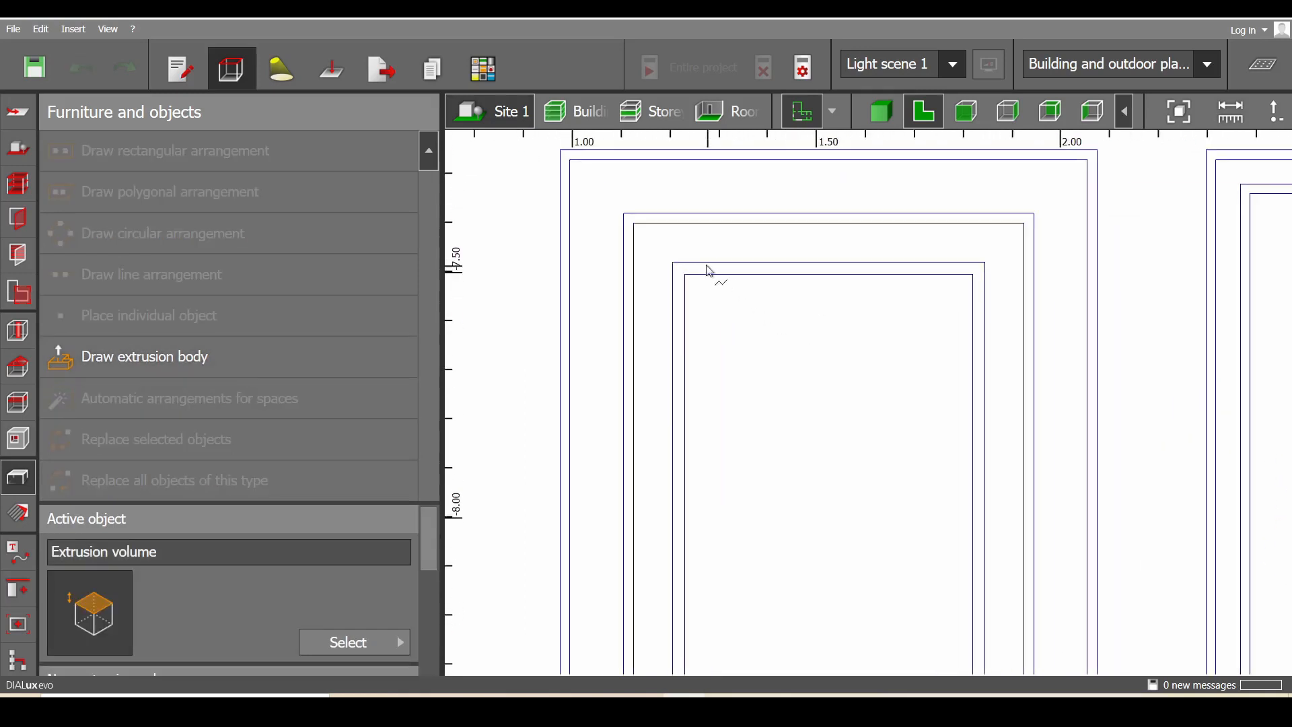
pyautogui.click(672, 262)
pyautogui.click(983, 263)
pyautogui.scroll(-2, 954, 471)
pyautogui.moveTo(963, 646); pyautogui.dragTo(920, 666, button='middle')
pyautogui.scroll(2, 958, 508)
pyautogui.click(913, 438)
pyautogui.click(898, 427)
# Trace back along the recessed frame's inner right edge, 1.94 m long, and inner top edge, and close the L-shaped polygon
pyautogui.scroll(-2, 866, 239)
pyautogui.scroll(2, 941, 303)
pyautogui.scroll(1, 967, 329)
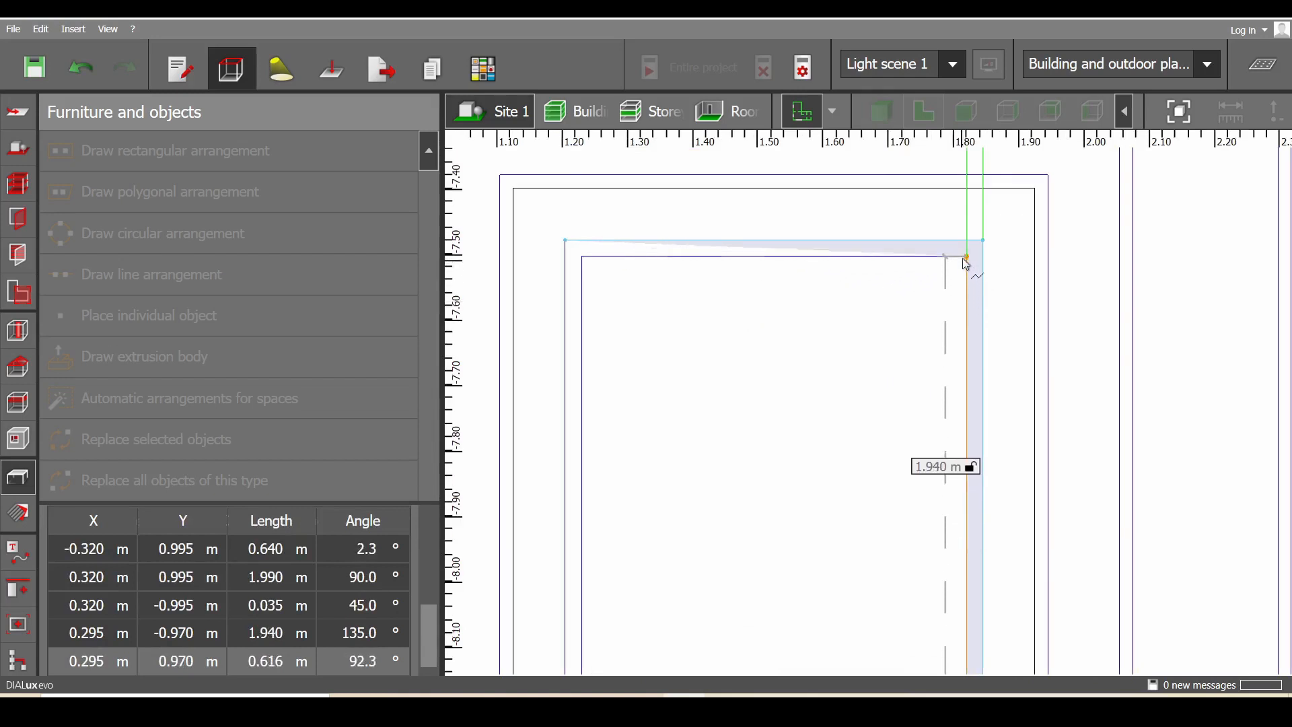
pyautogui.click(966, 257)
pyautogui.click(583, 256)
pyautogui.rightClick(583, 257)
pyautogui.click(595, 268)
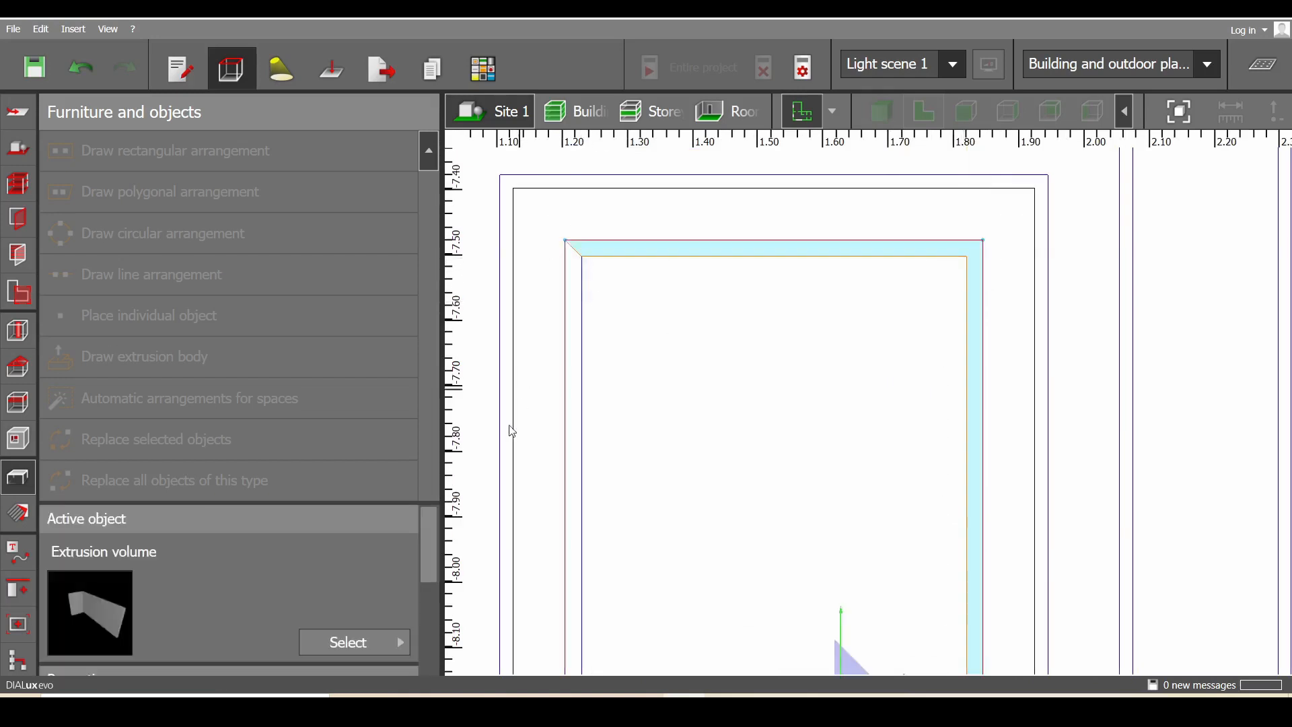
# Set the L-shaped strip's z position to 0.04 m
pyautogui.moveTo(434, 552); pyautogui.dragTo(438, 673)
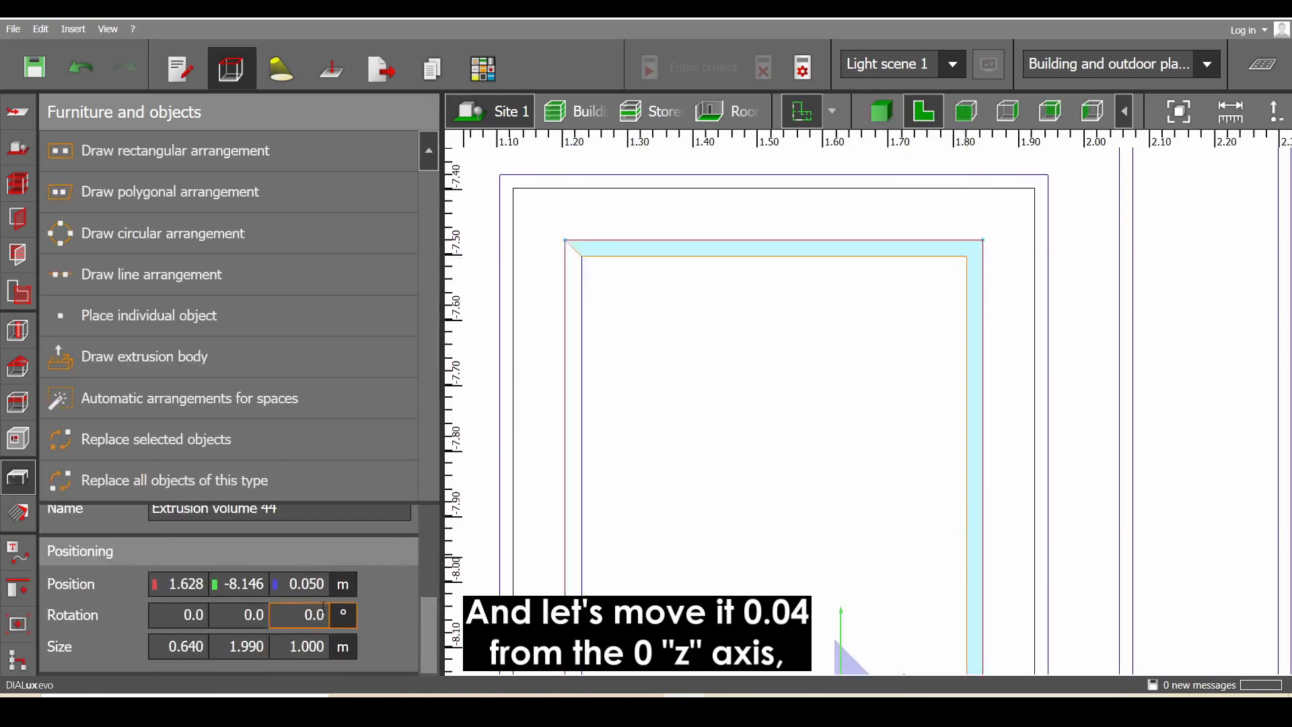
pyautogui.click(321, 585)
pyautogui.write('.04')
pyautogui.press('Return')
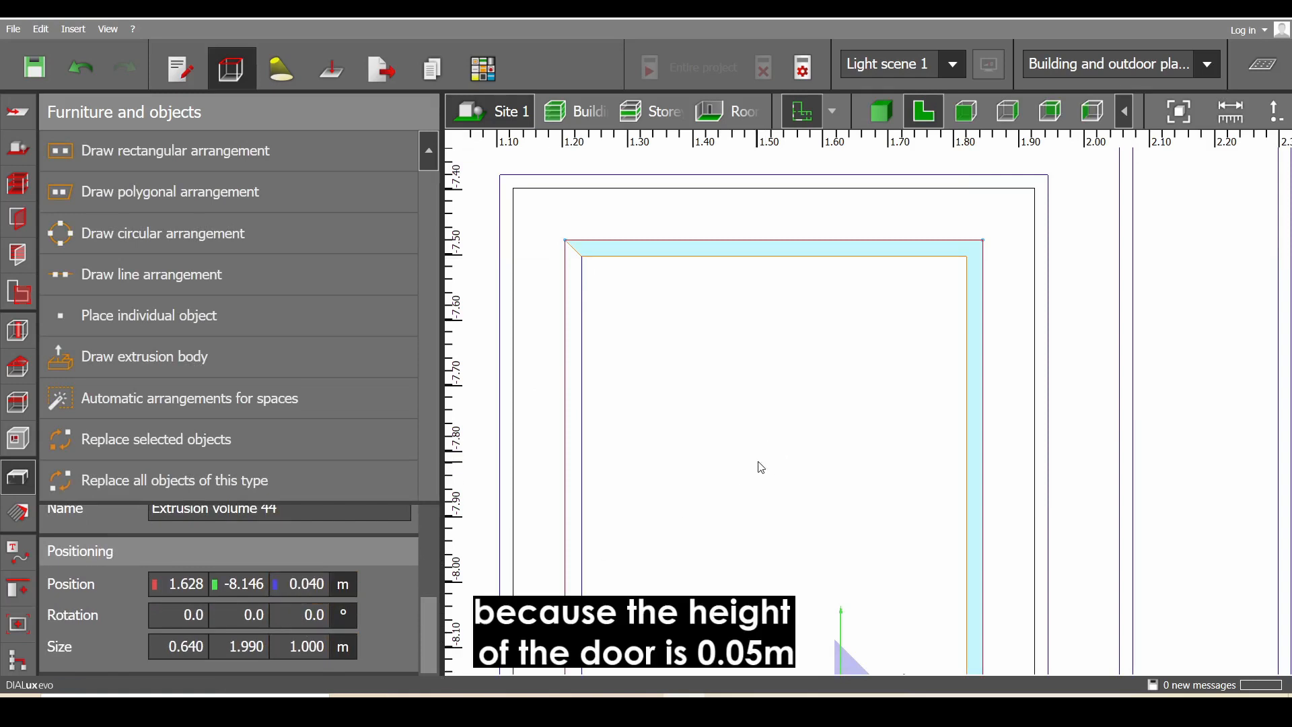
# Set the L-shaped subtraction strip's height to 0.1 m
pyautogui.scroll(-2, 761, 467)
pyautogui.moveTo(802, 303); pyautogui.dragTo(859, 349, button='middle')
pyautogui.scroll(-5, 873, 515)
pyautogui.moveTo(873, 514); pyautogui.dragTo(905, 275, button='middle')
pyautogui.click(325, 646)
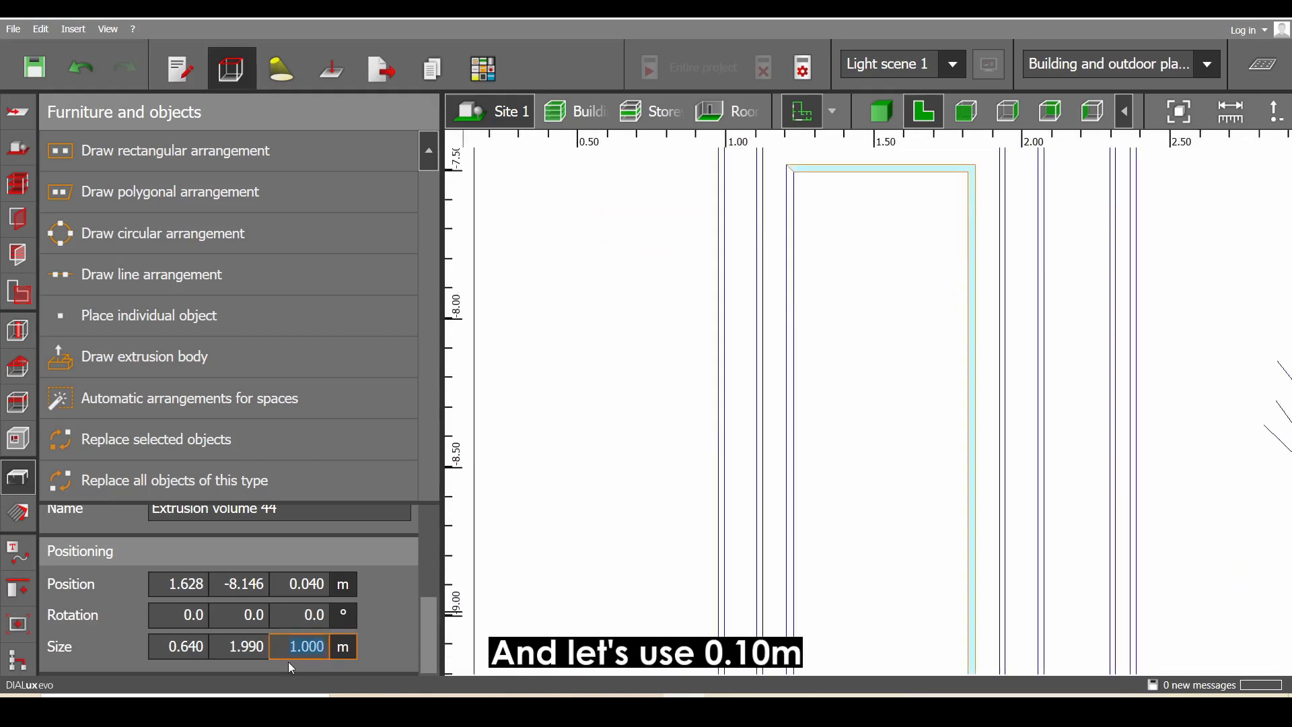
pyautogui.press('BackSpace')
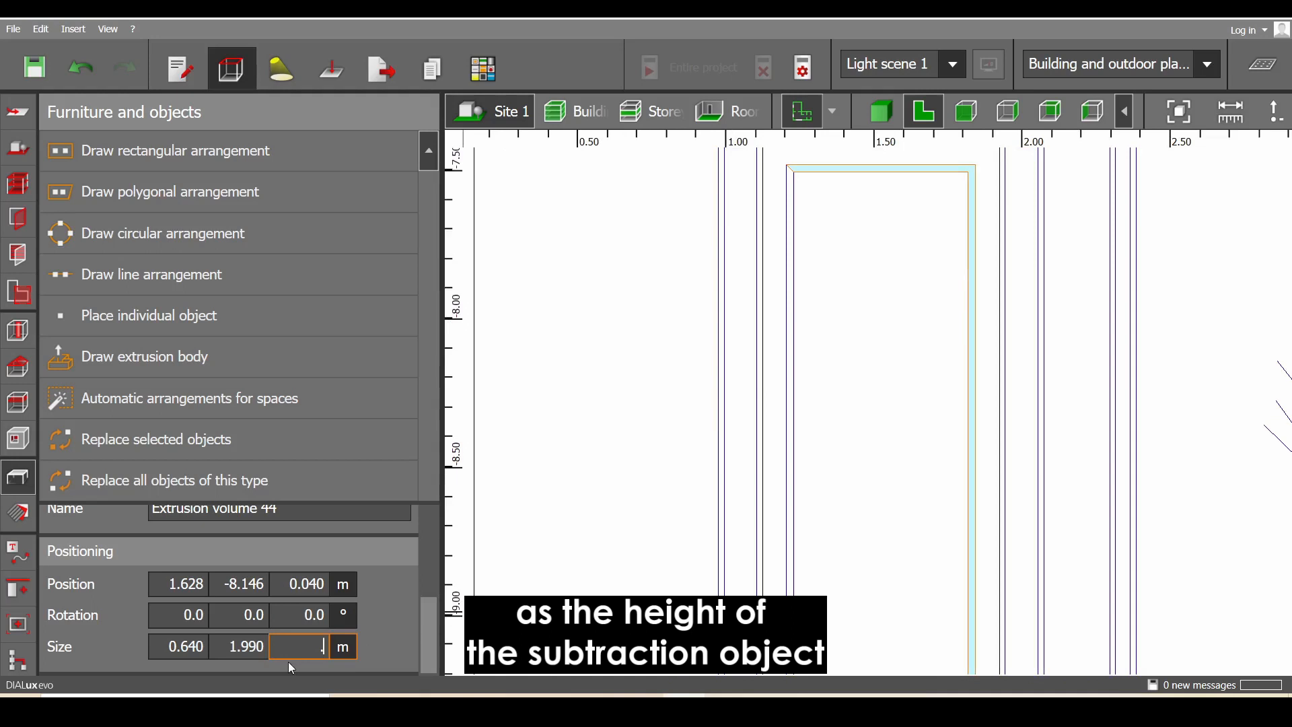
pyautogui.write('.1')
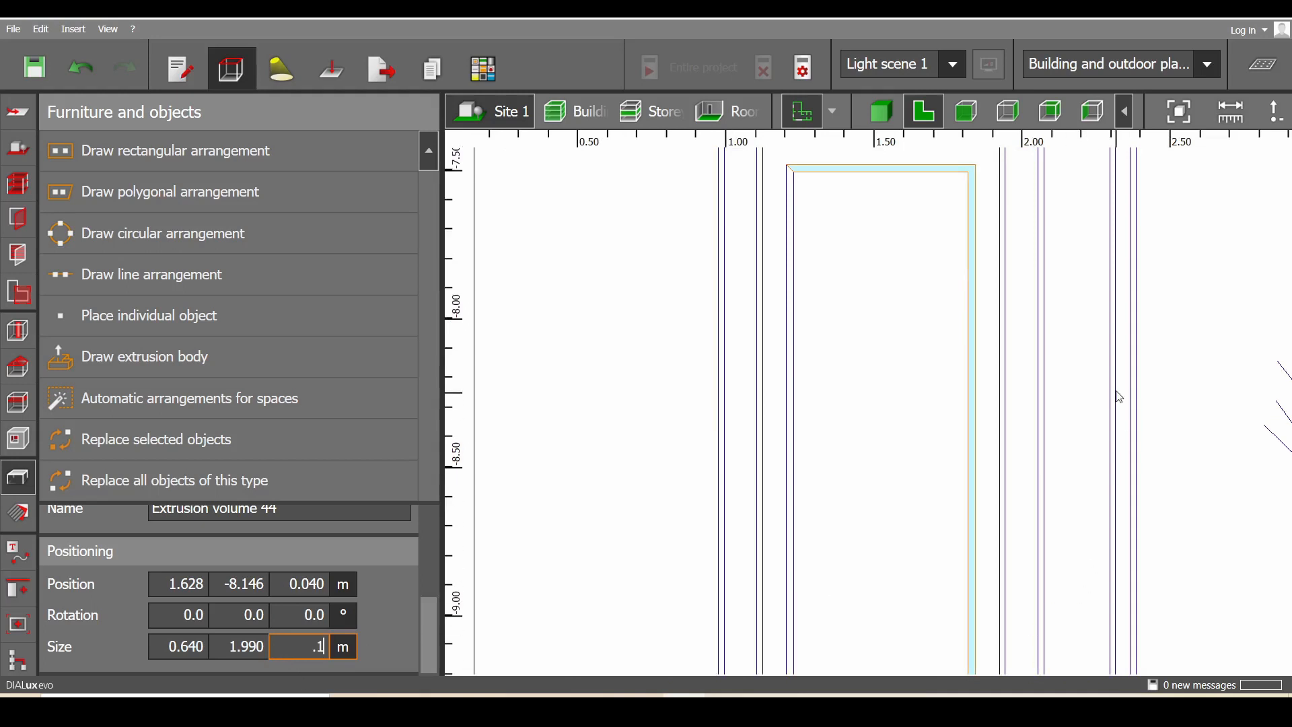
pyautogui.press('Return')
# Place a copy of the L-shaped strip, rotated 180° about the z axis, along the recessed frame's left and bottom edges
pyautogui.scroll(-2, 1094, 419)
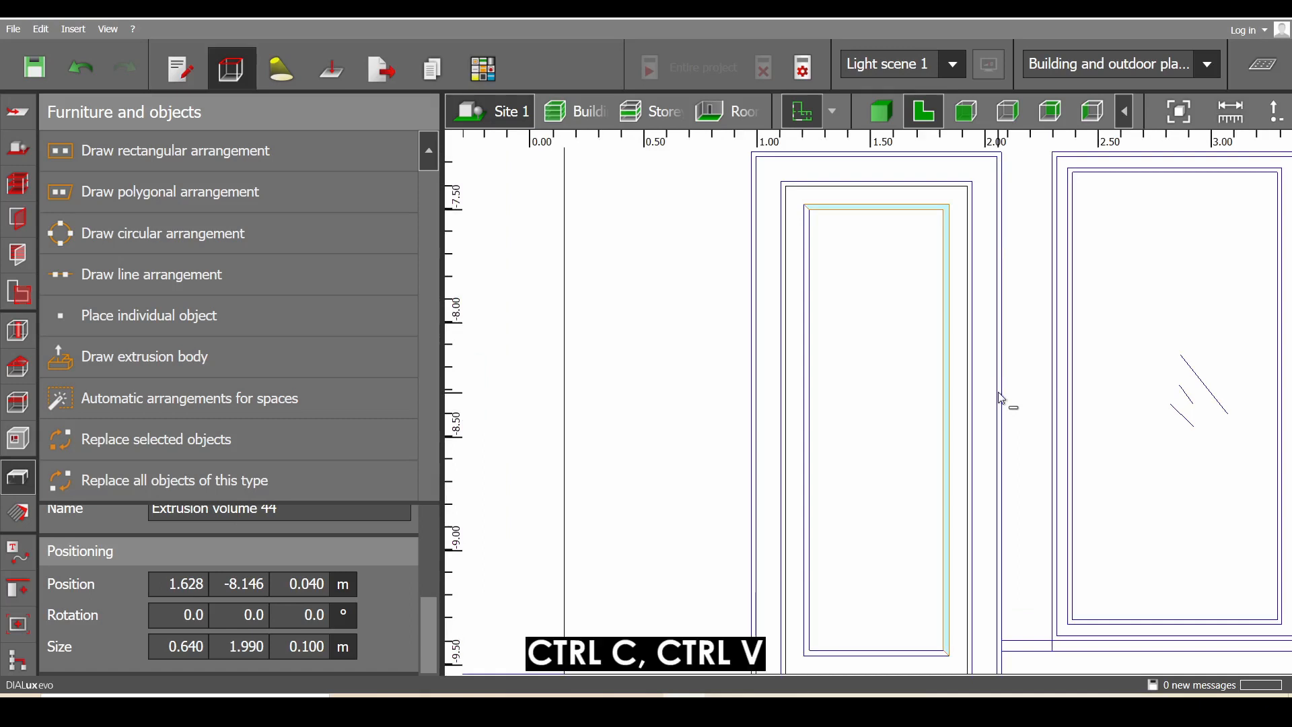
pyautogui.hotkey('ctrl', 'v')
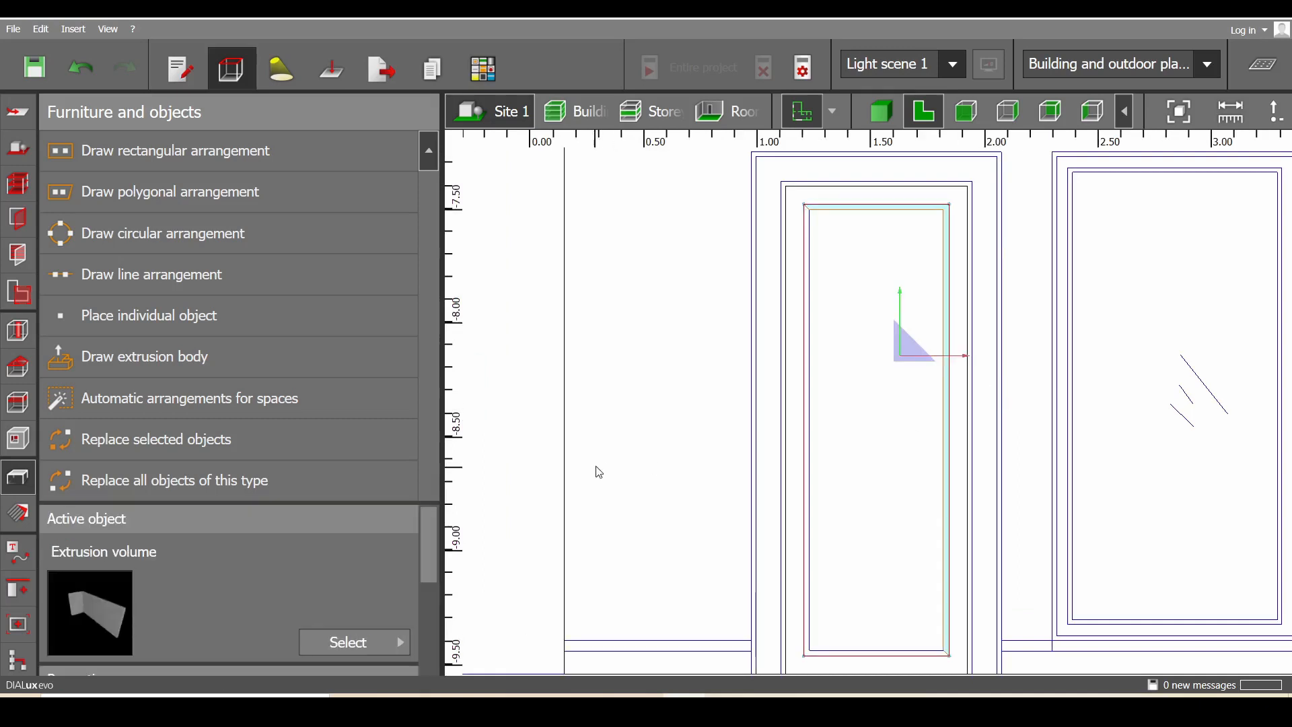
pyautogui.moveTo(432, 550); pyautogui.dragTo(418, 670)
pyautogui.click(316, 614)
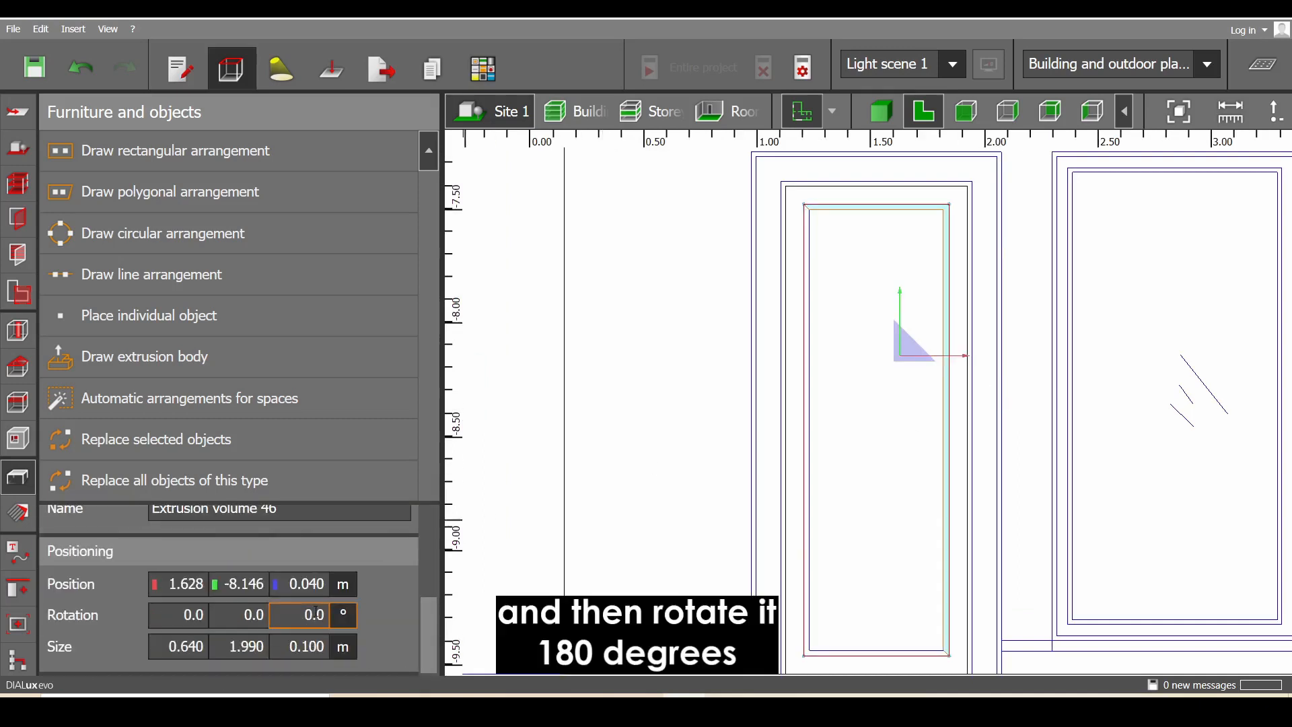
pyautogui.write('180')
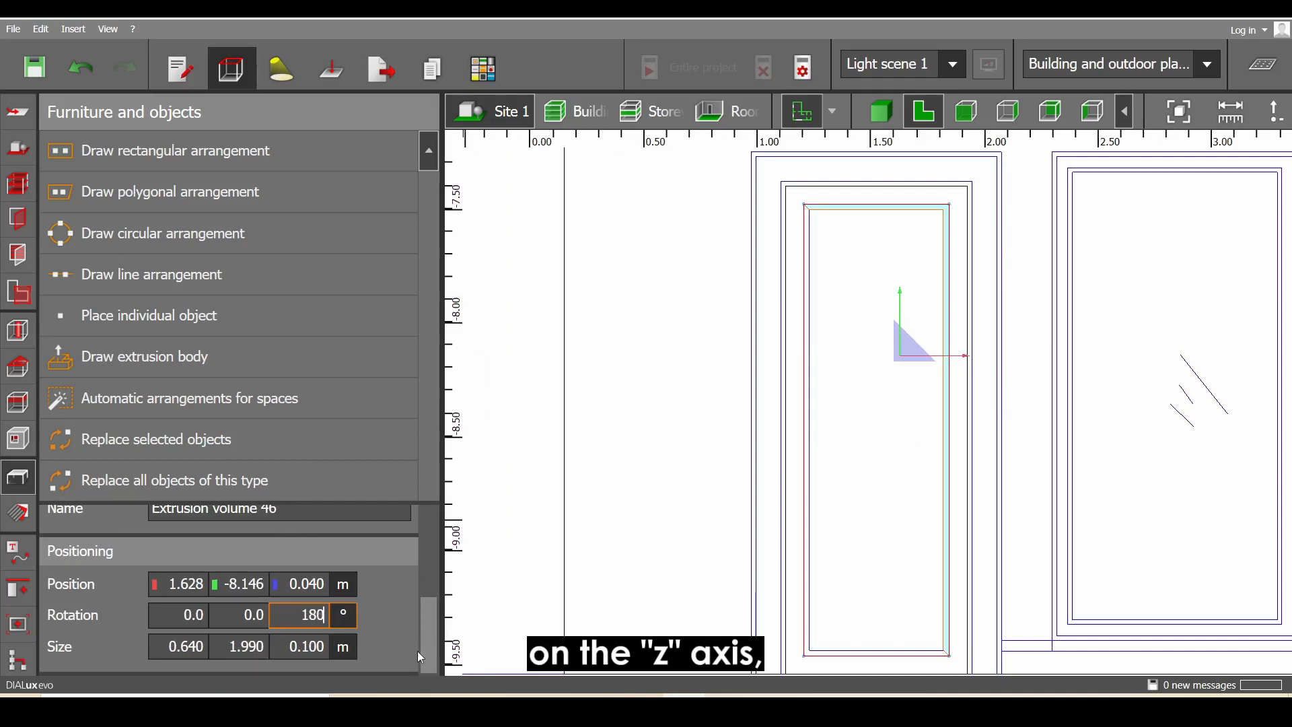
pyautogui.press('Return')
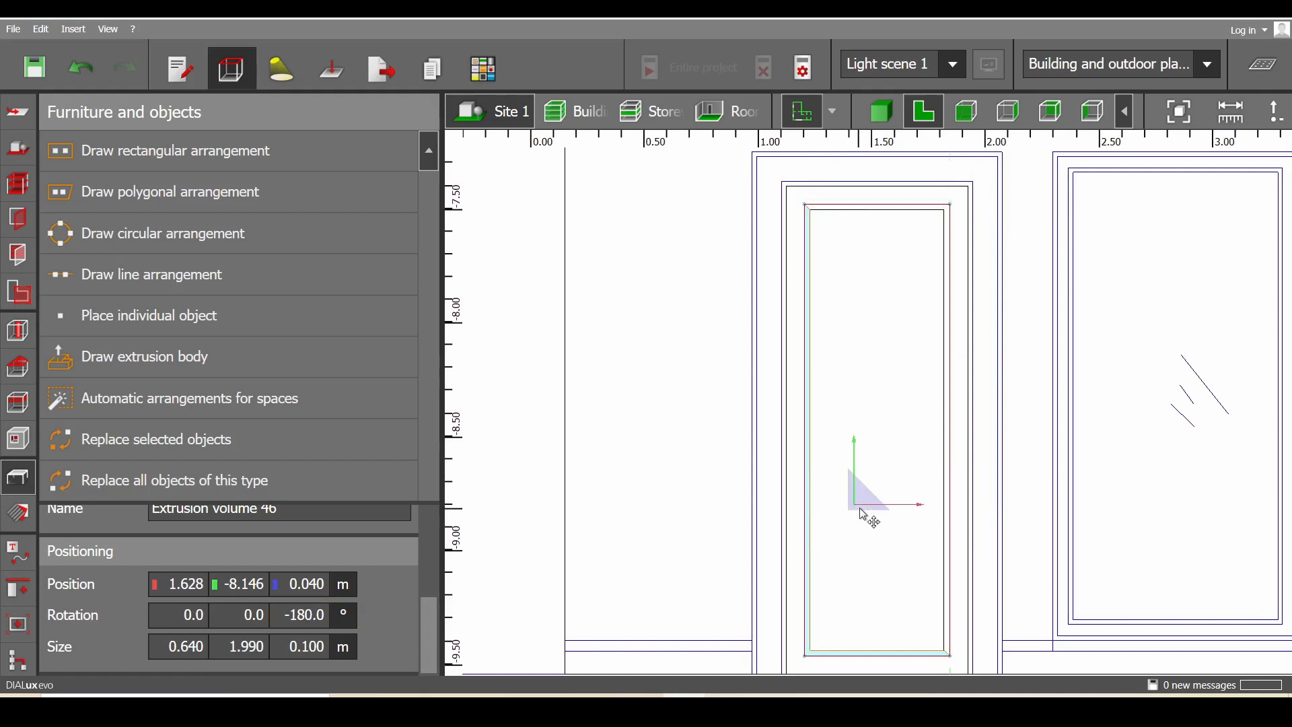
# In the 3D view, combine the two L-shaped strips into one rectangular frame object
pyautogui.click(881, 112)
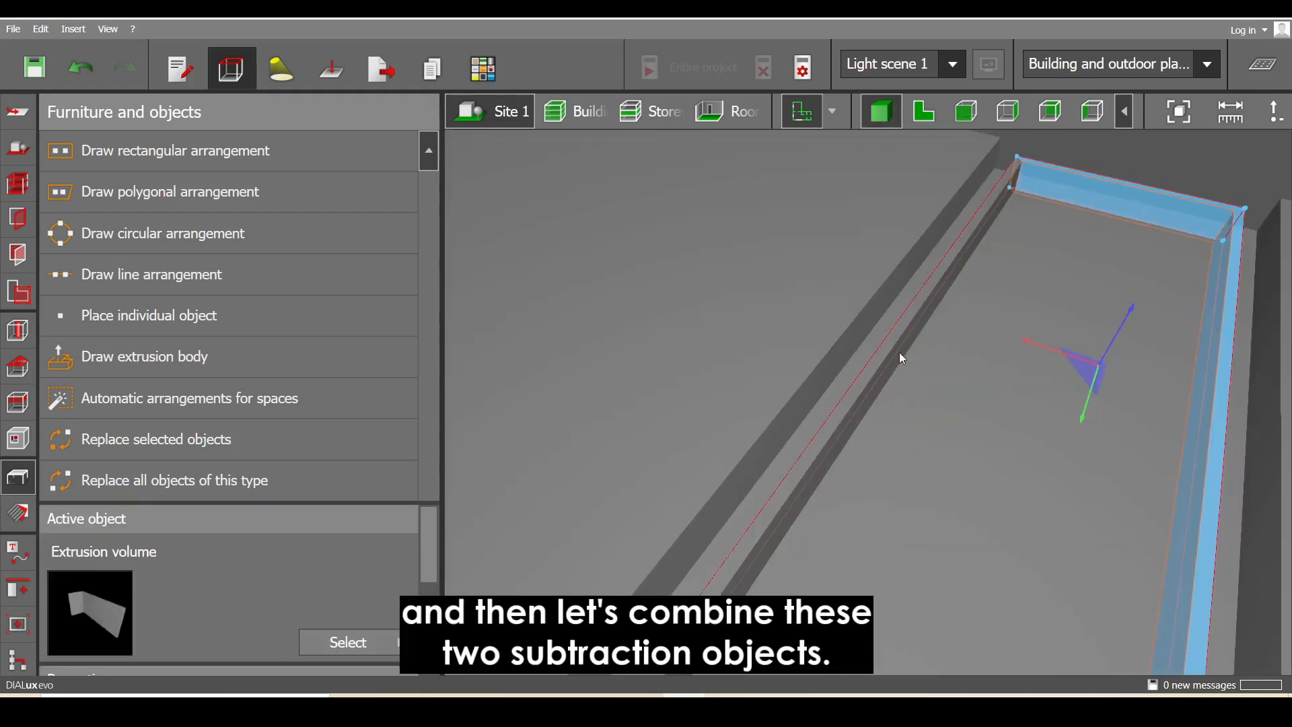
pyautogui.keyDown('ctrl'); pyautogui.click(901, 356); pyautogui.keyUp('ctrl')
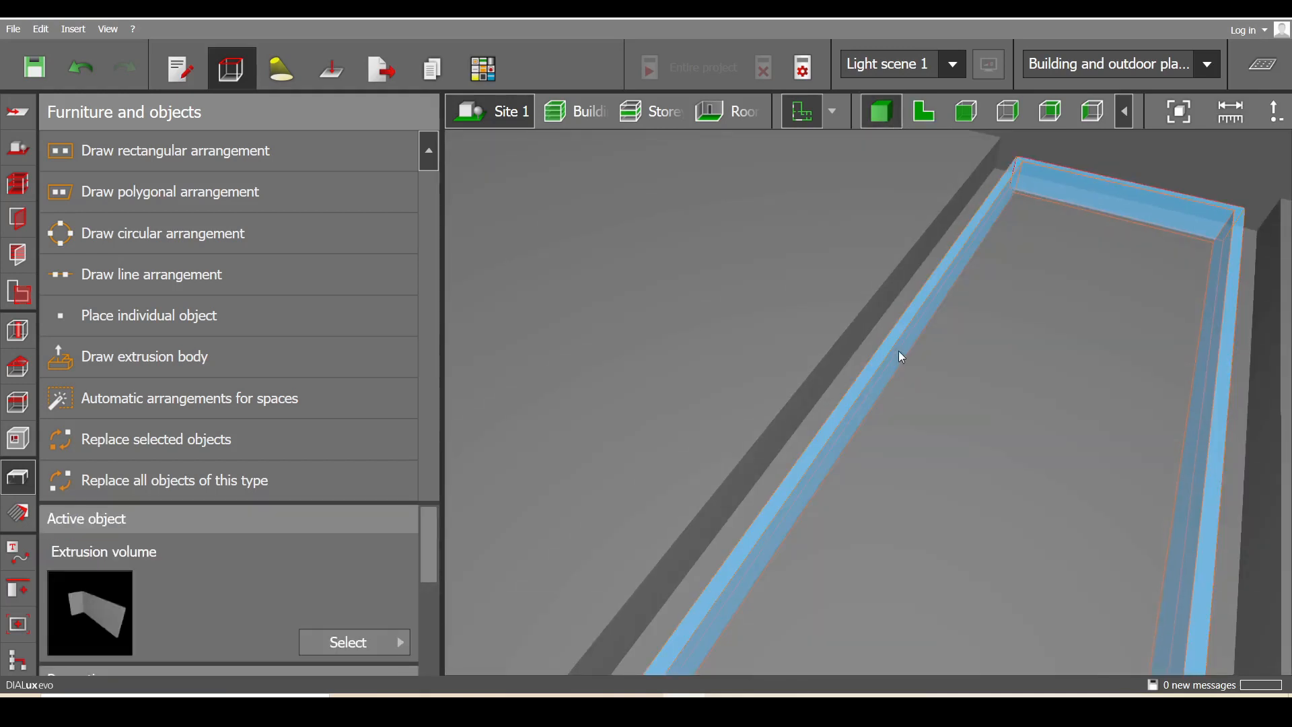
pyautogui.click(18, 589)
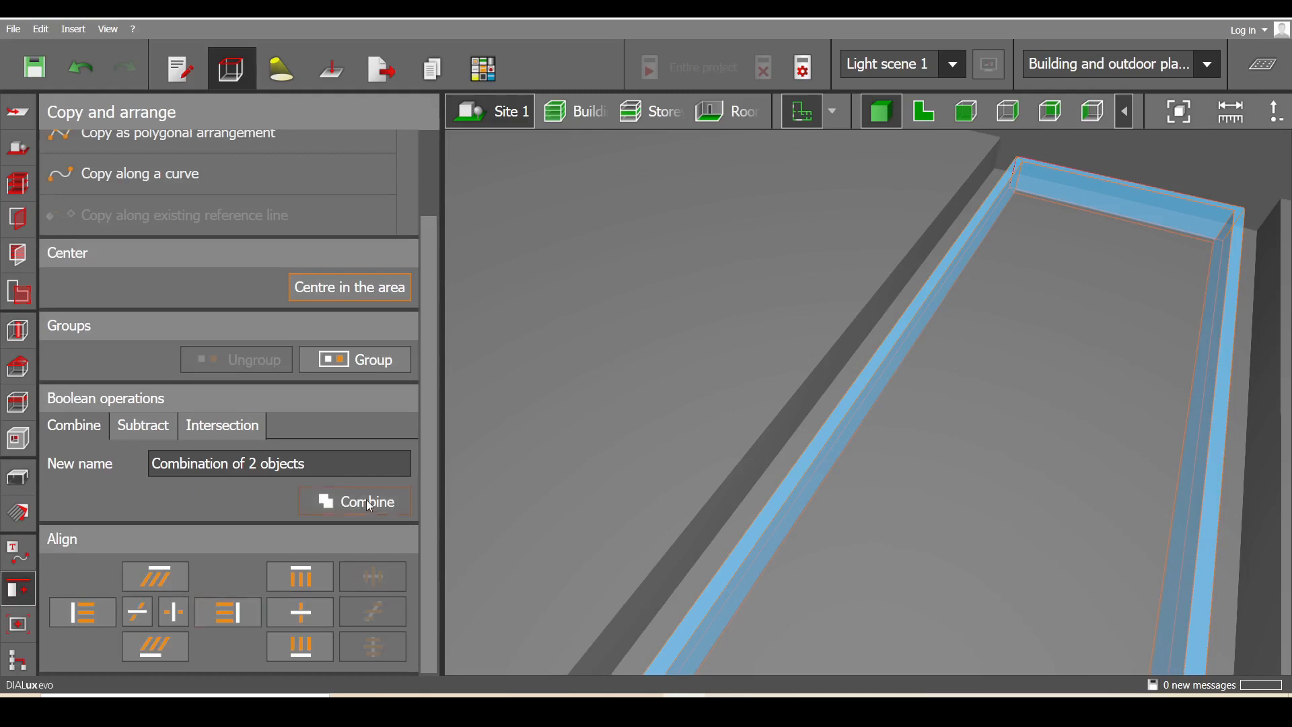
pyautogui.click(364, 500)
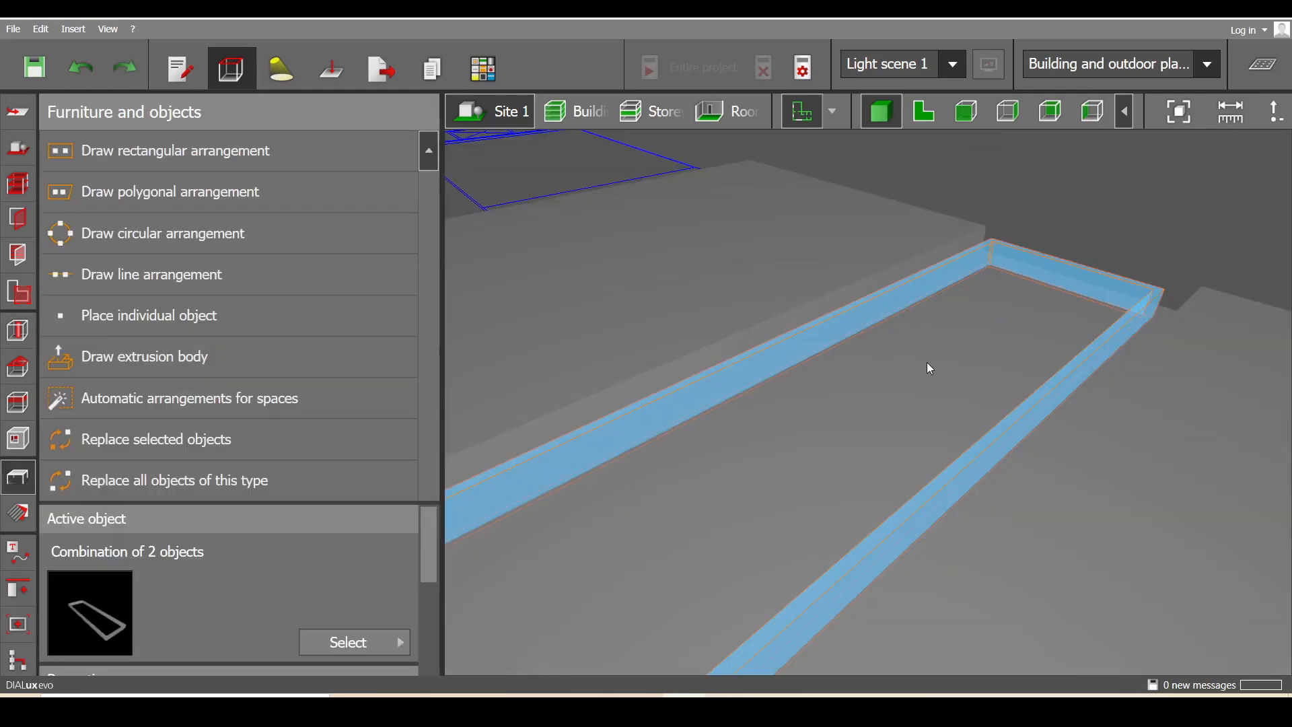
# Apply the beige colour material with 49 % reflection factor to the combined rectangular frame
pyautogui.moveTo(927, 362); pyautogui.dragTo(785, 349, button='right')
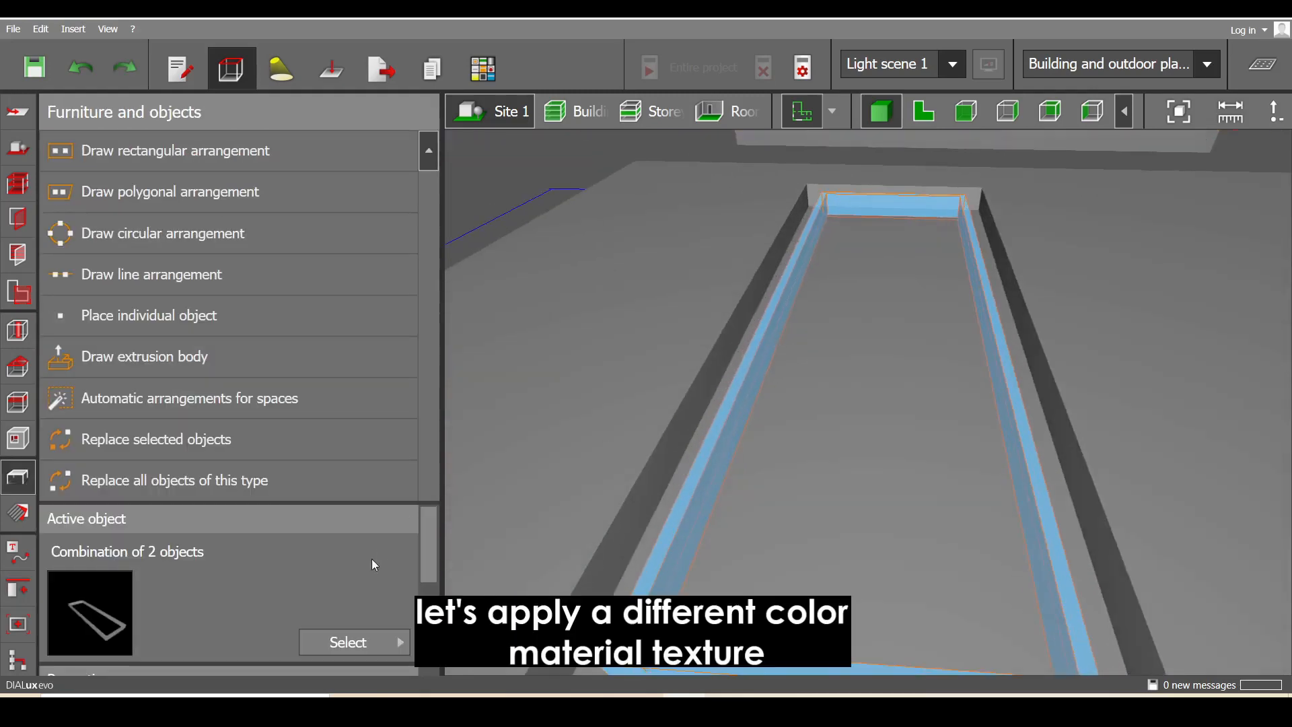
pyautogui.click(19, 515)
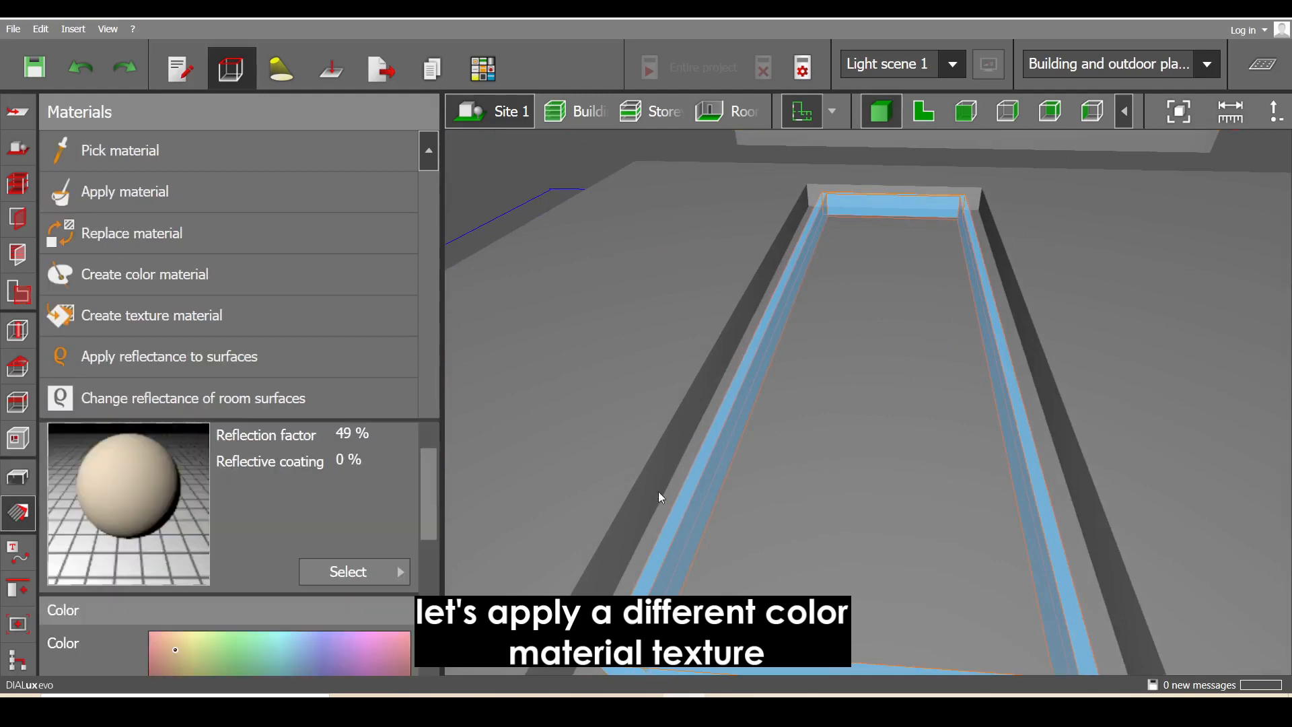
pyautogui.moveTo(719, 459)
pyautogui.mouseDown(button='right')
pyautogui.moveTo(770, 488)
pyautogui.moveTo(701, 470)
pyautogui.mouseUp(button='right')
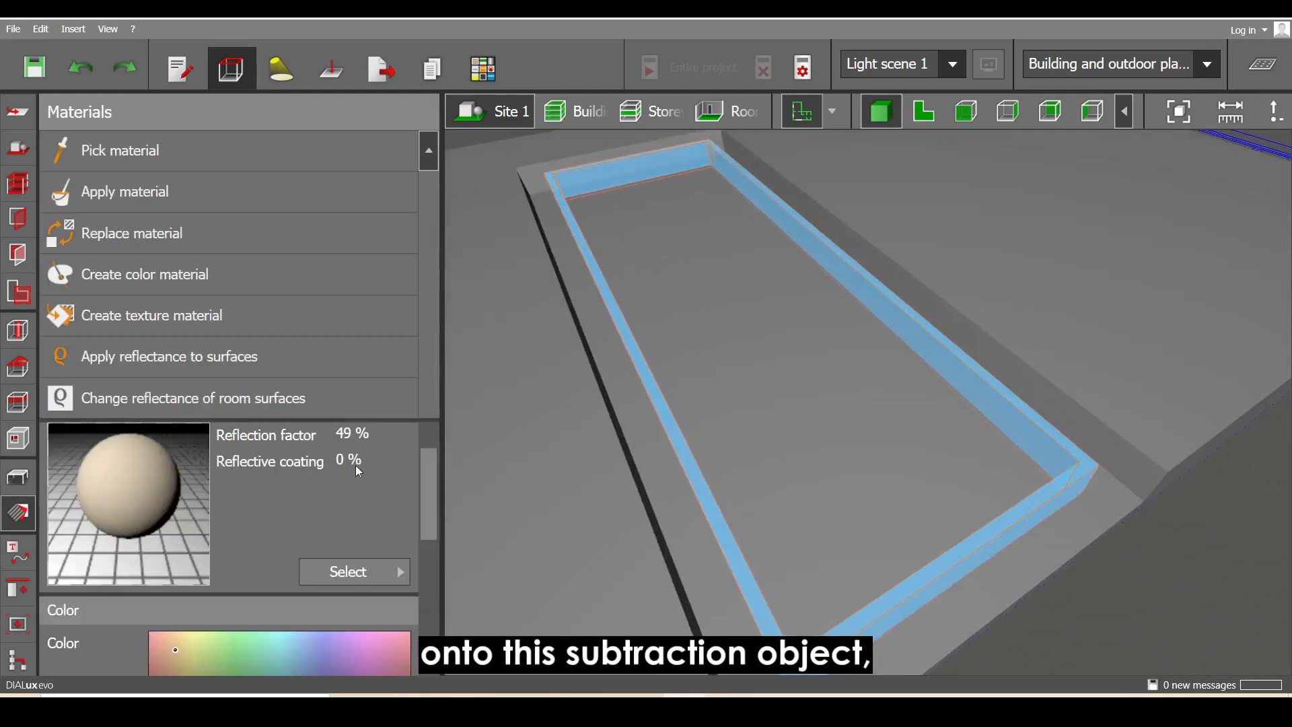
pyautogui.moveTo(479, 519); pyautogui.dragTo(729, 553)
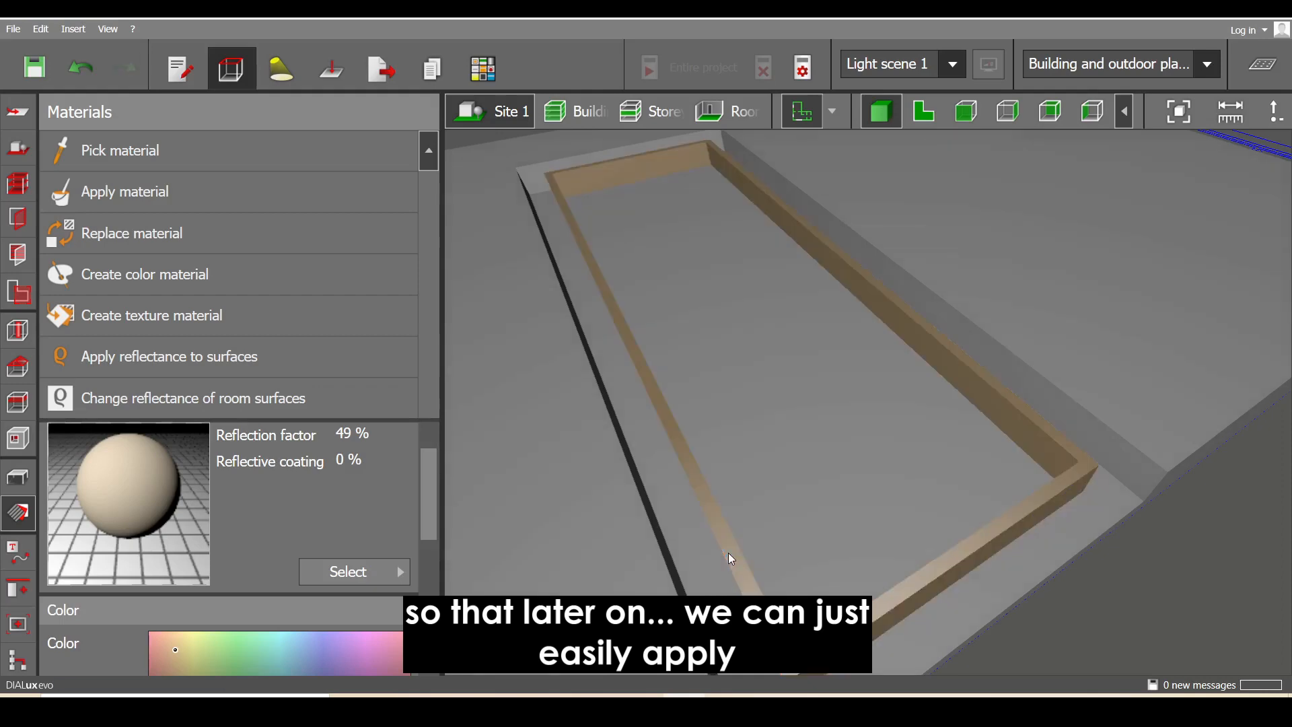
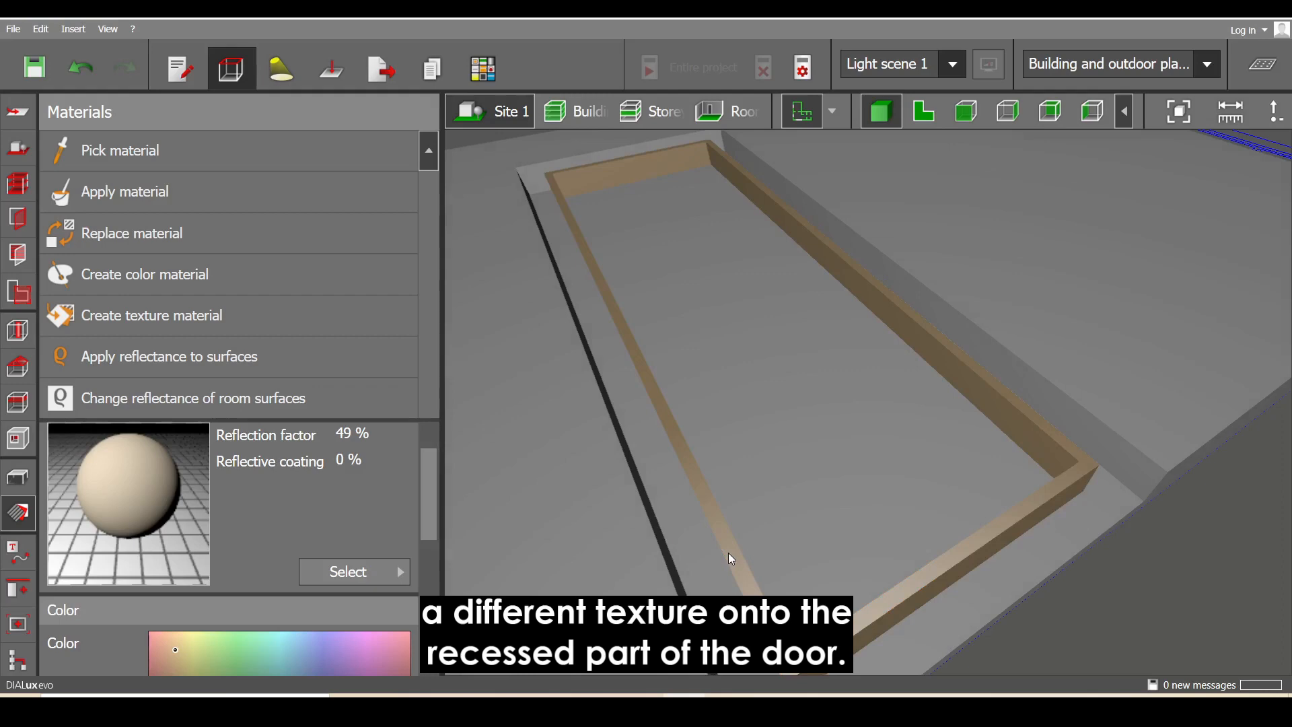
# Subtract the combined rectangular frame from the door leaf extrusion
pyautogui.moveTo(721, 506); pyautogui.dragTo(703, 491, button='right')
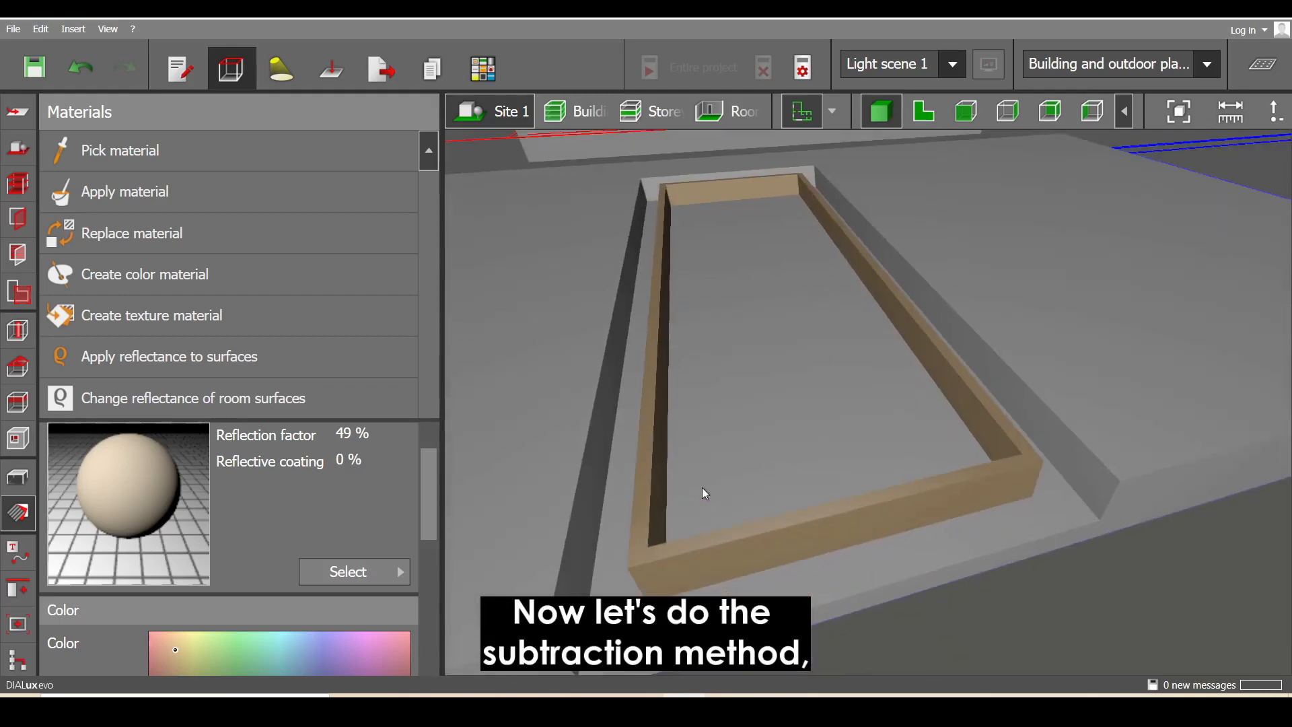
pyautogui.click(24, 479)
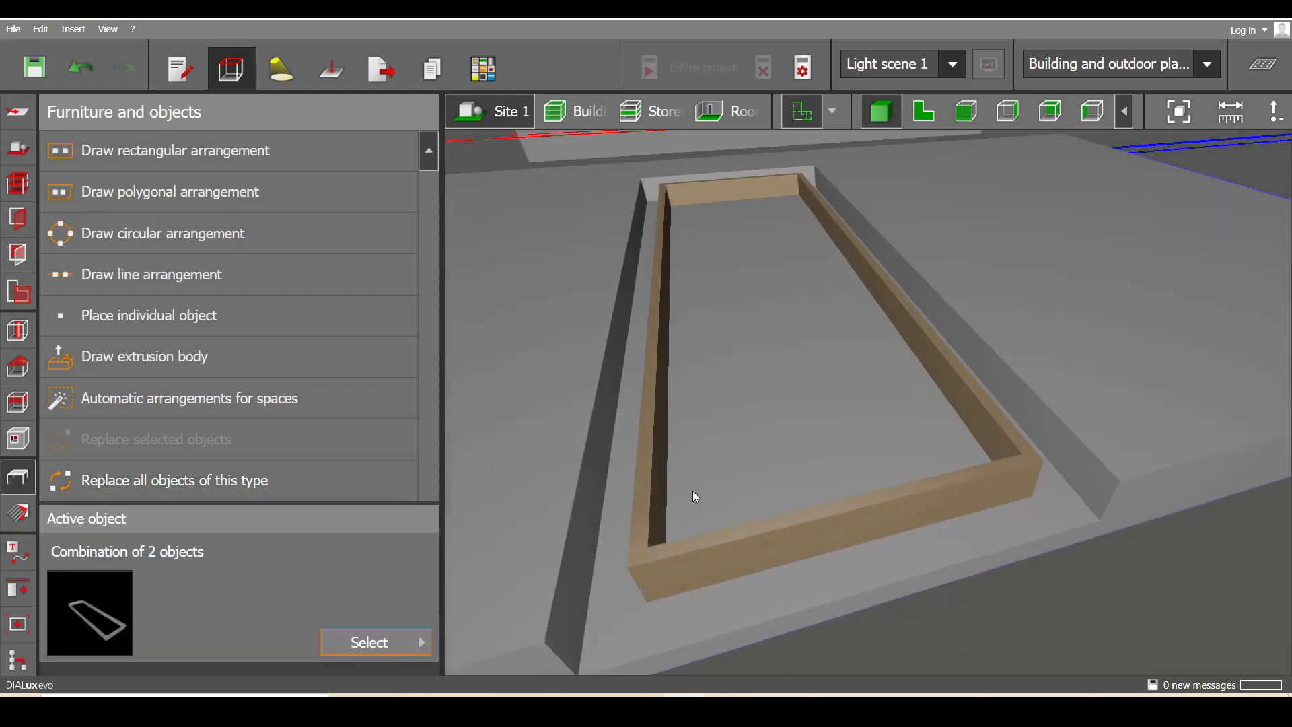
pyautogui.click(739, 607)
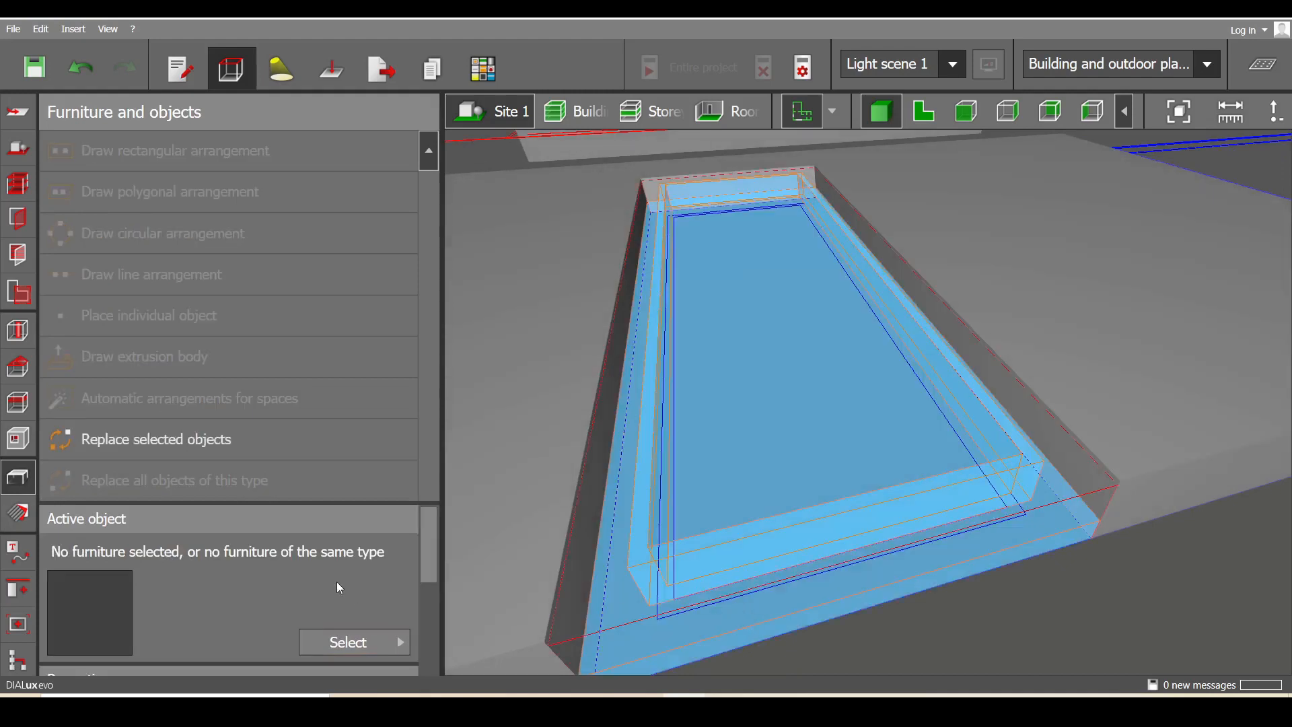
pyautogui.click(20, 591)
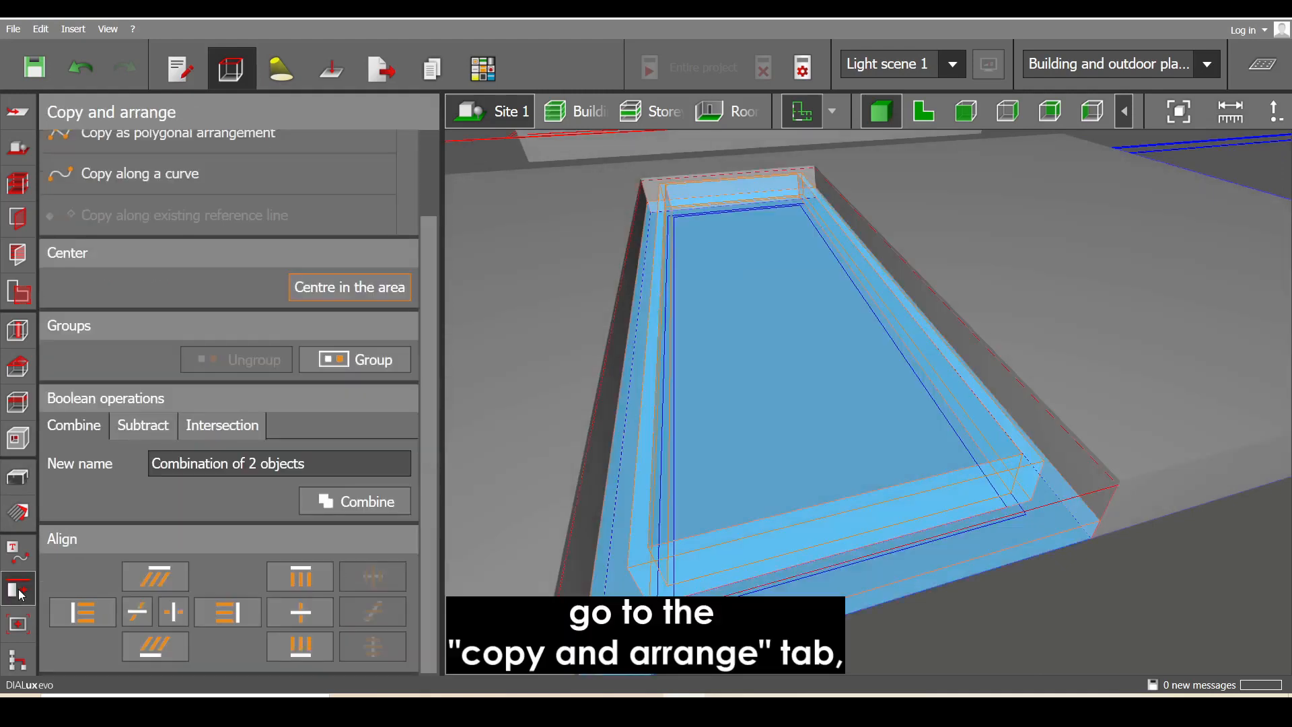
pyautogui.click(149, 433)
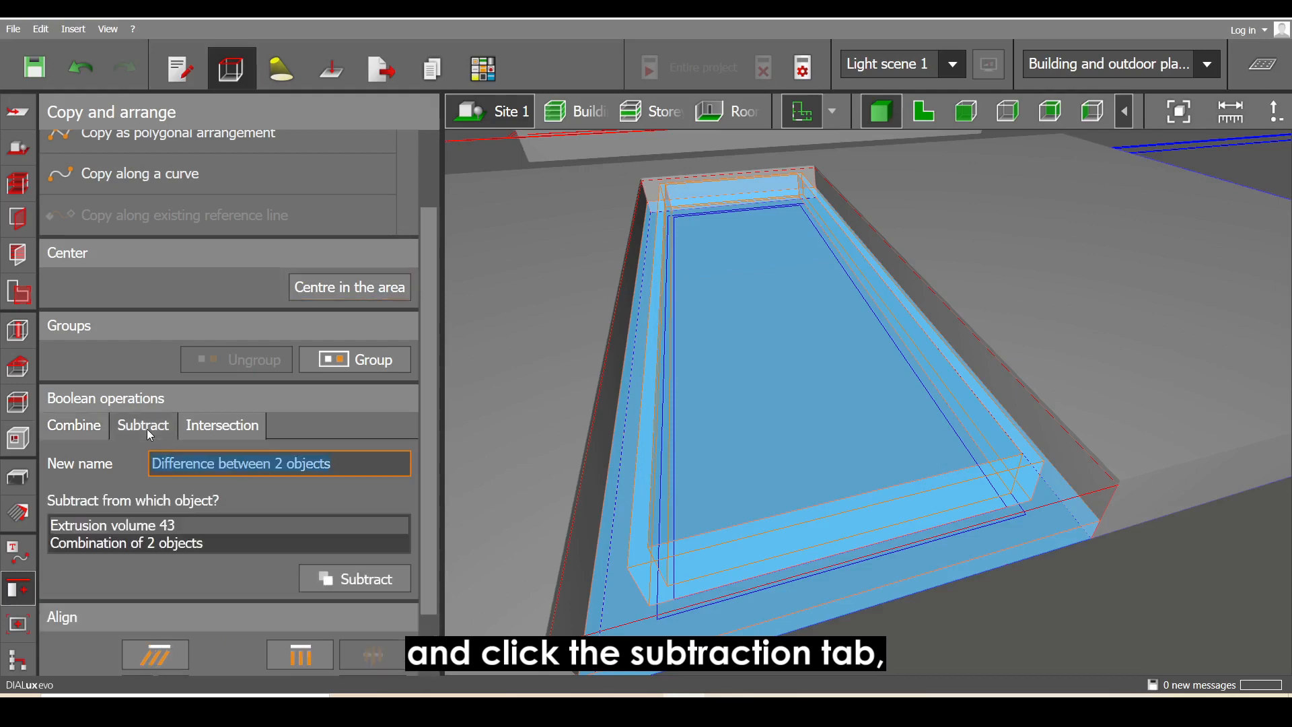
pyautogui.click(338, 580)
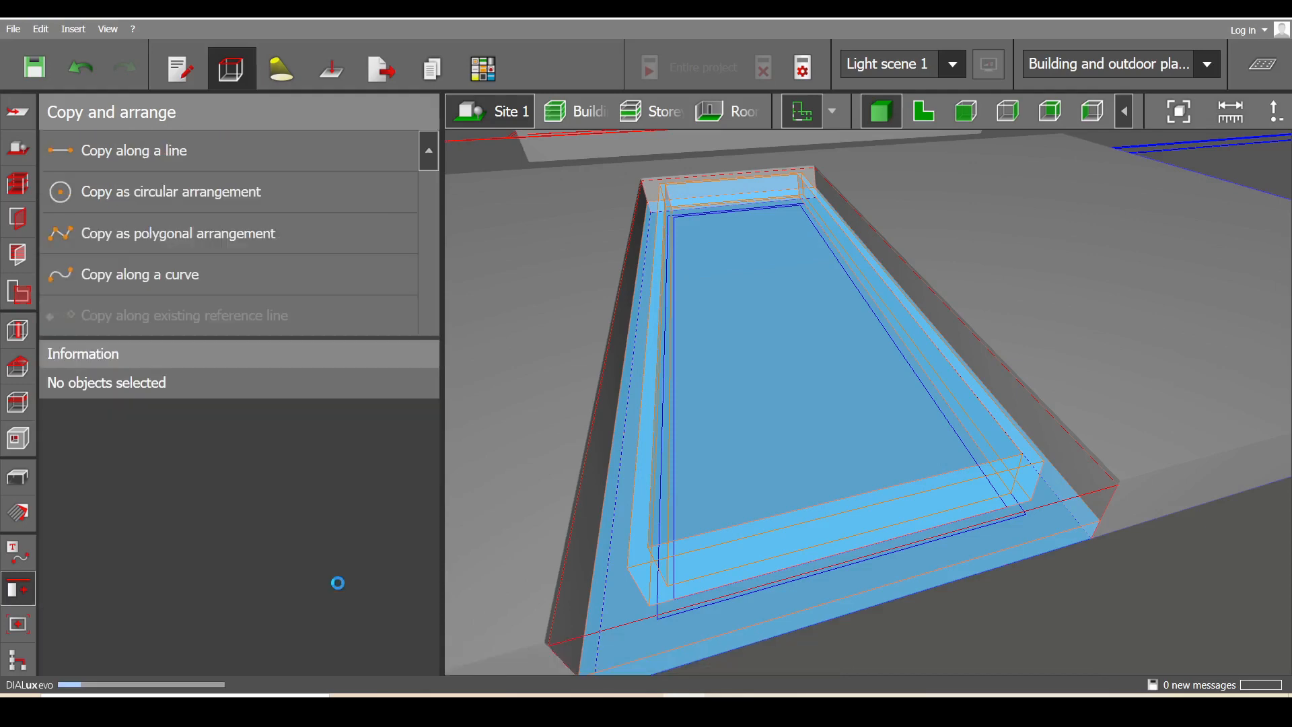
# Move the door leaf with the recessed frame to a z position of 0.07 m
pyautogui.click(805, 356)
pyautogui.click(18, 477)
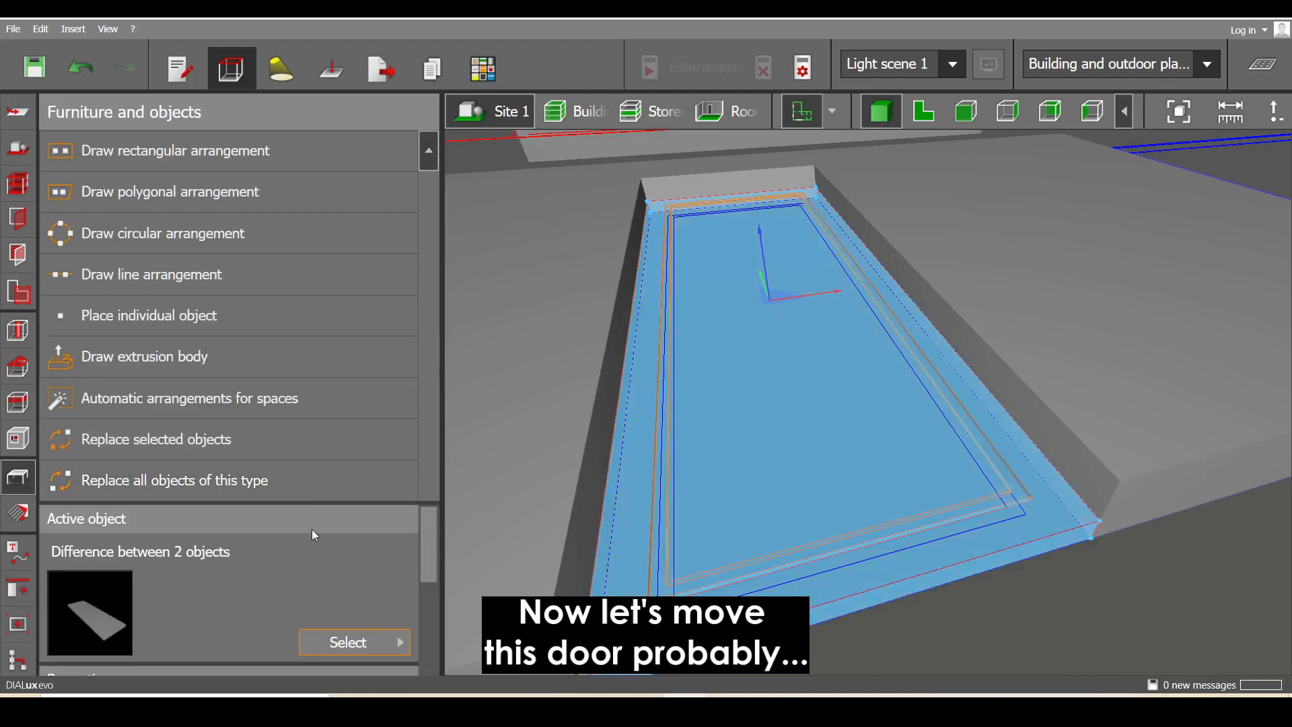
pyautogui.moveTo(430, 542); pyautogui.dragTo(427, 627)
pyautogui.click(292, 593)
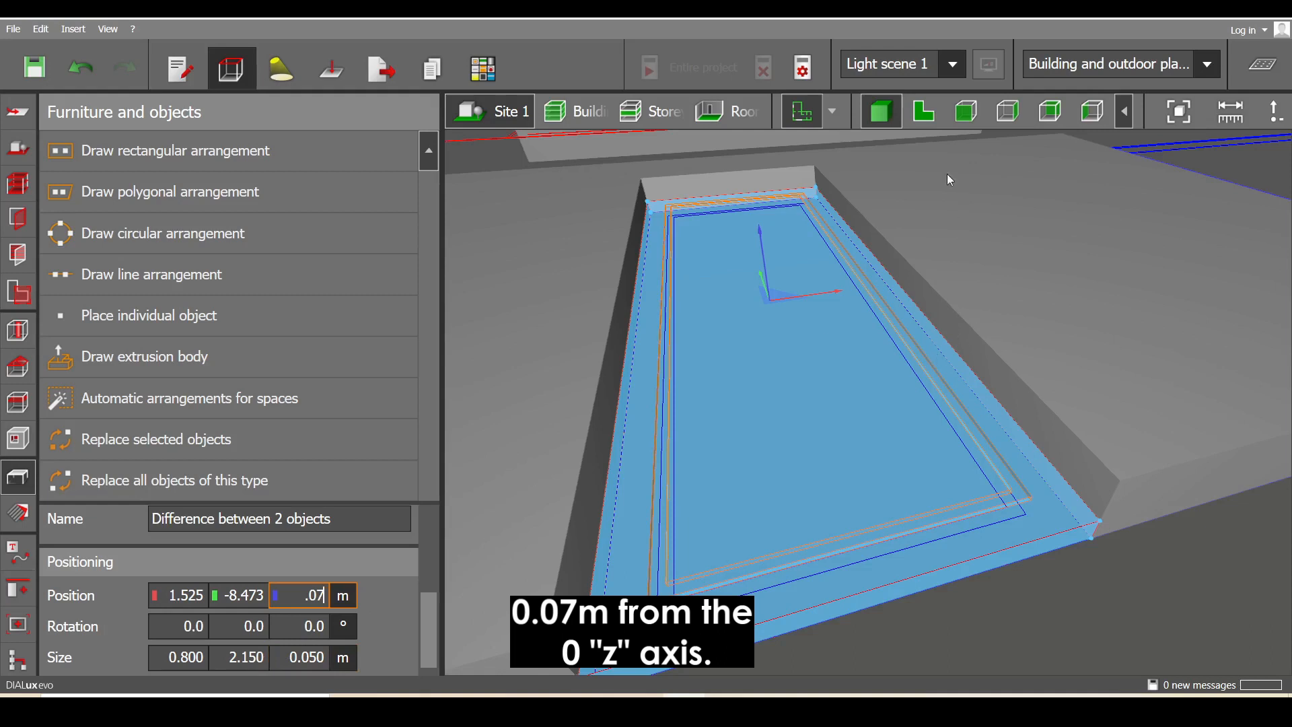
# In the floor plan view, start an extrusion body tracing the door frame's outer outline, 1.100 m wide and 2.300 m high
pyautogui.click(924, 112)
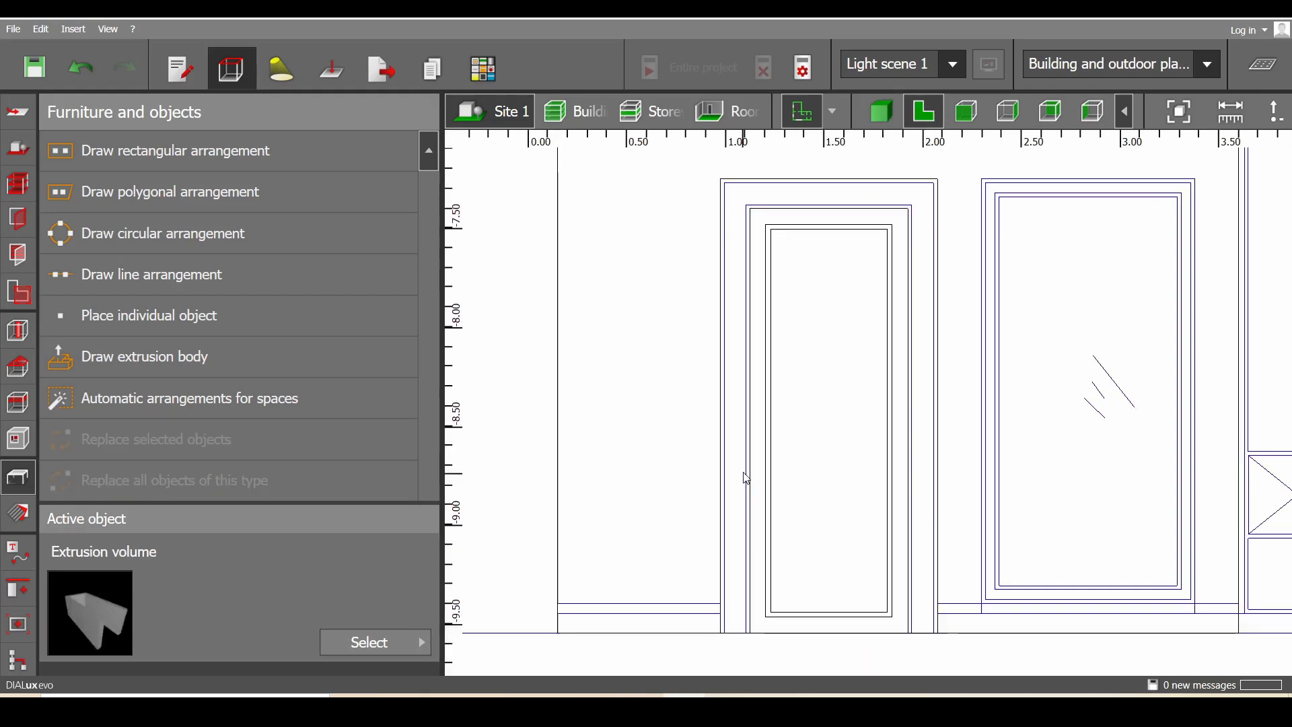
pyautogui.click(301, 356)
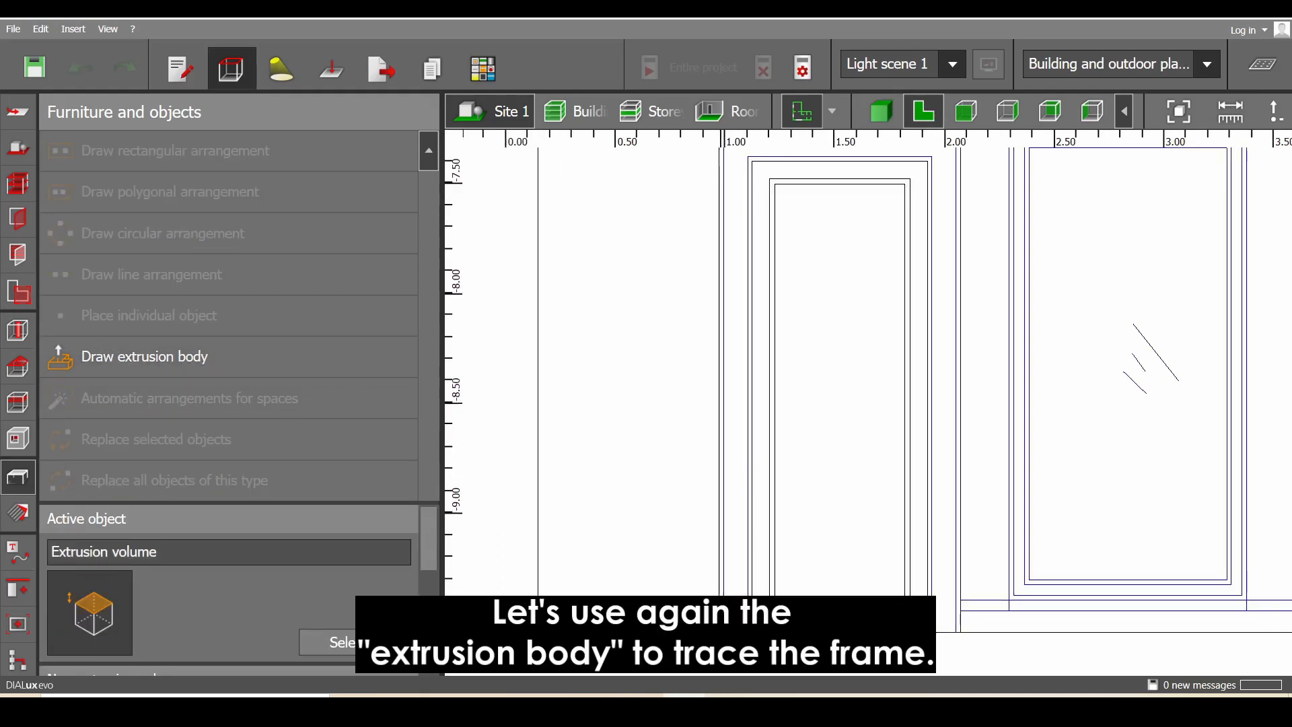
pyautogui.click(720, 635)
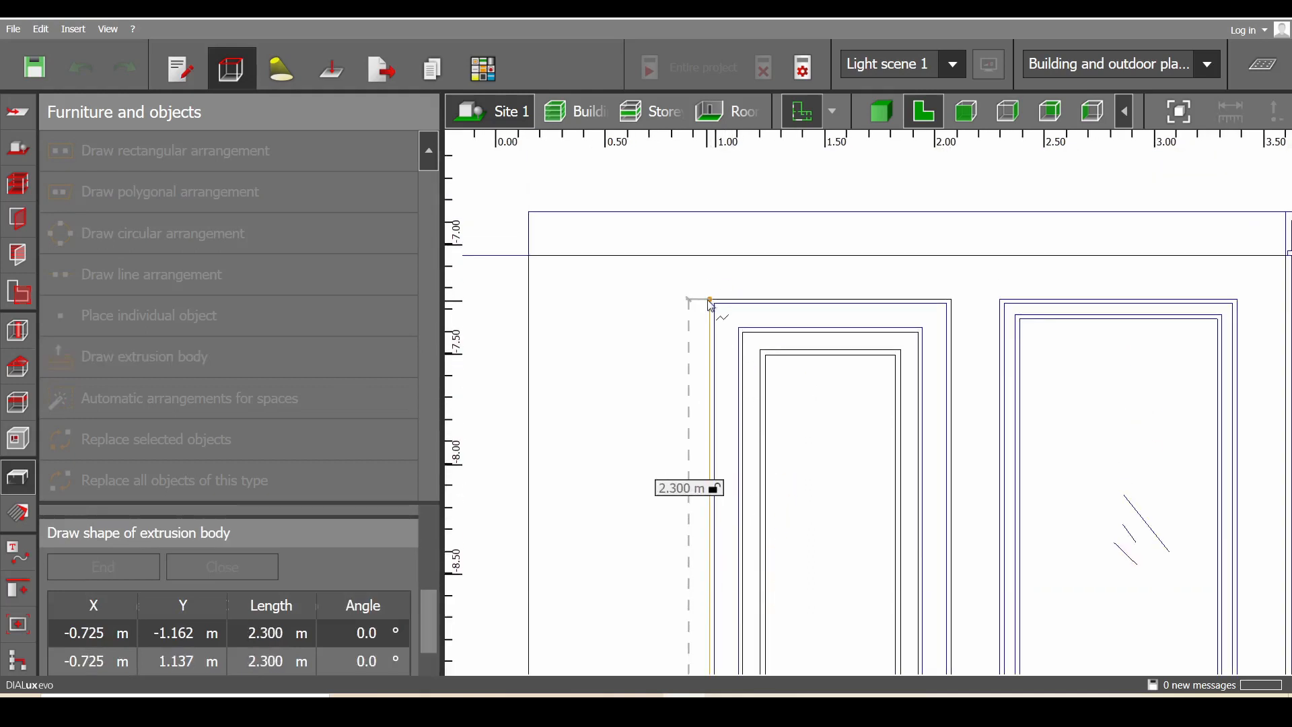
pyautogui.click(709, 300)
pyautogui.click(952, 301)
pyautogui.scroll(-4, 952, 306)
pyautogui.scroll(6, 962, 622)
pyautogui.click(935, 574)
# Trace the door frame's inner outline, 0.800 m wide and 2.150 m high with 0.150 m legs, and close the extrusion shape
pyautogui.click(890, 575)
pyautogui.scroll(-5, 891, 572)
pyautogui.scroll(6, 898, 322)
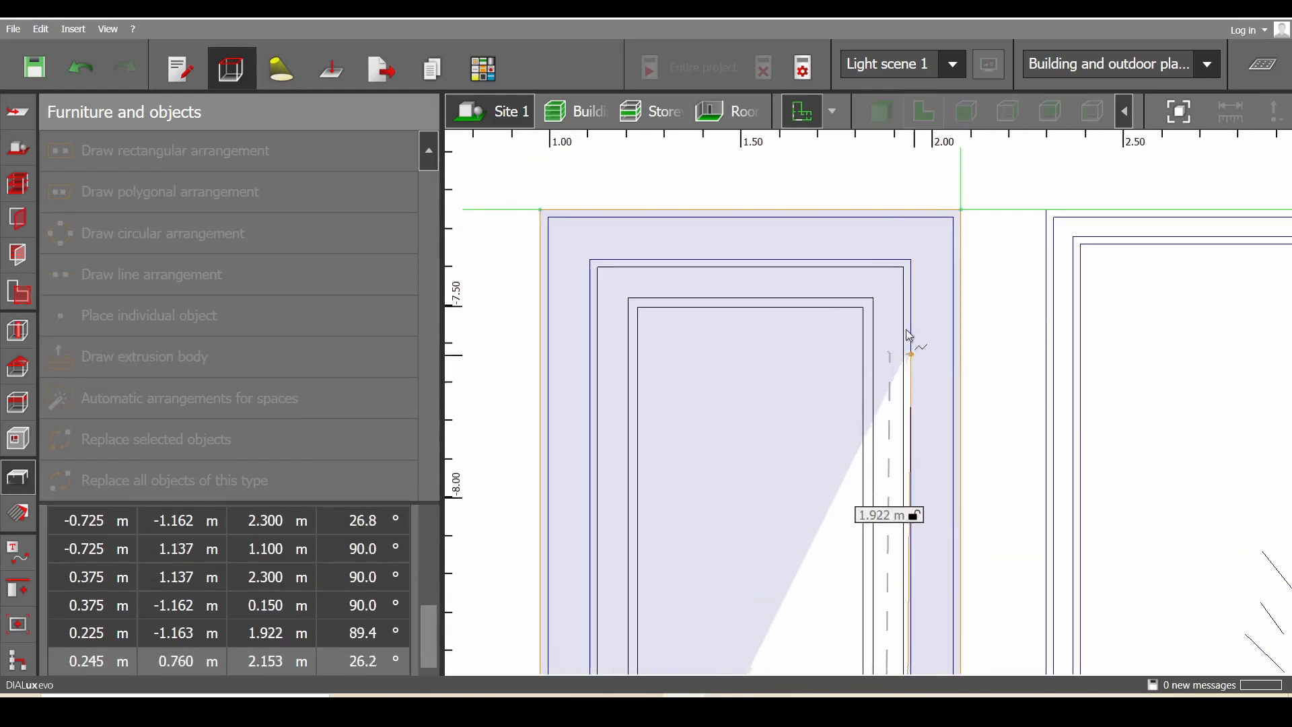
pyautogui.click(903, 267)
pyautogui.click(599, 269)
pyautogui.scroll(-4, 599, 270)
pyautogui.scroll(6, 828, 518)
pyautogui.click(832, 514)
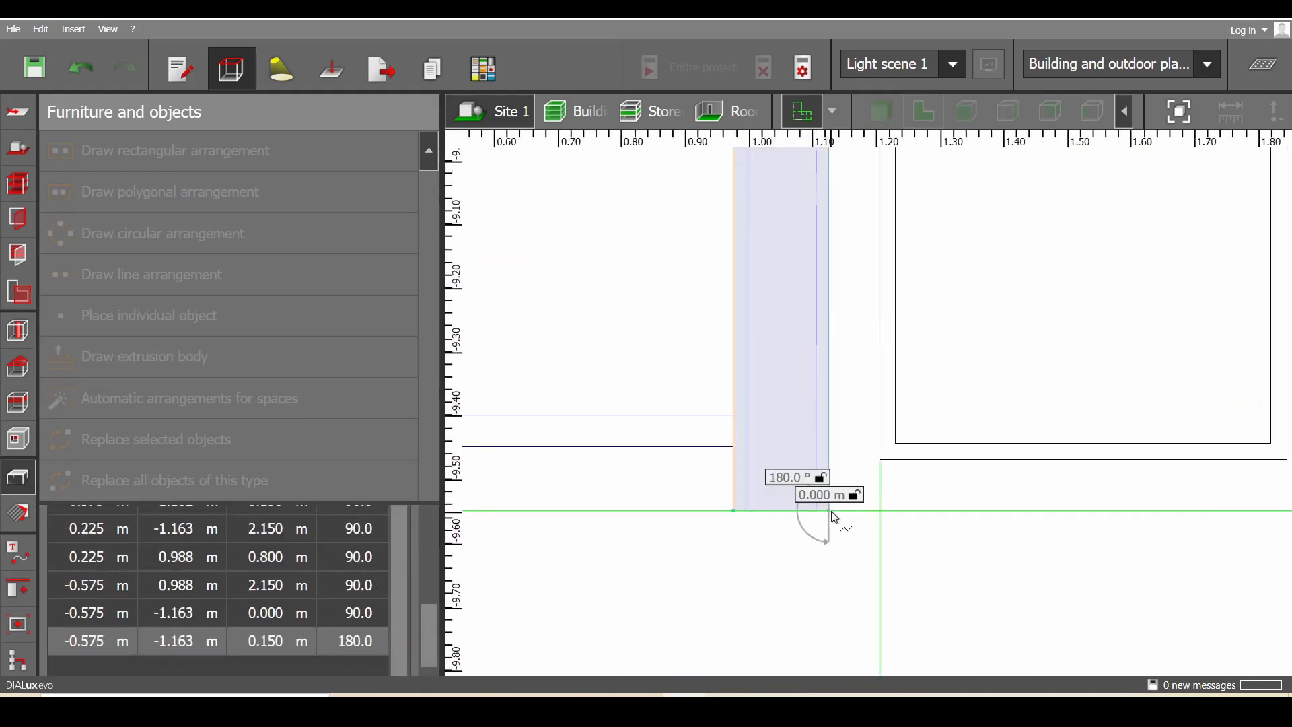
pyautogui.rightClick(834, 516)
pyautogui.click(866, 525)
# Measure the door frame's thickness beside the door opening in the CAD plan
pyautogui.scroll(-6, 887, 514)
pyautogui.moveTo(1056, 422); pyautogui.dragTo(849, 592, button='middle')
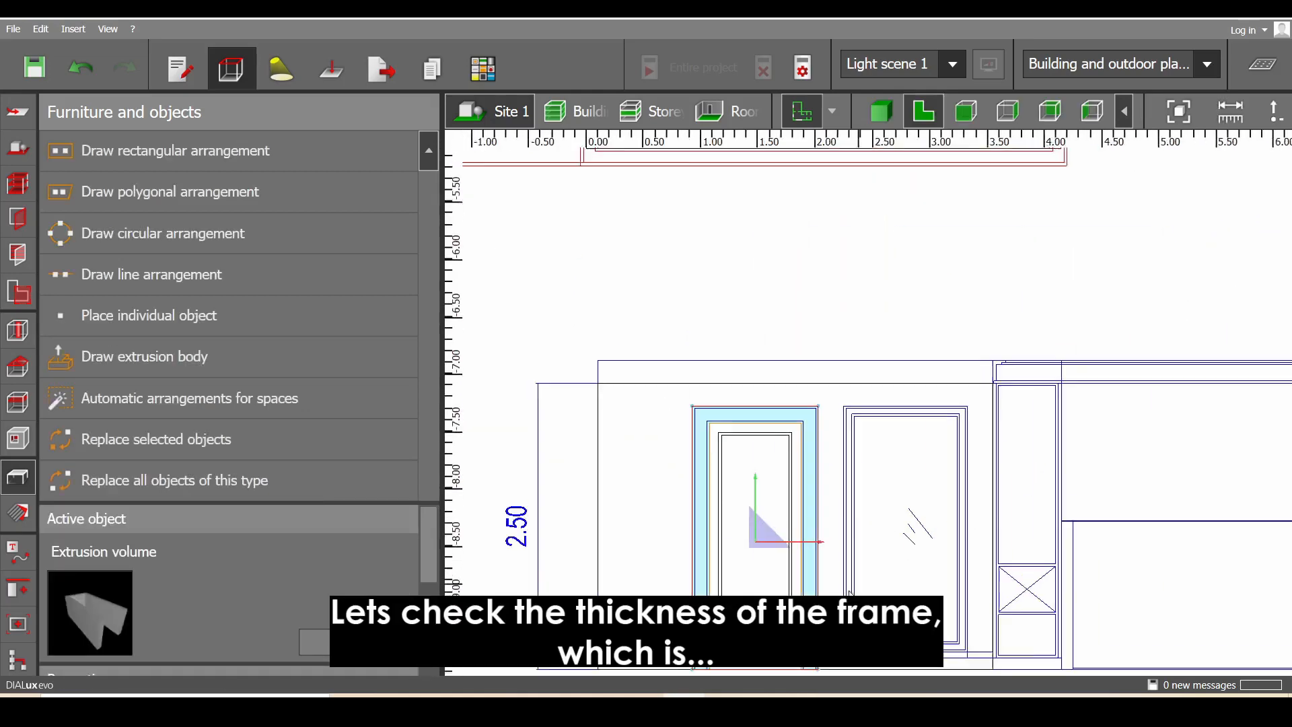
pyautogui.moveTo(1200, 329); pyautogui.dragTo(884, 597, button='middle')
pyautogui.moveTo(1061, 280); pyautogui.dragTo(931, 574, button='middle')
pyautogui.scroll(8, 890, 431)
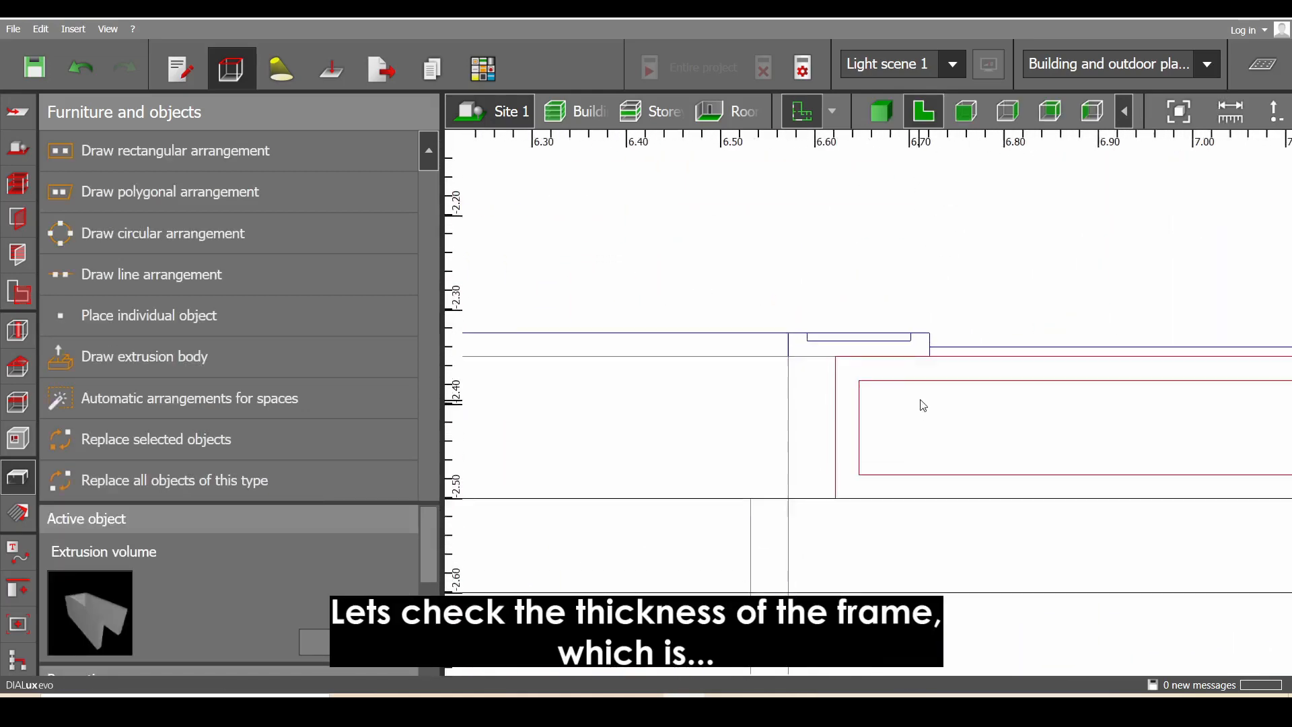
pyautogui.scroll(1, 920, 400)
pyautogui.click(1231, 116)
pyautogui.click(931, 327)
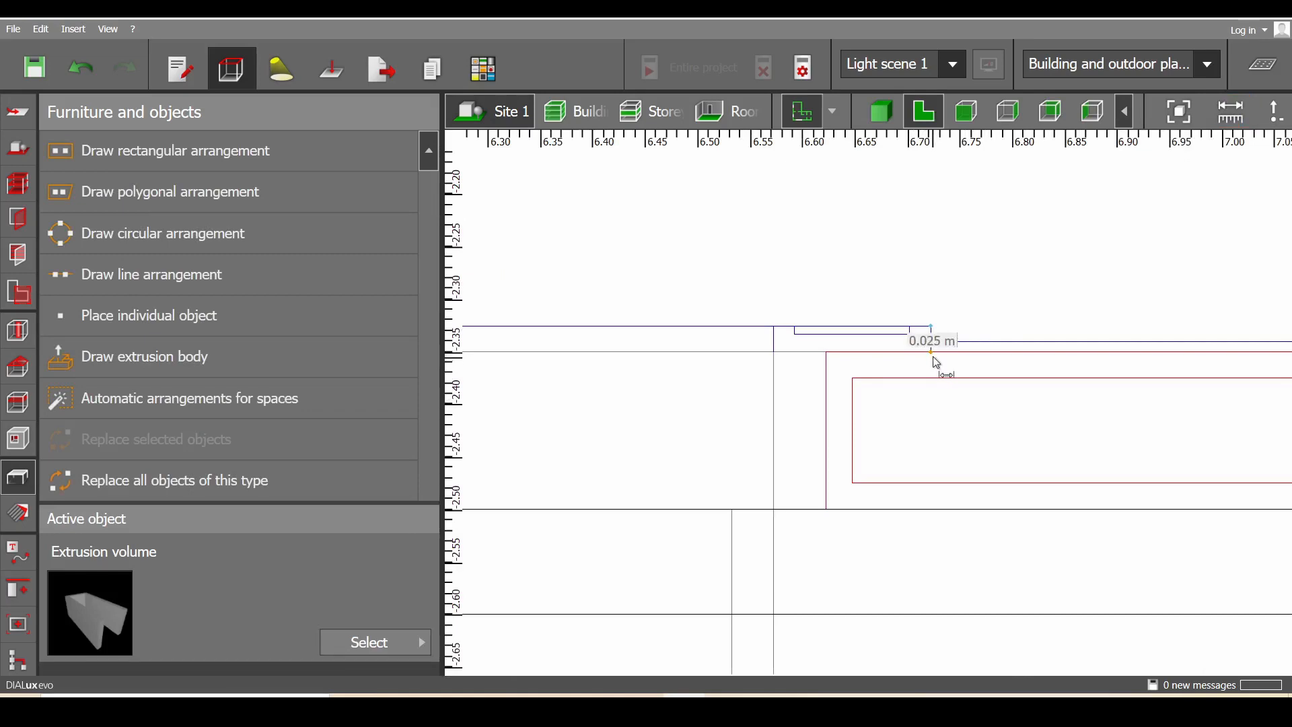
# Set the door frame extrusion's height to 0.025 m and its z position to 0.150 m
pyautogui.scroll(-6, 932, 364)
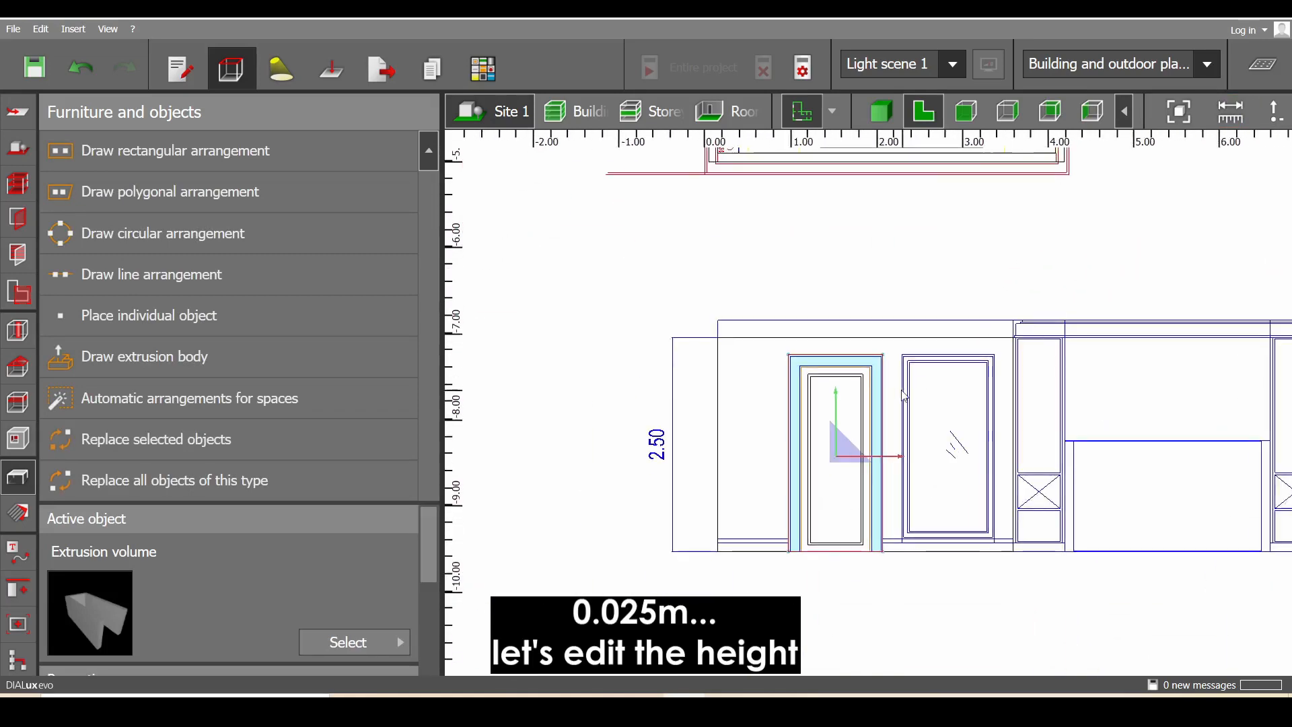
pyautogui.scroll(2, 904, 395)
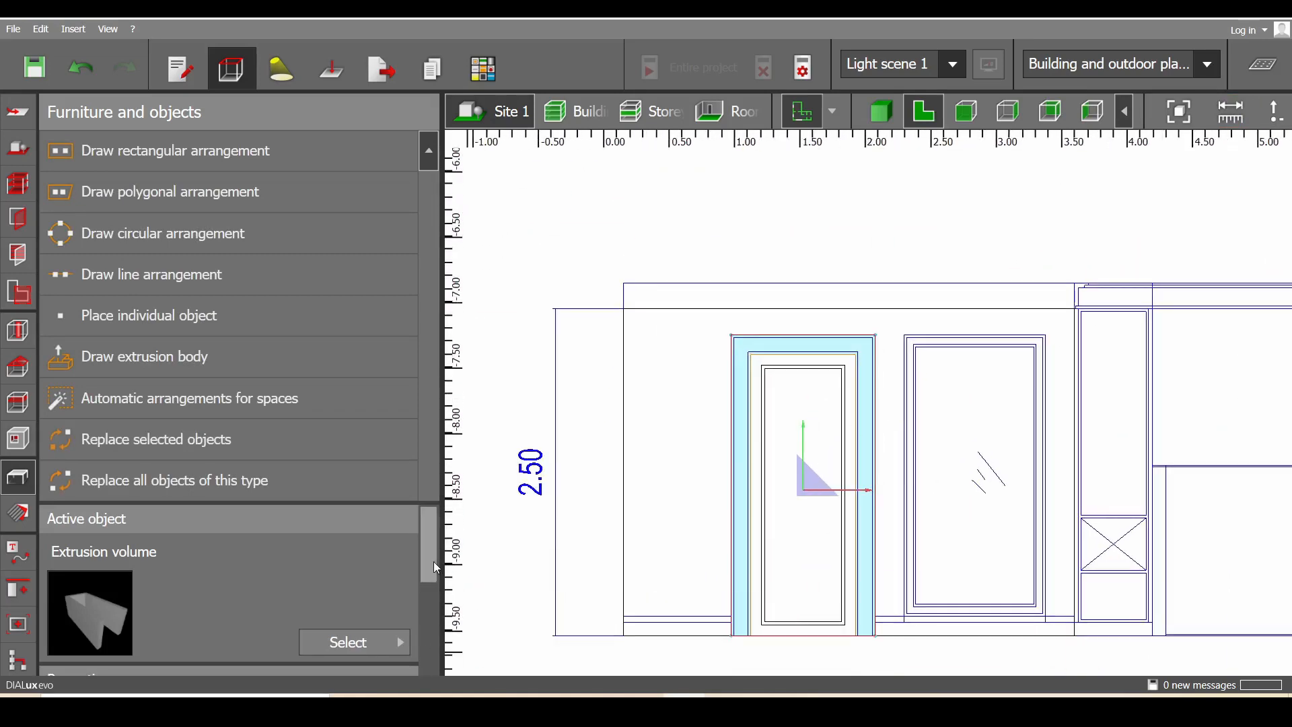
pyautogui.moveTo(433, 561); pyautogui.dragTo(434, 646)
pyautogui.click(322, 646)
pyautogui.write('.025')
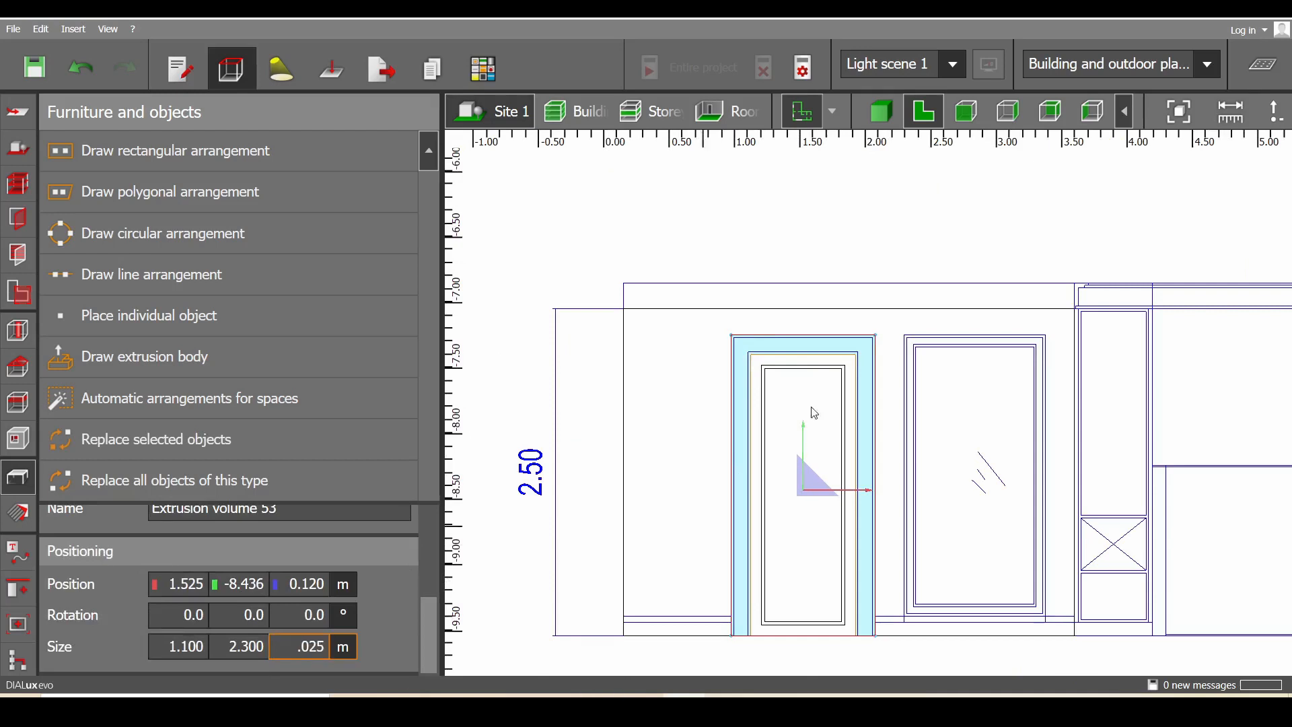
pyautogui.press('Return')
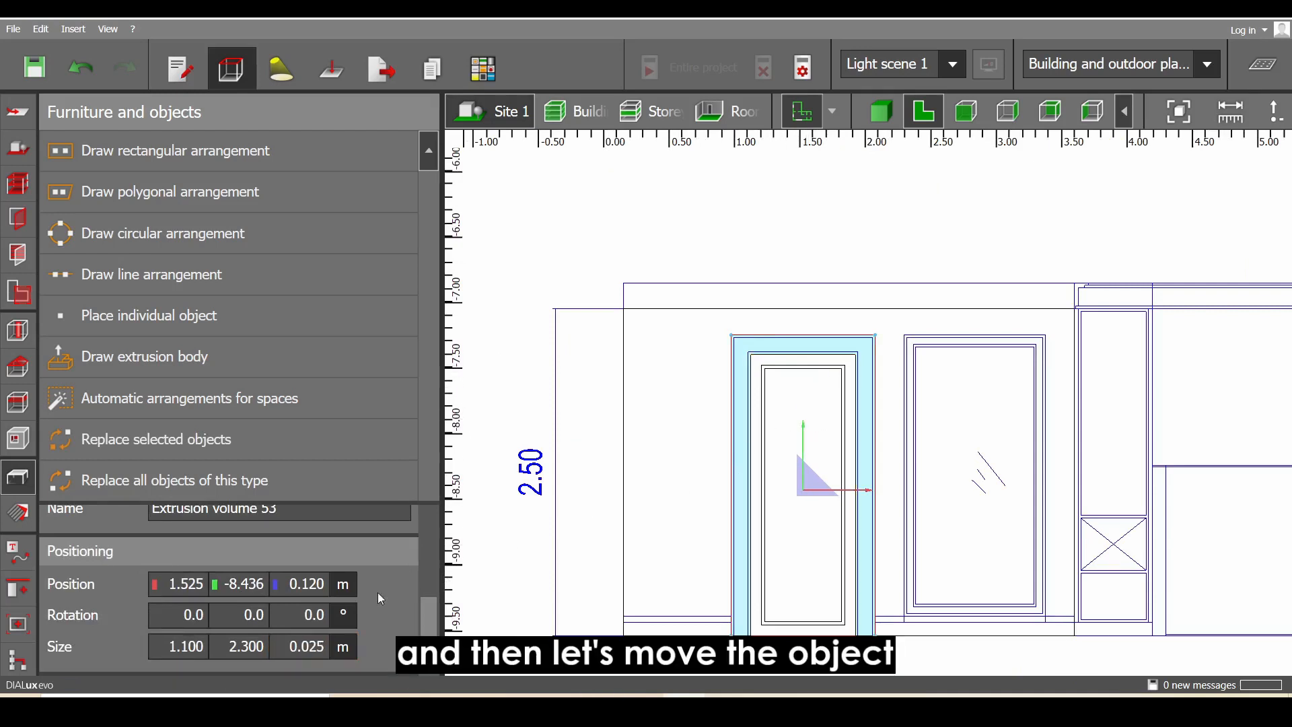
pyautogui.click(318, 584)
pyautogui.press('BackSpace')
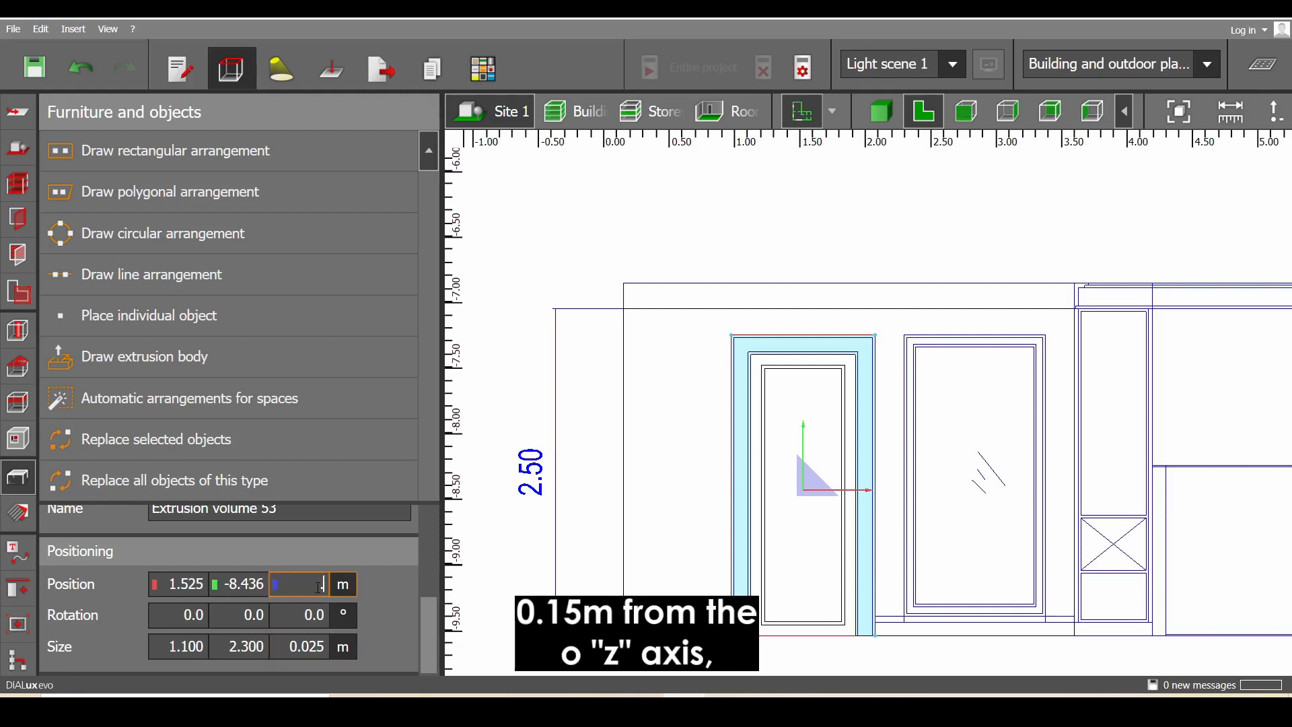
pyautogui.press('Return')
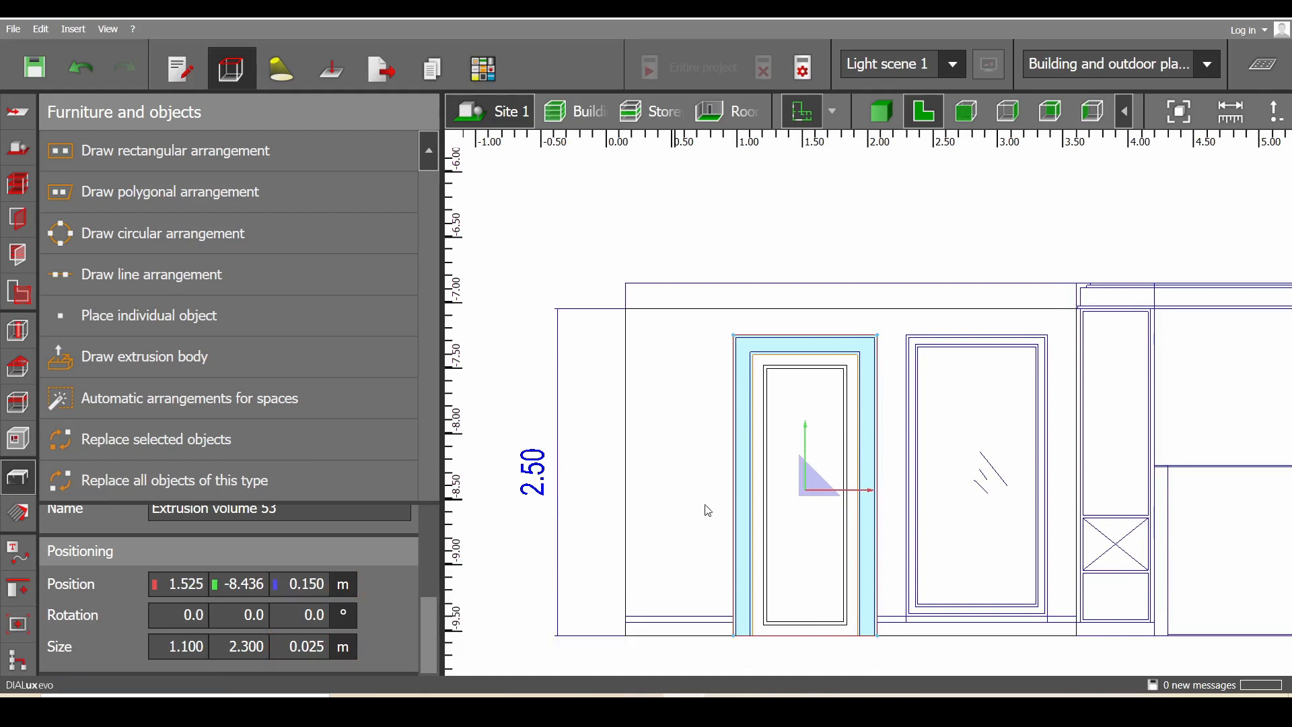
# Start a second extrusion body along the door frame's inset outer line, 1.060 m wide and 2.280 m high
pyautogui.scroll(2, 764, 438)
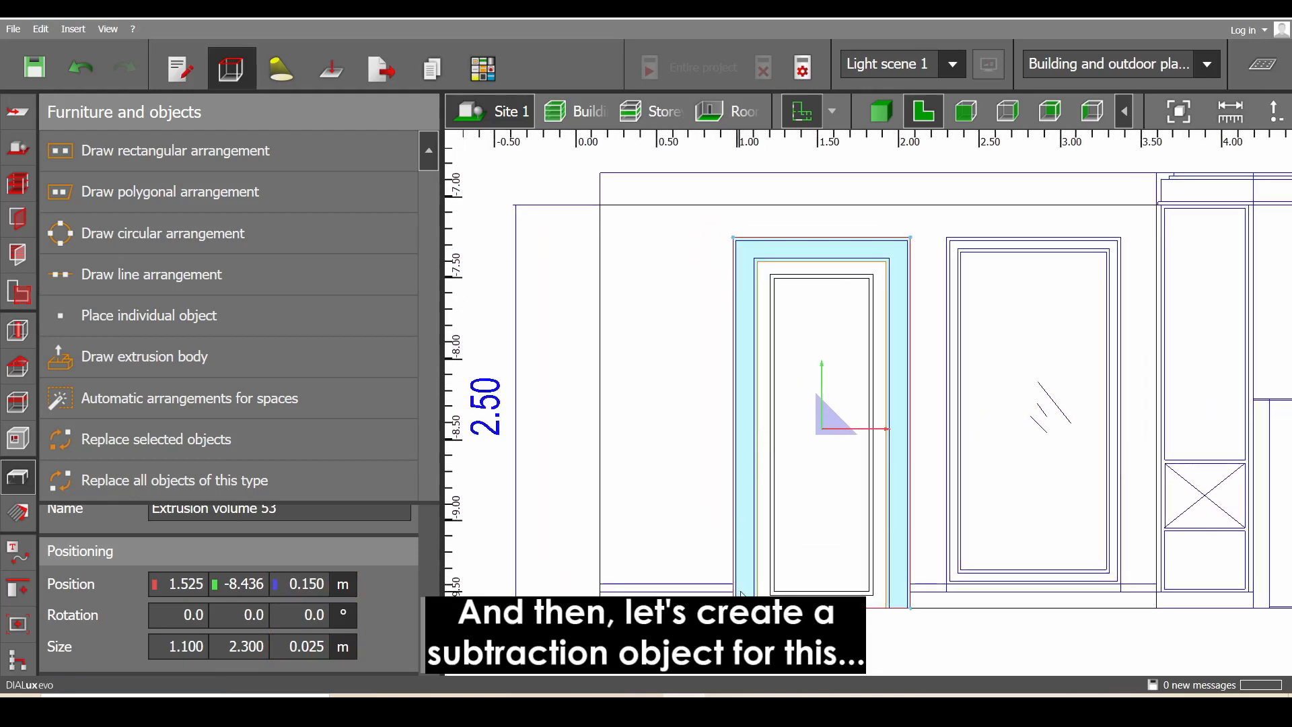
pyautogui.click(262, 356)
pyautogui.scroll(2, 738, 487)
pyautogui.scroll(2, 735, 481)
pyautogui.click(730, 457)
pyautogui.scroll(-5, 729, 457)
pyautogui.scroll(5, 755, 272)
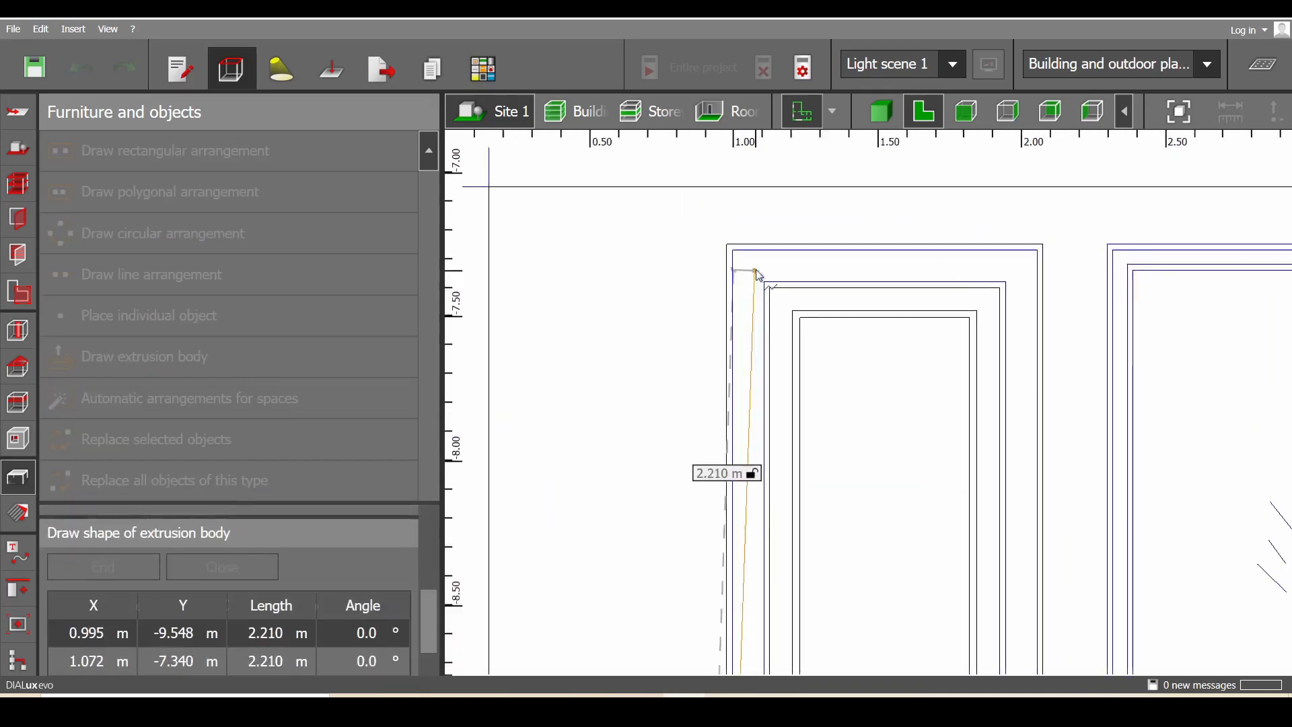
pyautogui.click(727, 246)
pyautogui.click(1103, 246)
pyautogui.scroll(-5, 1067, 300)
pyautogui.scroll(5, 1084, 524)
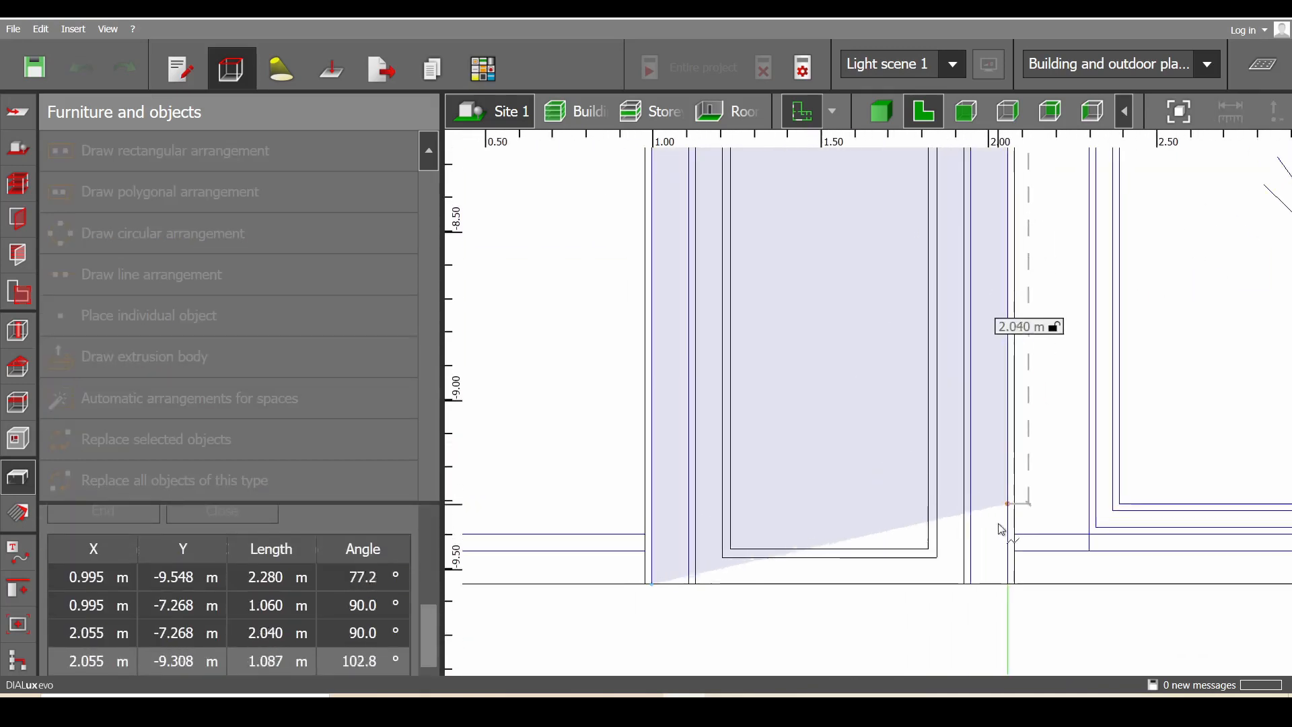
pyautogui.click(1008, 584)
# Close the inset shape along its inner line, 0.840 m wide and 2.170 m high with 0.110 m legs, and set its height to 0.1 m
pyautogui.scroll(2, 991, 232)
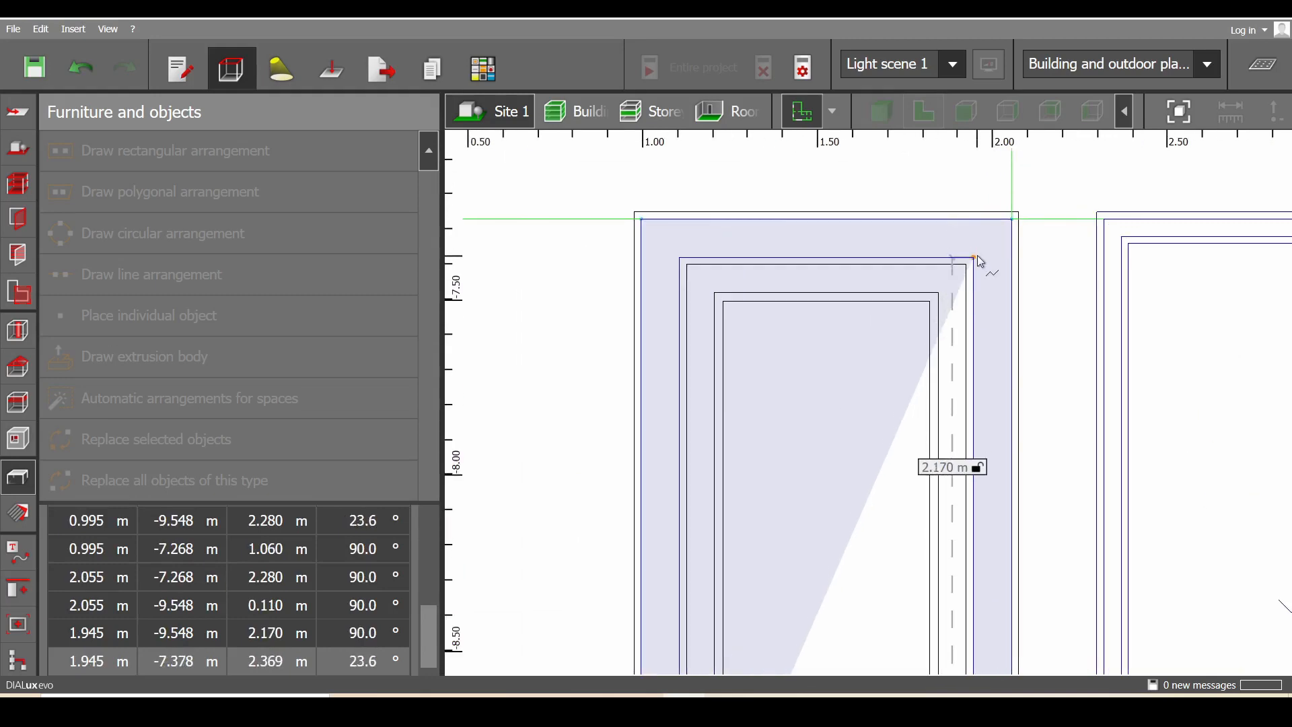
pyautogui.click(975, 257)
pyautogui.click(680, 259)
pyautogui.scroll(-4, 727, 377)
pyautogui.scroll(5, 732, 558)
pyautogui.click(735, 518)
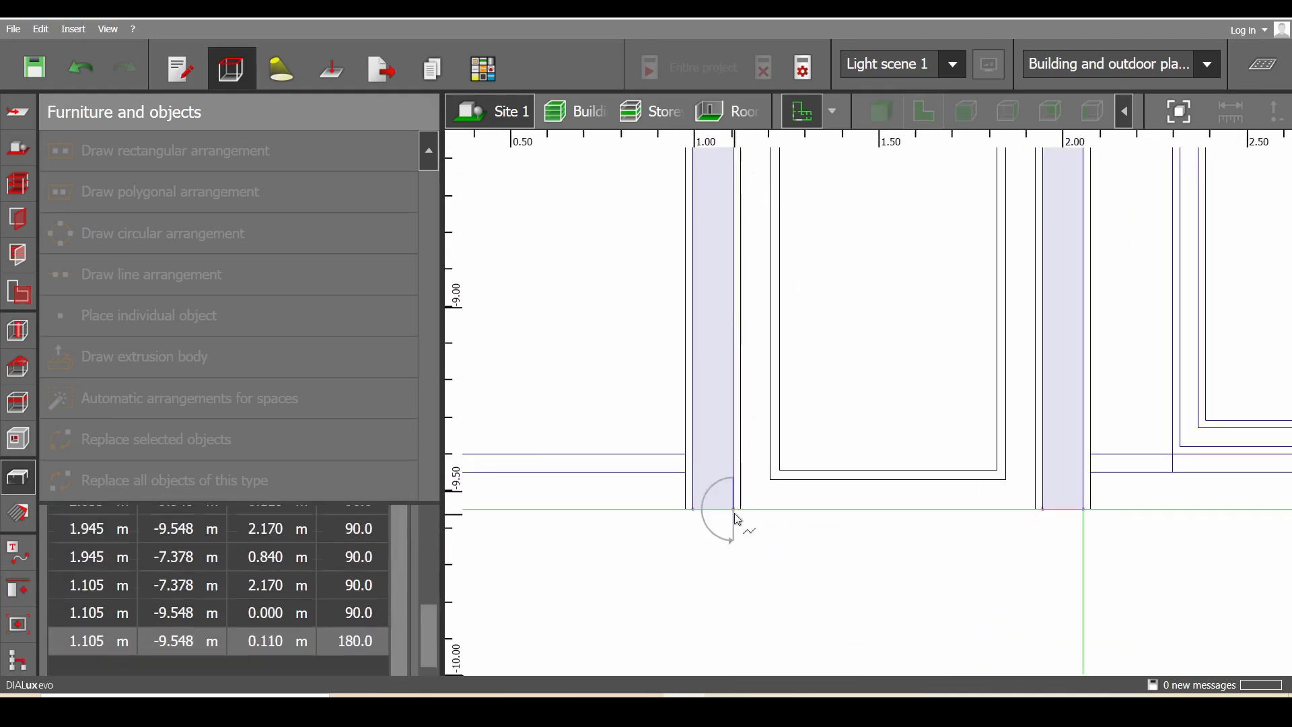
pyautogui.rightClick(735, 520)
pyautogui.click(767, 523)
pyautogui.scroll(-2, 441, 625)
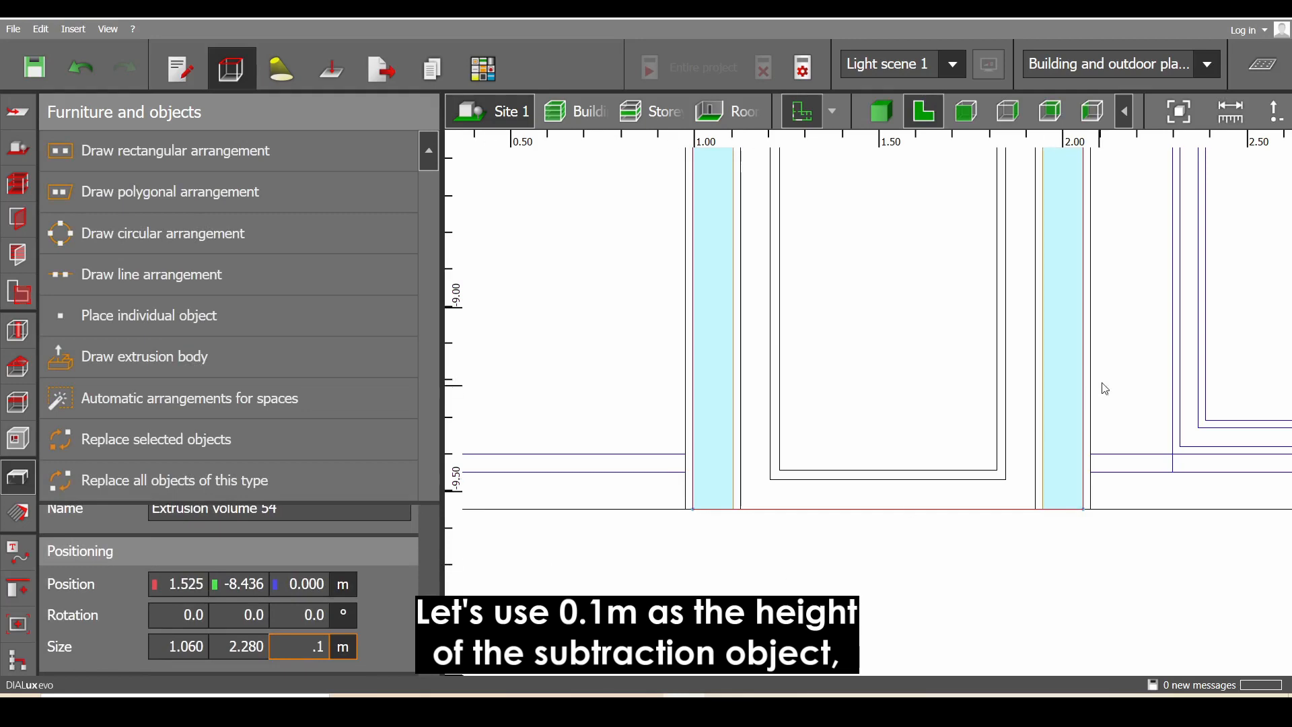
pyautogui.press('Return')
# Measure the distance from the frame's groove to the outer wall face in the CAD plan
pyautogui.scroll(-5, 891, 410)
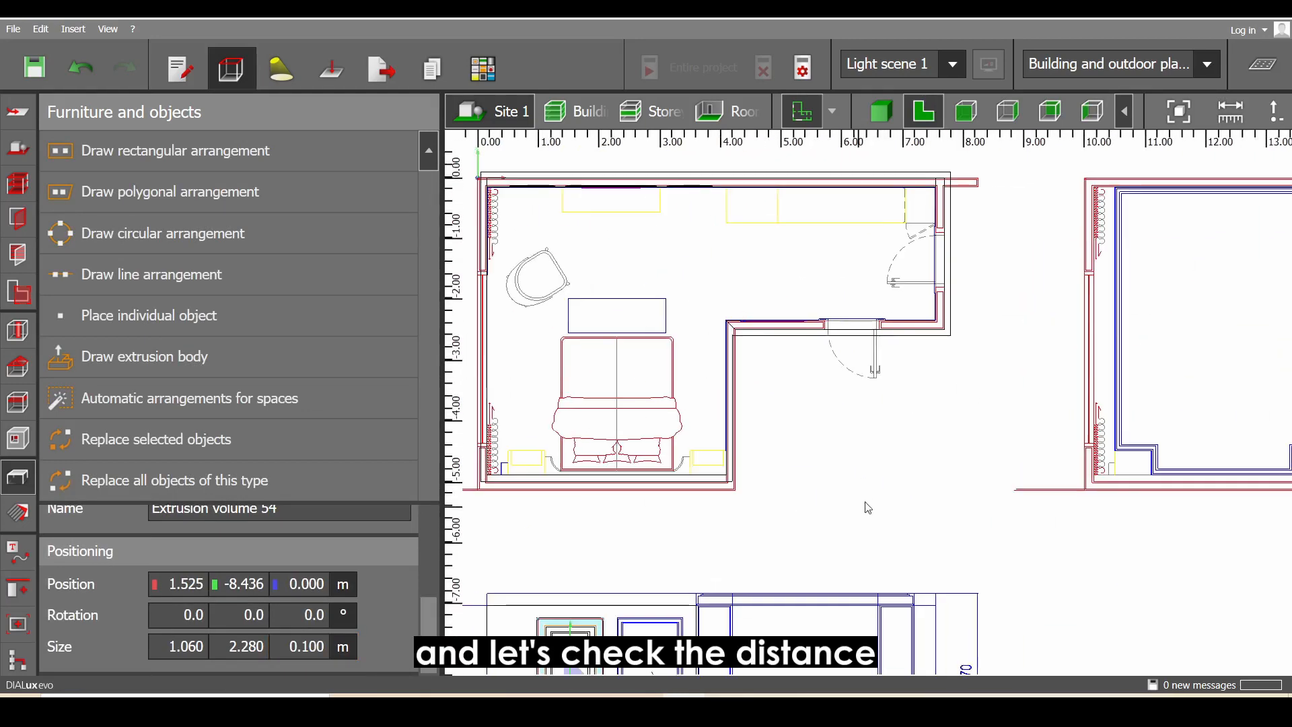
pyautogui.scroll(10, 884, 321)
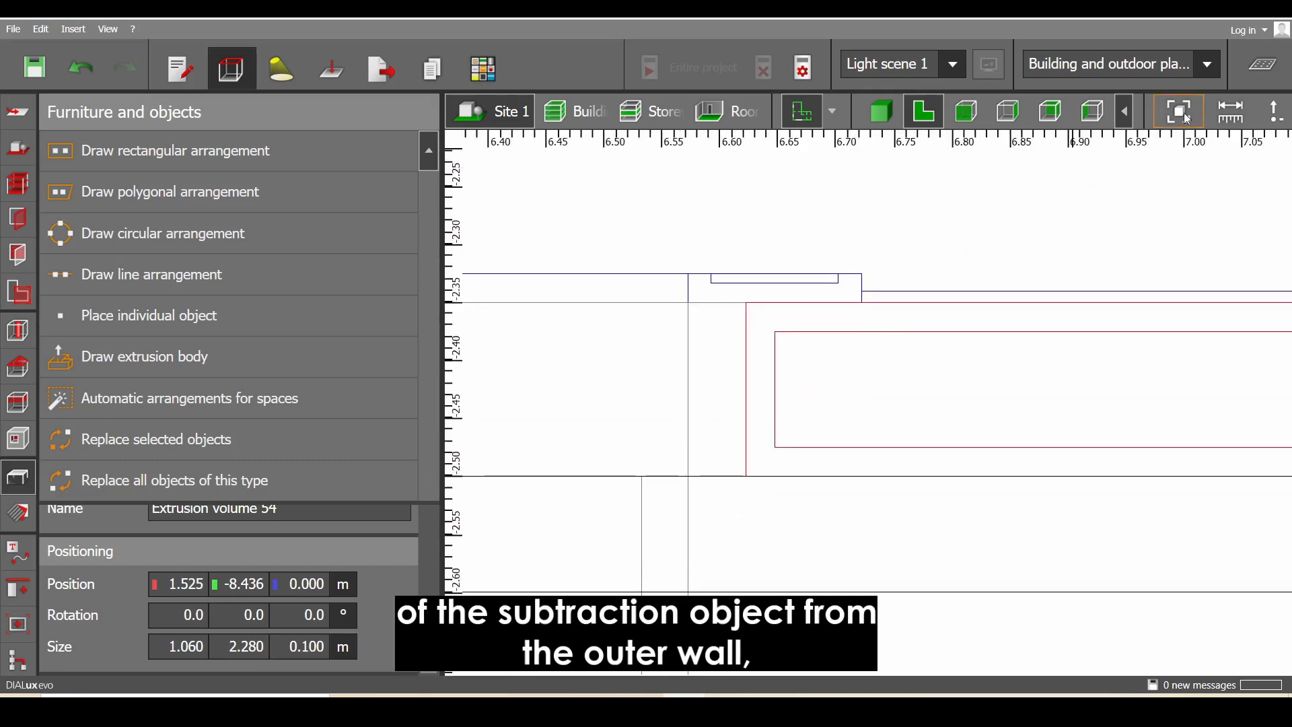
pyautogui.click(1226, 113)
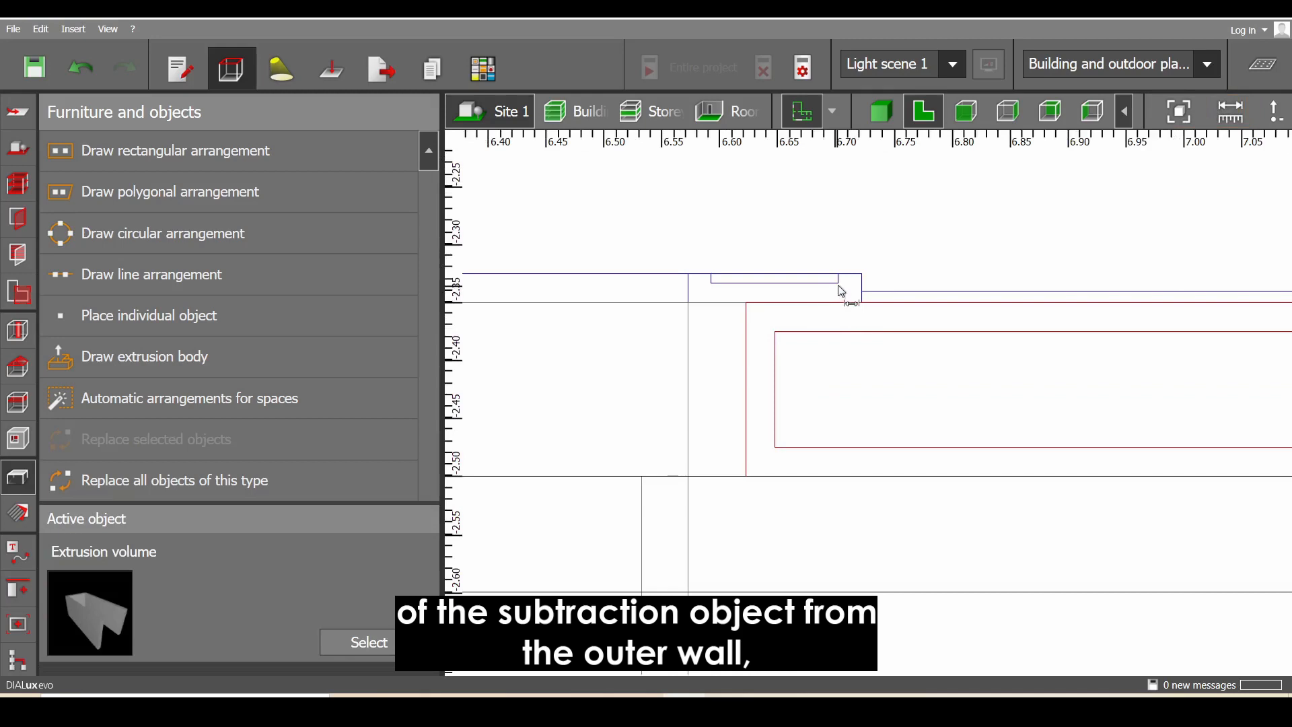
pyautogui.click(838, 450)
pyautogui.scroll(-4, 837, 478)
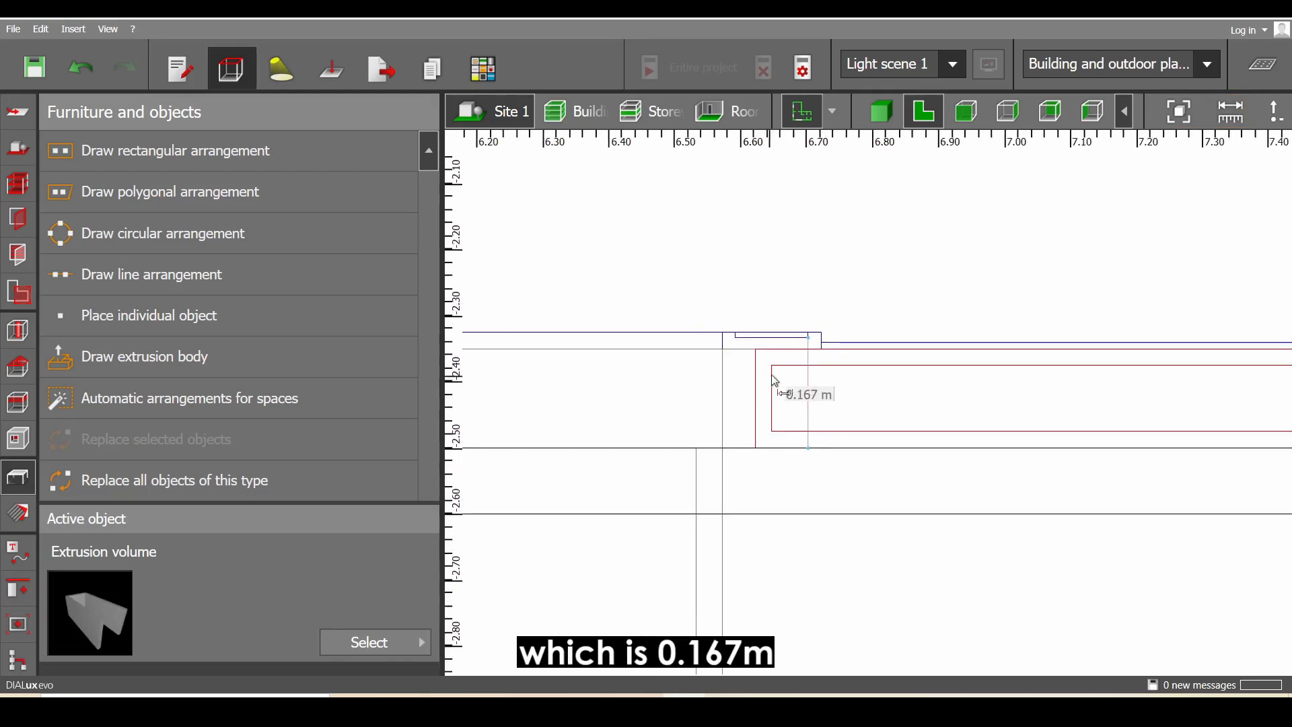
# Set the inset subtraction extrusion's z position to 0.167 m
pyautogui.scroll(-8, 768, 407)
pyautogui.moveTo(630, 584); pyautogui.dragTo(720, 415, button='middle')
pyautogui.scroll(1, 717, 414)
pyautogui.moveTo(664, 480); pyautogui.dragTo(799, 318, button='middle')
pyautogui.scroll(9, 796, 313)
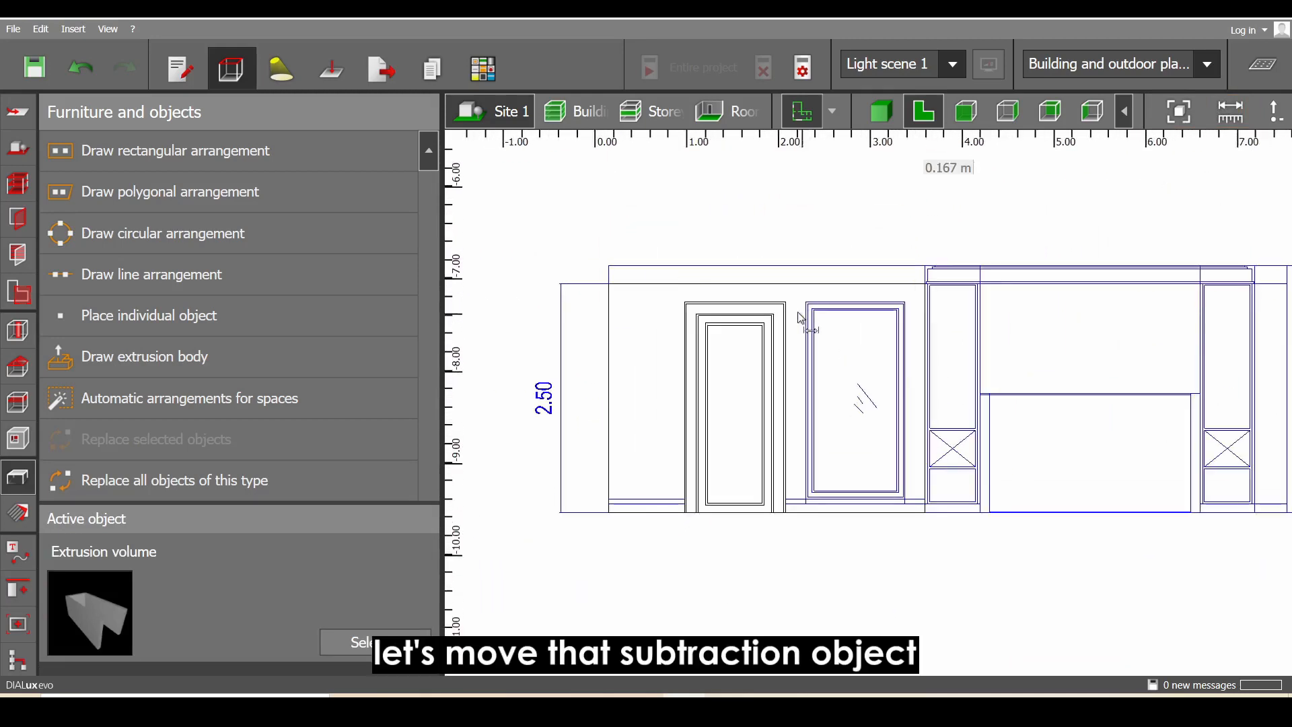
pyautogui.click(765, 329)
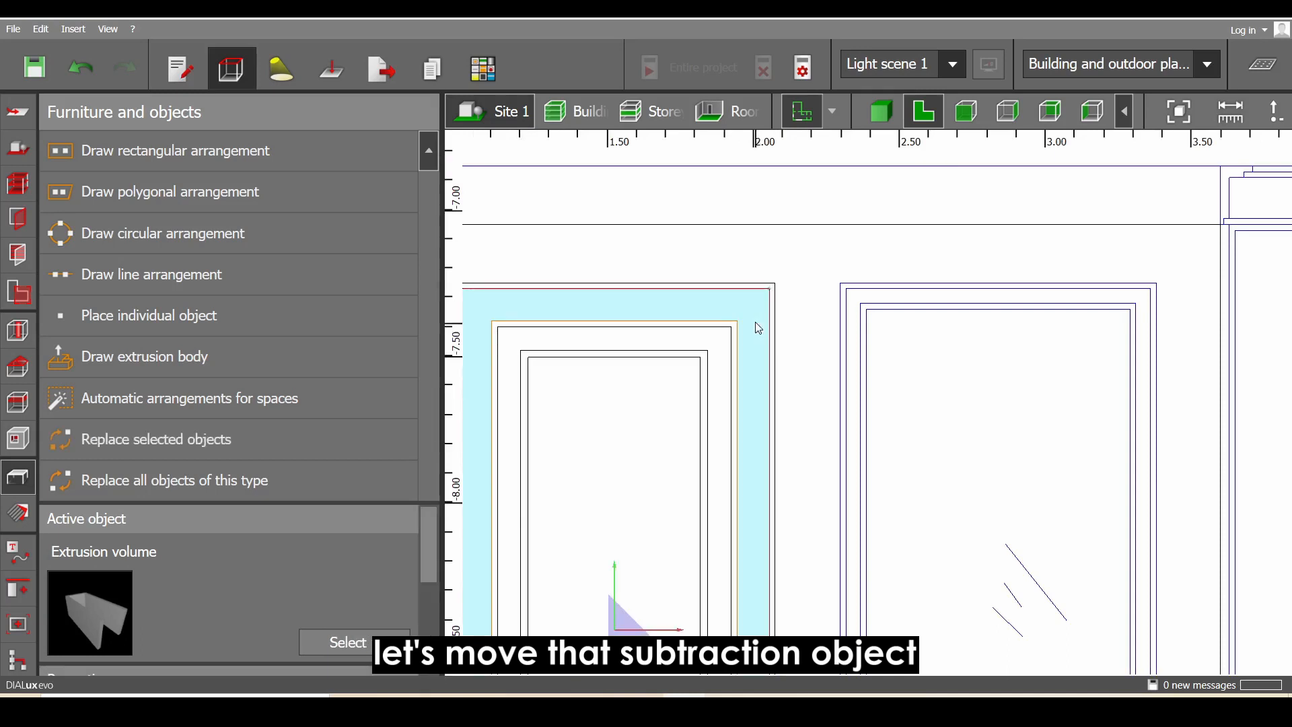
pyautogui.scroll(-5, 328, 594)
pyautogui.click(323, 585)
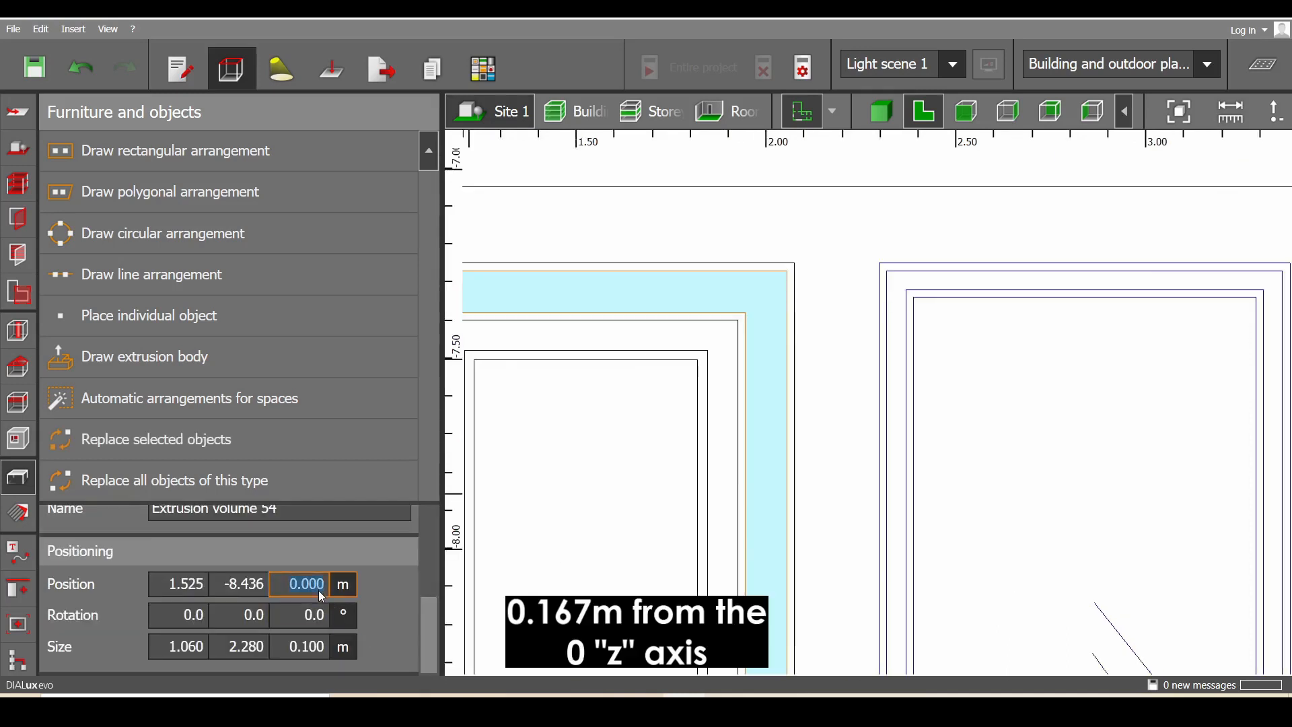
pyautogui.write('.167')
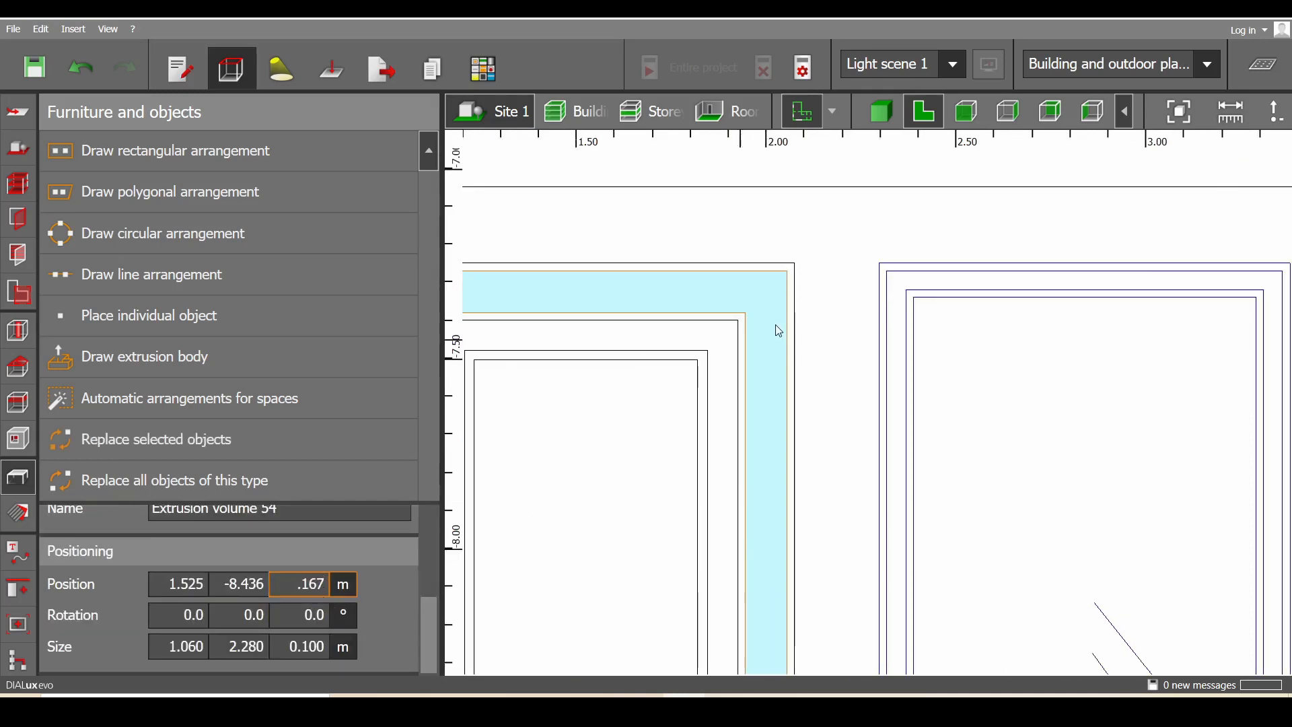
pyautogui.press('Return')
# Subtract the inset extrusion body from the door frame to cut its groove, checking both objects in 3D
pyautogui.click(881, 112)
pyautogui.scroll(8, 845, 285)
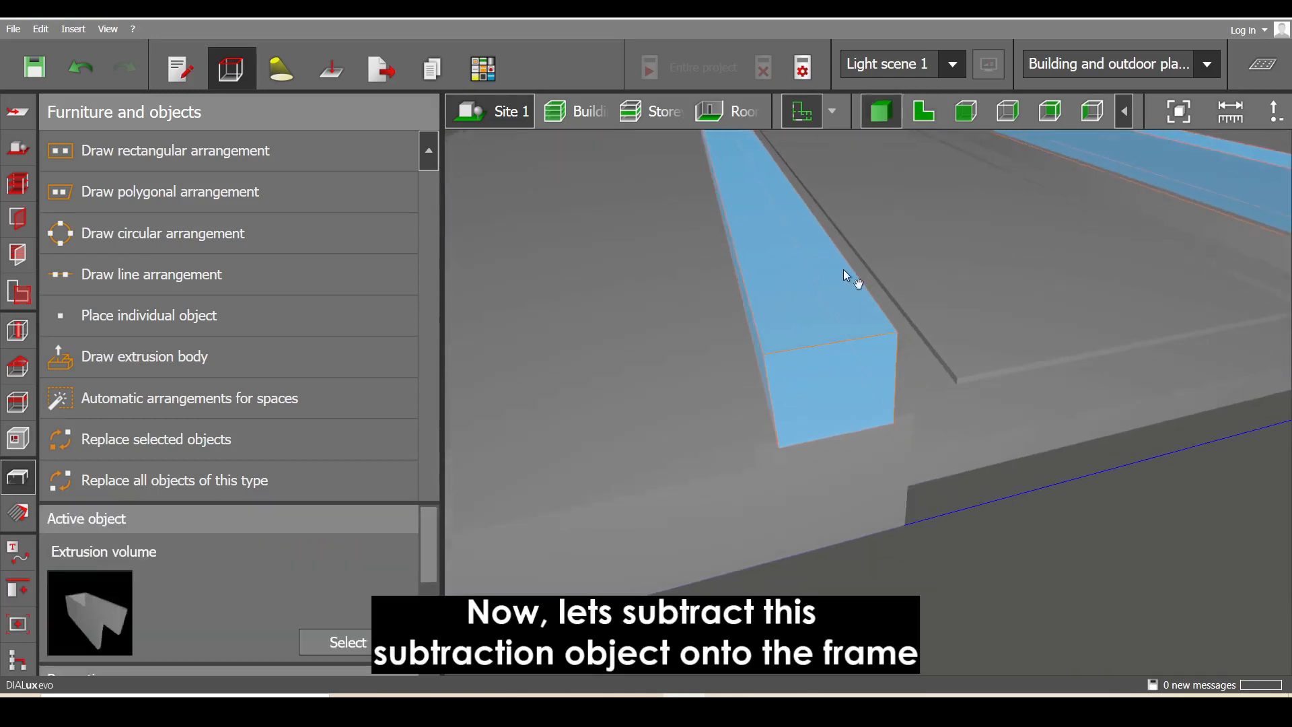
pyautogui.scroll(-2, 846, 262)
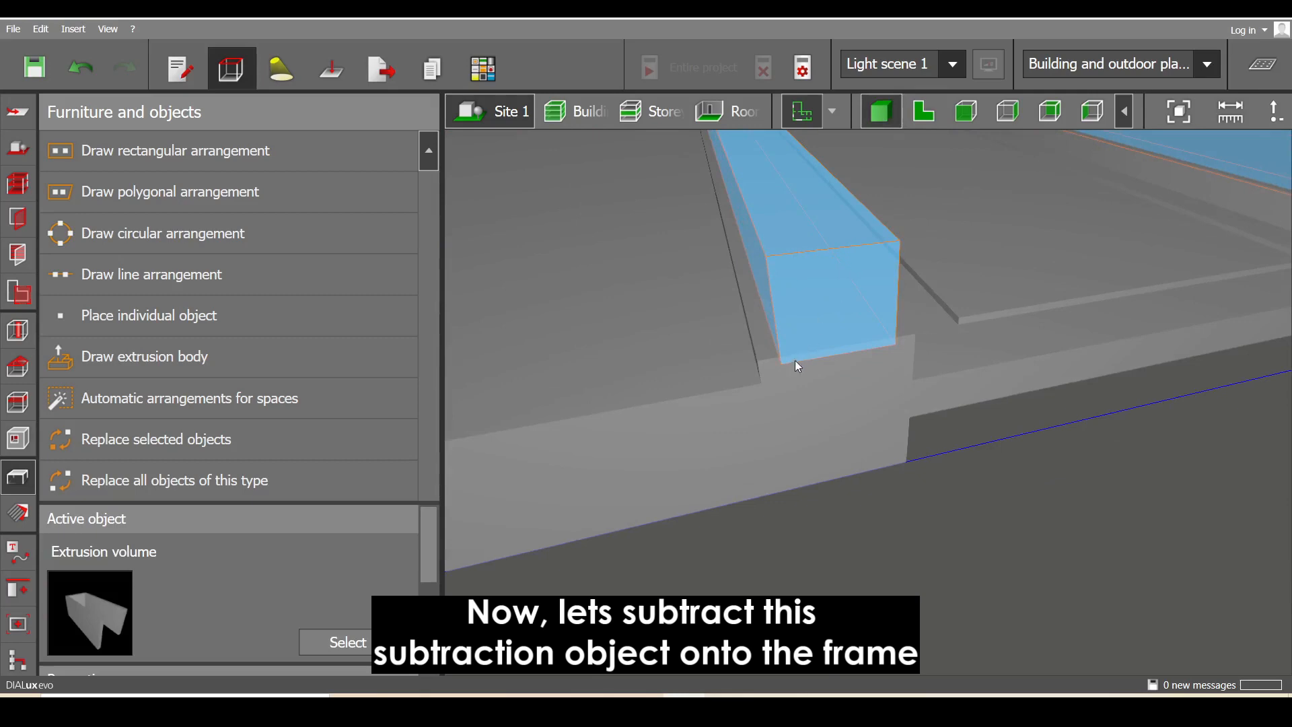
pyautogui.click(766, 367)
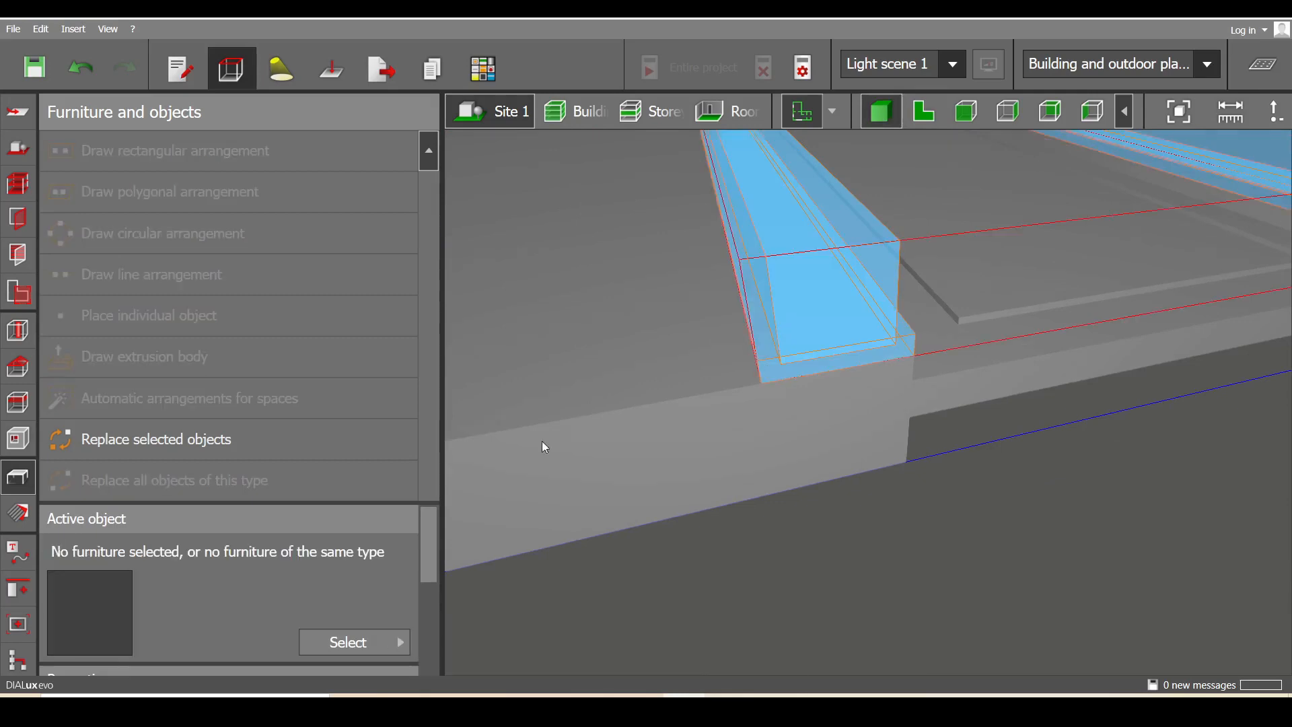
pyautogui.click(24, 591)
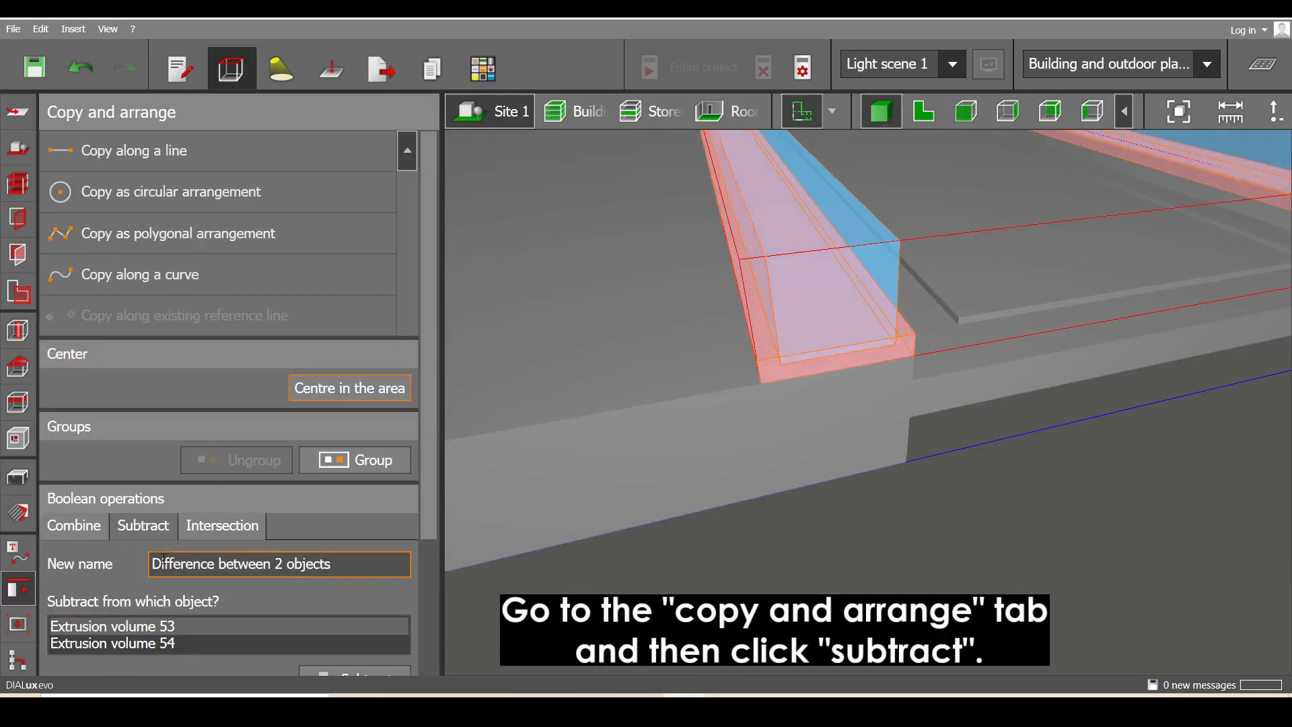
pyautogui.scroll(-2, 422, 526)
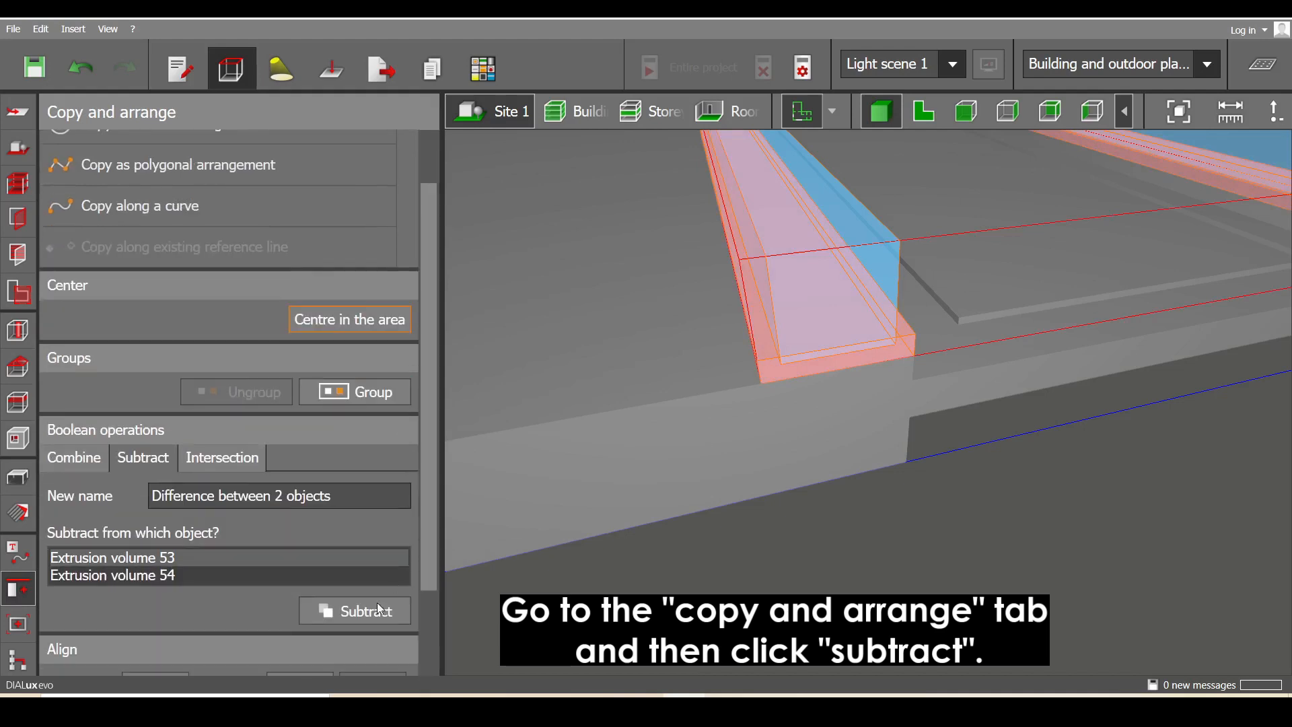
pyautogui.click(375, 609)
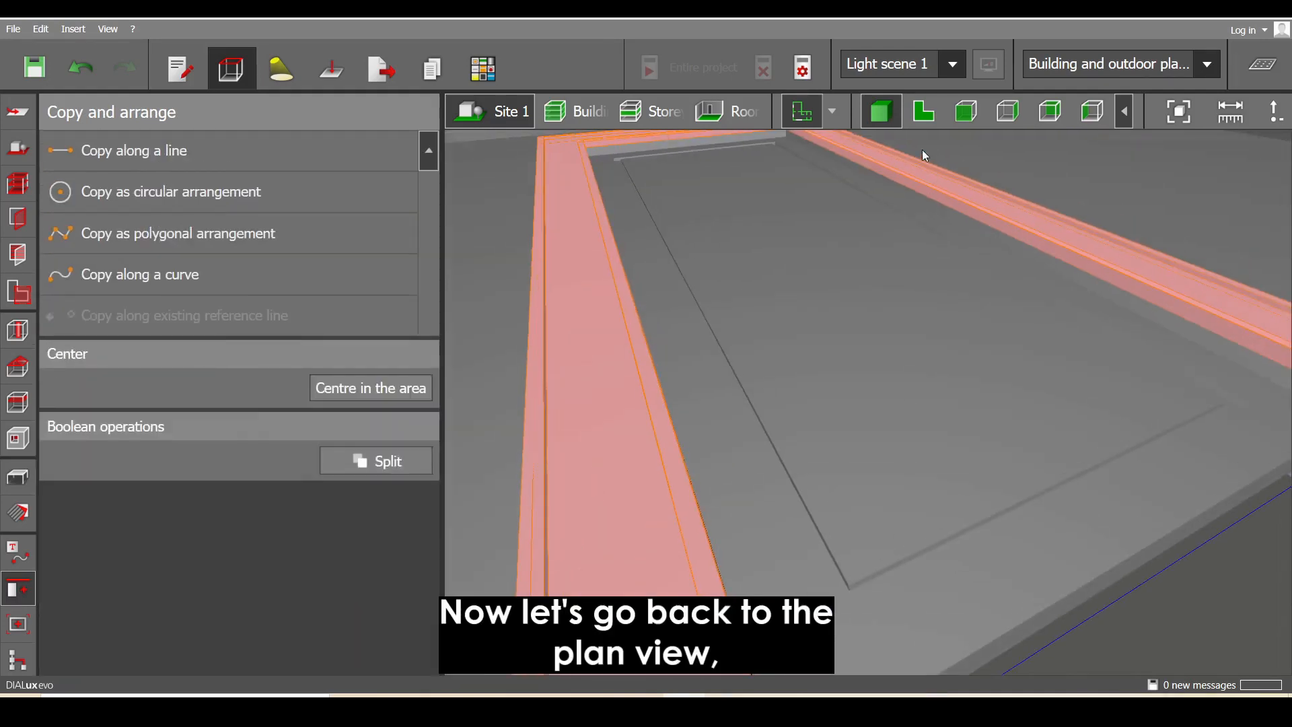
# Draw an extrusion body along the second outline of the panel beside the door, 1.042 m by 2.110 m, and set its height to 0.1 m
pyautogui.click(923, 112)
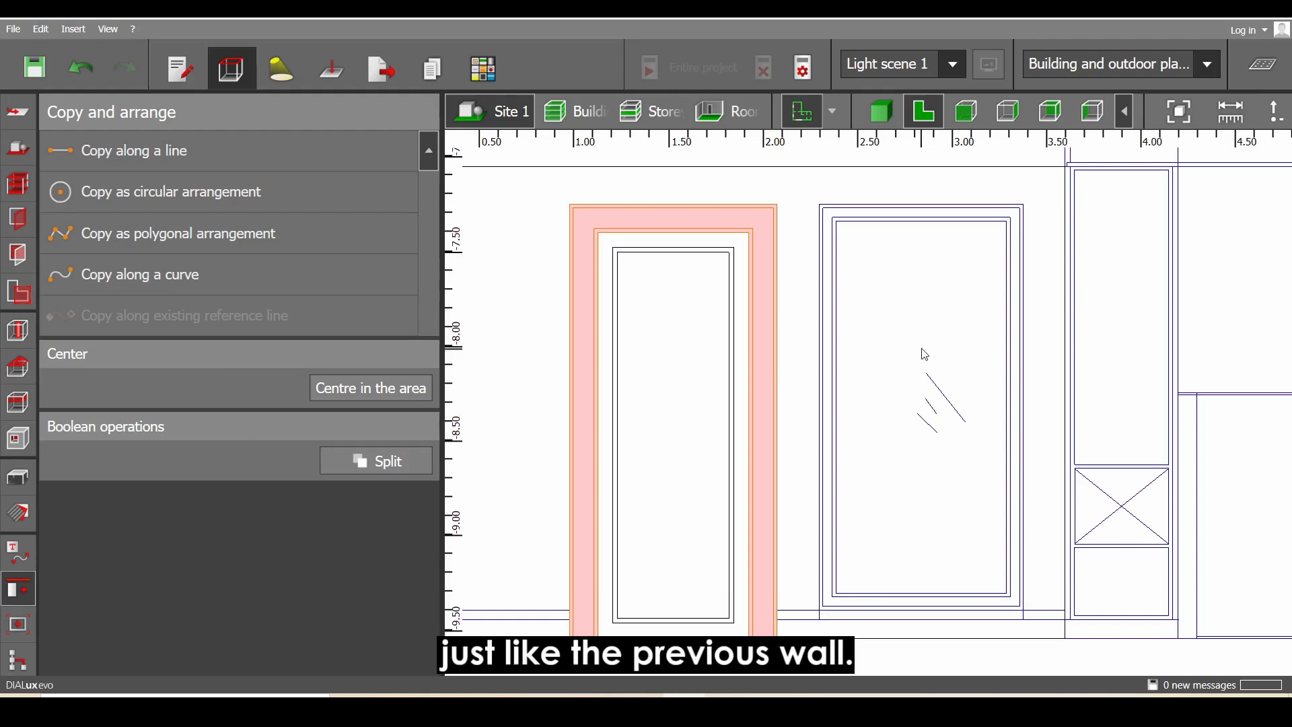
pyautogui.click(26, 485)
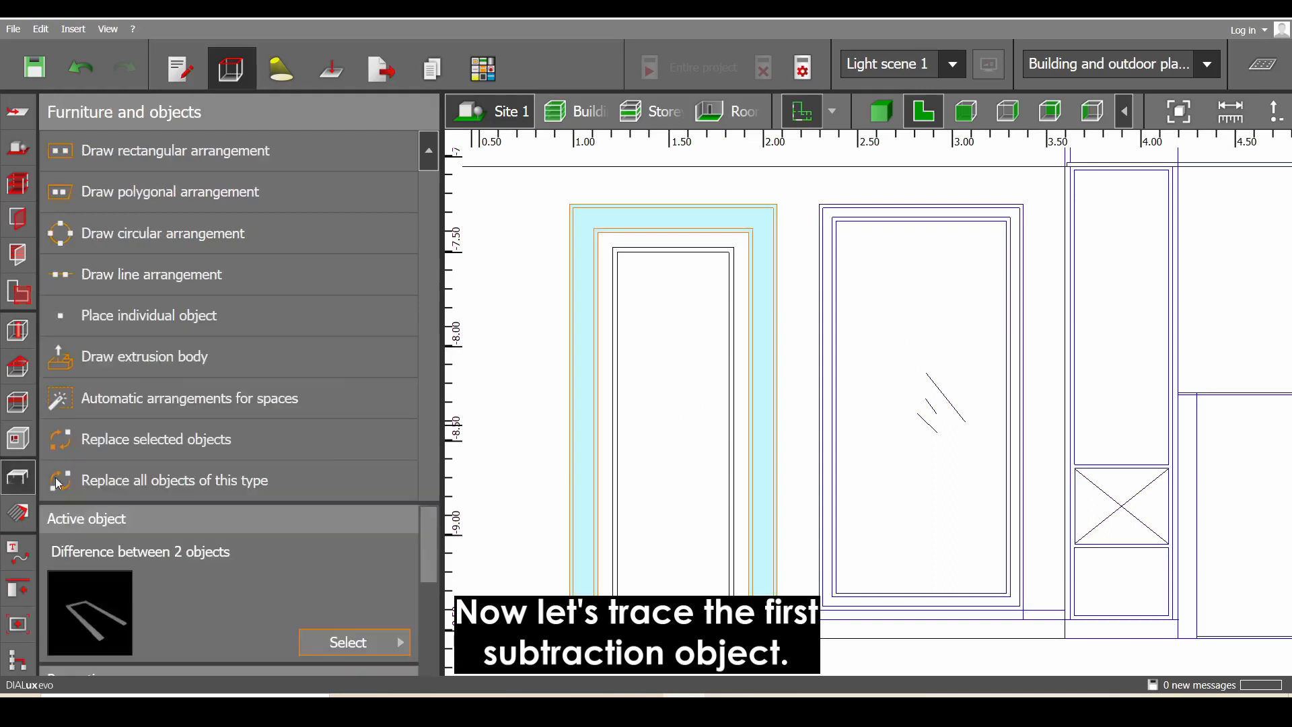
pyautogui.click(231, 366)
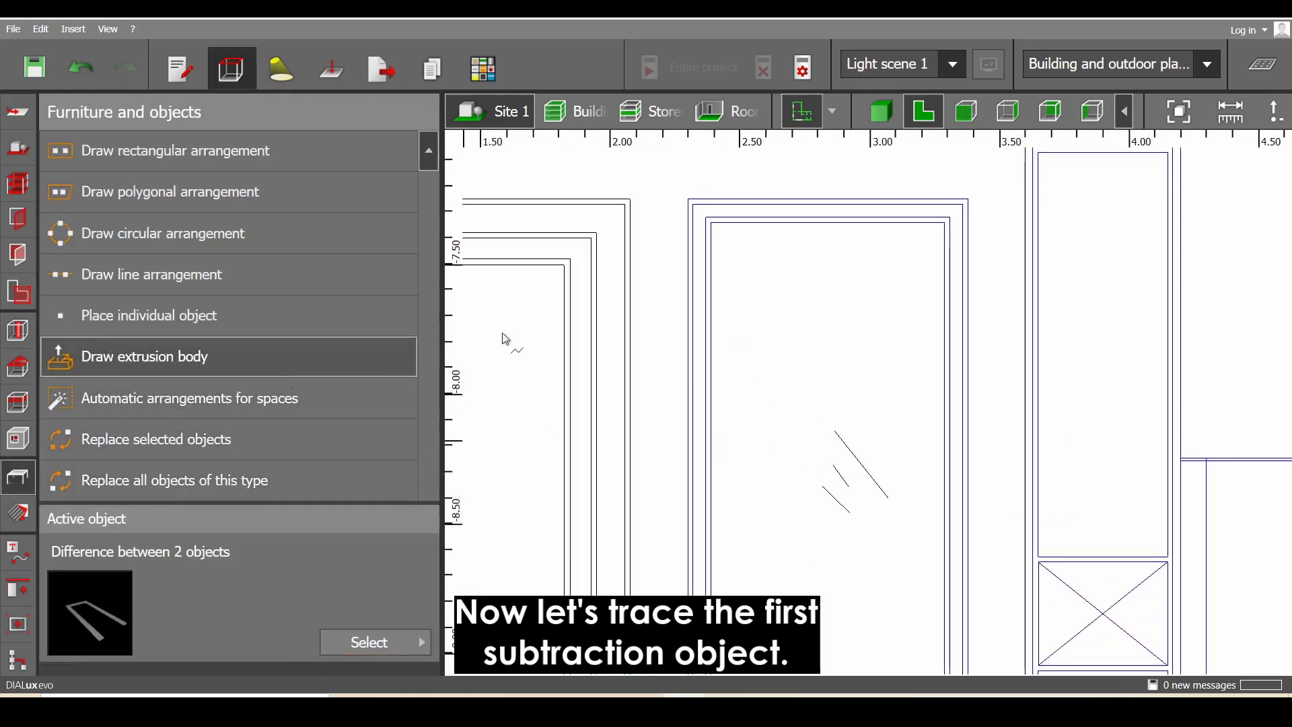
pyautogui.scroll(3, 685, 183)
pyautogui.click(701, 210)
pyautogui.click(1210, 210)
pyautogui.scroll(-2, 951, 216)
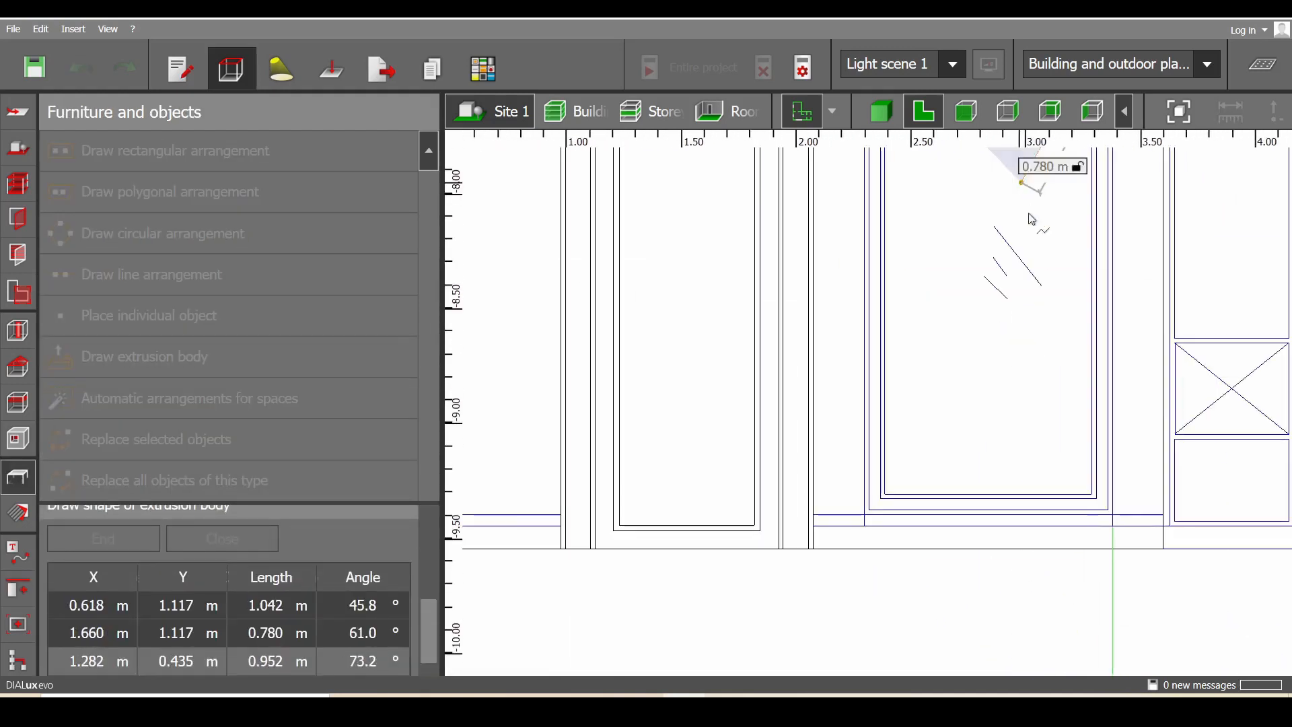
pyautogui.scroll(2, 1110, 484)
pyautogui.click(1110, 481)
pyautogui.click(611, 481)
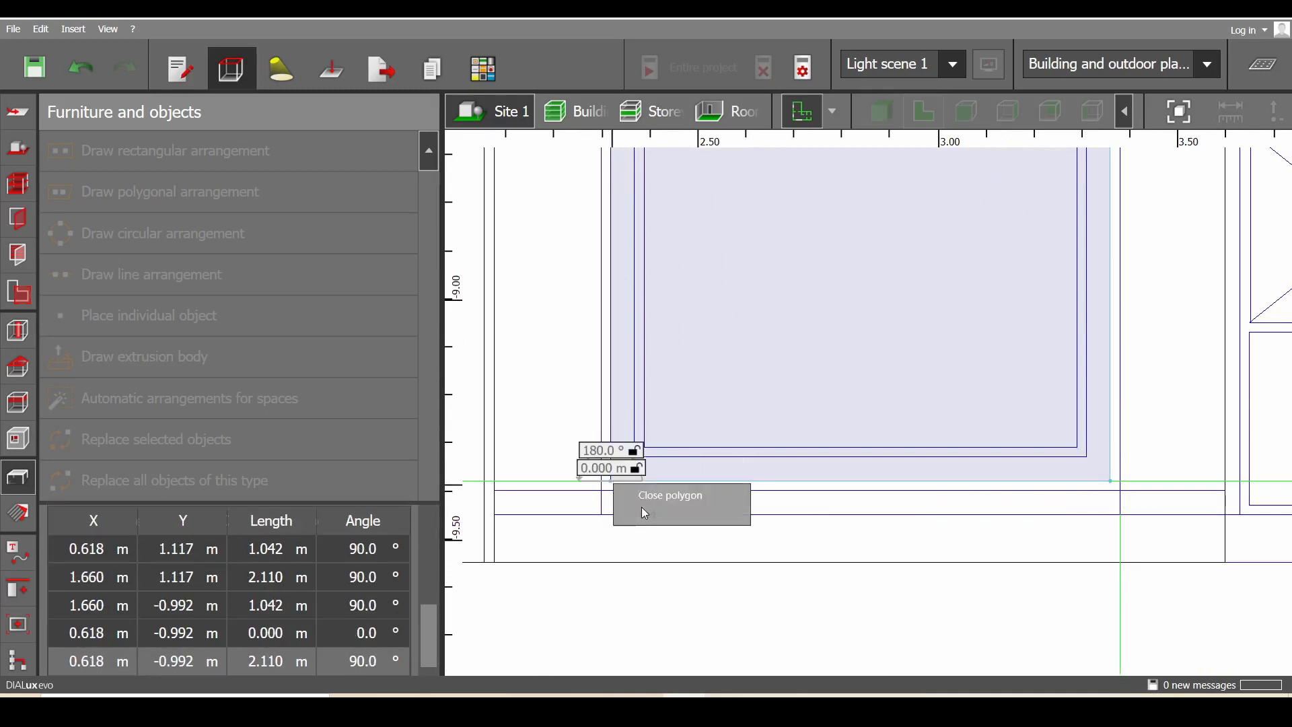
pyautogui.click(615, 485)
pyautogui.moveTo(427, 574); pyautogui.dragTo(437, 674)
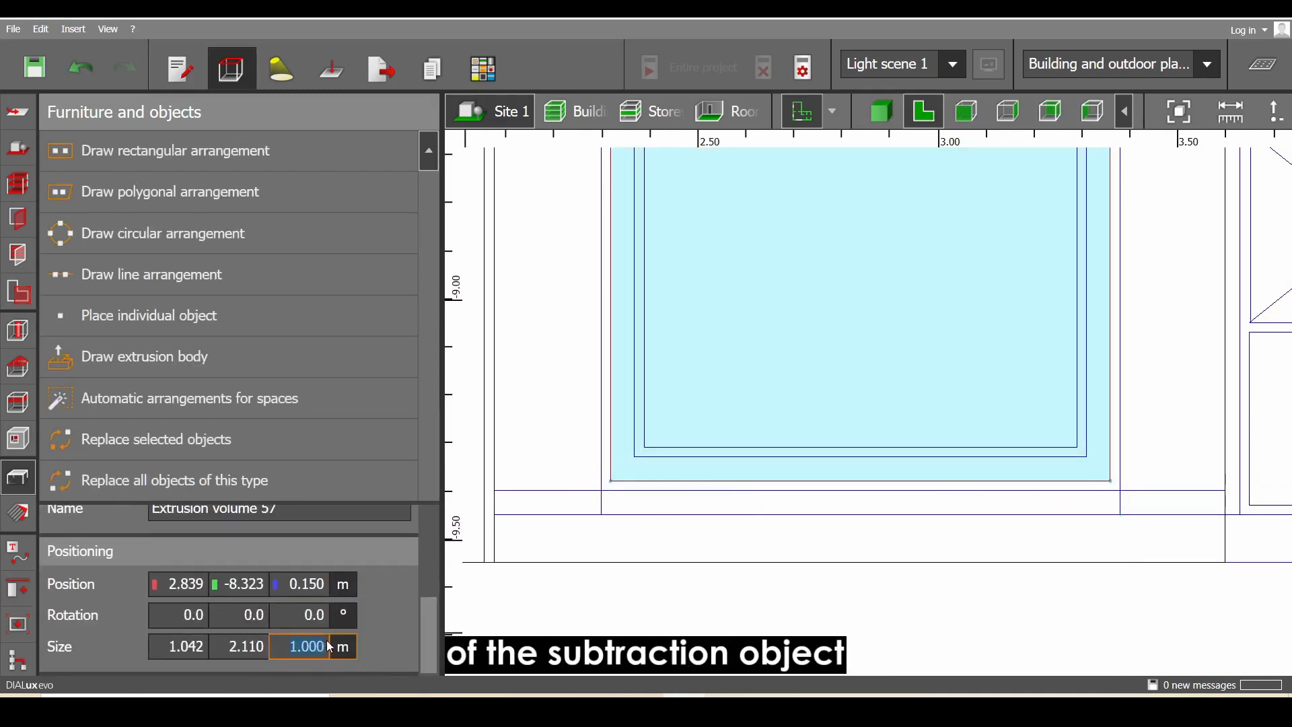
pyautogui.press('Return')
# Measure the distance from the panel's deeper recess line to the outer wall face in the CAD floor plan
pyautogui.scroll(-5, 1022, 388)
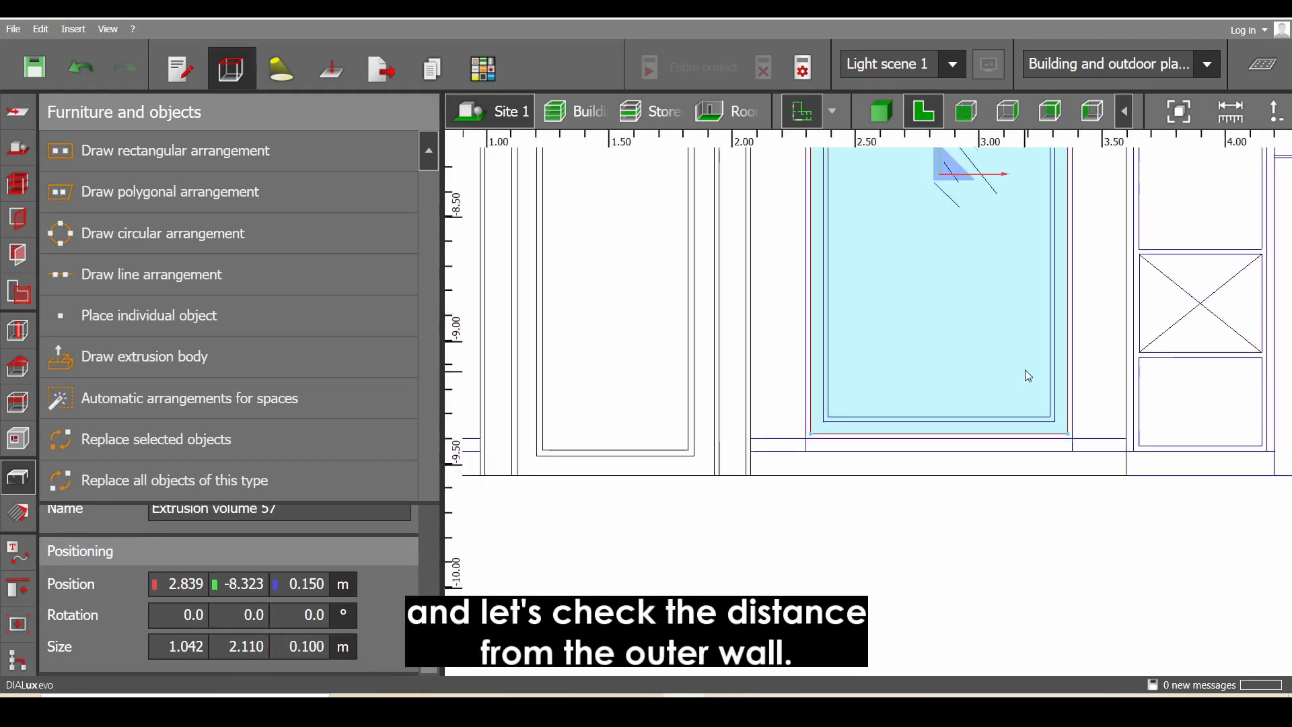
pyautogui.moveTo(938, 422); pyautogui.dragTo(853, 625, button='middle')
pyautogui.scroll(2, 938, 274)
pyautogui.moveTo(937, 215); pyautogui.dragTo(886, 416, button='middle')
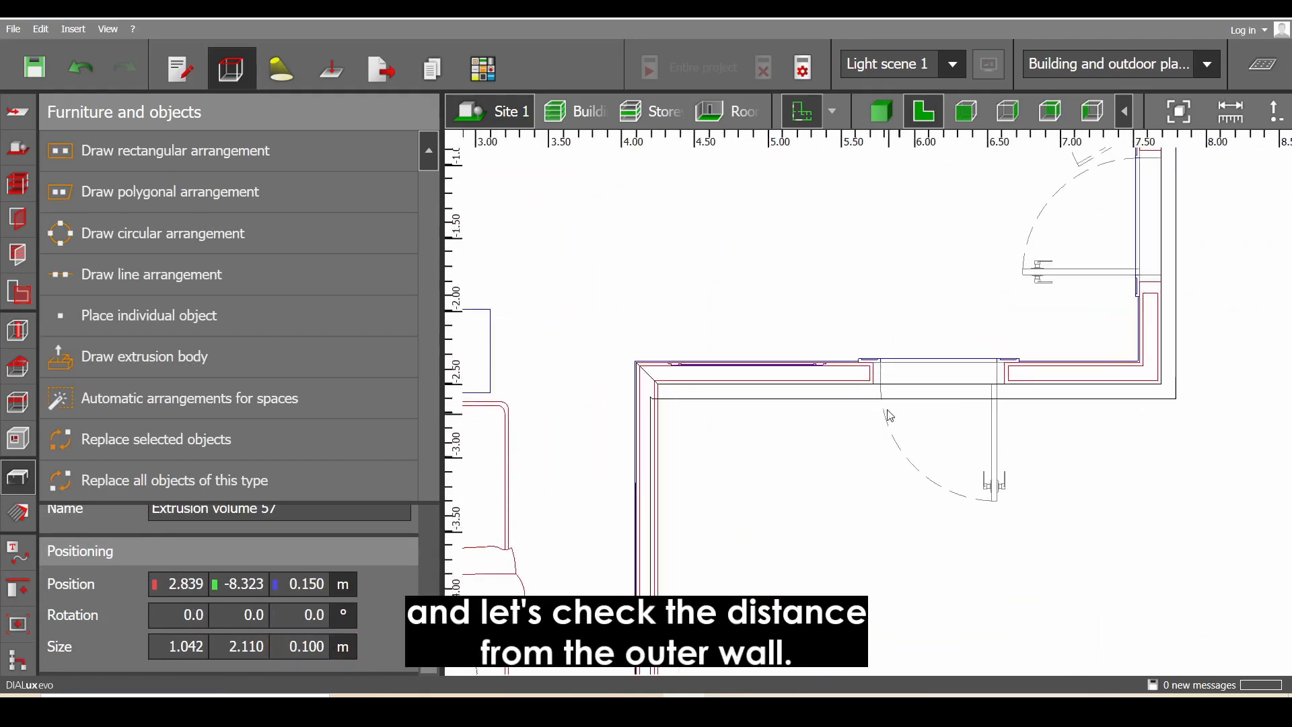
pyautogui.scroll(5, 846, 415)
pyautogui.moveTo(770, 319); pyautogui.dragTo(822, 415, button='middle')
pyautogui.scroll(3, 823, 415)
pyautogui.scroll(2, 823, 412)
pyautogui.click(1230, 112)
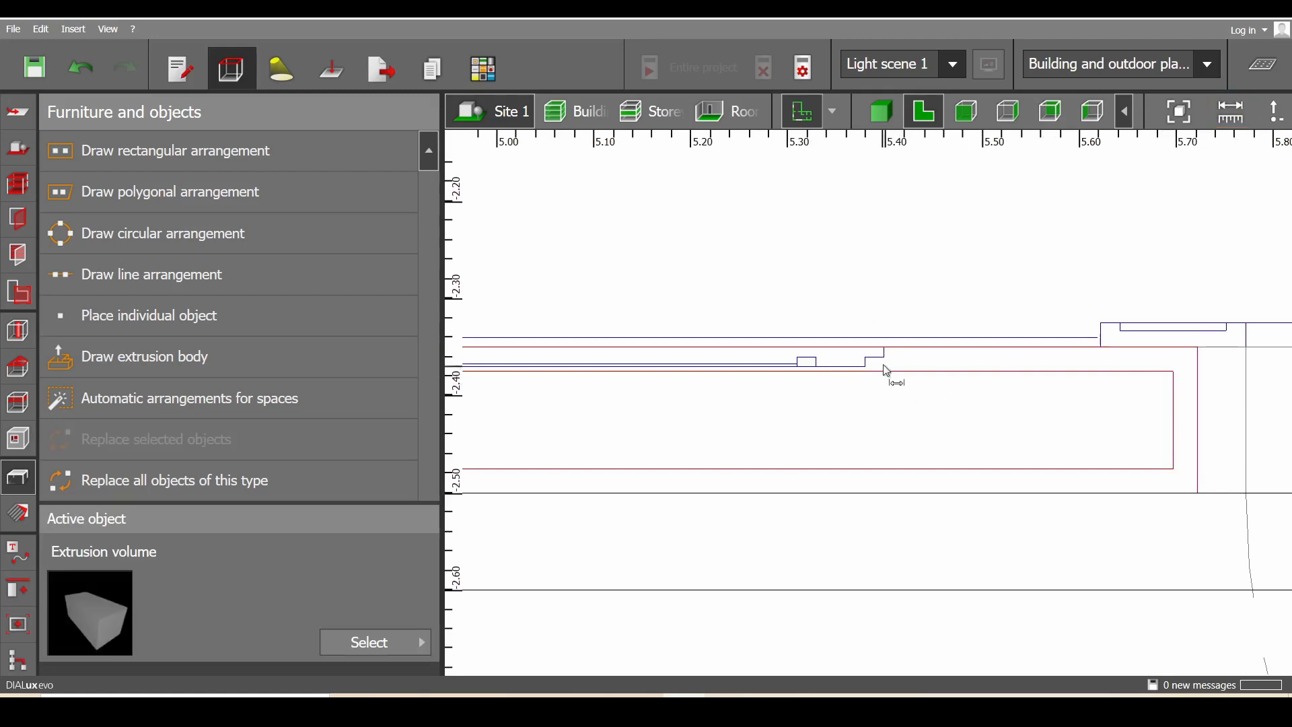
pyautogui.click(865, 481)
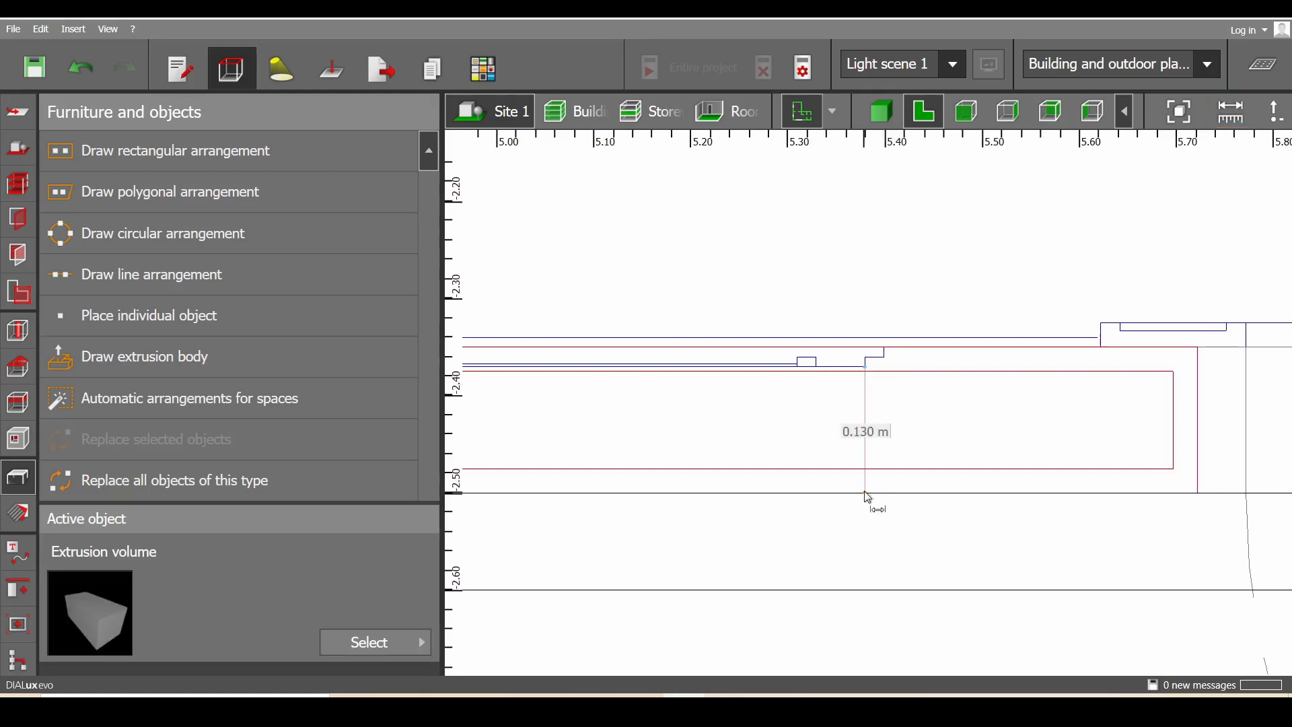
# Set the z position of the panel's first subtraction body to 0.13 m
pyautogui.scroll(-6, 898, 471)
pyautogui.scroll(-2, 899, 475)
pyautogui.moveTo(899, 475); pyautogui.dragTo(892, 350, button='middle')
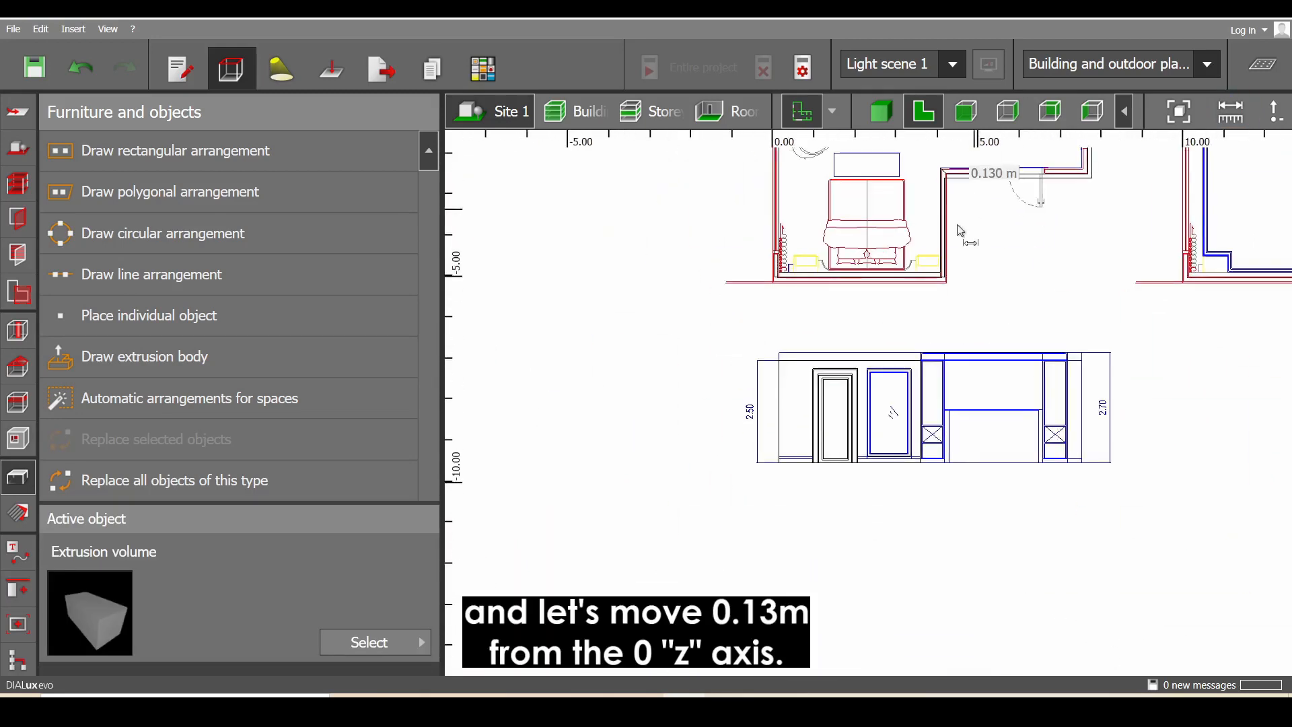
pyautogui.scroll(4, 891, 350)
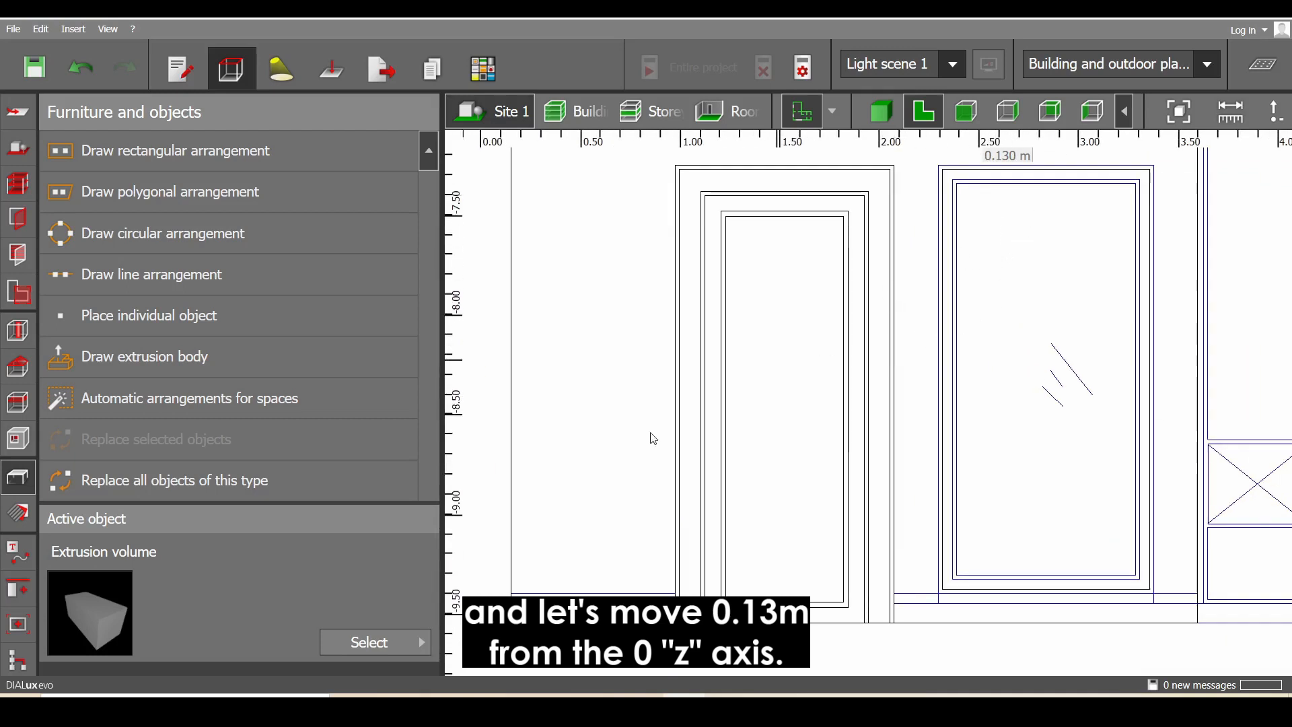
pyautogui.press('Escape')
pyautogui.scroll(-5, 424, 605)
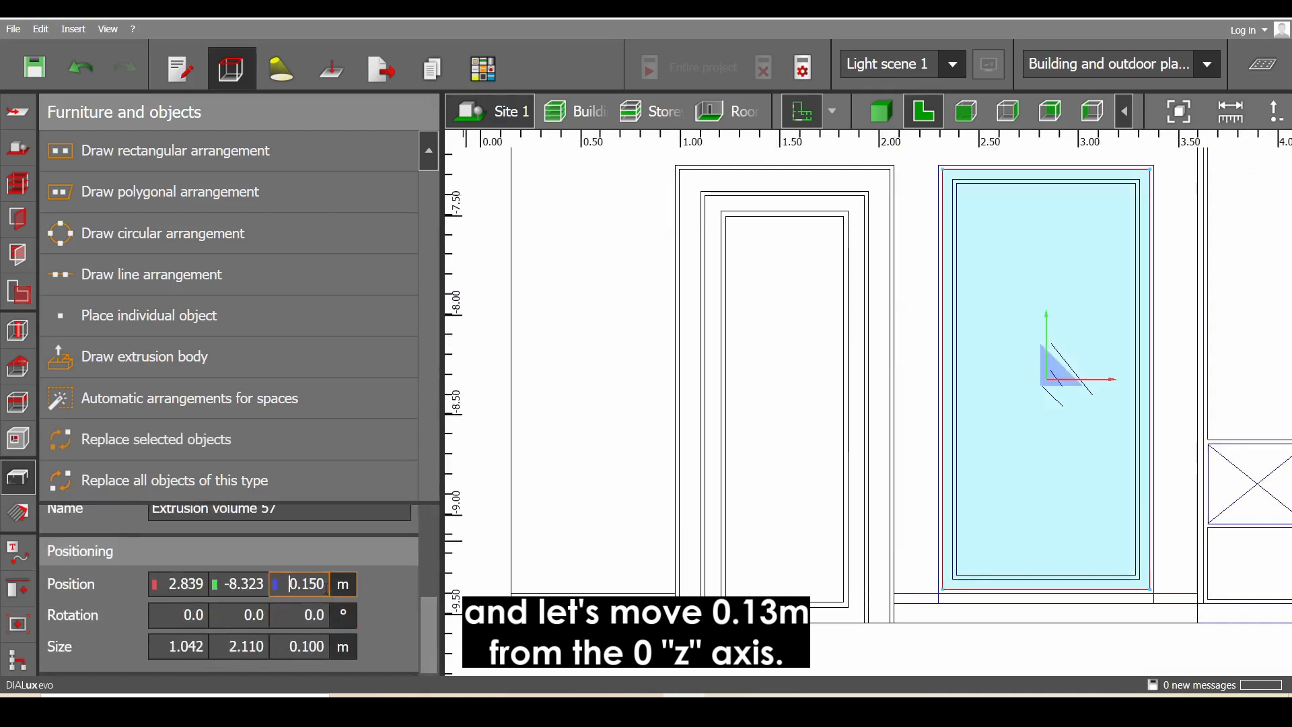
pyautogui.doubleClick(327, 584)
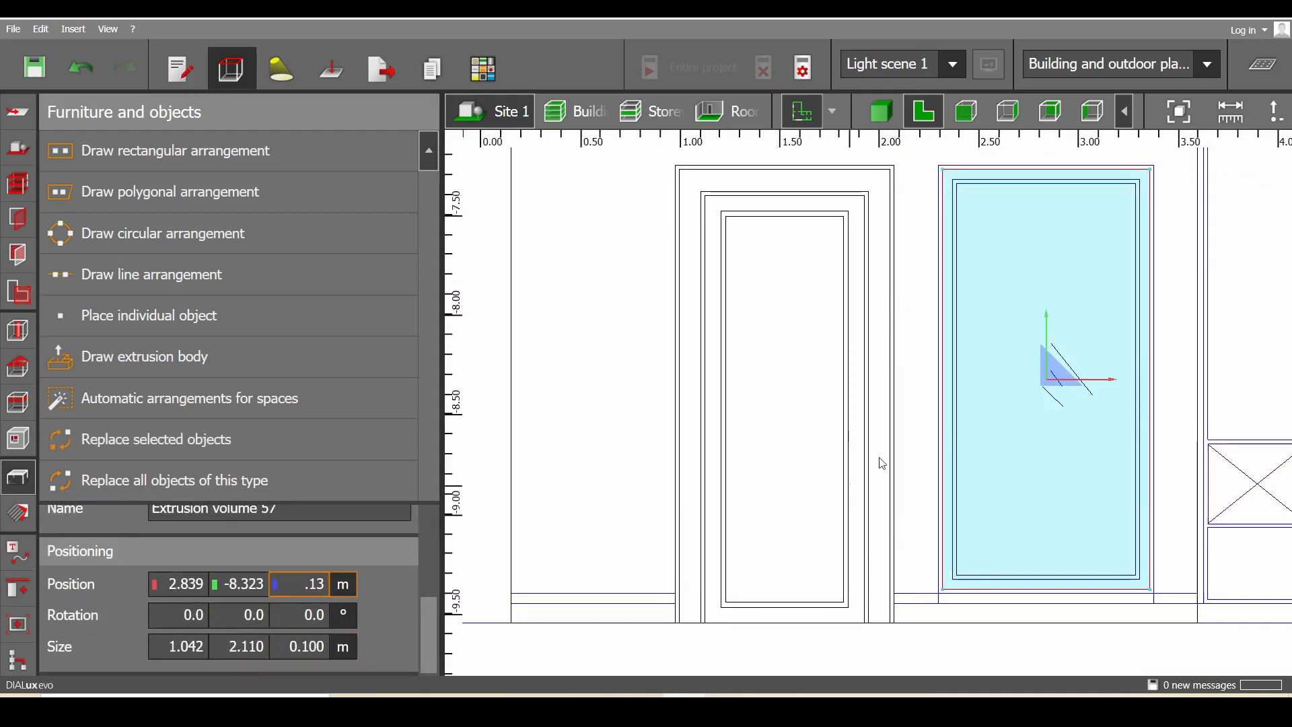
# Draw a second subtraction extrusion body along the panel's outermost outline, 1.082 m wide and 2.150 m high
pyautogui.scroll(-3, 906, 416)
pyautogui.scroll(2, 888, 377)
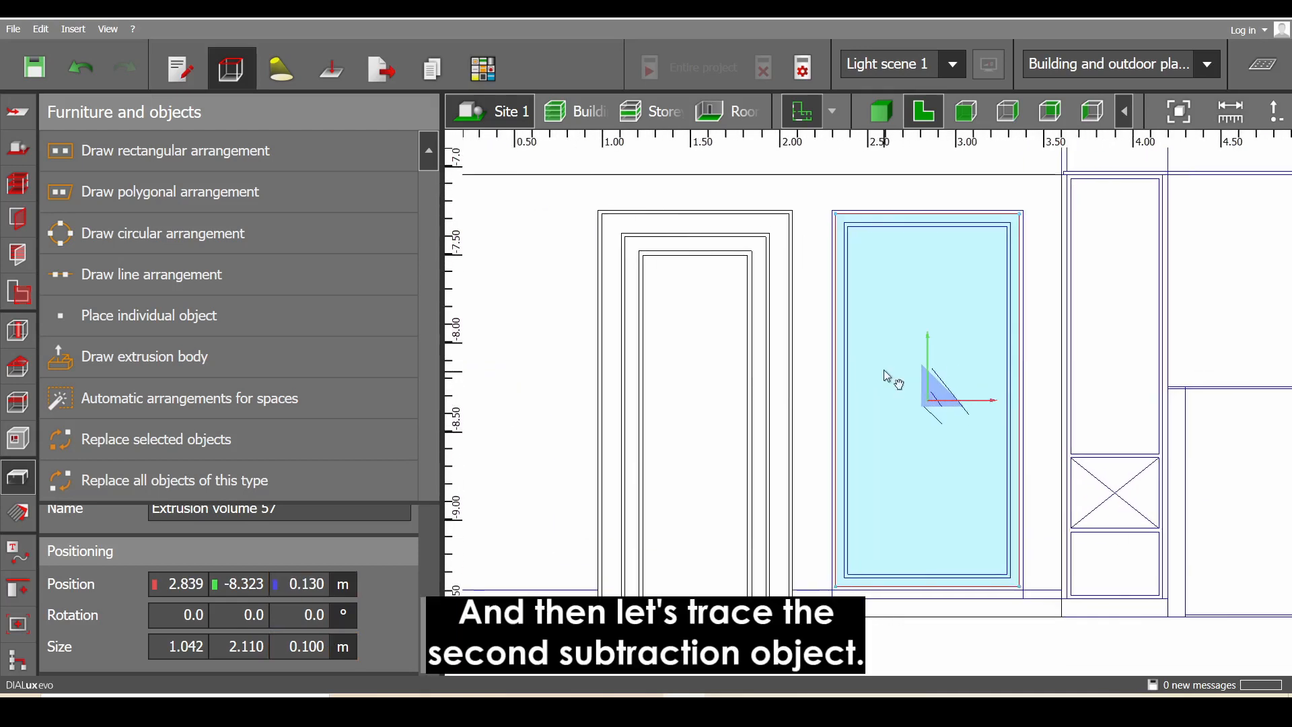
pyautogui.click(220, 369)
pyautogui.scroll(4, 871, 173)
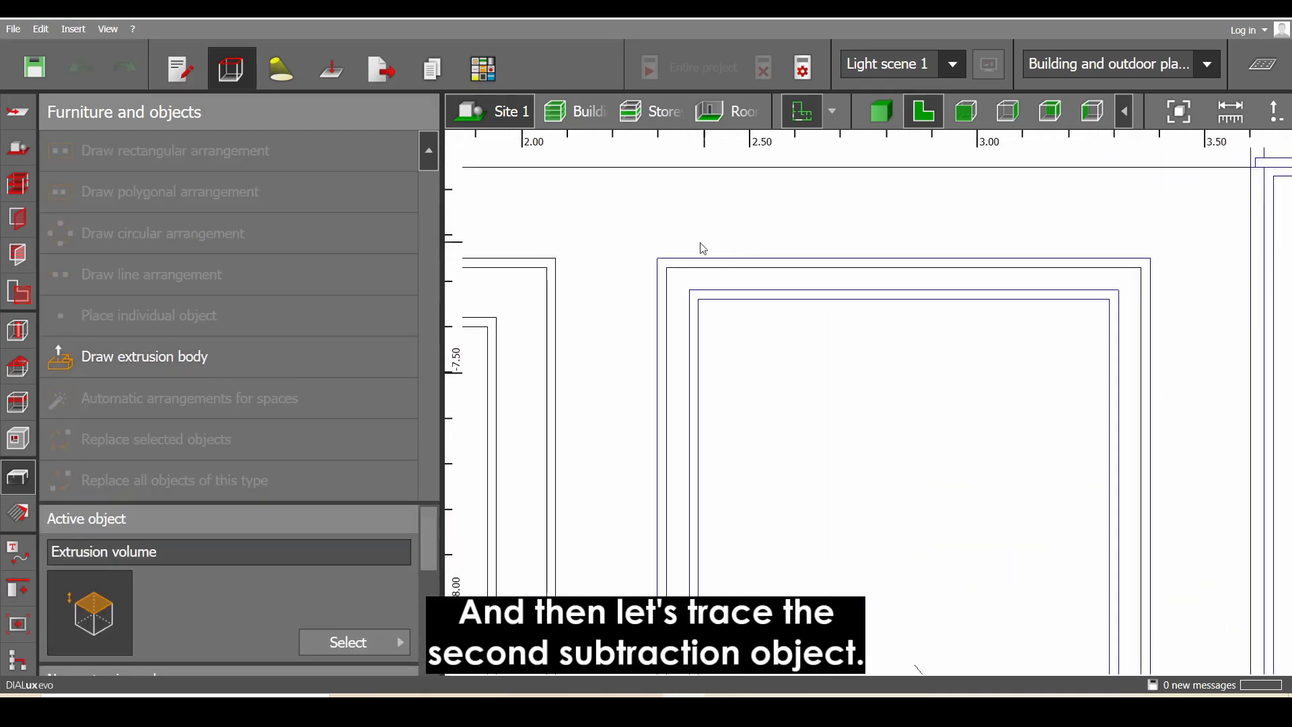
pyautogui.click(658, 258)
pyautogui.click(1149, 259)
pyautogui.scroll(-5, 1144, 263)
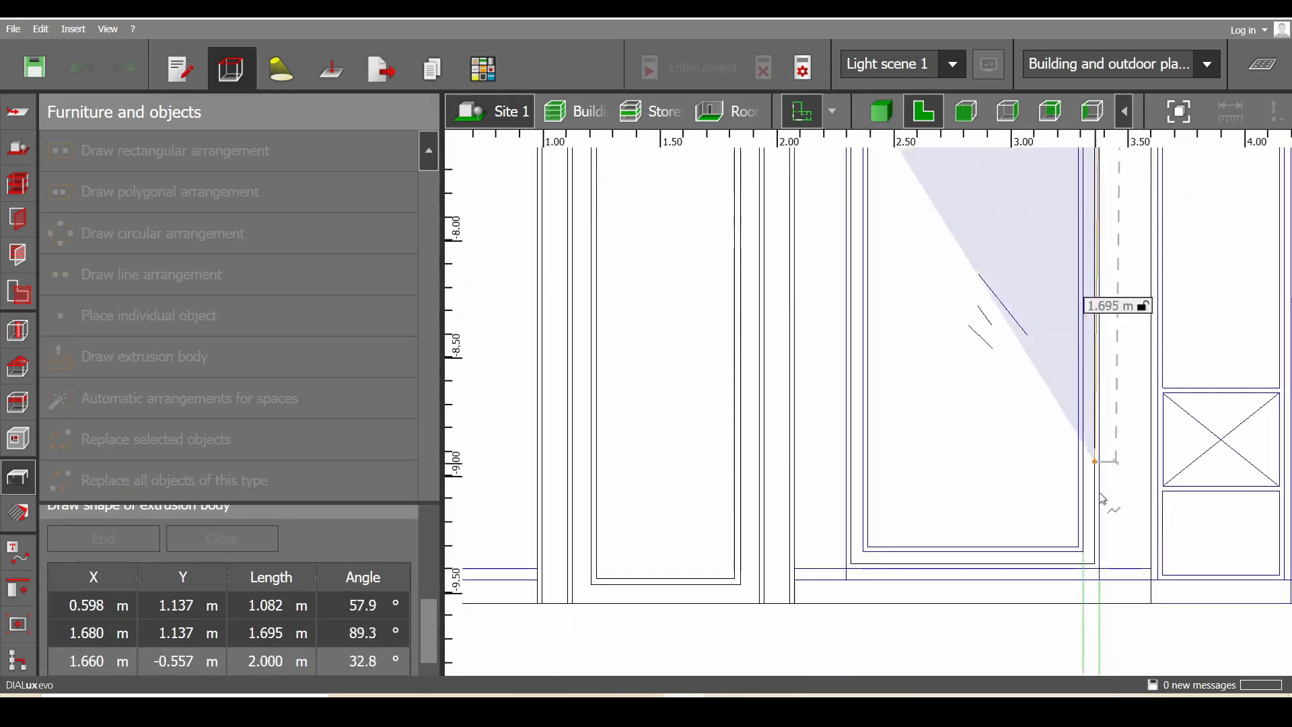
pyautogui.scroll(4, 1099, 567)
pyautogui.click(1101, 573)
pyautogui.click(672, 572)
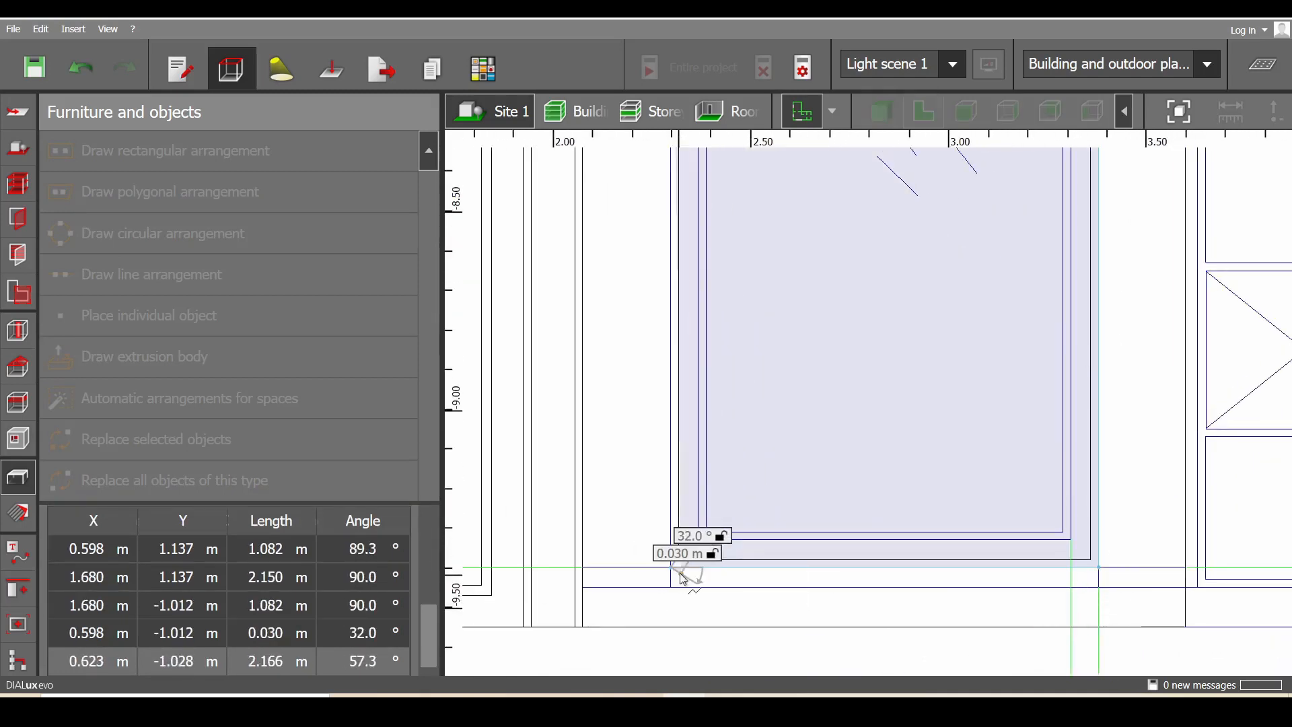
pyautogui.rightClick(677, 571)
pyautogui.click(689, 584)
pyautogui.scroll(-5, 337, 645)
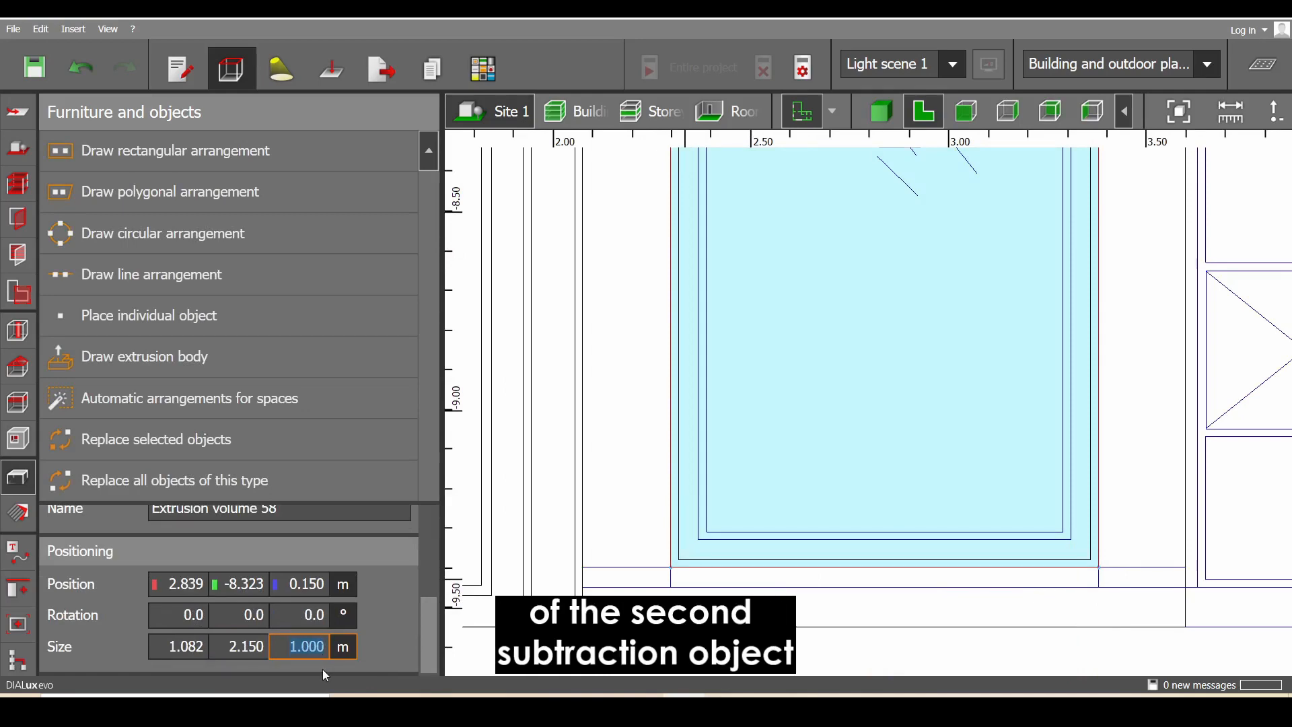
# Set the height of the second subtraction object to 0.1 m
pyautogui.write('0.1')
pyautogui.press('Return')
# Measure how far the recess detail sits from the outer wall face in the floor plan, beside the door opening
pyautogui.scroll(-5, 879, 356)
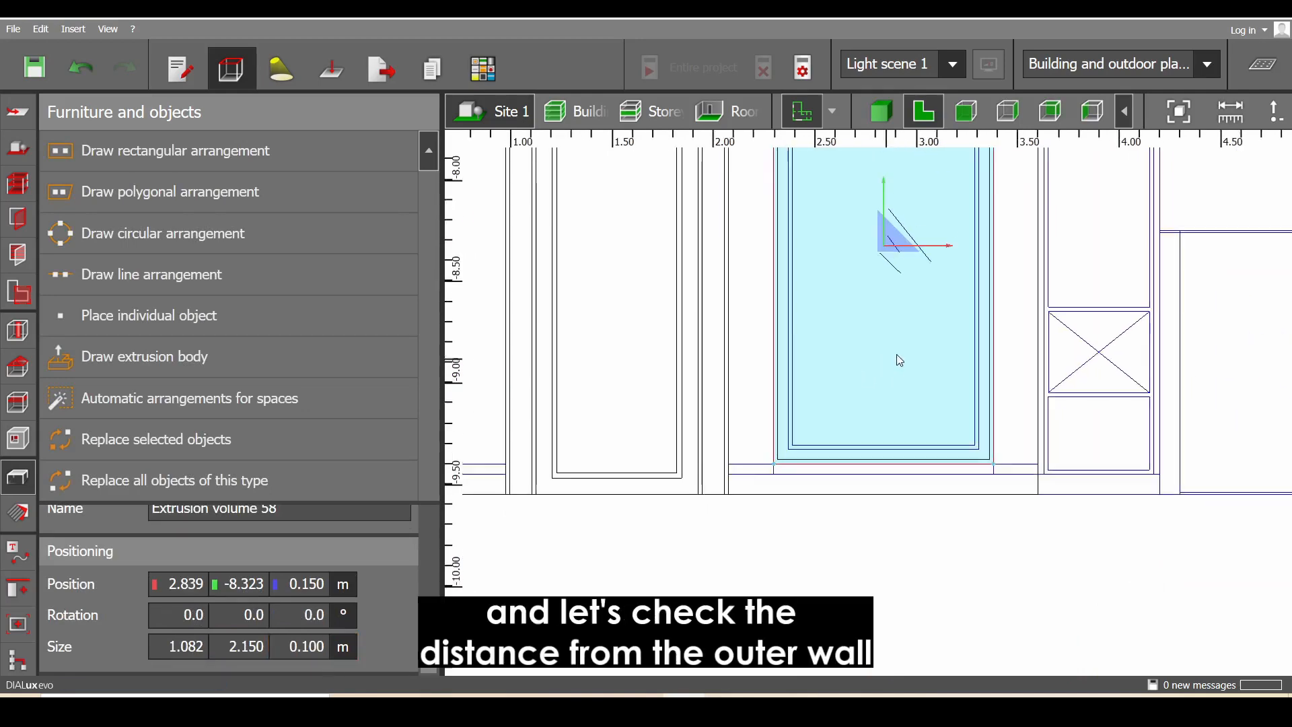
pyautogui.moveTo(1015, 316); pyautogui.dragTo(801, 505, button='middle')
pyautogui.scroll(10, 855, 384)
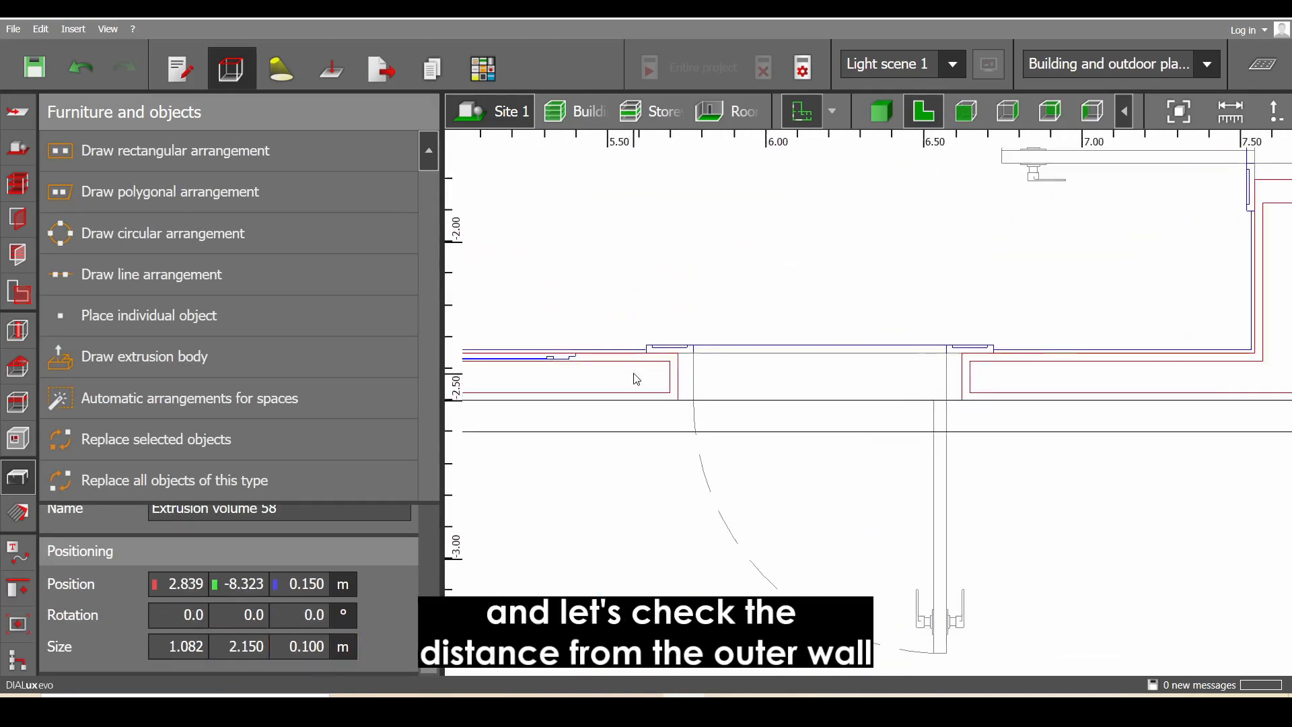
pyautogui.scroll(3, 850, 377)
pyautogui.click(828, 360)
pyautogui.scroll(2, 827, 360)
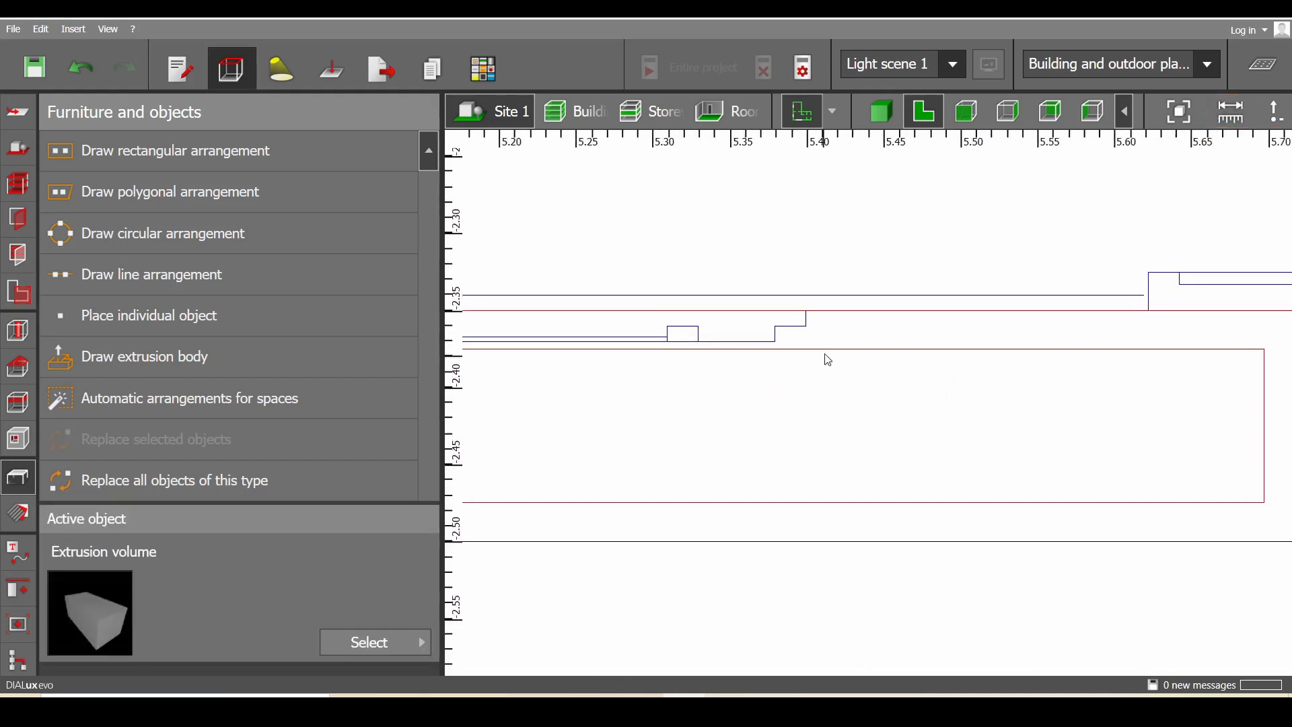
pyautogui.click(796, 519)
# Set the Z position of the second subtraction object to 0.14 m
pyautogui.scroll(-8, 862, 493)
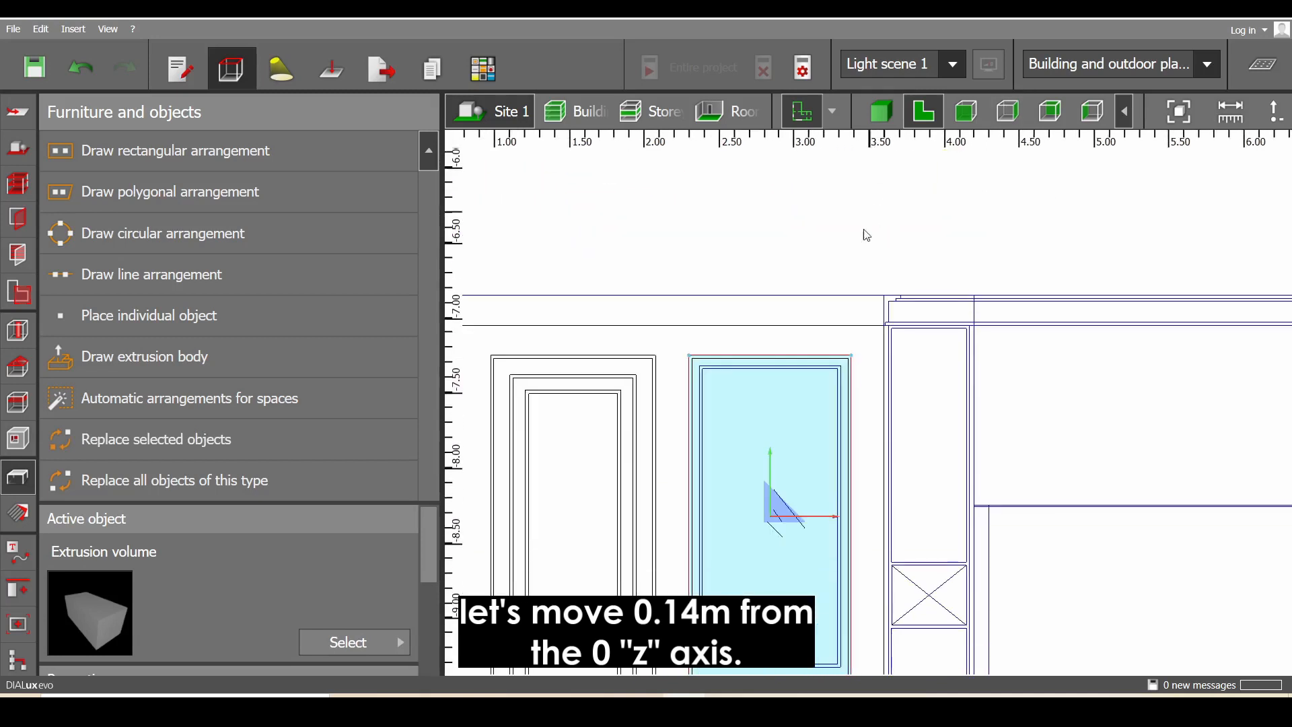
pyautogui.scroll(-3, 434, 603)
pyautogui.click(317, 586)
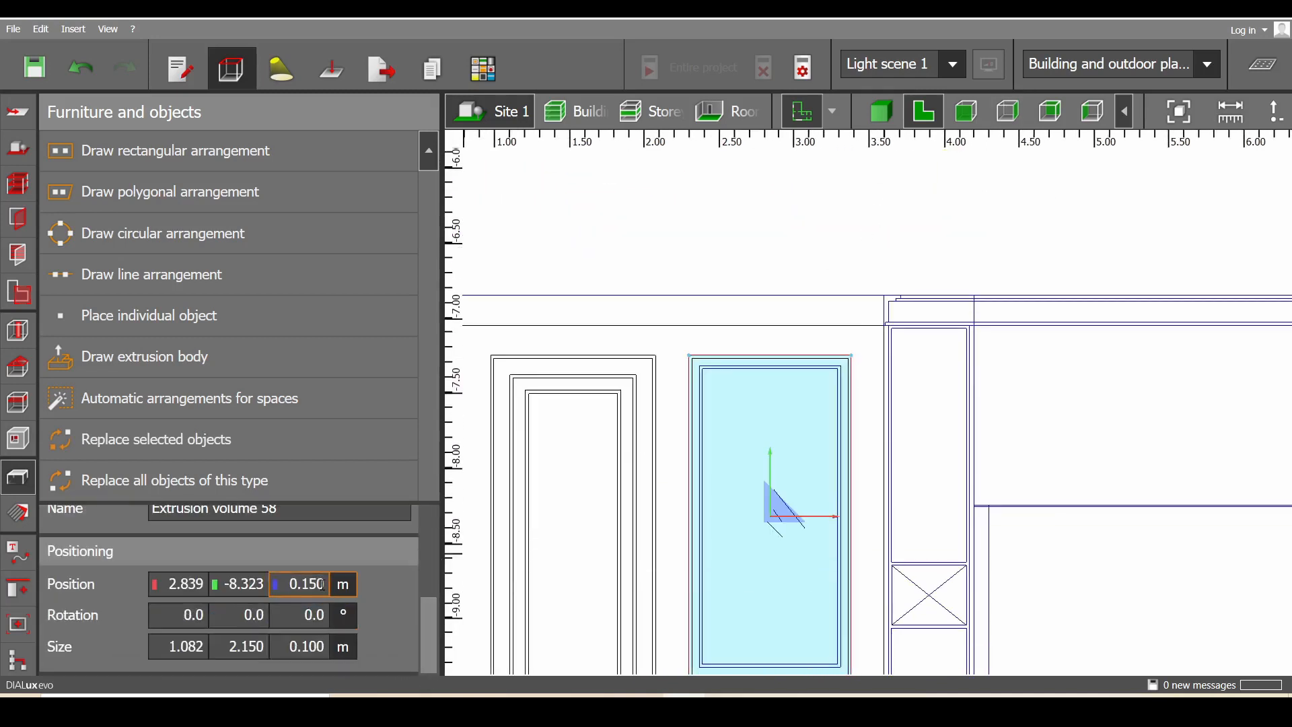
pyautogui.write('0.14')
pyautogui.press('Return')
# Combine the two overlapping subtraction volumes at the mirror recess into a single object
pyautogui.scroll(4, 753, 438)
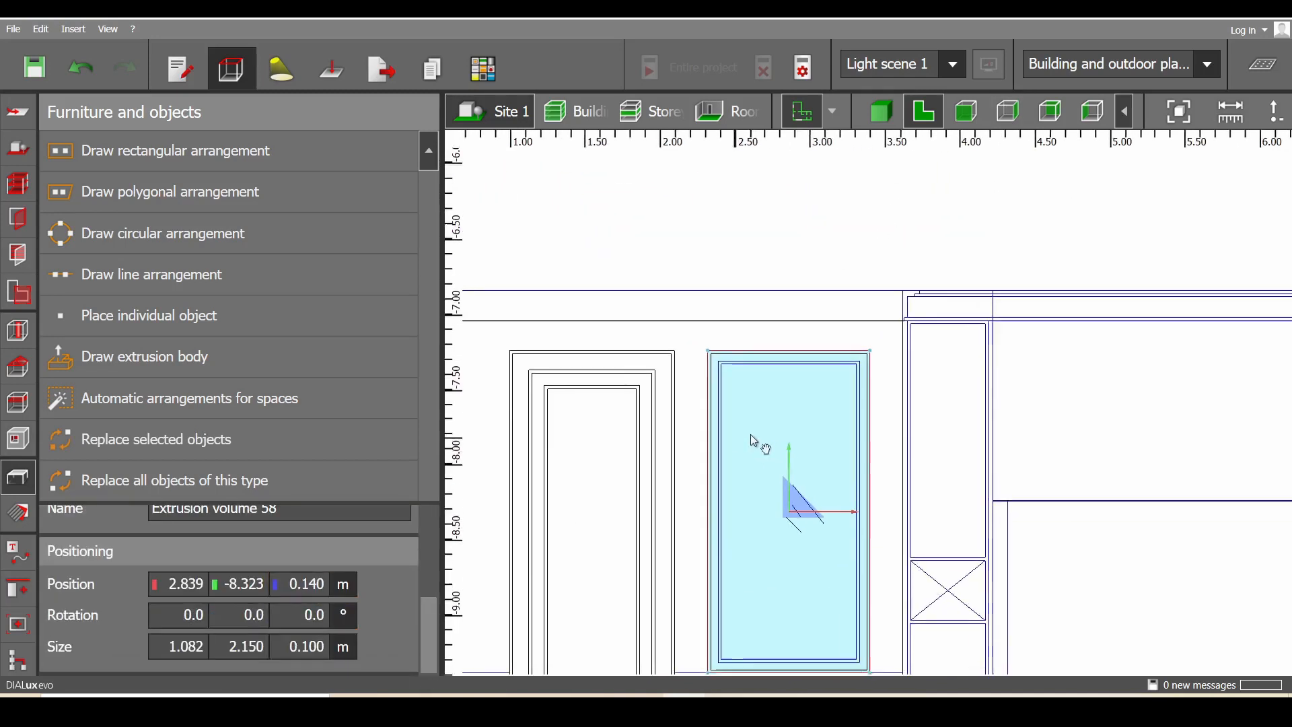
pyautogui.scroll(5, 789, 397)
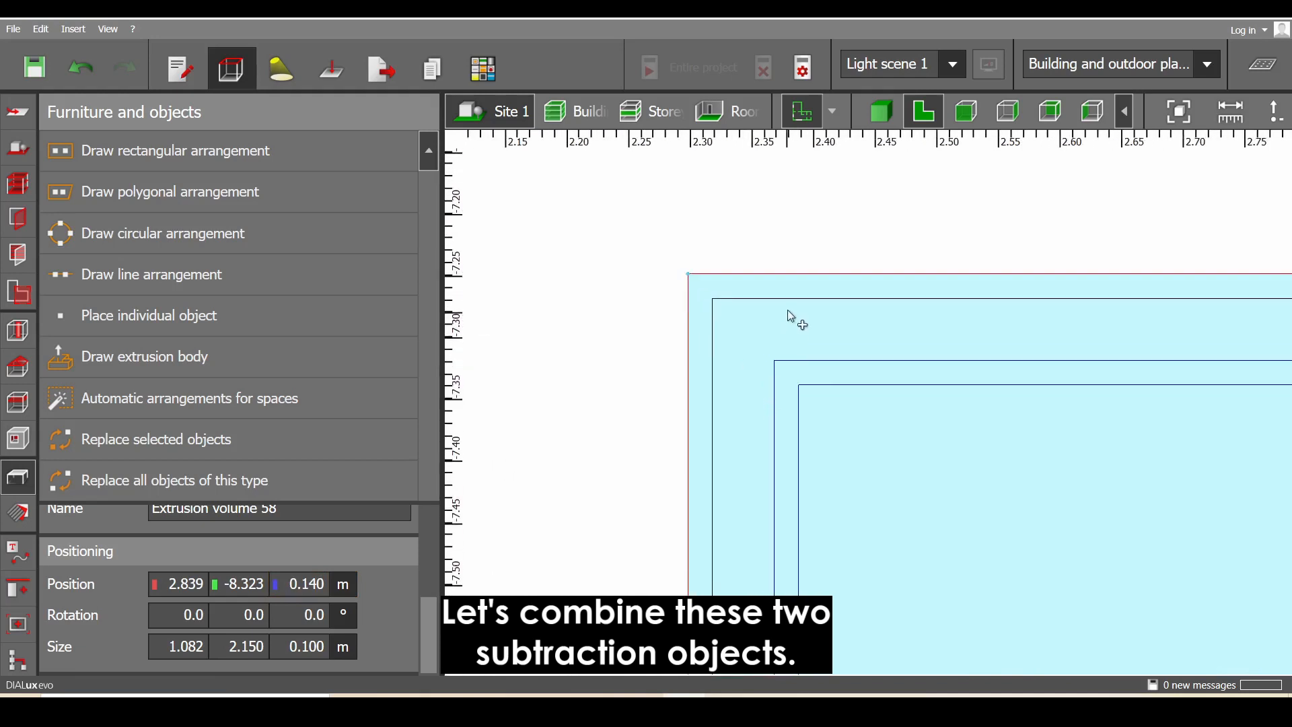
pyautogui.keyDown('ctrl'); pyautogui.click(790, 300); pyautogui.keyUp('ctrl')
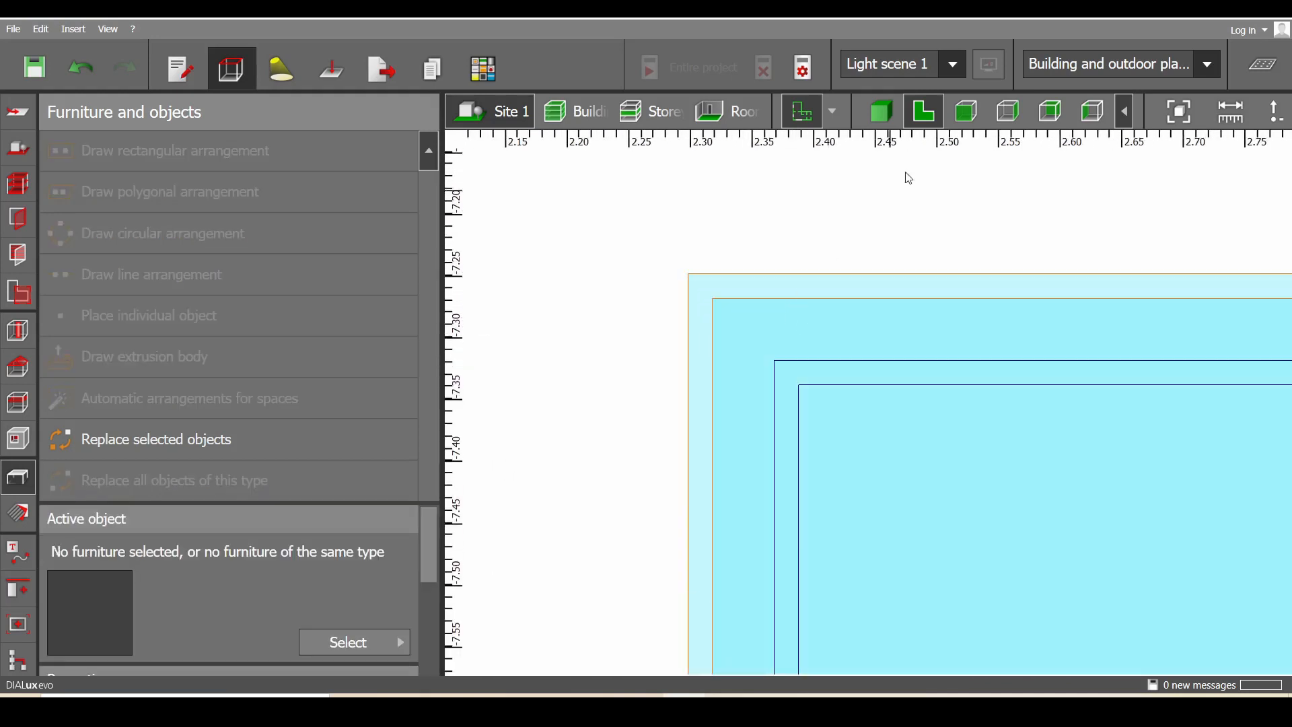
pyautogui.click(880, 111)
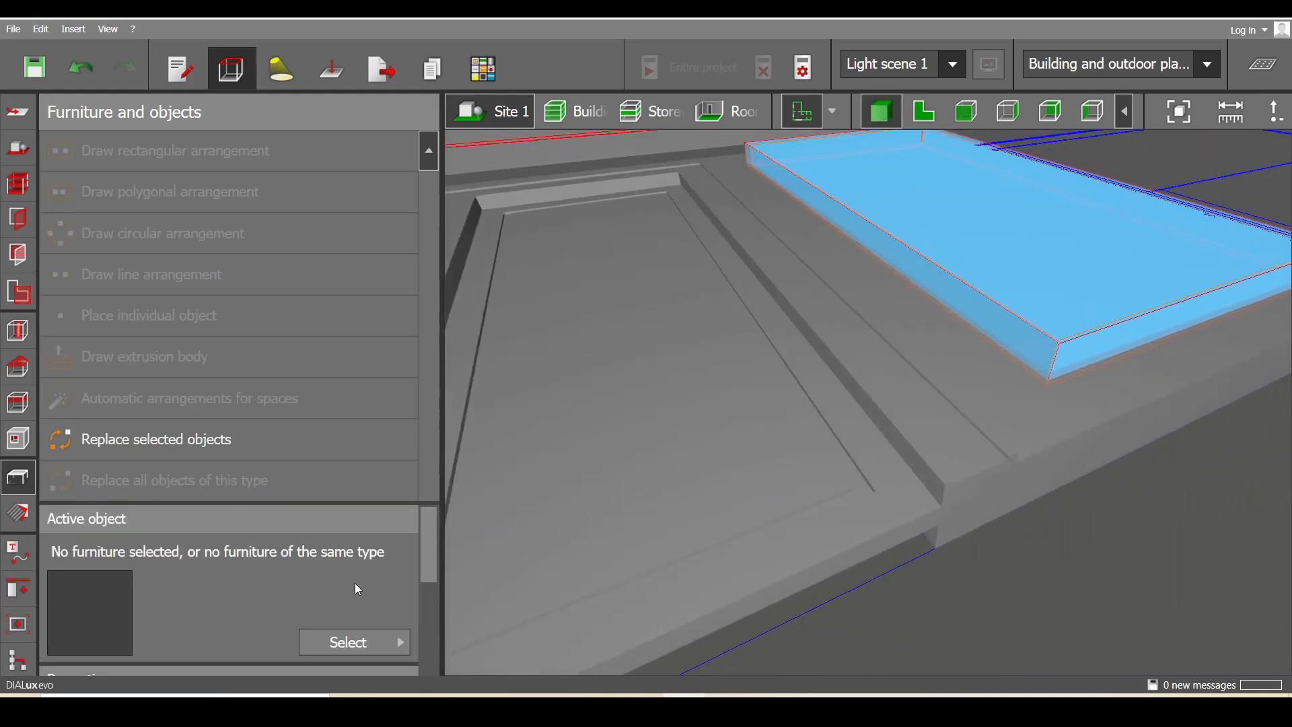
pyautogui.click(25, 591)
pyautogui.click(63, 524)
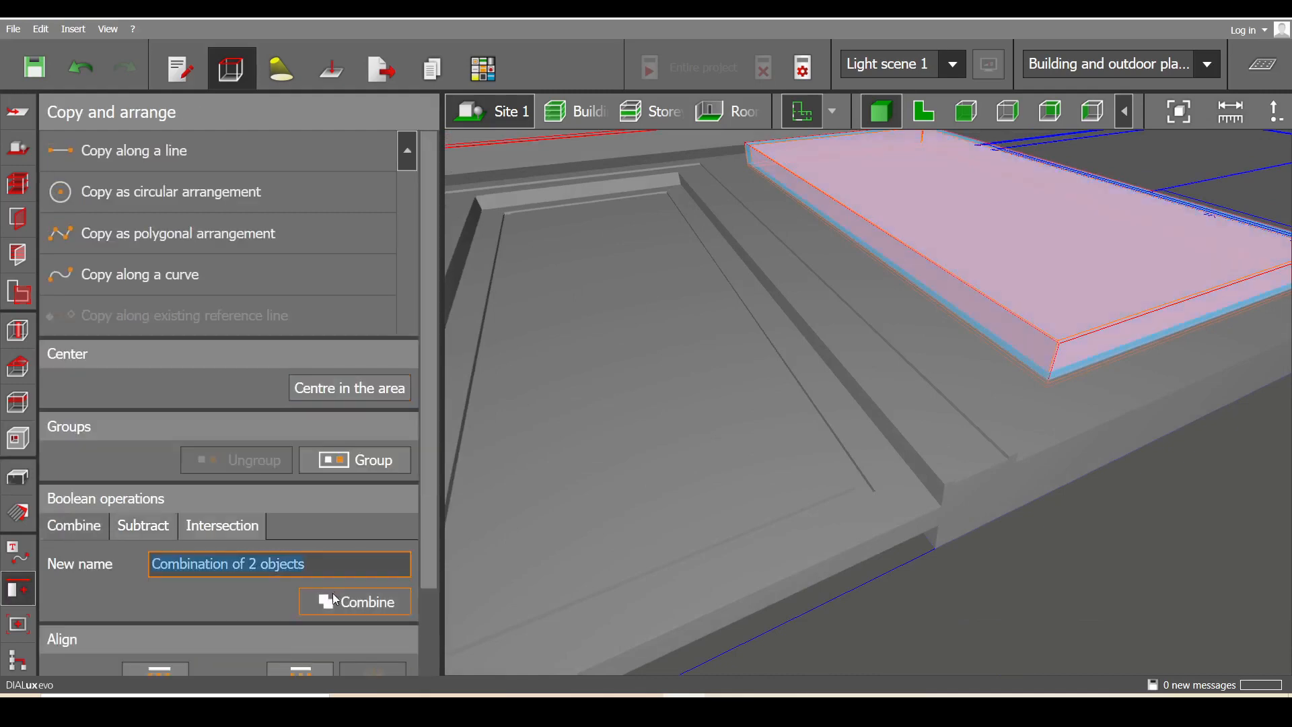
pyautogui.click(333, 597)
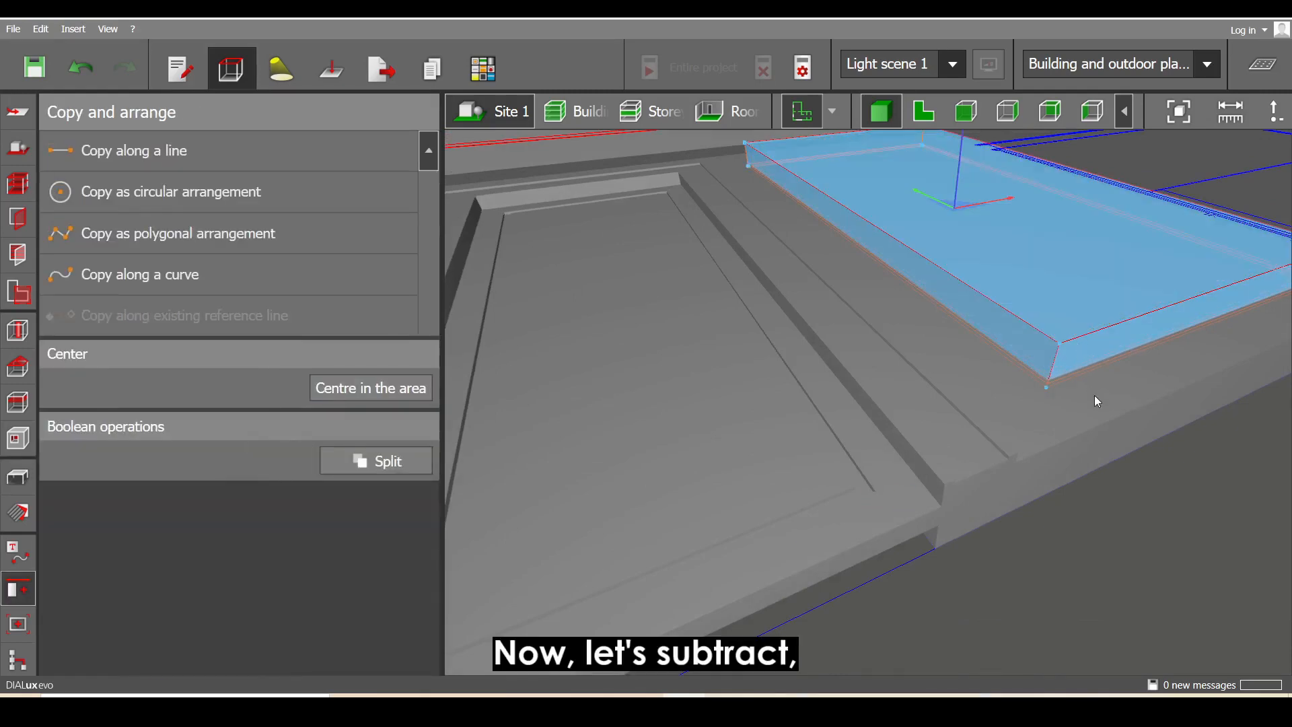
# Subtract the combined volume from the wall panel, Extrusion volume 42, to cut the mirror recess
pyautogui.keyDown('ctrl'); pyautogui.click(1093, 411); pyautogui.keyUp('ctrl')
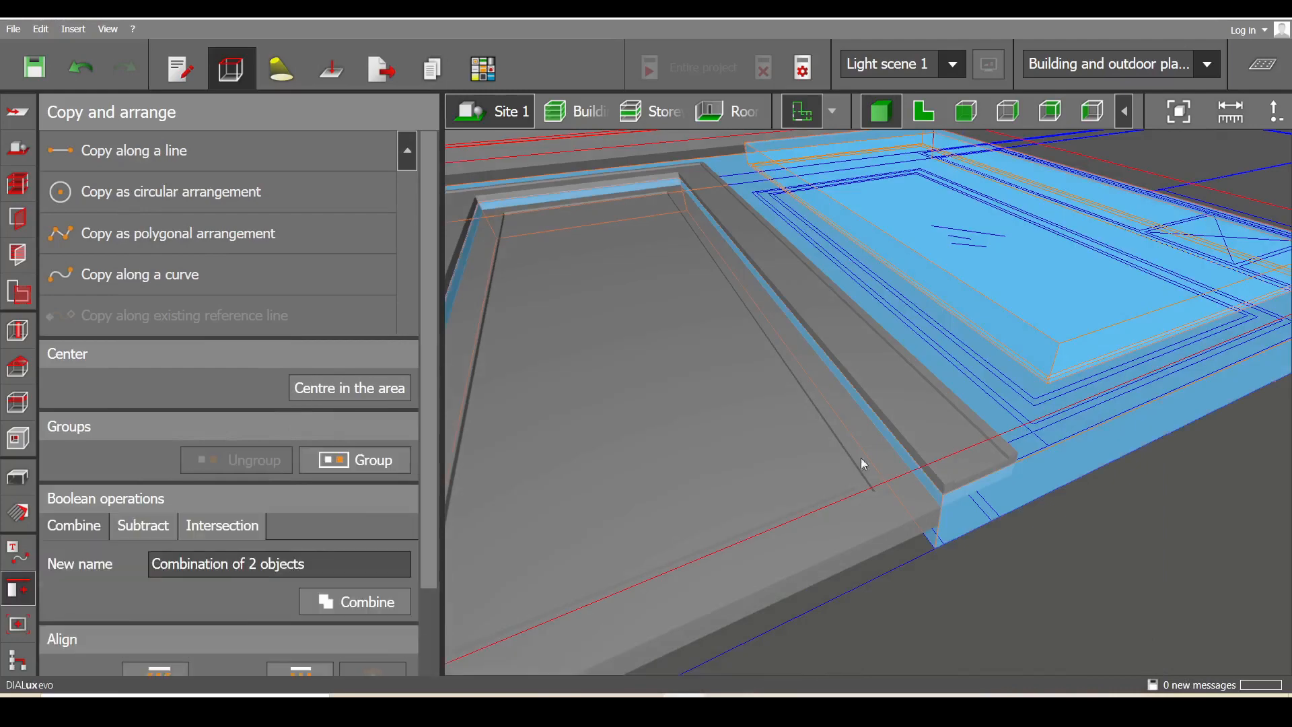
pyautogui.click(140, 528)
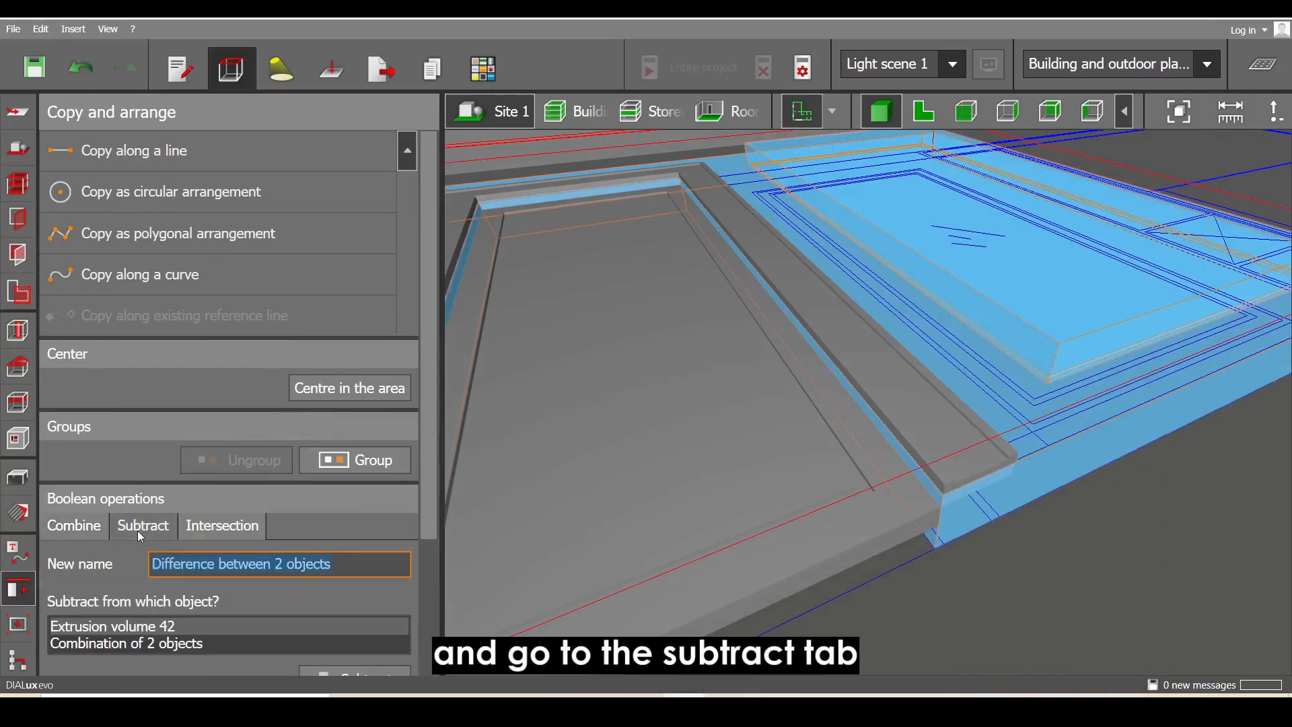
pyautogui.moveTo(426, 473); pyautogui.dragTo(427, 574)
pyautogui.moveTo(725, 466); pyautogui.dragTo(608, 490, button='right')
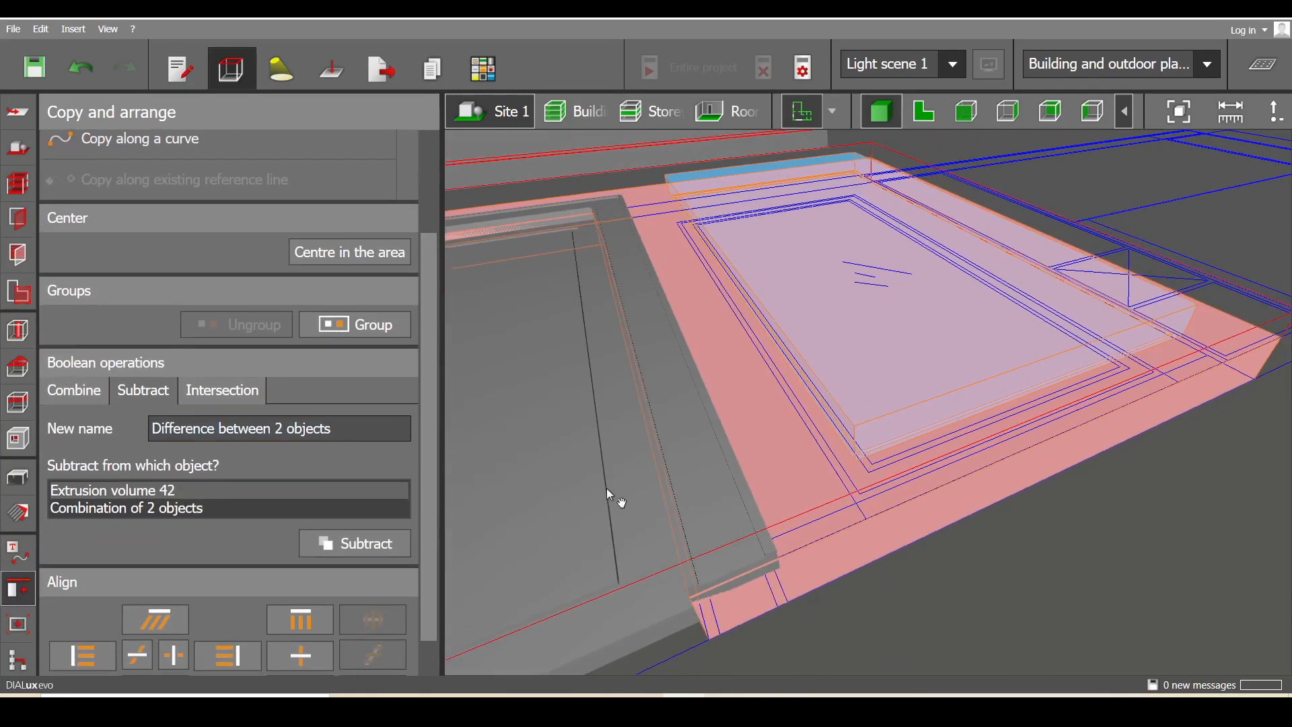
pyautogui.click(383, 550)
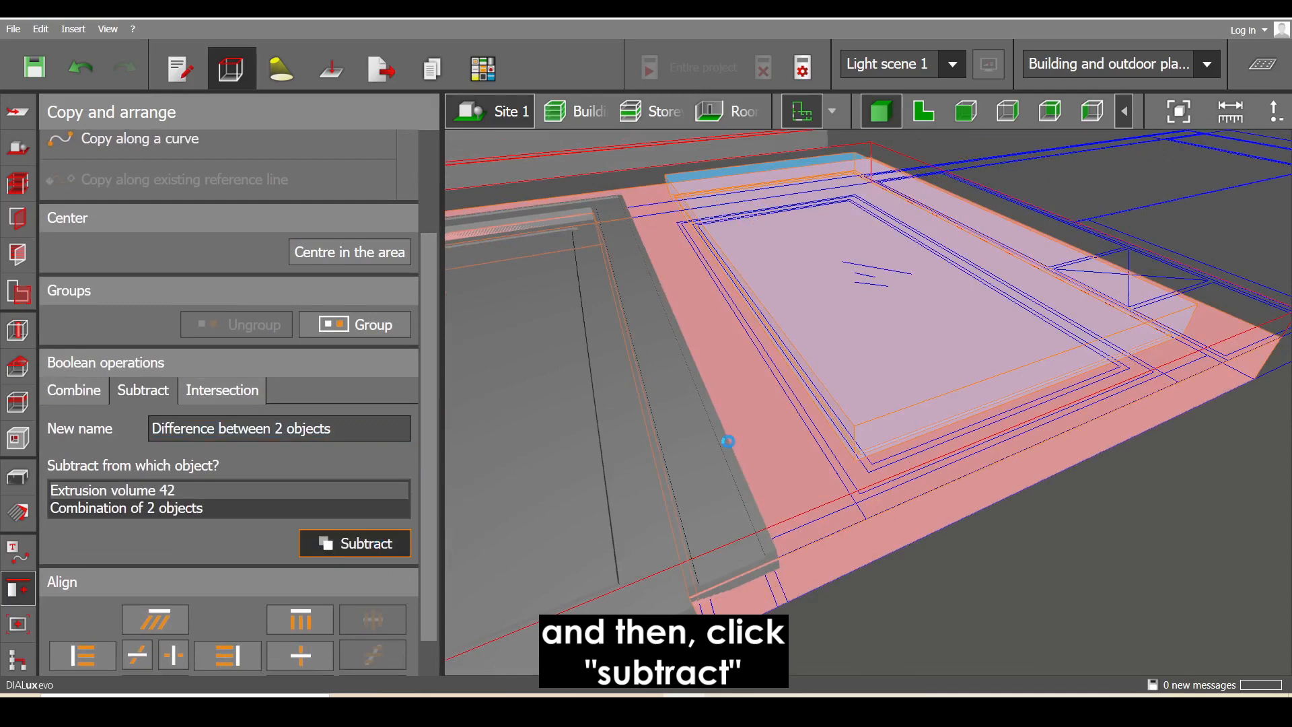
pyautogui.click(980, 552)
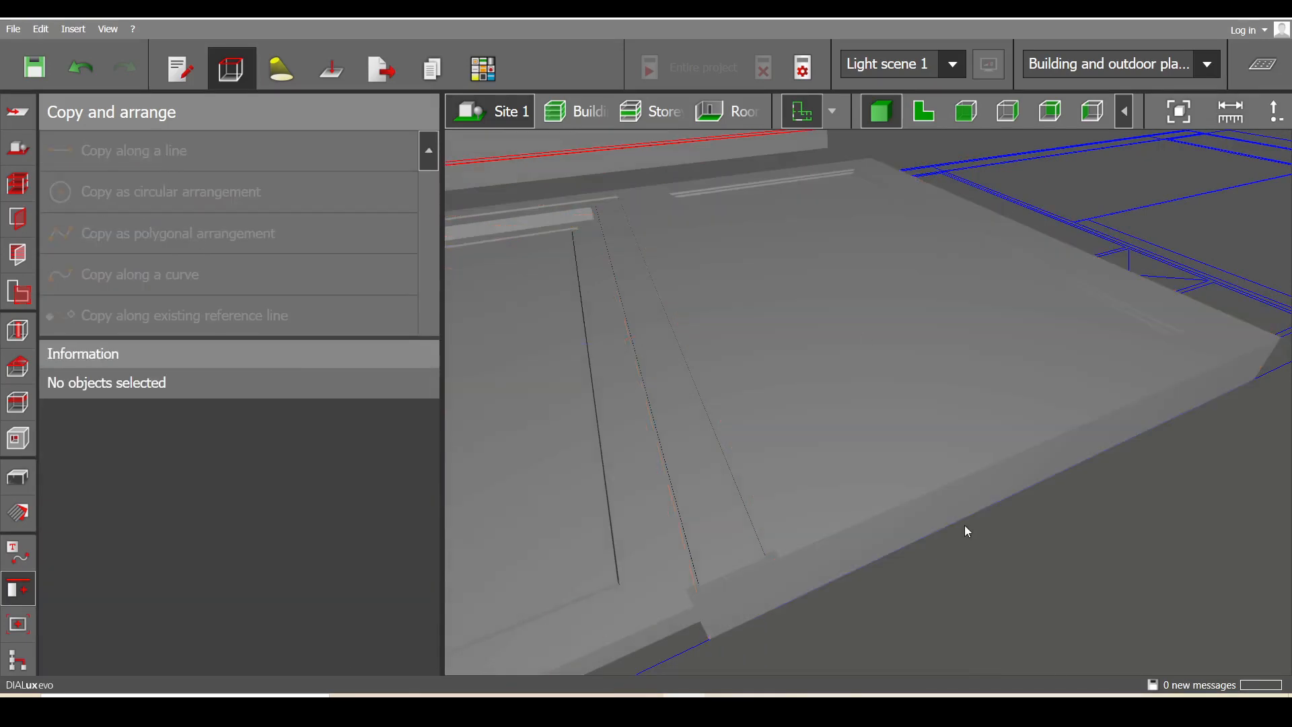
# In plan view, start an extrusion body tracing the mirror frame's outer top and right edges, about 0.942 m by 2.010 m
pyautogui.click(923, 111)
pyautogui.scroll(5, 903, 340)
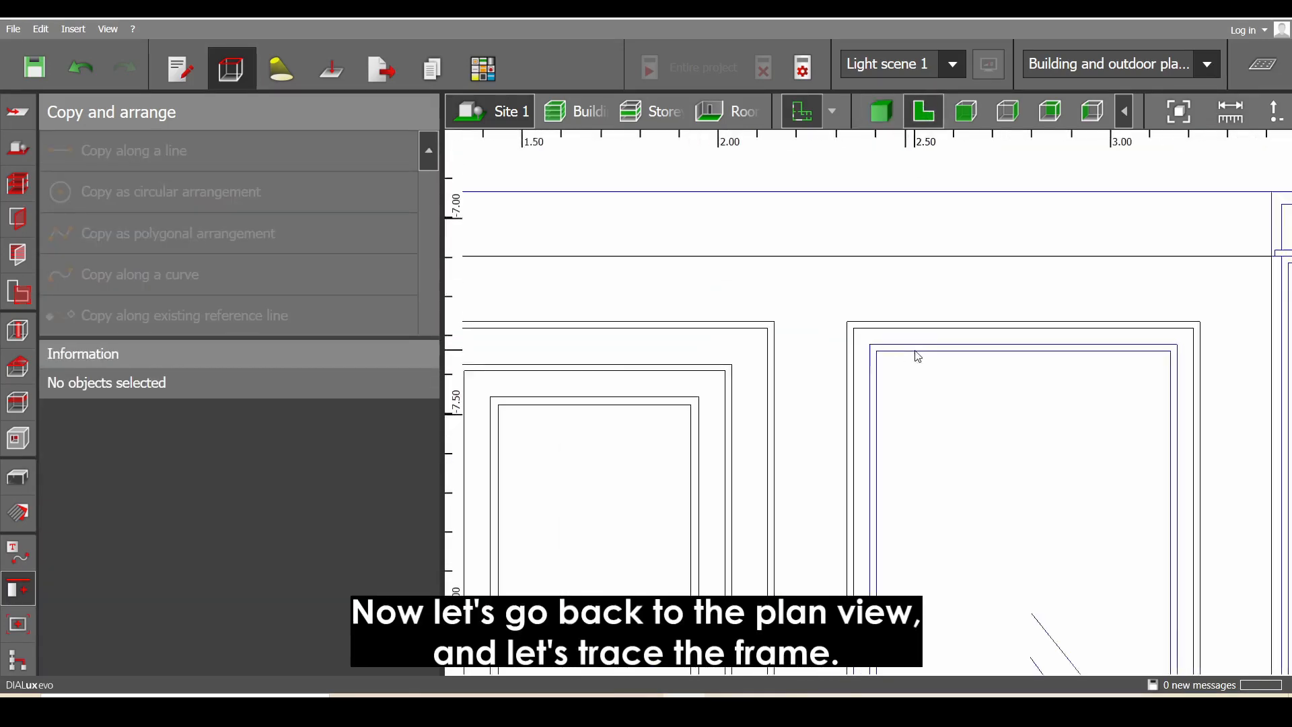
pyautogui.scroll(-3, 800, 229)
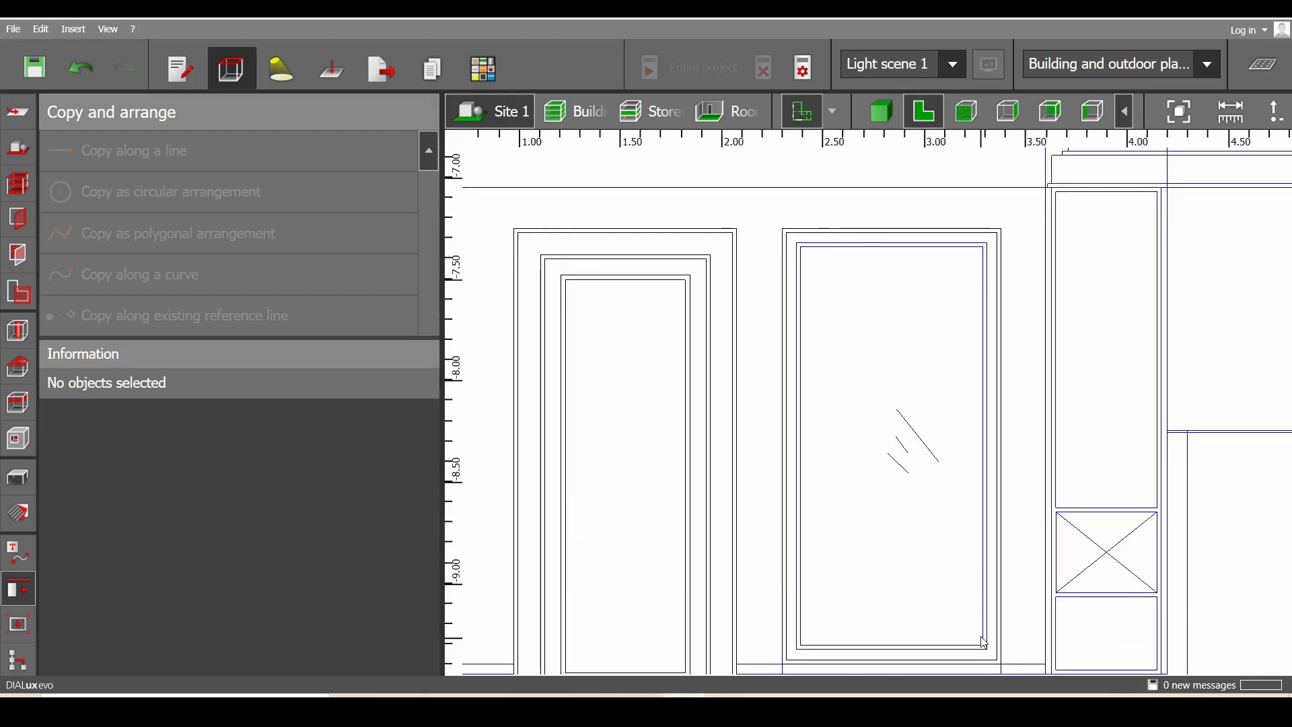
pyautogui.click(21, 474)
pyautogui.click(135, 357)
pyautogui.scroll(4, 817, 234)
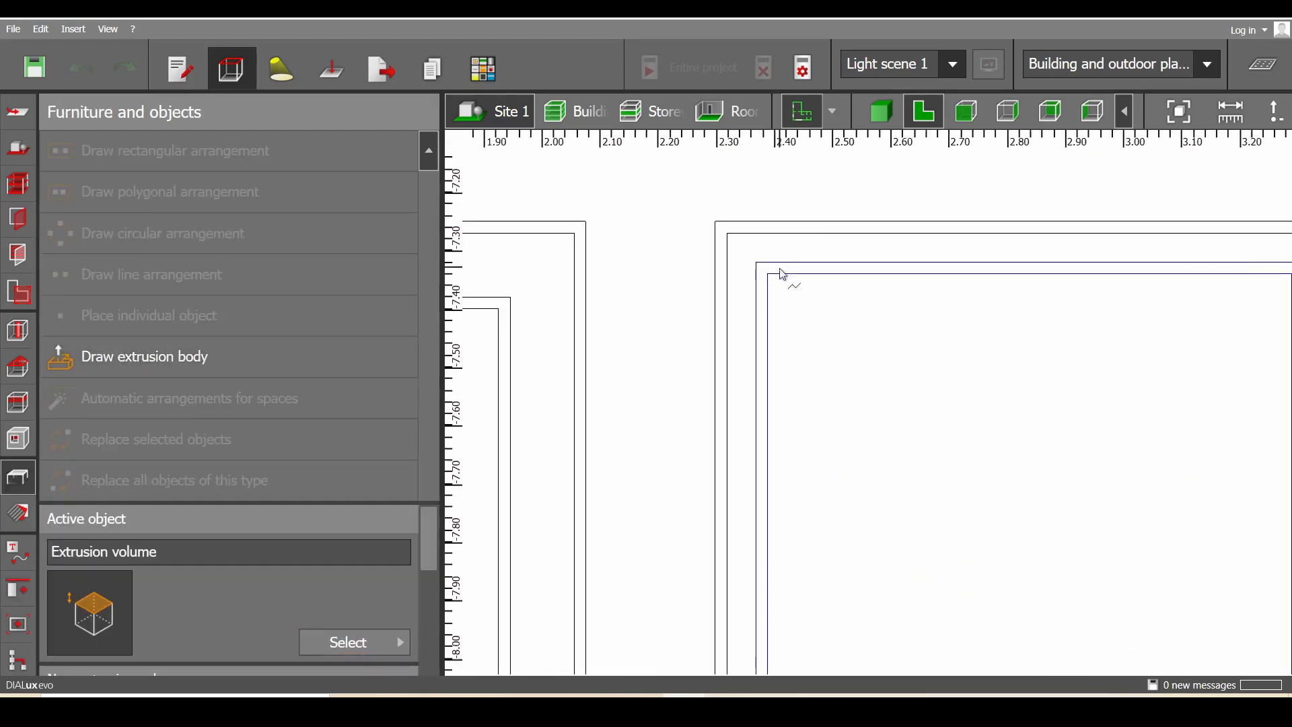
pyautogui.click(760, 263)
pyautogui.moveTo(937, 308); pyautogui.dragTo(508, 308, button='middle')
pyautogui.click(874, 262)
pyautogui.scroll(-3, 824, 363)
pyautogui.scroll(3, 878, 495)
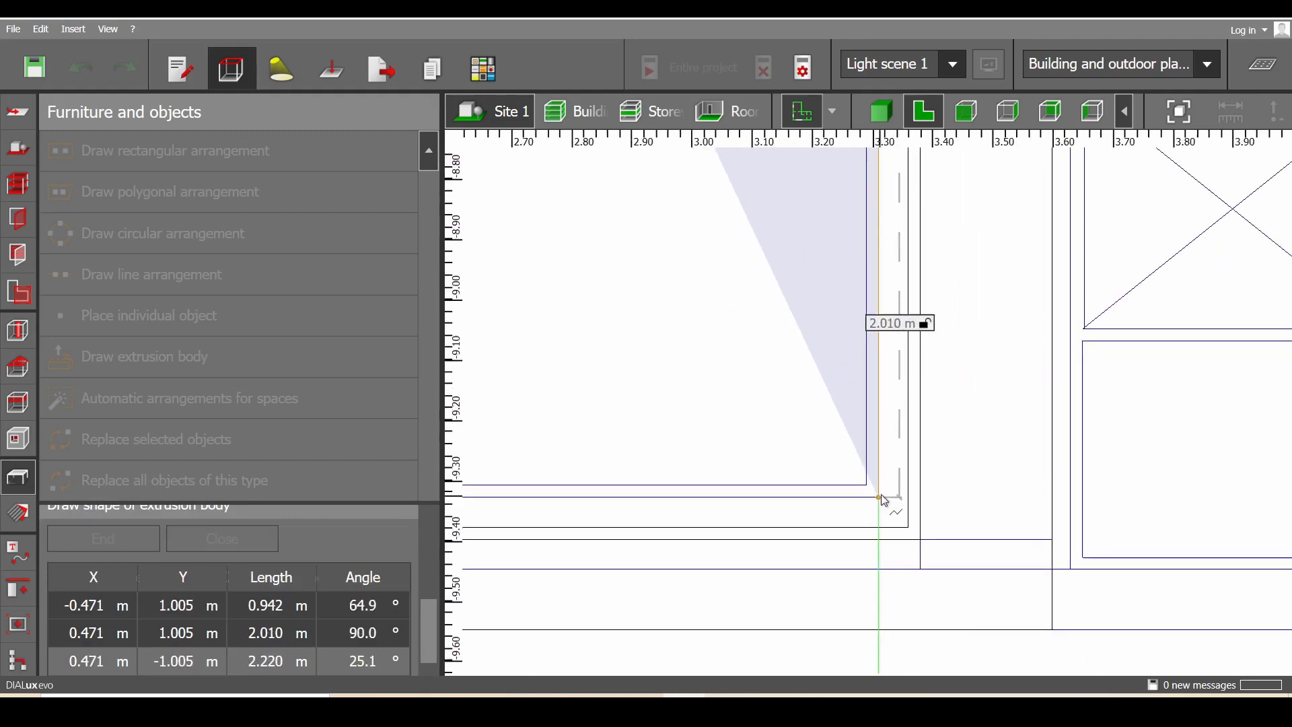
pyautogui.click(867, 486)
# Trace the frame's inner right and top edges about 0.02 m inside the outer ones, and close the L-shaped polygon
pyautogui.click(868, 487)
pyautogui.scroll(-3, 868, 487)
pyautogui.moveTo(796, 302); pyautogui.dragTo(839, 634, button='middle')
pyautogui.moveTo(868, 201); pyautogui.dragTo(898, 485, button='middle')
pyautogui.scroll(3, 902, 389)
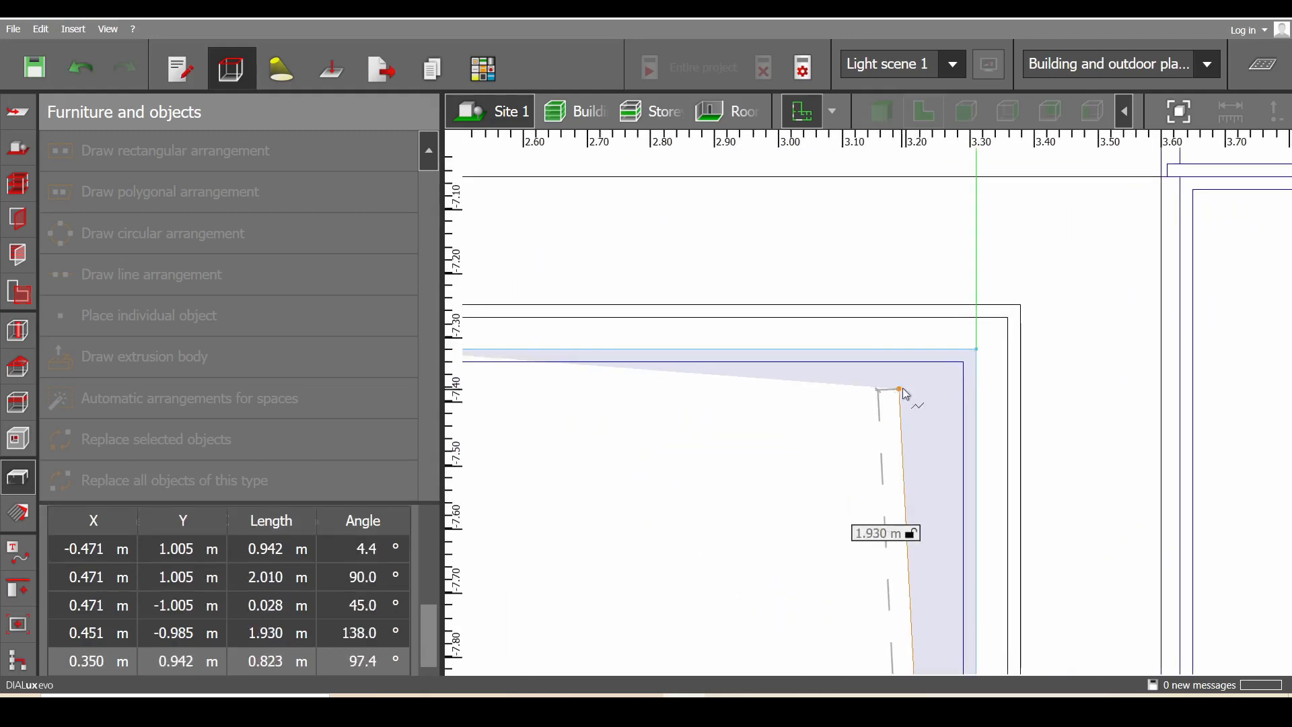
pyautogui.click(962, 361)
pyautogui.moveTo(494, 404); pyautogui.dragTo(767, 390, button='middle')
pyautogui.scroll(2, 765, 388)
pyautogui.click(632, 336)
pyautogui.rightClick(645, 345)
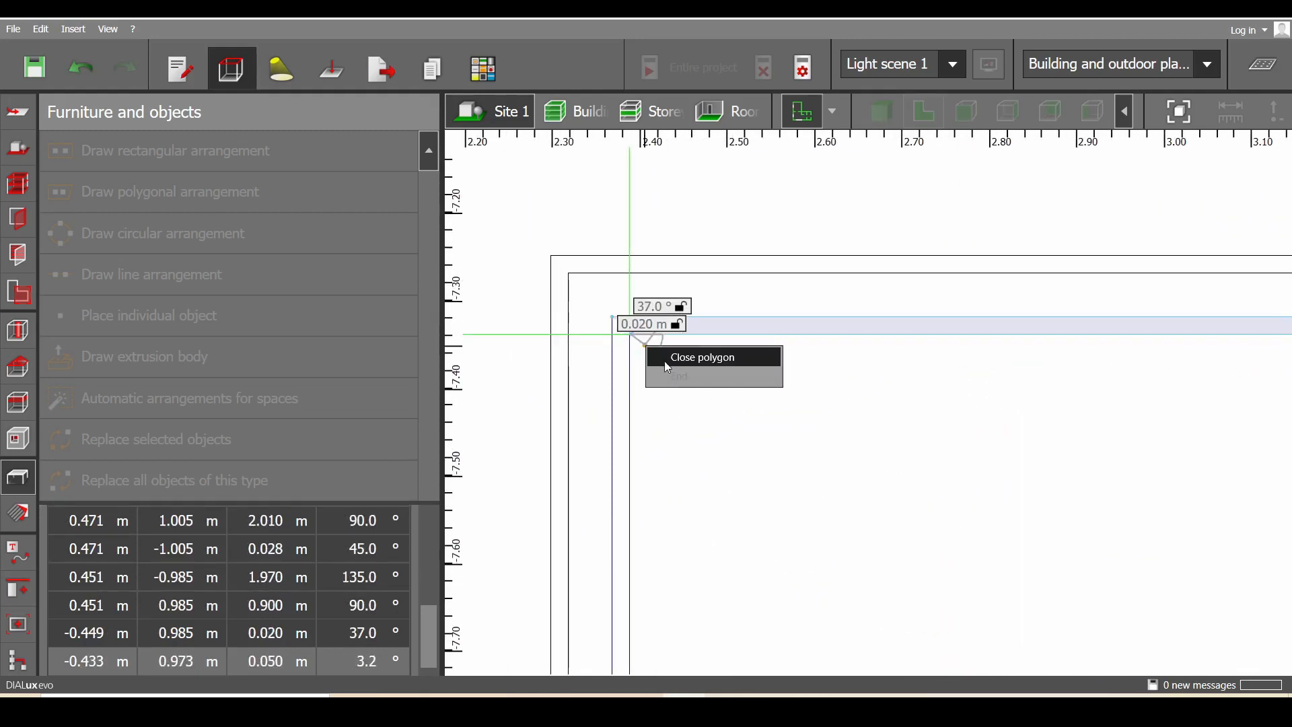
pyautogui.click(664, 361)
# Measure the frame's height and its distance from the outer wall in the floor plan's wall section
pyautogui.moveTo(648, 342); pyautogui.dragTo(577, 404, button='middle')
pyautogui.scroll(2, 577, 404)
pyautogui.scroll(-6, 634, 377)
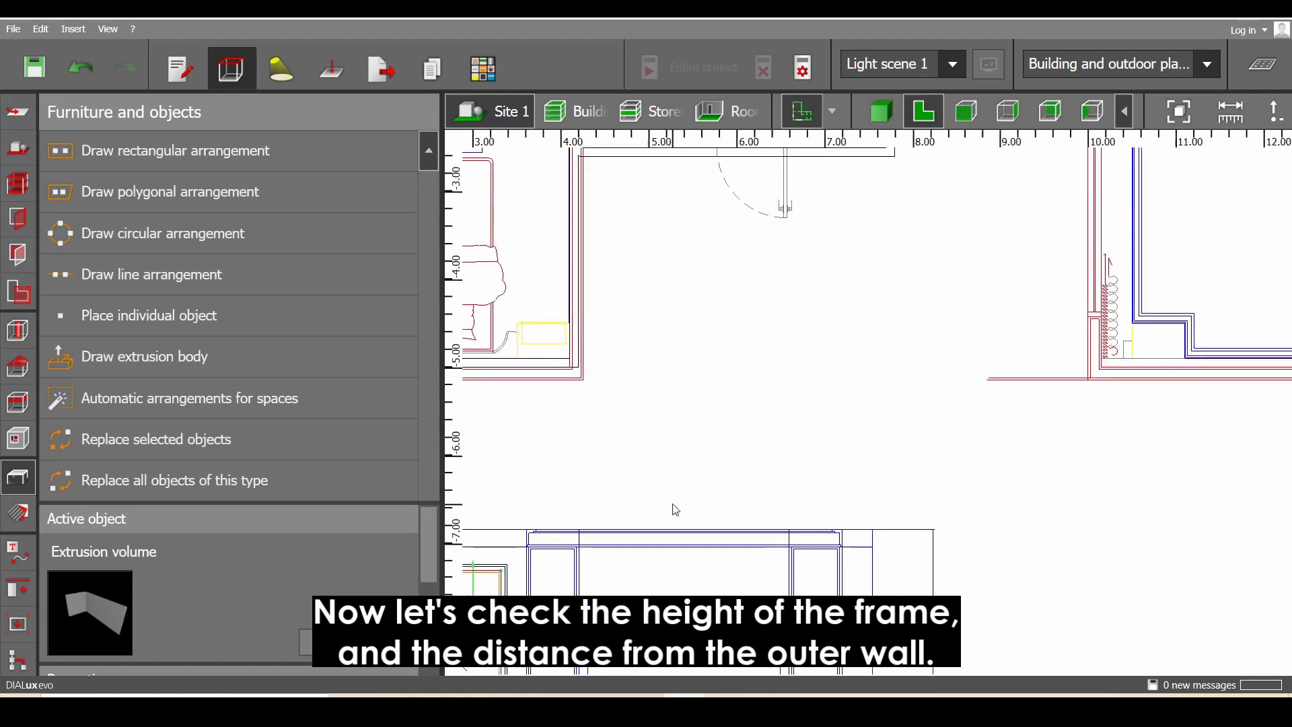
pyautogui.scroll(10, 793, 365)
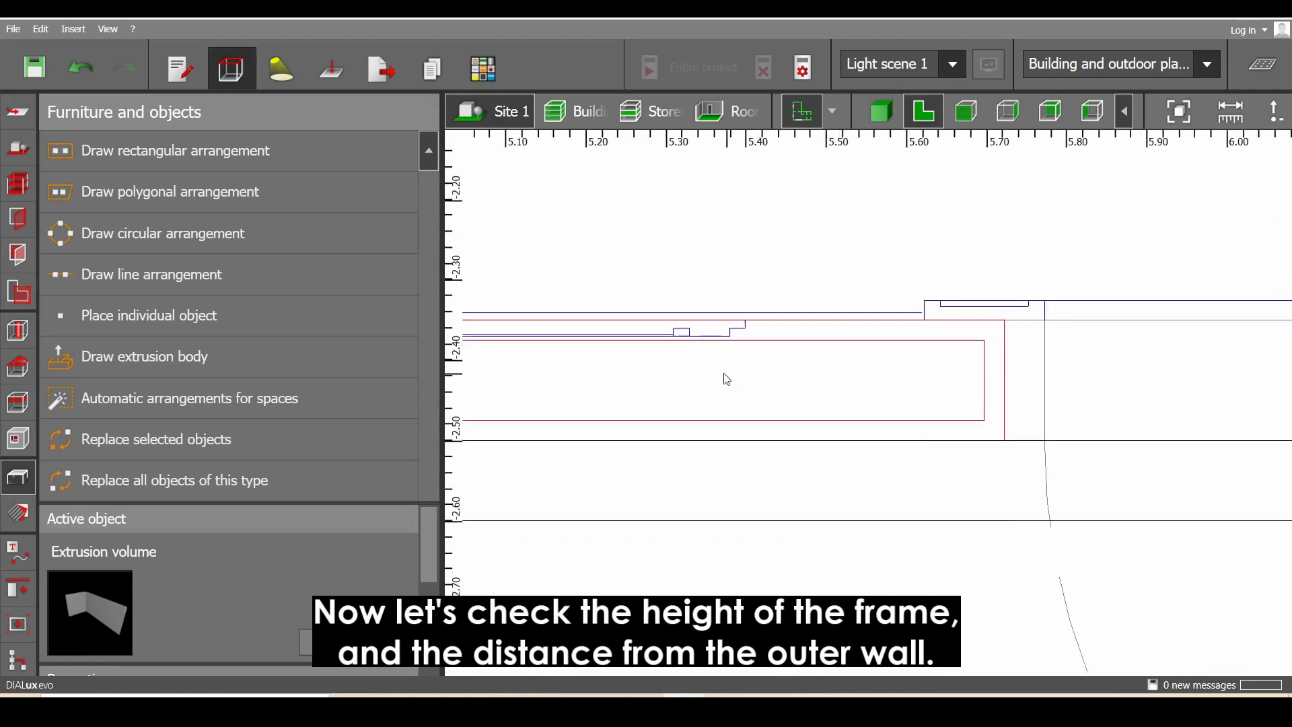
pyautogui.click(1226, 109)
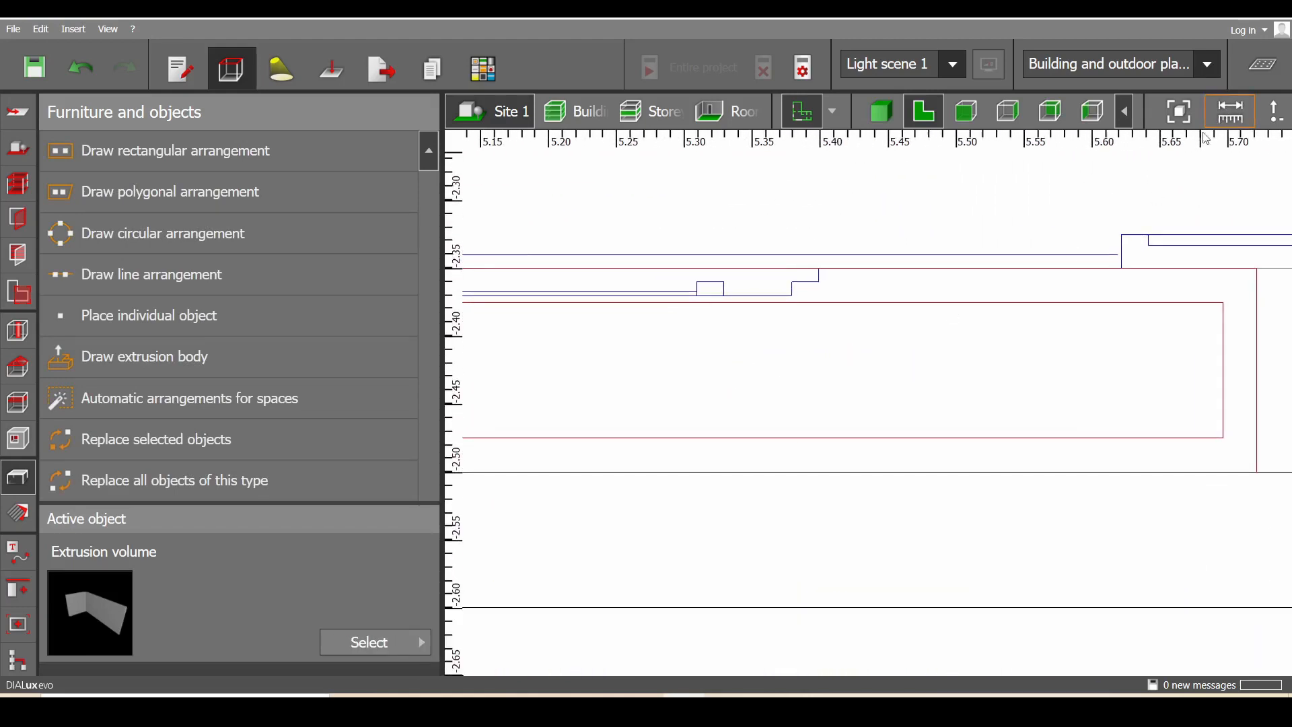
pyautogui.click(725, 297)
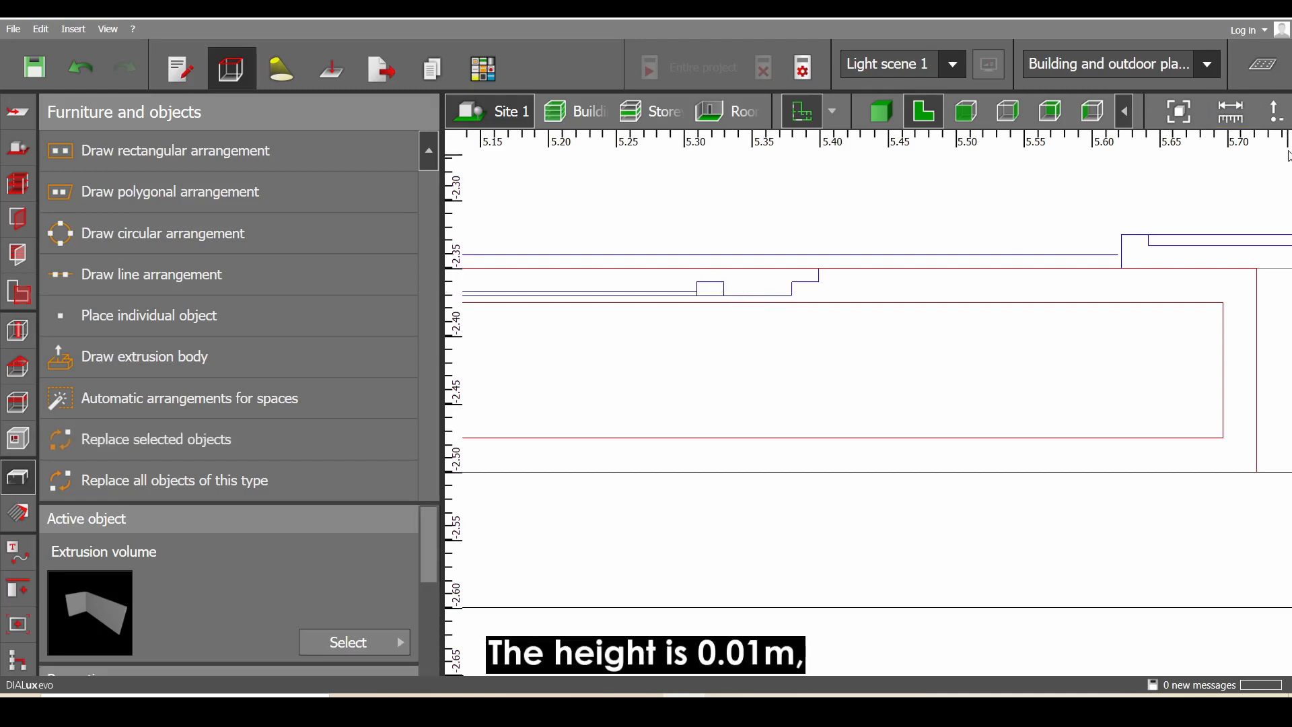
pyautogui.click(1240, 122)
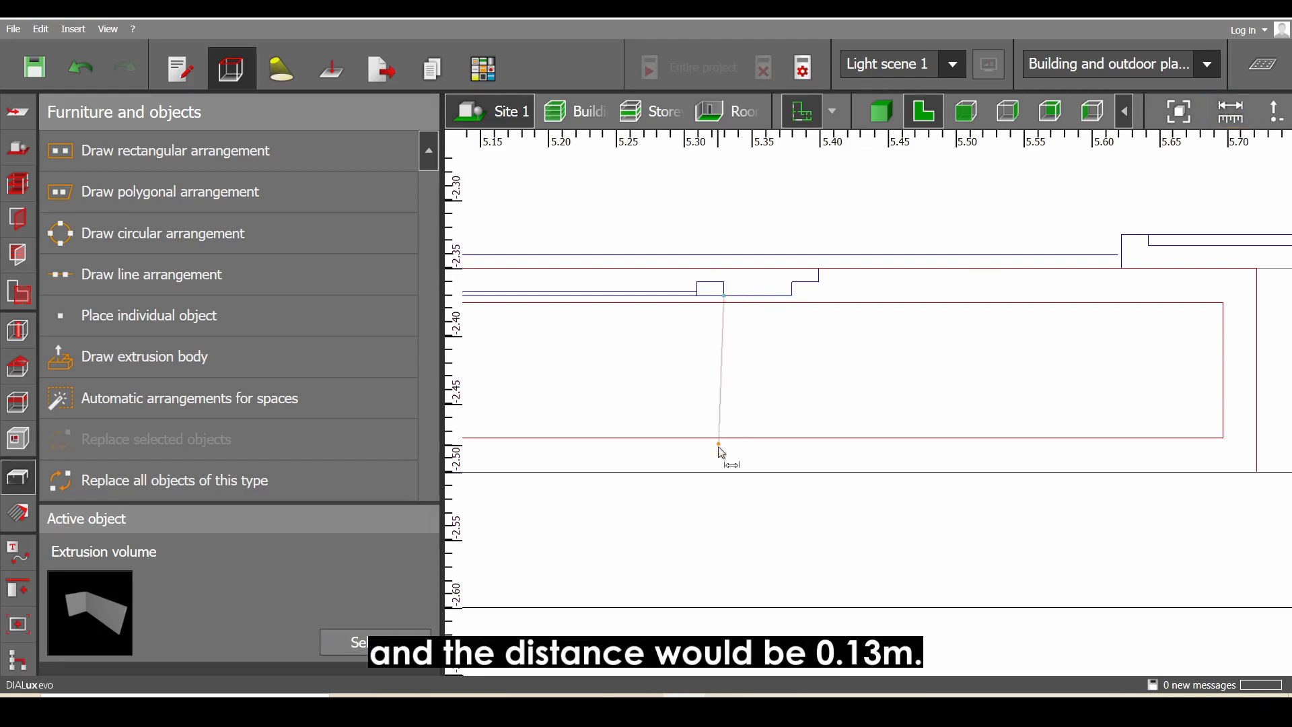
pyautogui.click(724, 471)
# Set the L-shaped frame piece's height to 0.01 m and its Z position to 0.13 m
pyautogui.scroll(-5, 800, 418)
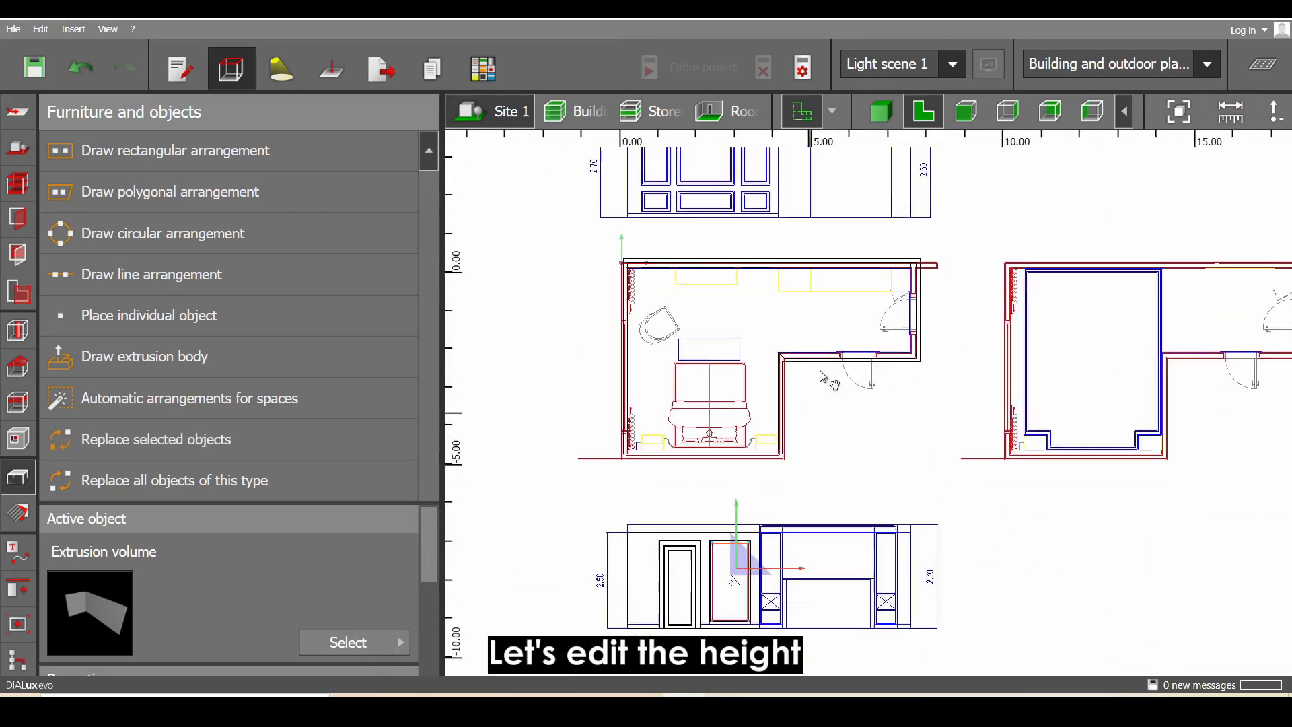
pyautogui.scroll(3, 820, 370)
pyautogui.scroll(3, 814, 340)
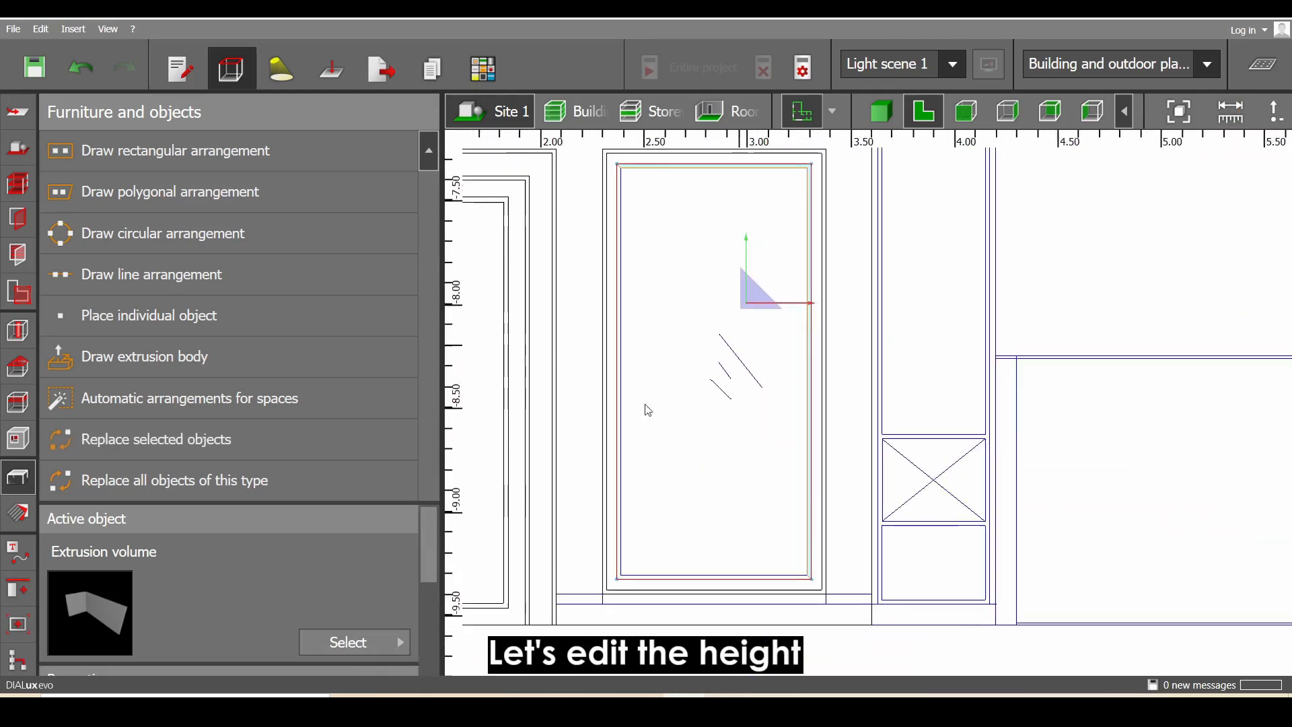
pyautogui.moveTo(434, 564); pyautogui.dragTo(430, 658)
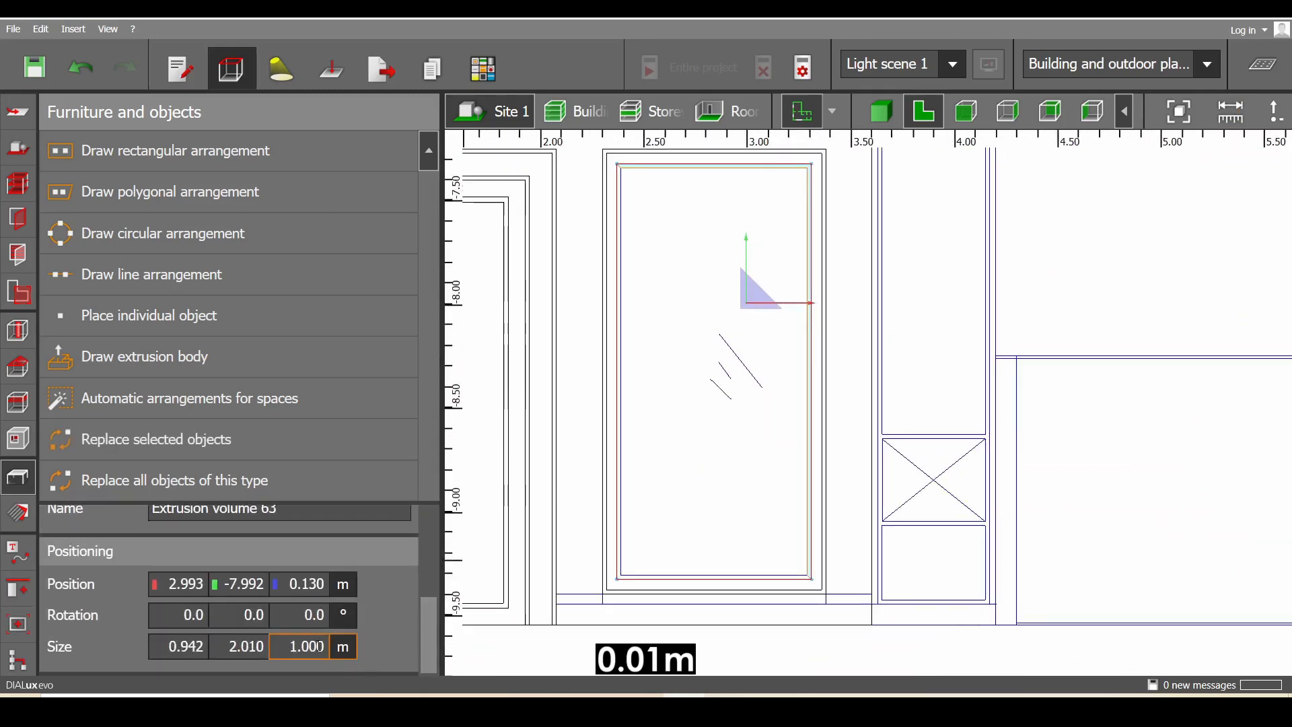
pyautogui.press('BackSpace')
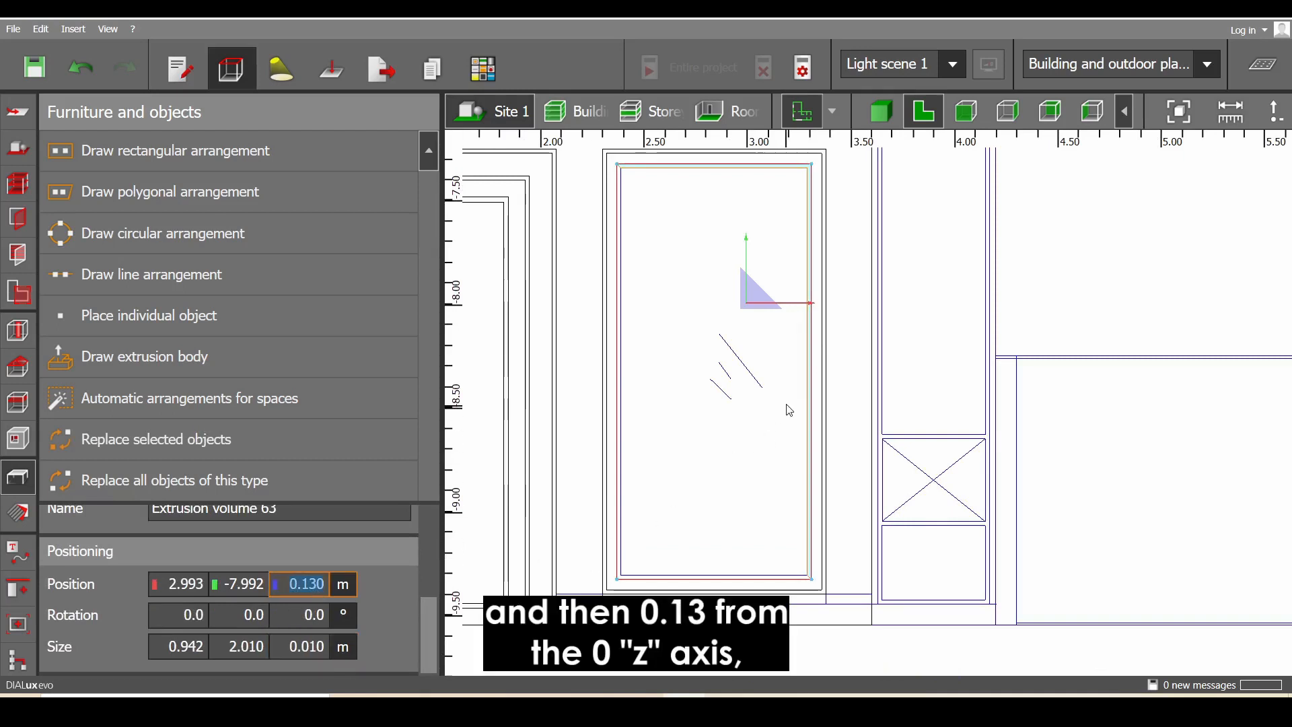
# Duplicate the L-shaped mirror frame piece in place
pyautogui.moveTo(794, 353); pyautogui.dragTo(801, 374, button='middle')
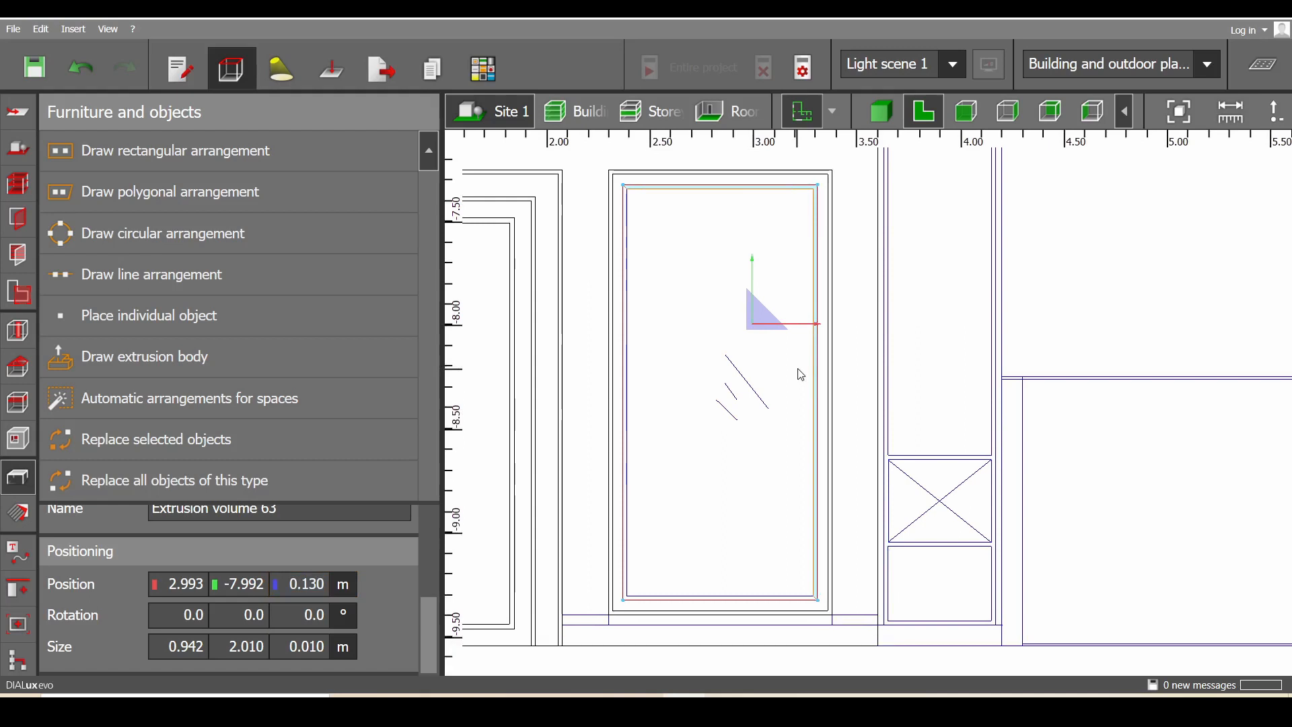
pyautogui.hotkey('ctrl', 'c')
pyautogui.hotkey('ctrl', 'v')
pyautogui.click(797, 369)
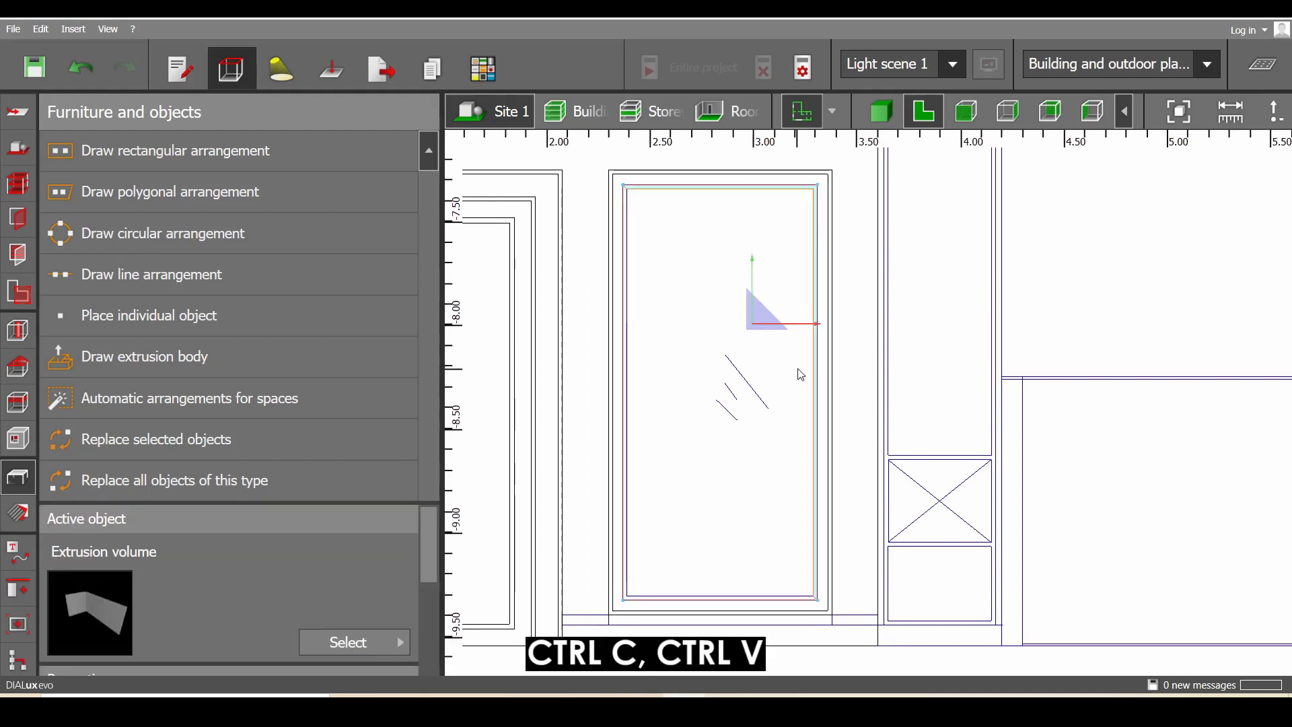
# Rotate the copied frame piece 180° about the Z axis and move it onto the mirror frame's left and bottom edges
pyautogui.moveTo(432, 557); pyautogui.dragTo(428, 653)
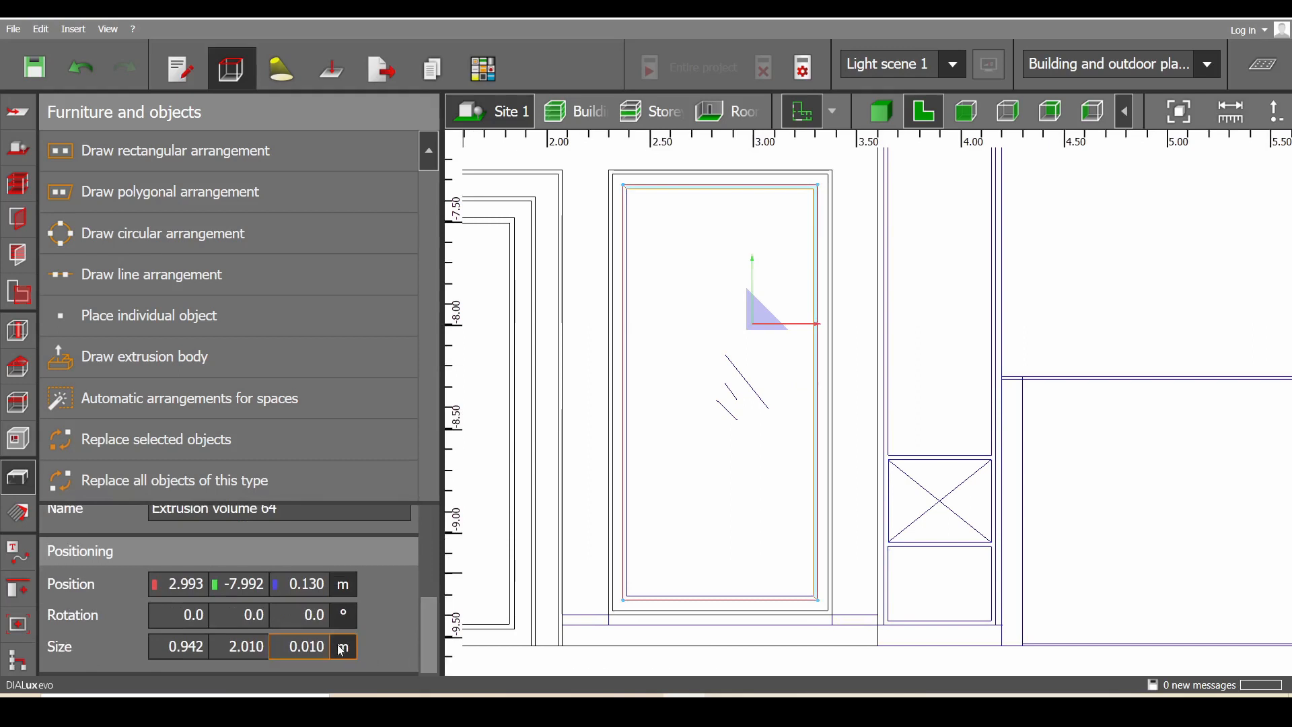
pyautogui.click(328, 615)
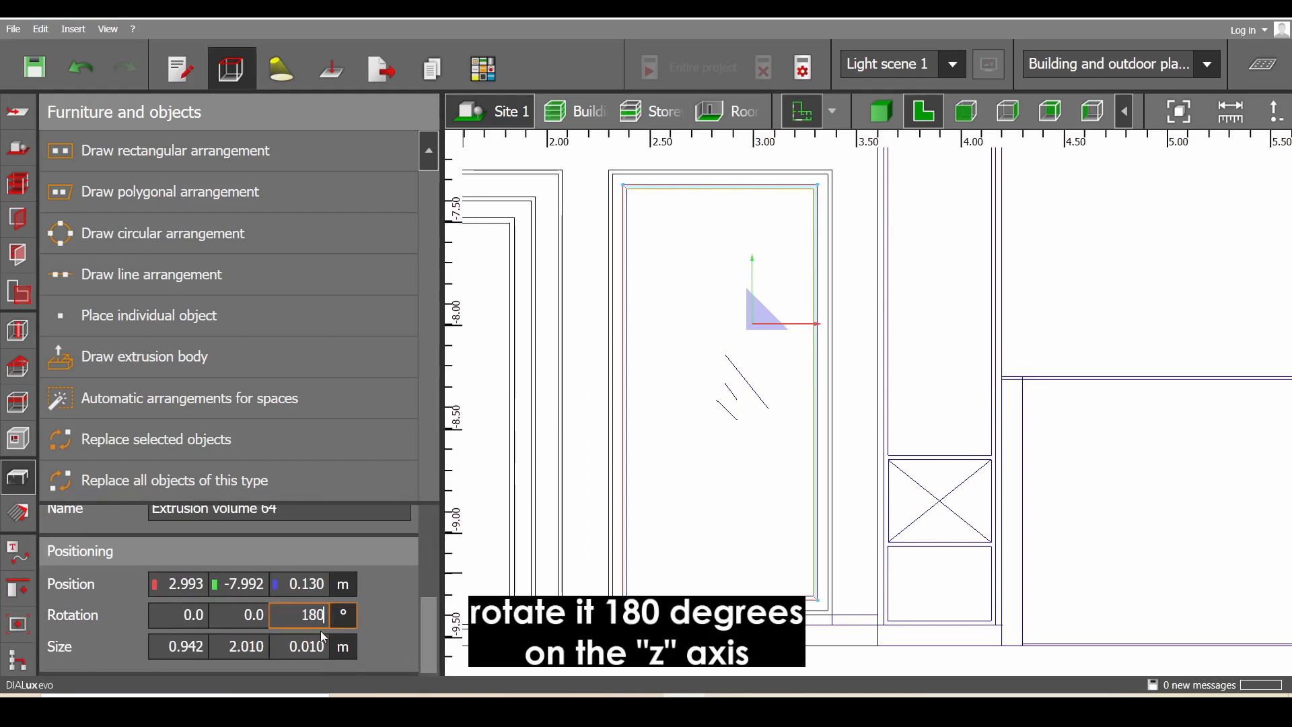
pyautogui.write('180')
pyautogui.press('Return')
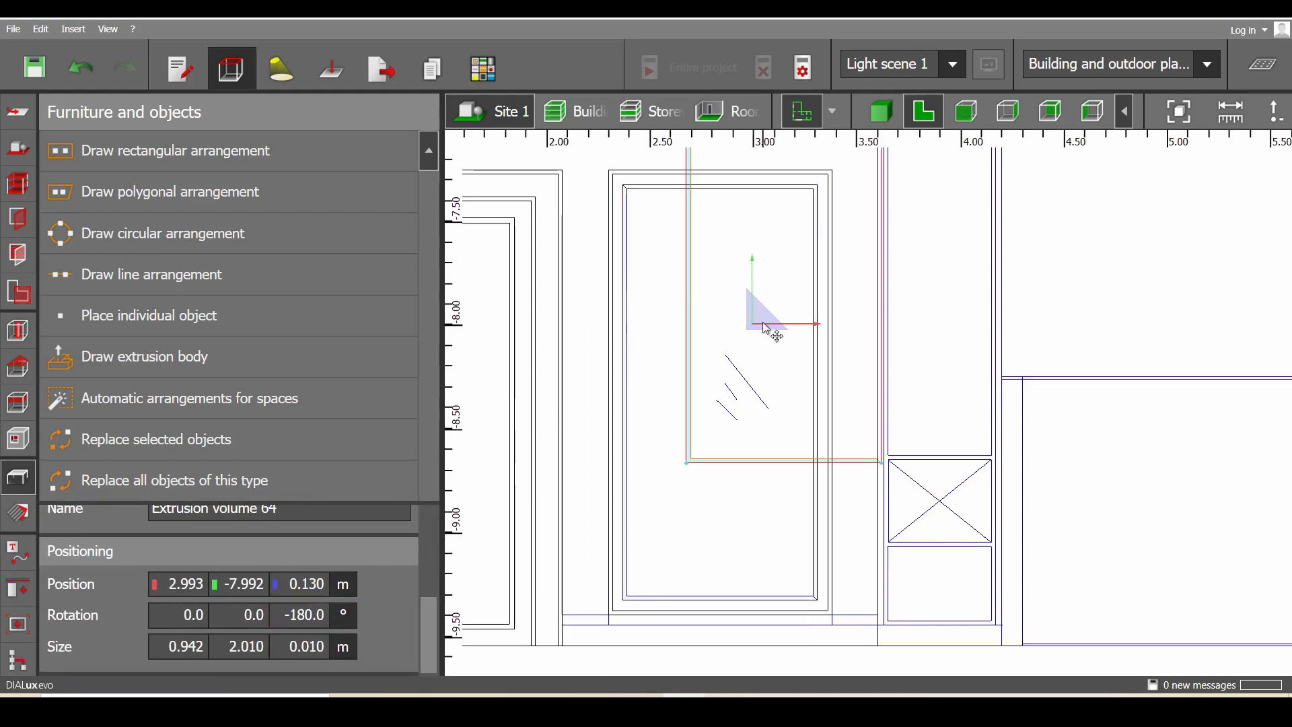
pyautogui.moveTo(767, 329); pyautogui.dragTo(699, 462)
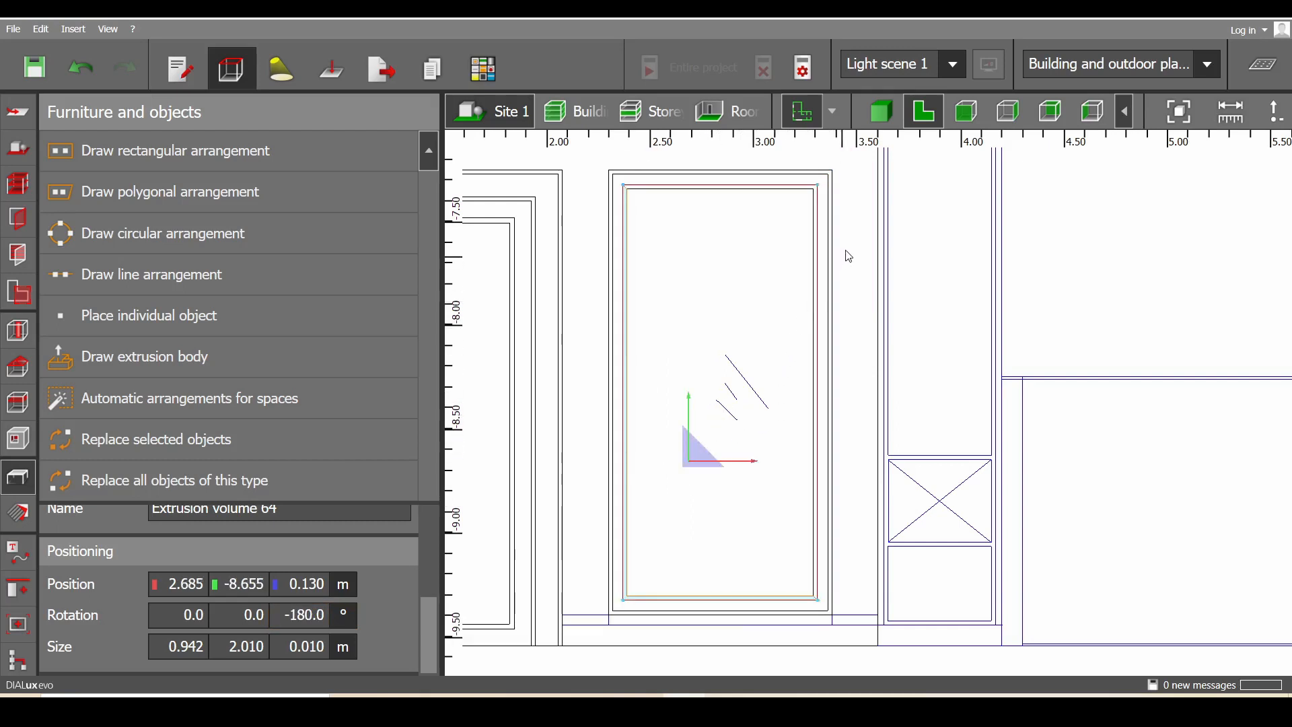
# In the 3D view, combine the two L-shaped frame pieces into one object with a Boolean operation
pyautogui.click(880, 111)
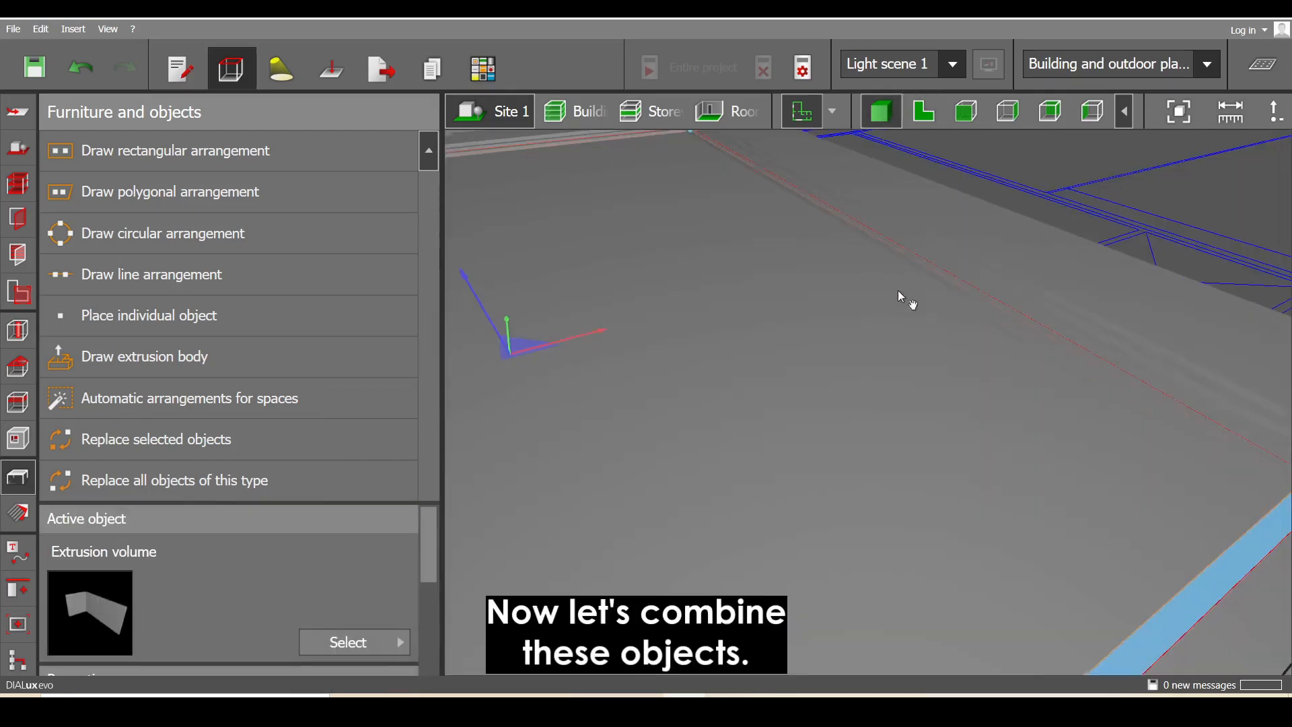
pyautogui.moveTo(897, 289); pyautogui.dragTo(1037, 419, button='middle')
pyautogui.keyDown('ctrl'); pyautogui.click(1036, 434); pyautogui.keyUp('ctrl')
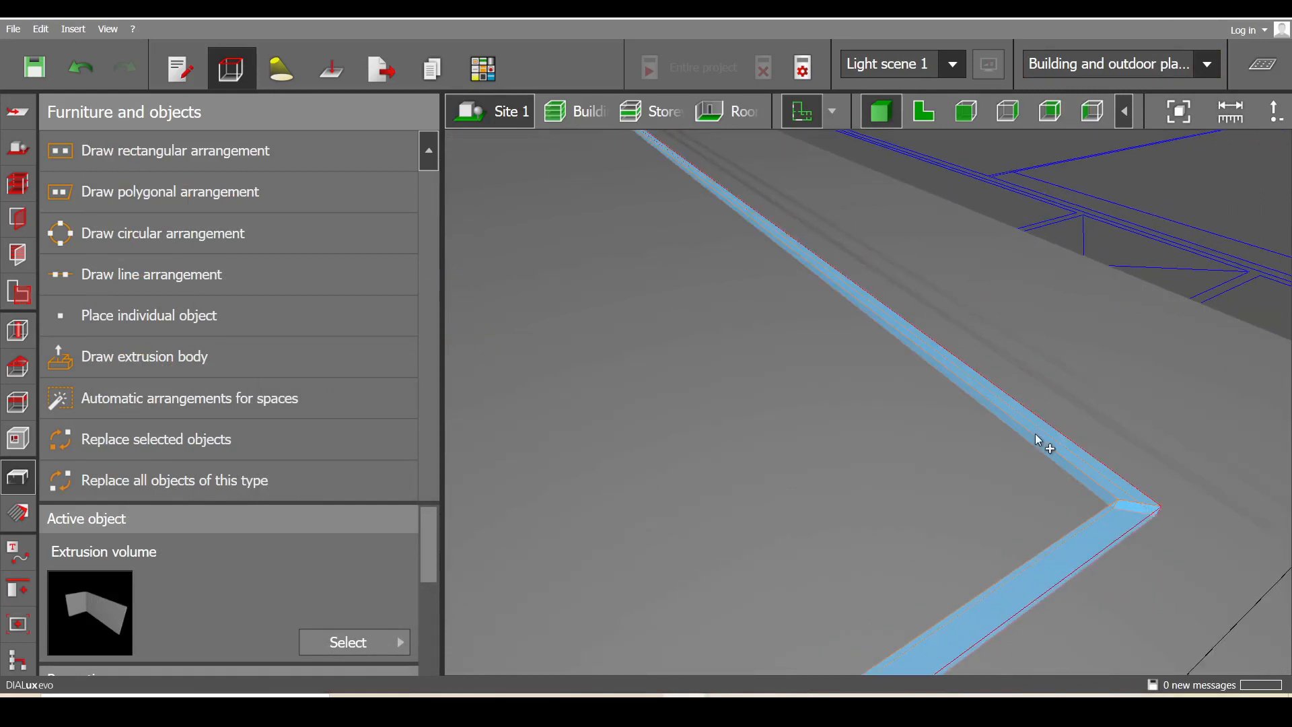
pyautogui.click(18, 592)
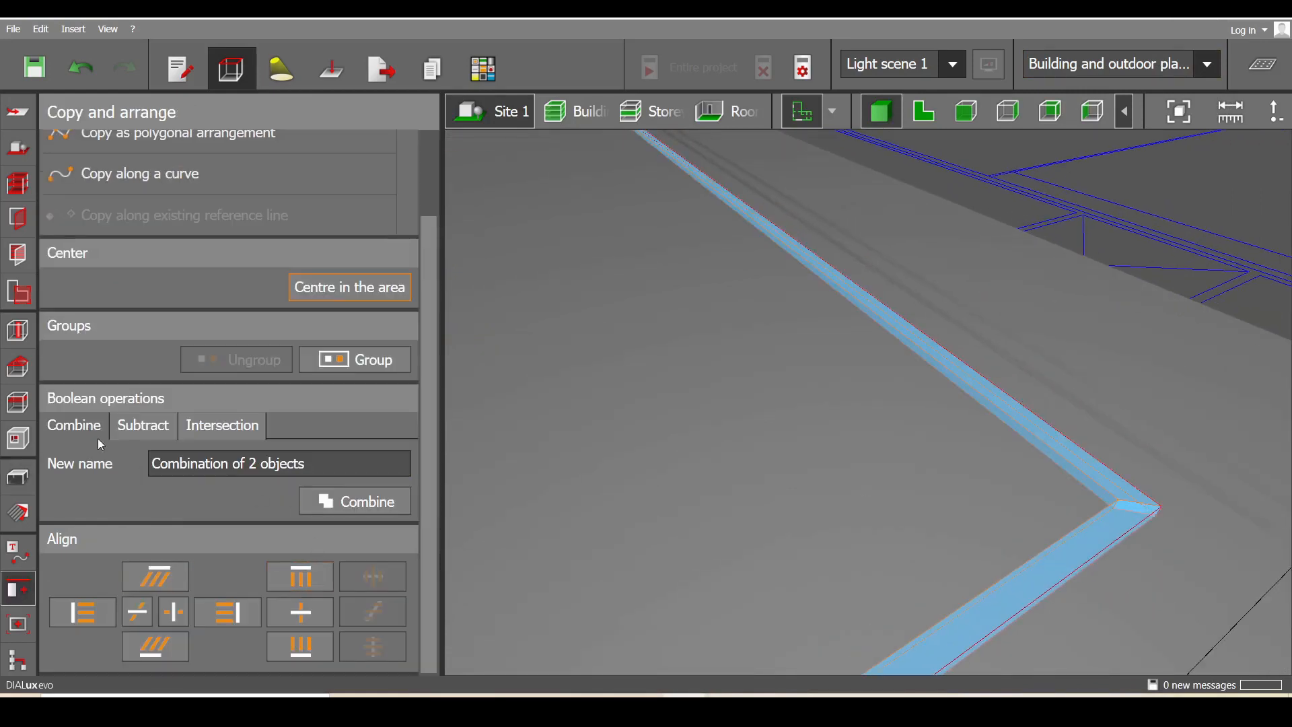
pyautogui.click(354, 503)
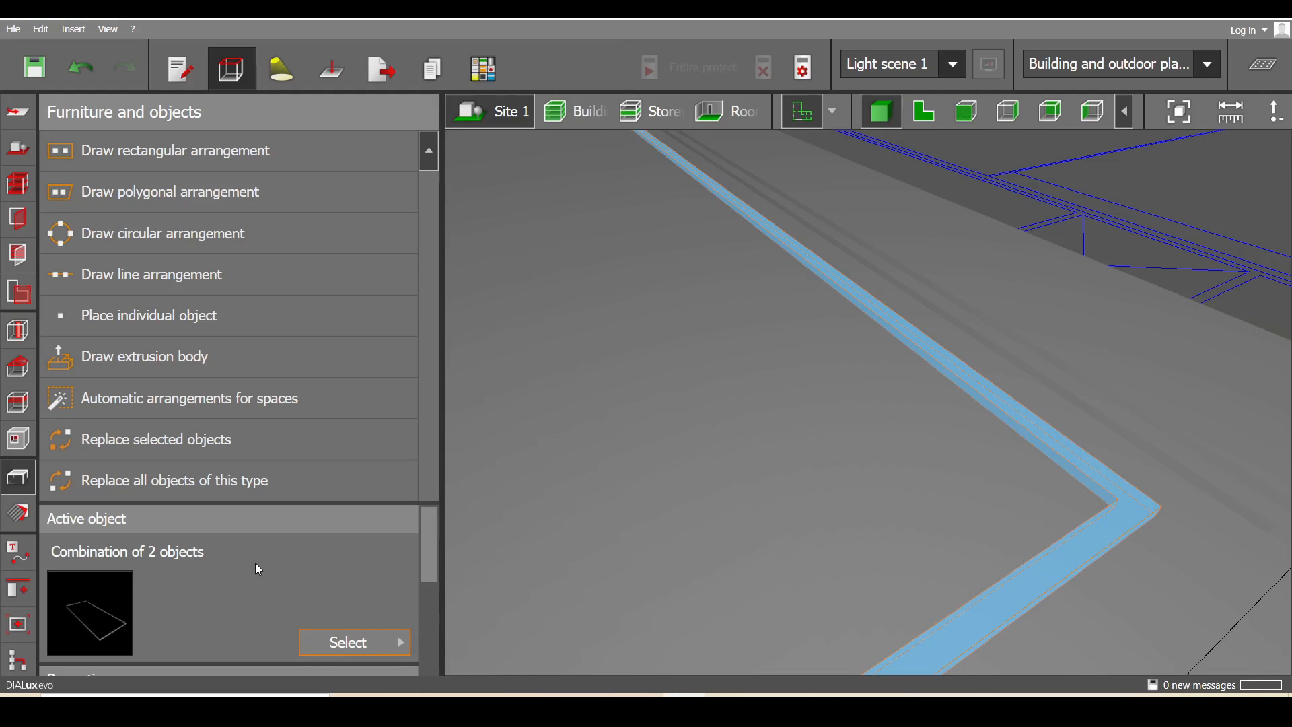
# Choose the colour 3009(Oxide red) from the color catalog and apply it to the combined mirror frame
pyautogui.click(18, 514)
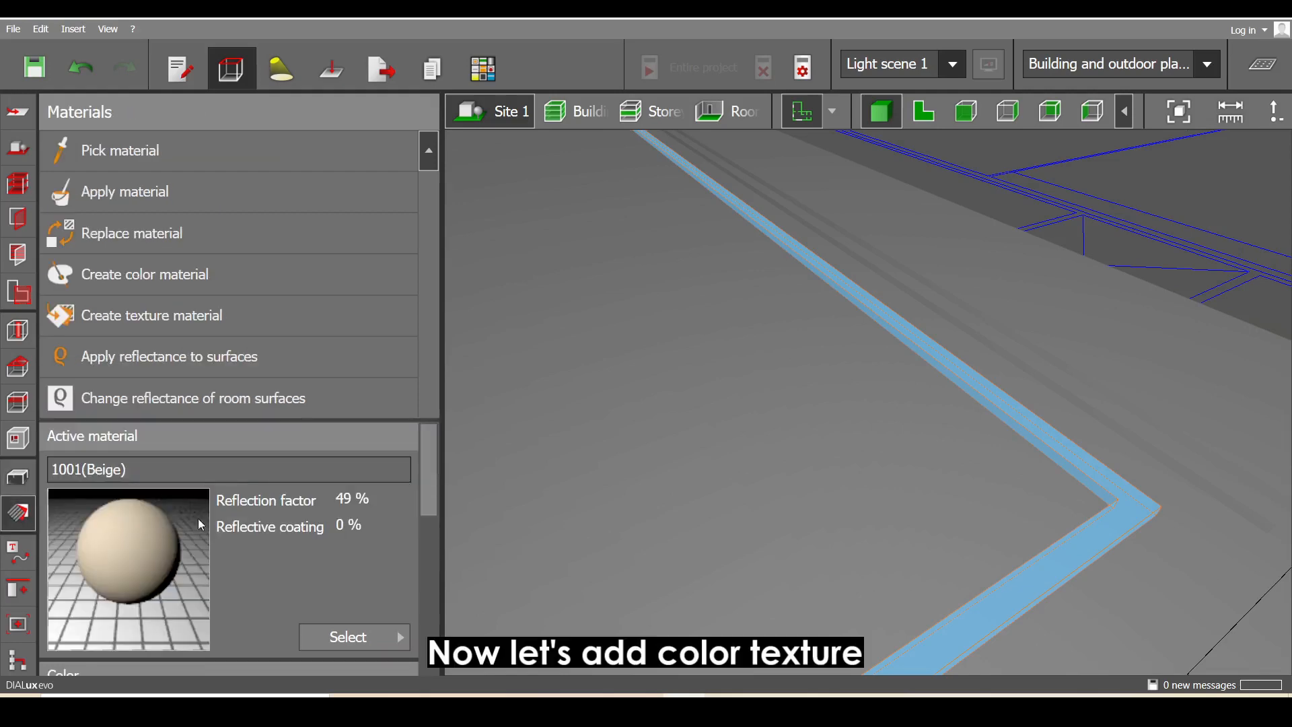
pyautogui.click(330, 632)
pyautogui.click(555, 531)
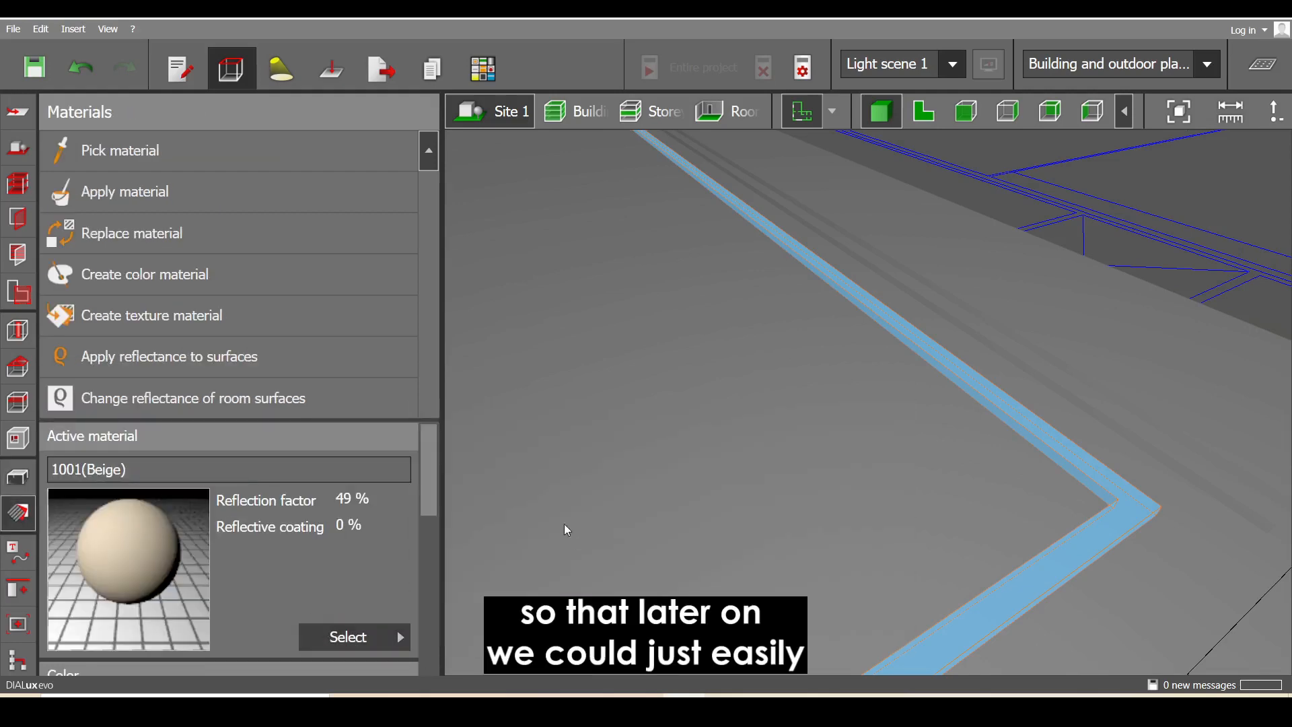
pyautogui.moveTo(823, 241); pyautogui.dragTo(808, 304)
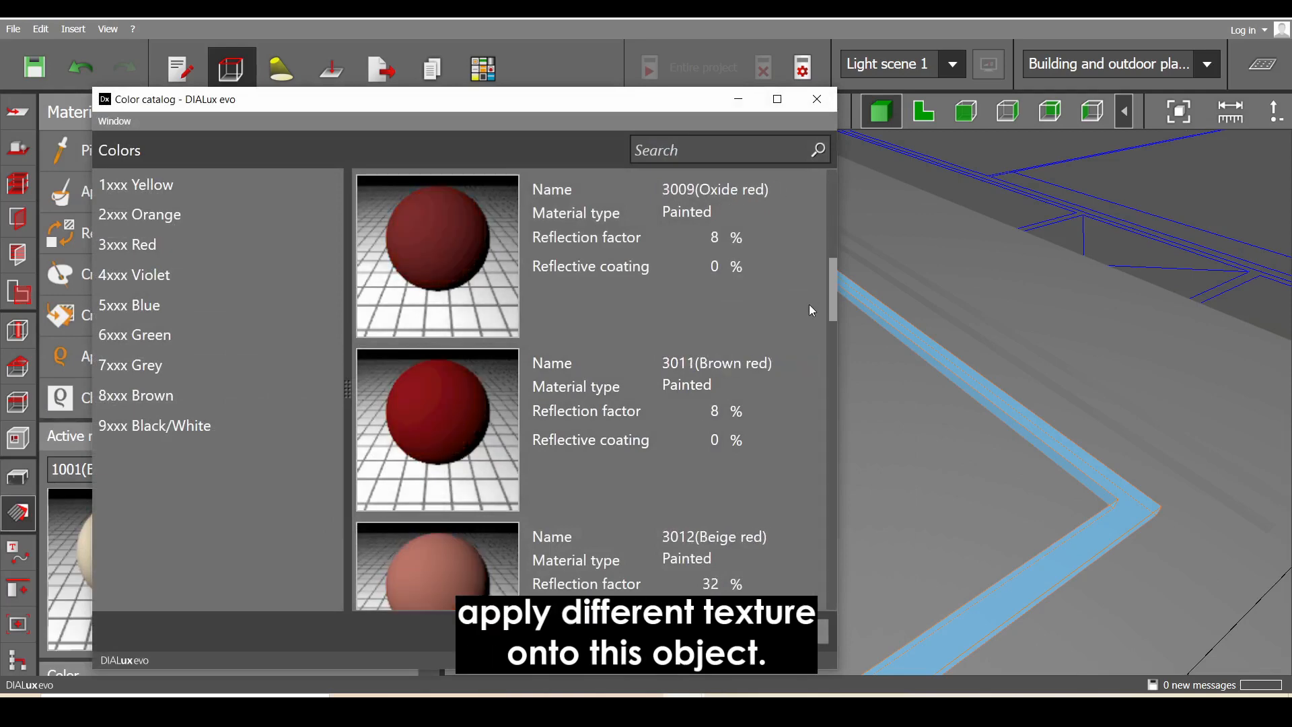
pyautogui.click(493, 338)
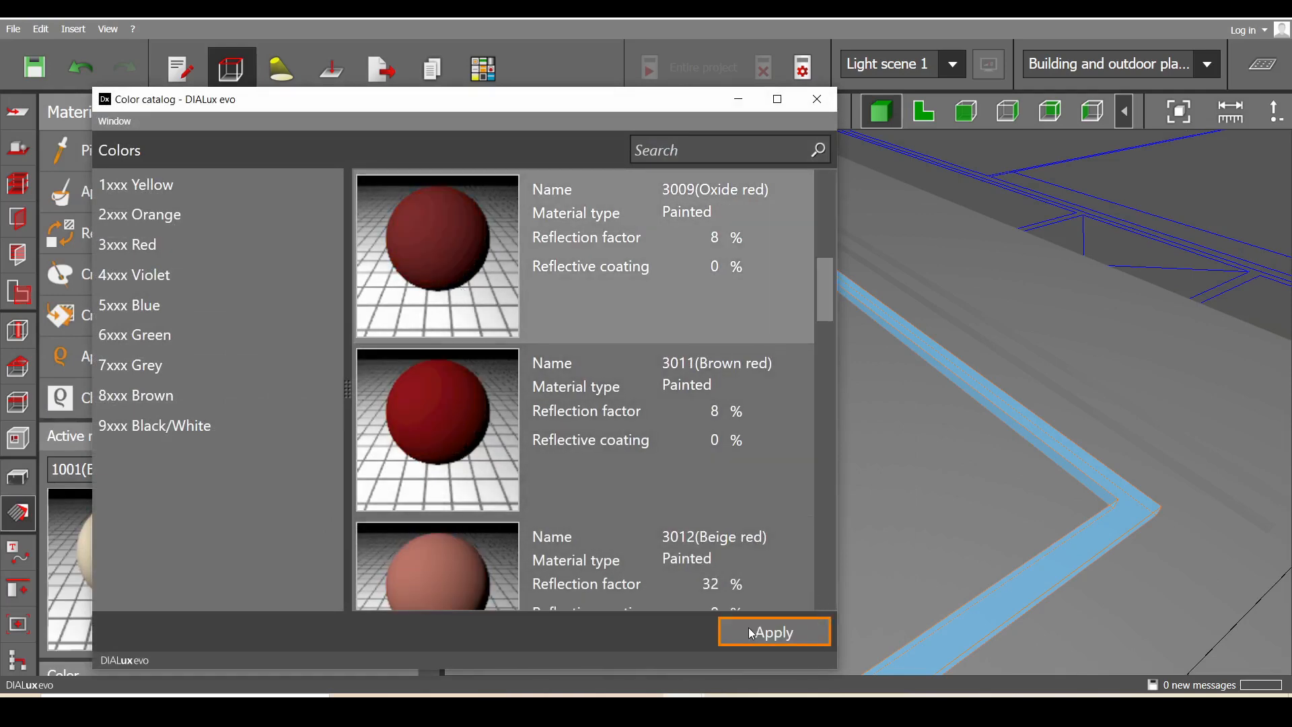
pyautogui.click(817, 99)
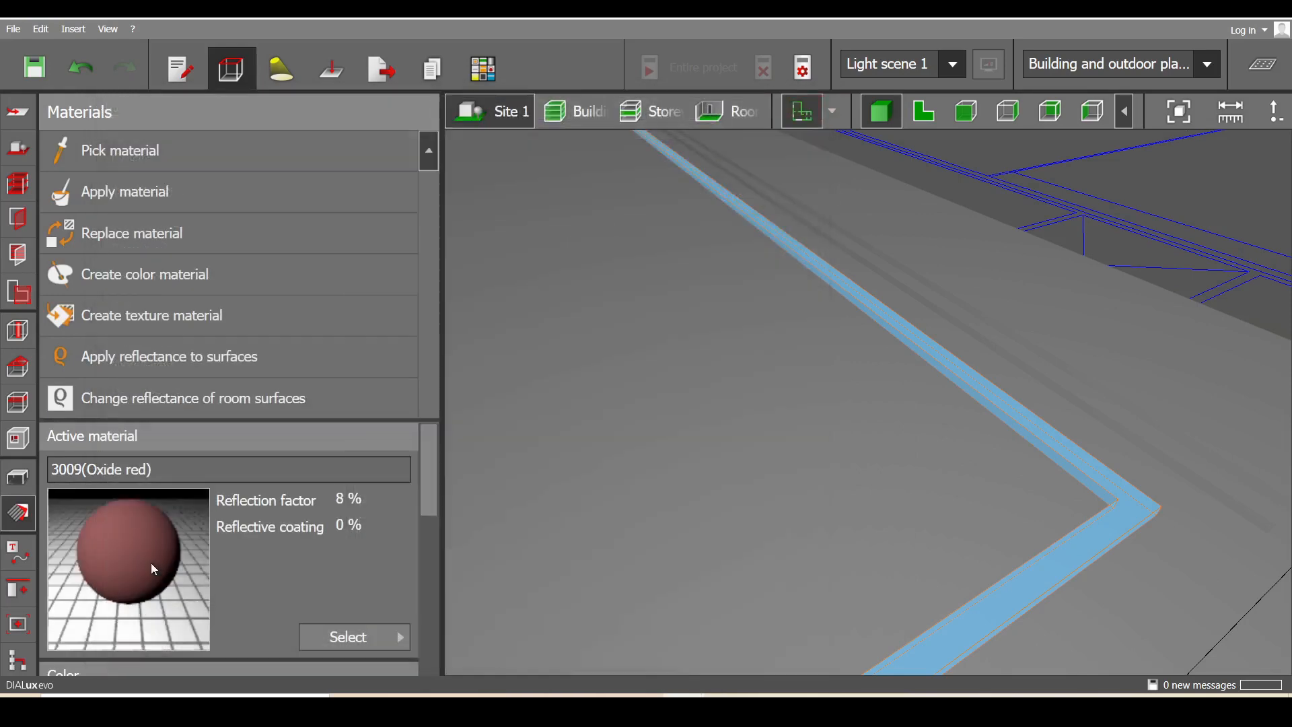
pyautogui.click(1084, 476)
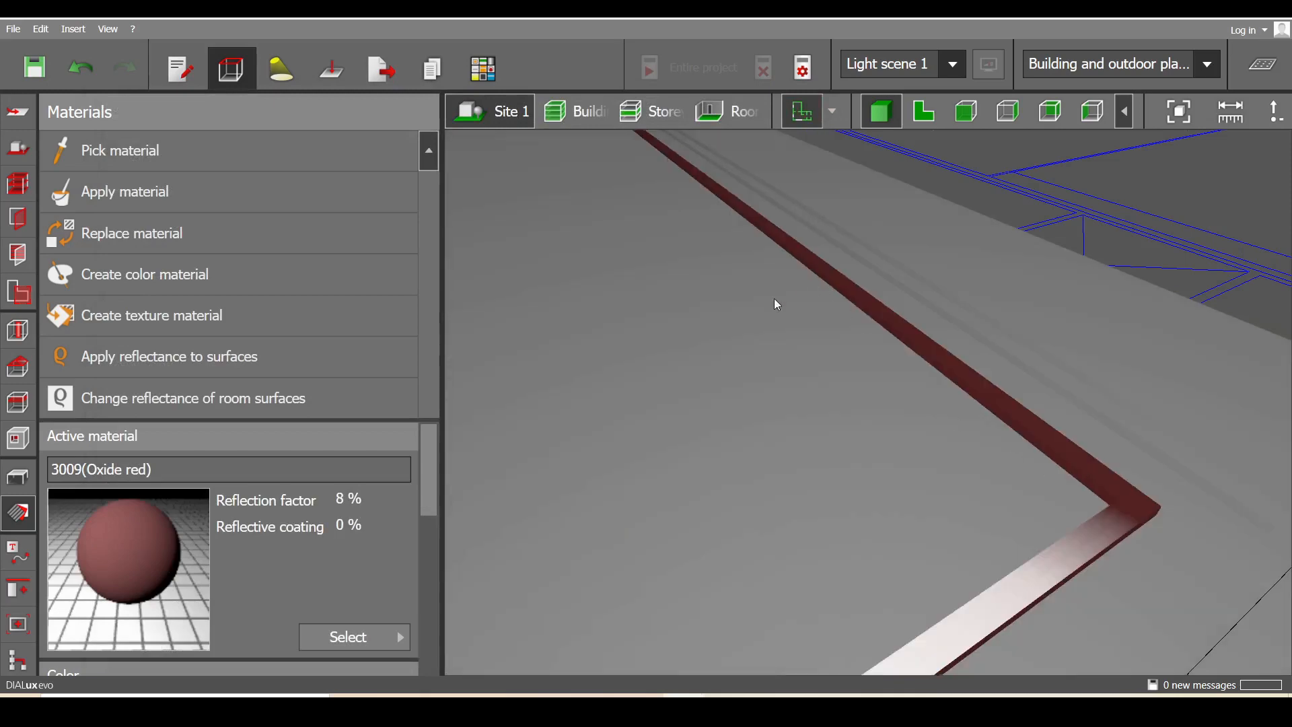
# In plan view, draw a rectangular extrusion body for the mirror along the frame's inner edges, about 0.902 m by 1.970 m
pyautogui.click(919, 123)
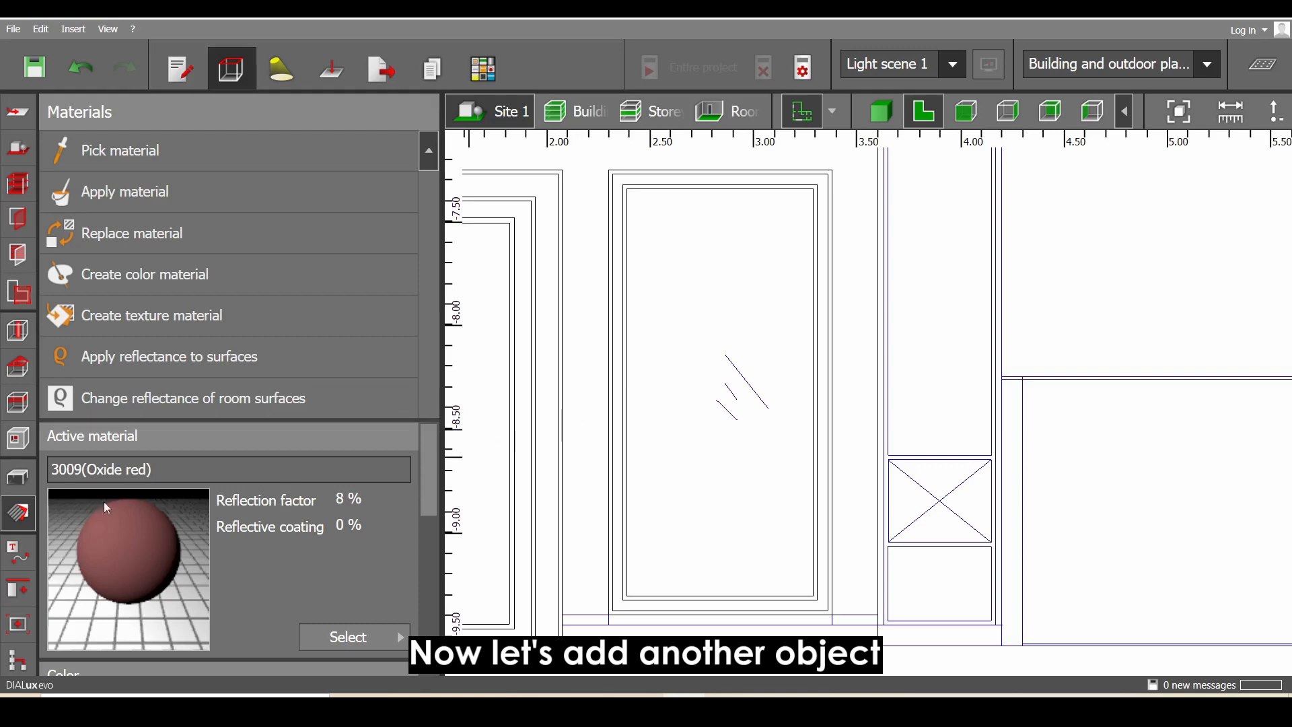
pyautogui.click(19, 479)
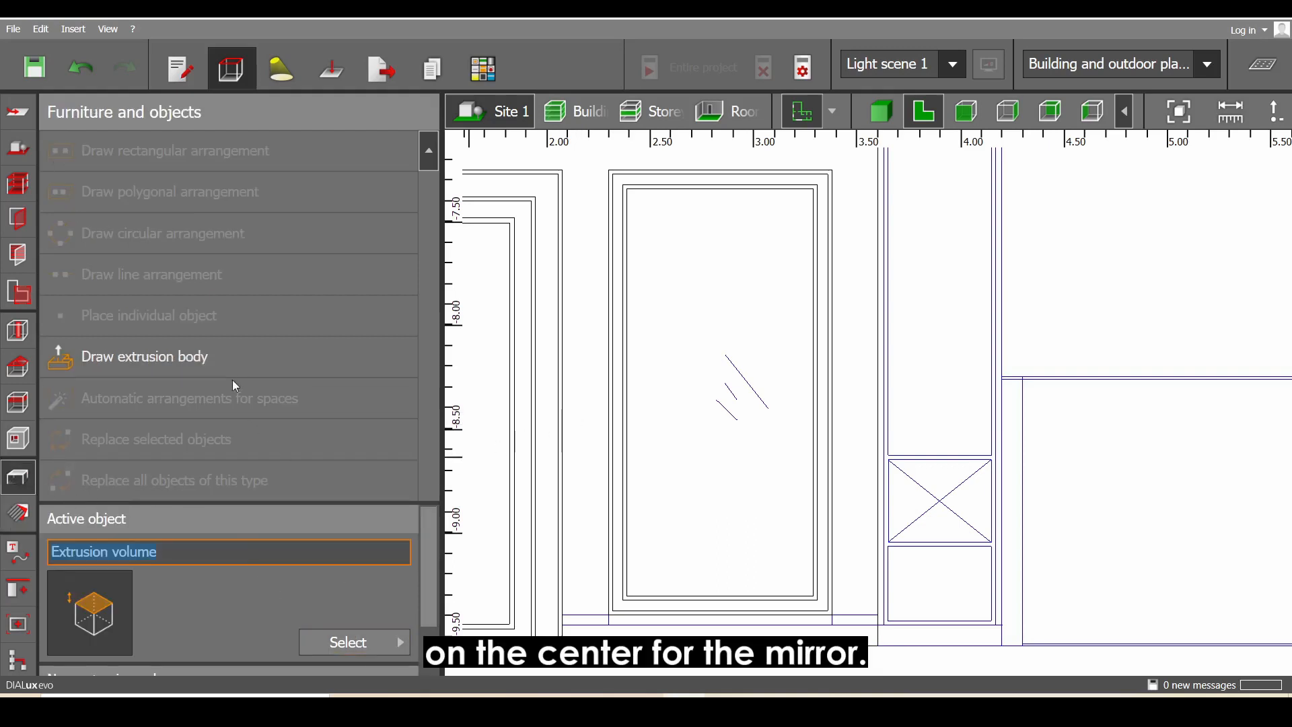
pyautogui.click(393, 358)
pyautogui.click(626, 189)
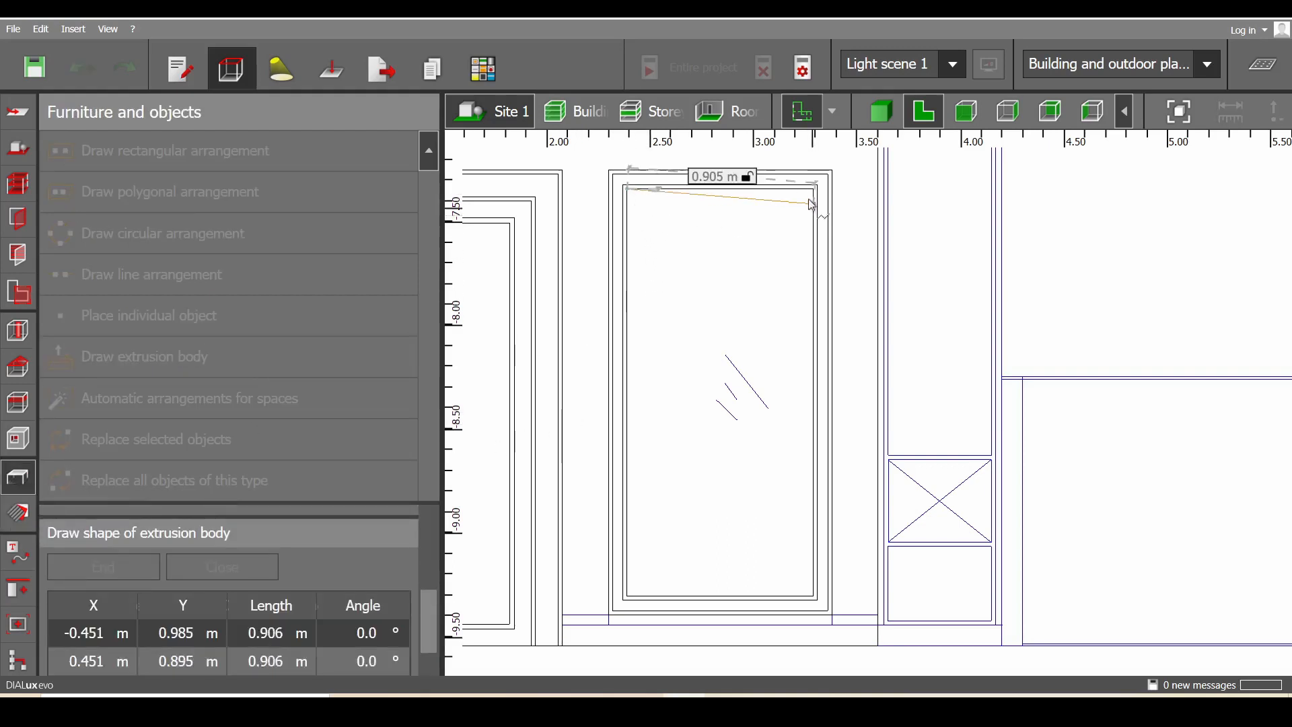
pyautogui.click(814, 188)
pyautogui.click(814, 595)
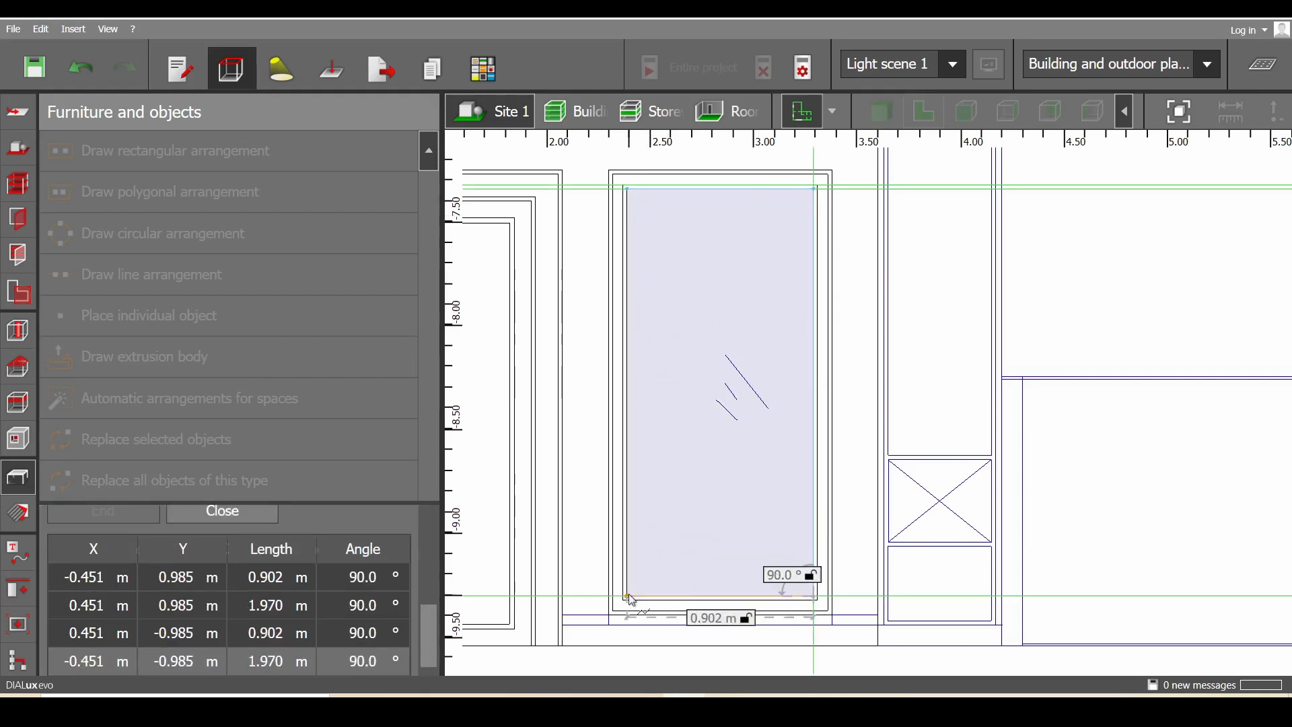
pyautogui.click(626, 595)
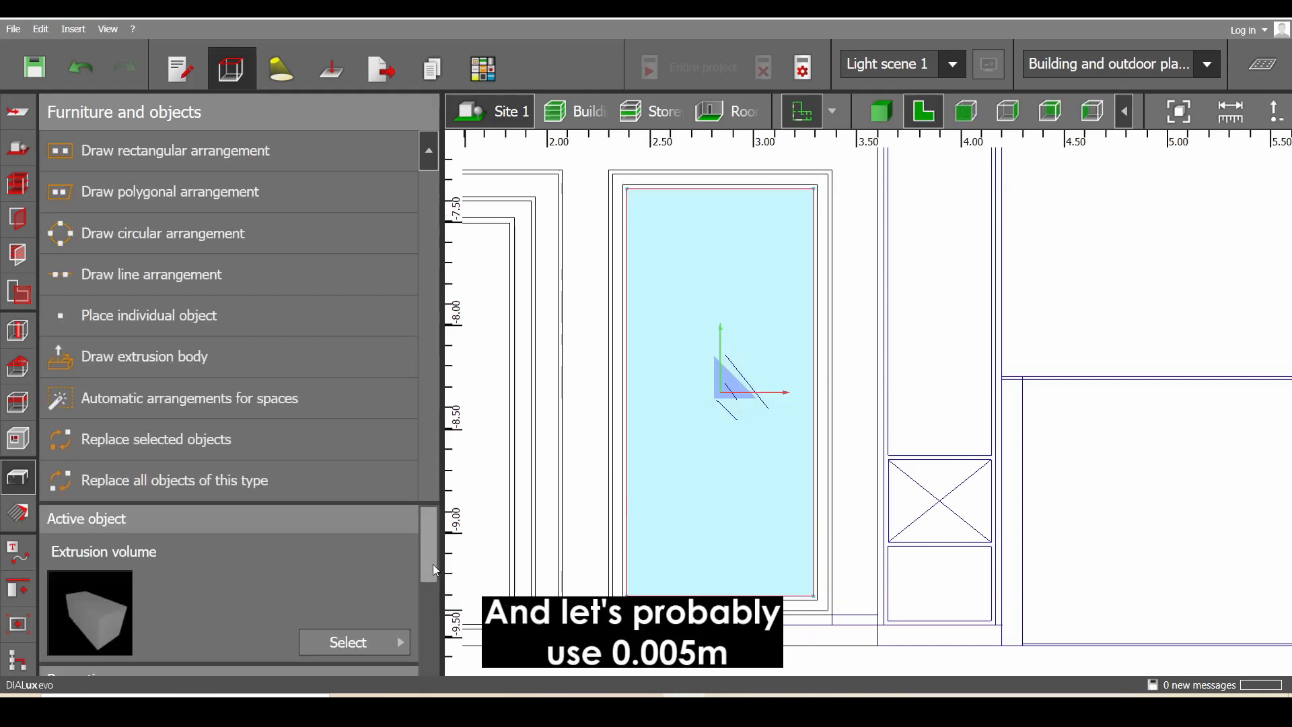
# Set the mirror panel's height to 0.005 m
pyautogui.moveTo(433, 564); pyautogui.dragTo(438, 648)
pyautogui.click(323, 666)
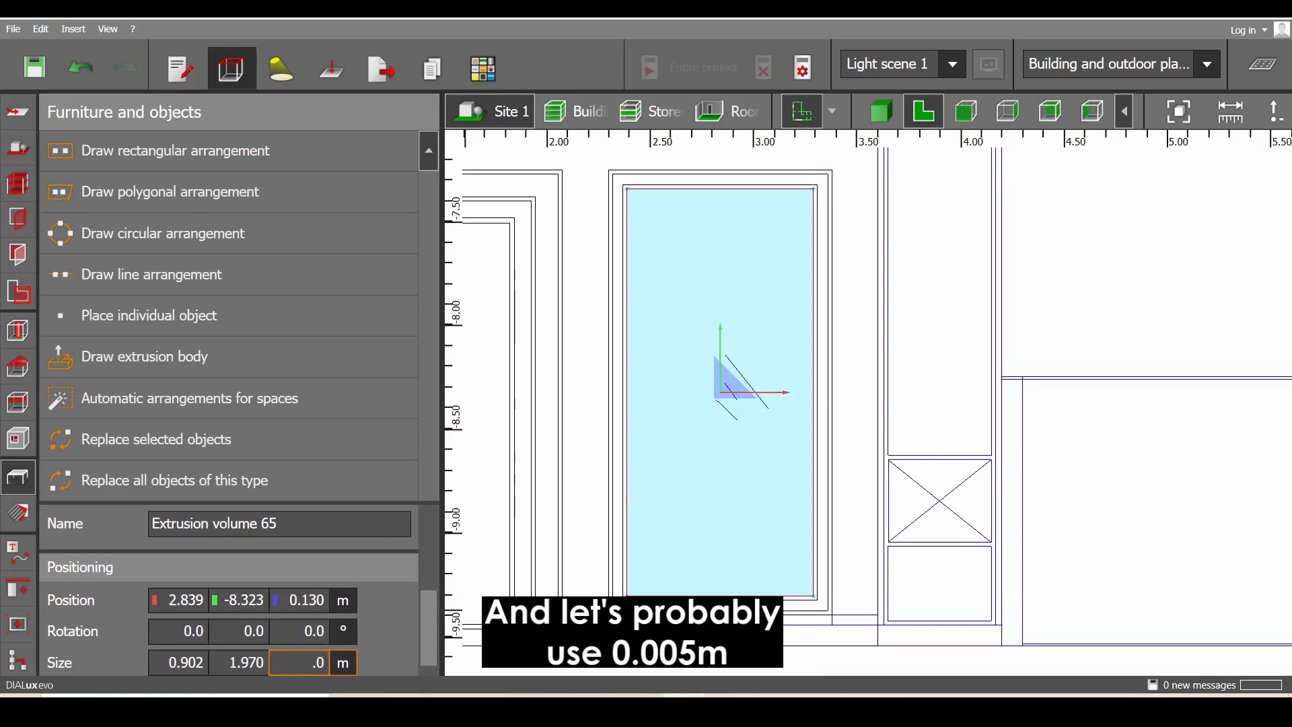
pyautogui.click(308, 606)
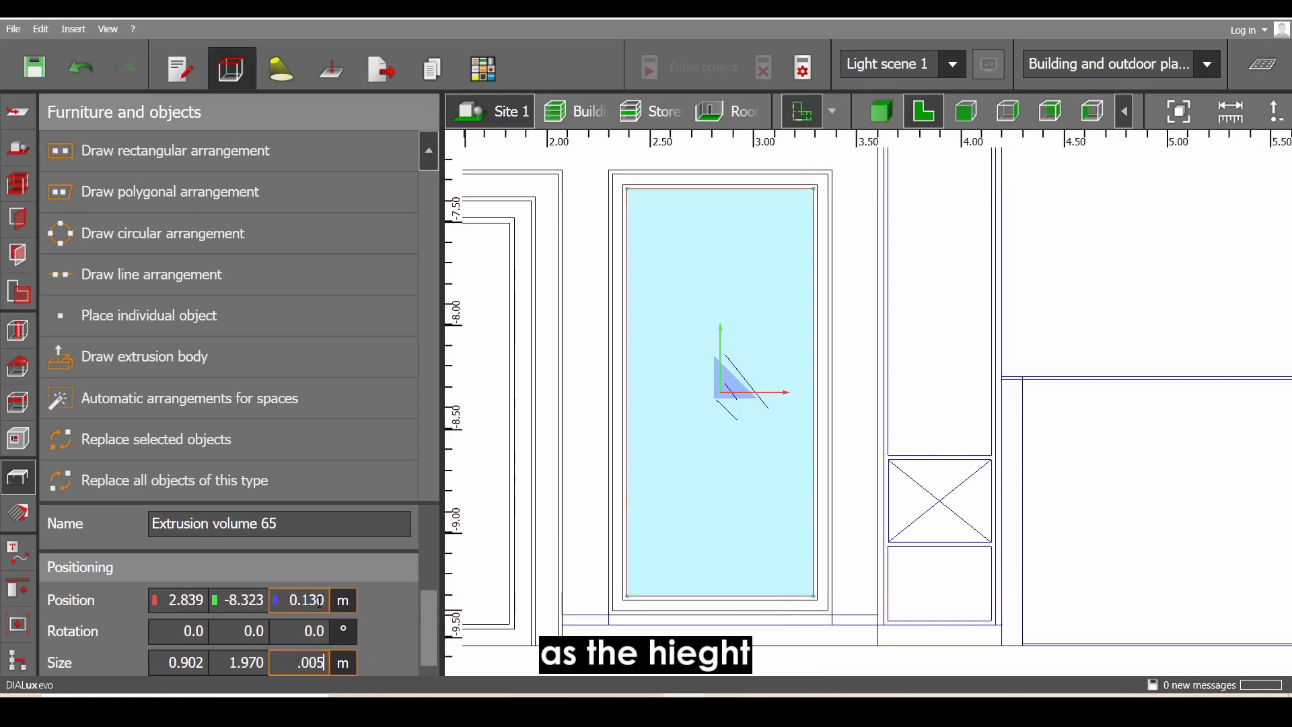
pyautogui.click(319, 600)
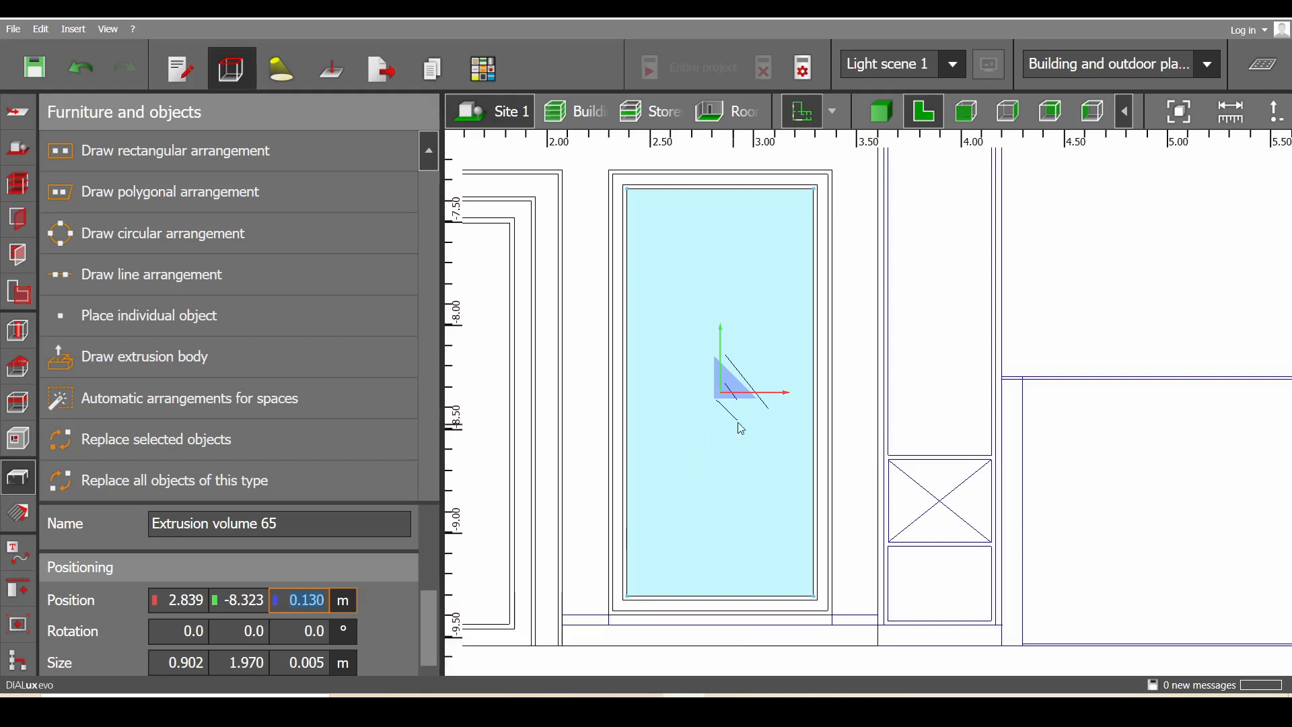
# In the 3D view, choose the colour 1019(Grey beige) from the color catalog and apply it to the mirror panel
pyautogui.click(881, 111)
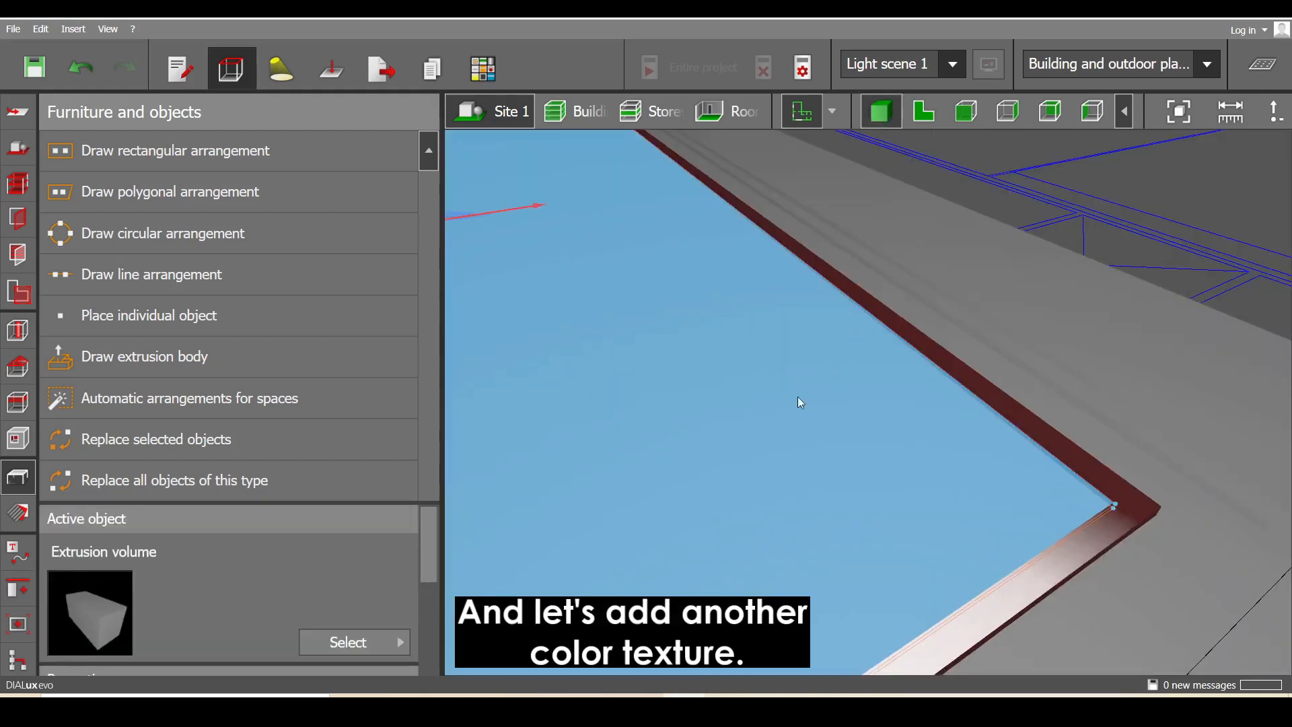
pyautogui.click(20, 517)
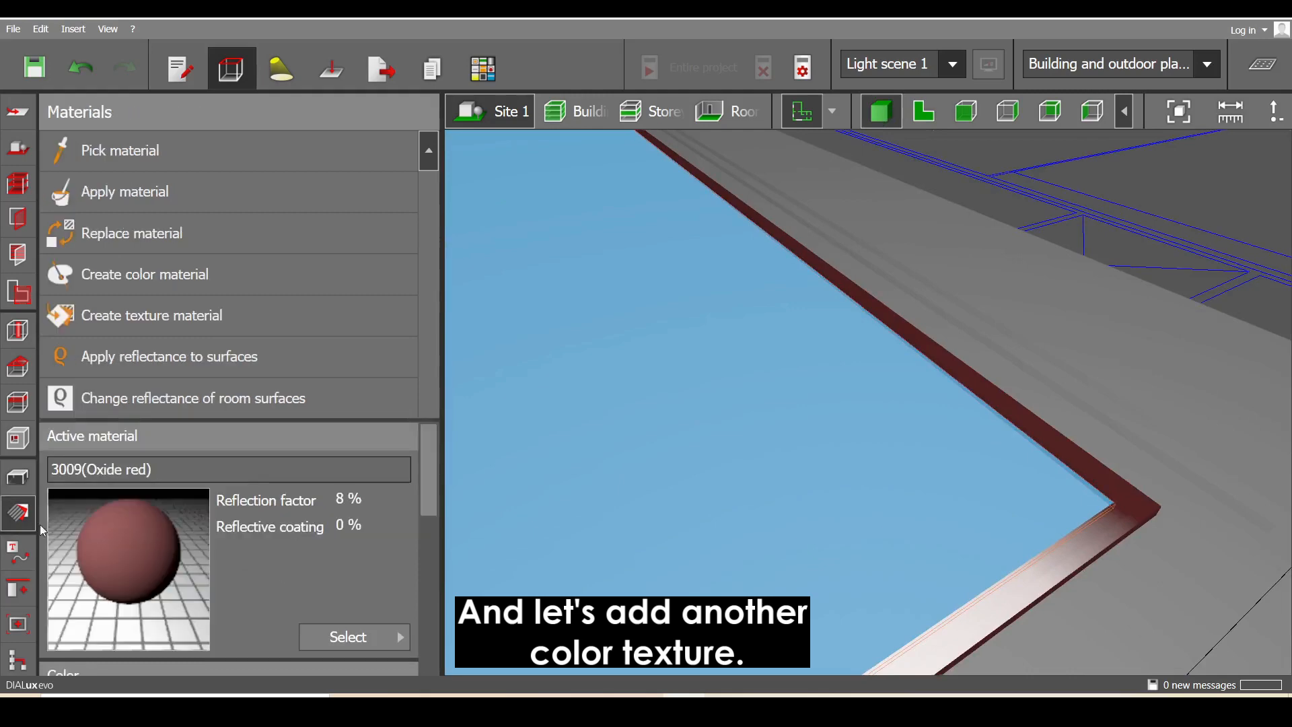
pyautogui.click(350, 636)
pyautogui.click(555, 536)
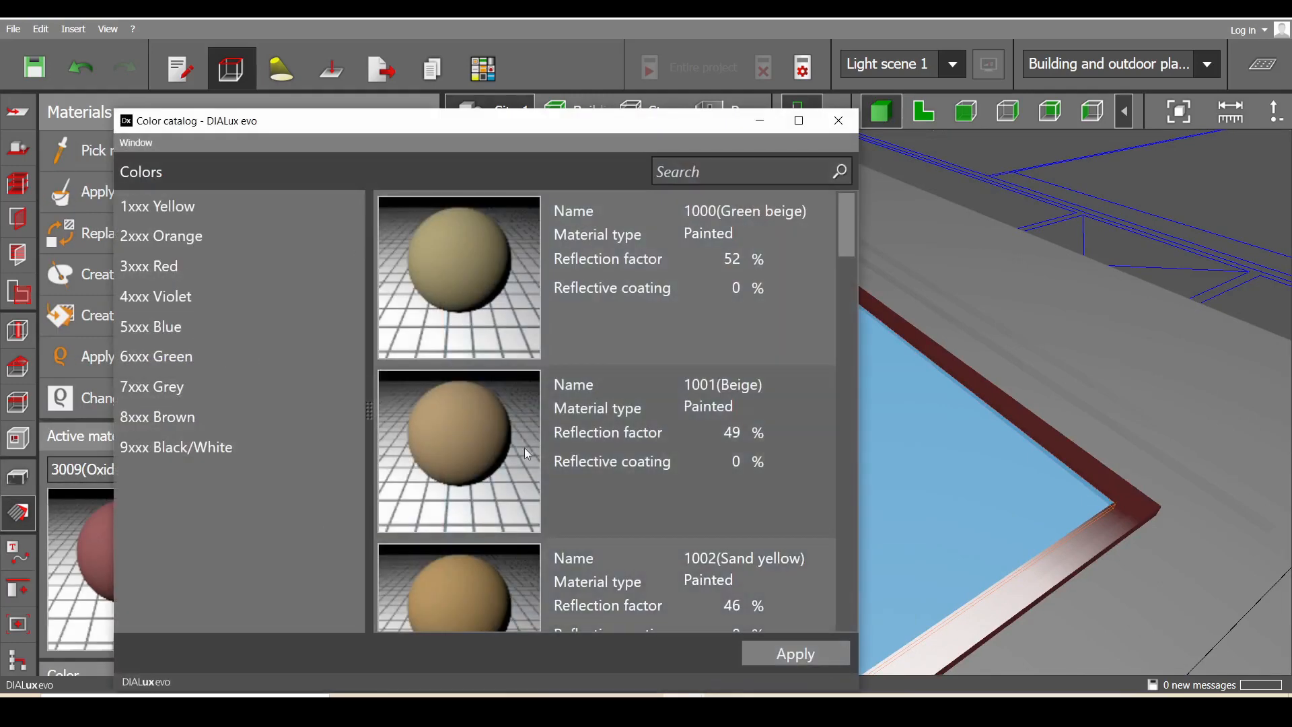
pyautogui.scroll(-6, 515, 424)
pyautogui.click(559, 463)
pyautogui.click(838, 120)
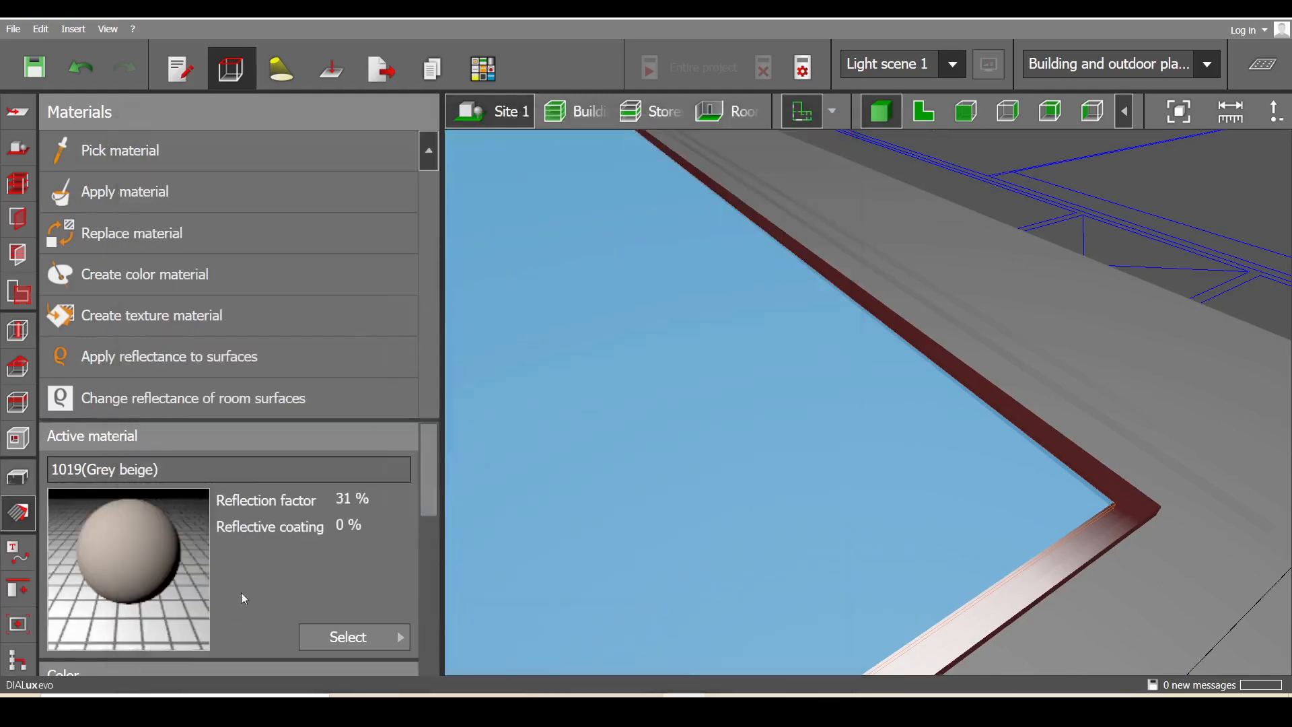
pyautogui.click(789, 486)
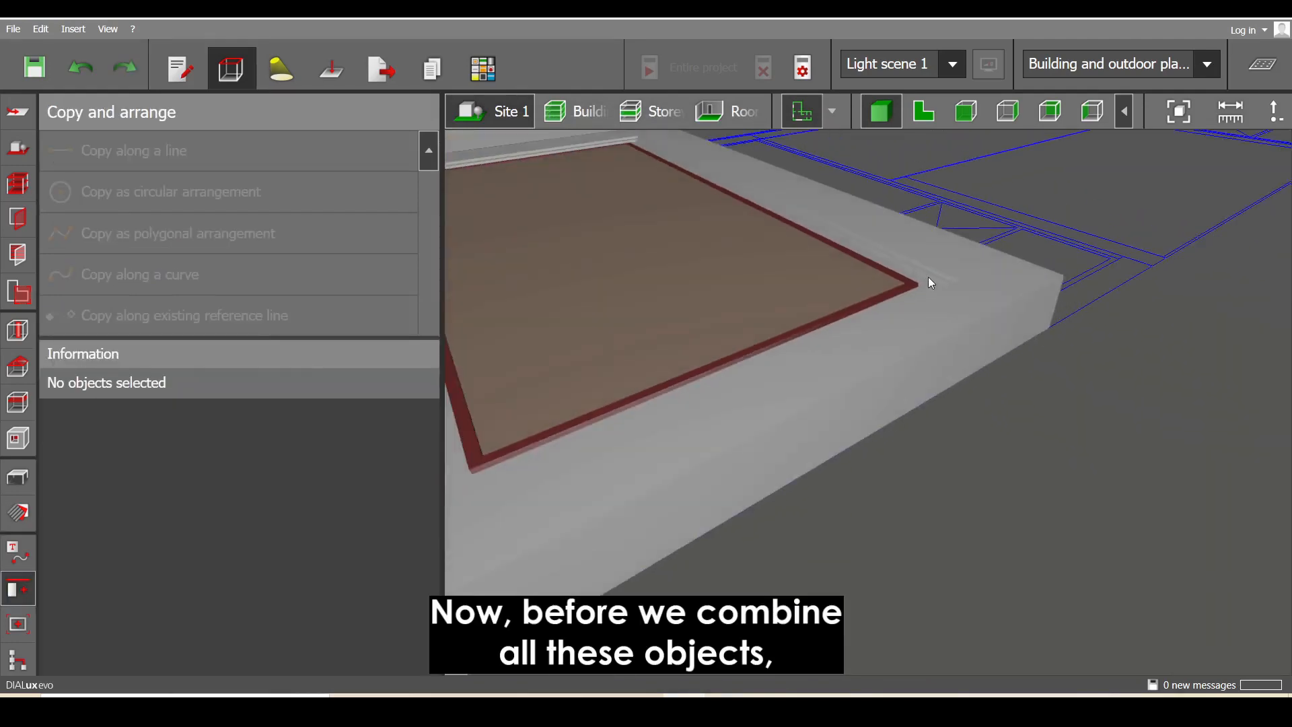
# Select the door frame together with the door panel and duplicate both in place
pyautogui.scroll(3, 927, 277)
pyautogui.scroll(-5, 897, 378)
pyautogui.moveTo(898, 378); pyautogui.dragTo(903, 351)
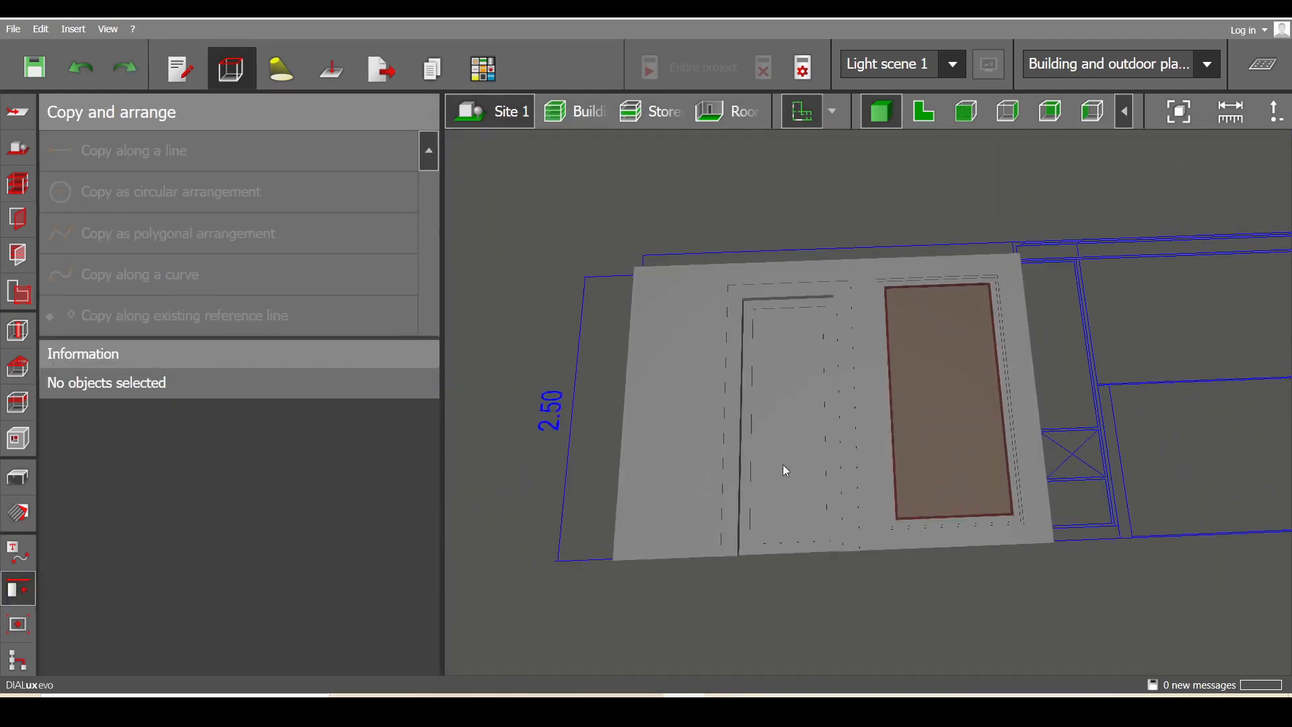
pyautogui.scroll(8, 782, 464)
pyautogui.click(927, 499)
pyautogui.scroll(-3, 882, 381)
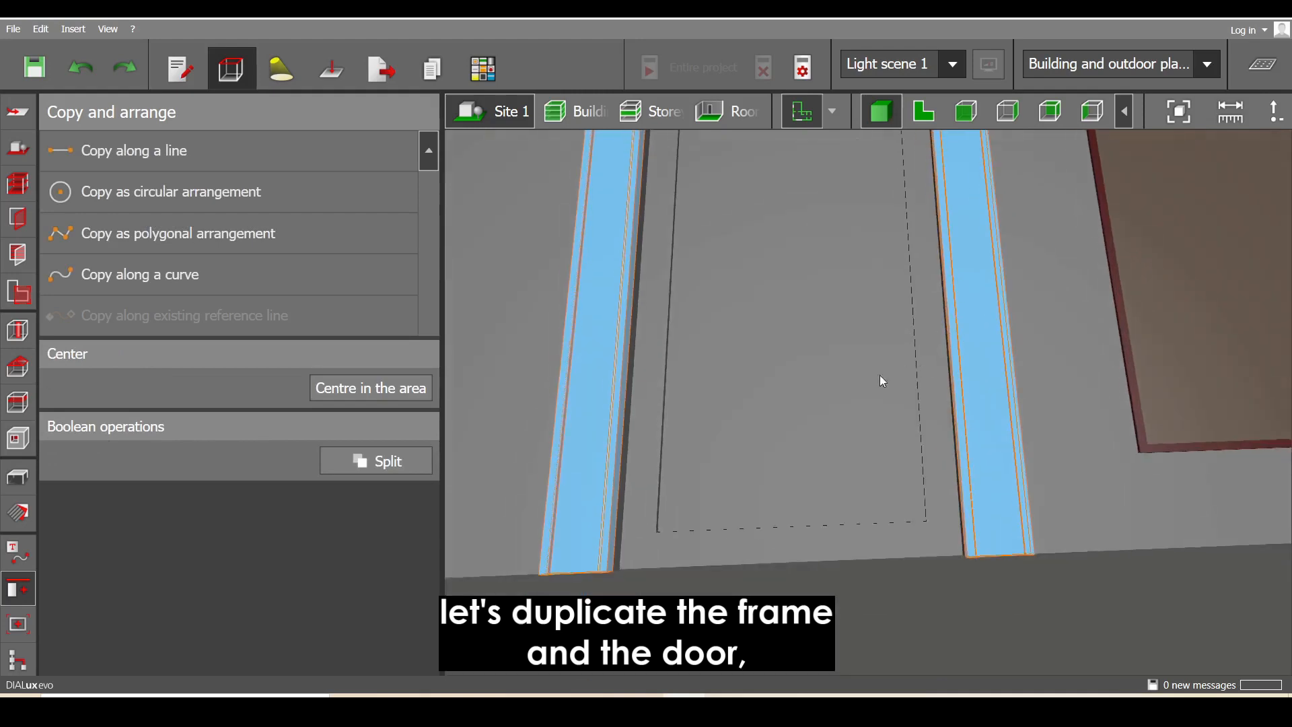
pyautogui.scroll(4, 842, 438)
pyautogui.keyDown('ctrl'); pyautogui.click(840, 438); pyautogui.keyUp('ctrl')
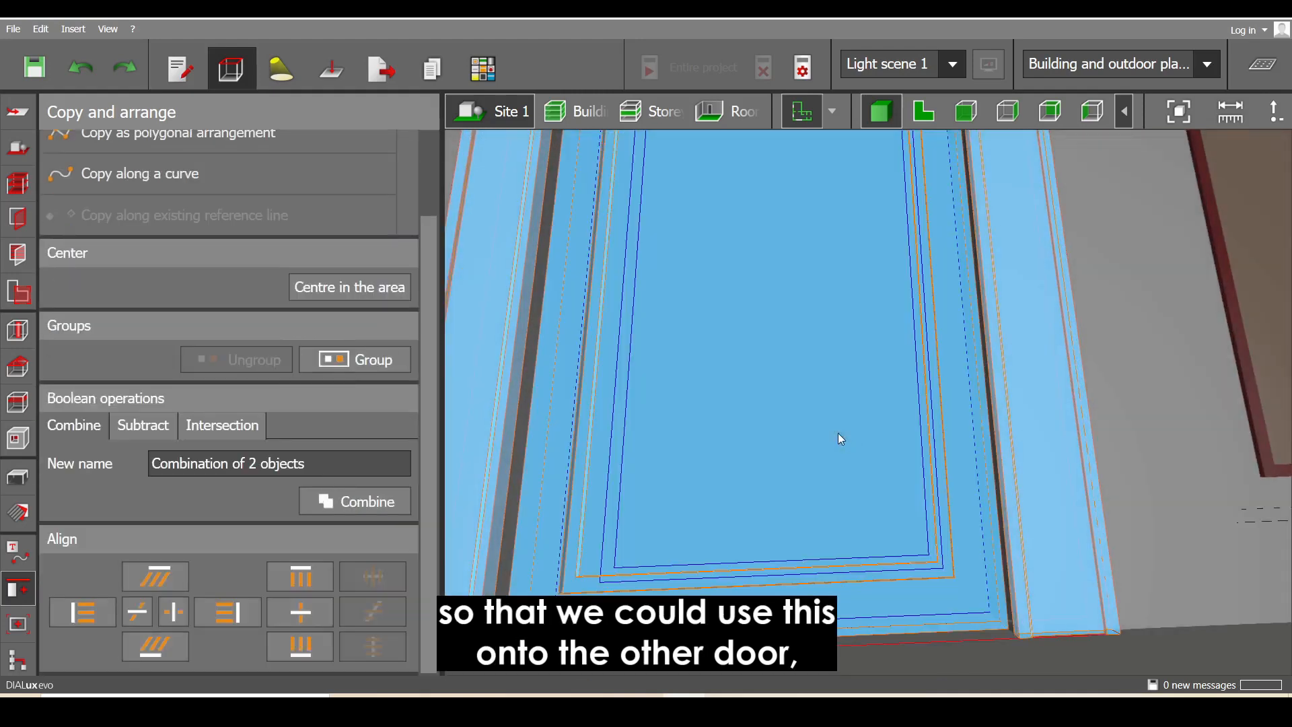
pyautogui.hotkey('ctrl', 'c')
pyautogui.hotkey('ctrl', 'v')
pyautogui.click(838, 433)
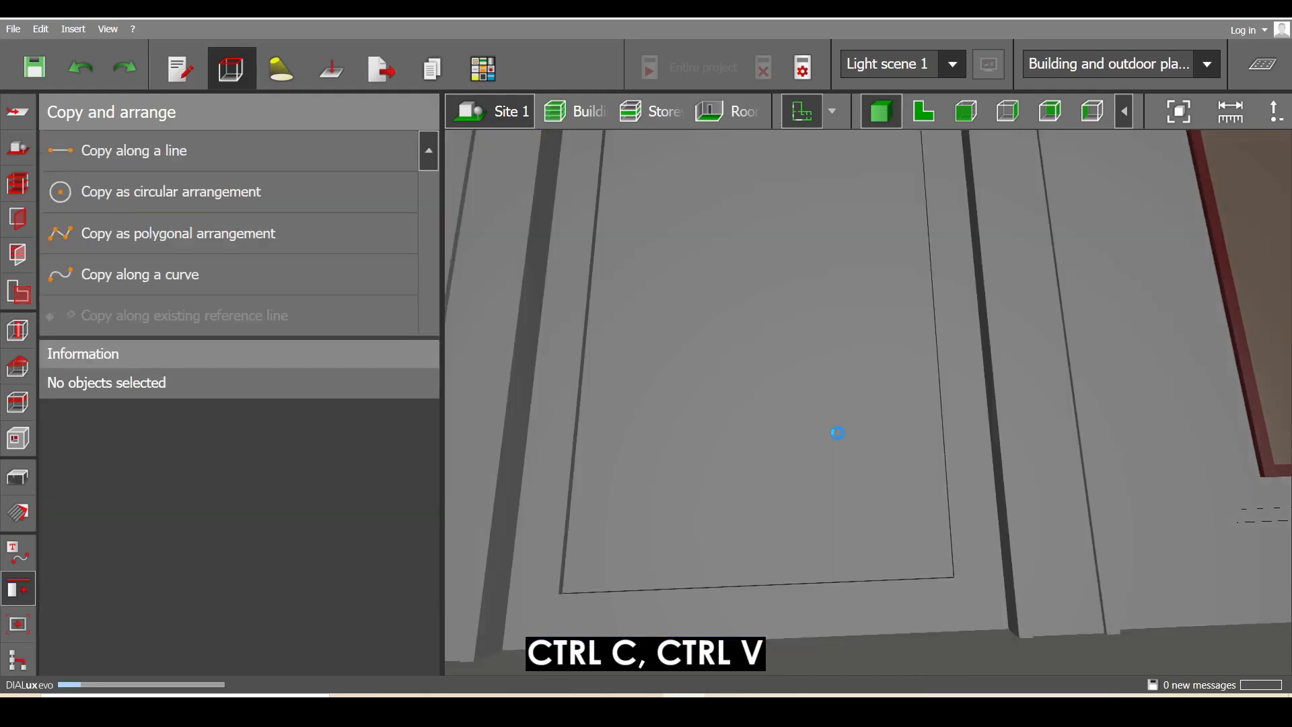
# In plan view, move the duplicated door and frame horizontally to an empty spot beyond the wall elevation's left end
pyautogui.click(933, 119)
pyautogui.scroll(4, 848, 366)
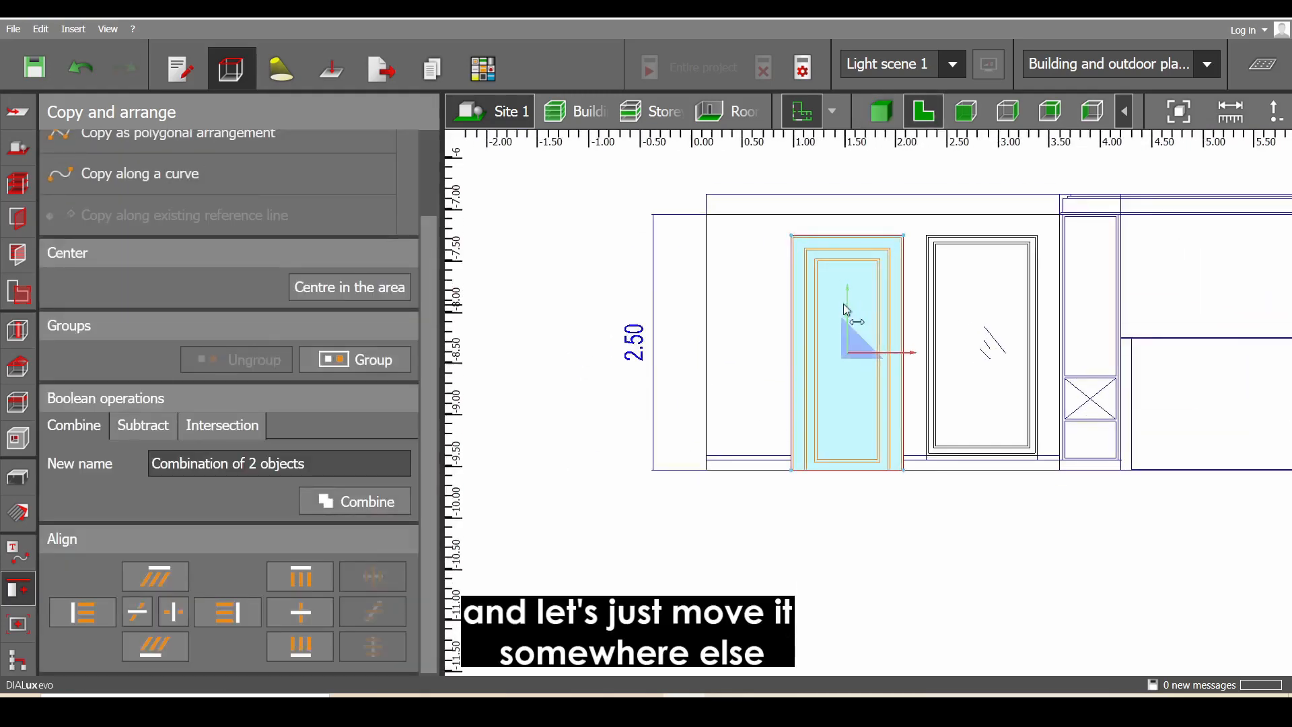
pyautogui.moveTo(843, 370); pyautogui.dragTo(558, 358)
pyautogui.scroll(-3, 565, 358)
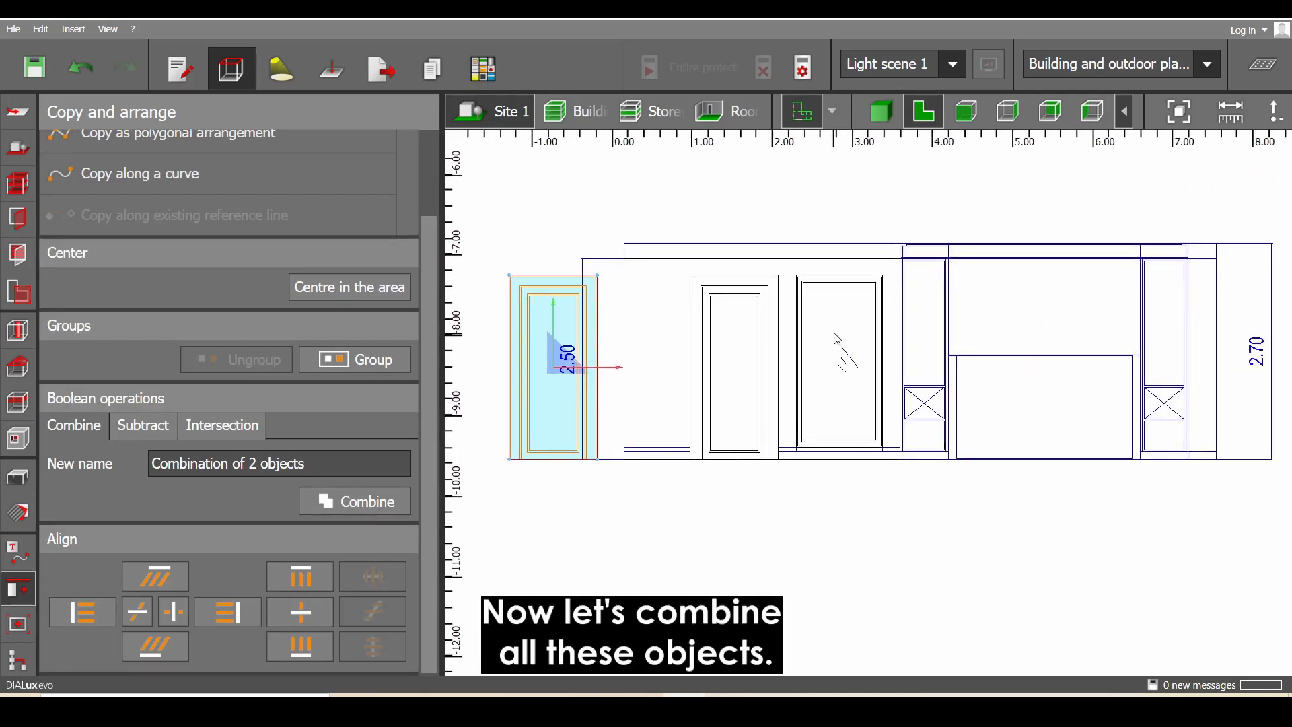
# Combine the wall, door and mirror objects into one body and rotate it 90° about the X axis
pyautogui.moveTo(1009, 527); pyautogui.dragTo(624, 248)
pyautogui.click(376, 500)
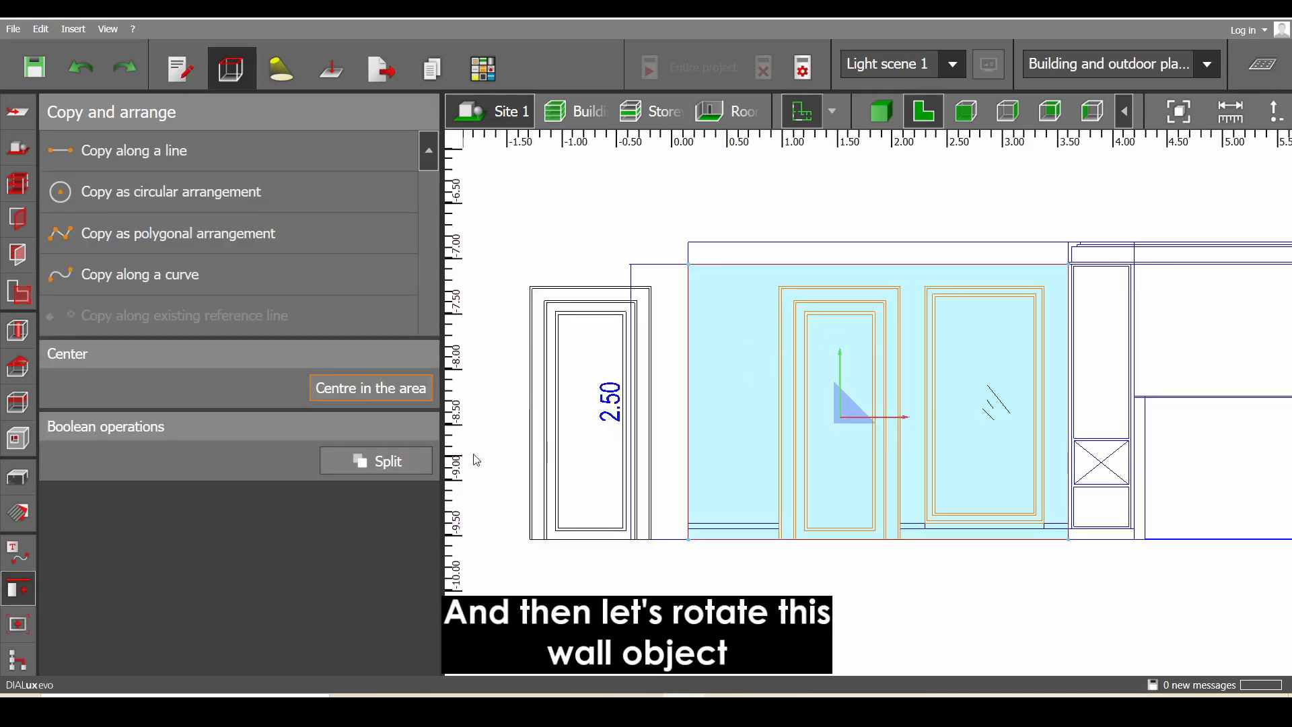
pyautogui.click(18, 477)
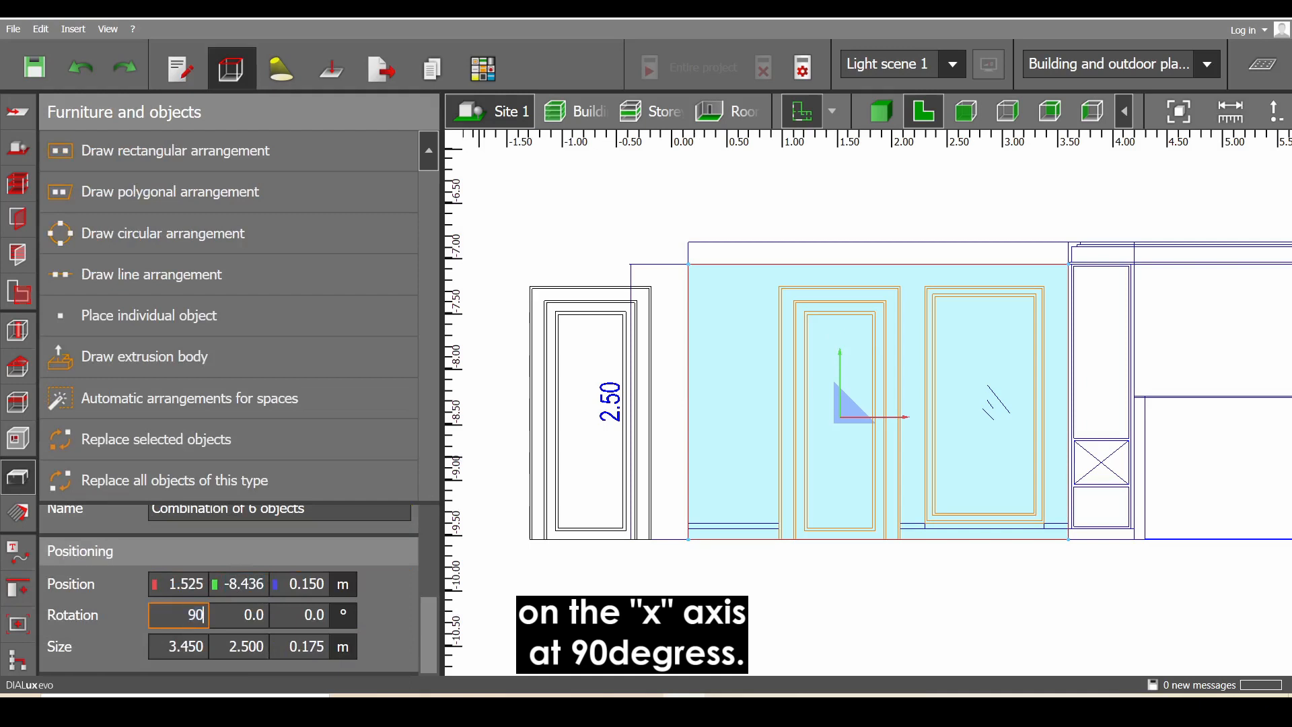
pyautogui.press('Return')
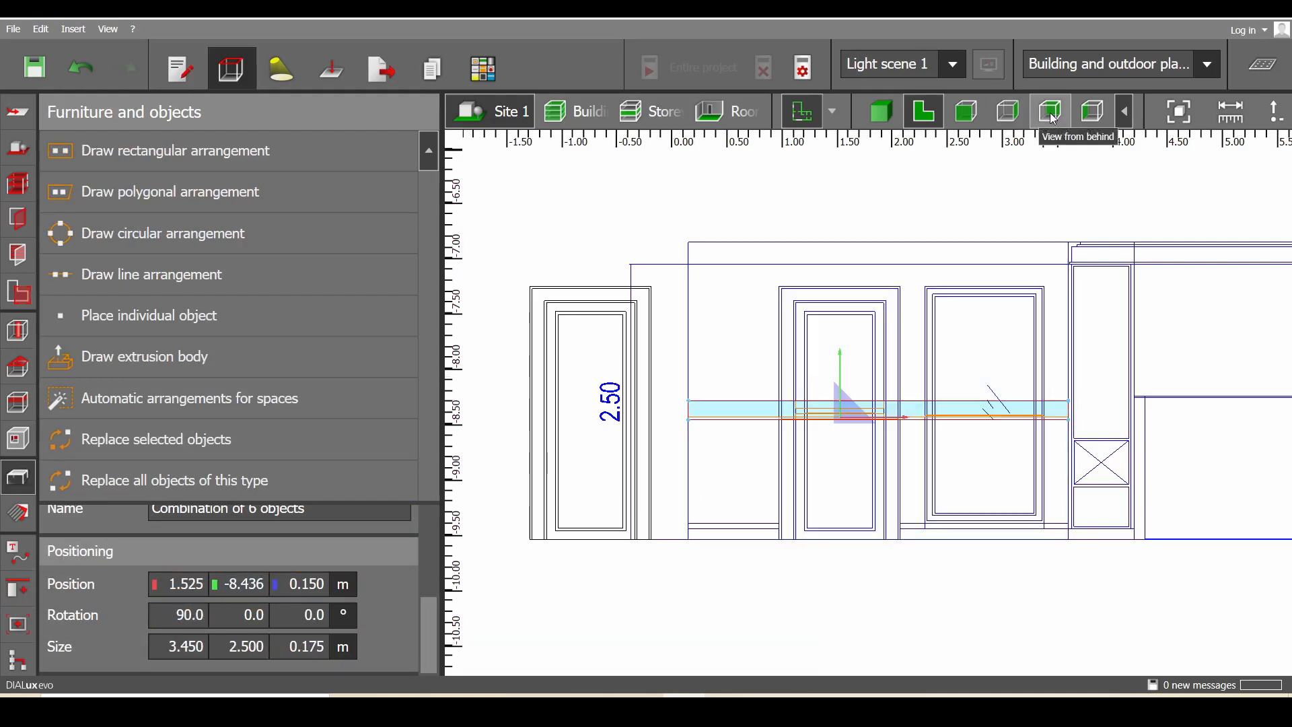
# In the view from behind, raise the combined wall onto the floor line, at a Z position of about 1.11 m
pyautogui.click(1053, 119)
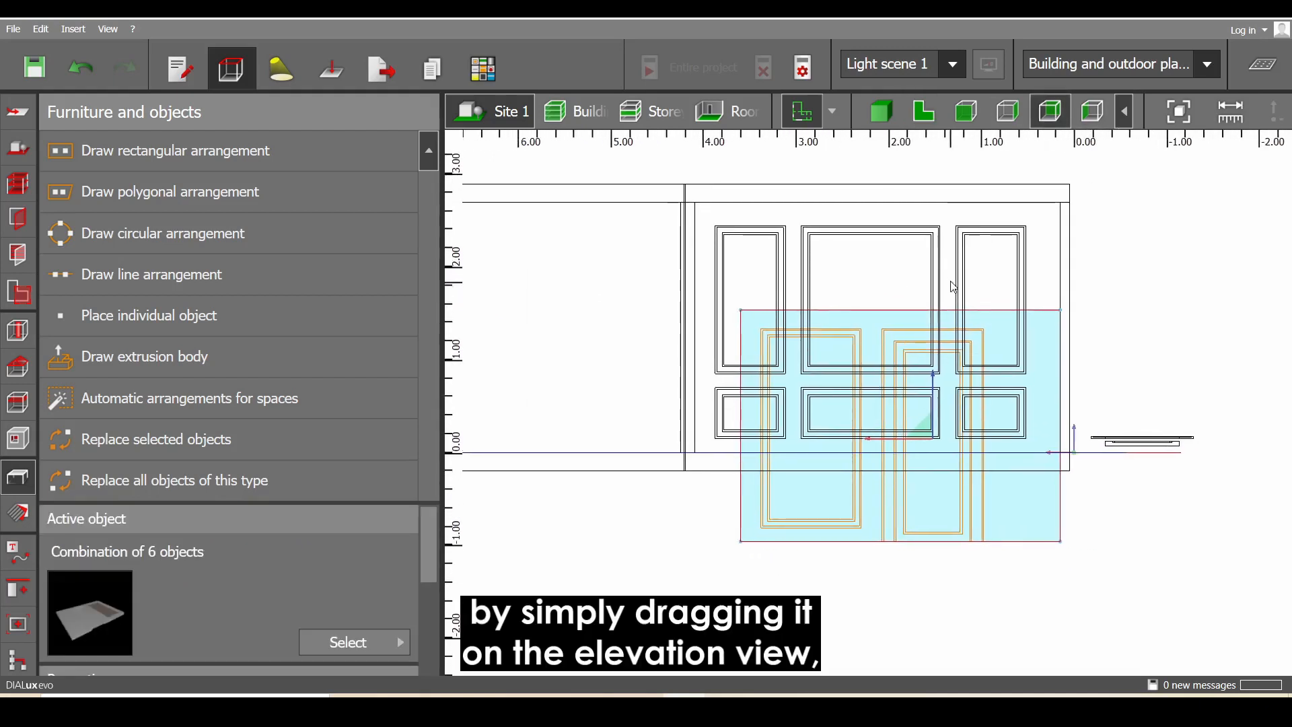
pyautogui.moveTo(958, 261); pyautogui.dragTo(976, 287, button='right')
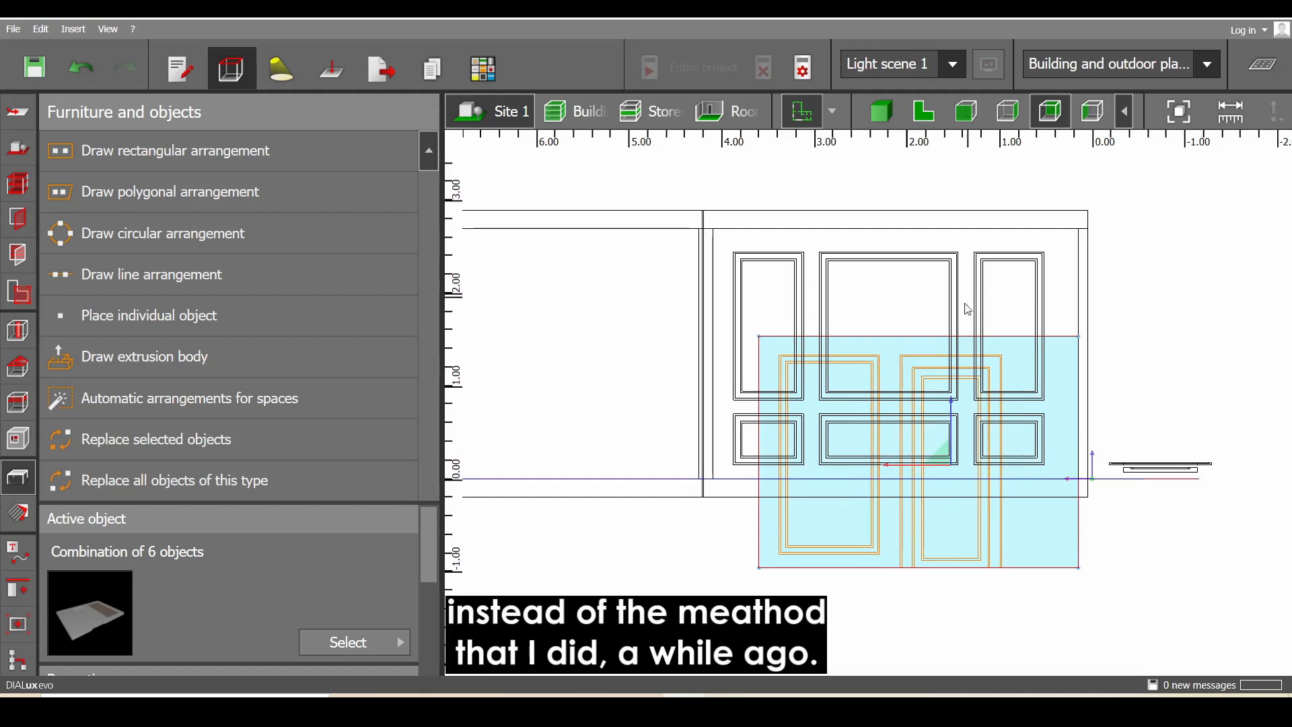
pyautogui.scroll(2, 948, 334)
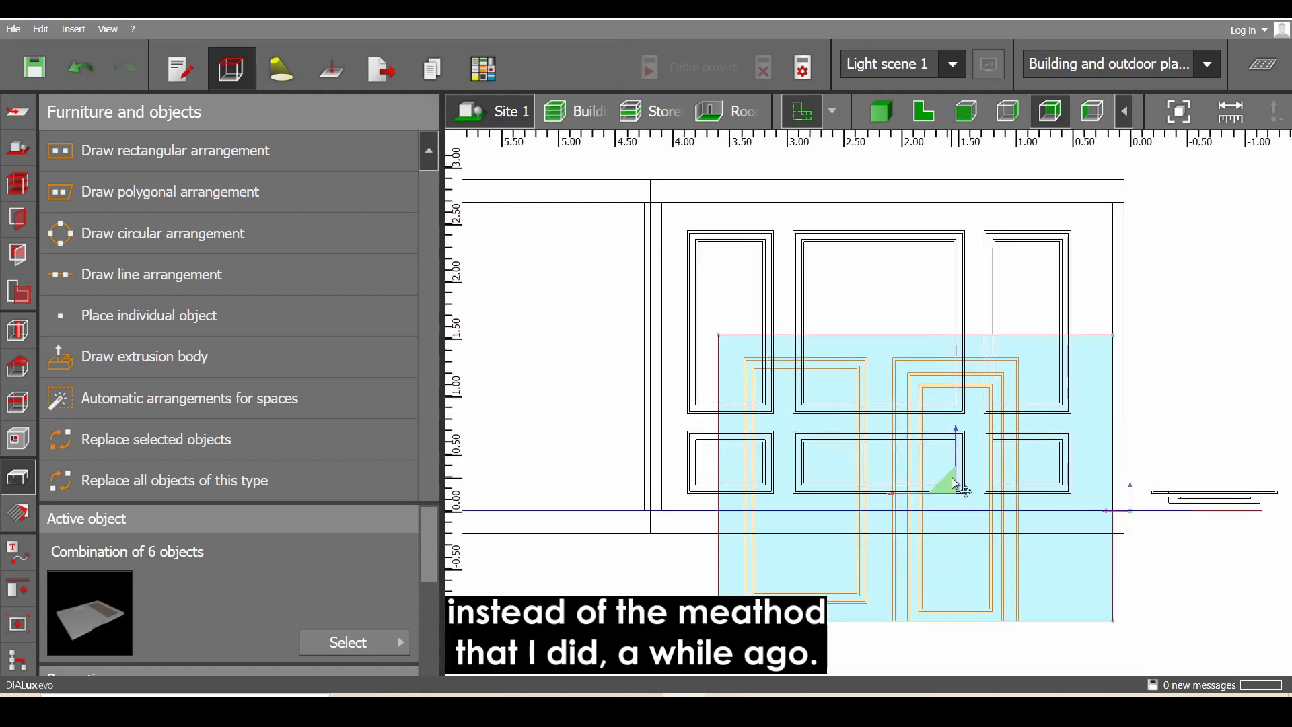
pyautogui.moveTo(956, 483); pyautogui.dragTo(955, 382)
# In plan view, move the combined wall into the interior plan, just above the lower wall with the door opening
pyautogui.click(933, 122)
pyautogui.scroll(-6, 926, 280)
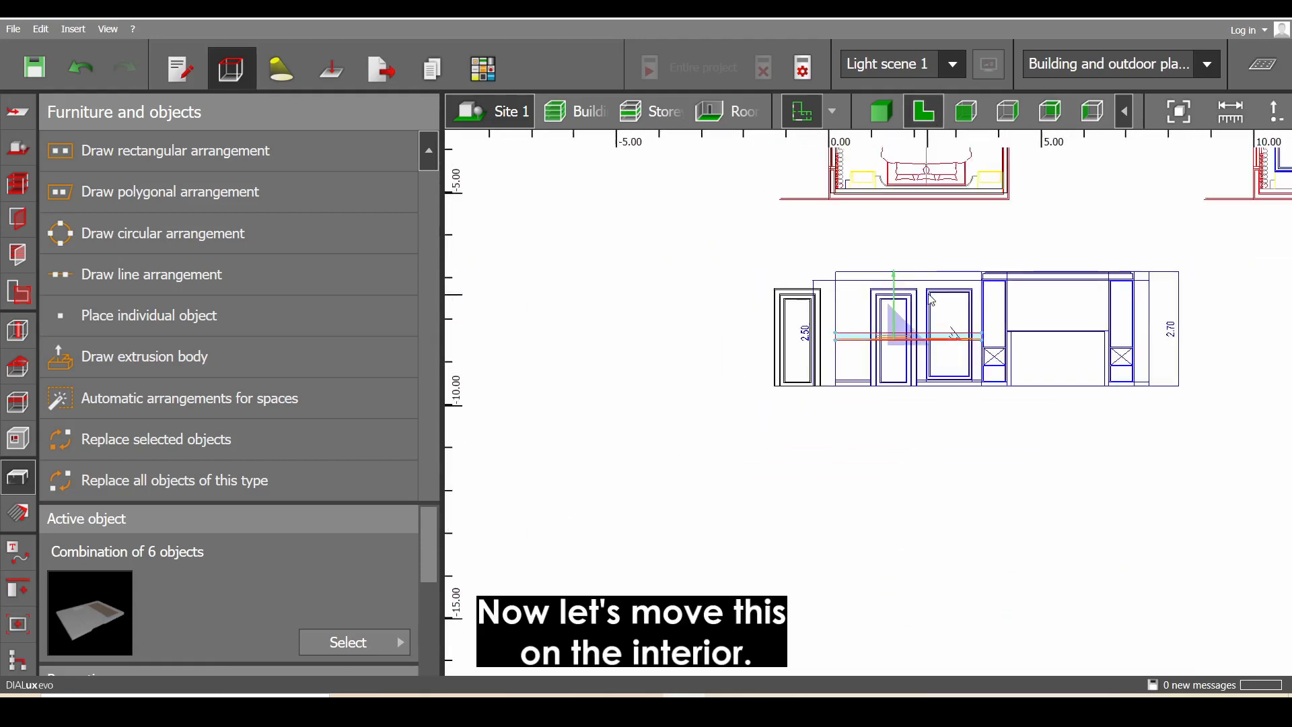
pyautogui.moveTo(926, 280); pyautogui.dragTo(809, 475, button='middle')
pyautogui.scroll(2, 809, 476)
pyautogui.moveTo(782, 559); pyautogui.dragTo(963, 233)
pyautogui.scroll(3, 963, 234)
pyautogui.scroll(3, 922, 382)
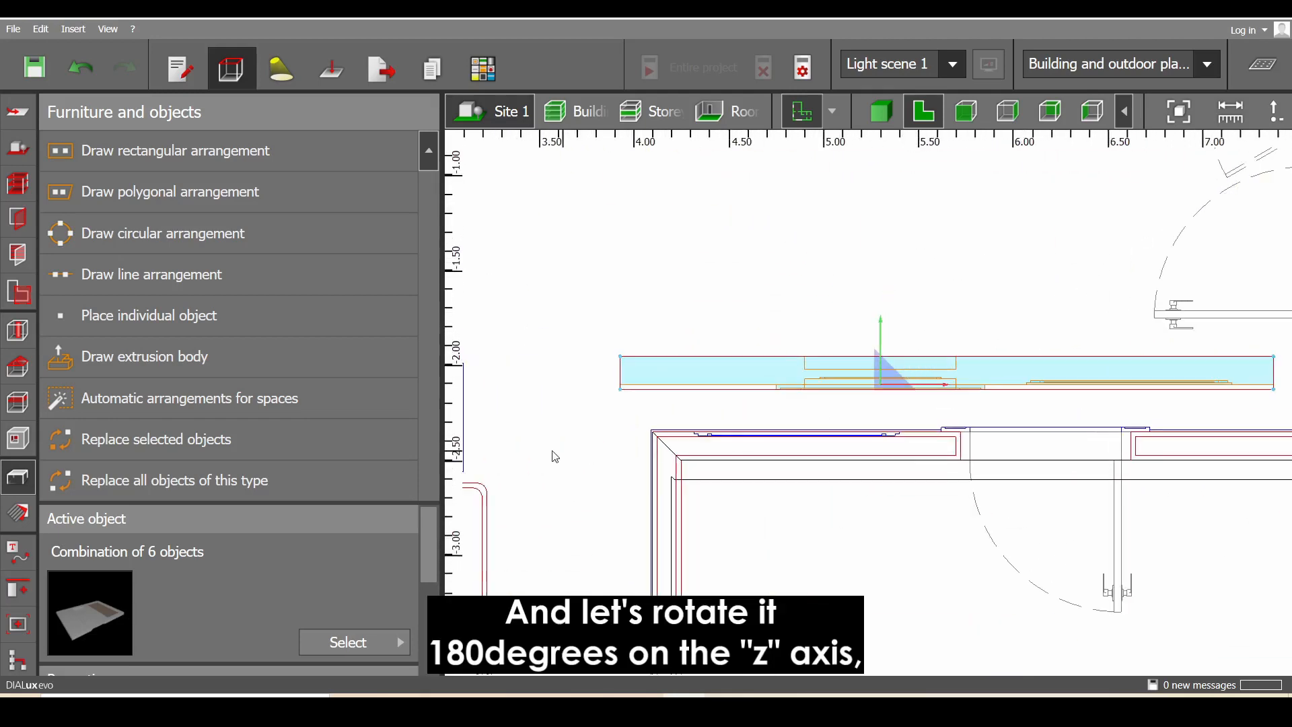
# Set the combined wall's Z rotation to 180° and move it onto the lower wall, matching the door opening, at about X 6.172, Y -2.350
pyautogui.moveTo(428, 547); pyautogui.dragTo(355, 642)
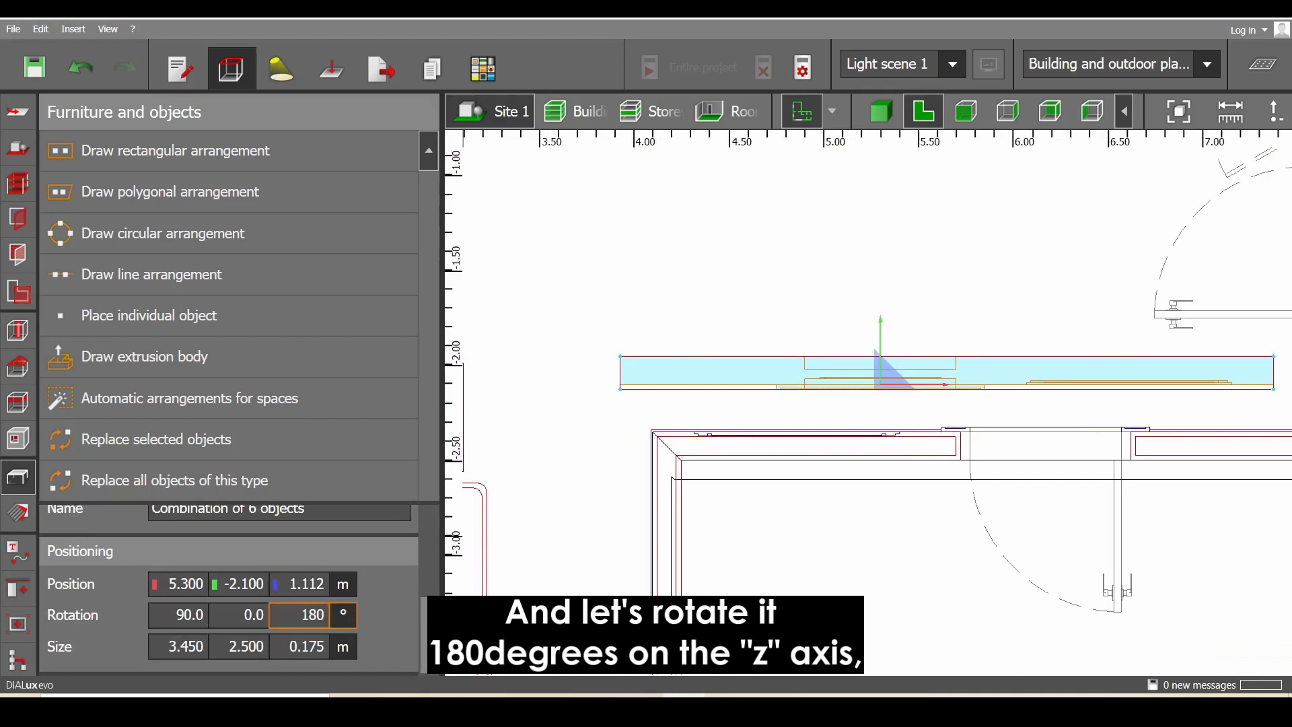
pyautogui.press('Return')
pyautogui.moveTo(905, 432); pyautogui.dragTo(783, 426, button='middle')
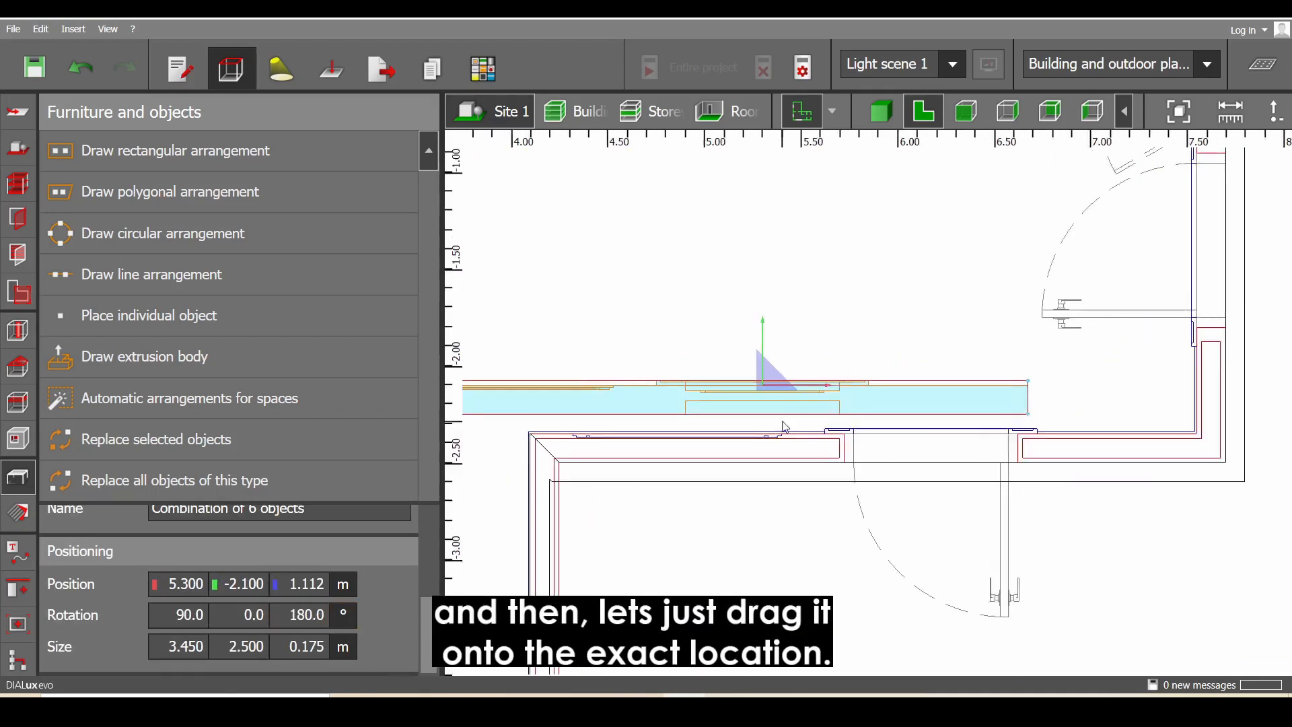
pyautogui.scroll(1, 783, 426)
pyautogui.moveTo(760, 385); pyautogui.dragTo(953, 439)
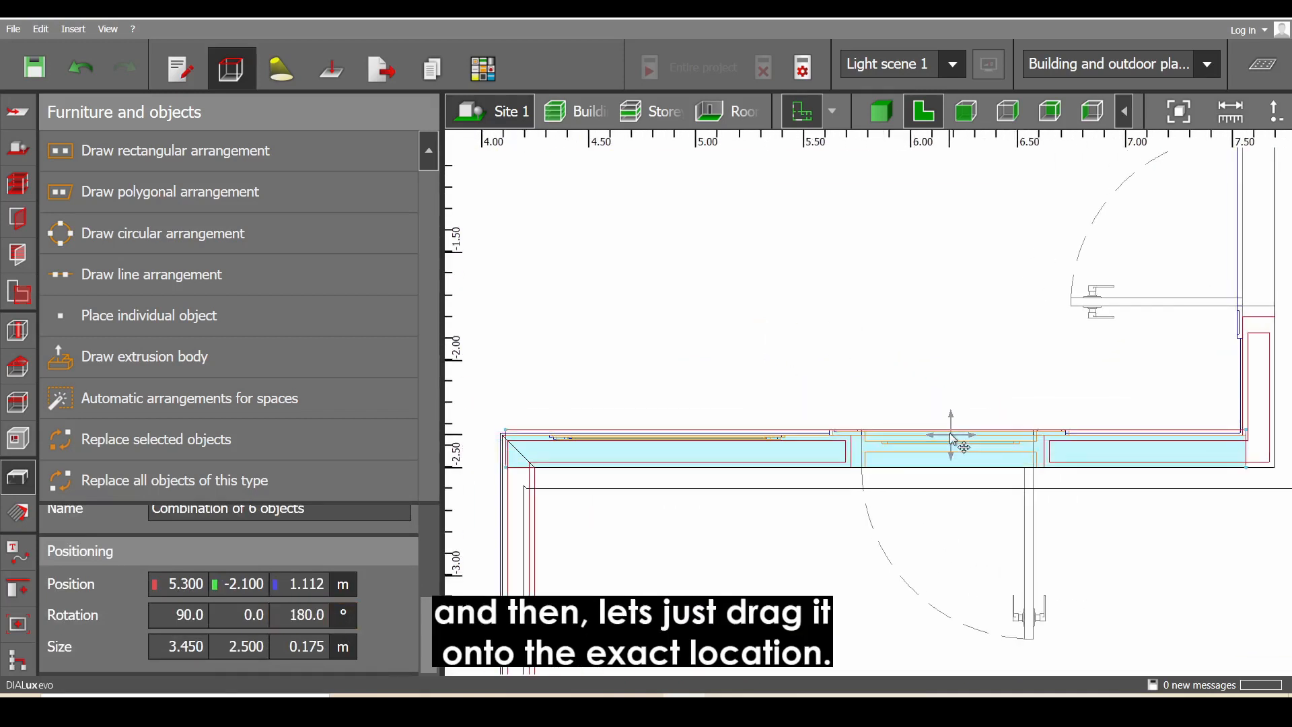
pyautogui.scroll(3, 804, 398)
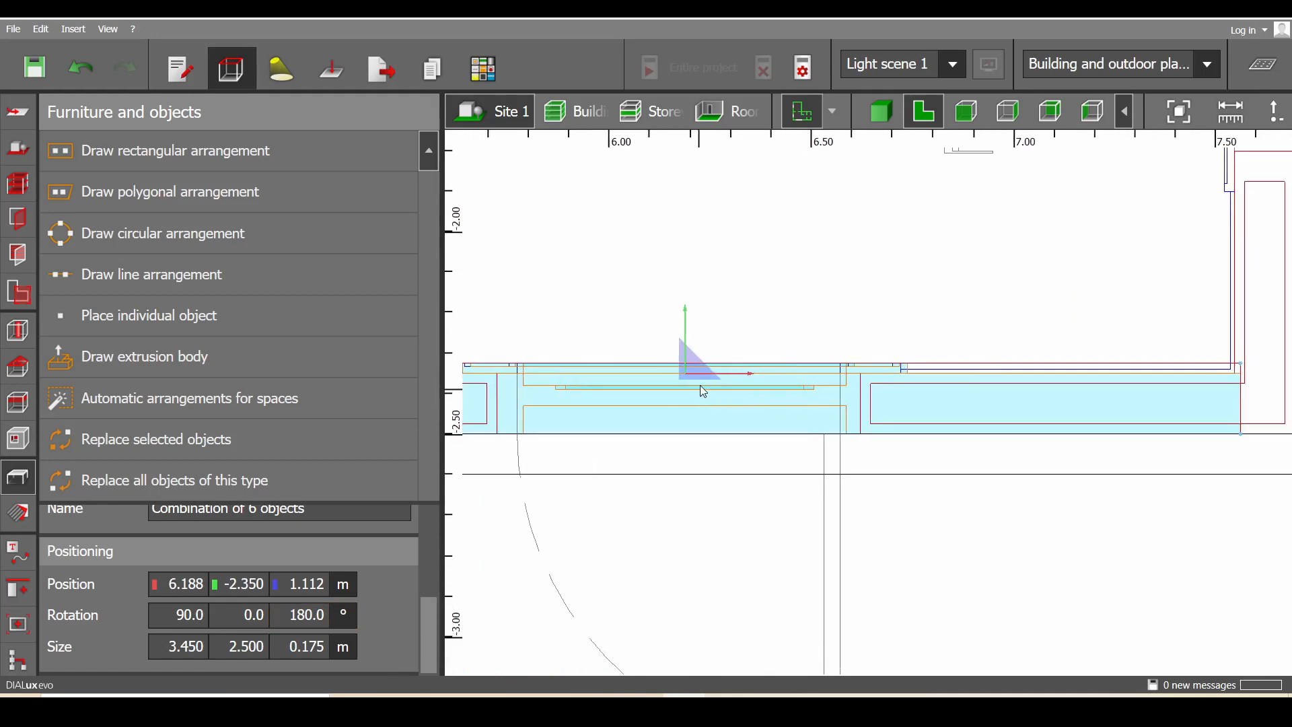
pyautogui.moveTo(687, 379); pyautogui.dragTo(678, 379)
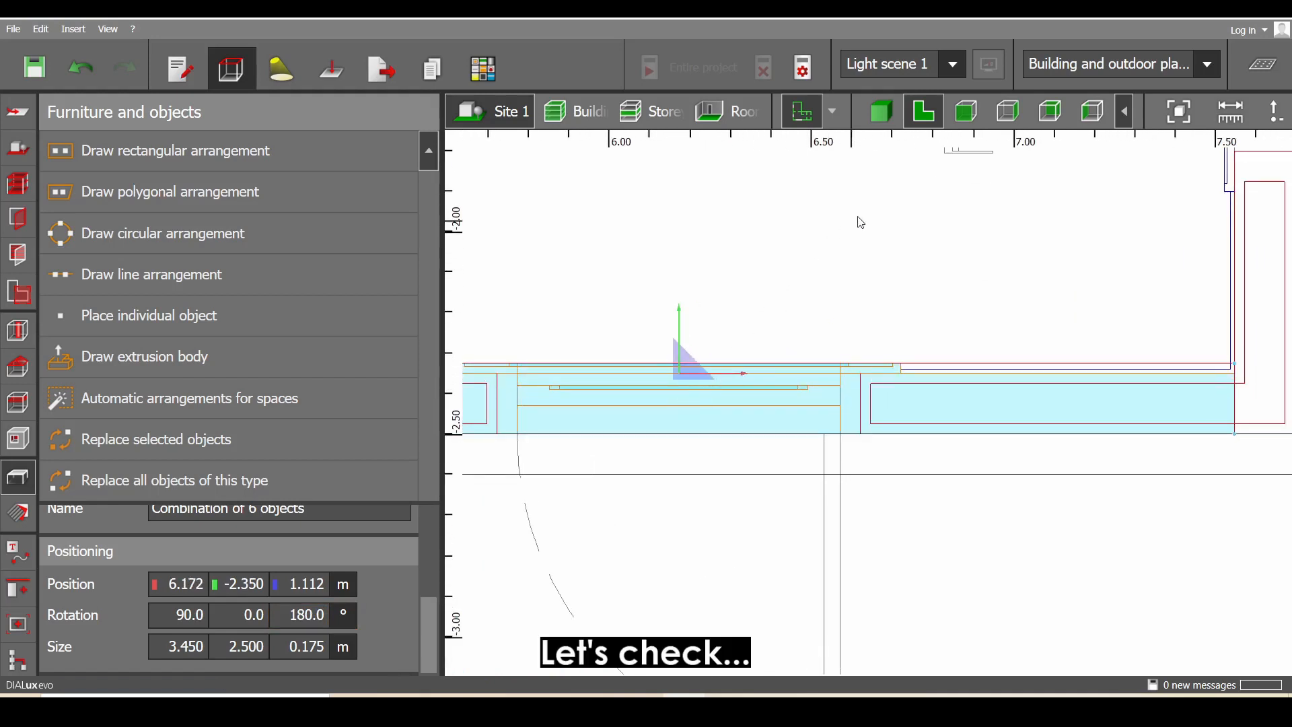
# Inspect the placed wall with its door and mirror in the 3D view, checking its corners and the gap below the ceiling
pyautogui.click(887, 121)
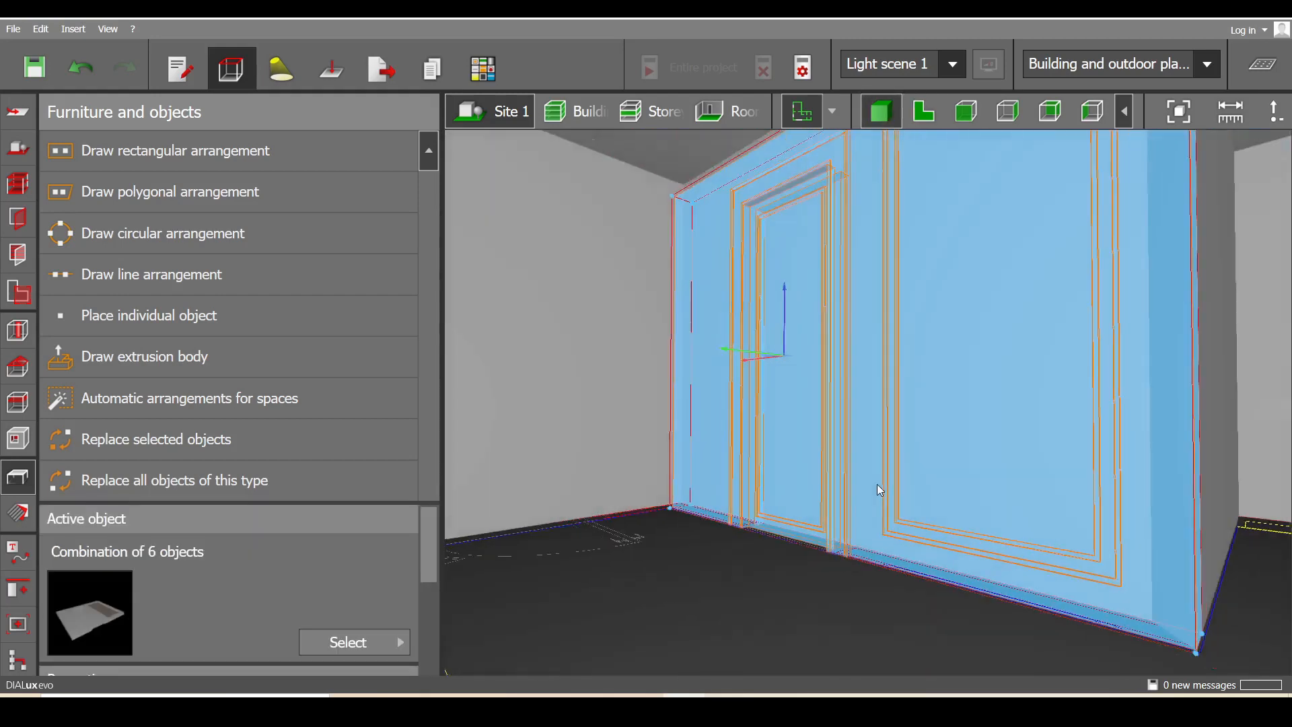
pyautogui.moveTo(876, 481); pyautogui.dragTo(808, 505, button='right')
pyautogui.moveTo(838, 381); pyautogui.dragTo(873, 544, button='middle')
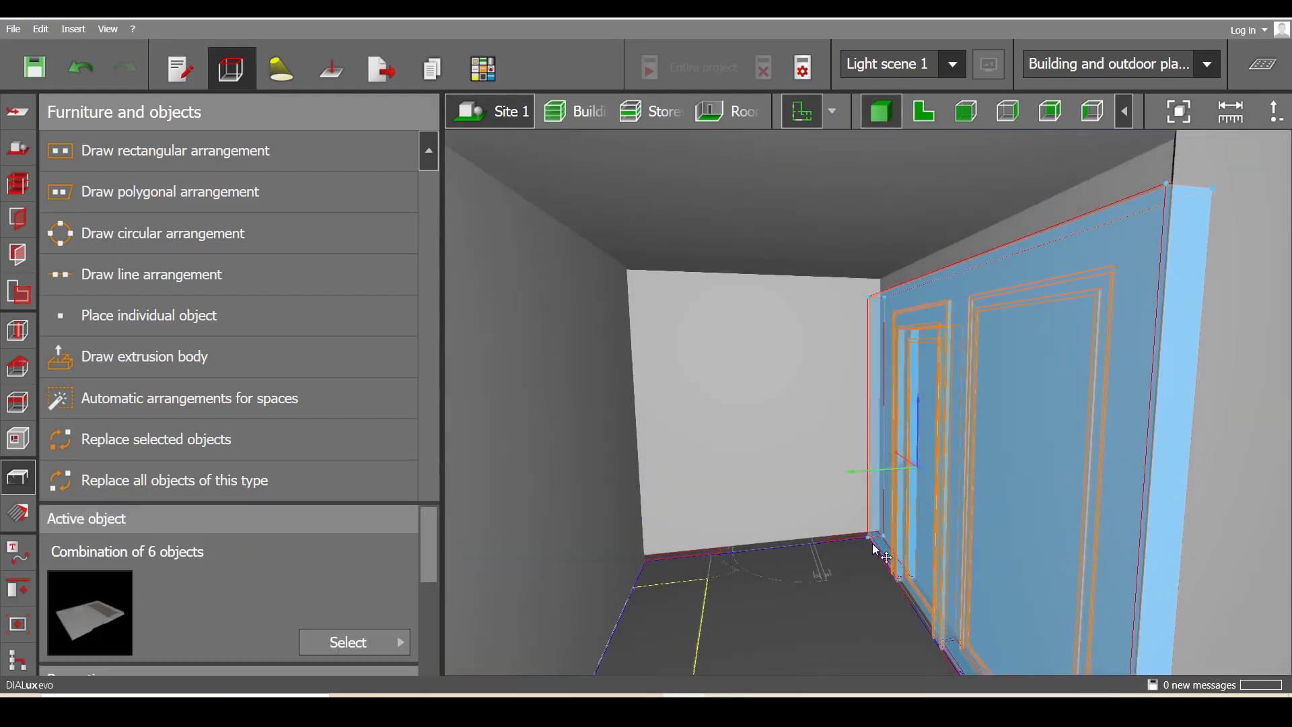
pyautogui.moveTo(887, 498); pyautogui.dragTo(822, 564, button='right')
pyautogui.click(823, 564)
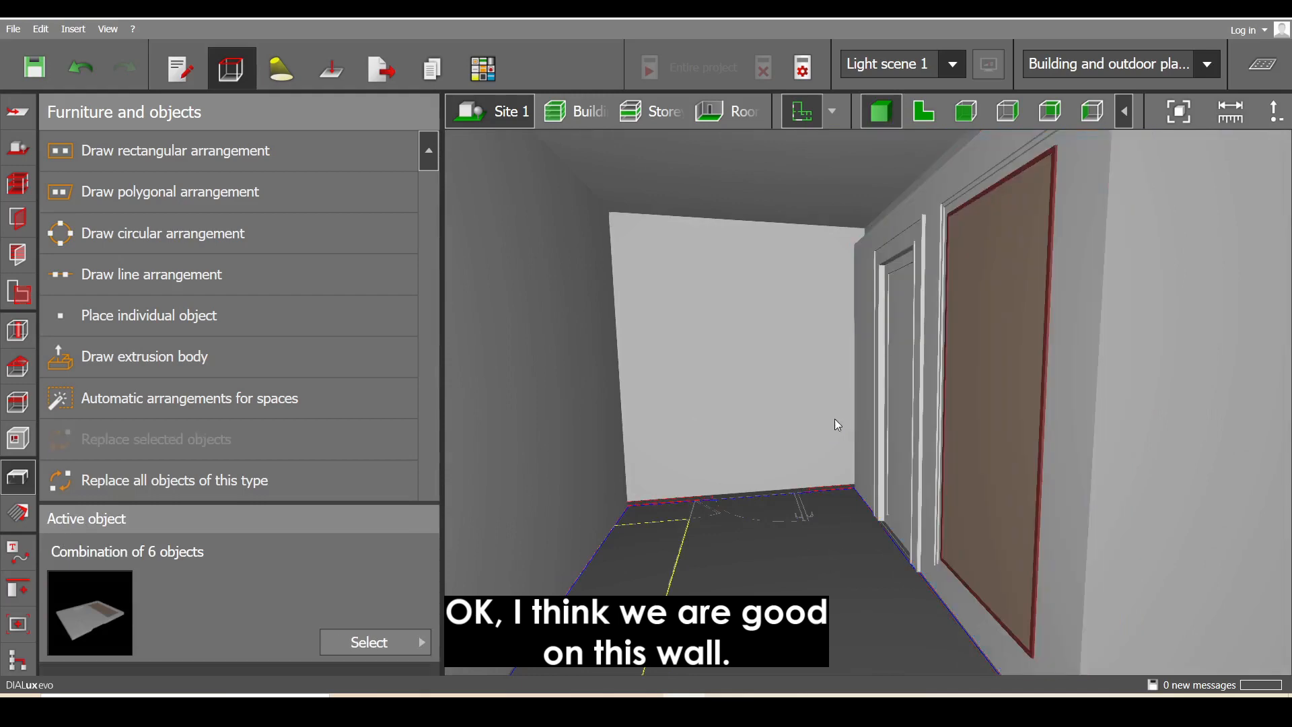
pyautogui.moveTo(834, 419); pyautogui.dragTo(894, 378, button='right')
pyautogui.moveTo(893, 377); pyautogui.dragTo(867, 544, button='middle')
pyautogui.scroll(3, 858, 477)
pyautogui.moveTo(858, 478); pyautogui.dragTo(882, 428, button='right')
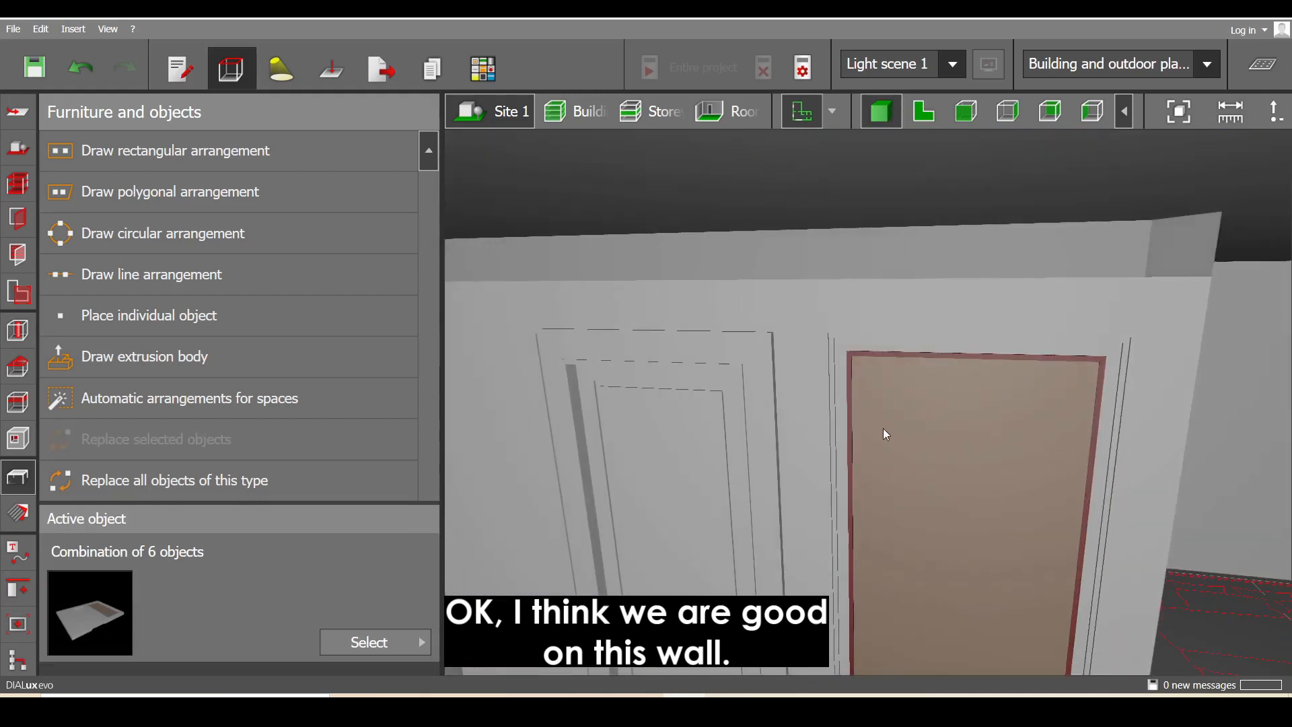
pyautogui.moveTo(913, 372); pyautogui.dragTo(1130, 402, button='middle')
pyautogui.moveTo(854, 370); pyautogui.dragTo(852, 339, button='right')
pyautogui.moveTo(872, 340); pyautogui.dragTo(1033, 350, button='middle')
pyautogui.moveTo(943, 320); pyautogui.dragTo(913, 222, button='right')
# In plan view, trace an extrusion body about 3.46 m long over the lower wall, from its mitred corner to the entrance wall
pyautogui.click(939, 127)
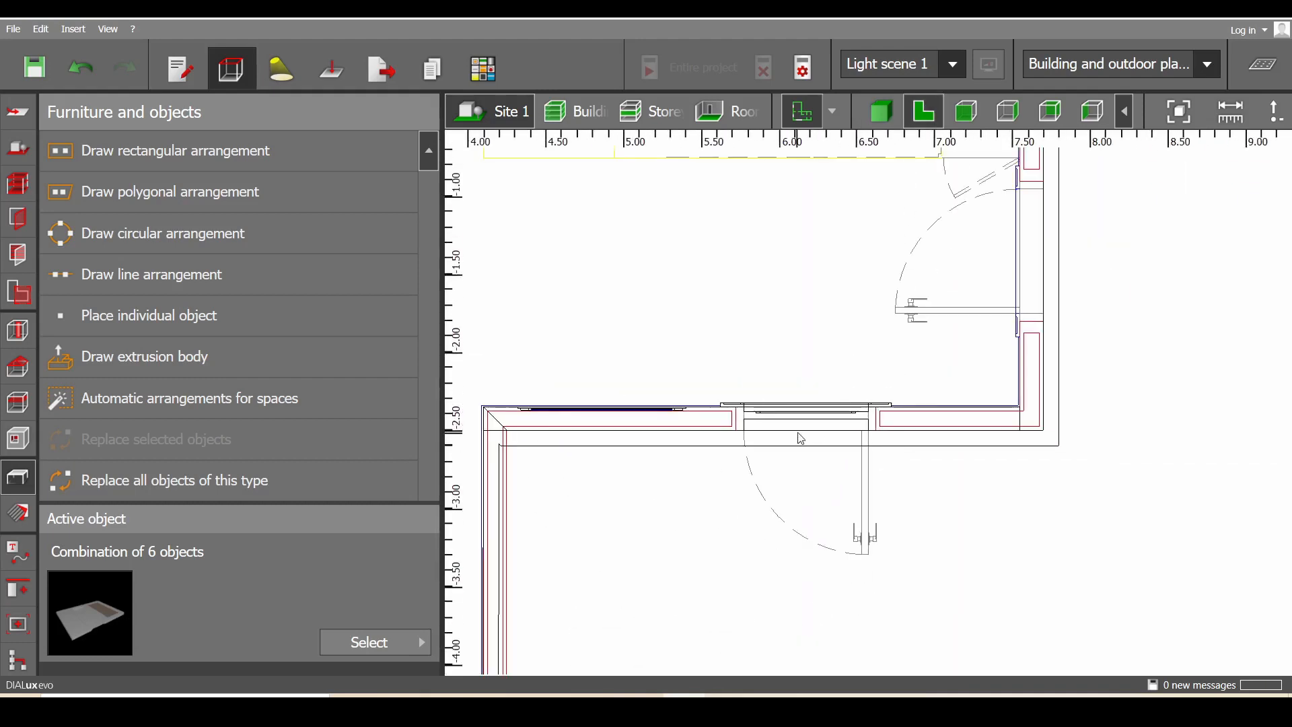
pyautogui.click(144, 357)
pyautogui.click(598, 401)
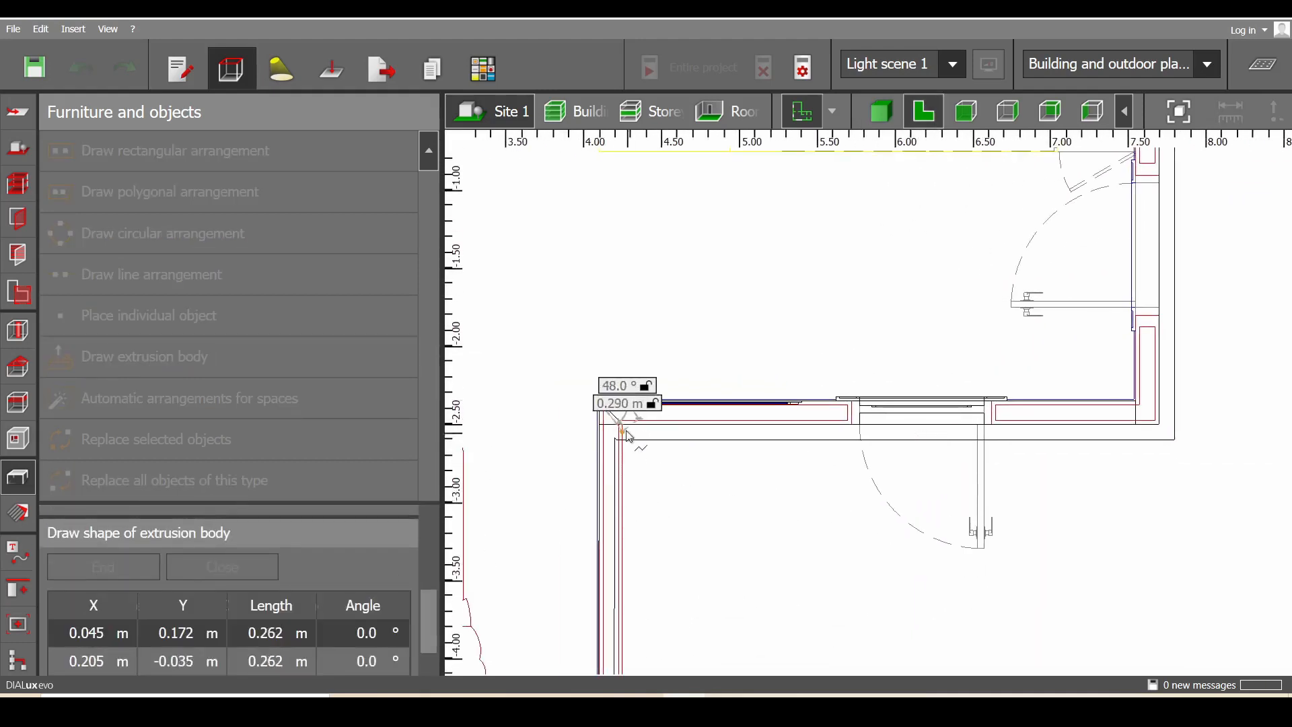
pyautogui.click(619, 423)
pyautogui.scroll(4, 1137, 422)
pyautogui.click(1092, 412)
pyautogui.scroll(3, 1103, 330)
pyautogui.click(1082, 338)
pyautogui.scroll(-4, 1049, 407)
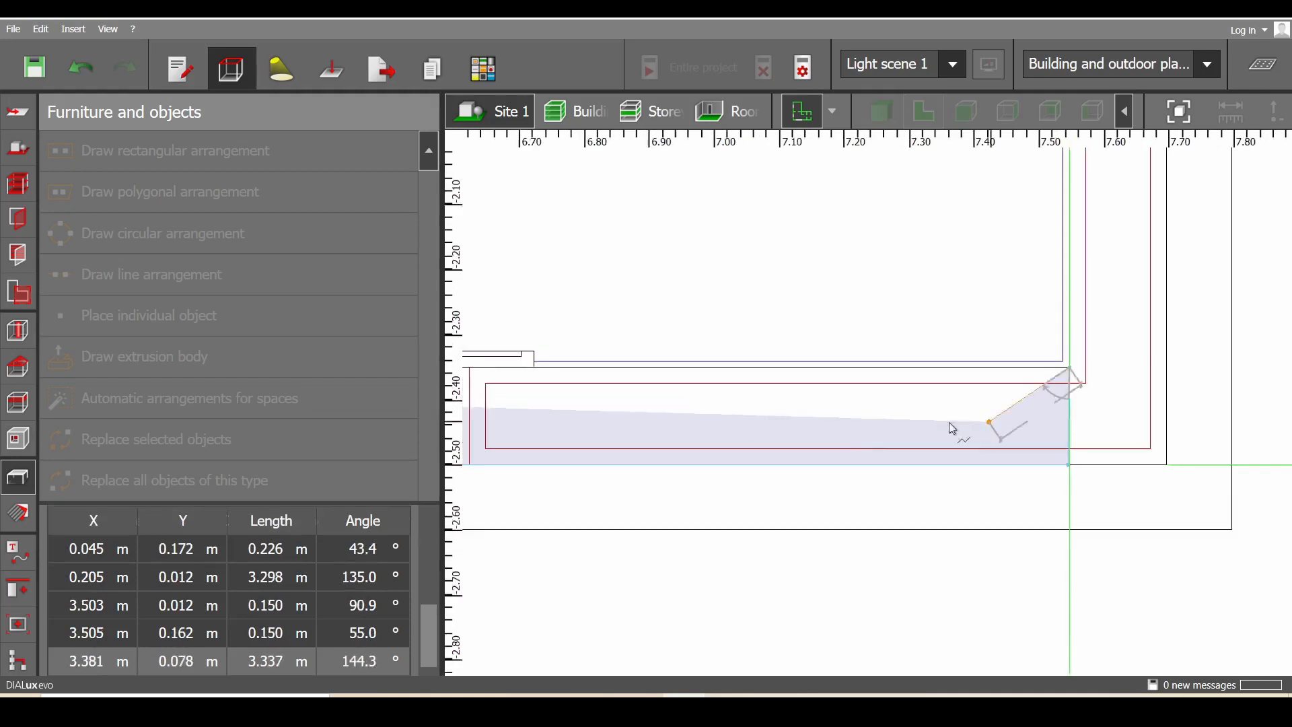
pyautogui.moveTo(605, 417); pyautogui.dragTo(1096, 409, button='middle')
pyautogui.scroll(3, 794, 410)
pyautogui.rightClick(767, 387)
pyautogui.click(783, 398)
# Edit the extrusion's polygon, moving its outer mitred corner onto the wall corner at X 4.097, Y -2.350
pyautogui.rightClick(707, 339)
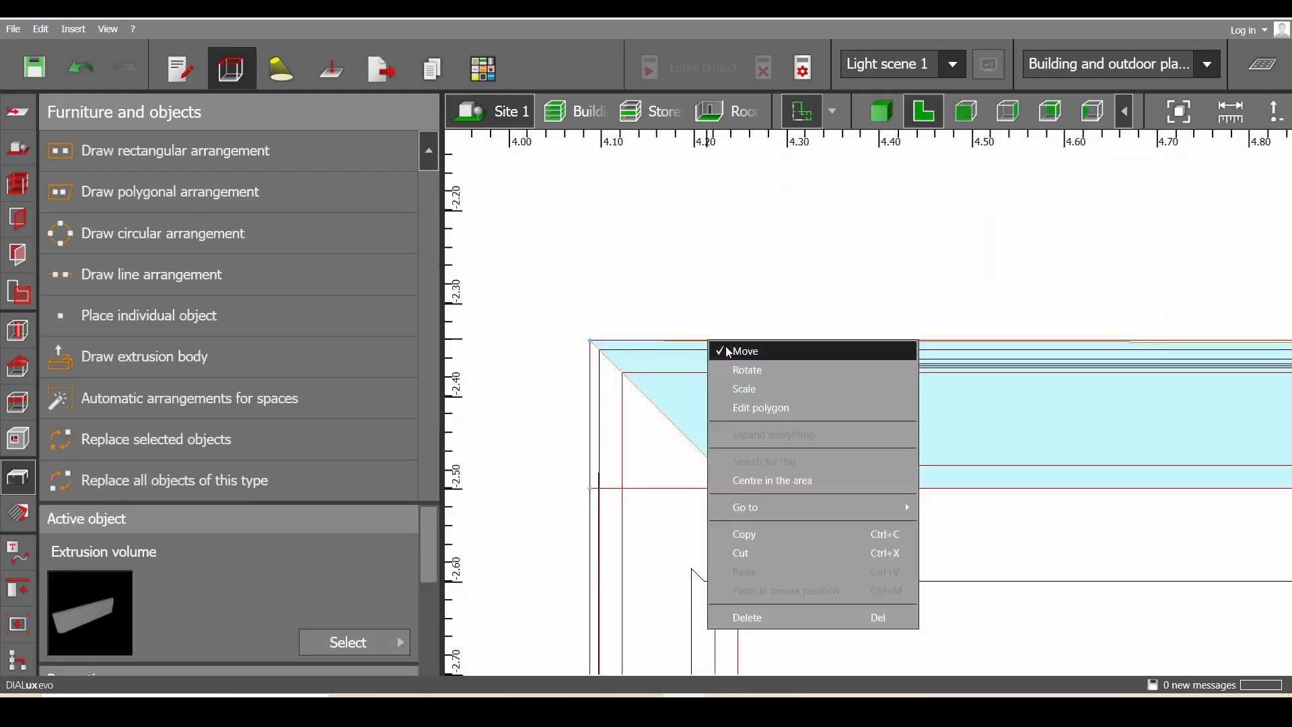
pyautogui.click(727, 408)
pyautogui.moveTo(591, 341); pyautogui.dragTo(601, 348)
pyautogui.scroll(-2, 510, 330)
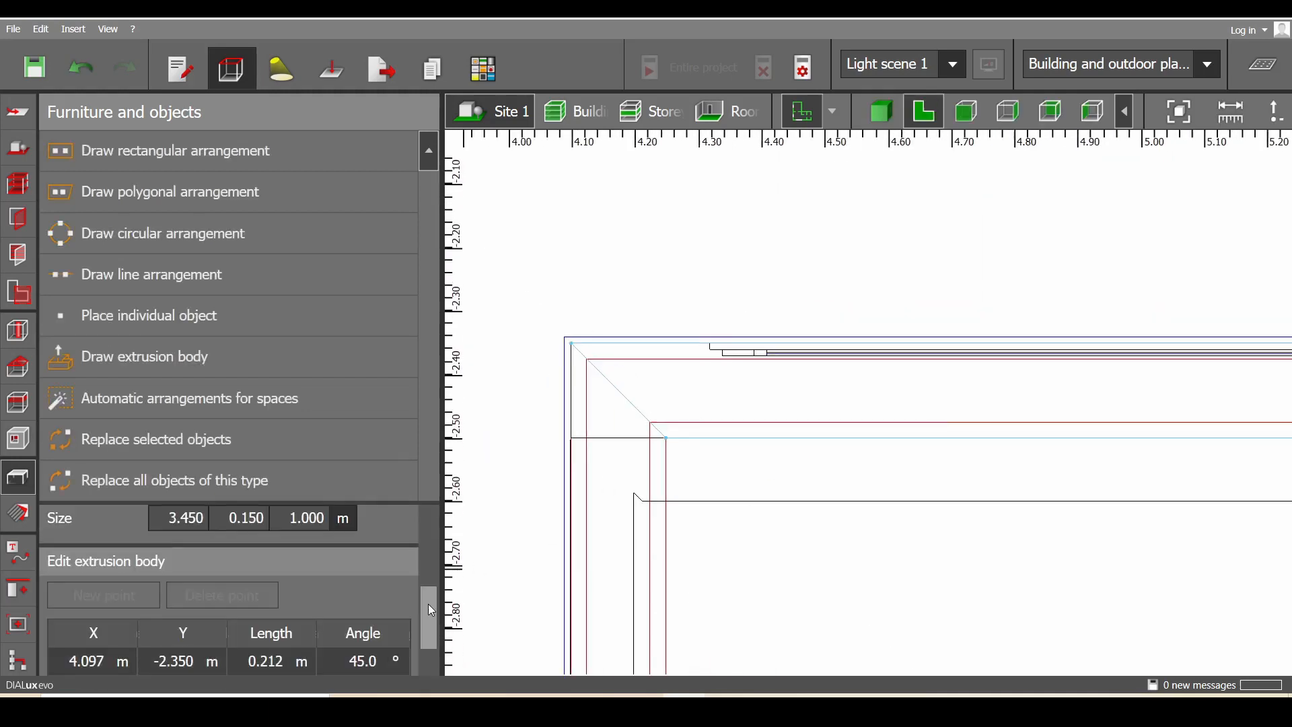
pyautogui.click(716, 469)
pyautogui.click(712, 405)
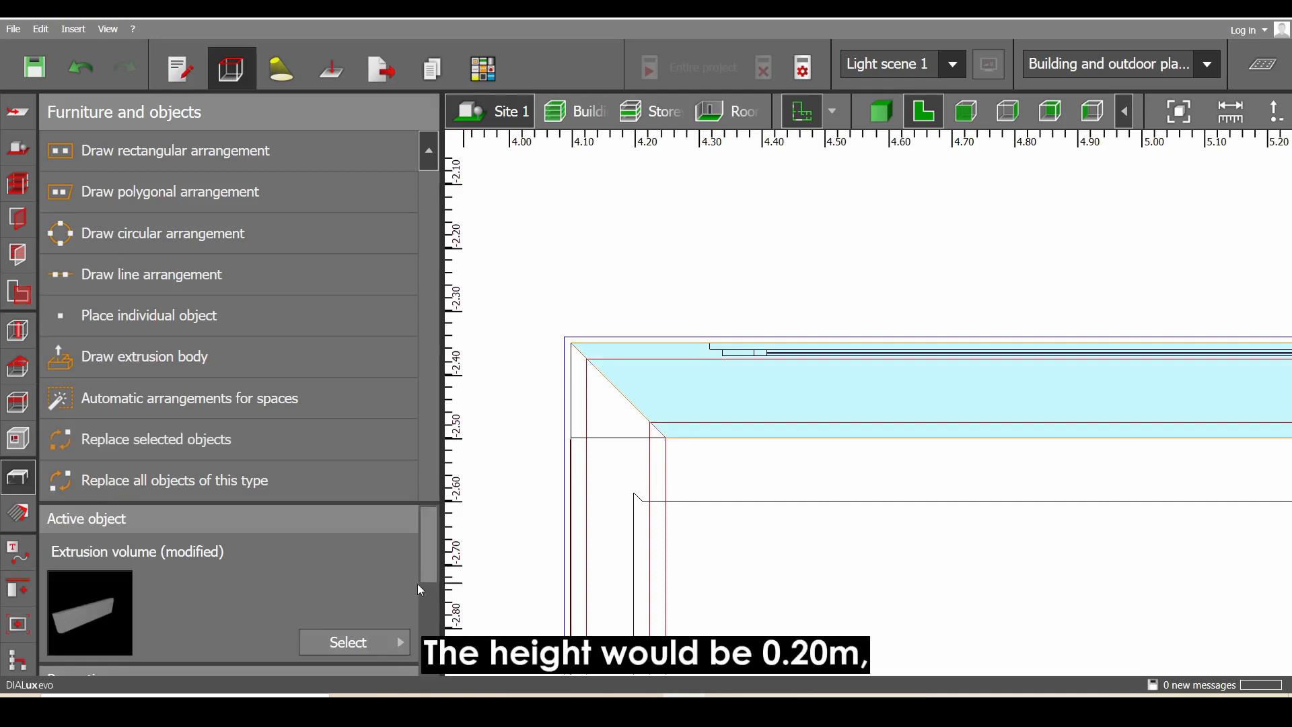
# Set the extrusion's height to 0.200 m and its Z position to 2.500 m, and check the wall in 3D
pyautogui.scroll(-5, 419, 590)
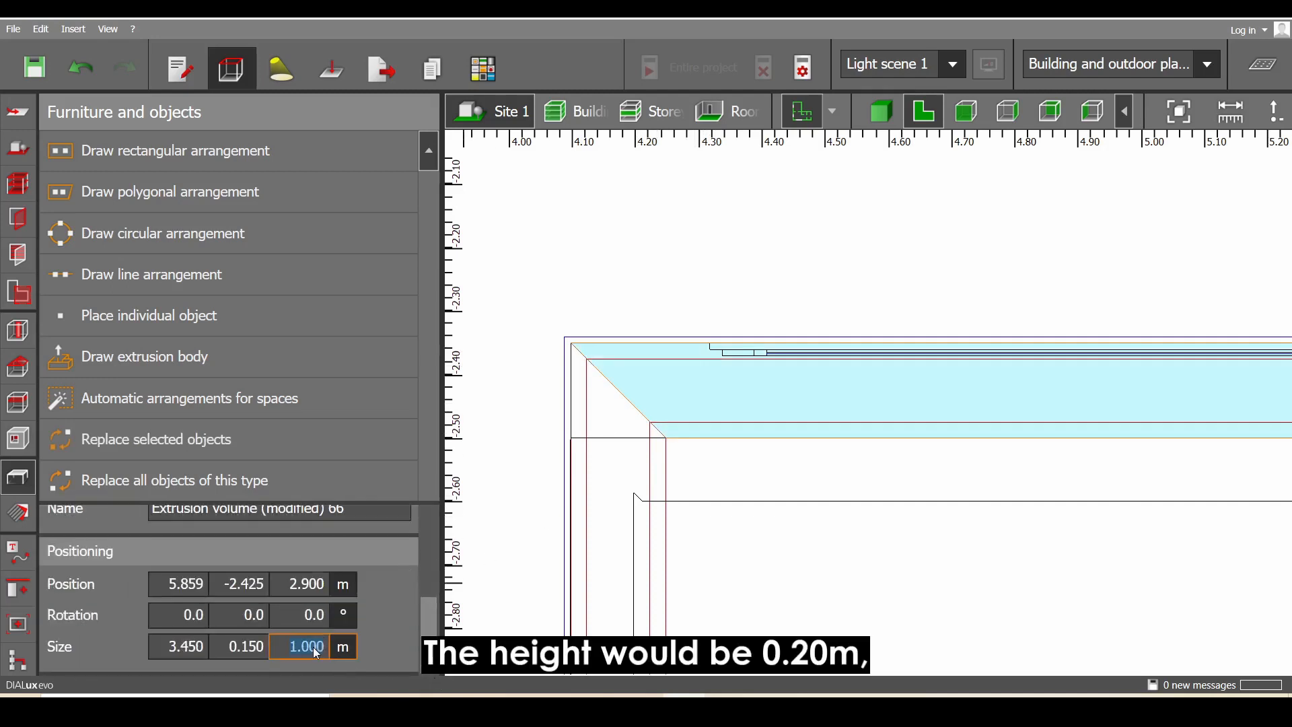
pyautogui.write('.2')
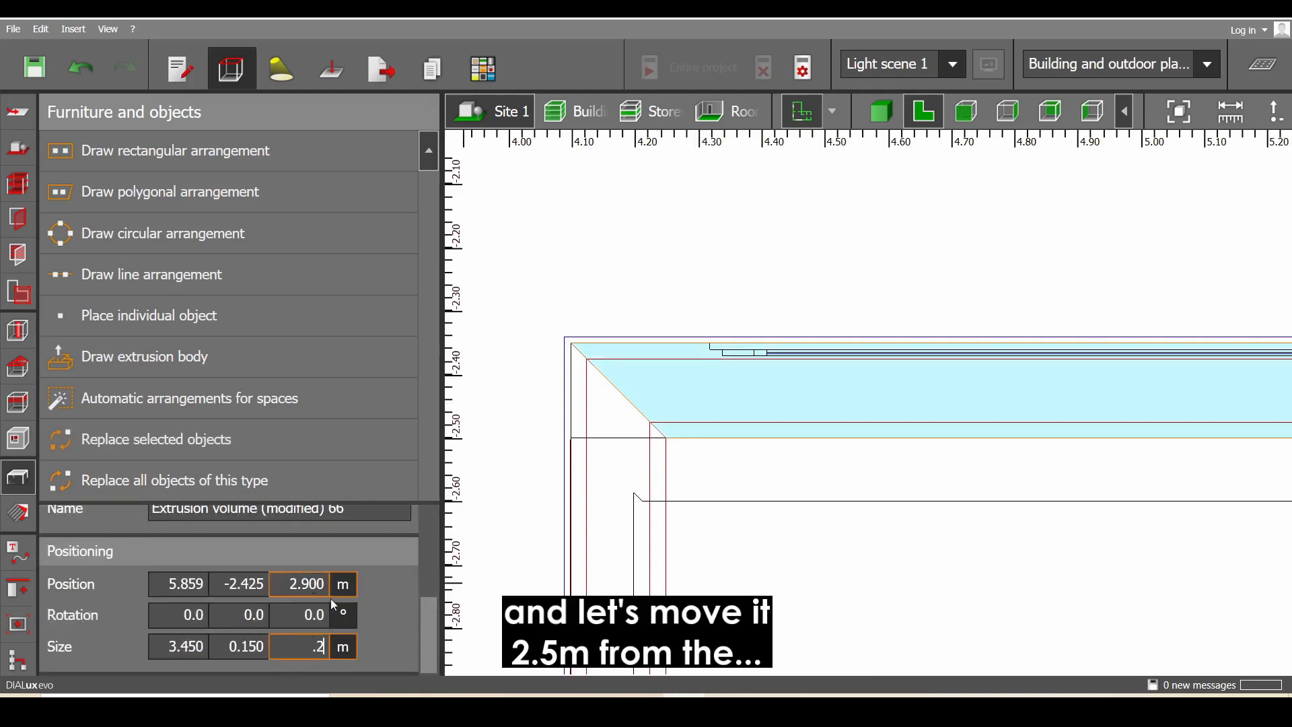
pyautogui.write('2')
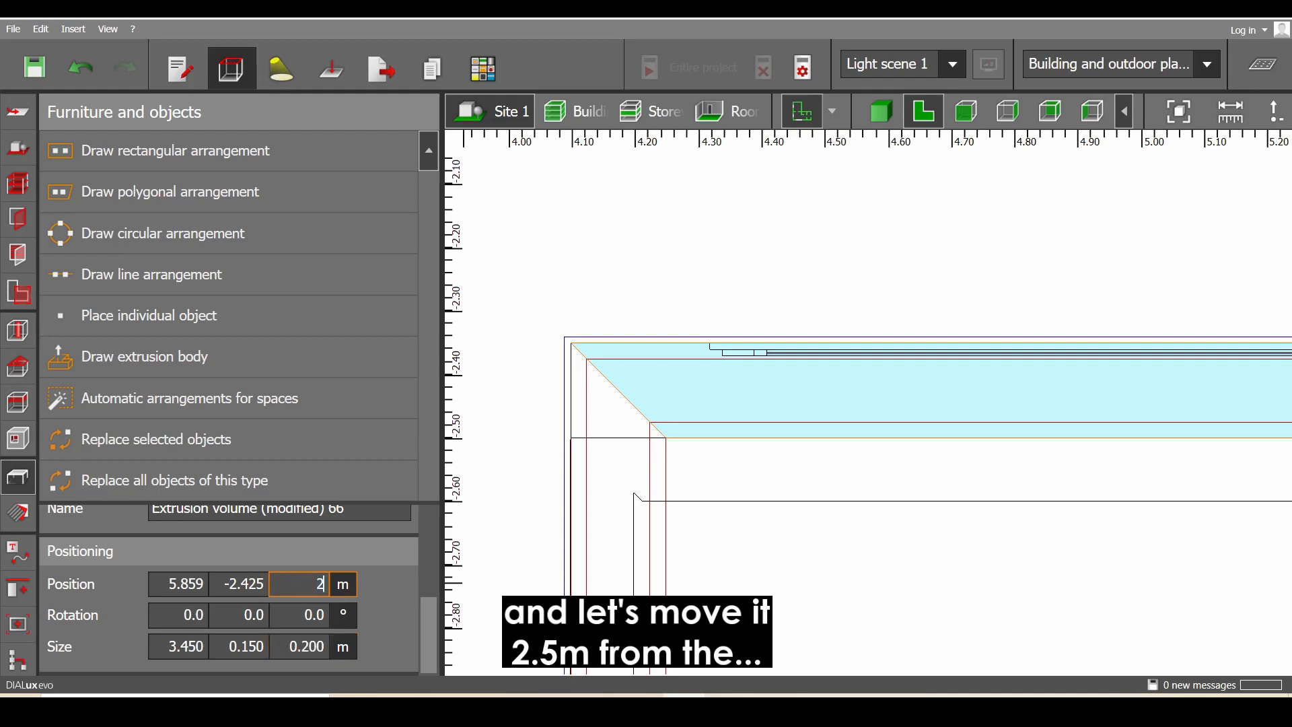
pyautogui.write('.500')
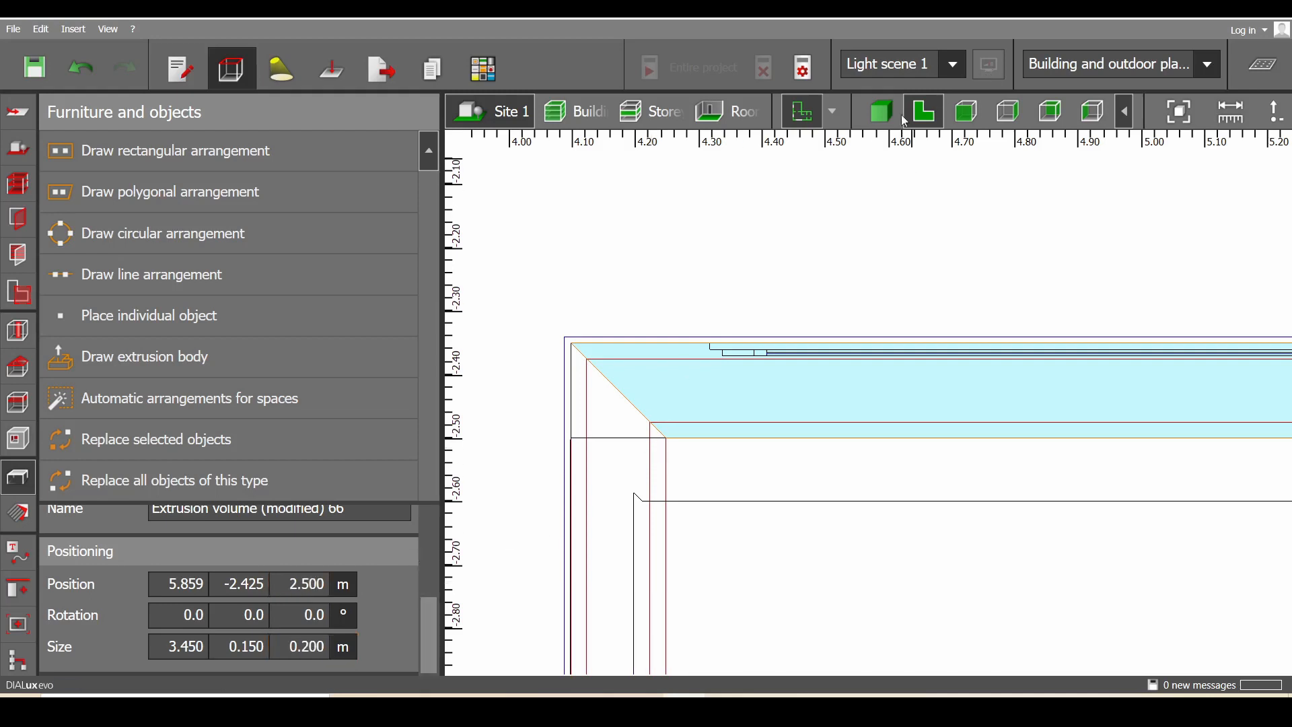
pyautogui.click(900, 118)
pyautogui.moveTo(879, 298); pyautogui.dragTo(783, 305)
pyautogui.click(754, 375)
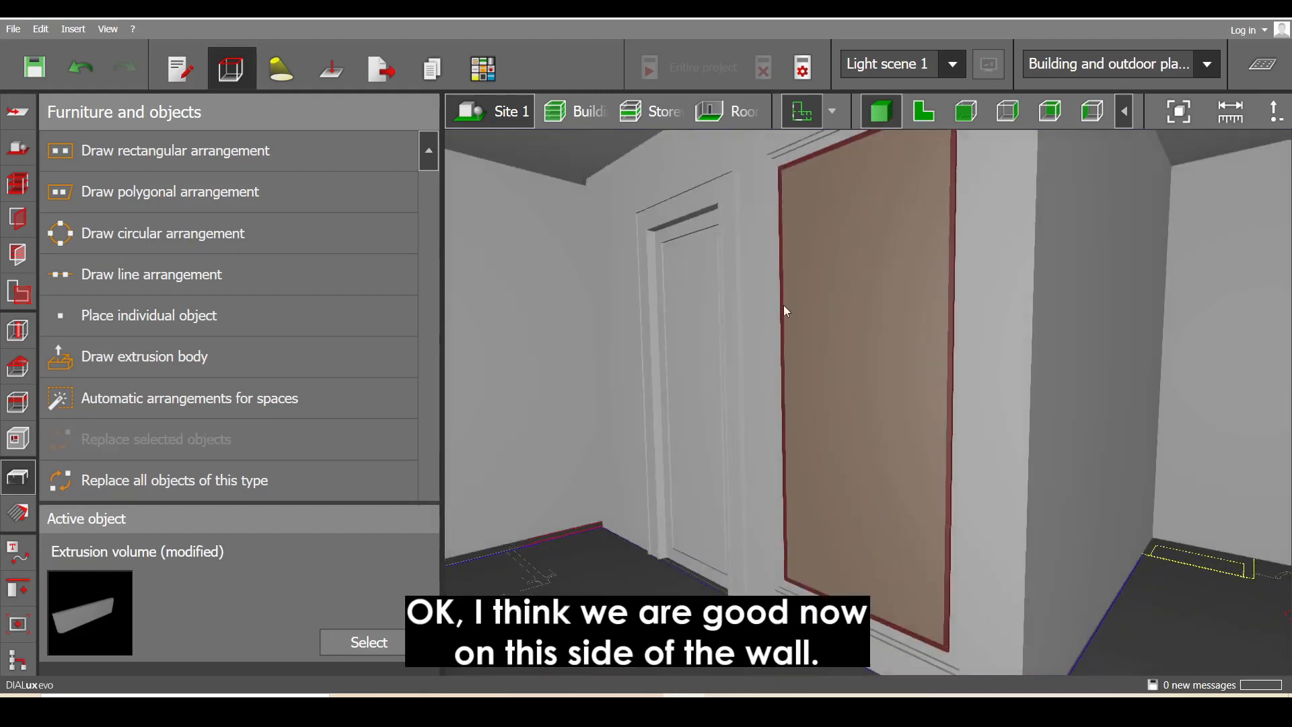
pyautogui.scroll(-1, 778, 321)
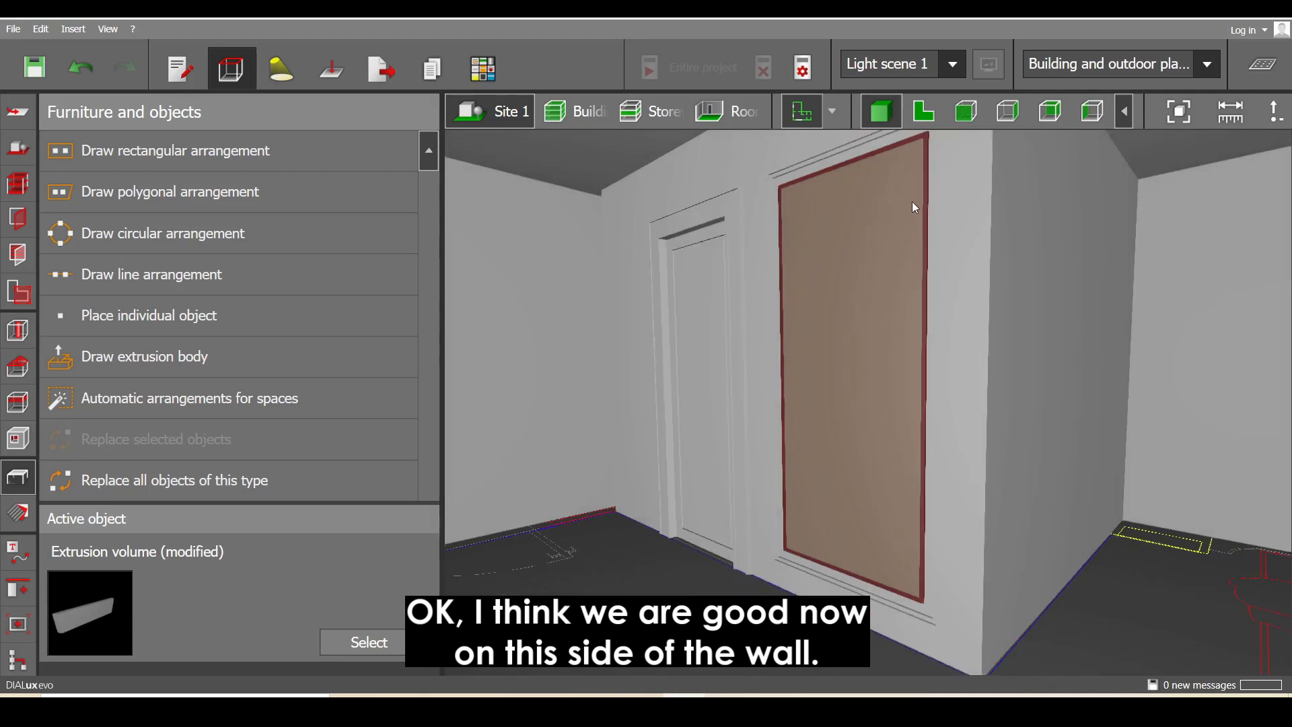
# In plan view, trace a new extrusion body about 0.17 m wide and 2.50 m long over the wall with the entrance door
pyautogui.click(923, 111)
pyautogui.moveTo(1018, 350); pyautogui.dragTo(968, 349)
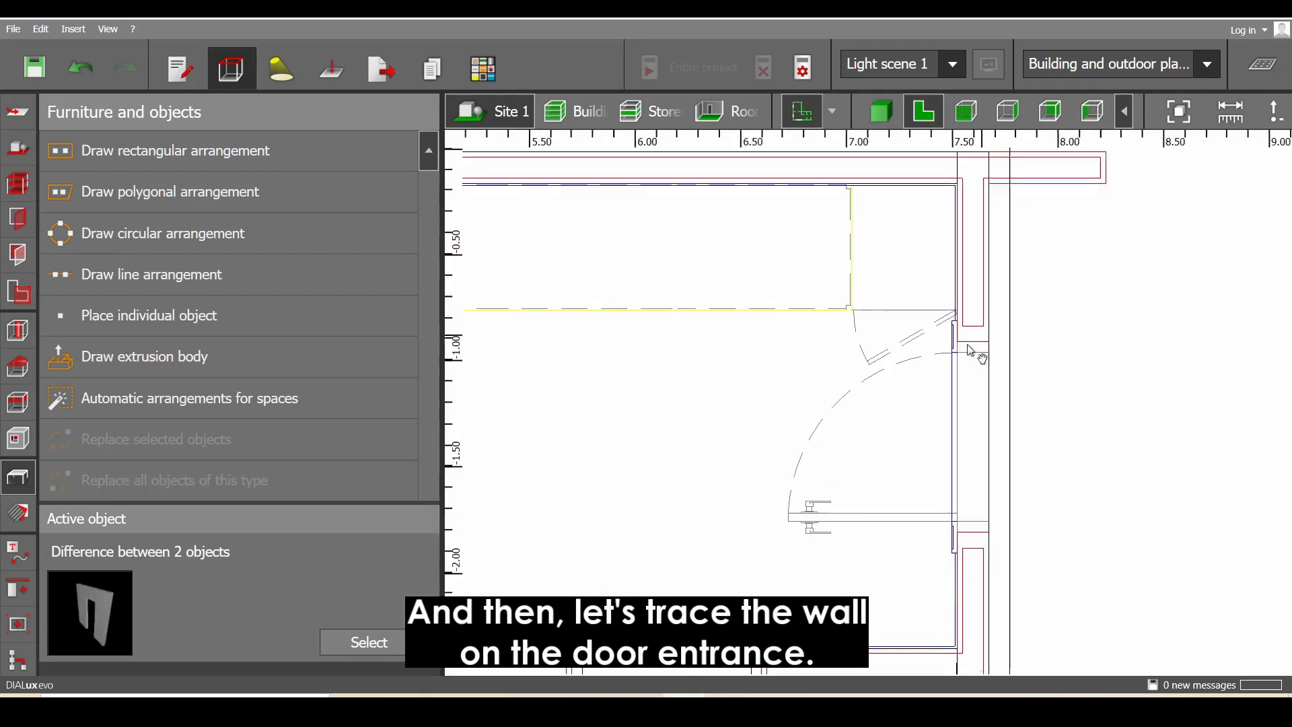
pyautogui.scroll(-1, 949, 346)
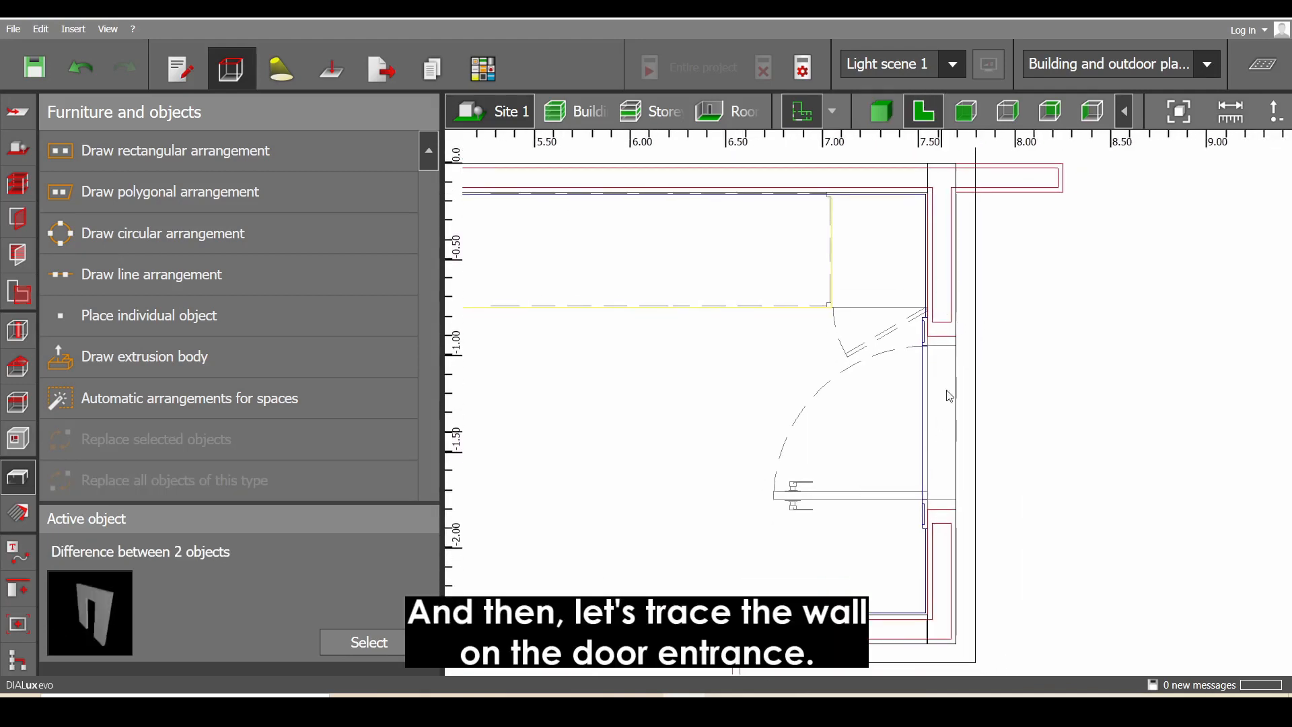
pyautogui.click(284, 357)
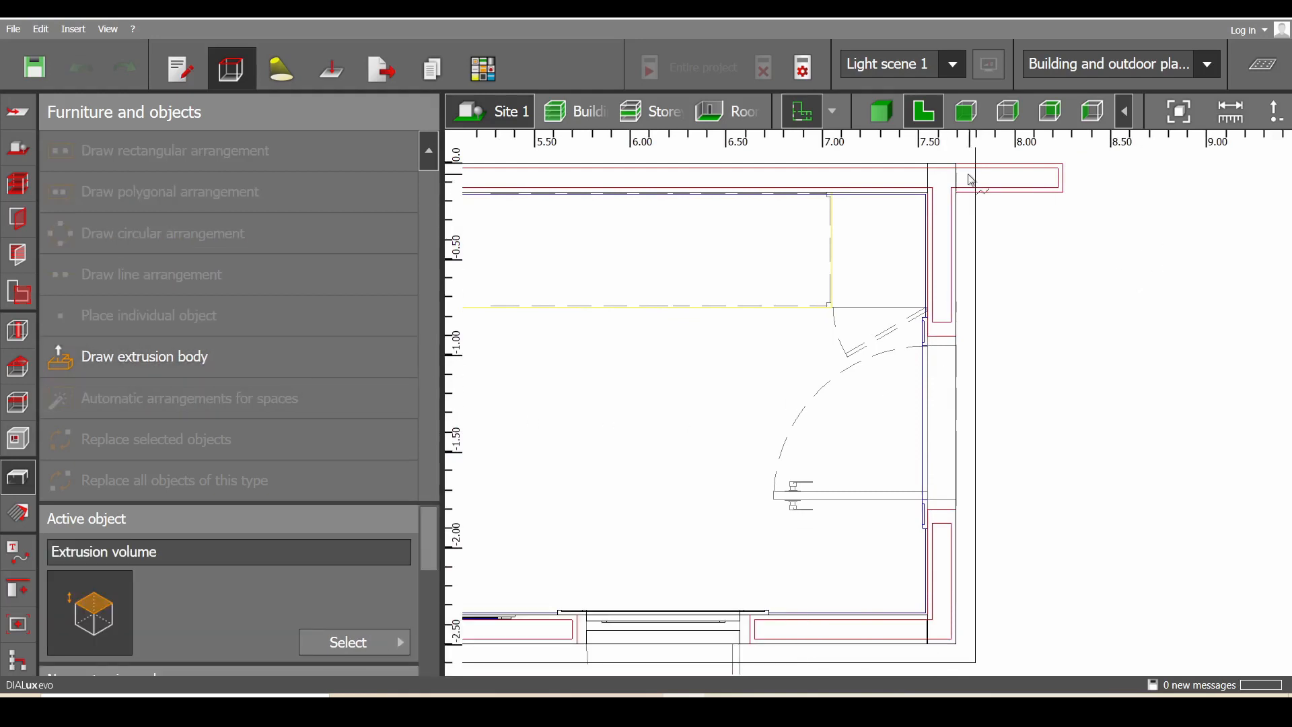
pyautogui.click(932, 162)
pyautogui.click(958, 164)
pyautogui.click(958, 644)
pyautogui.click(925, 645)
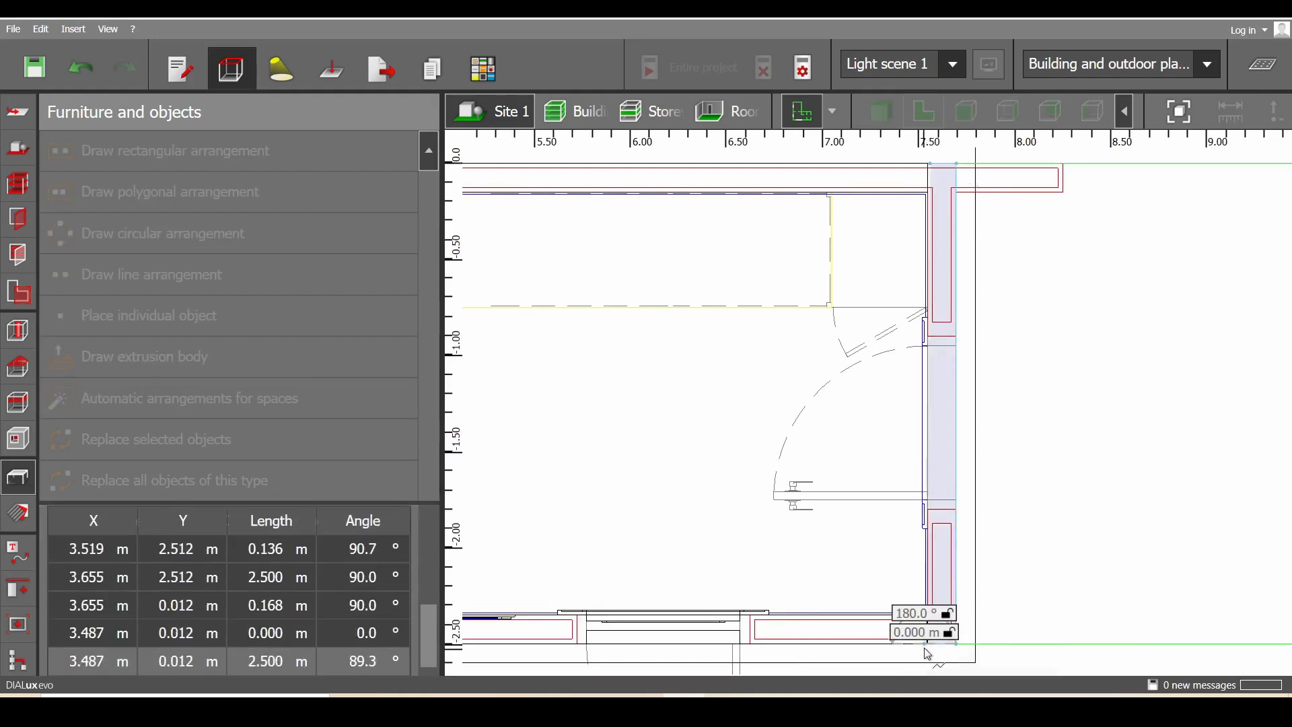
pyautogui.rightClick(925, 646)
pyautogui.click(957, 655)
# Edit the new extrusion's polygon, aligning both room-side corners at X 7.547 to form a 0.150 by 2.500 m rectangle
pyautogui.scroll(5, 965, 202)
pyautogui.rightClick(917, 280)
pyautogui.click(971, 347)
pyautogui.scroll(3, 898, 286)
pyautogui.moveTo(876, 286); pyautogui.dragTo(895, 284)
pyautogui.scroll(-3, 905, 323)
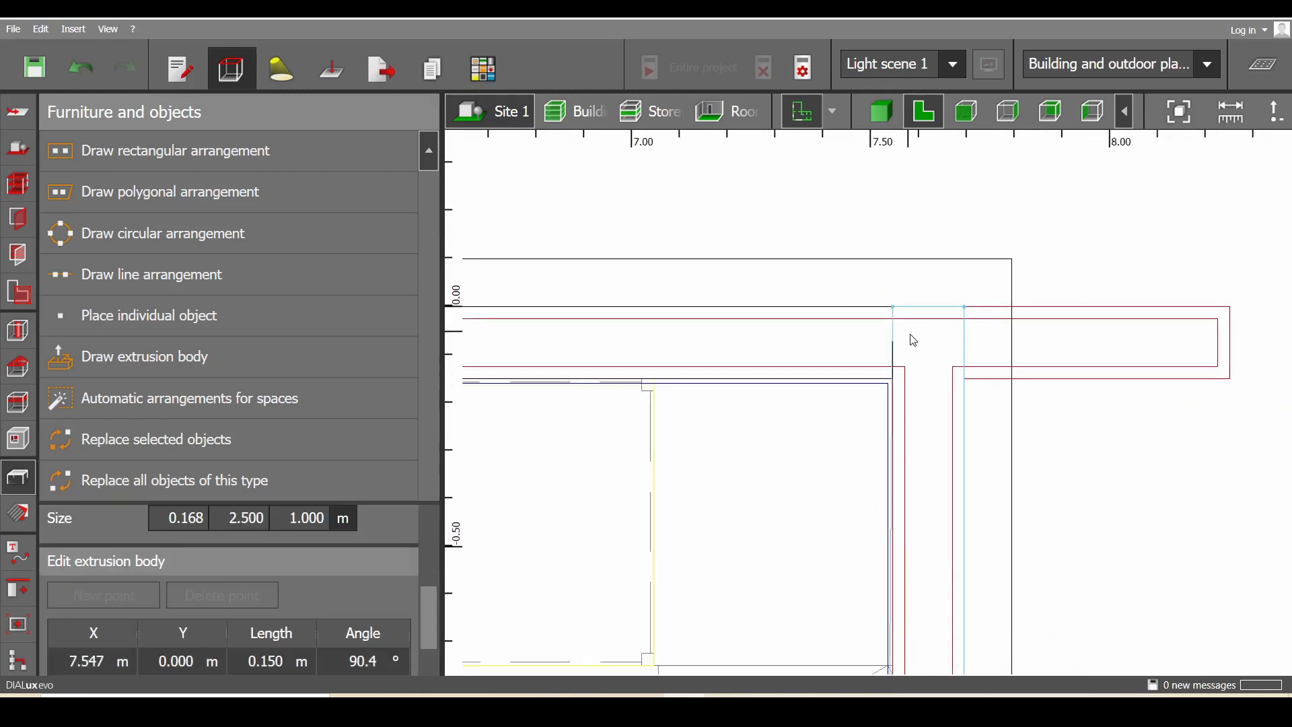
pyautogui.scroll(-5, 910, 338)
pyautogui.scroll(5, 939, 444)
pyautogui.scroll(6, 940, 448)
pyautogui.moveTo(940, 572); pyautogui.dragTo(919, 377, button='middle')
pyautogui.moveTo(874, 520); pyautogui.dragTo(891, 520)
pyautogui.scroll(-6, 941, 397)
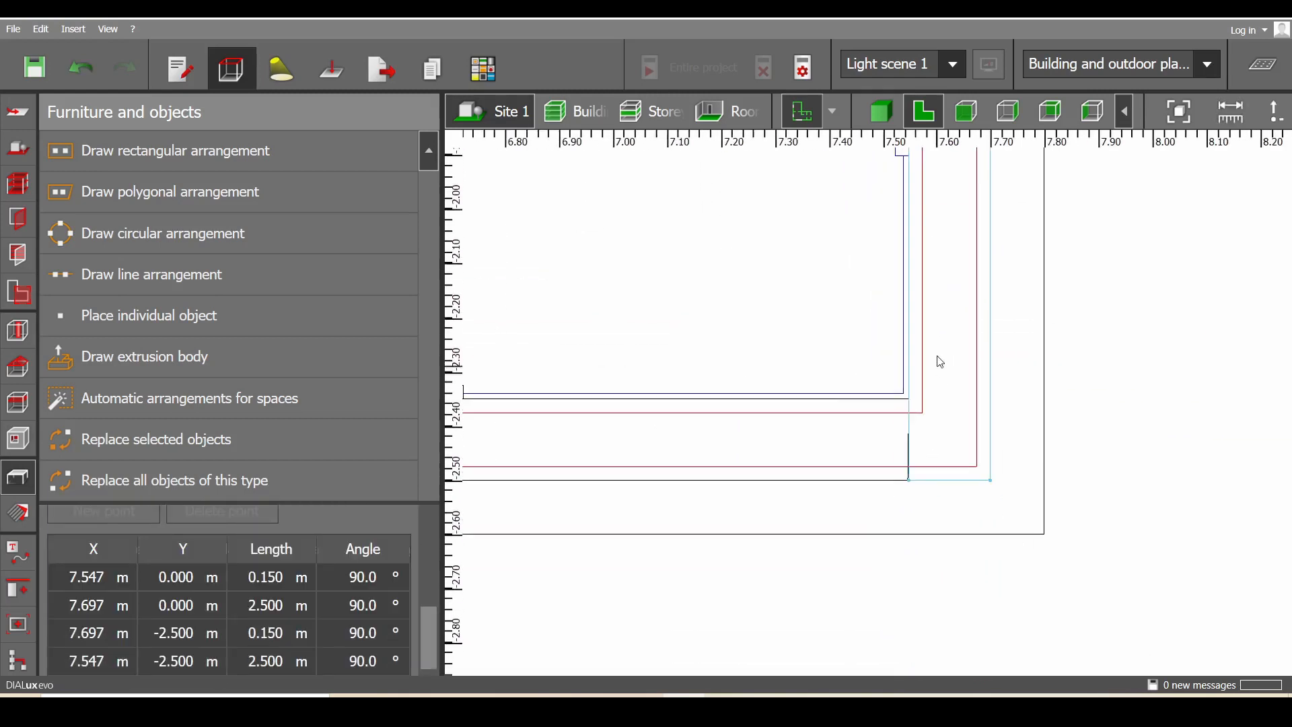
# Set the new wall extrusion's height to 2.700 m and its Z position to 0.000 m
pyautogui.moveTo(937, 361); pyautogui.dragTo(936, 464, button='middle')
pyautogui.moveTo(434, 616); pyautogui.dragTo(433, 571)
pyautogui.click(312, 619)
pyautogui.doubleClick(312, 618)
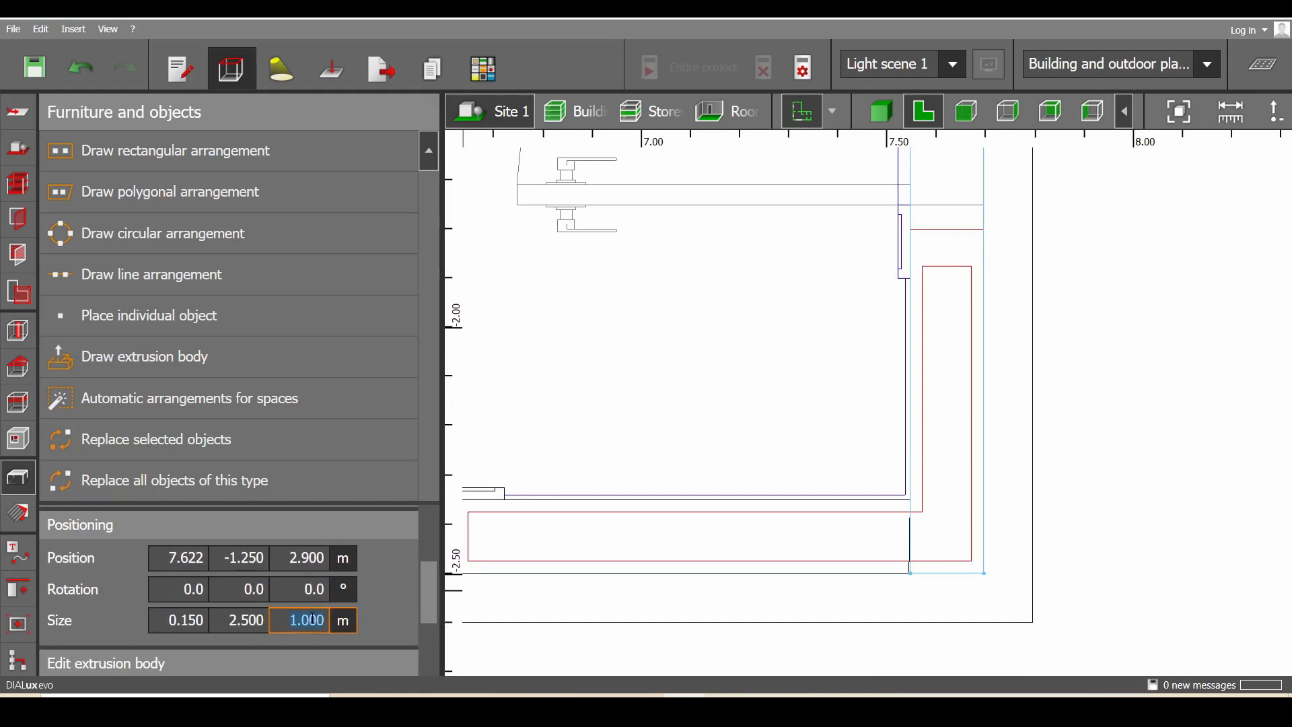
pyautogui.doubleClick(325, 559)
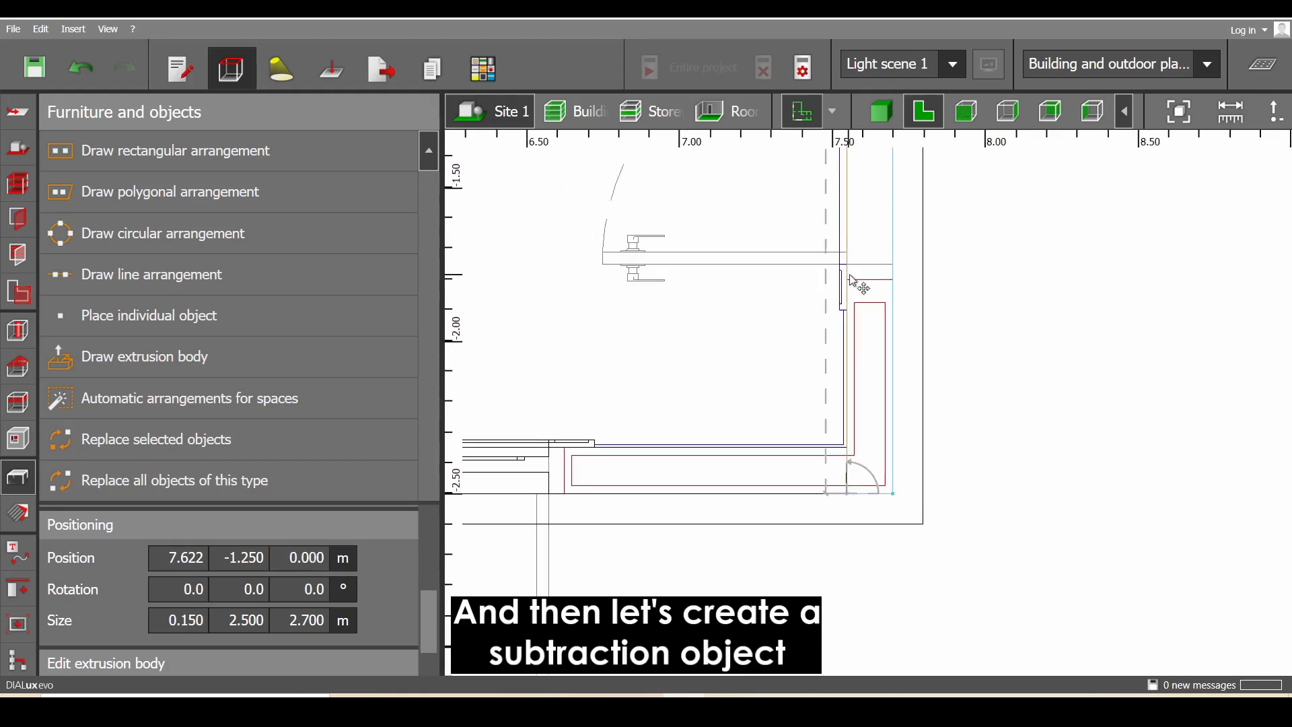
# Draw an extrusion body across the entrance door opening, 0.420 m wide and about 0.87 m long on its room side
pyautogui.scroll(3, 788, 439)
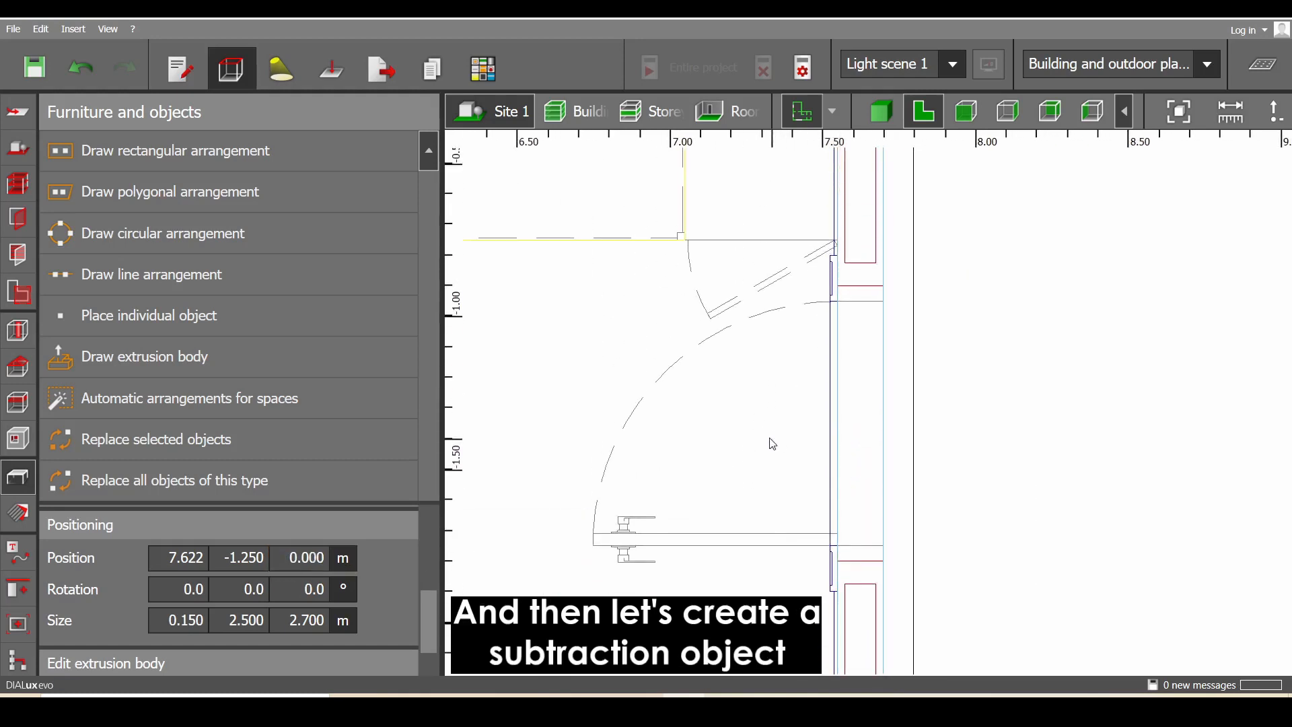
pyautogui.click(253, 357)
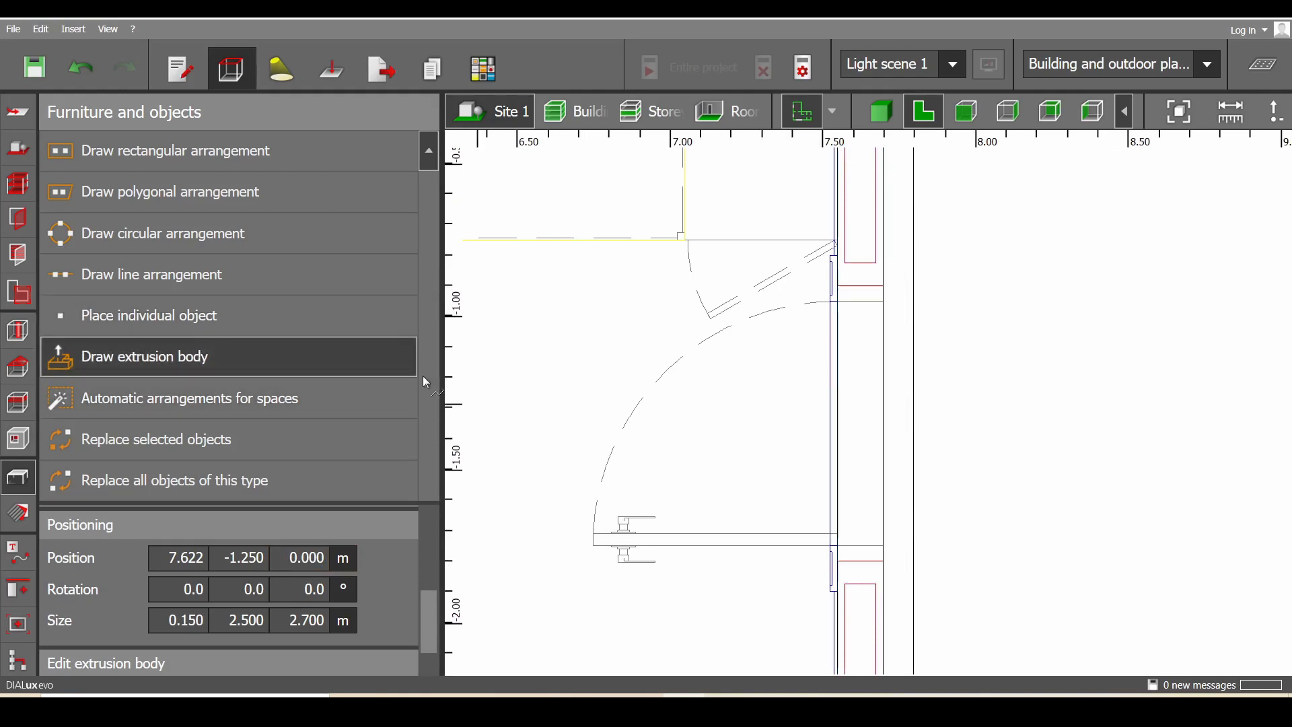
pyautogui.click(883, 302)
pyautogui.click(755, 302)
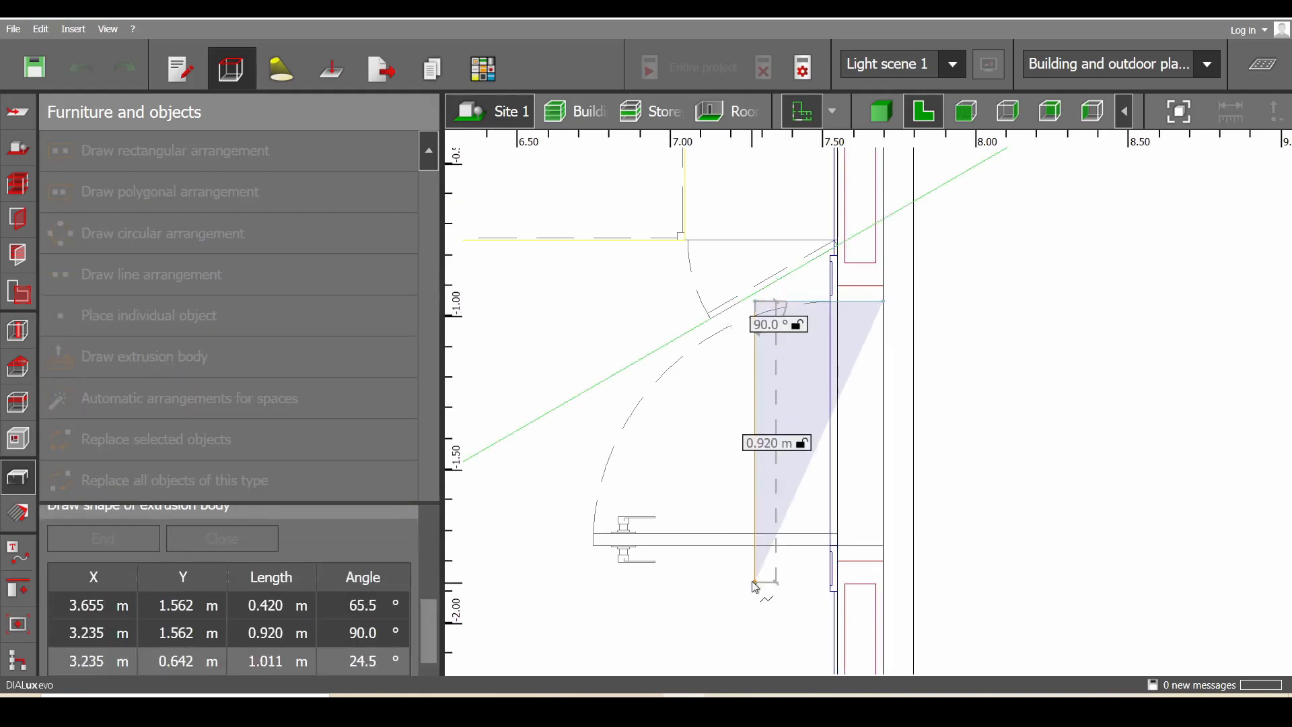
pyautogui.click(754, 568)
pyautogui.doubleClick(883, 546)
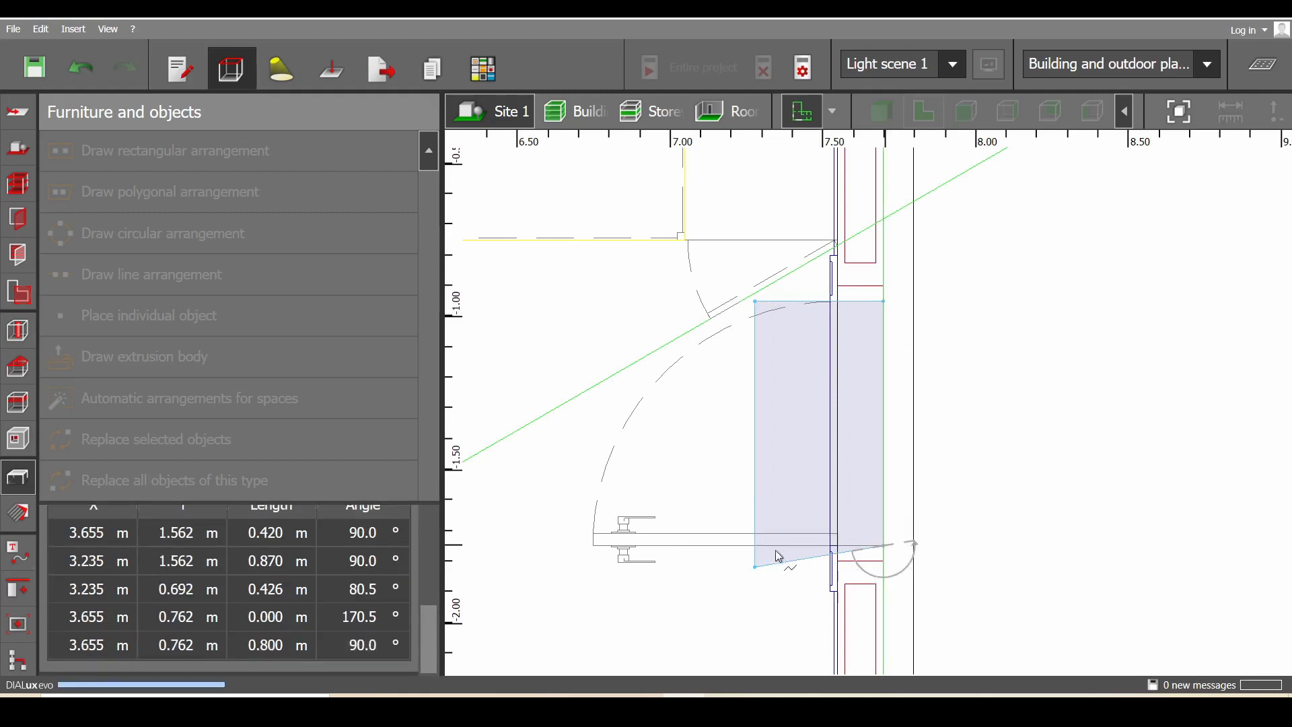
# Edit the opening extrusion's polygon, moving its room-side corner to Y -1.750 to form a 0.420 by 0.800 m rectangle
pyautogui.rightClick(773, 554)
pyautogui.click(826, 333)
pyautogui.moveTo(784, 484); pyautogui.dragTo(799, 369, button='middle')
pyautogui.scroll(5, 782, 458)
pyautogui.moveTo(741, 438); pyautogui.dragTo(742, 381)
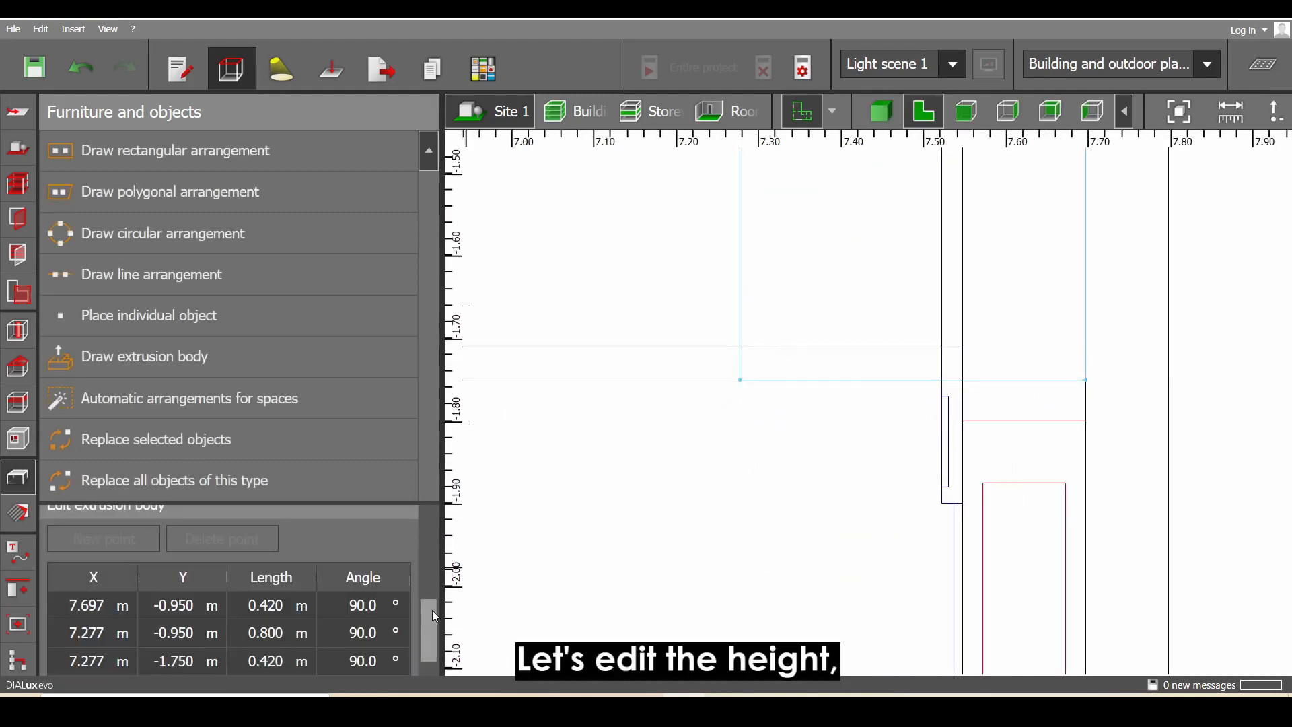
# Measure the door's height in the wall elevation, from the inner edge of the frame down to the floor line
pyautogui.moveTo(434, 615); pyautogui.dragTo(423, 578)
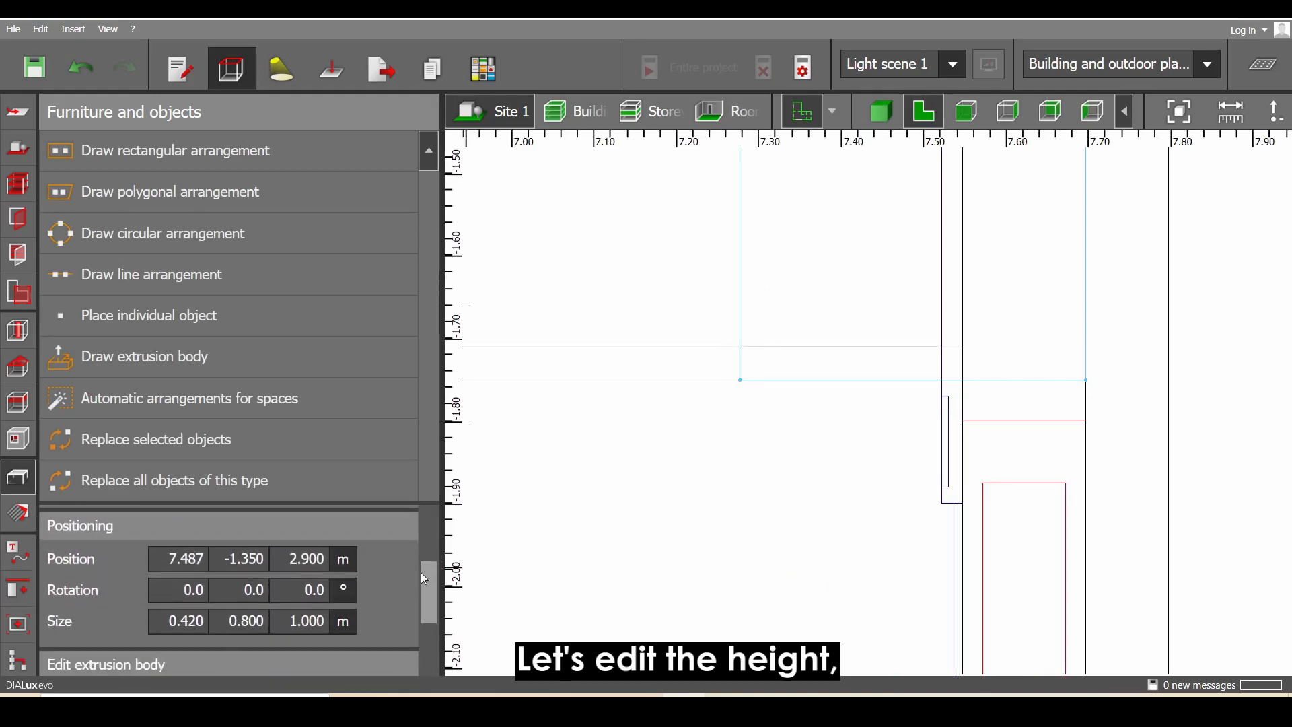
pyautogui.scroll(-15, 854, 244)
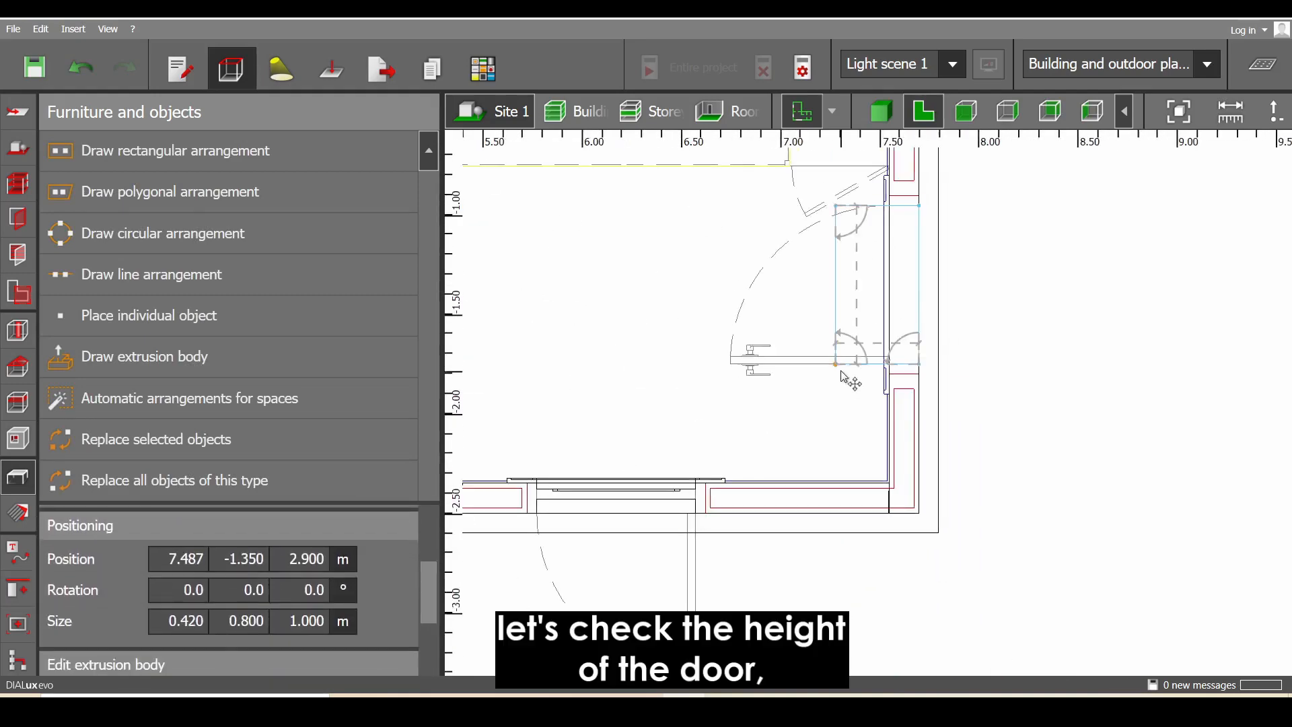
pyautogui.scroll(8, 853, 244)
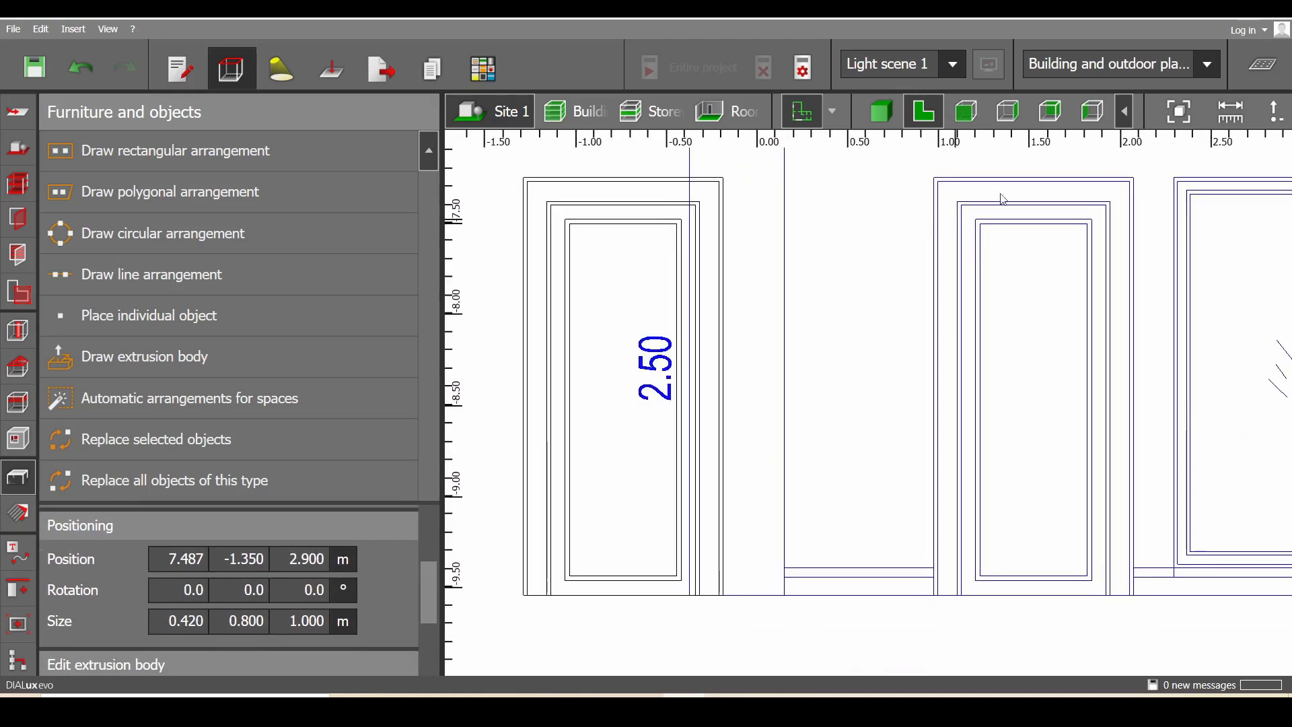
pyautogui.scroll(7, 1103, 209)
pyautogui.click(1003, 210)
pyautogui.scroll(-6, 895, 327)
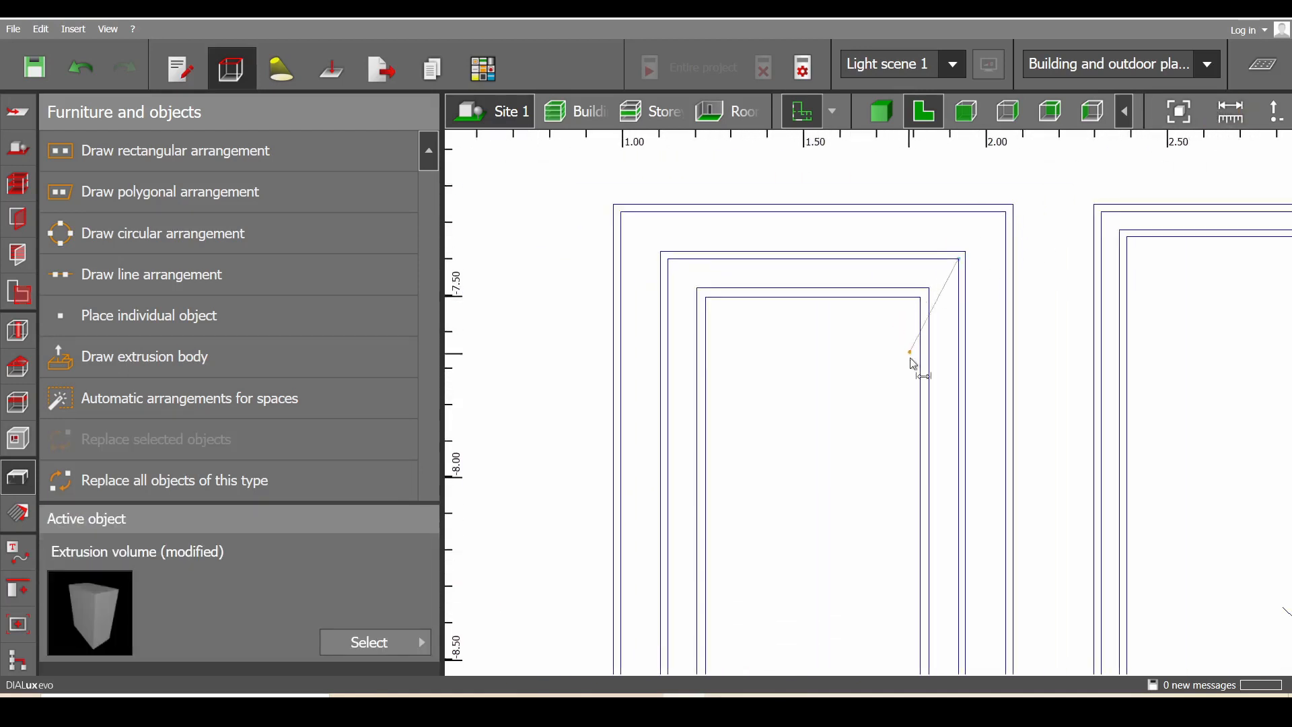
pyautogui.scroll(3, 925, 601)
pyautogui.scroll(2, 909, 609)
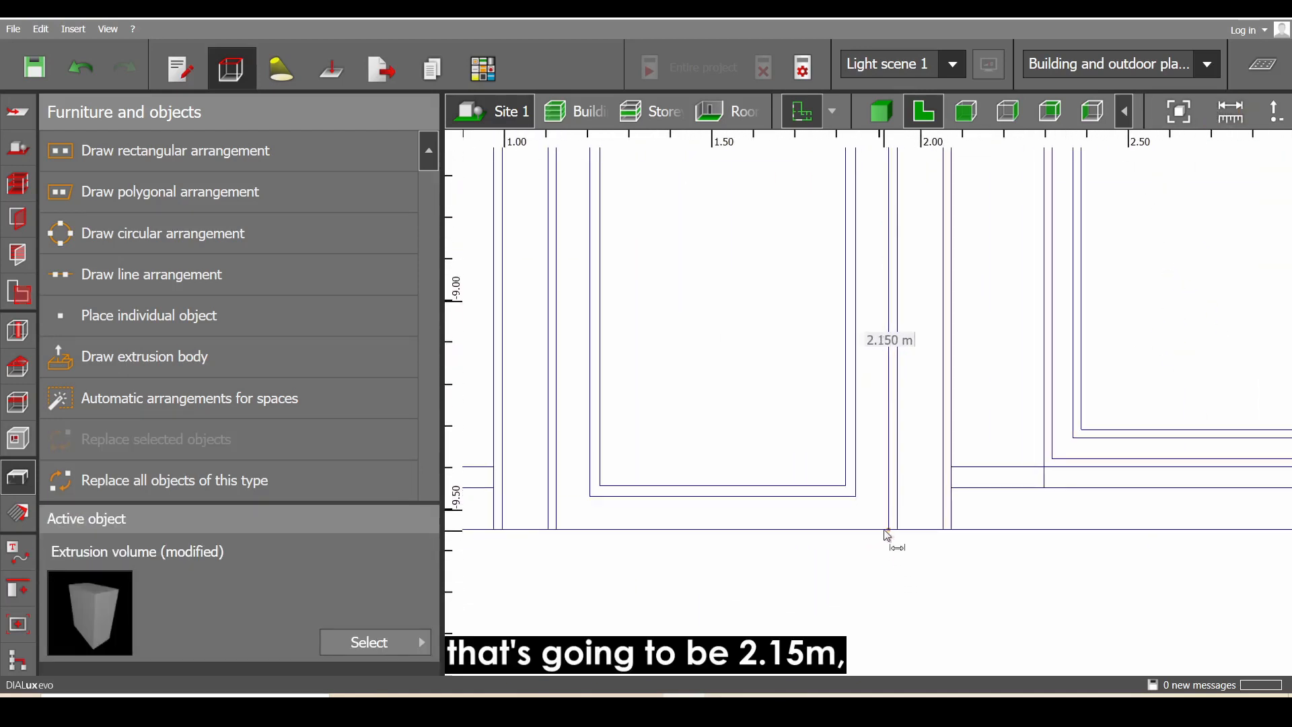
pyautogui.click(884, 530)
pyautogui.scroll(-8, 885, 530)
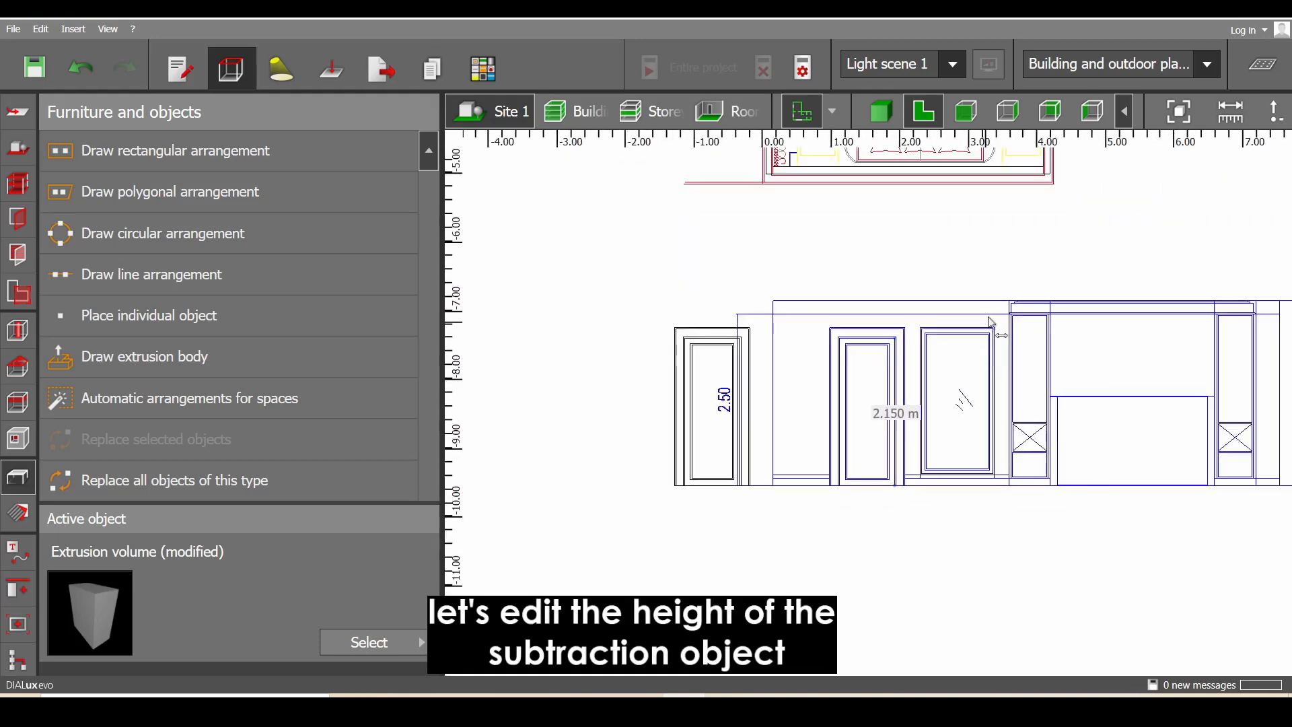
# Set the door-opening extrusion's height to 2.150 m and its Z position to 0.000 m
pyautogui.moveTo(979, 330); pyautogui.dragTo(853, 500, button='middle')
pyautogui.moveTo(1084, 235); pyautogui.dragTo(949, 358, button='middle')
pyautogui.scroll(7, 951, 364)
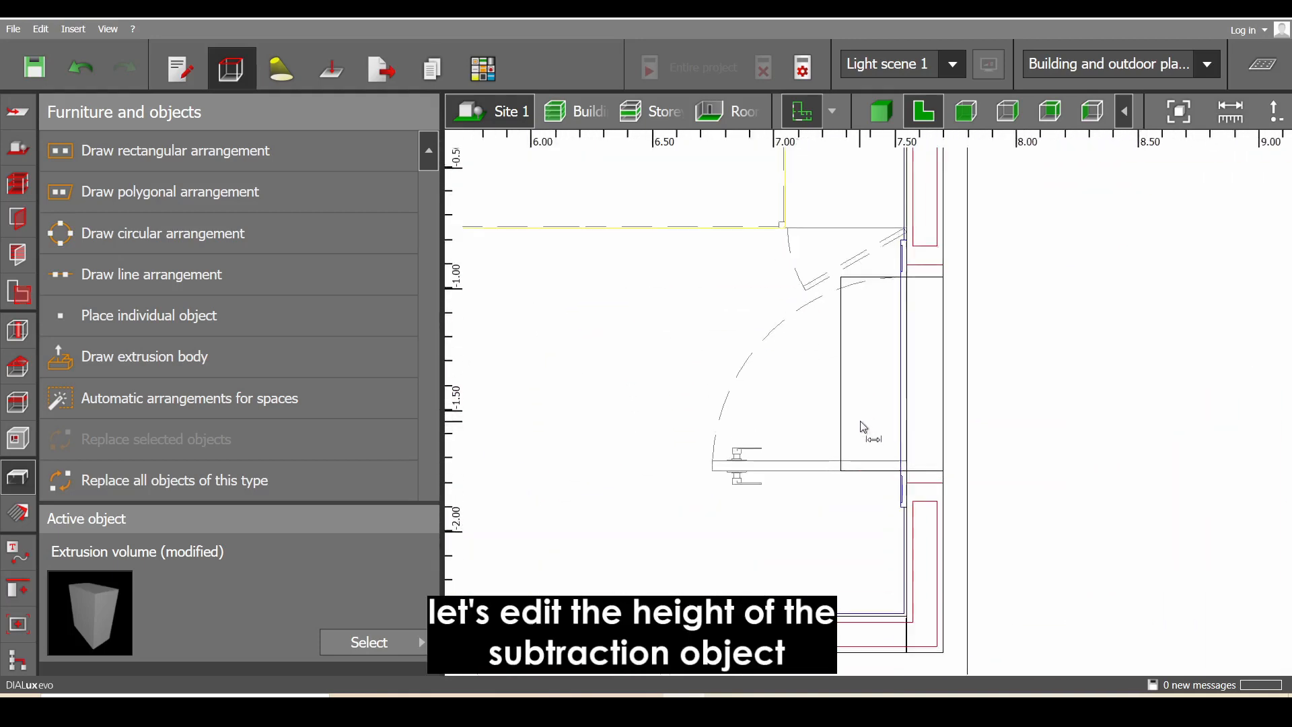
pyautogui.press('Escape')
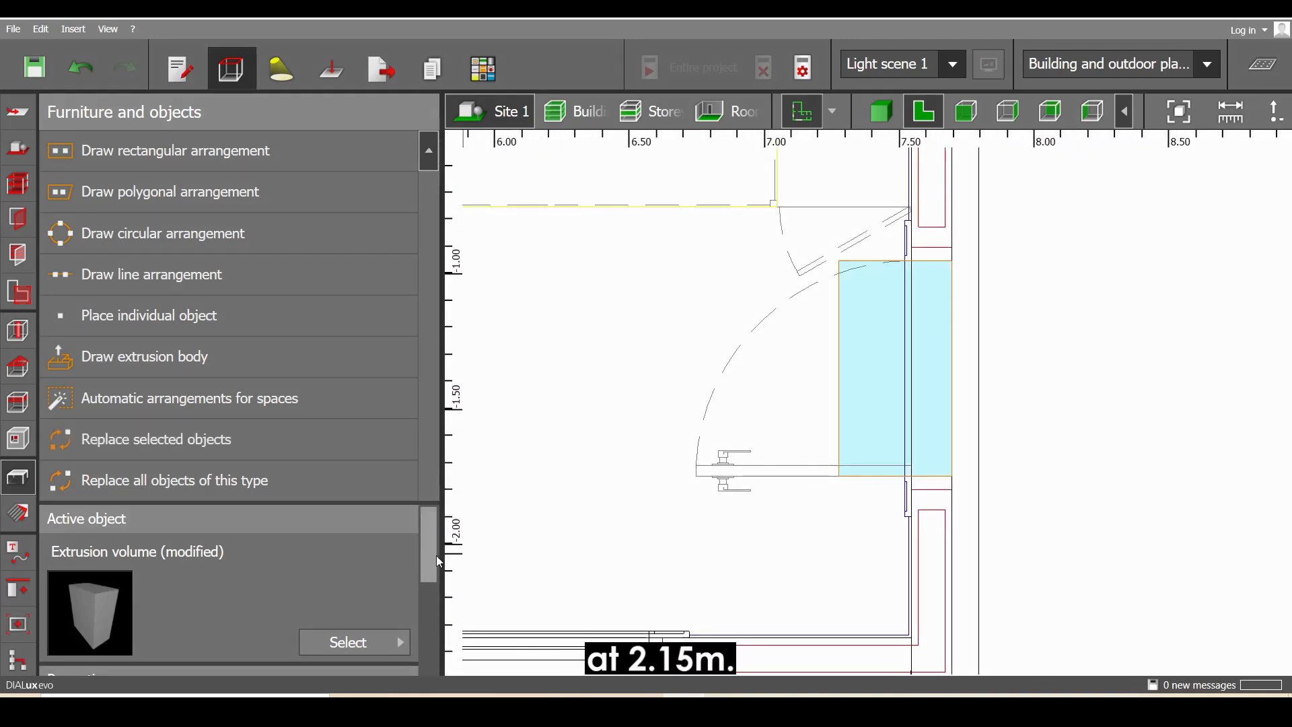
pyautogui.scroll(-3, 437, 561)
pyautogui.click(311, 647)
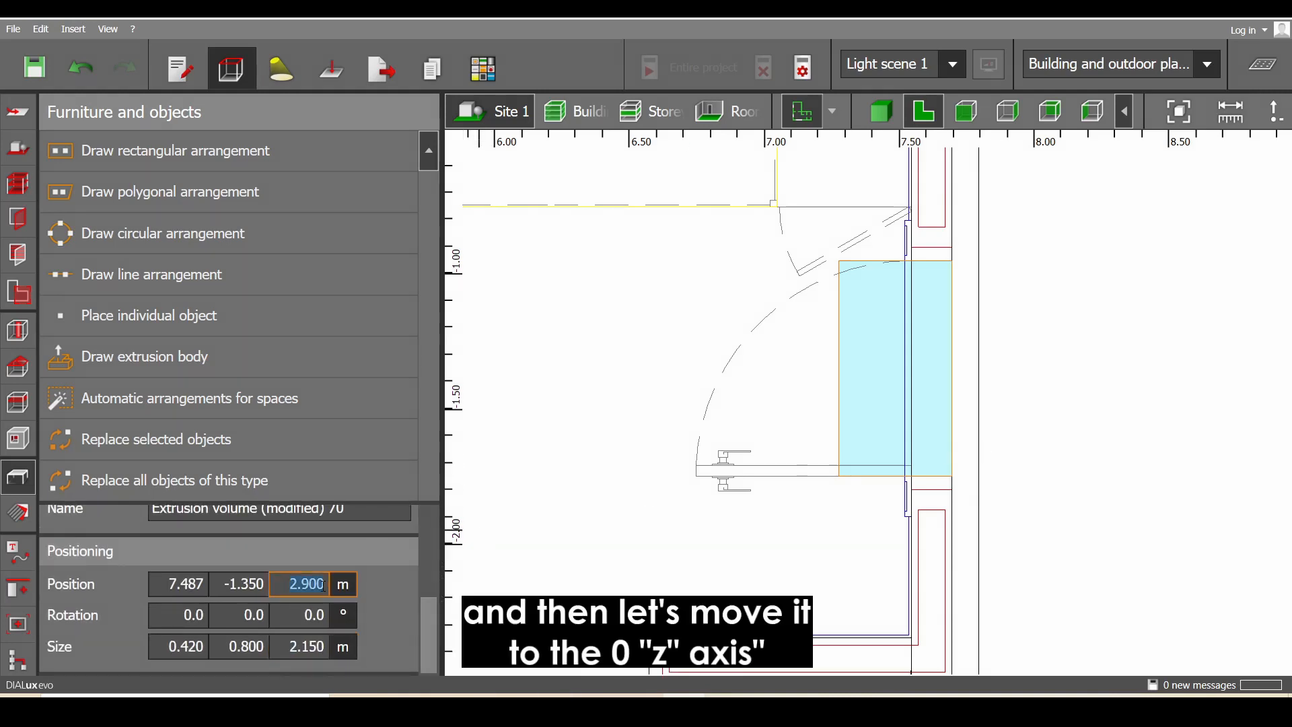
pyautogui.press('Return')
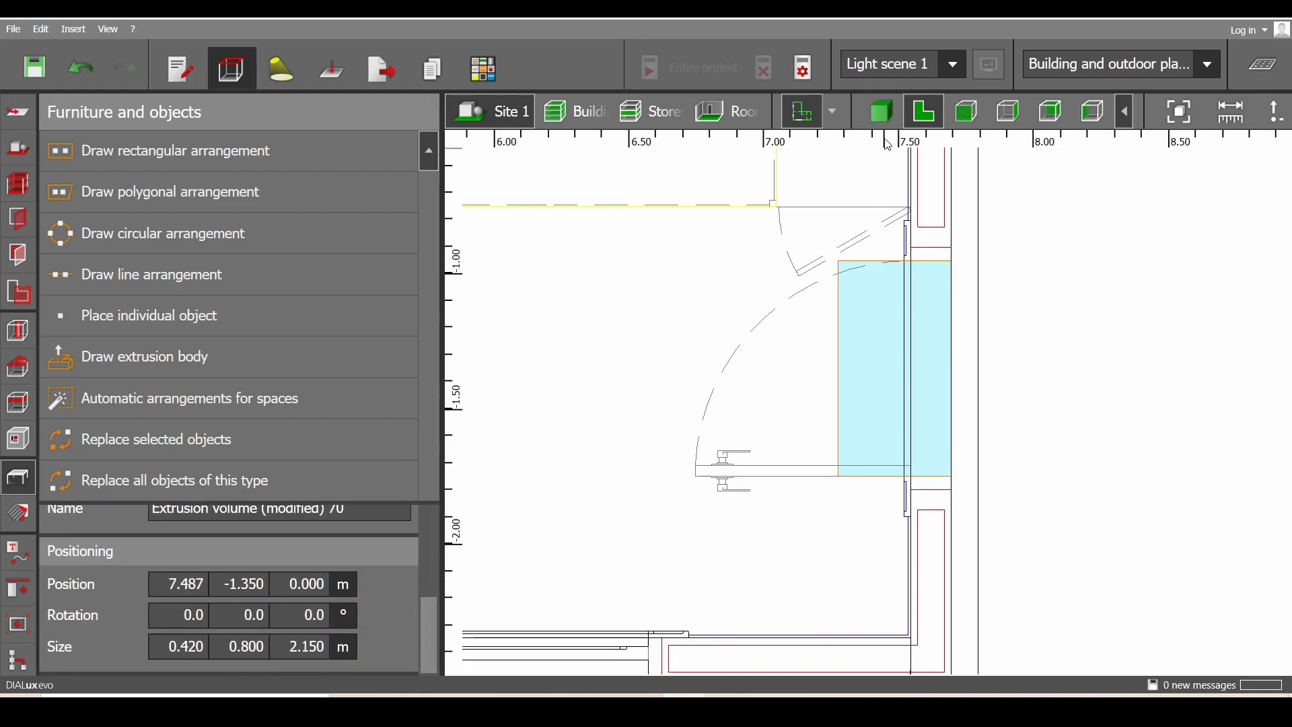
# In the 3D view, subtract the door-opening extrusion from the wall extrusion to cut the doorway
pyautogui.click(883, 115)
pyautogui.moveTo(894, 316); pyautogui.dragTo(931, 280, button='middle')
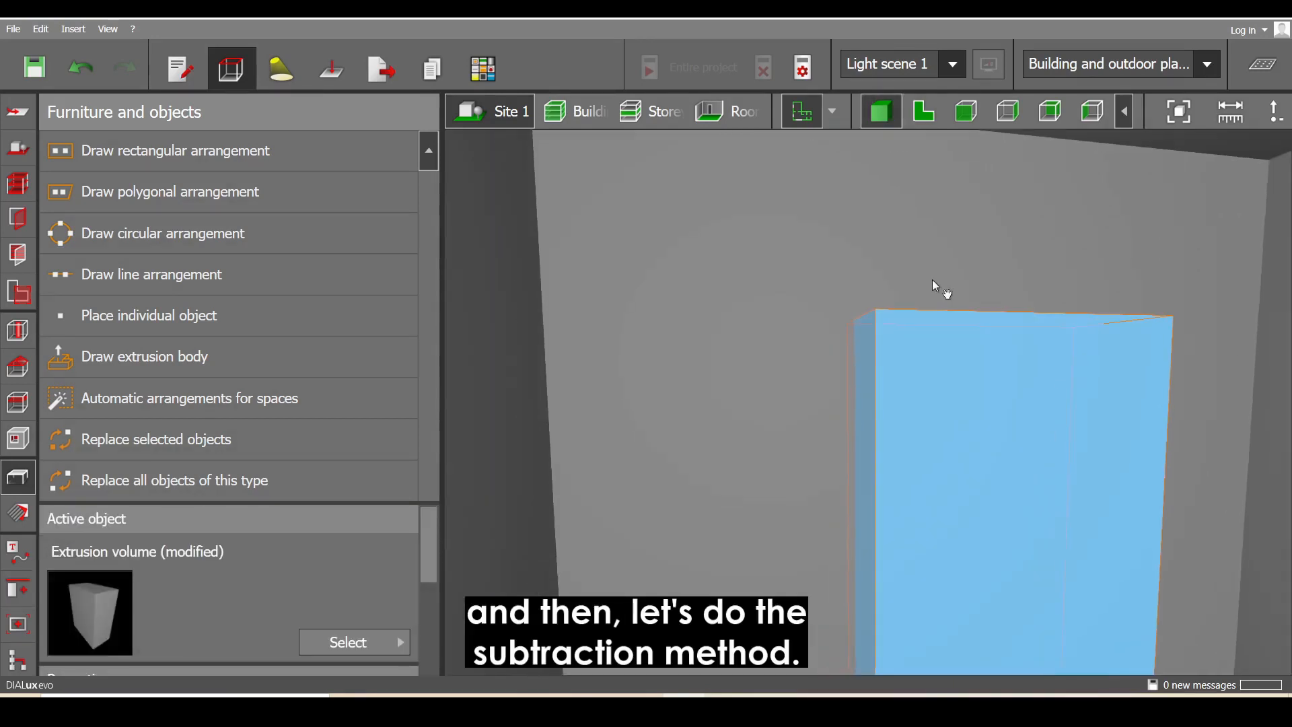
pyautogui.click(833, 263)
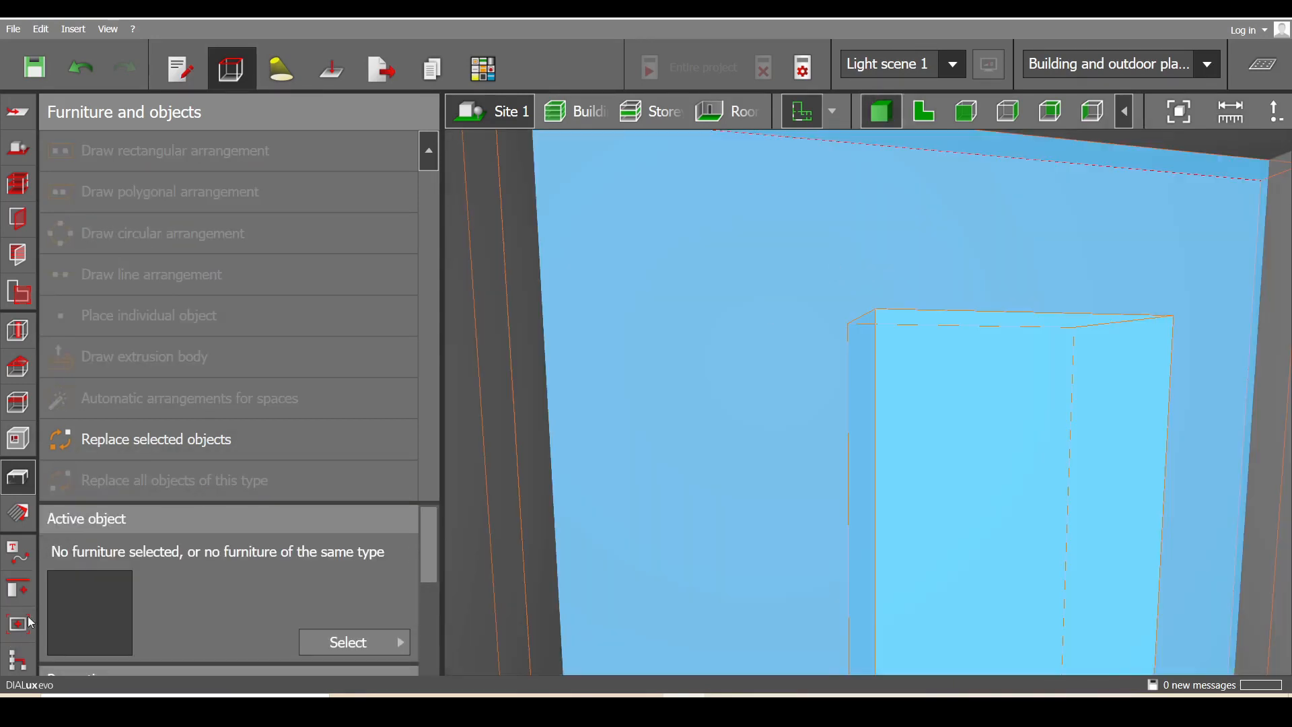
pyautogui.click(23, 594)
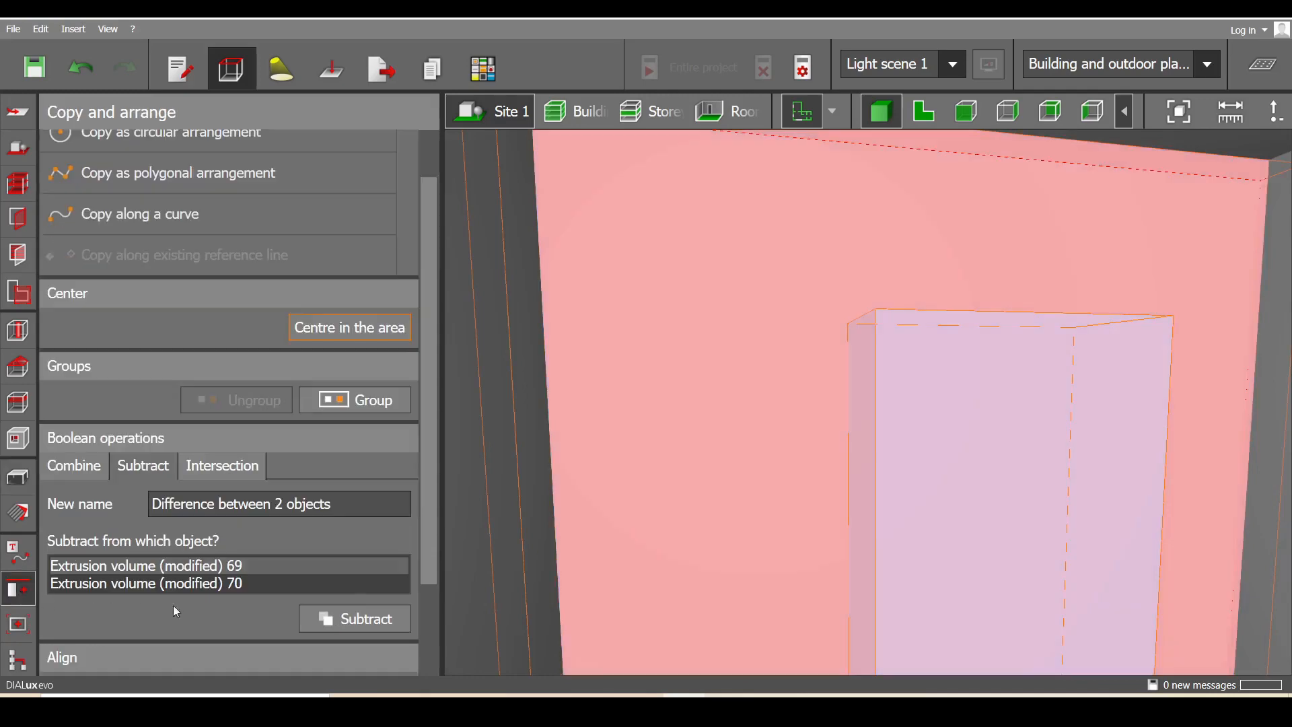
pyautogui.click(332, 615)
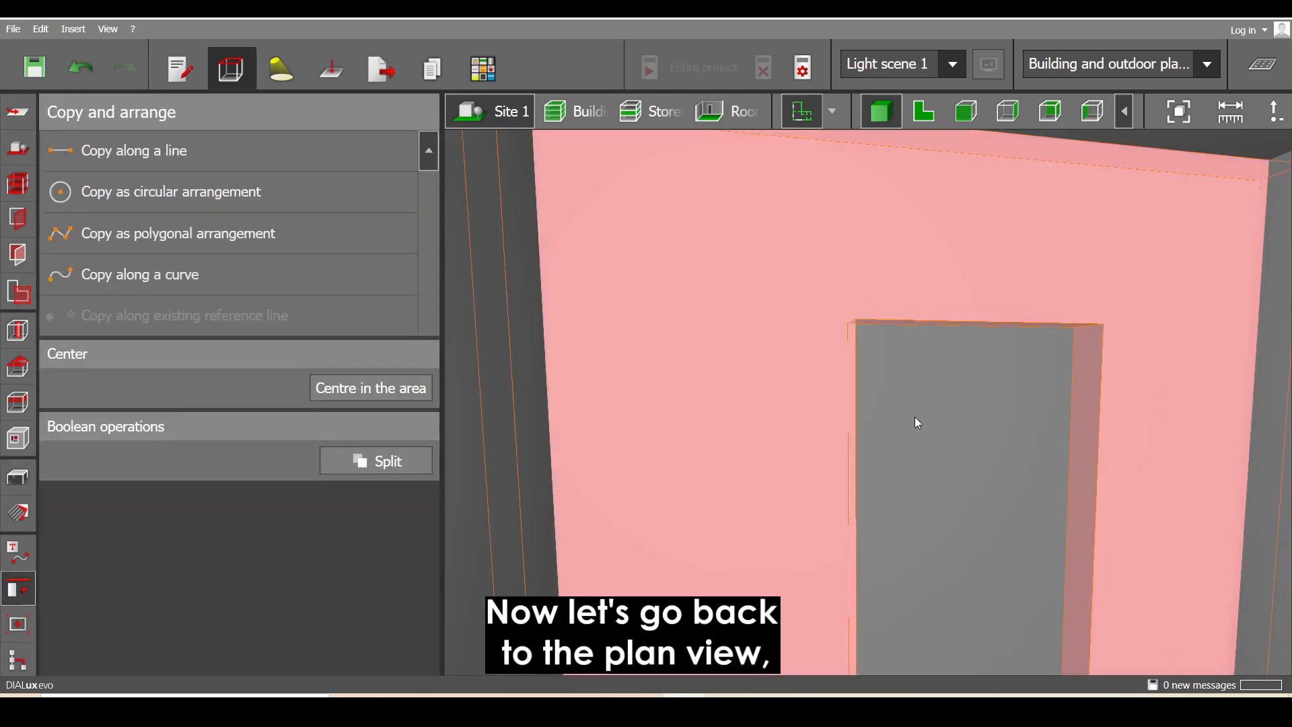
# In plan view, combine the duplicated door and its frame into one object
pyautogui.click(921, 113)
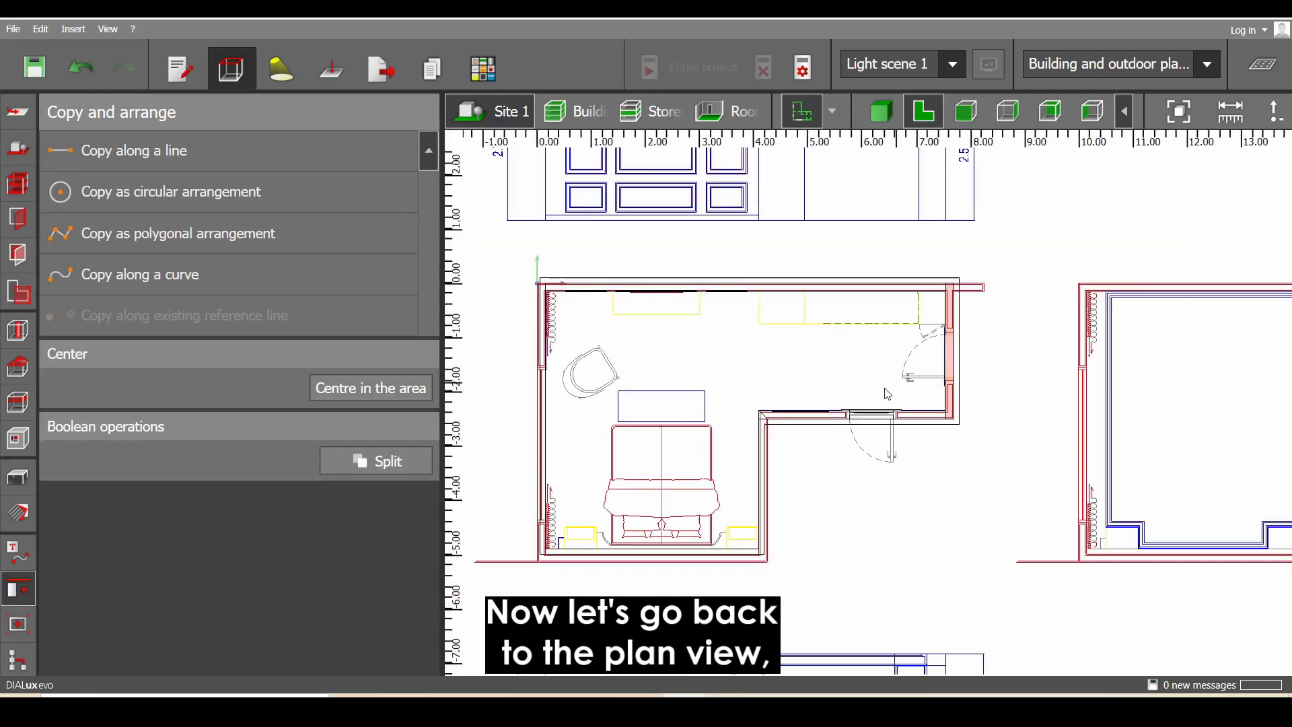
pyautogui.scroll(5, 874, 328)
pyautogui.moveTo(819, 339); pyautogui.dragTo(947, 284, button='middle')
pyautogui.scroll(4, 942, 280)
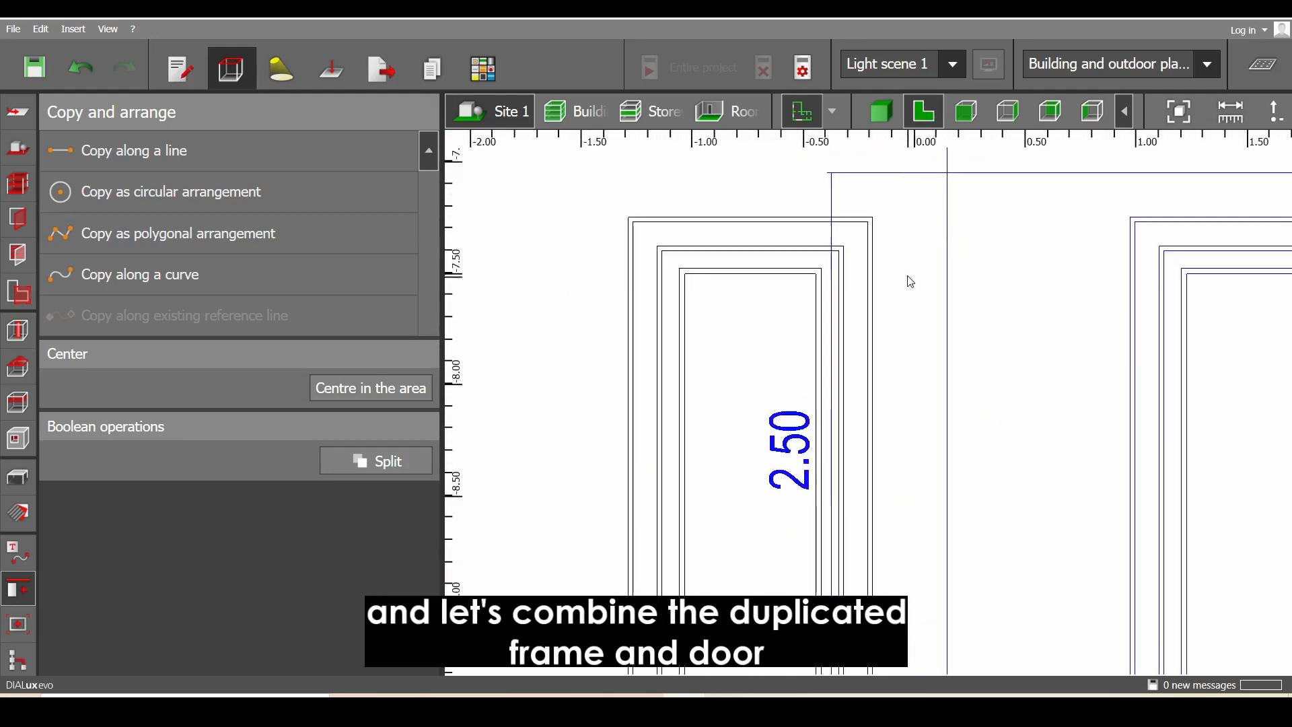
pyautogui.click(834, 332)
pyautogui.keyDown('ctrl'); pyautogui.click(806, 333); pyautogui.keyUp('ctrl')
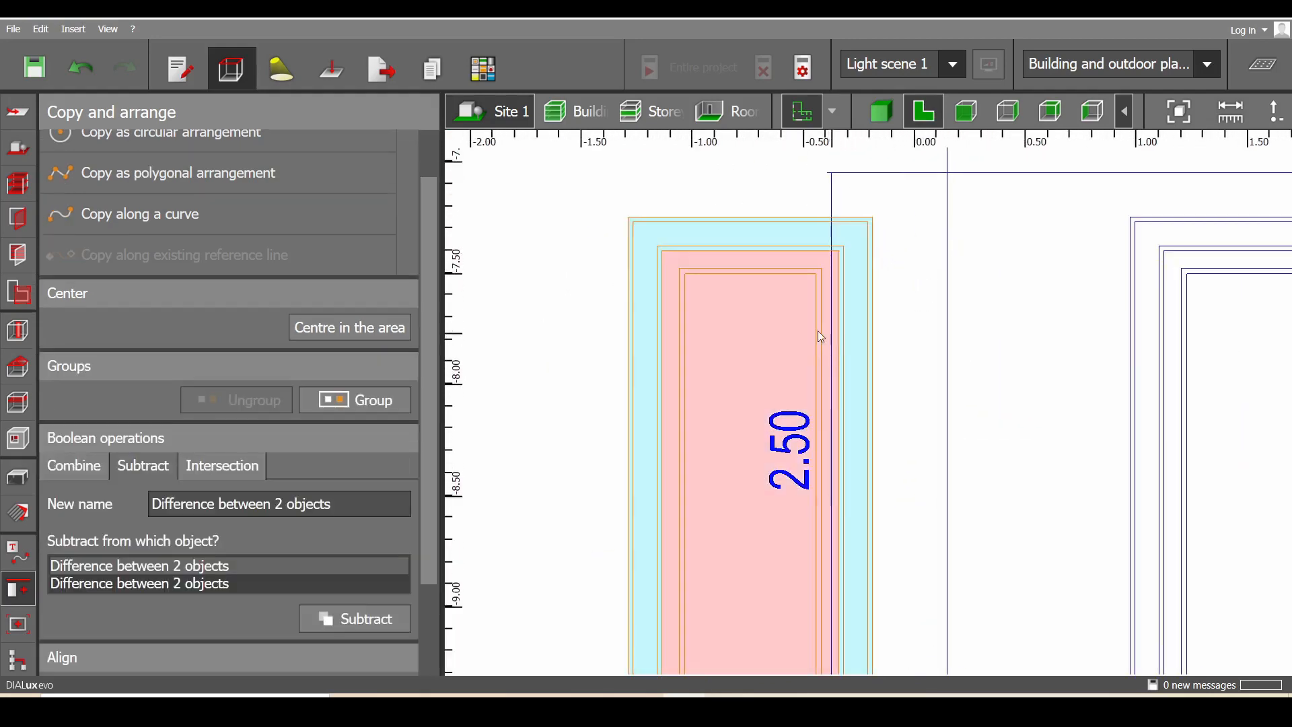
pyautogui.click(94, 475)
pyautogui.click(367, 553)
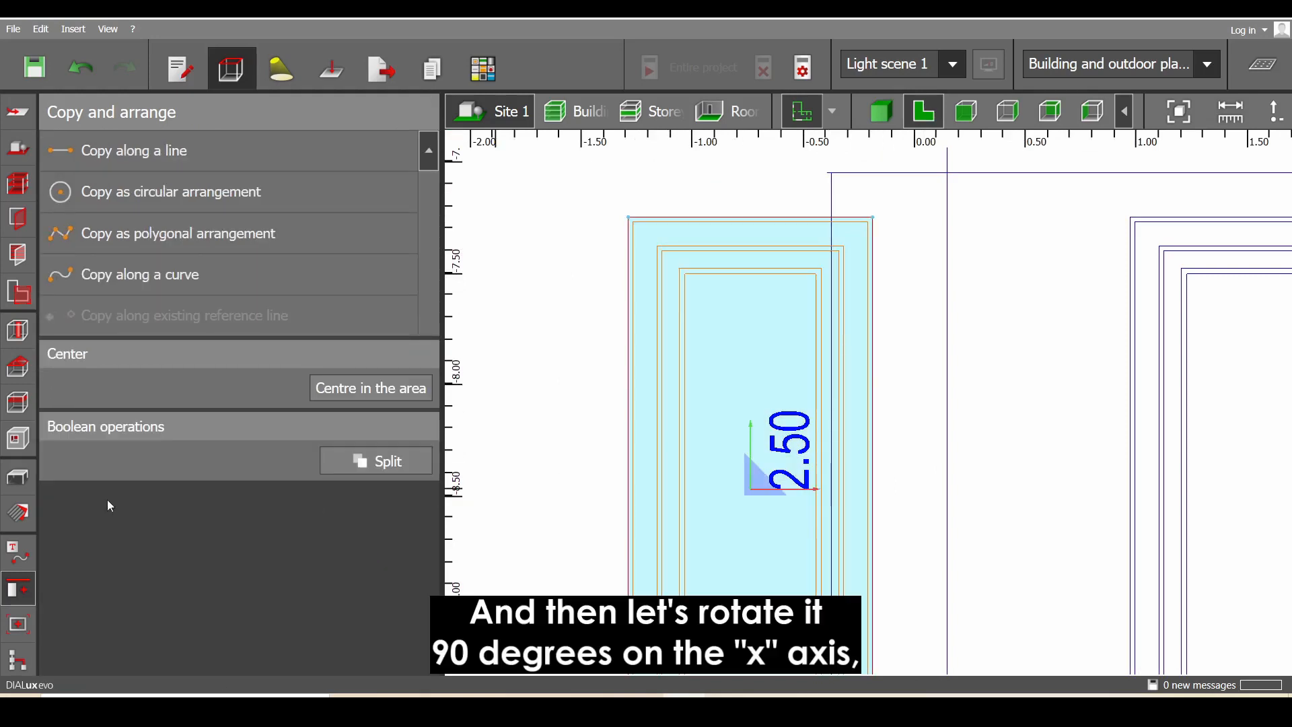
# Rotate the combined door and frame 90° about the X axis to stand it upright
pyautogui.click(21, 482)
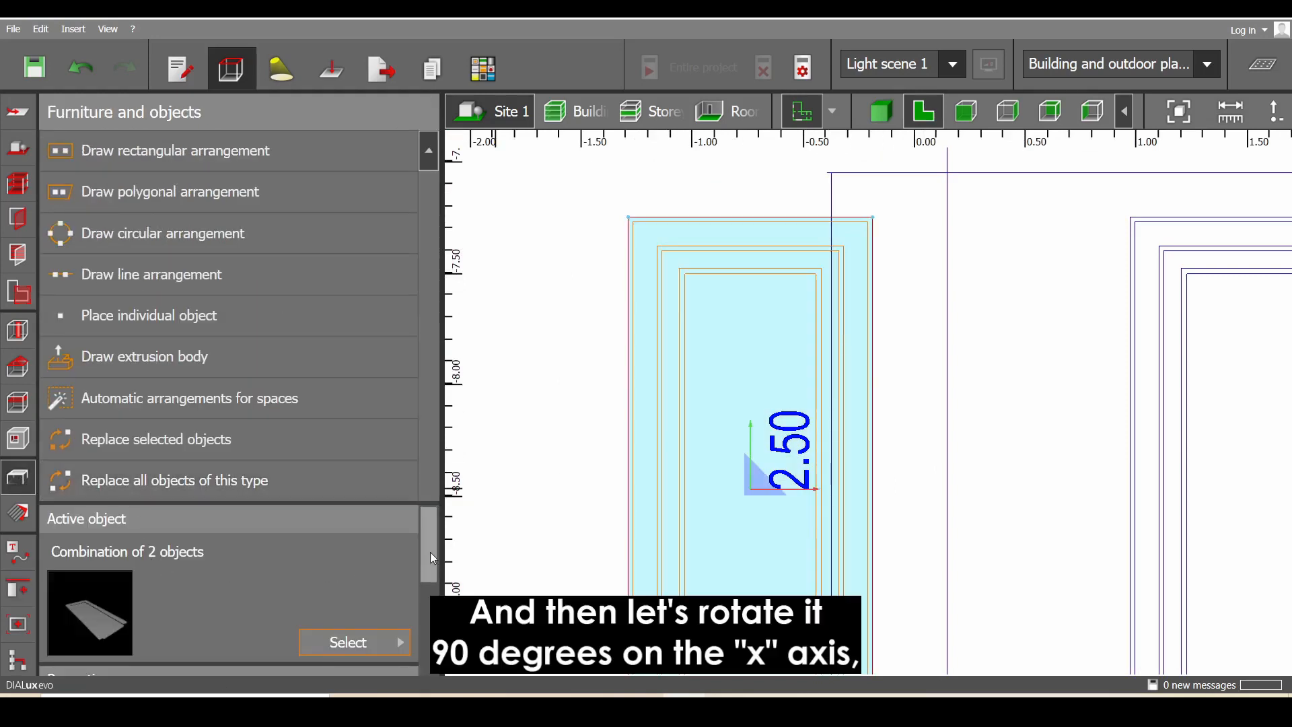
pyautogui.scroll(-3, 430, 551)
pyautogui.click(200, 628)
pyautogui.write('90')
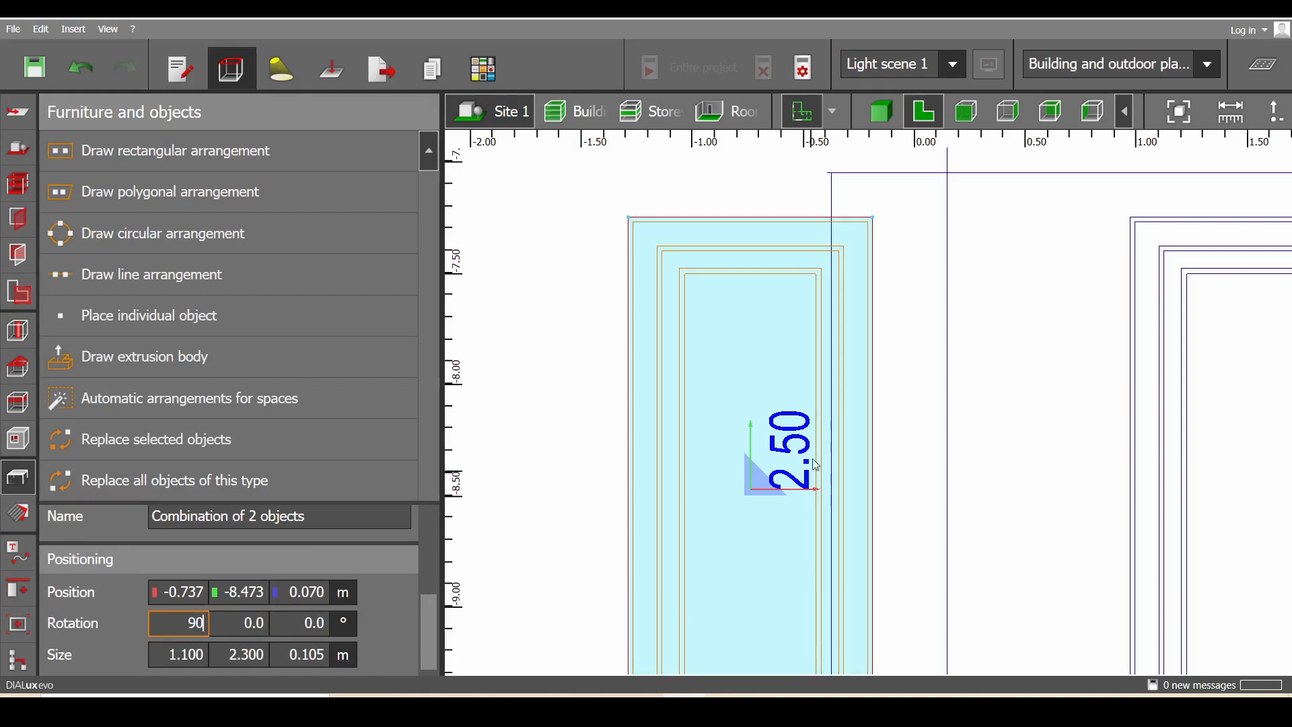
pyautogui.press('Return')
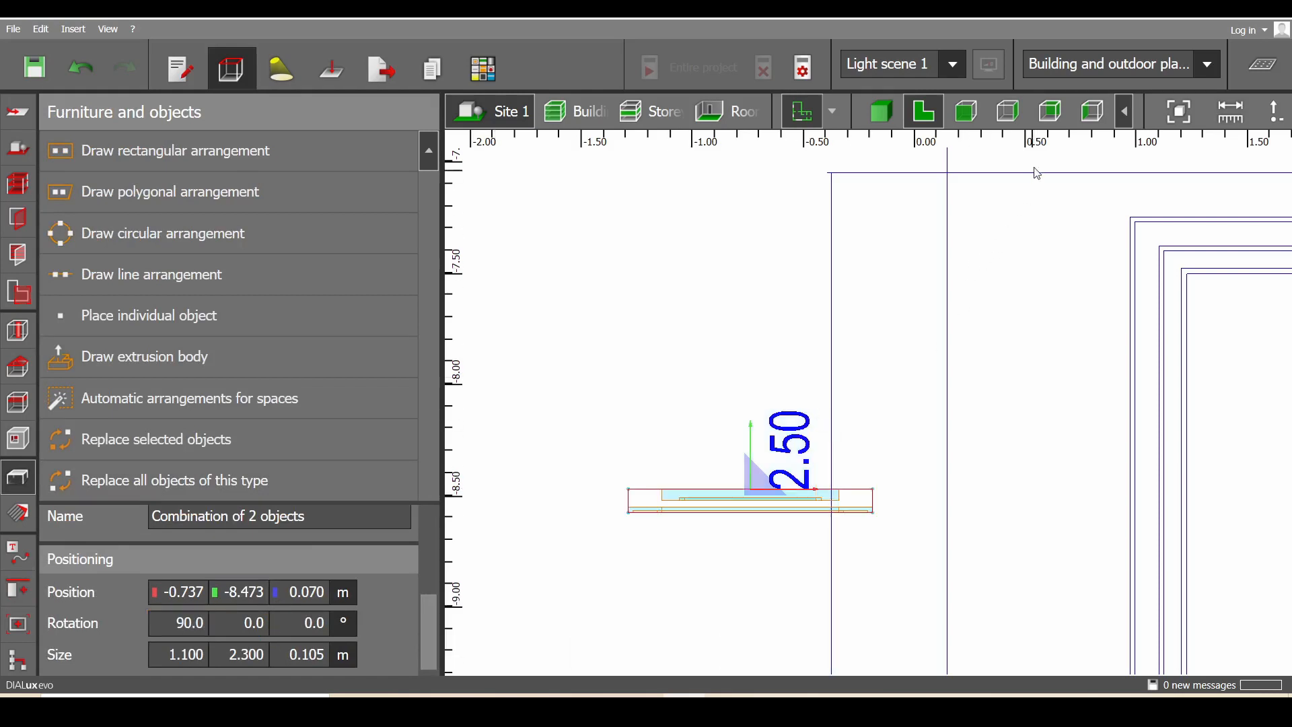
# In an elevation view, raise the combined door and frame until its base rests on the Z 0 line
pyautogui.click(1051, 111)
pyautogui.scroll(-3, 908, 308)
pyautogui.moveTo(998, 365); pyautogui.dragTo(832, 379, button='middle')
pyautogui.scroll(5, 832, 380)
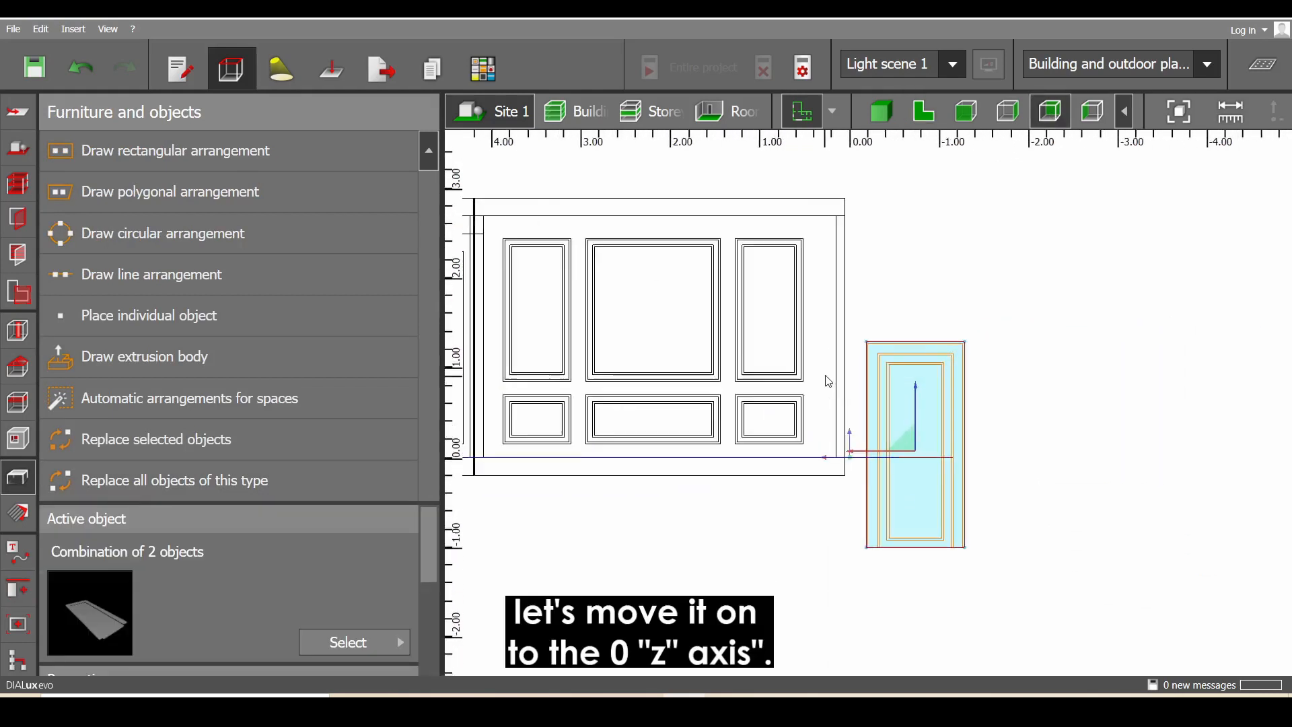
pyautogui.moveTo(949, 466); pyautogui.dragTo(945, 323)
pyautogui.scroll(5, 938, 364)
pyautogui.moveTo(938, 364); pyautogui.dragTo(883, 265, button='middle')
pyautogui.moveTo(908, 205); pyautogui.dragTo(908, 211)
pyautogui.moveTo(909, 212); pyautogui.dragTo(908, 210)
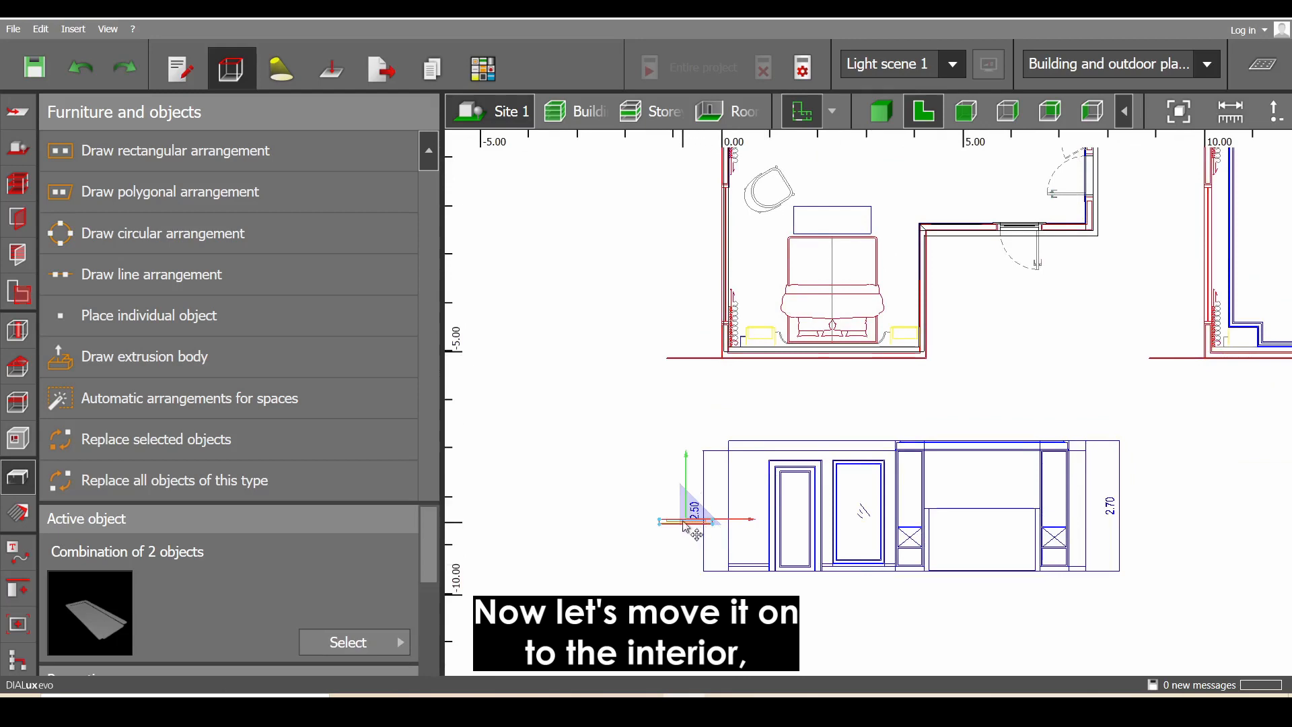
# Move the combined door and frame into the interior plan near the entrance door, at X 6.600, Y -1.400, and set its Z rotation to 90°
pyautogui.scroll(5, 821, 387)
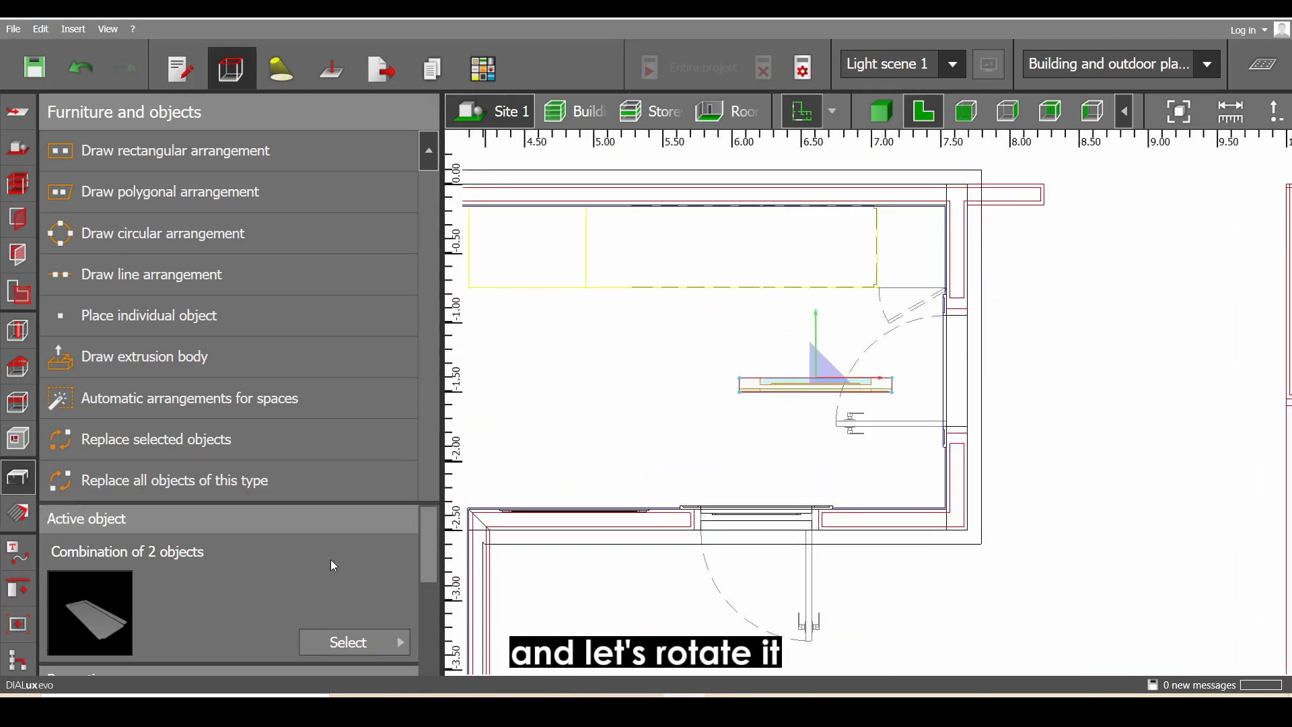
pyautogui.moveTo(434, 547); pyautogui.dragTo(433, 648)
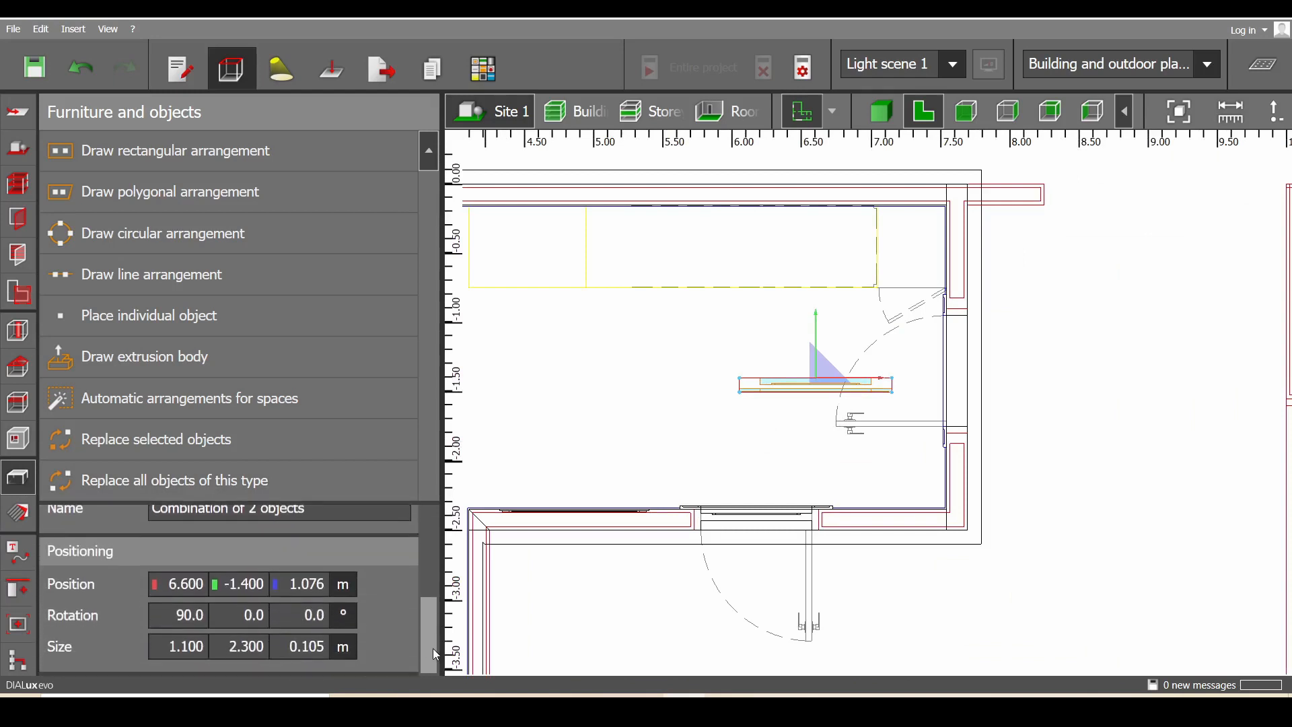
pyautogui.click(321, 616)
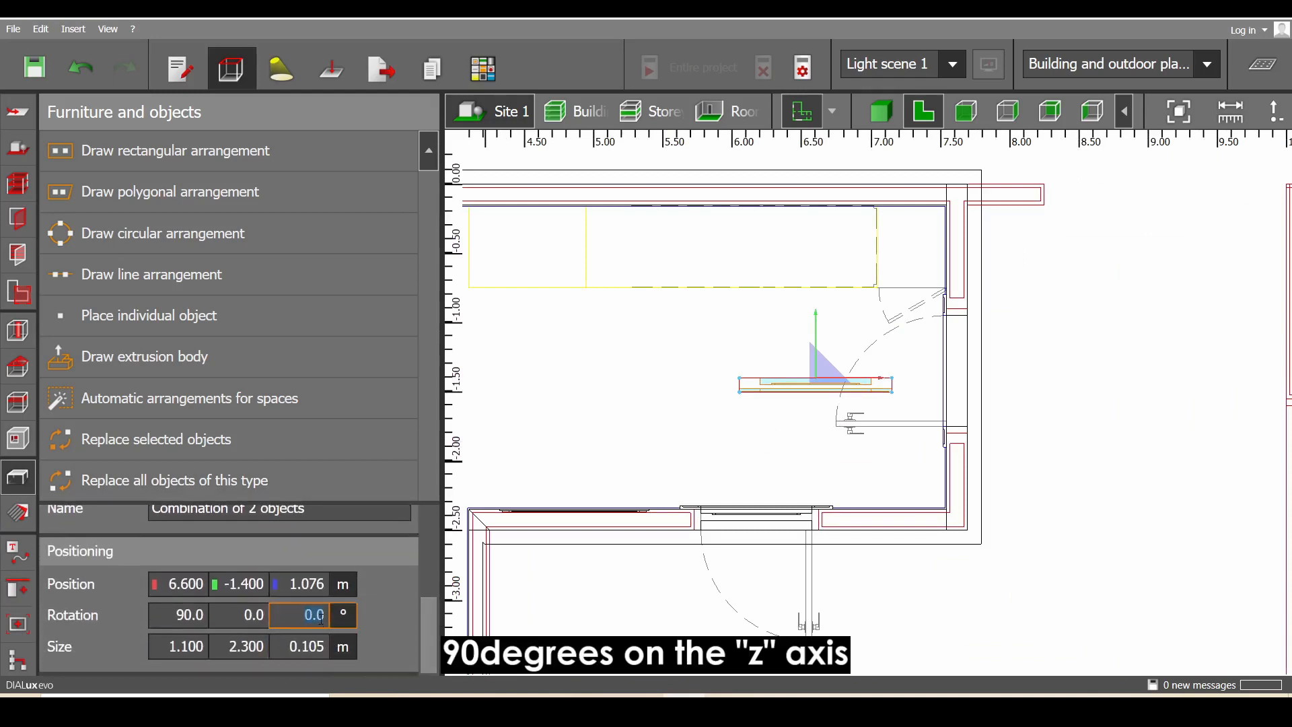
pyautogui.press('Return')
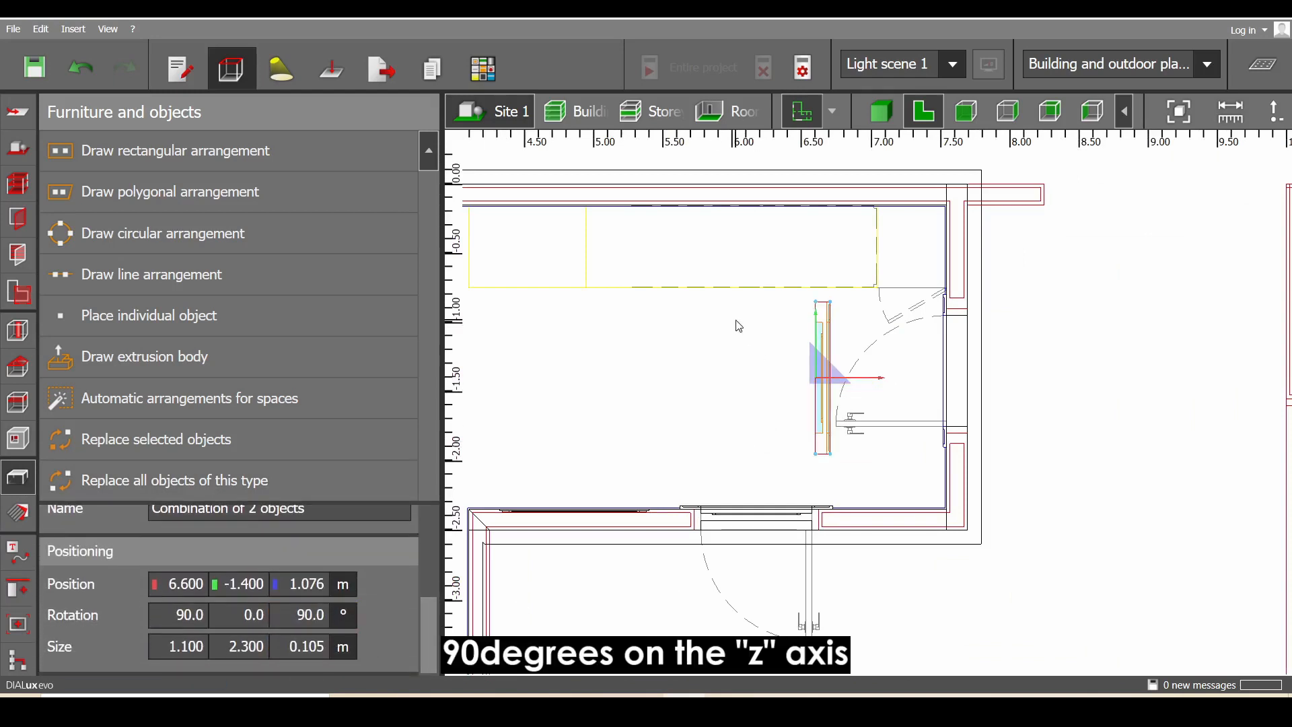
pyautogui.scroll(4, 738, 323)
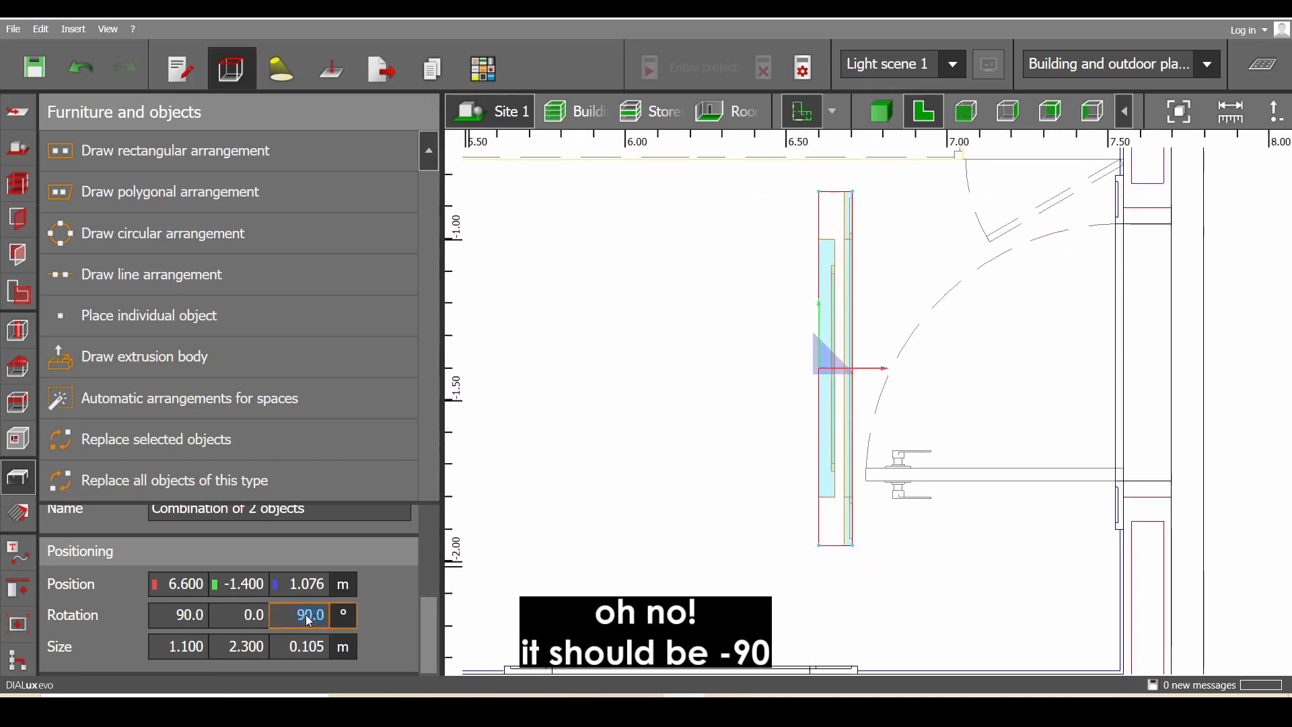
# Set the combined door and frame's Z rotation to -90° and move it into the entrance door opening in the wall
pyautogui.write('-90')
pyautogui.press('Return')
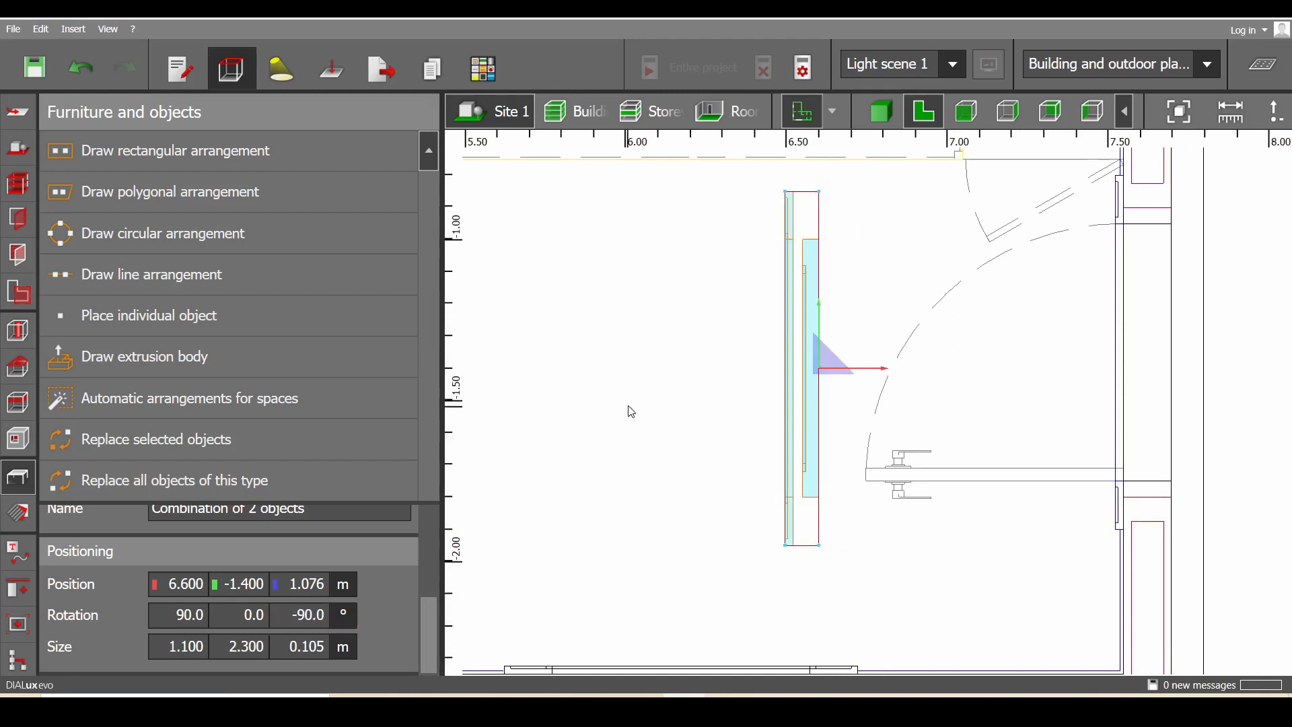
pyautogui.moveTo(765, 375); pyautogui.dragTo(1028, 351)
pyautogui.press('Escape')
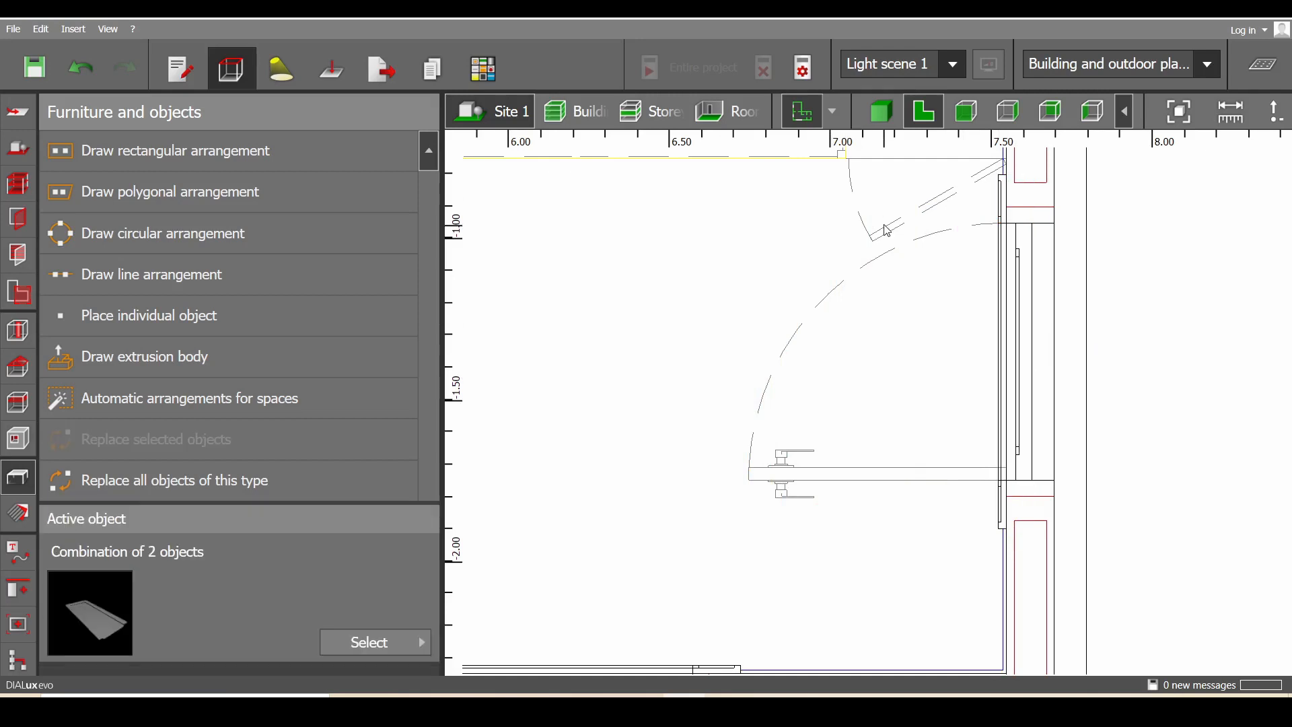
# Inspect the placed entrance door and the corridor from inside the room in the 3D view
pyautogui.click(887, 115)
pyautogui.moveTo(906, 276); pyautogui.dragTo(830, 350, button='right')
pyautogui.scroll(-3, 868, 350)
pyautogui.moveTo(942, 349); pyautogui.dragTo(897, 297, button='middle')
pyautogui.scroll(-3, 887, 274)
pyautogui.moveTo(901, 303)
pyautogui.mouseDown(button='right')
pyautogui.moveTo(910, 269)
pyautogui.moveTo(954, 271)
pyautogui.moveTo(914, 285)
pyautogui.mouseUp(button='right')
pyautogui.scroll(-2, 951, 264)
pyautogui.moveTo(915, 285); pyautogui.dragTo(962, 329, button='middle')
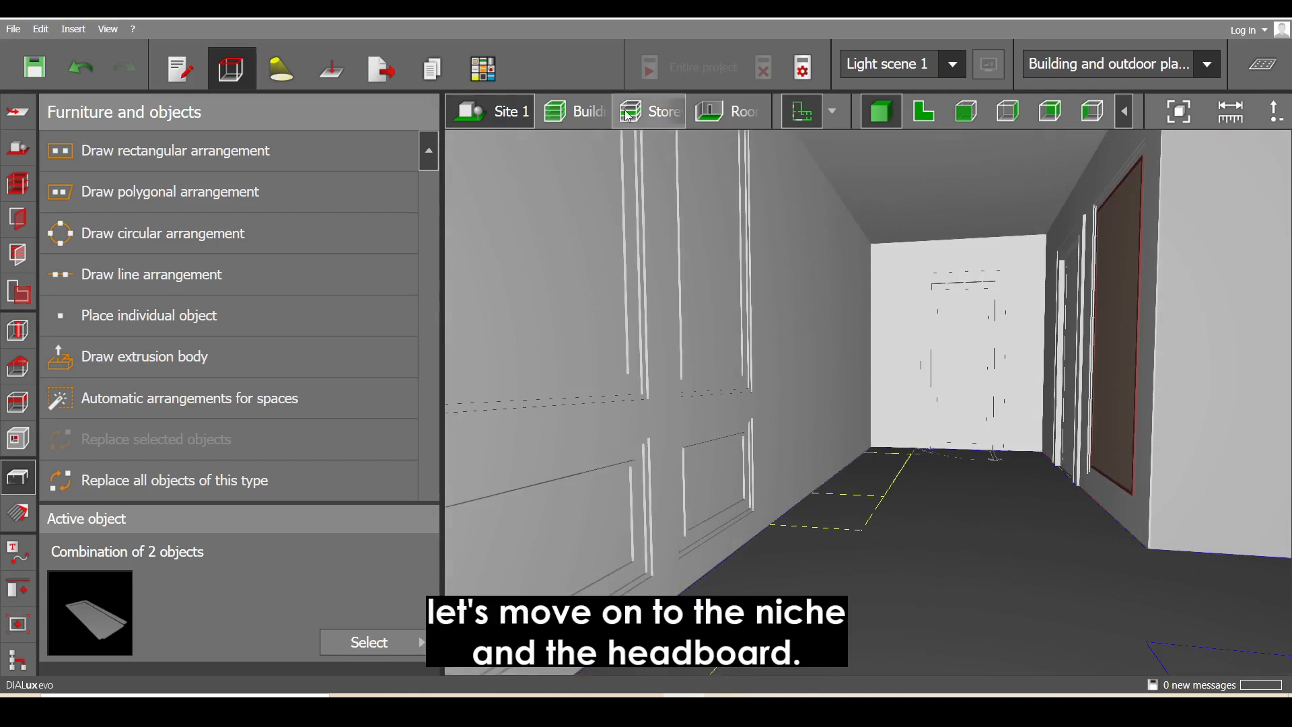
# In the site plan view, trace the first niche on the elevation drawing as a 0.600 × 2.700 m extrusion body
pyautogui.click(646, 125)
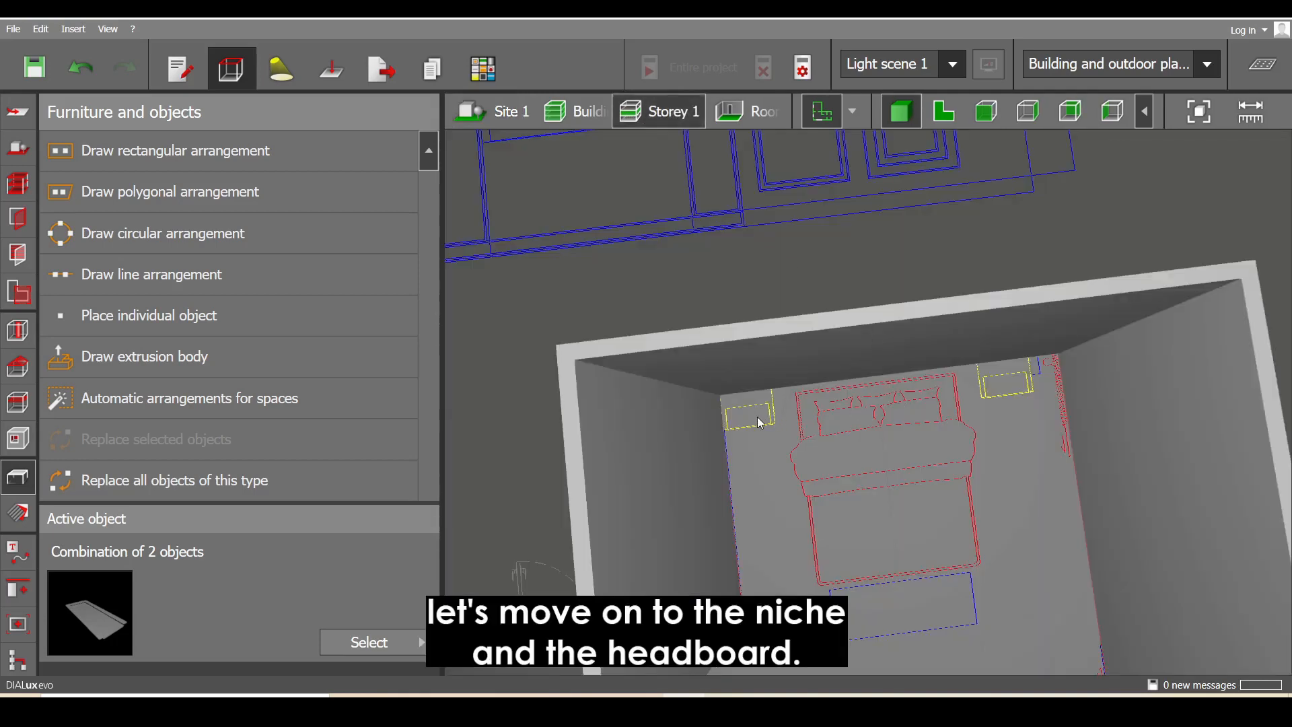
pyautogui.moveTo(715, 256); pyautogui.dragTo(876, 408, button='middle')
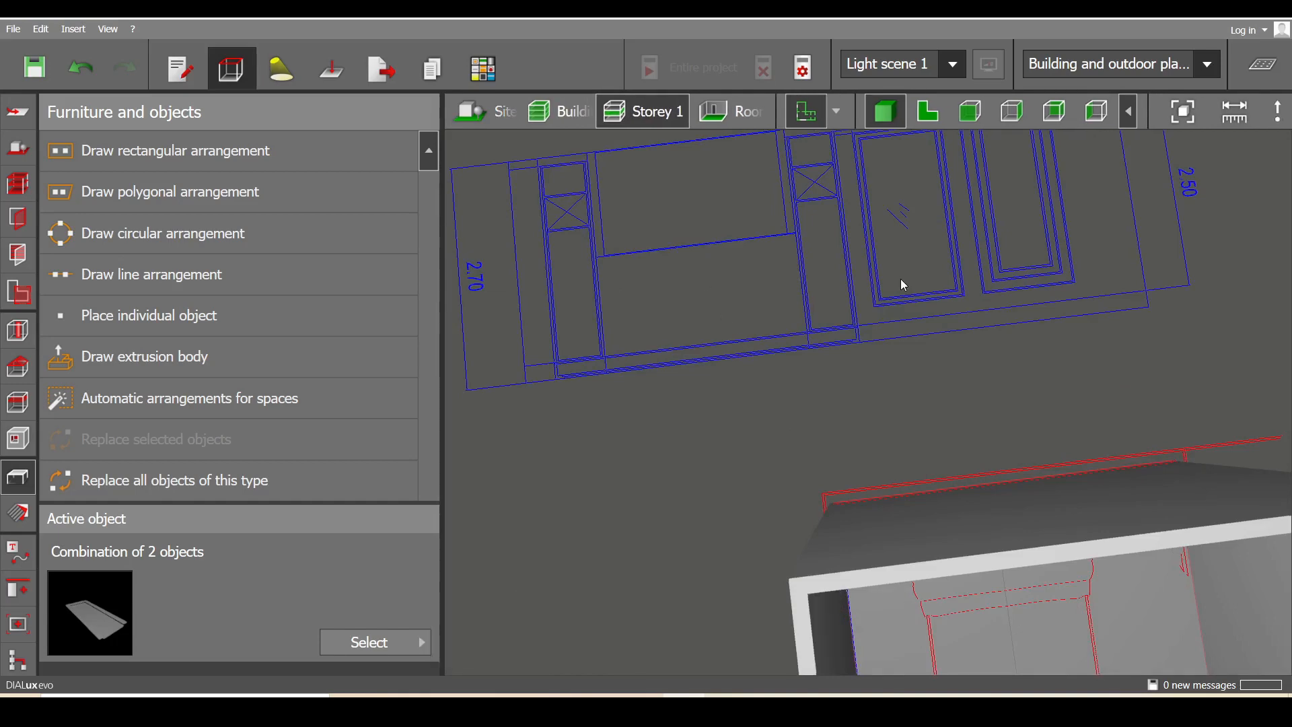
pyautogui.click(928, 113)
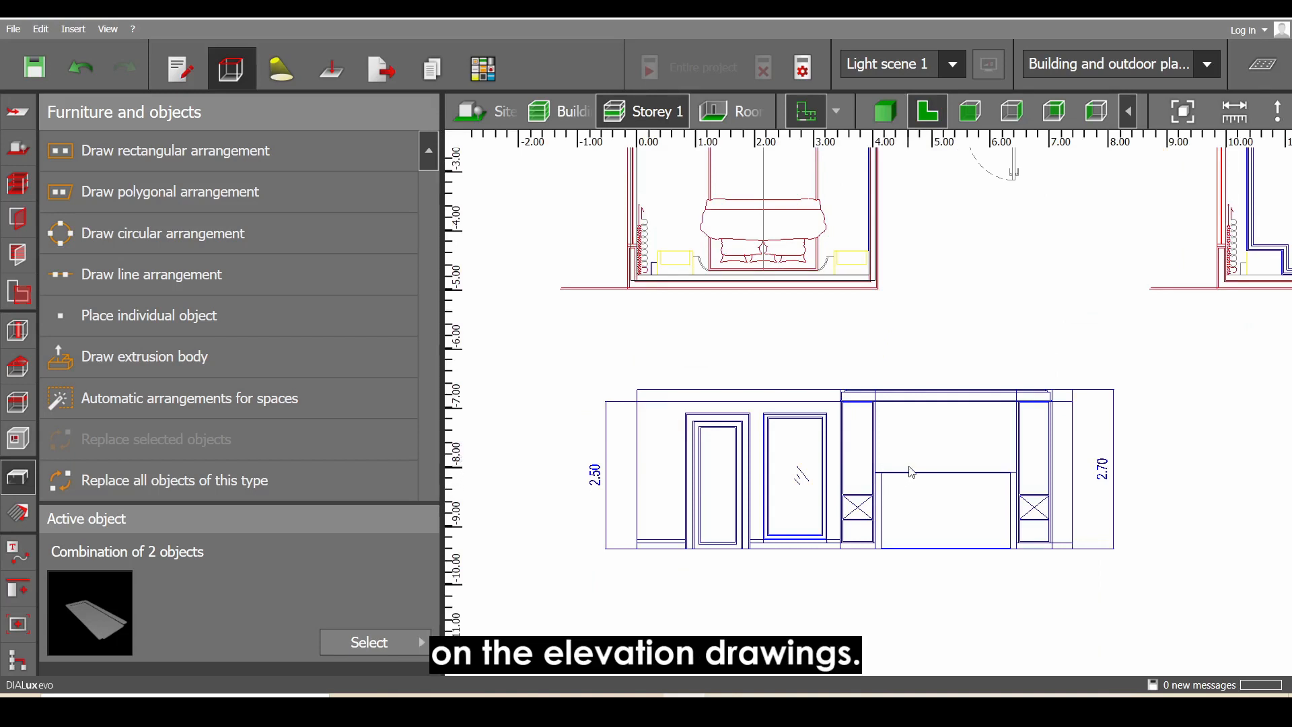
pyautogui.click(491, 114)
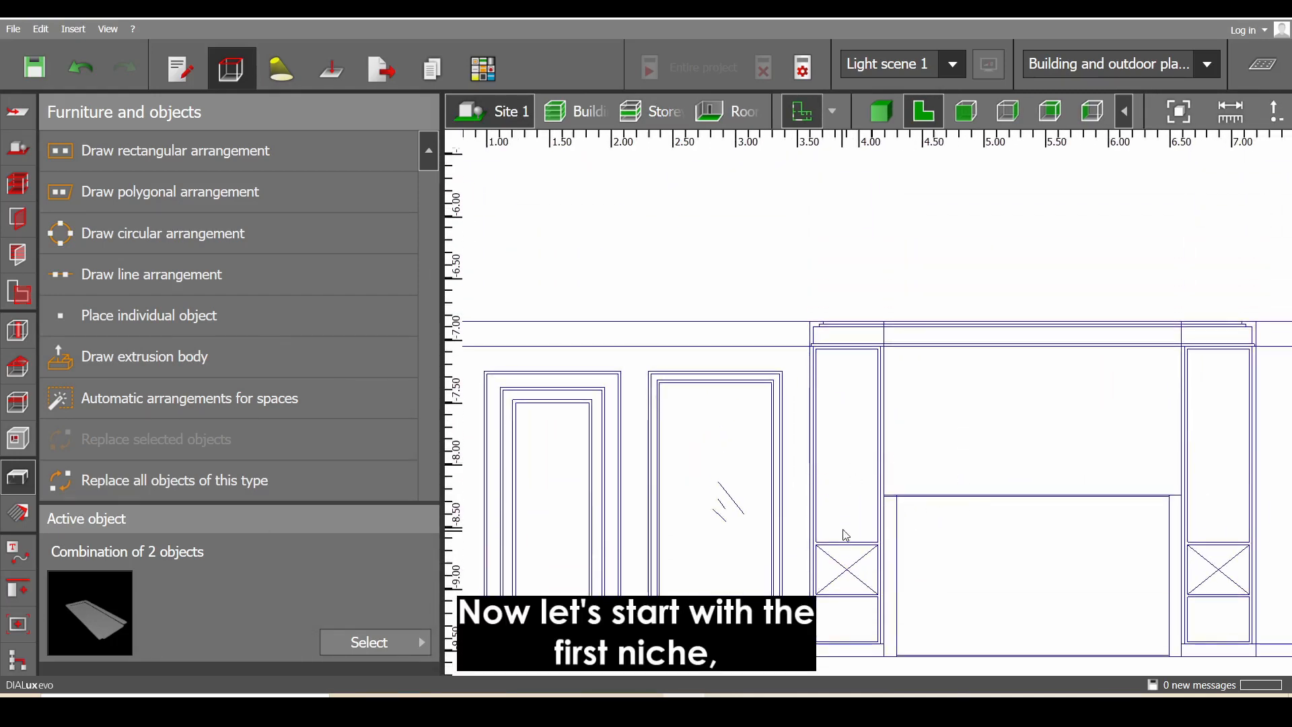
pyautogui.click(249, 370)
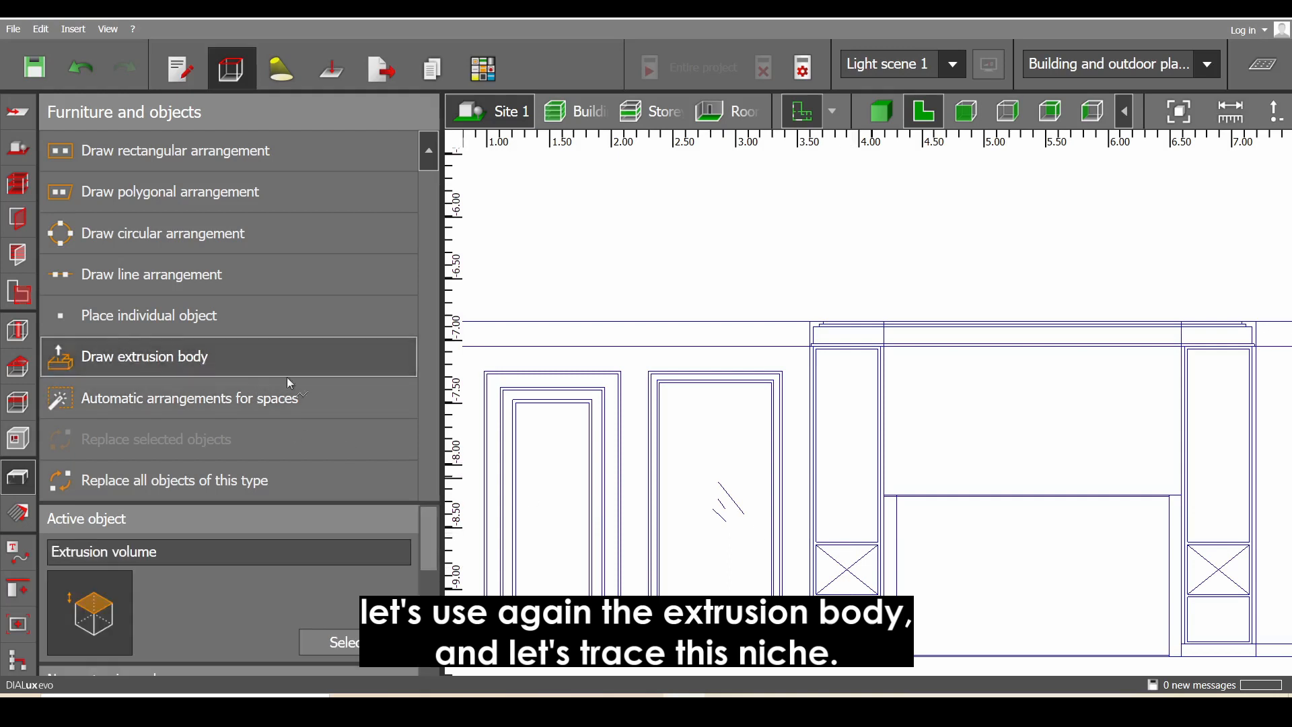
pyautogui.scroll(8, 828, 370)
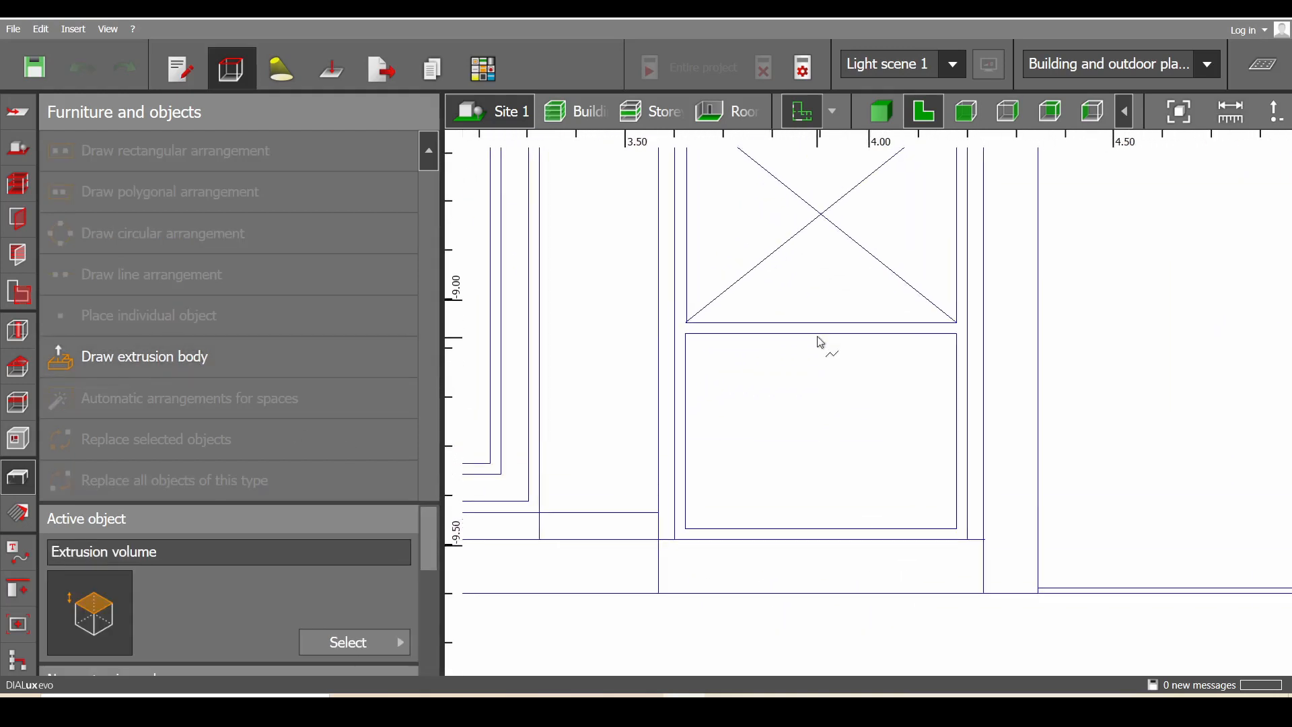
pyautogui.click(657, 593)
pyautogui.scroll(-3, 657, 594)
pyautogui.moveTo(740, 202); pyautogui.dragTo(765, 632, button='middle')
pyautogui.scroll(3, 687, 392)
pyautogui.click(687, 390)
pyautogui.click(997, 390)
pyautogui.scroll(-5, 997, 391)
pyautogui.moveTo(945, 646); pyautogui.dragTo(880, 342, button='middle')
pyautogui.scroll(5, 896, 433)
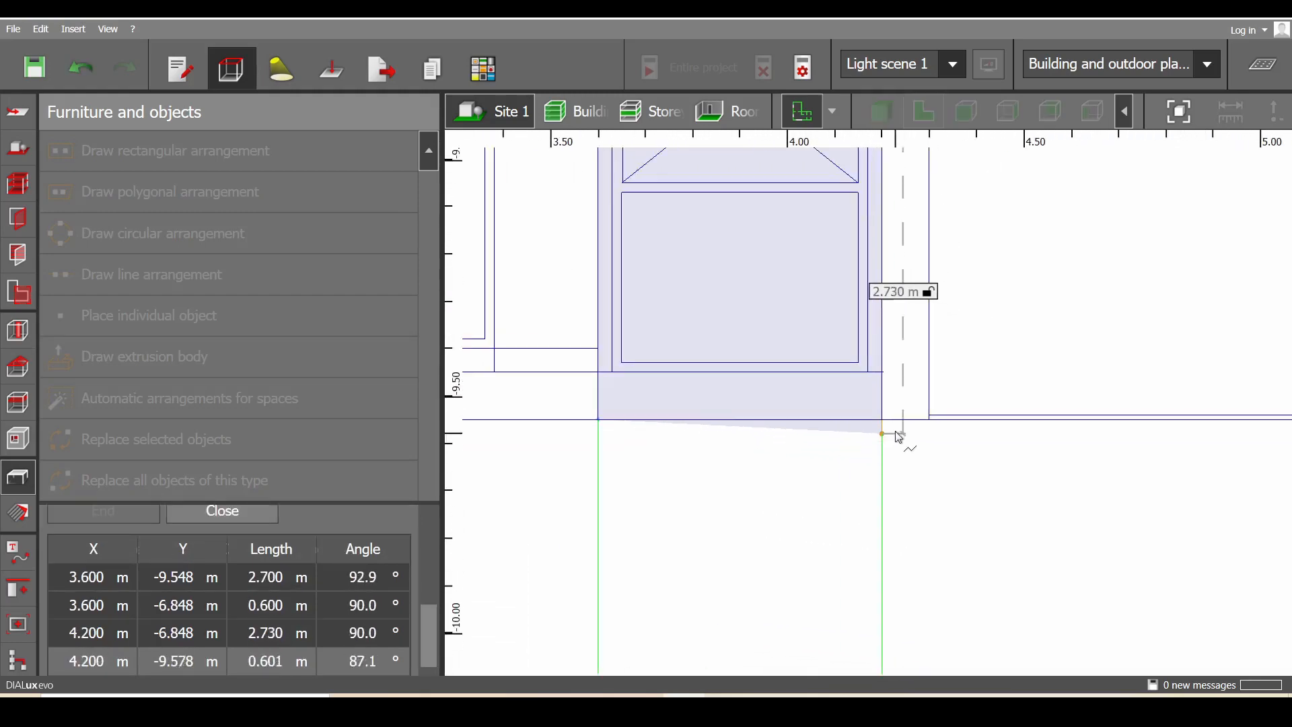
pyautogui.click(882, 419)
pyautogui.rightClick(882, 419)
pyautogui.click(895, 425)
# Measure the niche's depth beside the bed on the interior plan
pyautogui.scroll(-7, 895, 425)
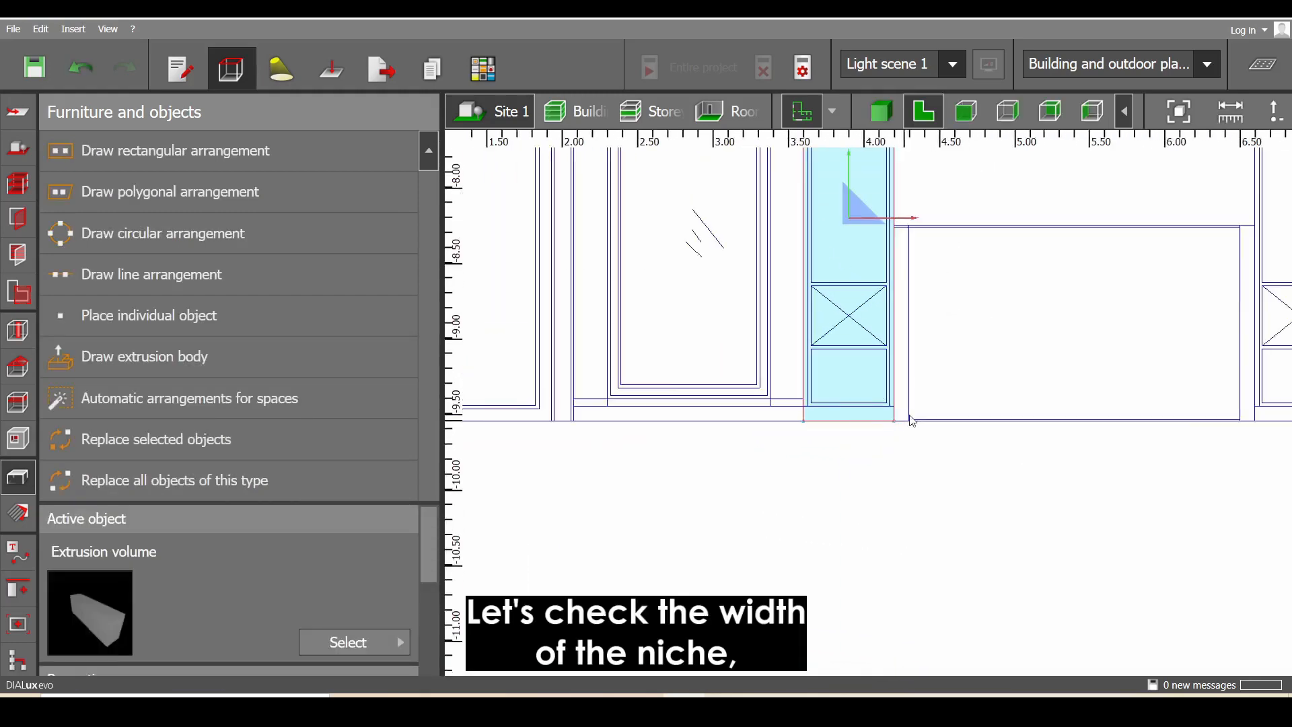
pyautogui.moveTo(966, 352); pyautogui.dragTo(905, 592, button='middle')
pyautogui.moveTo(915, 382); pyautogui.dragTo(979, 529, button='middle')
pyautogui.scroll(3, 882, 443)
pyautogui.scroll(7, 874, 397)
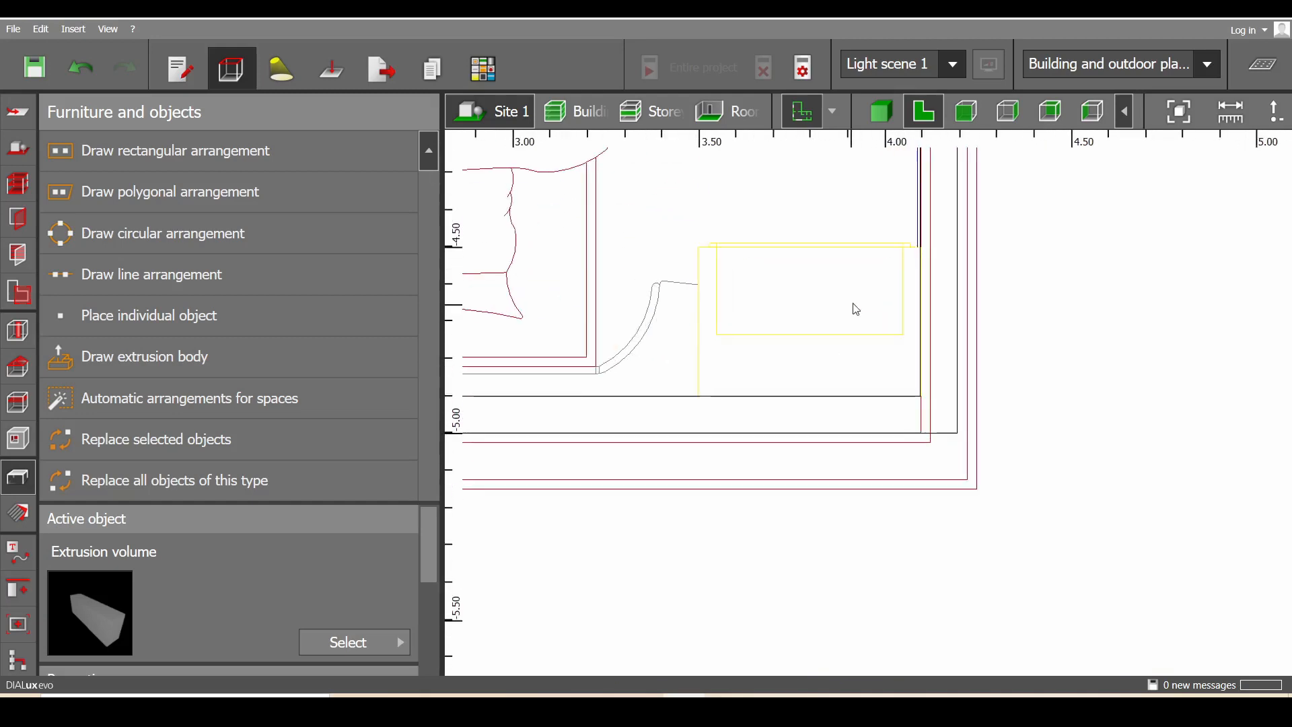
pyautogui.moveTo(908, 294); pyautogui.dragTo(910, 445, button='middle')
pyautogui.click(1231, 112)
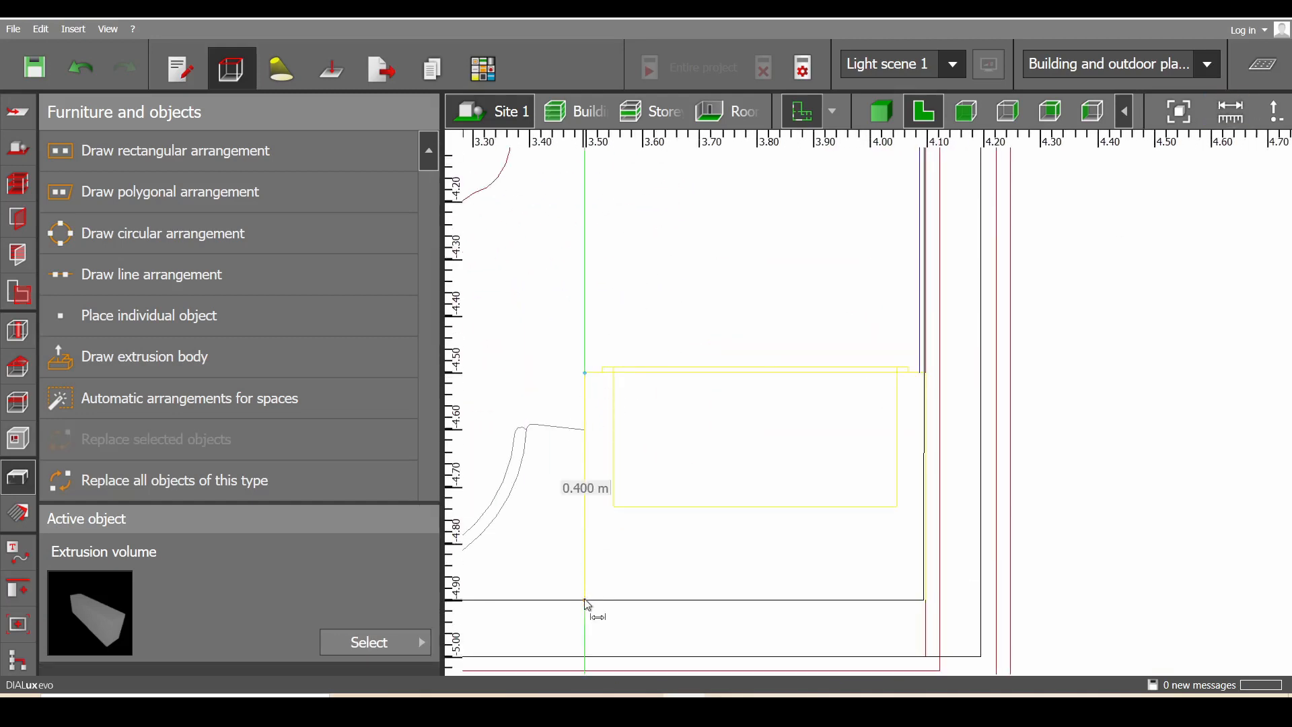
# Set the height of the niche extrusion body to 0.4 m
pyautogui.scroll(-7, 672, 554)
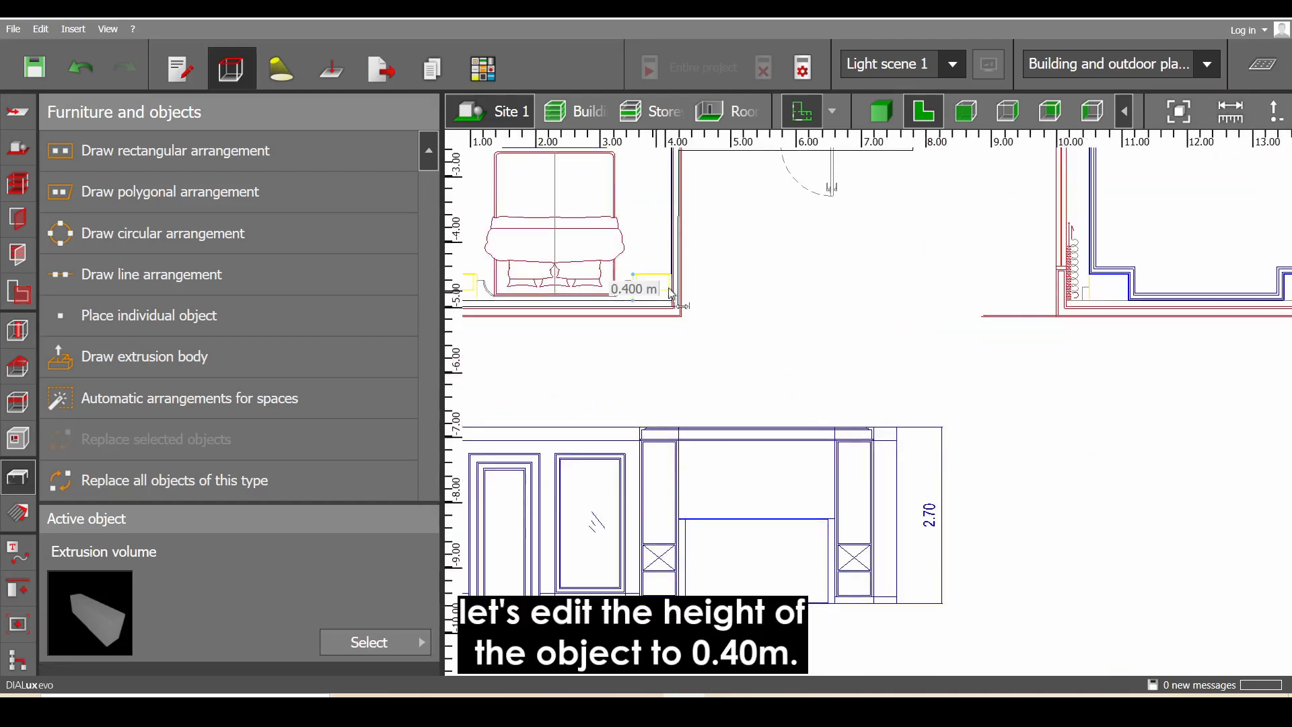
pyautogui.moveTo(656, 465); pyautogui.dragTo(777, 353, button='middle')
pyautogui.scroll(8, 778, 355)
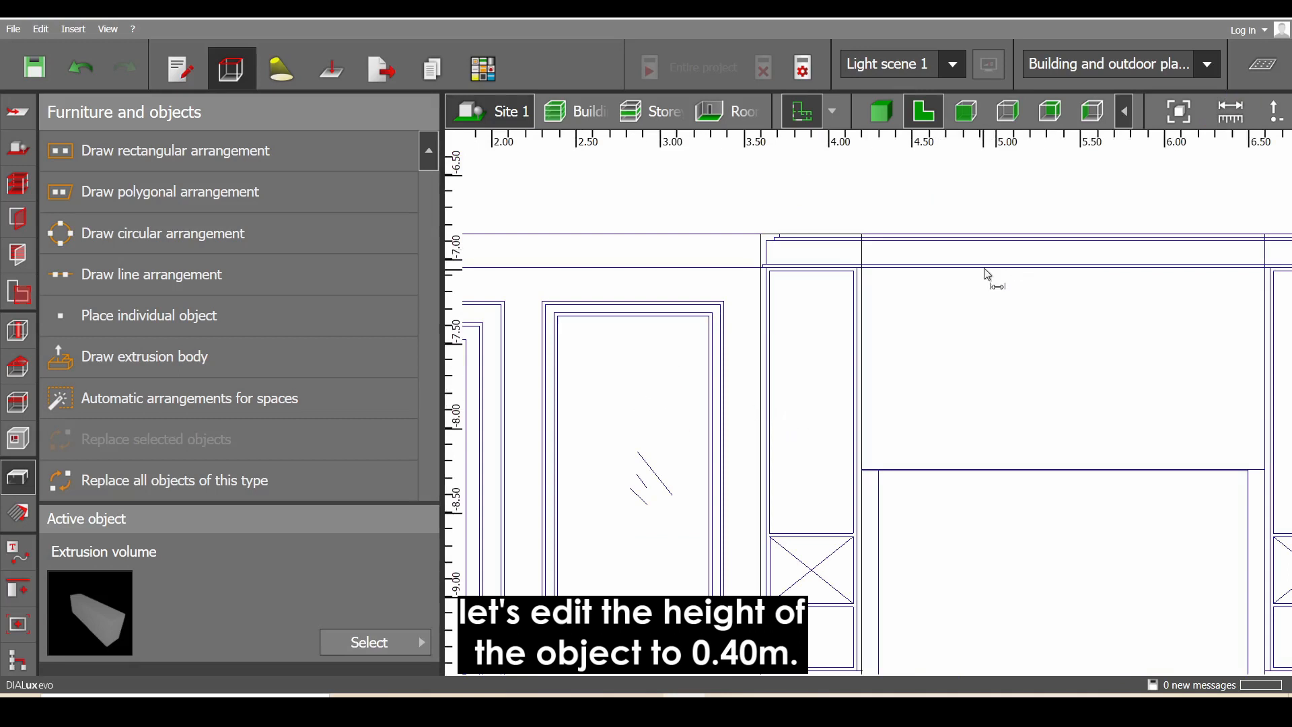
pyautogui.click(824, 449)
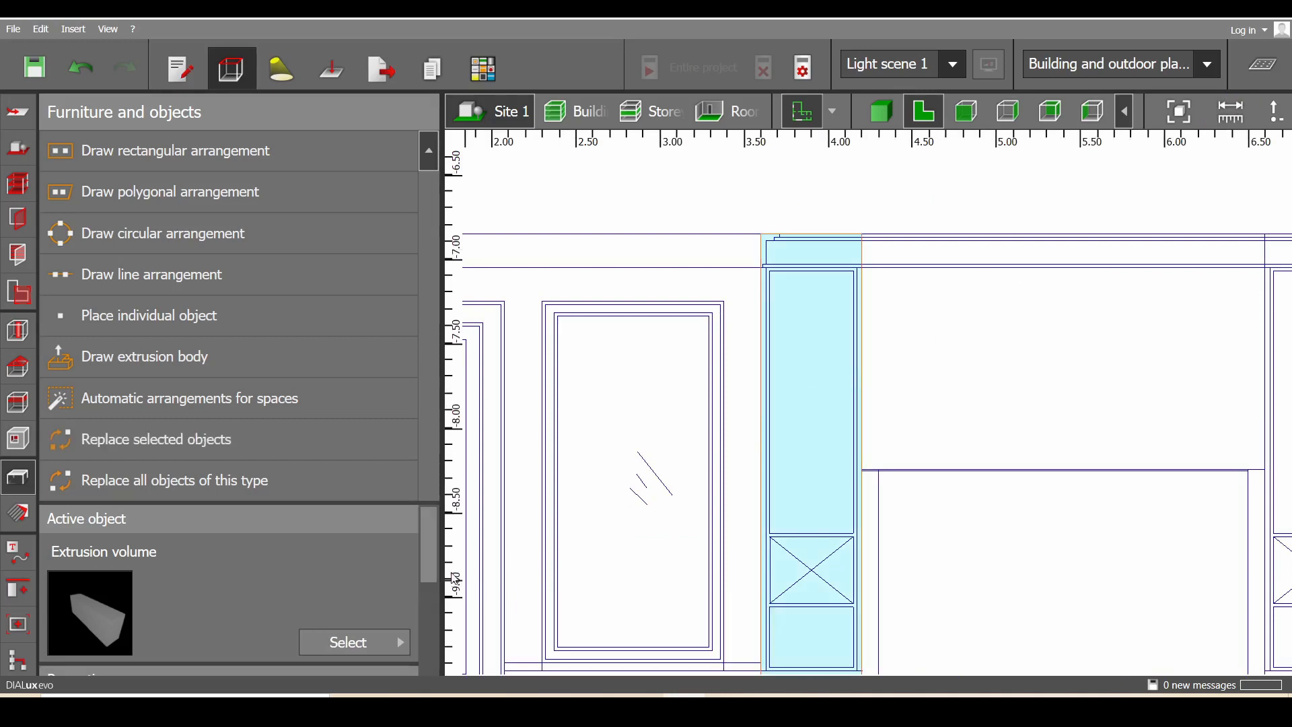
pyautogui.scroll(-5, 434, 572)
pyautogui.click(327, 648)
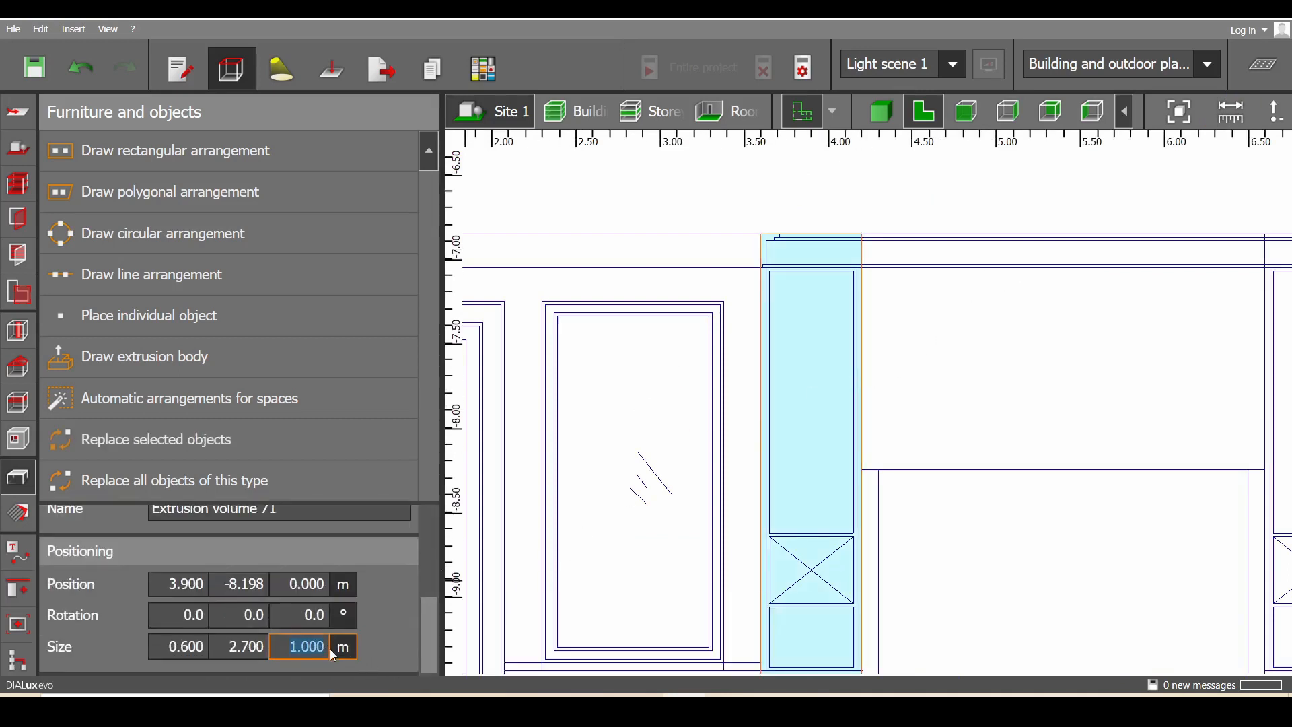
pyautogui.write('.4')
pyautogui.press('Escape')
# Start an extrusion body for the niche frame by tracing its 0.540 m top rail with a mitred right end
pyautogui.scroll(5, 804, 280)
pyautogui.scroll(-4, 846, 350)
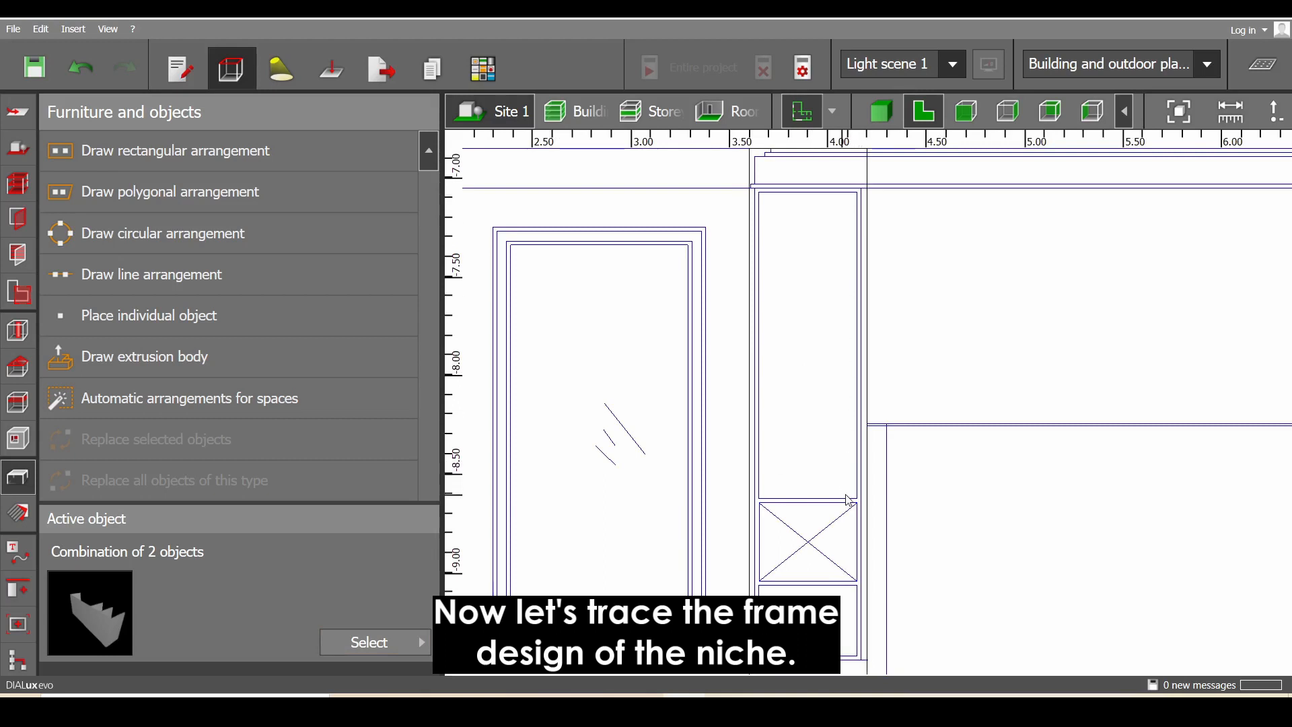
pyautogui.click(145, 356)
pyautogui.scroll(6, 739, 246)
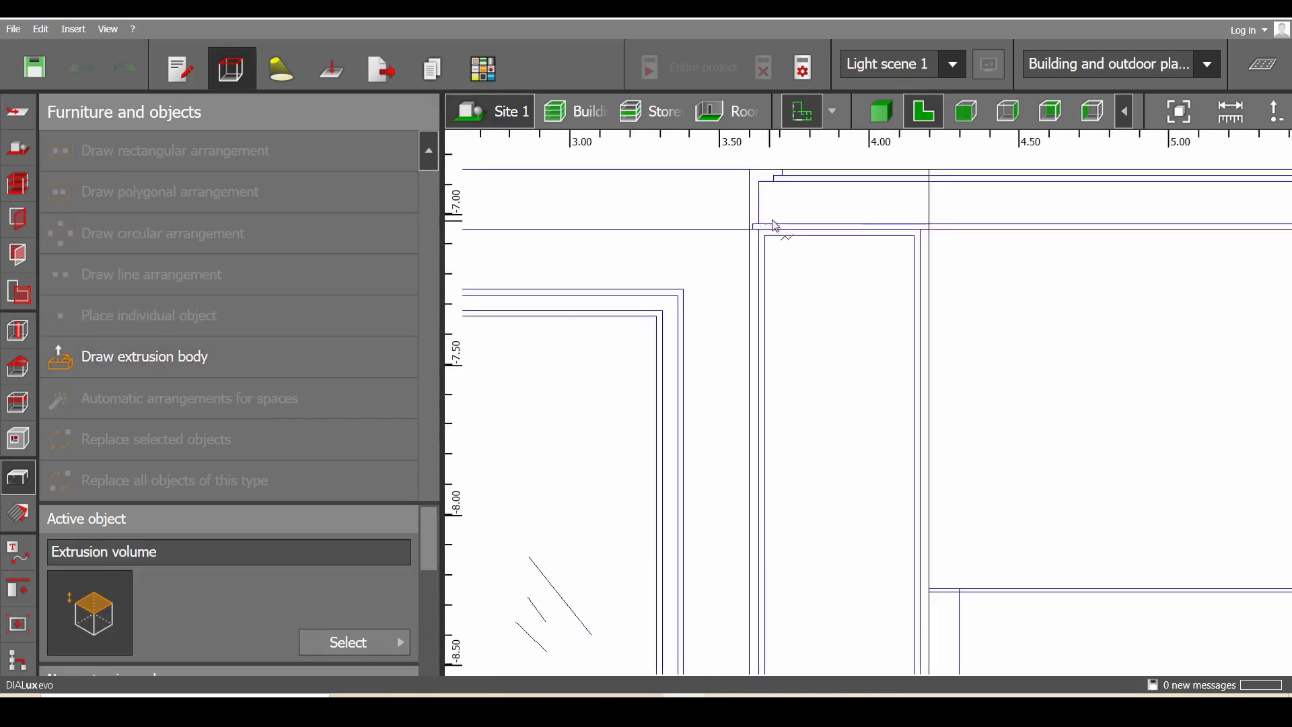
pyautogui.click(734, 236)
pyautogui.click(1149, 235)
pyautogui.click(1134, 251)
pyautogui.scroll(3, 761, 264)
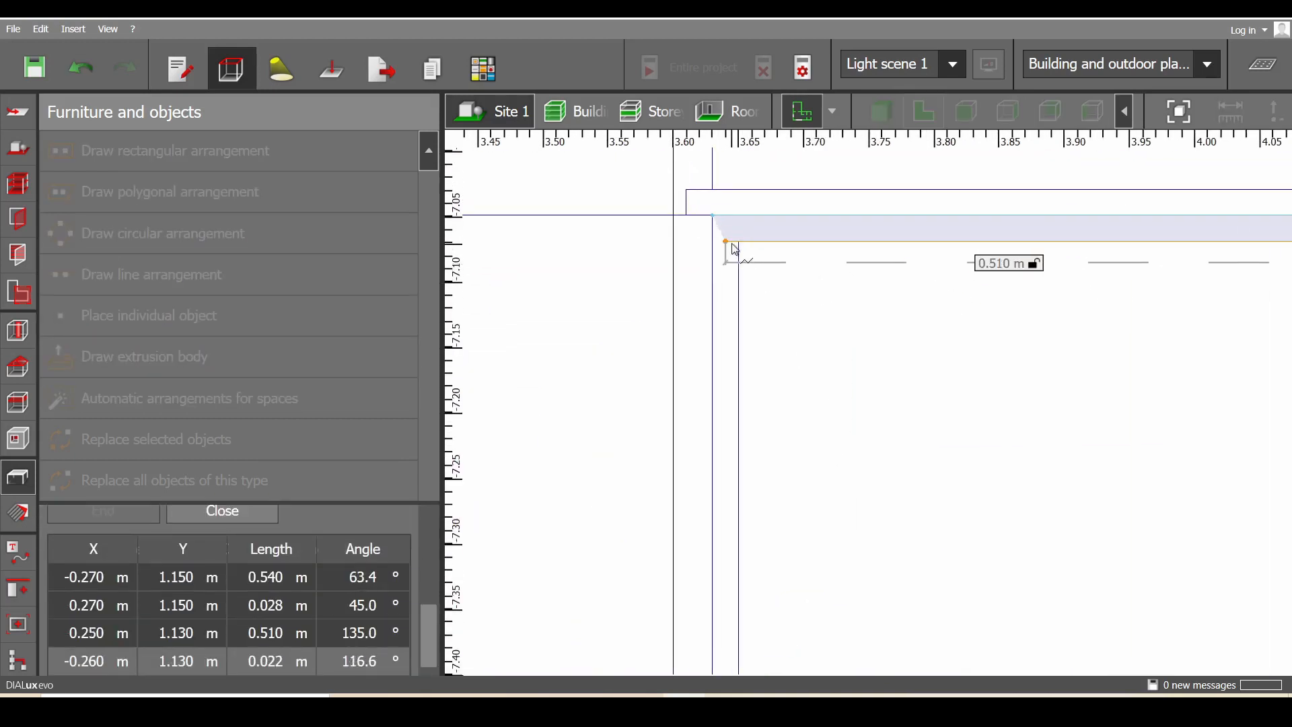
pyautogui.click(738, 240)
# Continue the frame outline down the upper panel's inner left edge for 1.560 m and around the 0.500 × 0.020 m rail below it
pyautogui.scroll(-6, 835, 345)
pyautogui.moveTo(818, 626); pyautogui.dragTo(761, 162, button='middle')
pyautogui.scroll(4, 761, 420)
pyautogui.click(733, 469)
pyautogui.moveTo(1238, 469); pyautogui.dragTo(967, 341, button='middle')
pyautogui.scroll(3, 969, 343)
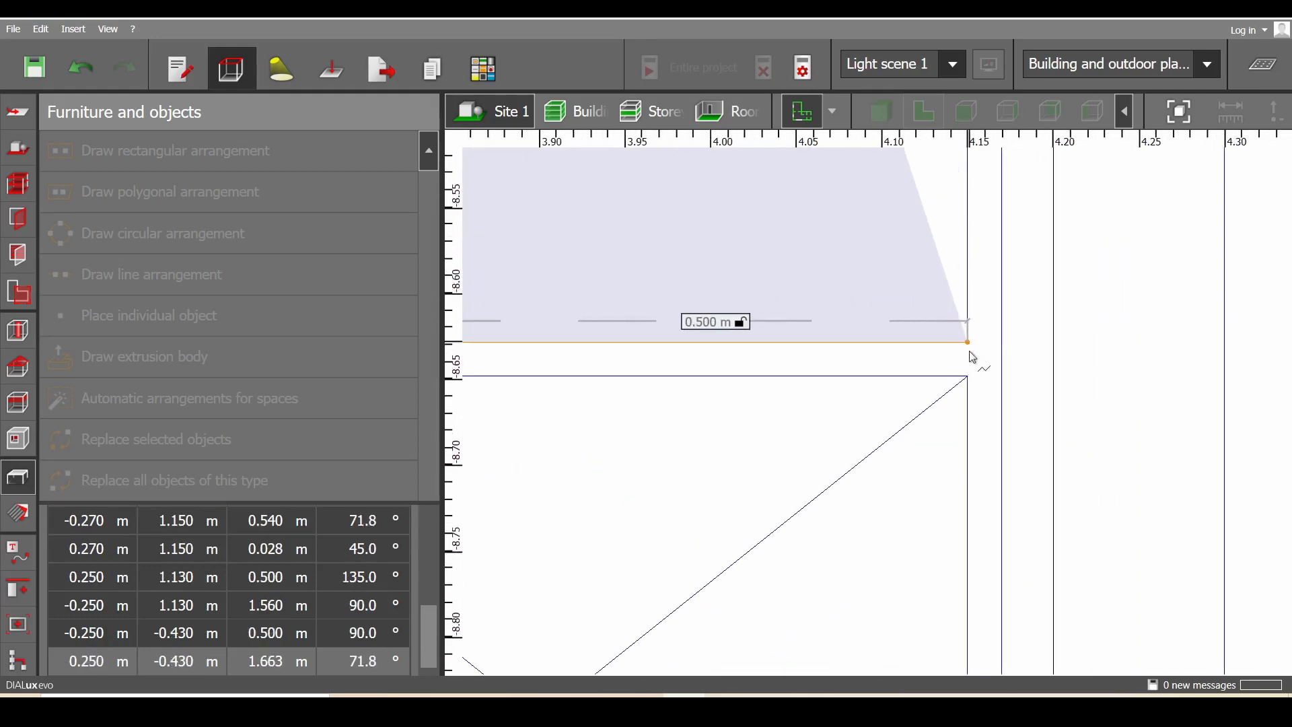
pyautogui.click(969, 343)
pyautogui.click(970, 376)
pyautogui.moveTo(606, 395); pyautogui.dragTo(1158, 289, button='middle')
pyautogui.scroll(3, 757, 299)
pyautogui.click(588, 247)
# Continue the frame outline 0.400 m down beside the crossed panel and around the 0.500 × 0.020 m rail beneath it
pyautogui.scroll(-6, 633, 309)
pyautogui.moveTo(680, 394); pyautogui.dragTo(775, 197, button='middle')
pyautogui.scroll(7, 733, 403)
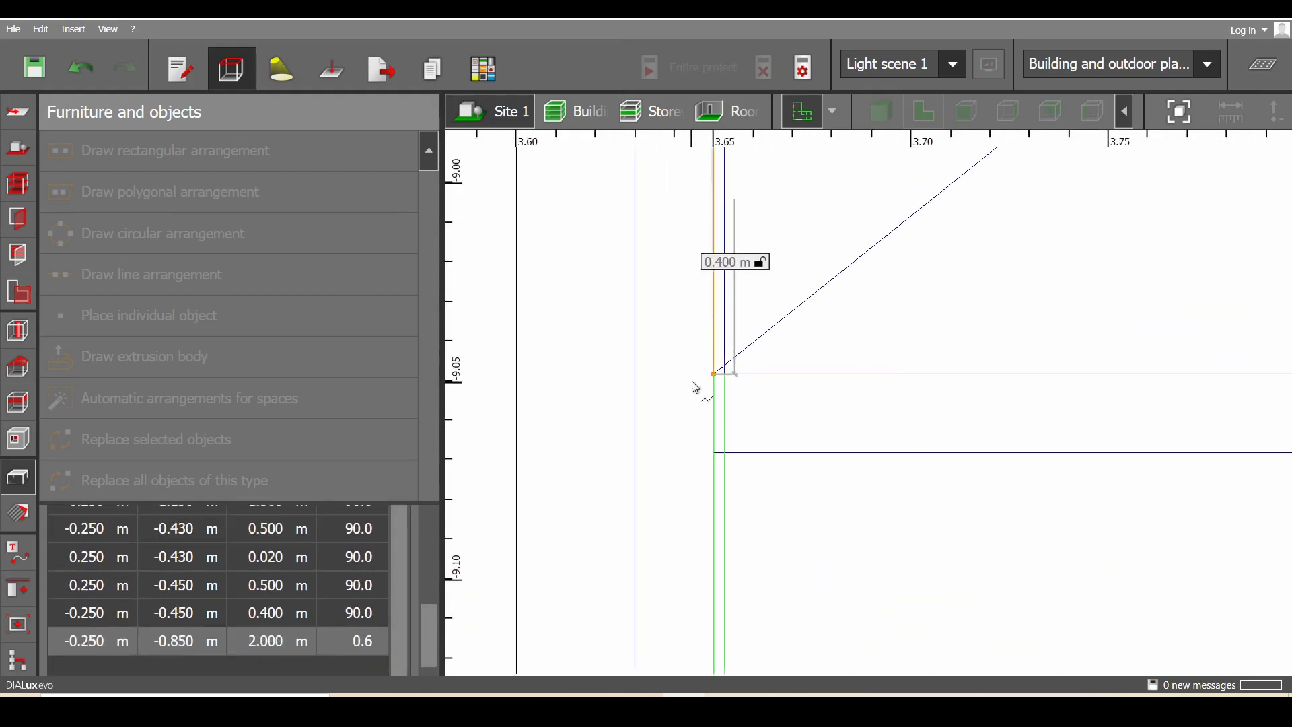
pyautogui.click(693, 381)
pyautogui.scroll(-4, 646, 361)
pyautogui.moveTo(922, 340); pyautogui.dragTo(540, 275, button='middle')
pyautogui.click(1071, 299)
pyautogui.click(1070, 329)
pyautogui.moveTo(713, 404); pyautogui.dragTo(1135, 316, button='middle')
pyautogui.scroll(3, 720, 259)
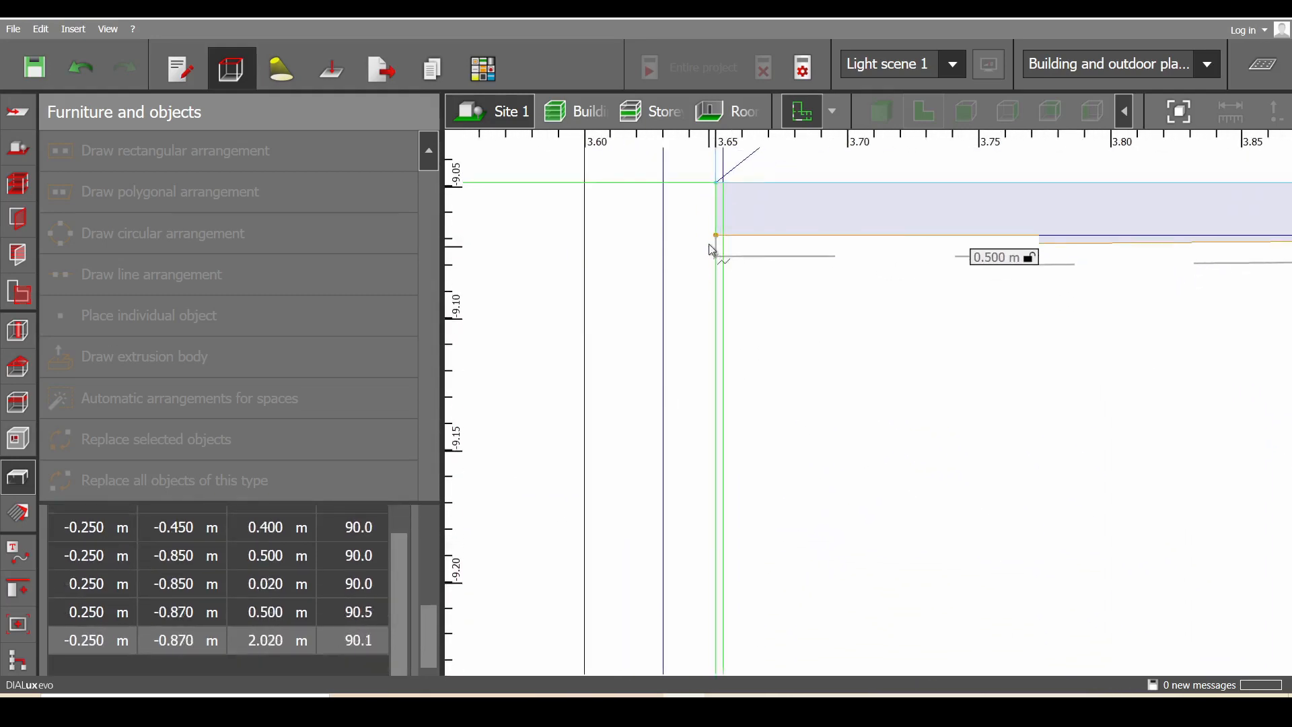
pyautogui.click(715, 238)
# Trace the lowest panel's 0.360 m inner left edge and the mitred 0.540 m bottom rail, and close the outline along the outer left edge
pyautogui.scroll(-6, 804, 424)
pyautogui.moveTo(804, 424); pyautogui.dragTo(734, 205, button='middle')
pyautogui.scroll(6, 723, 458)
pyautogui.click(673, 386)
pyautogui.scroll(-5, 686, 391)
pyautogui.moveTo(1103, 397); pyautogui.dragTo(841, 377, button='middle')
pyautogui.click(886, 349)
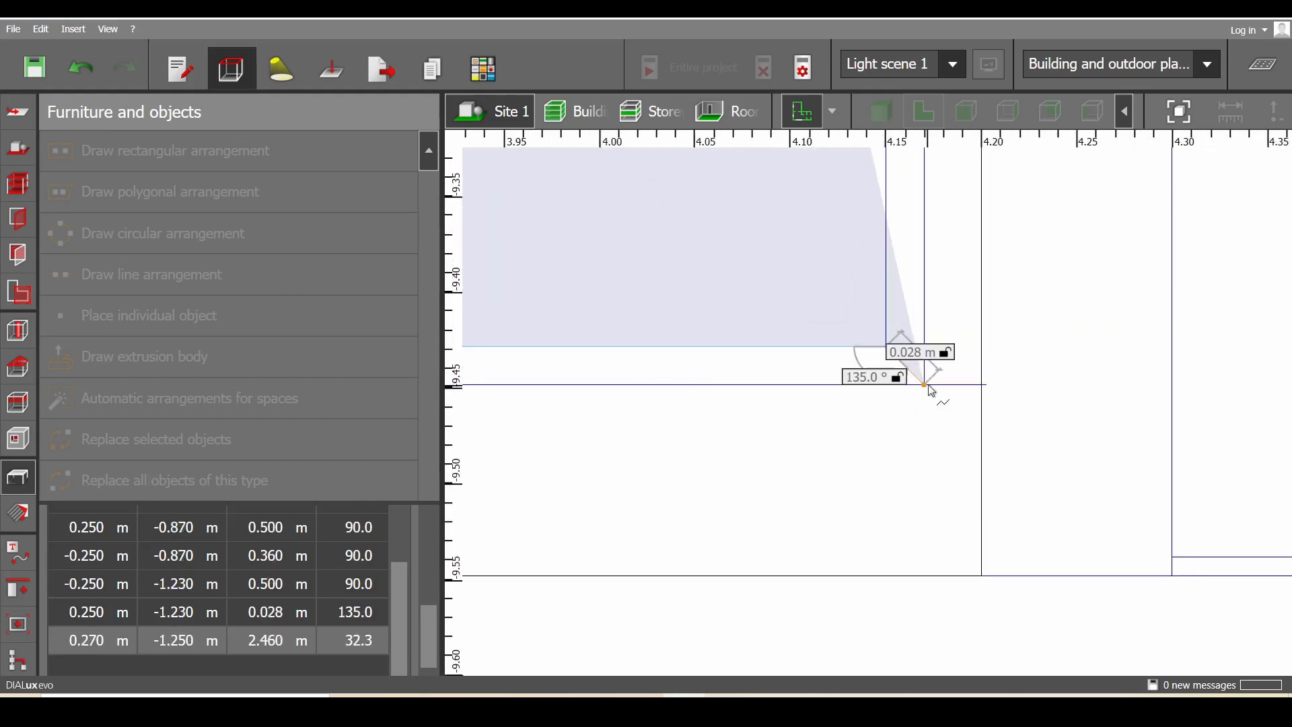
pyautogui.click(928, 385)
pyautogui.scroll(-6, 895, 384)
pyautogui.moveTo(639, 384); pyautogui.dragTo(922, 377, button='middle')
pyautogui.scroll(4, 757, 374)
pyautogui.click(833, 374)
pyautogui.scroll(-7, 850, 323)
pyautogui.moveTo(902, 236); pyautogui.dragTo(834, 606, button='middle')
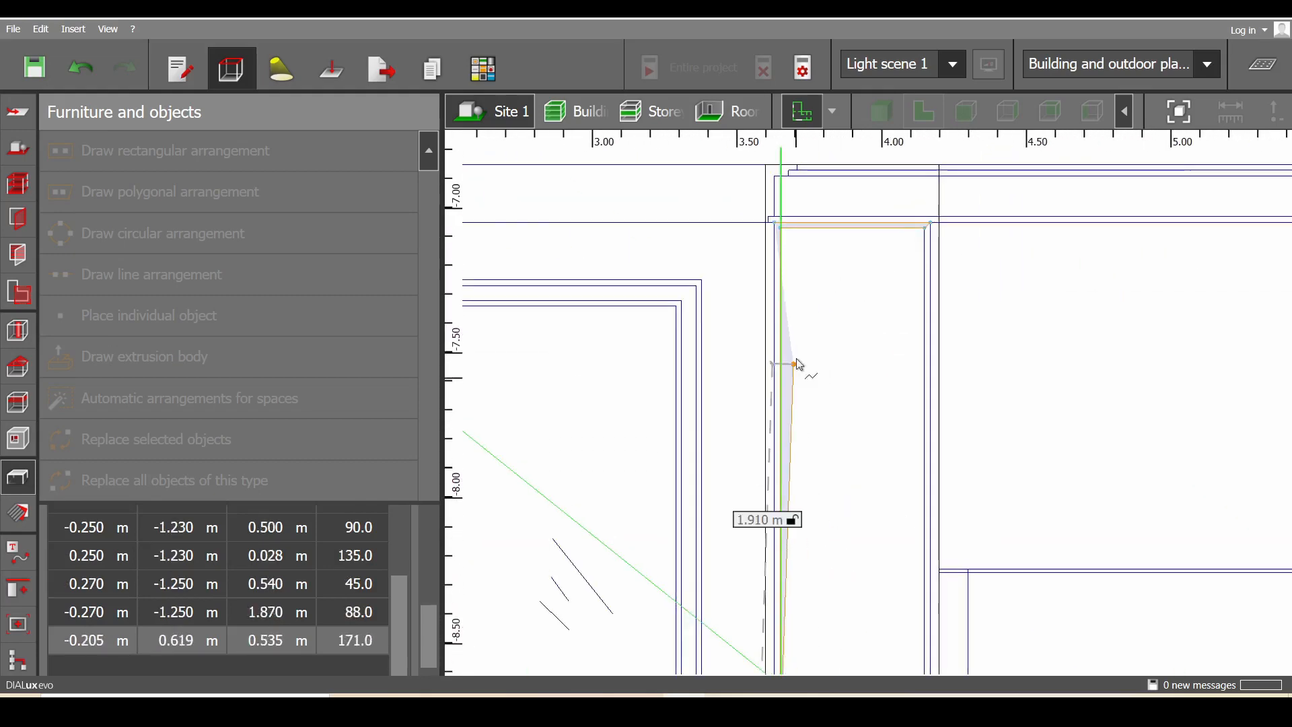
pyautogui.scroll(4, 782, 269)
pyautogui.rightClick(759, 205)
pyautogui.click(796, 238)
# Trace the niche frame's right stile as a separate extrusion body, 0.020 × 2.400 m with mitred ends
pyautogui.scroll(-2, 799, 245)
pyautogui.moveTo(757, 290); pyautogui.dragTo(600, 346, button='middle')
pyautogui.click(145, 356)
pyautogui.scroll(4, 917, 243)
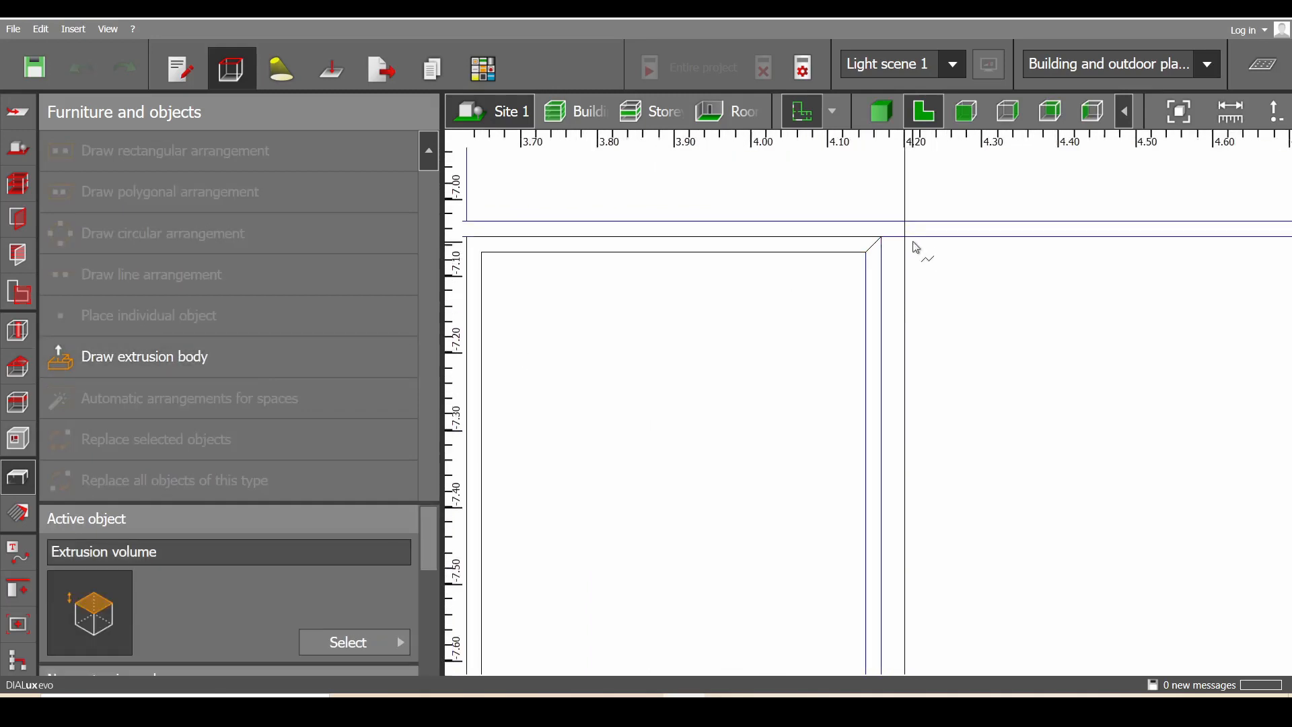
pyautogui.click(874, 238)
pyautogui.scroll(-6, 955, 296)
pyautogui.moveTo(974, 391); pyautogui.dragTo(957, 245, button='middle')
pyautogui.scroll(5, 926, 434)
pyautogui.click(899, 479)
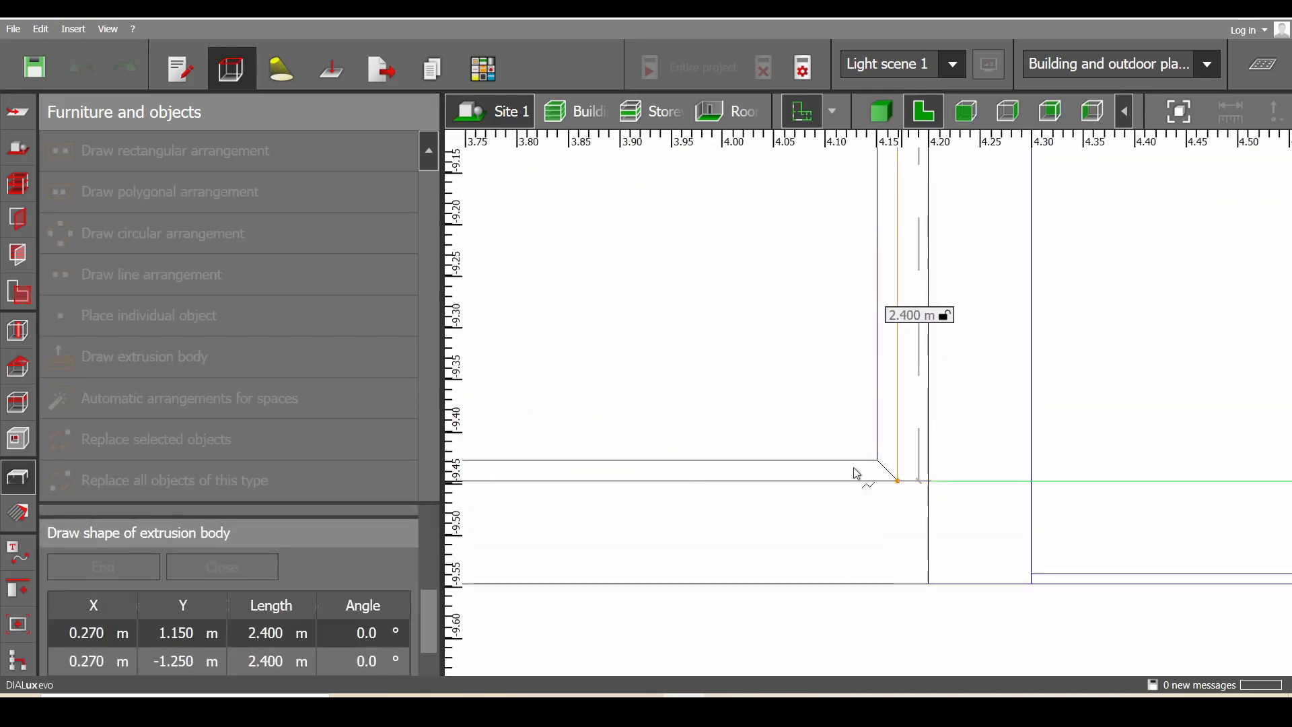
pyautogui.scroll(2, 861, 463)
pyautogui.click(895, 457)
pyautogui.scroll(-6, 894, 452)
pyautogui.moveTo(887, 219); pyautogui.dragTo(898, 505, button='middle')
pyautogui.scroll(-1, 879, 225)
pyautogui.moveTo(922, 249); pyautogui.dragTo(866, 524, button='middle')
pyautogui.scroll(6, 861, 508)
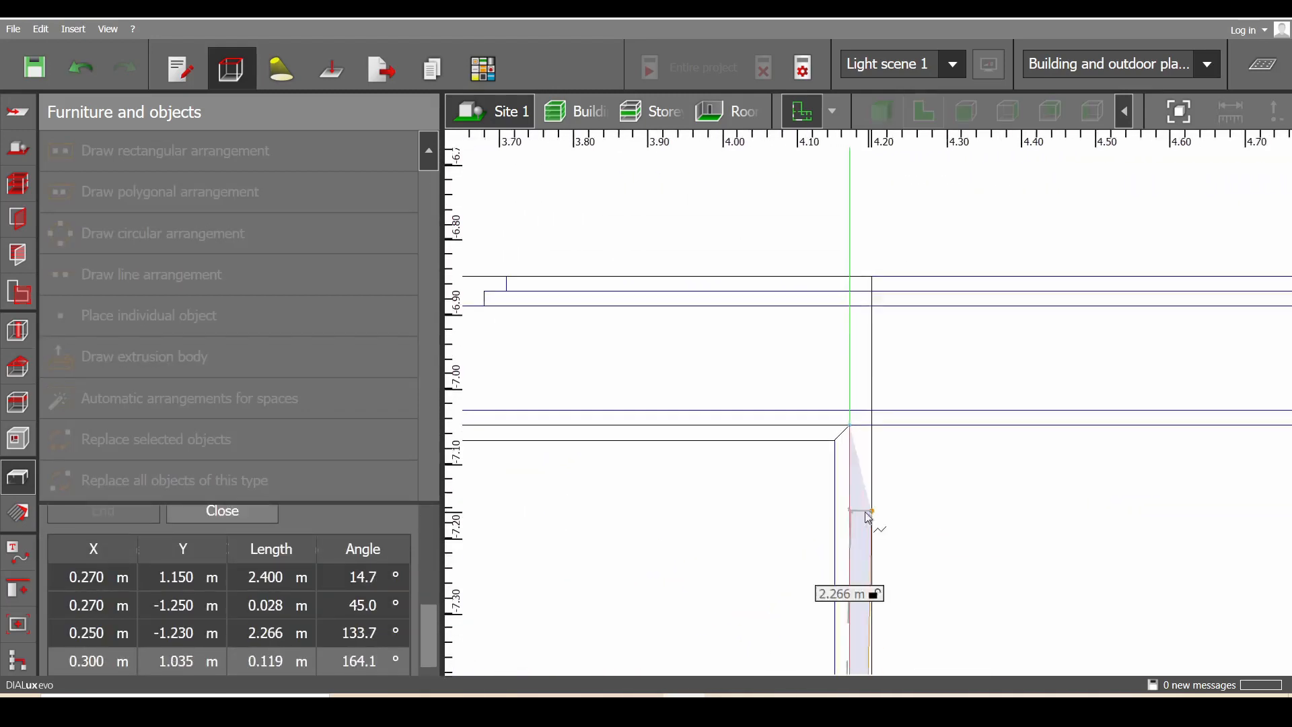
pyautogui.click(815, 387)
pyautogui.rightClick(826, 386)
pyautogui.click(835, 390)
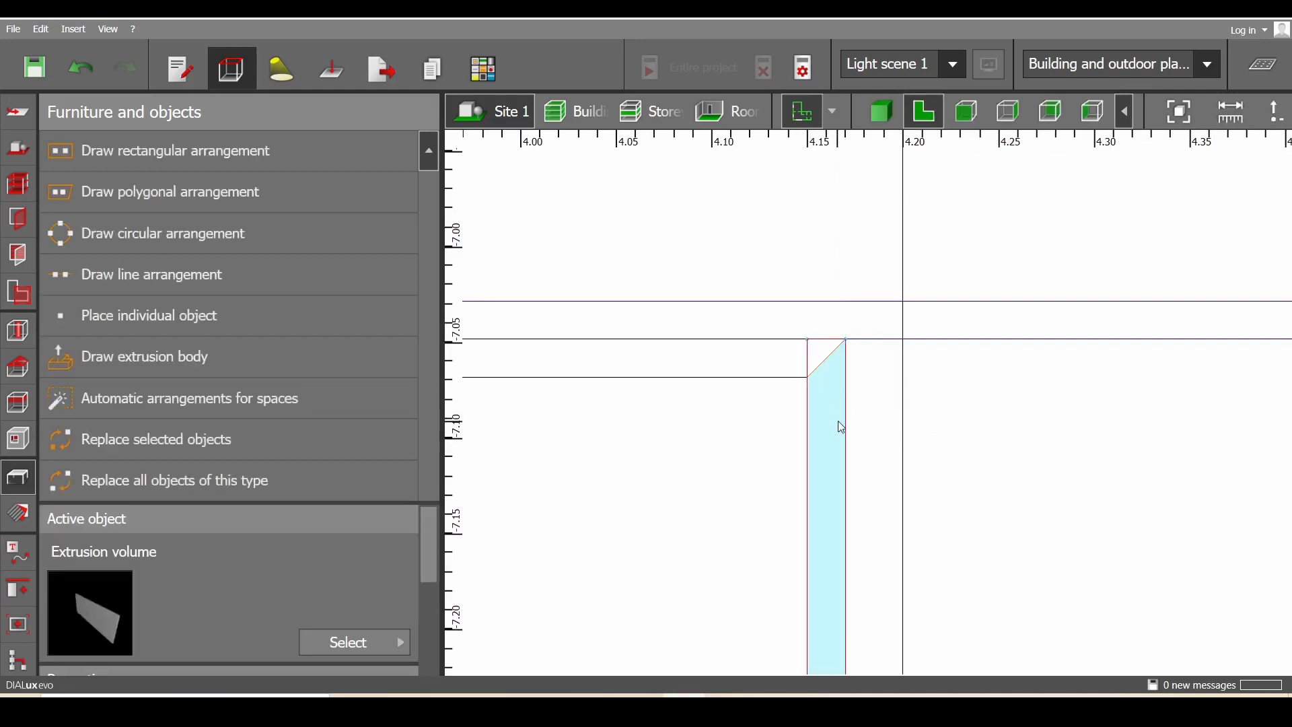
# Measure the thickness of the niche frame on the interior plan
pyautogui.scroll(-2, 851, 426)
pyautogui.scroll(-8, 850, 419)
pyautogui.moveTo(884, 331); pyautogui.dragTo(962, 574, button='middle')
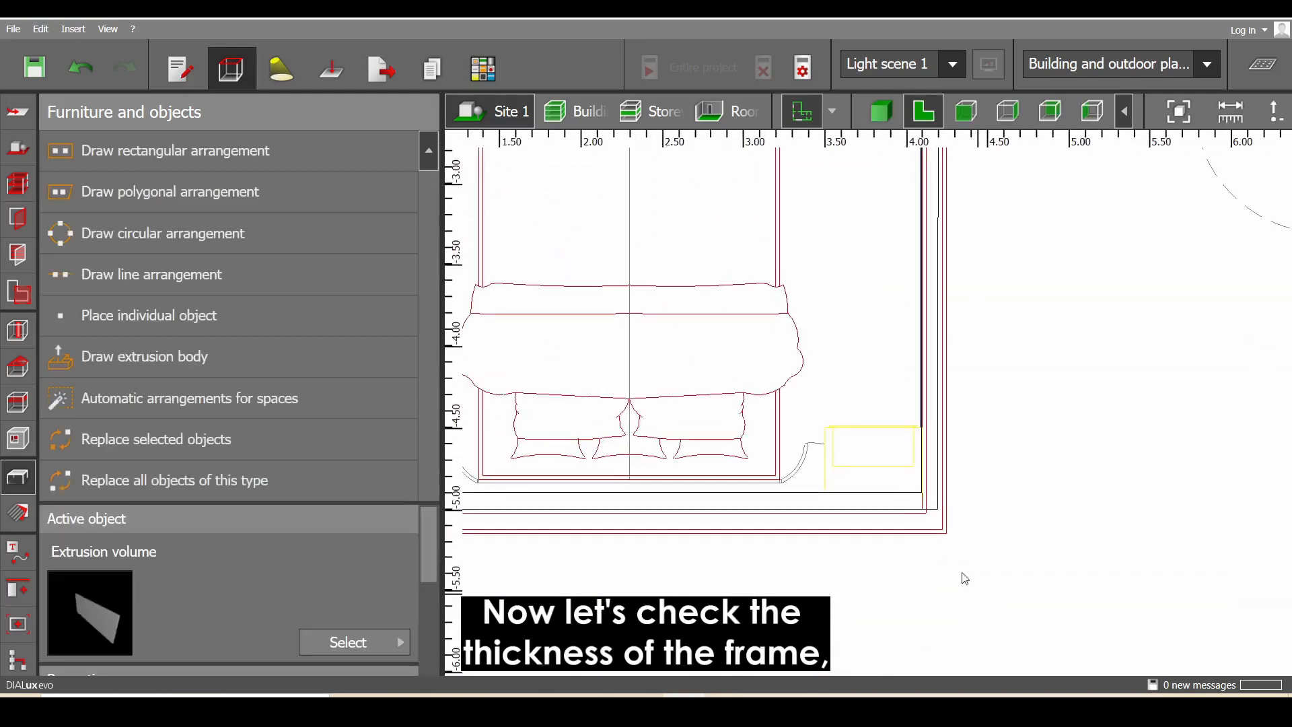
pyautogui.scroll(6, 864, 465)
pyautogui.scroll(3, 832, 404)
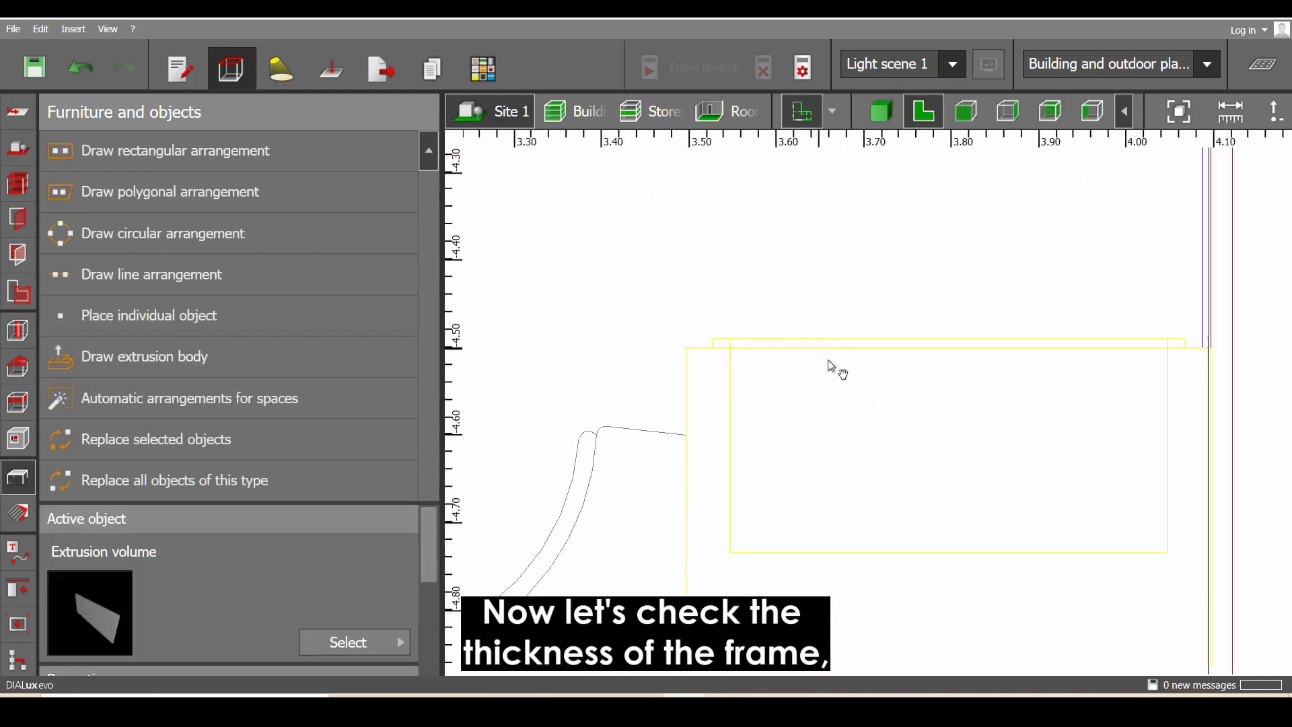
pyautogui.click(1222, 116)
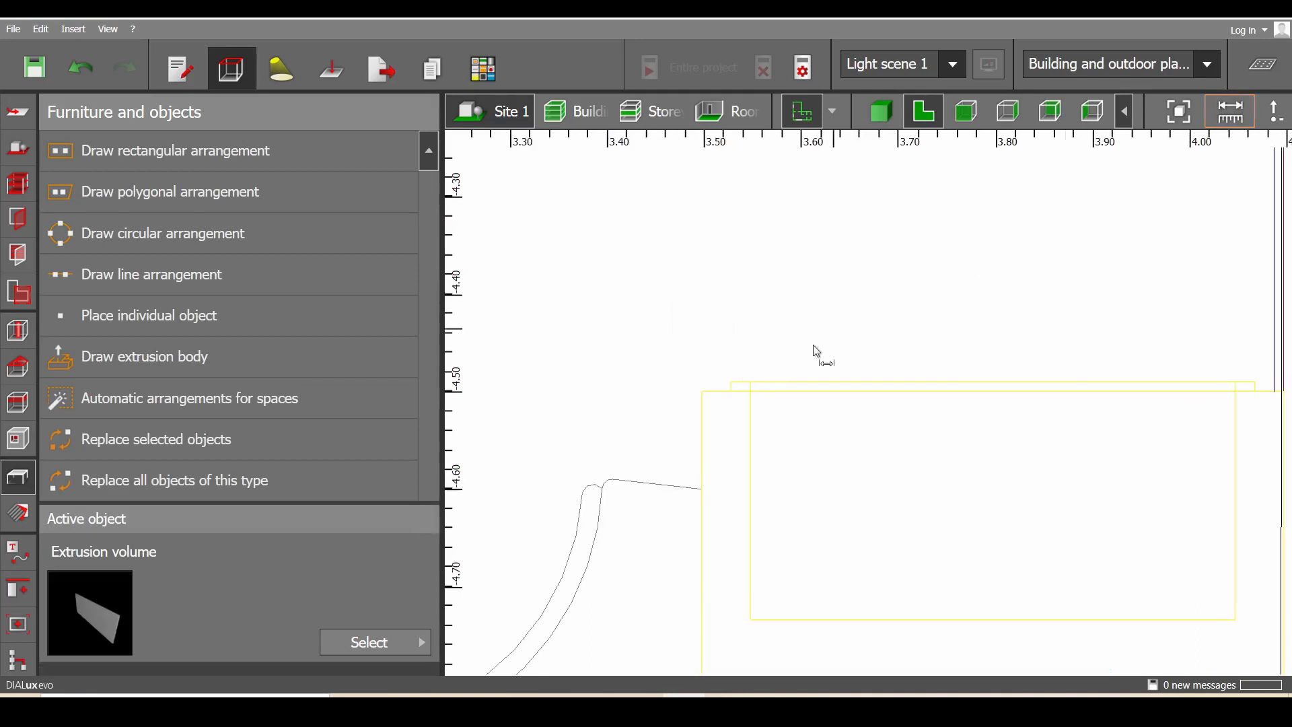
pyautogui.click(731, 391)
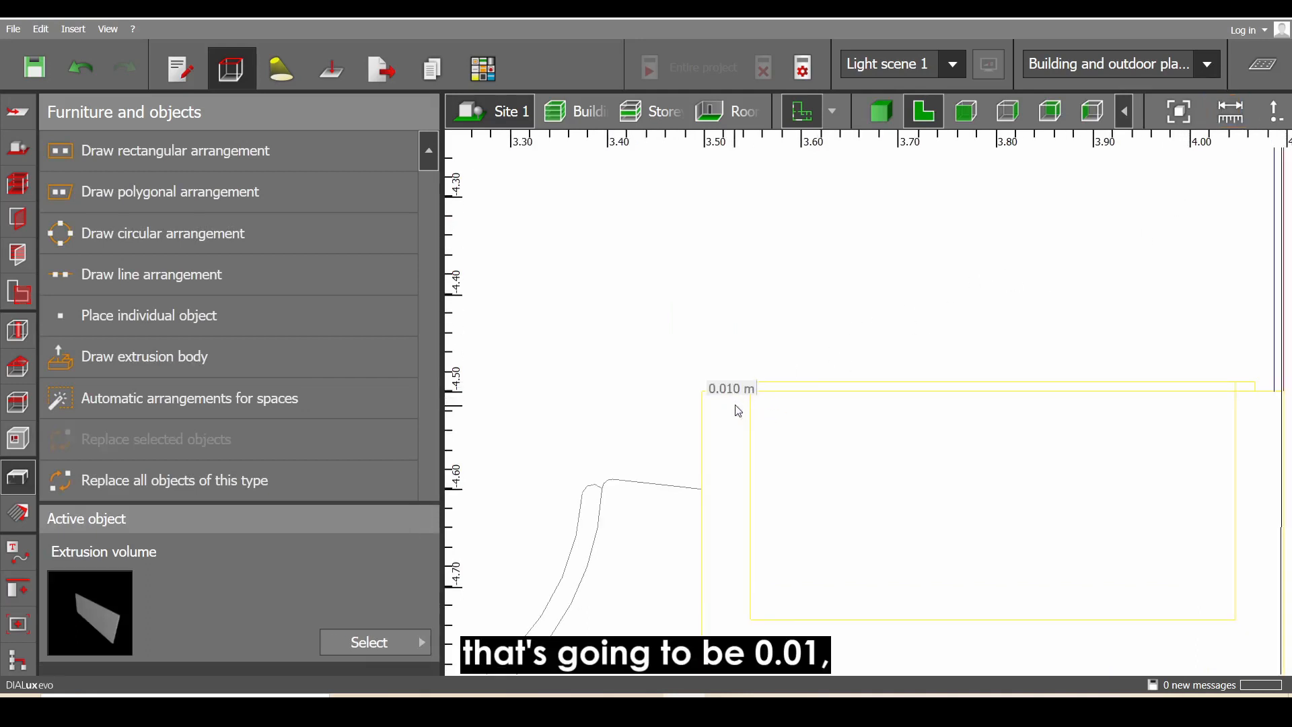
pyautogui.press('Escape')
# Set the extrusion height of the niche frame's right stile to 0.01 m
pyautogui.scroll(-11, 744, 411)
pyautogui.moveTo(836, 581); pyautogui.dragTo(854, 378, button='middle')
pyautogui.scroll(5, 866, 430)
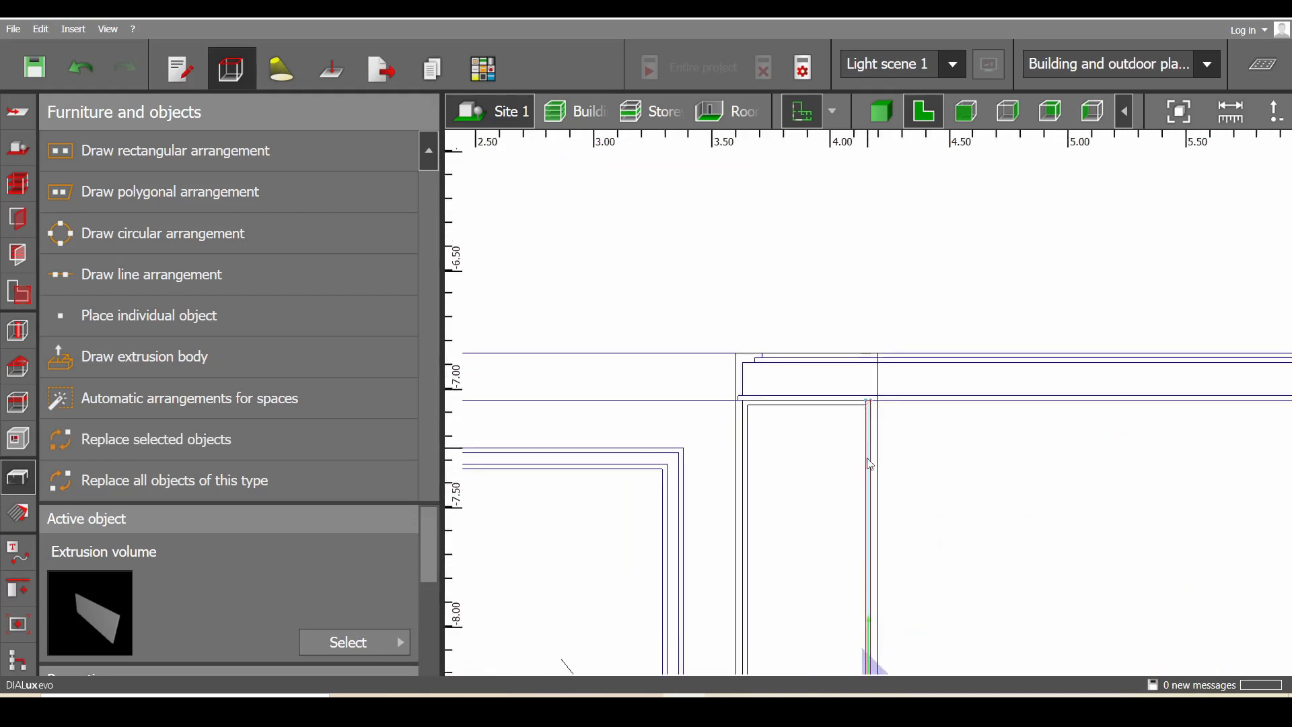
pyautogui.moveTo(868, 459); pyautogui.dragTo(848, 268, button='middle')
pyautogui.moveTo(433, 561); pyautogui.dragTo(417, 663)
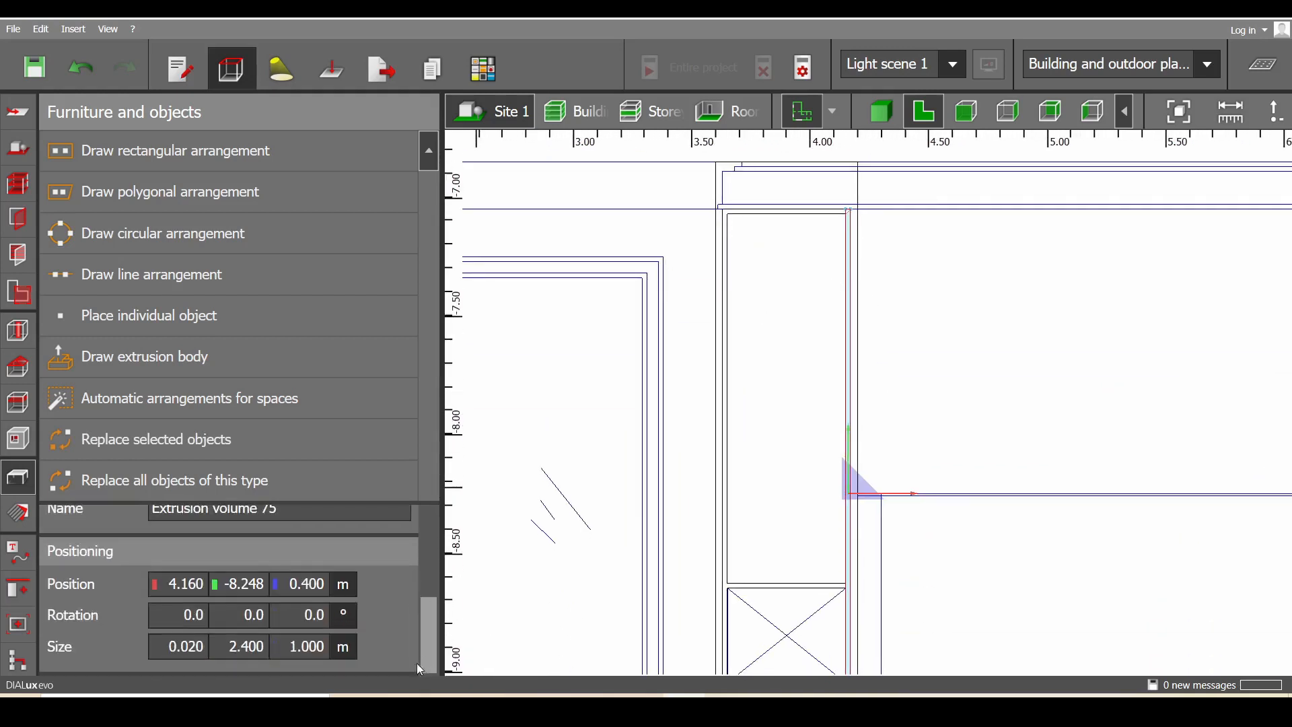
pyautogui.click(327, 649)
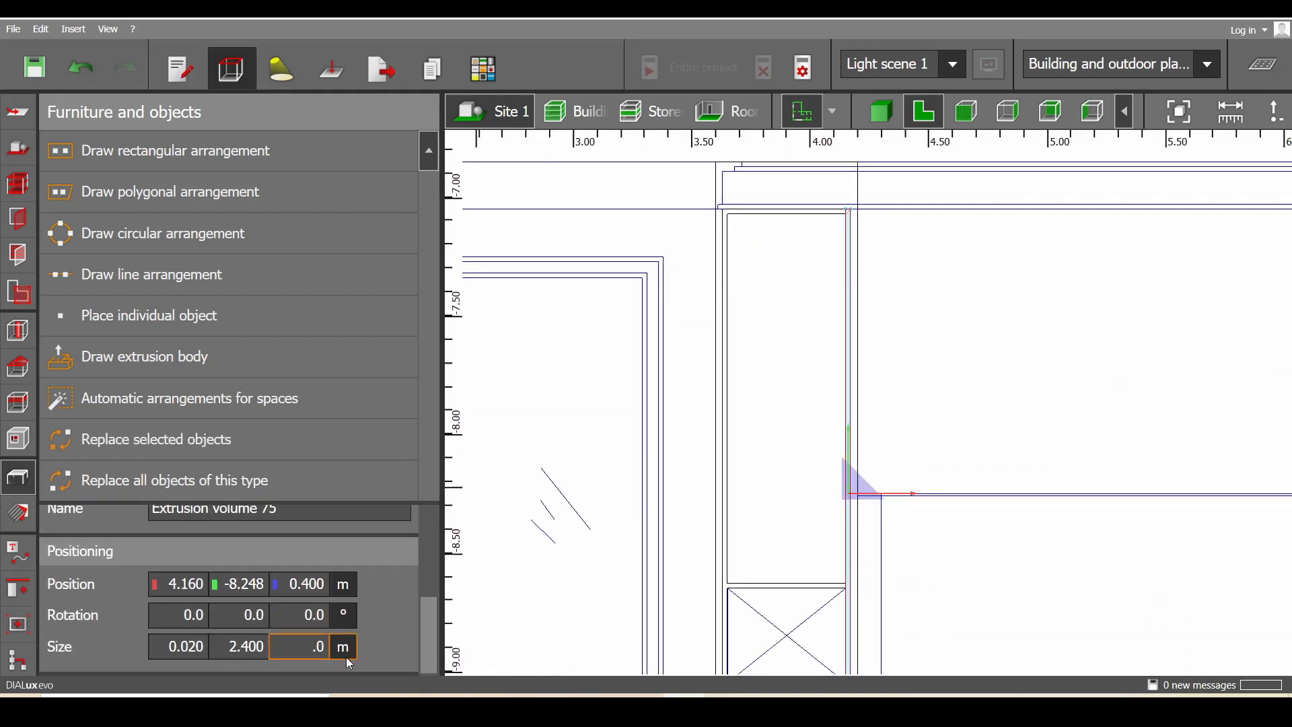
# Set the extrusion height of the main niche frame body, with its cross rails, to 0.01 m
pyautogui.click(776, 214)
pyautogui.moveTo(422, 560); pyautogui.dragTo(428, 648)
pyautogui.click(314, 667)
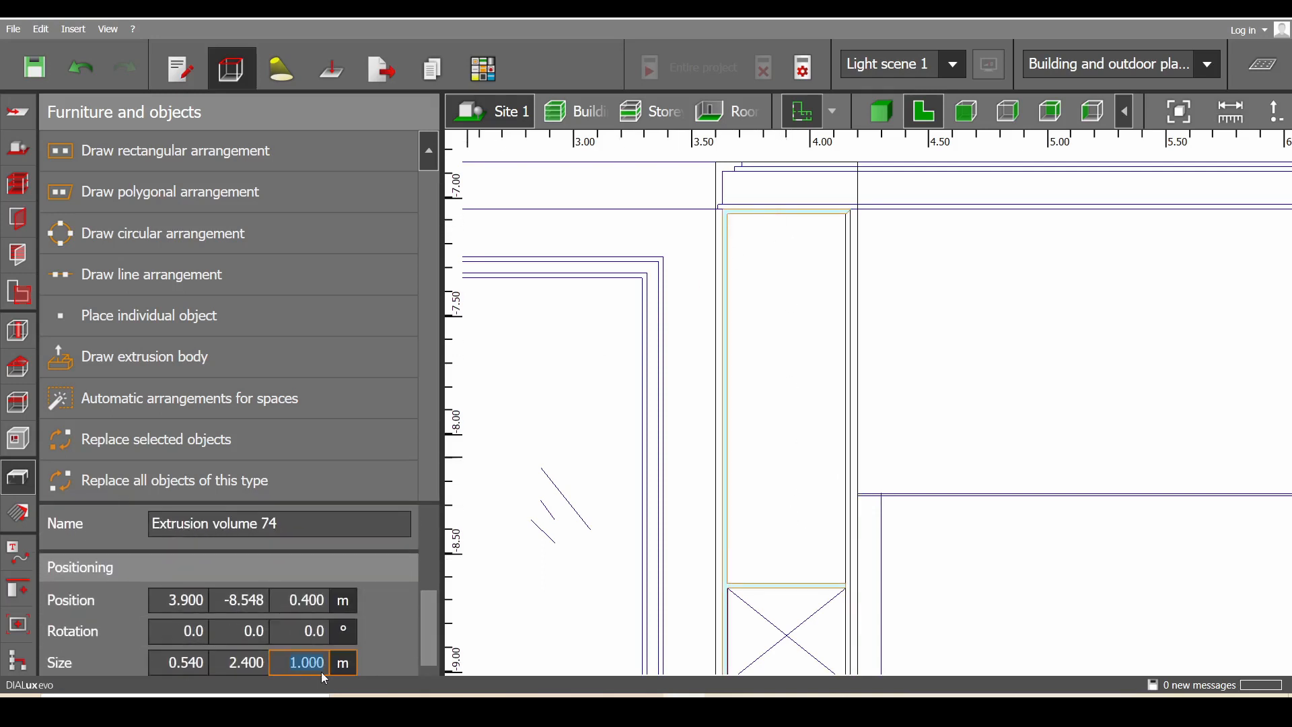
pyautogui.write('.0')
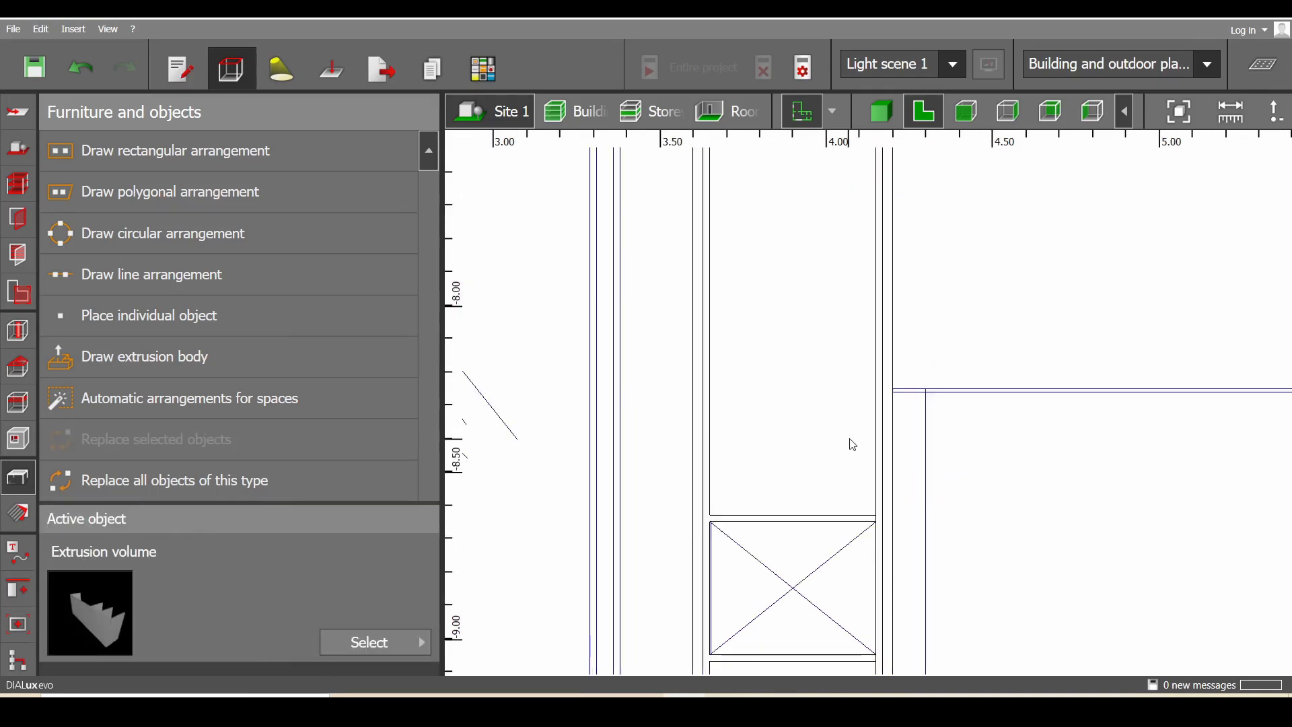
# In the 3D view, select the main niche frame and its right stile and combine them into one object
pyautogui.scroll(-3, 850, 444)
pyautogui.moveTo(841, 336); pyautogui.dragTo(864, 444, button='middle')
pyautogui.moveTo(849, 361); pyautogui.dragTo(836, 466, button='middle')
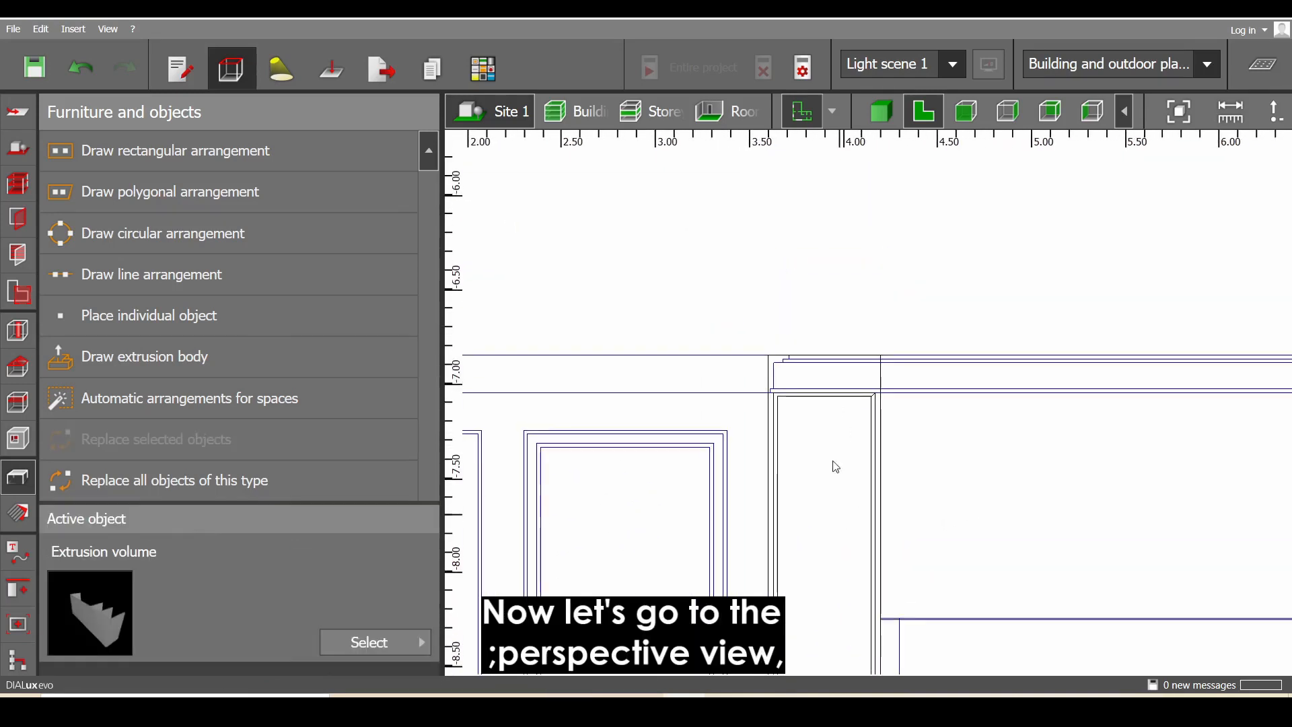
pyautogui.click(881, 121)
pyautogui.scroll(5, 875, 363)
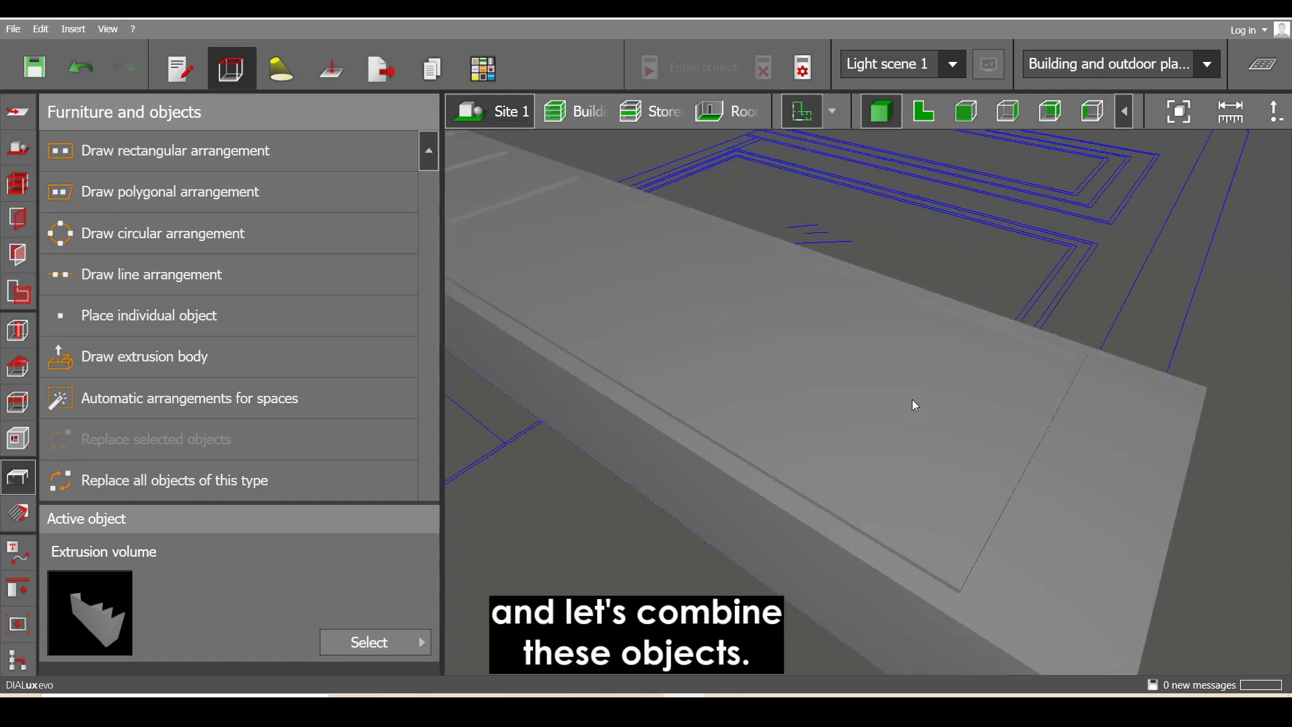
pyautogui.click(1032, 446)
pyautogui.scroll(2, 996, 404)
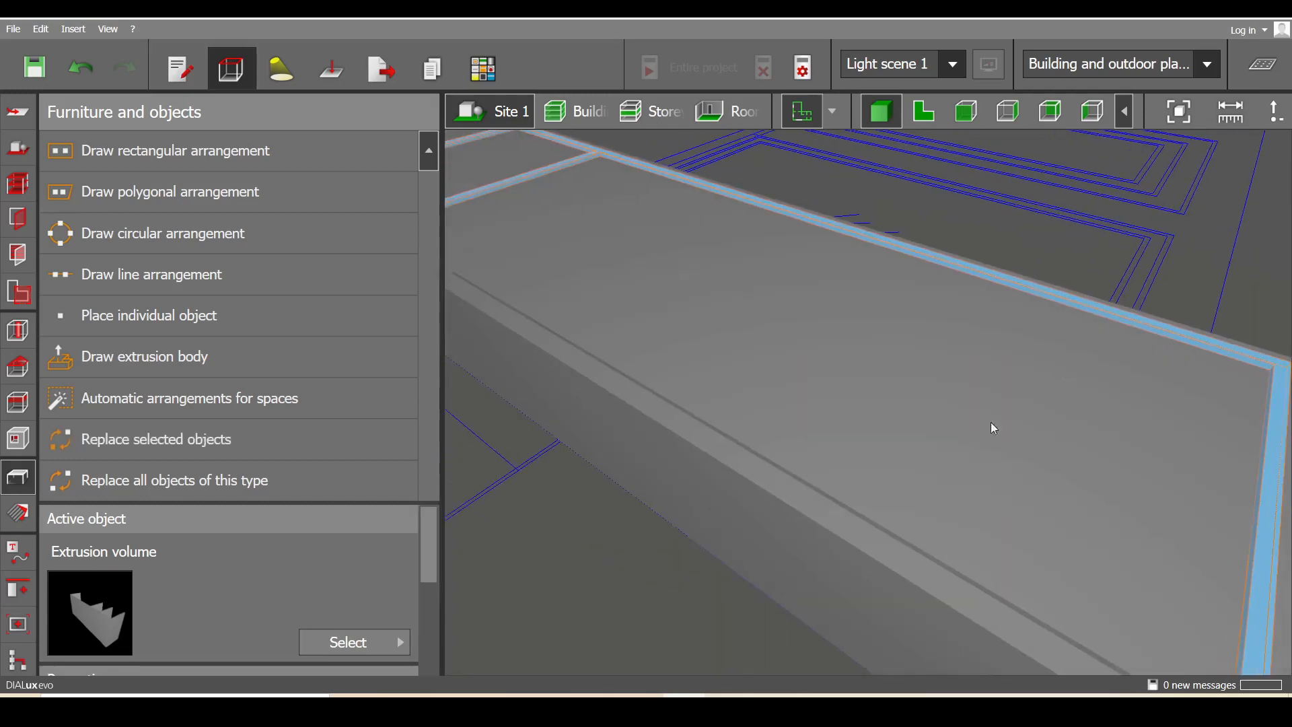
pyautogui.click(896, 528)
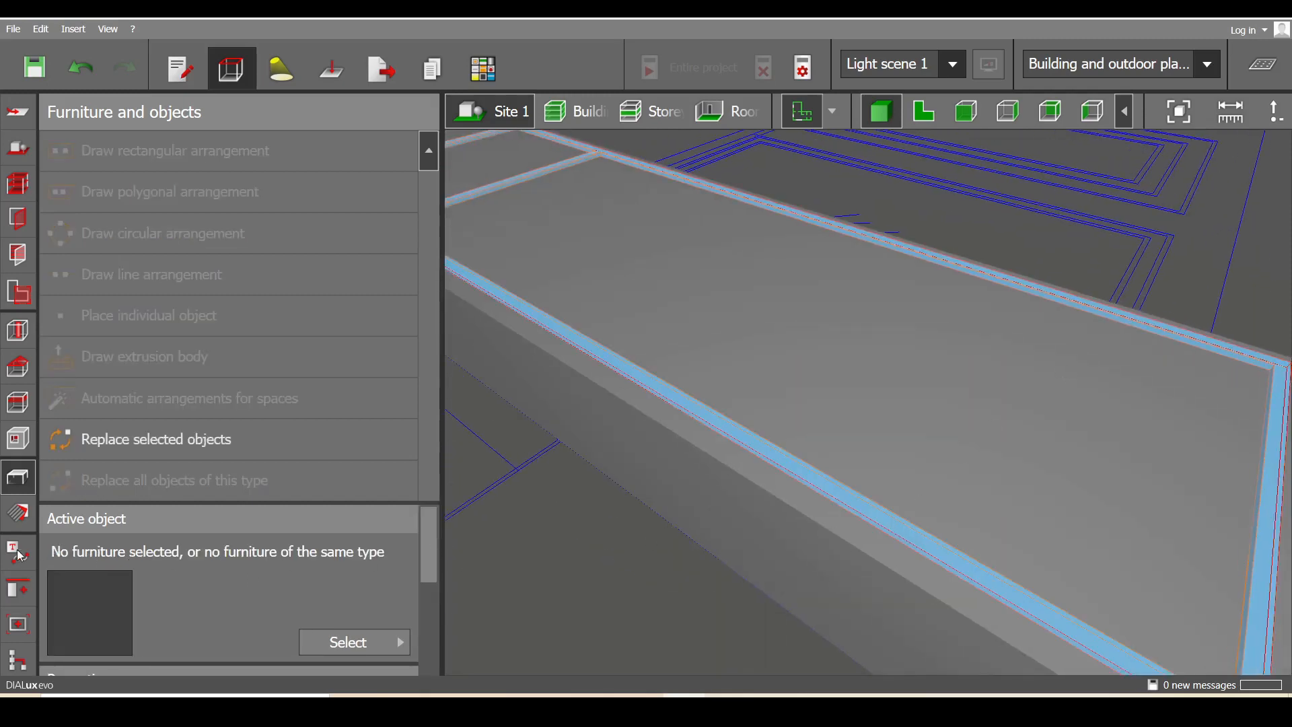
pyautogui.click(17, 590)
pyautogui.click(355, 542)
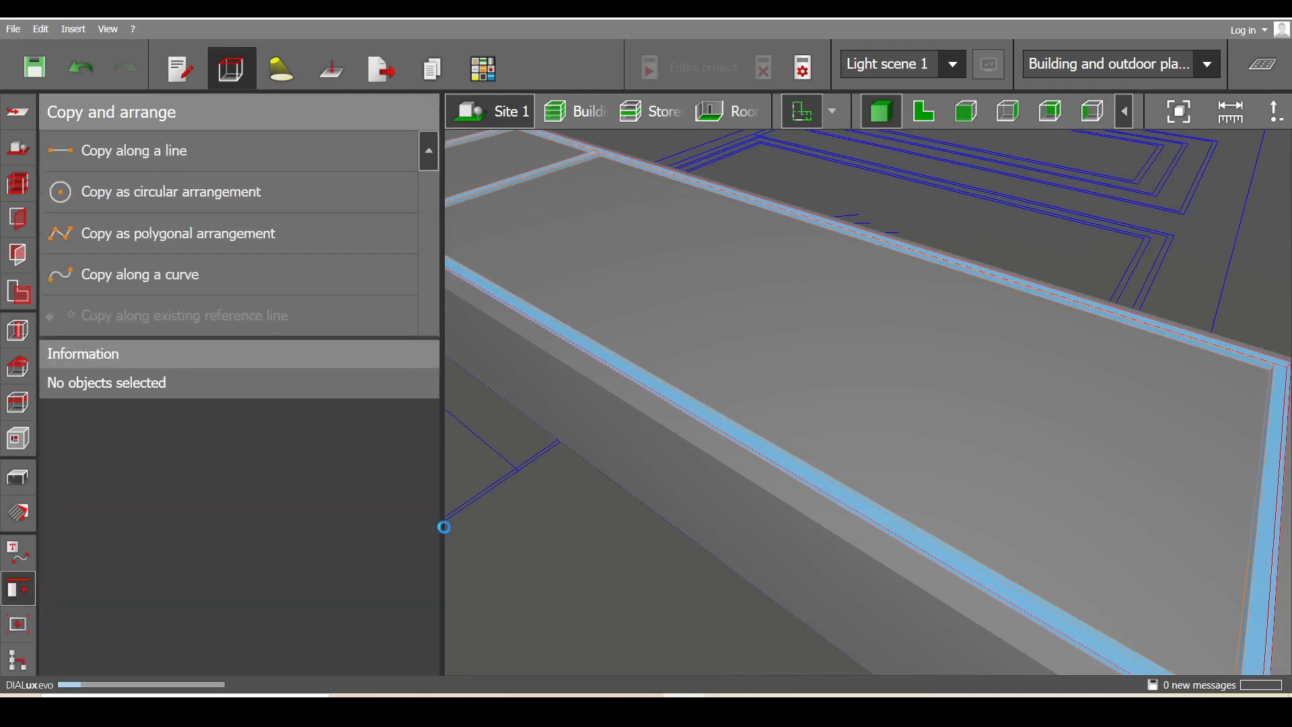
# Apply the catalog colour 1015 (Light ivory) to the combined niche frame
pyautogui.click(20, 514)
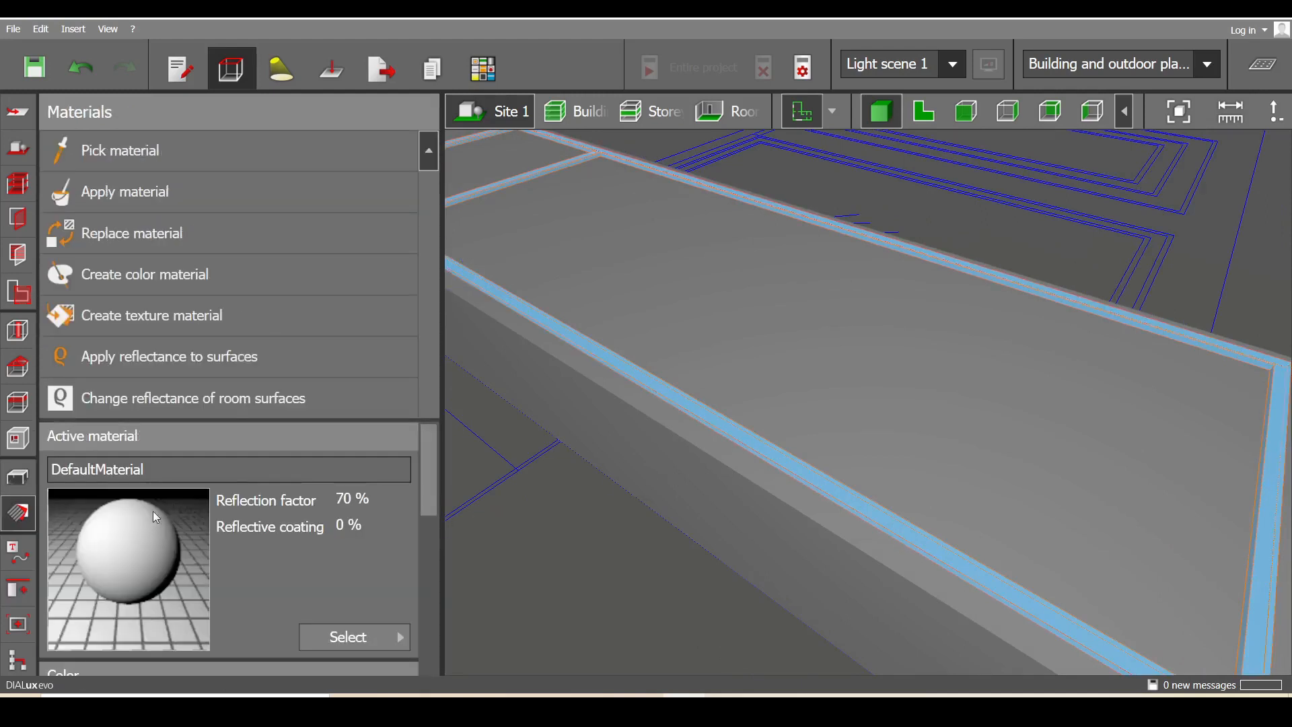
pyautogui.click(384, 638)
pyautogui.click(555, 551)
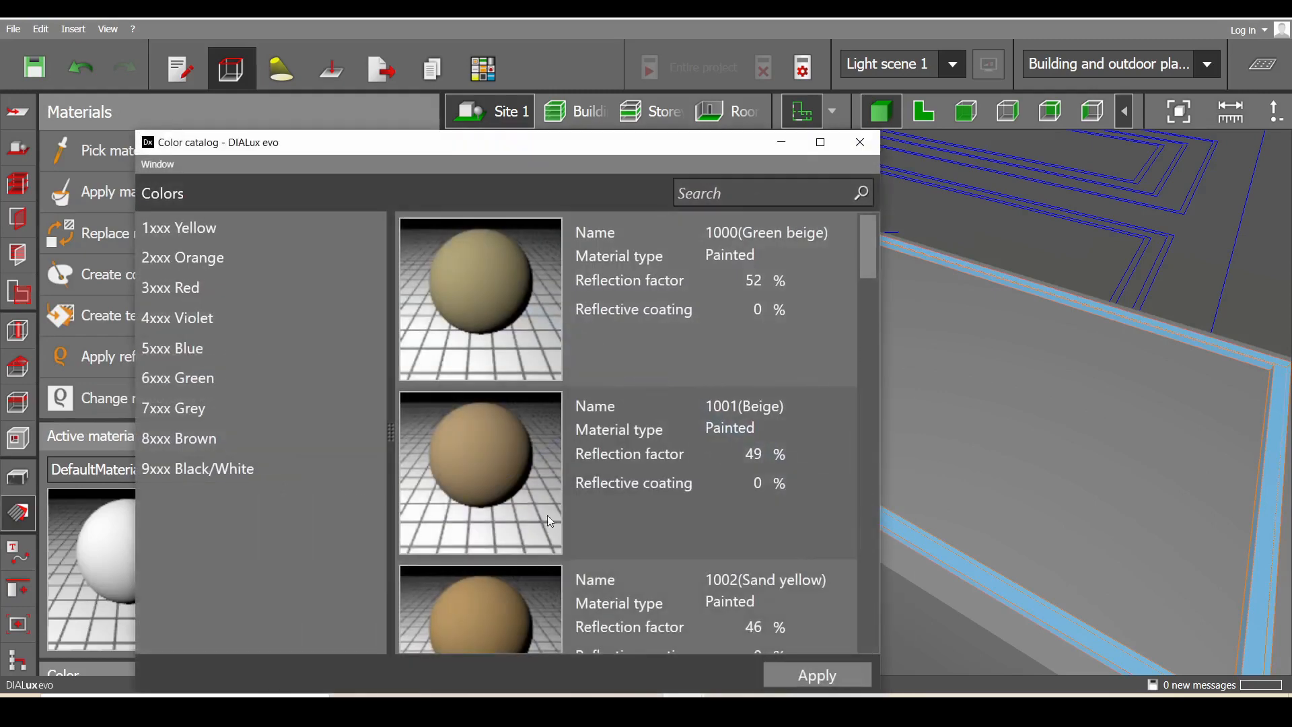
pyautogui.scroll(-6, 488, 469)
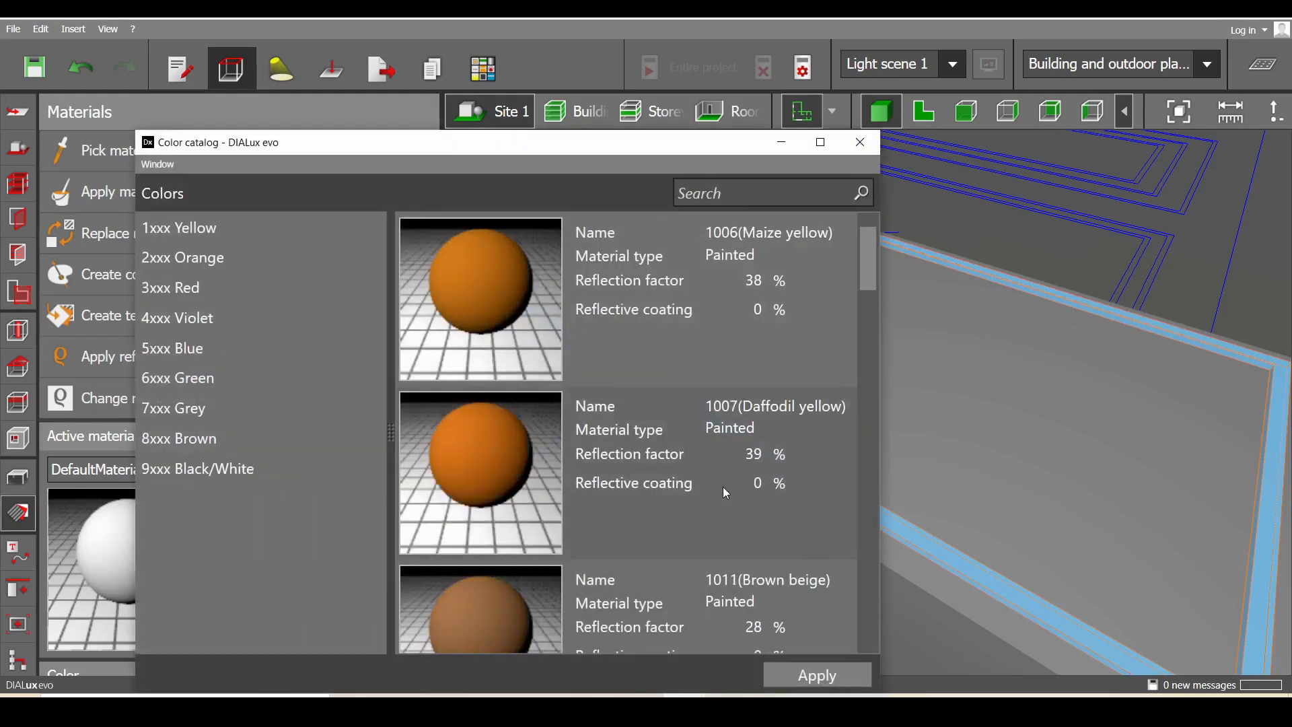
pyautogui.click(543, 323)
pyautogui.click(859, 142)
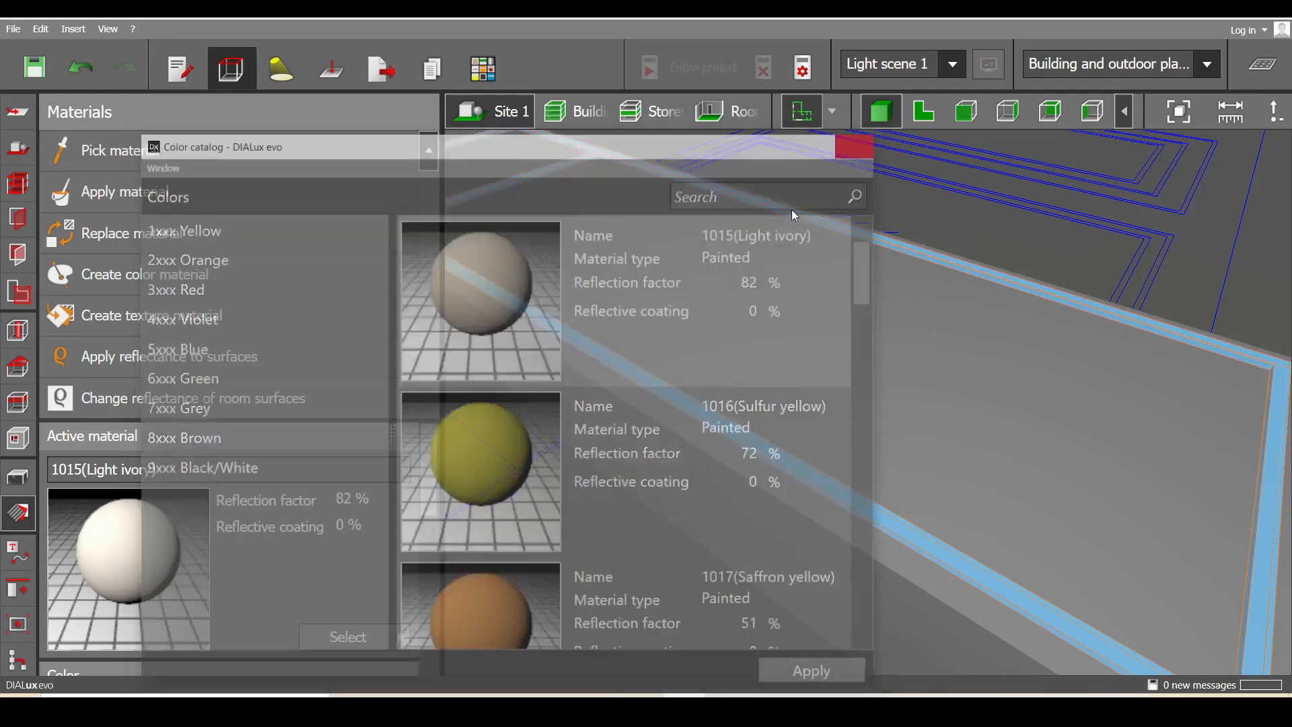
pyautogui.click(709, 420)
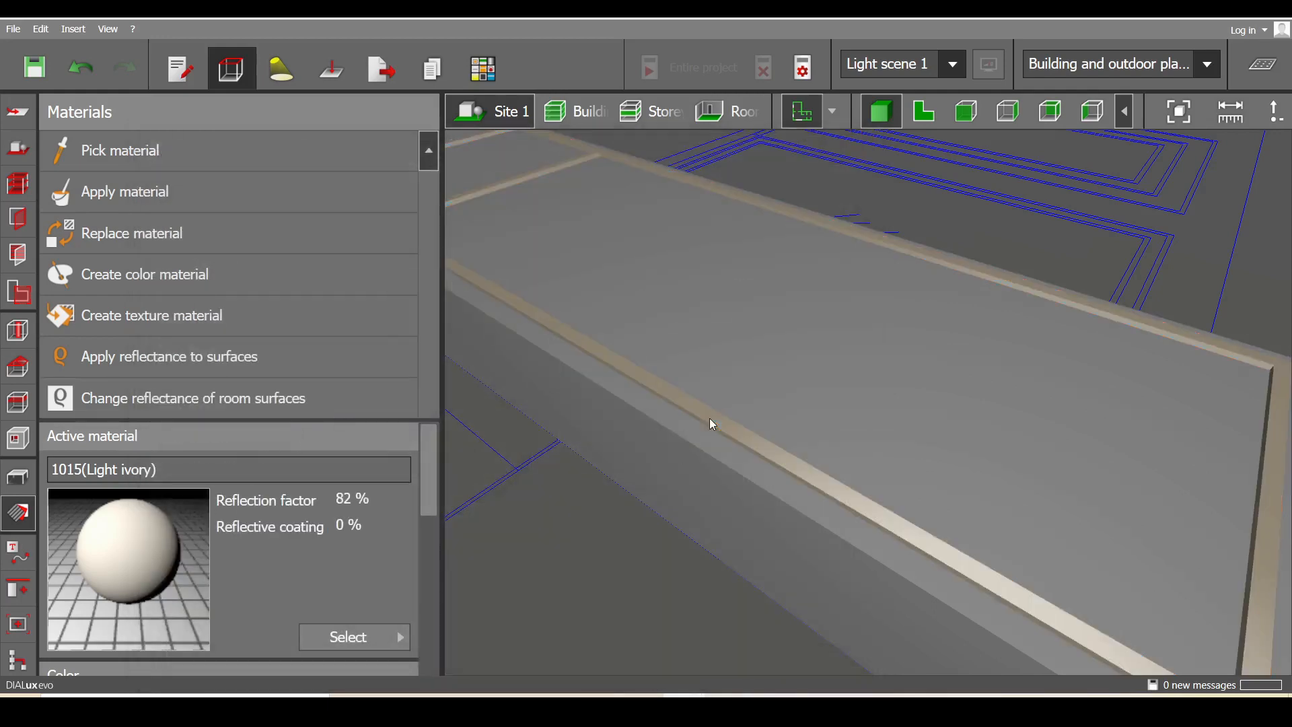
# In plan view, start a new extrusion body on the crossed niche panel with its 0.500 m upper edge
pyautogui.click(923, 111)
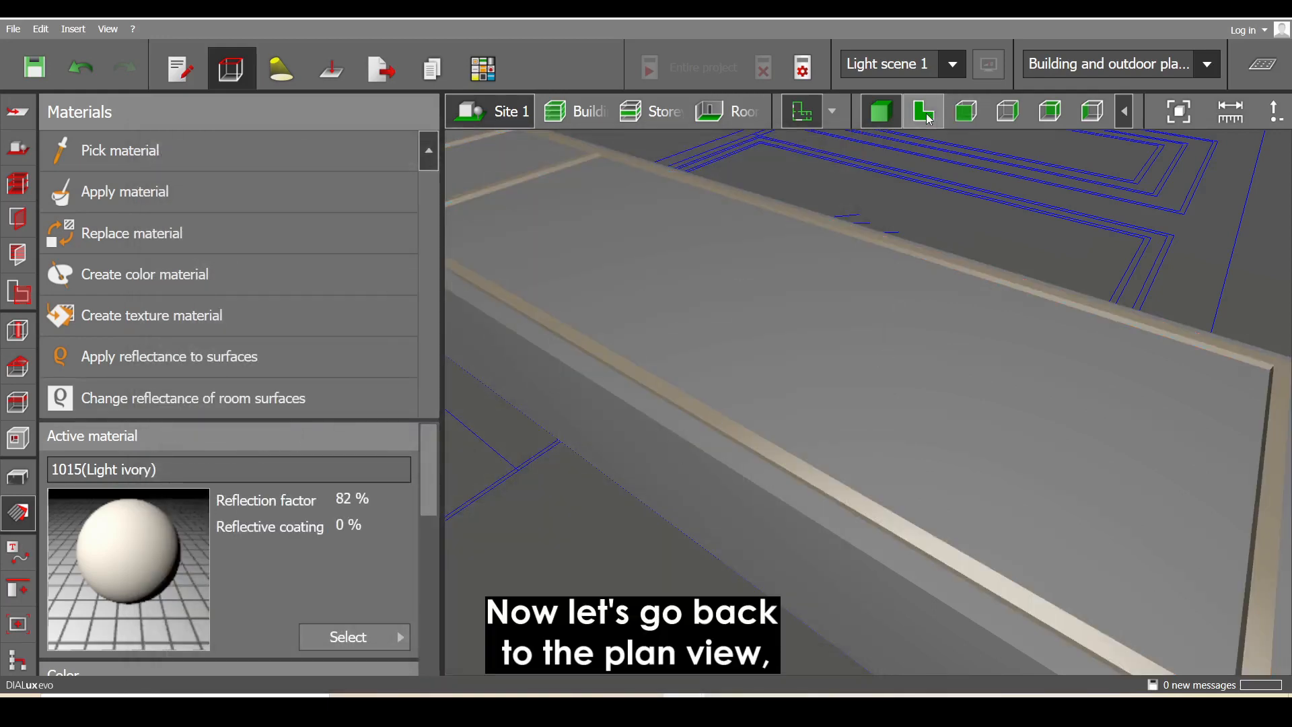
pyautogui.scroll(-3, 851, 340)
pyautogui.scroll(8, 878, 336)
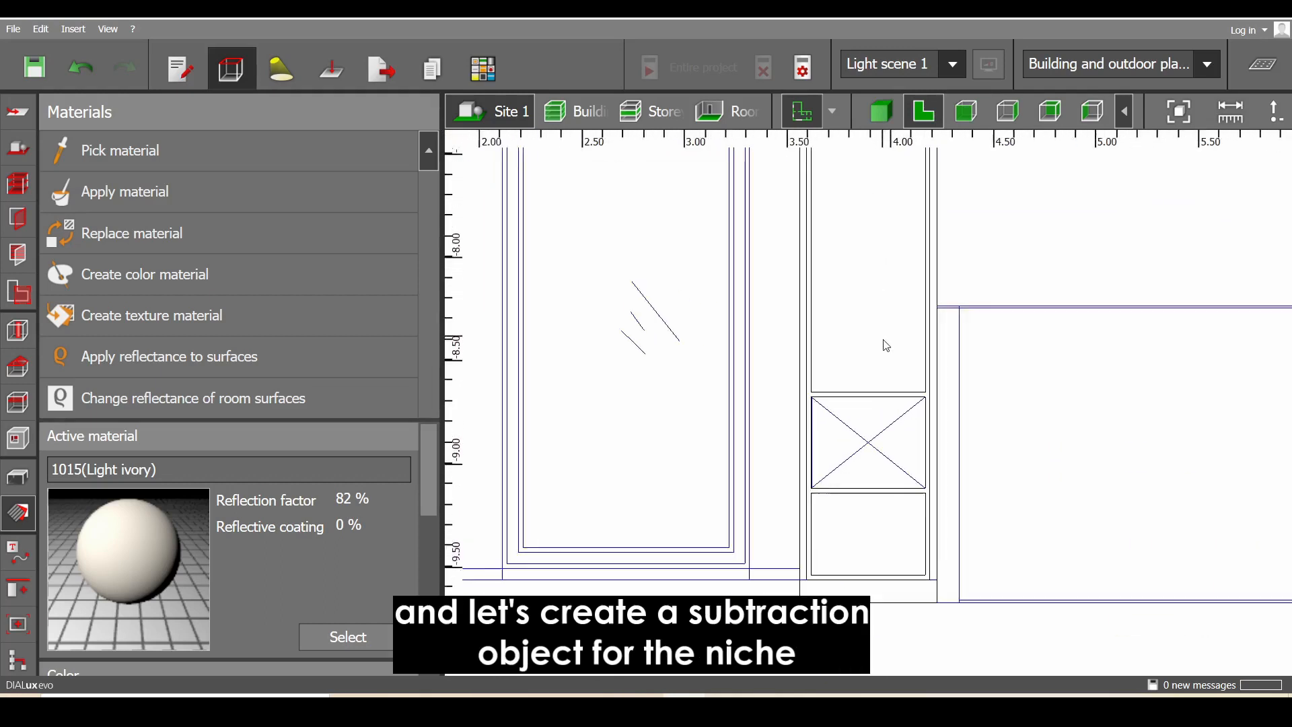
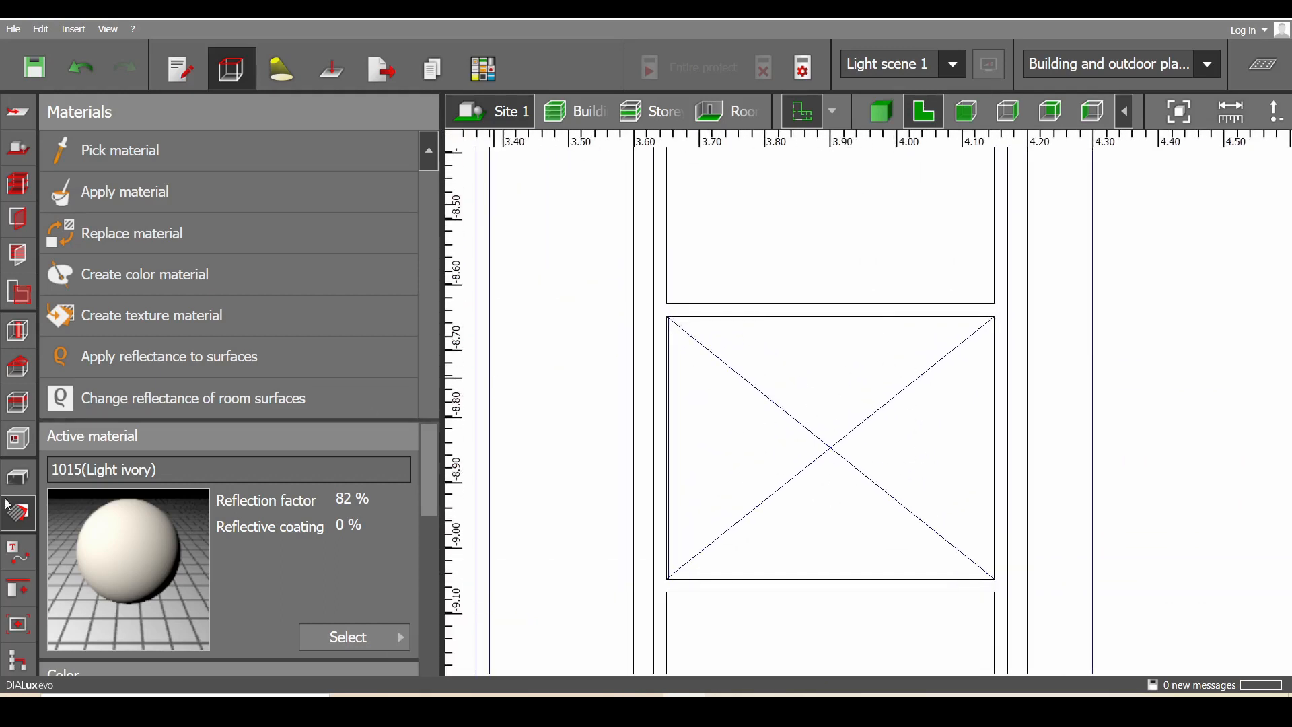
pyautogui.click(19, 477)
pyautogui.click(145, 356)
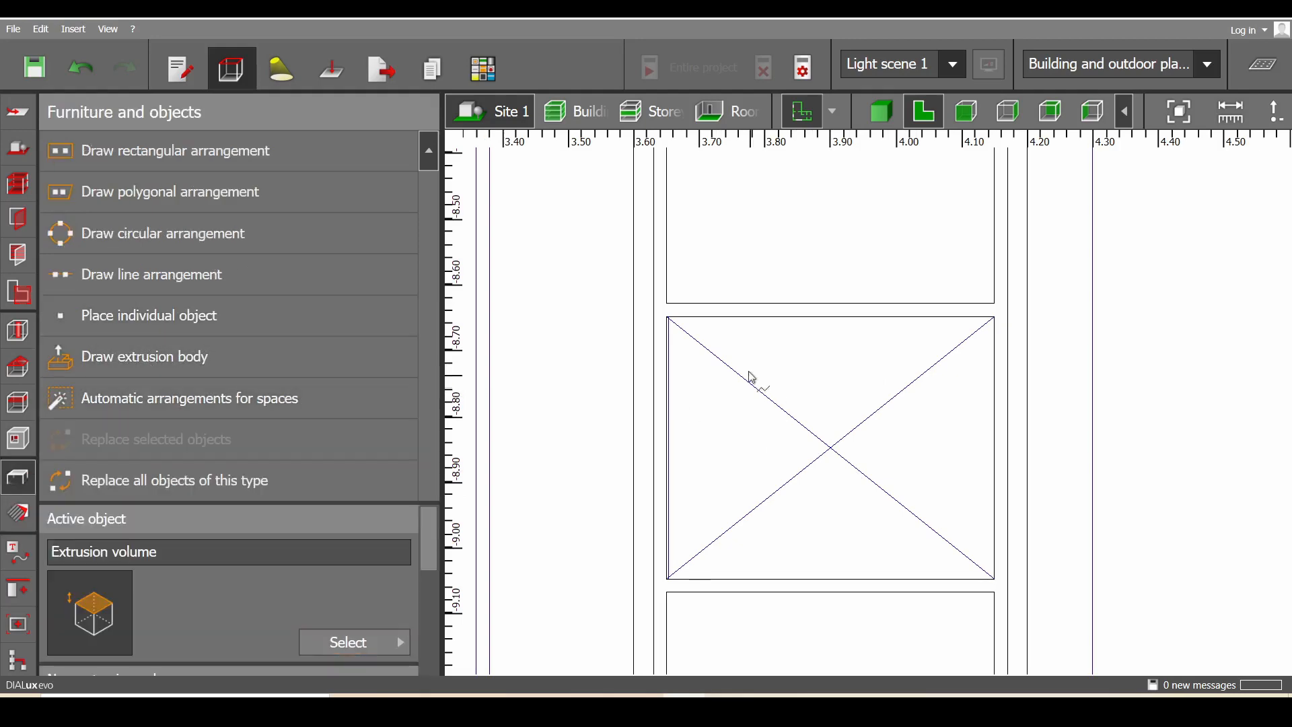
pyautogui.scroll(3, 668, 314)
pyautogui.scroll(1, 666, 311)
pyautogui.click(660, 312)
pyautogui.scroll(-4, 606, 374)
pyautogui.scroll(2, 834, 350)
pyautogui.click(845, 273)
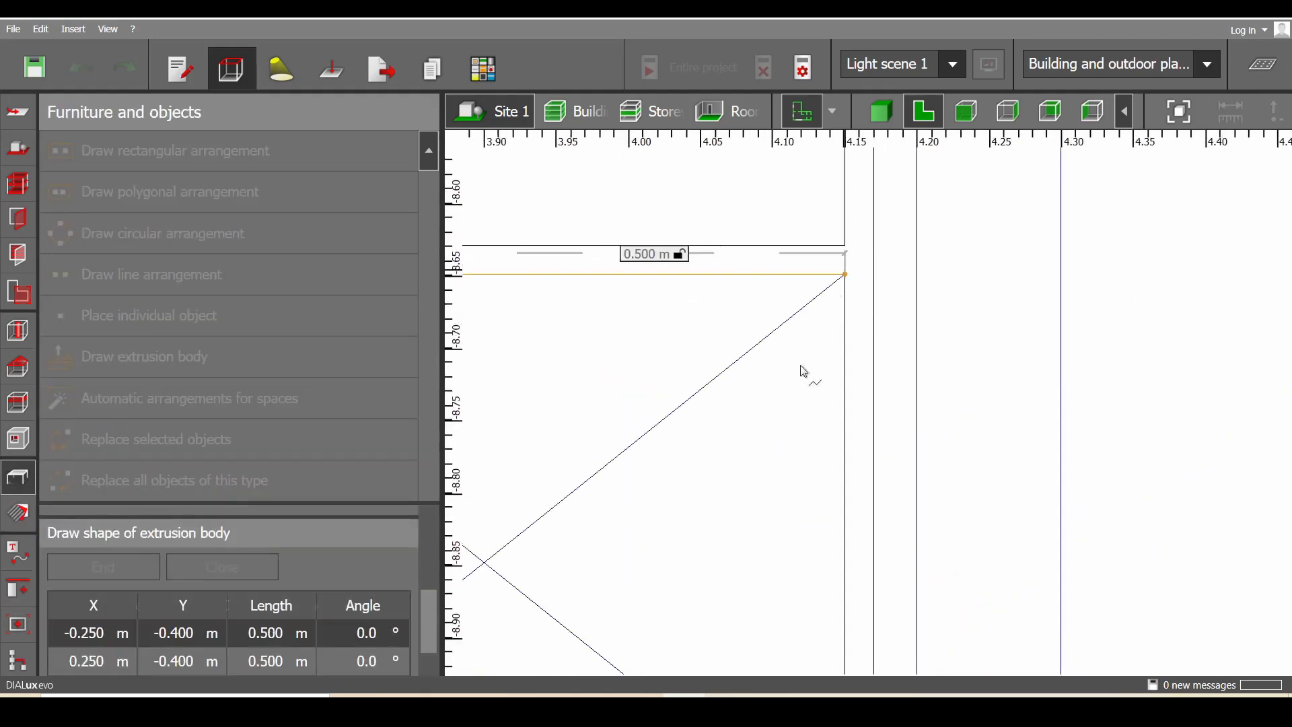
# Trace the crossed panel's 0.400 m right side and 0.500 m lower edge, and close the rectangular outline
pyautogui.scroll(-3, 800, 370)
pyautogui.scroll(3, 773, 456)
pyautogui.click(916, 484)
pyautogui.scroll(-2, 922, 481)
pyautogui.scroll(2, 744, 518)
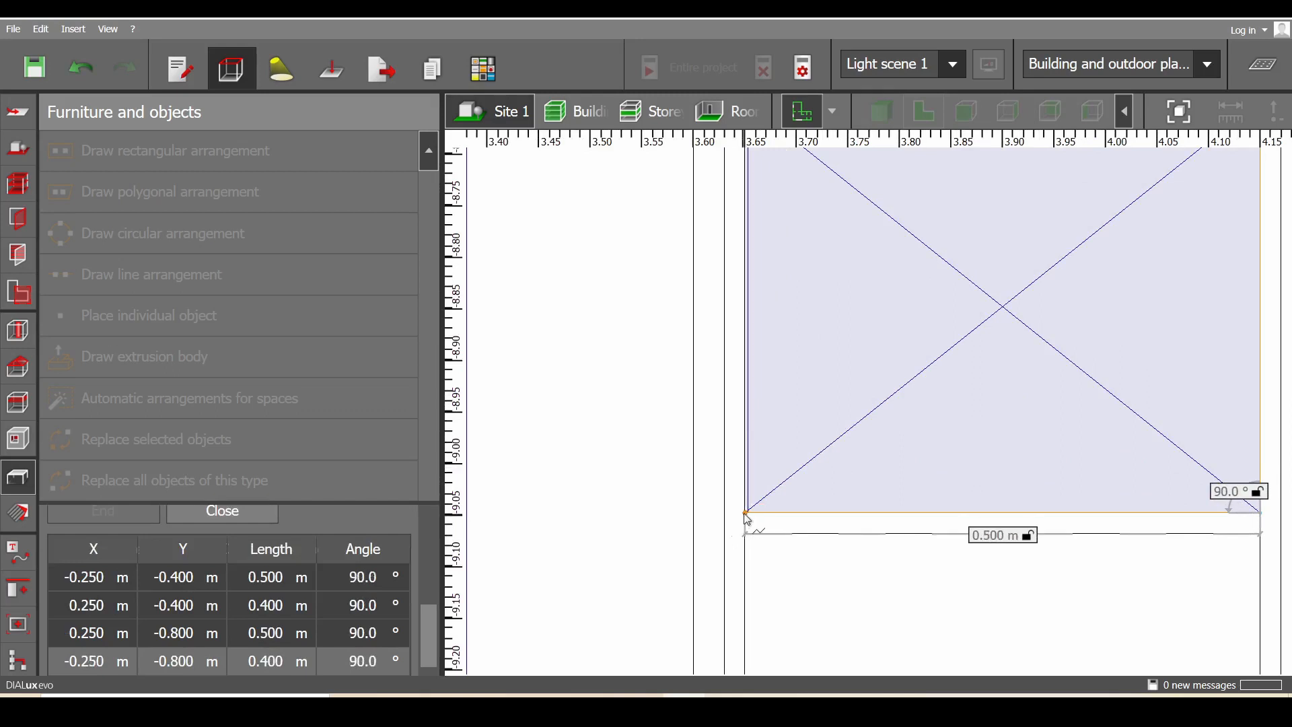
pyautogui.click(746, 518)
pyautogui.click(748, 522)
pyautogui.scroll(-4, 811, 336)
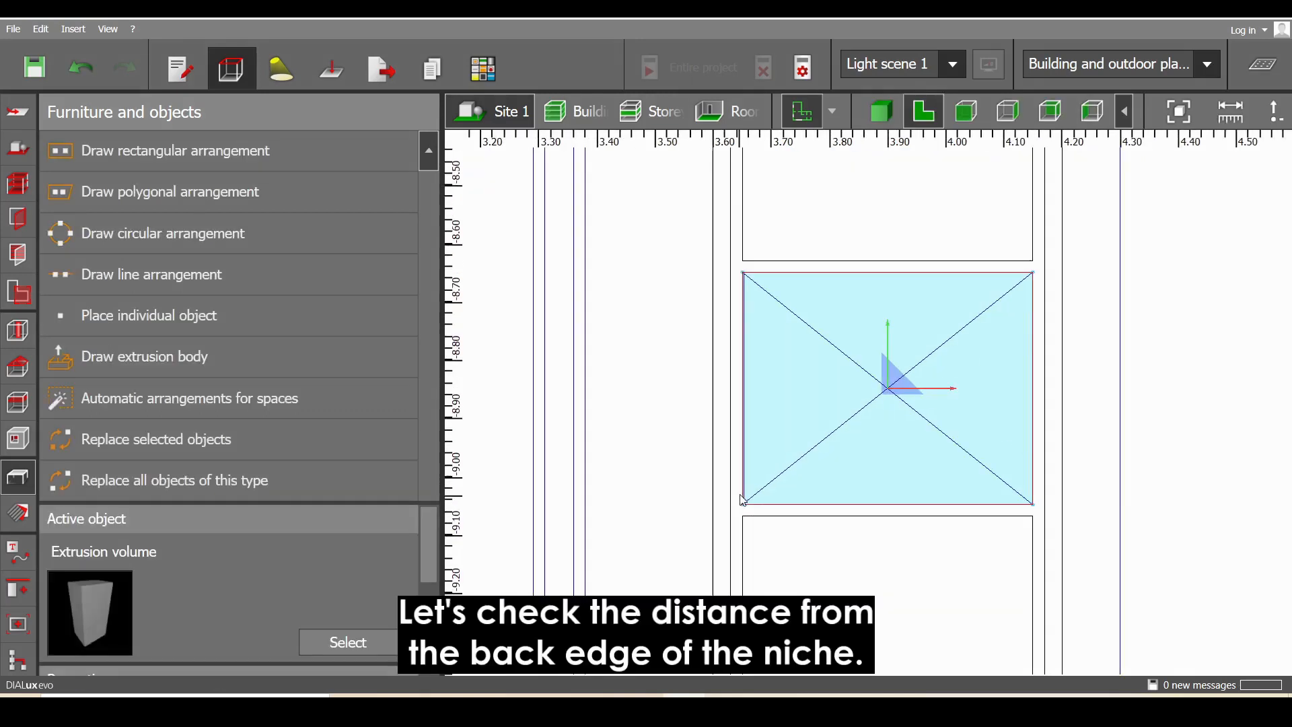
# Measure the distance from the niche's back edge to the wall line on the interior plan
pyautogui.scroll(-5, 810, 336)
pyautogui.moveTo(811, 336); pyautogui.dragTo(818, 605, button='middle')
pyautogui.moveTo(788, 161); pyautogui.dragTo(798, 314, button='middle')
pyautogui.scroll(8, 801, 314)
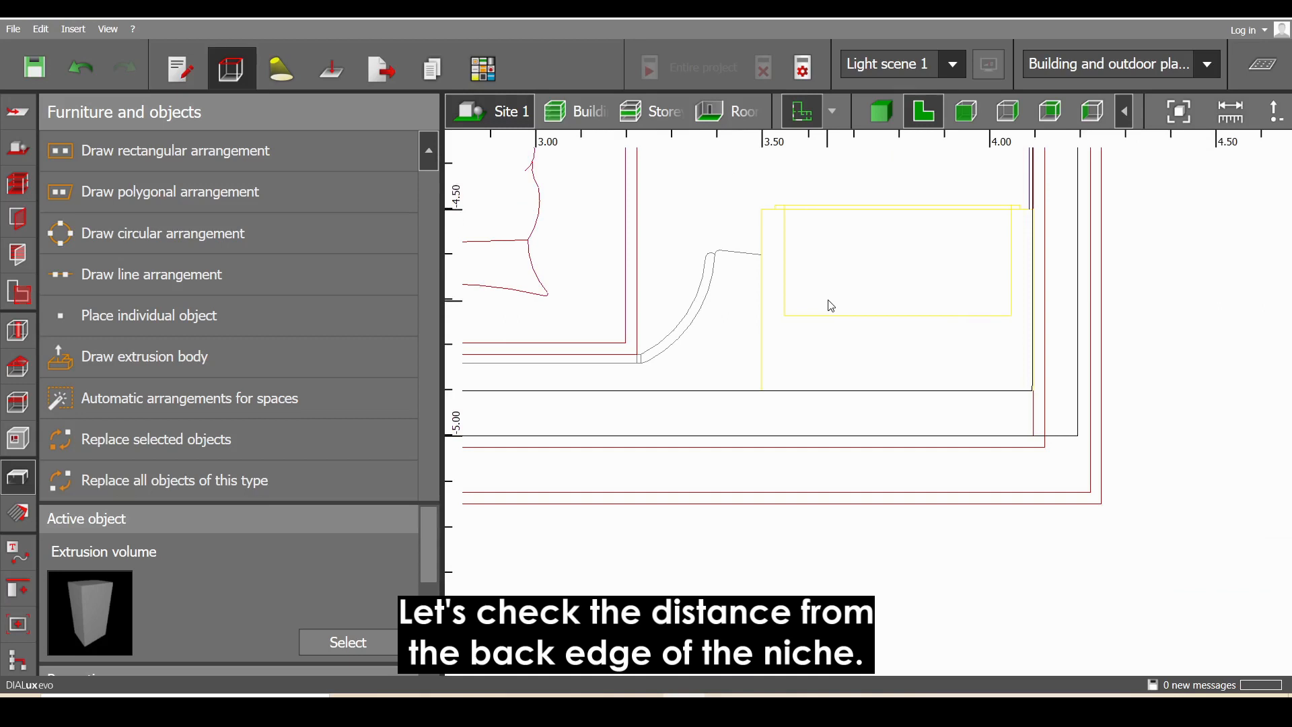
pyautogui.click(1214, 128)
pyautogui.scroll(3, 798, 337)
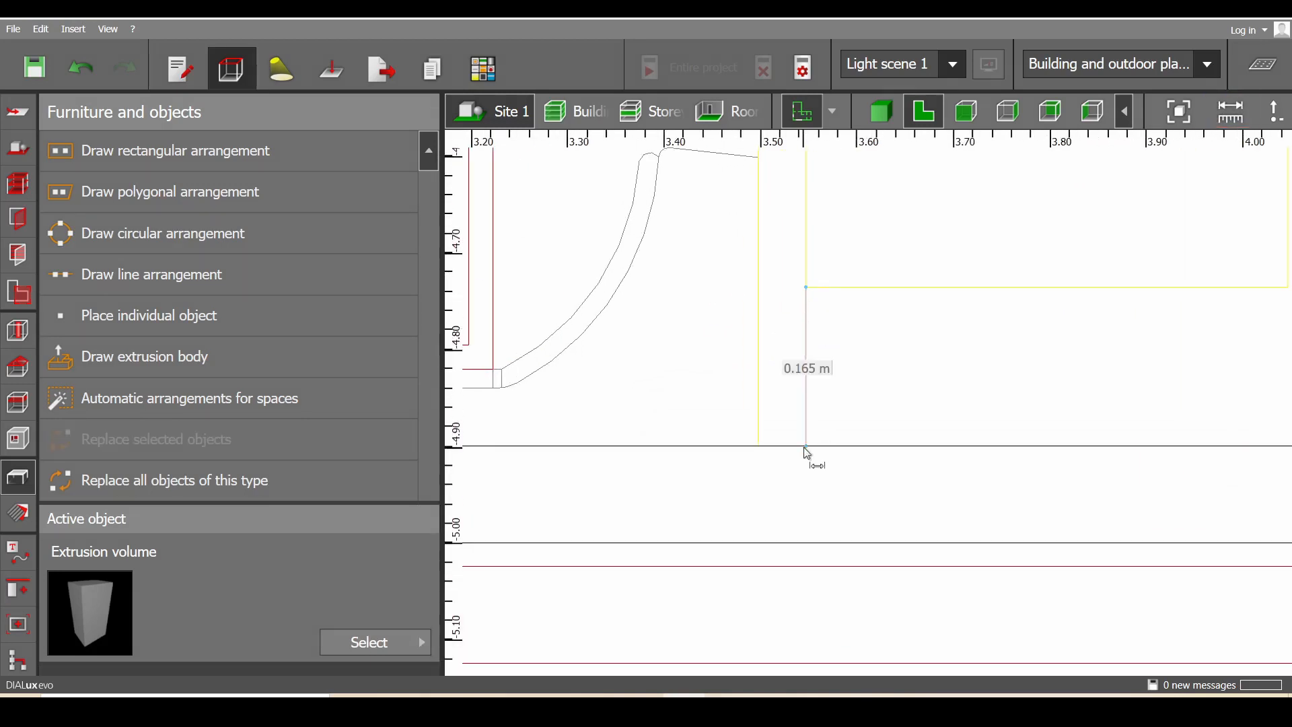
pyautogui.press('Escape')
# Set the Z position of the crossed panel's subtraction block to 0.165 m
pyautogui.scroll(-9, 797, 438)
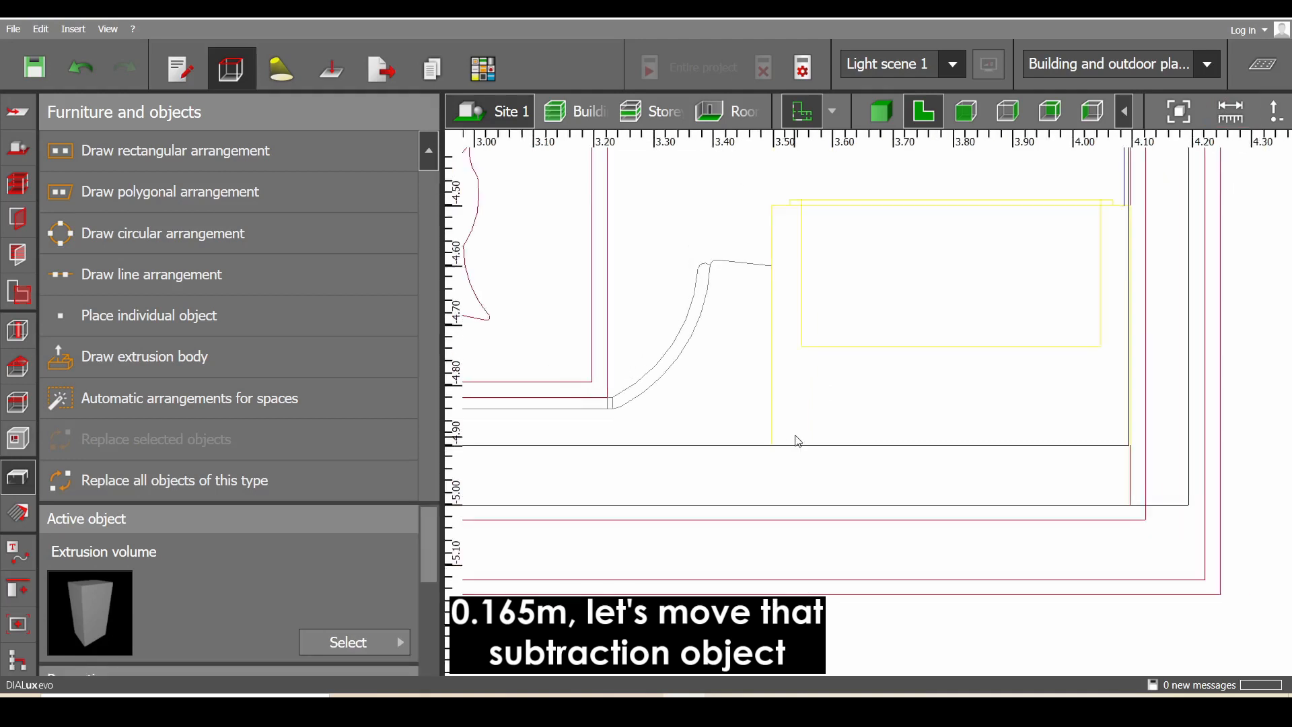
pyautogui.moveTo(772, 449); pyautogui.dragTo(775, 289, button='middle')
pyautogui.moveTo(788, 578); pyautogui.dragTo(802, 253, button='middle')
pyautogui.scroll(9, 823, 413)
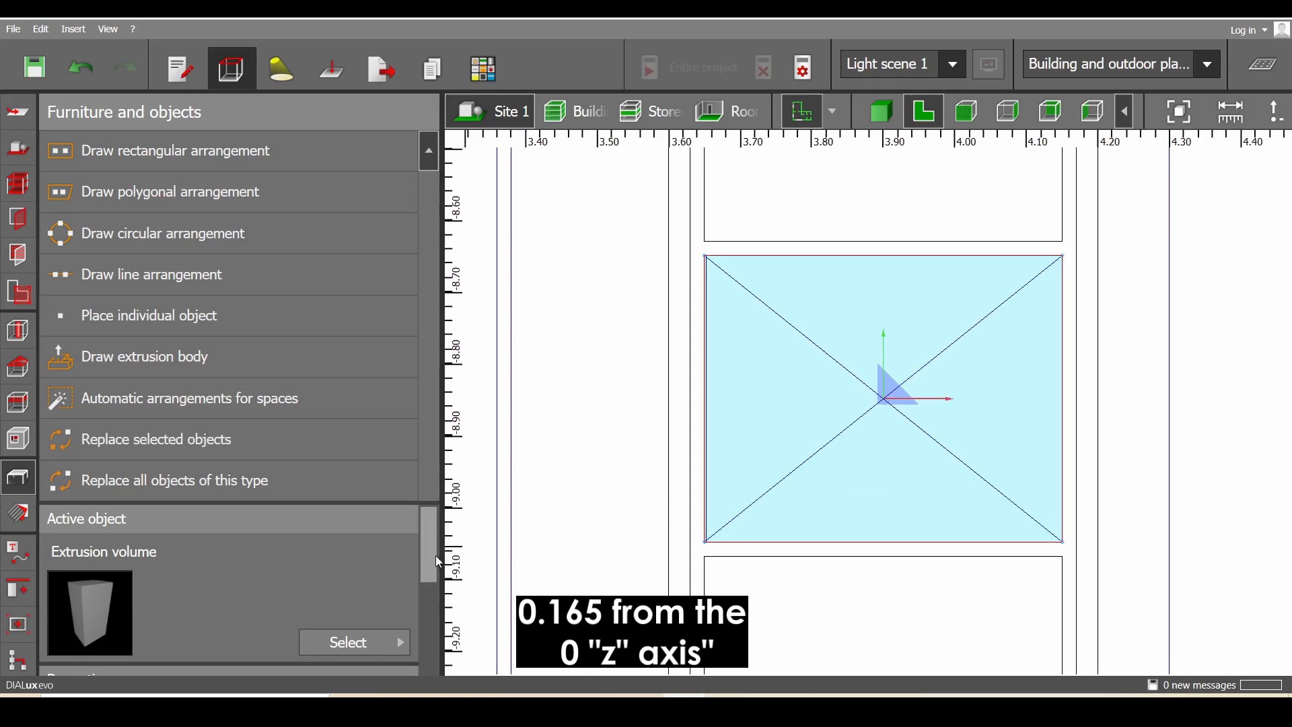
pyautogui.moveTo(434, 555); pyautogui.dragTo(419, 636)
pyautogui.click(319, 606)
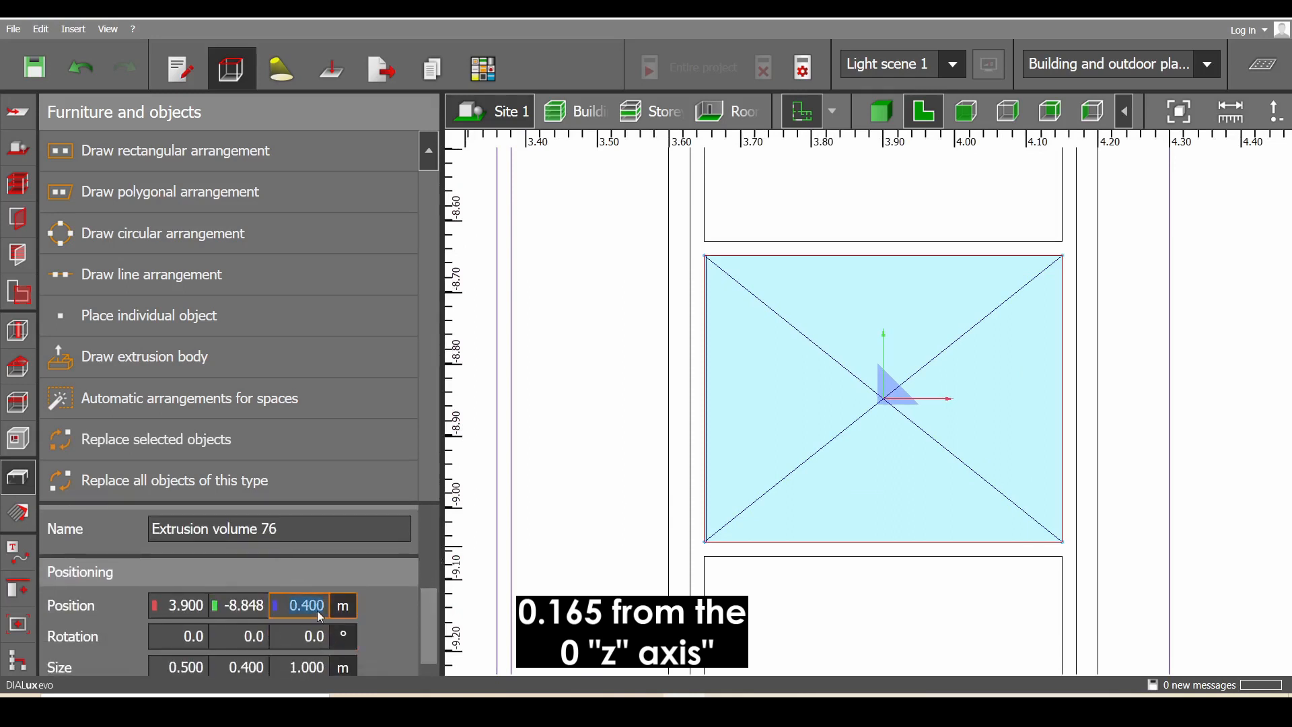
pyautogui.write('.165')
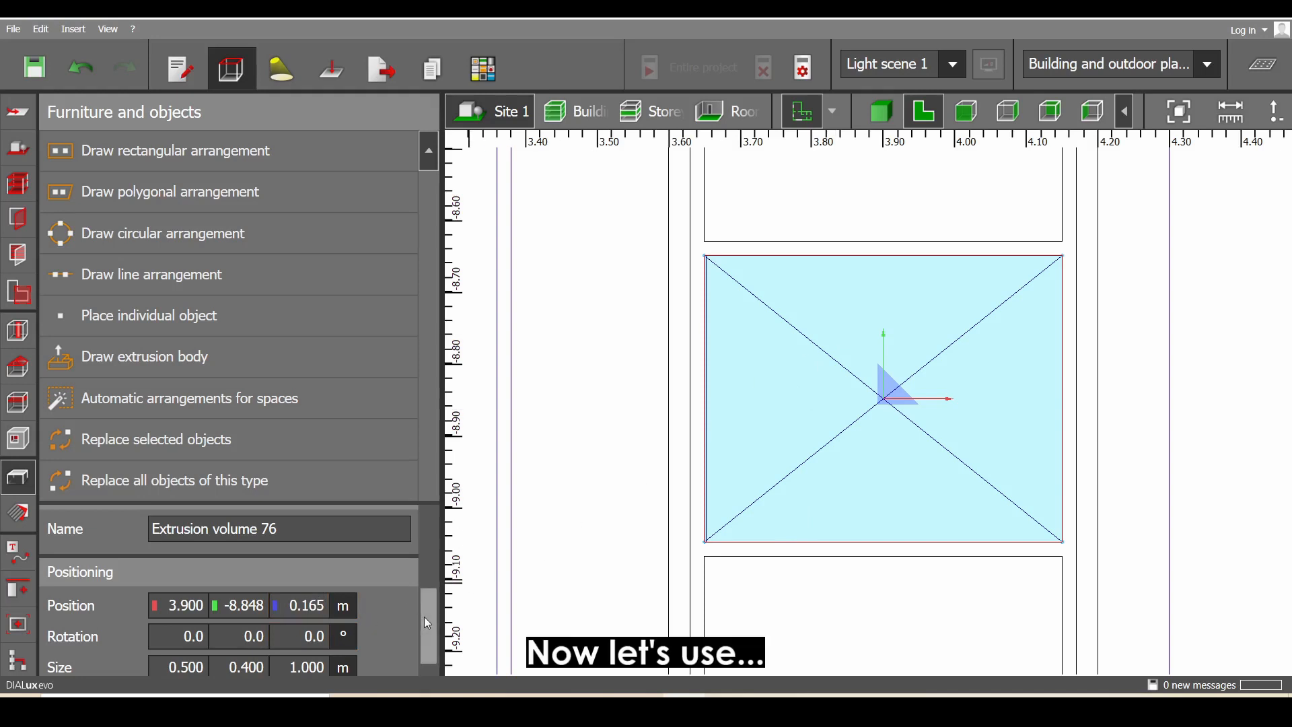
# Set the height of the subtraction block to 0.5 m
pyautogui.scroll(-1, 424, 616)
pyautogui.click(327, 649)
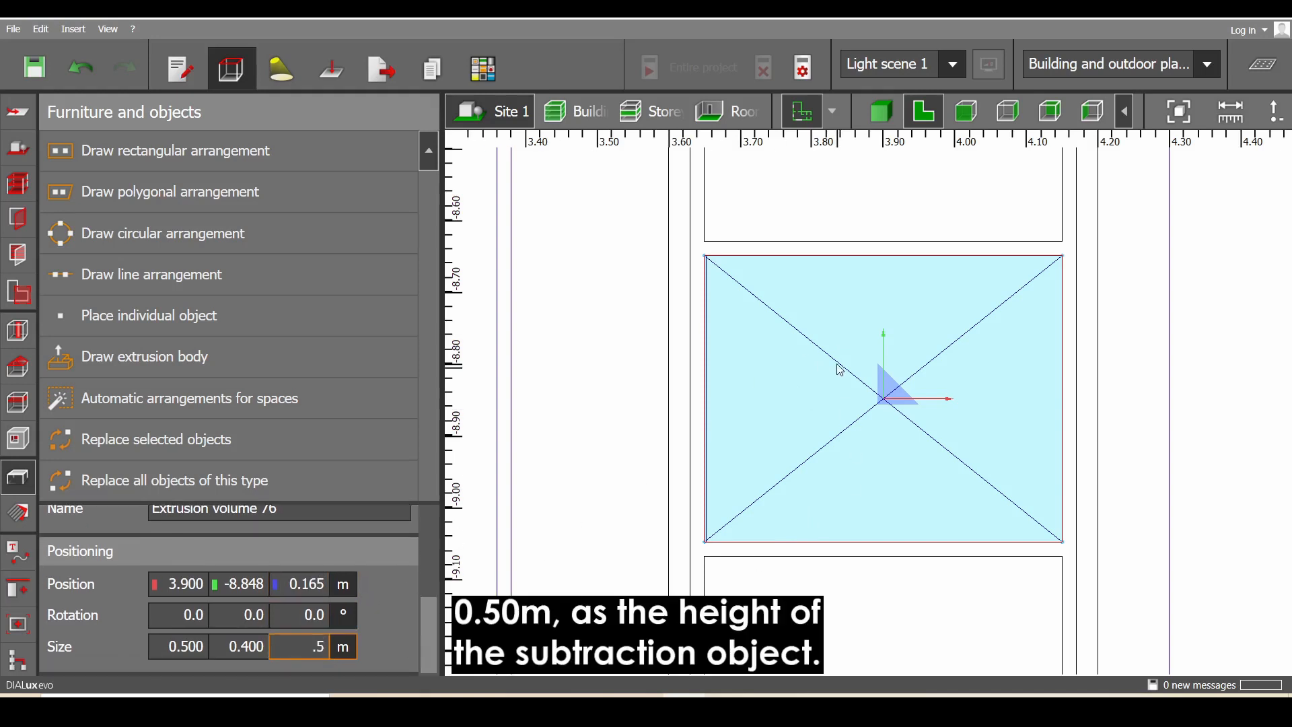
pyautogui.press('Return')
# In the 3D view, apply the catalog colour 1007 (Daffodil yellow) to the subtraction block
pyautogui.click(883, 113)
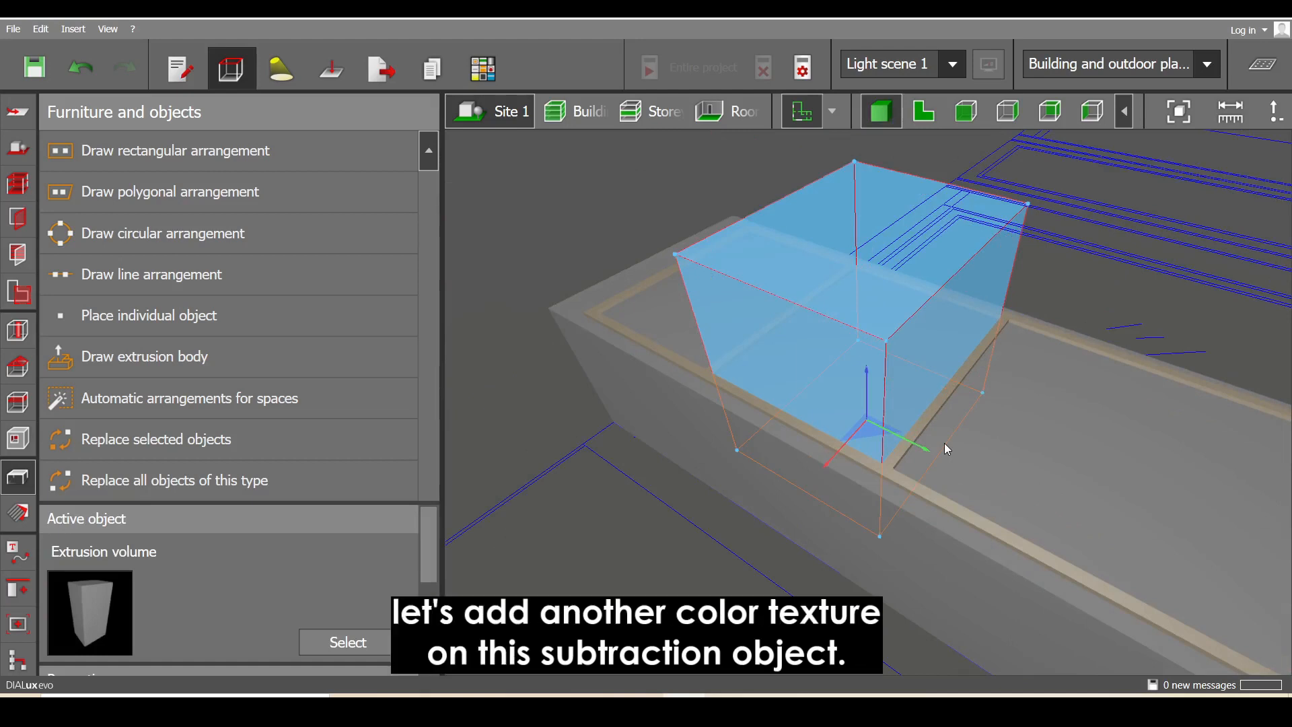
pyautogui.click(24, 518)
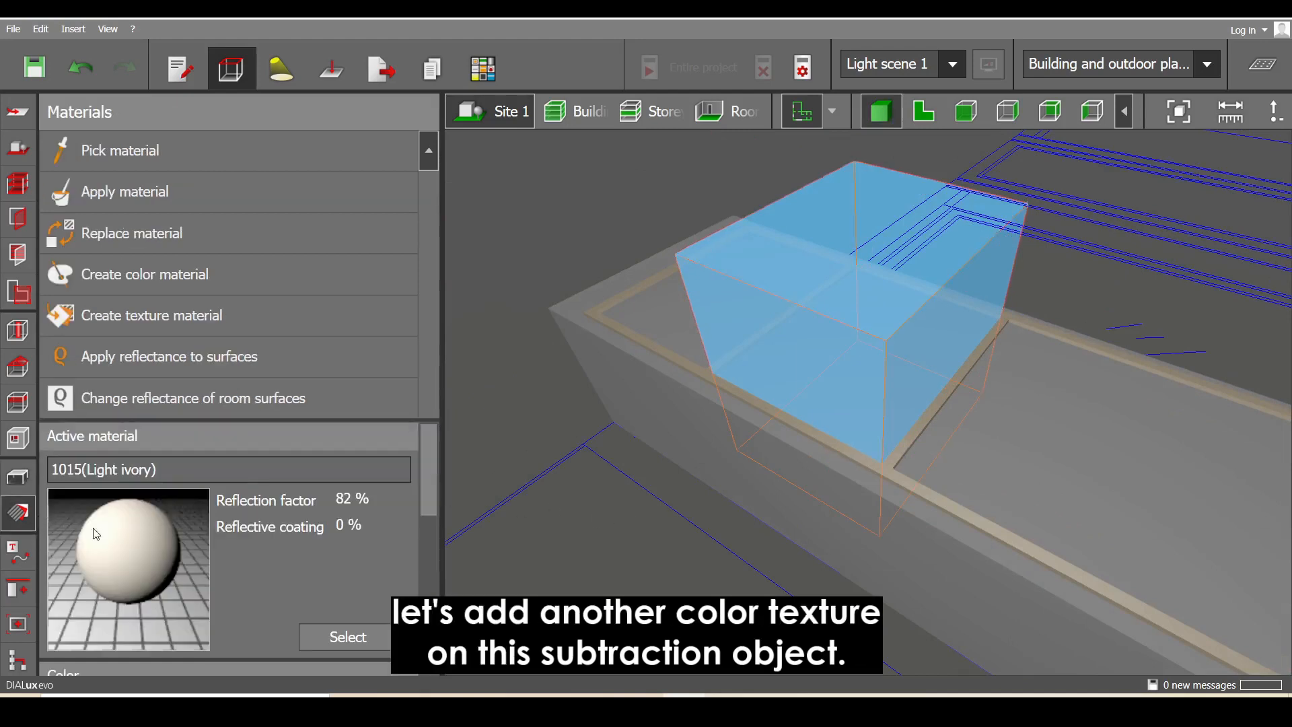
pyautogui.click(371, 636)
pyautogui.doubleClick(544, 560)
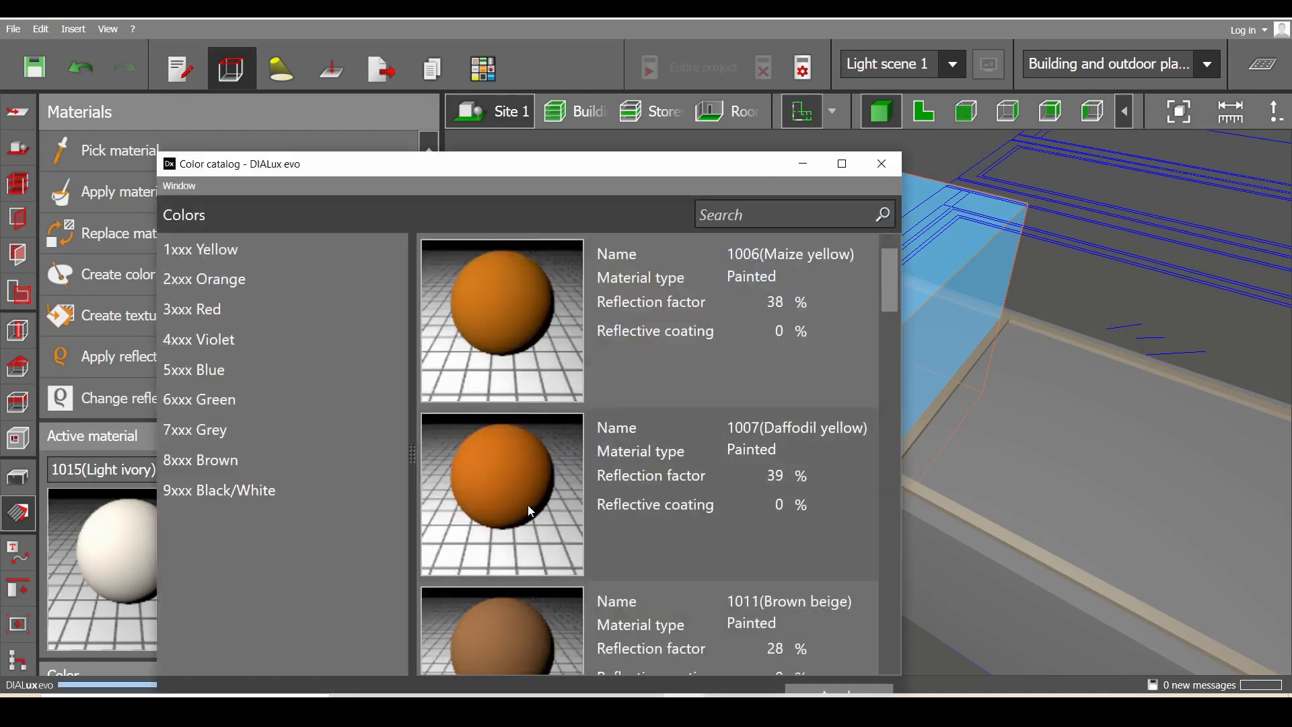
pyautogui.doubleClick(531, 512)
pyautogui.click(668, 389)
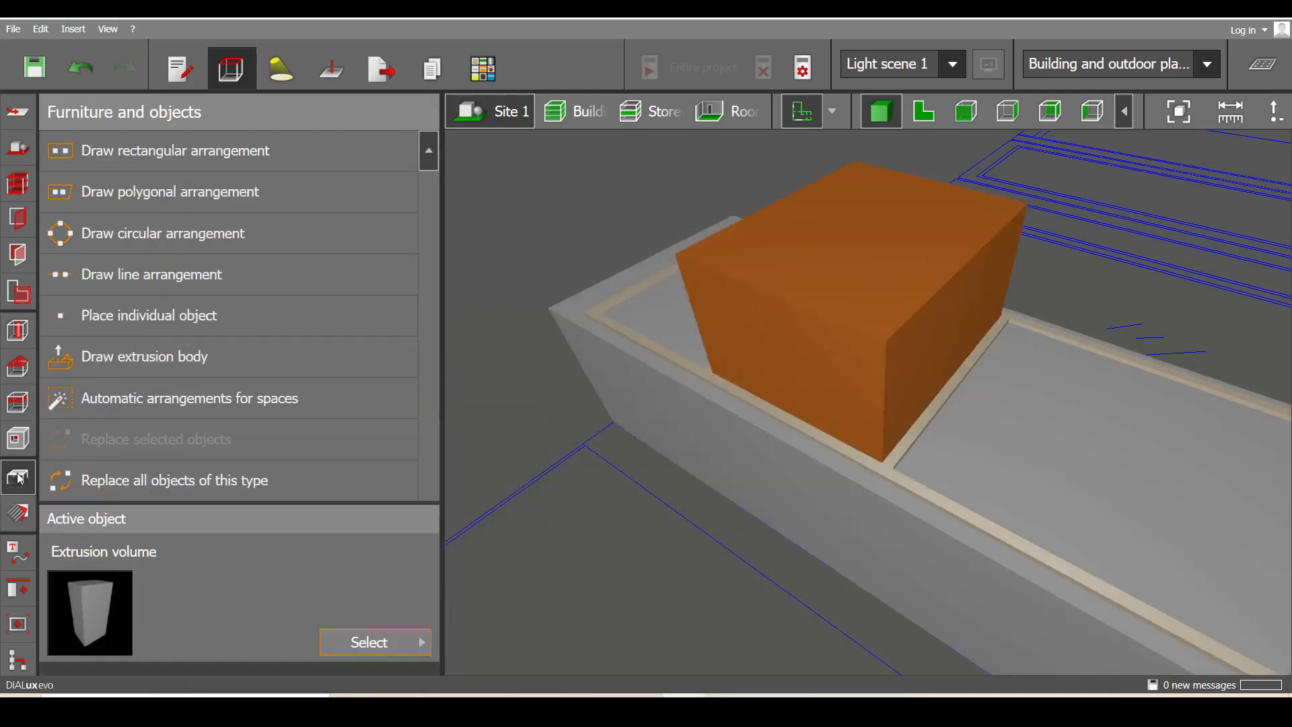
# Subtract the orange block from the grey niche body to cut out the niche's recess
pyautogui.click(829, 309)
pyautogui.keyDown('ctrl'); pyautogui.click(1008, 457); pyautogui.keyUp('ctrl')
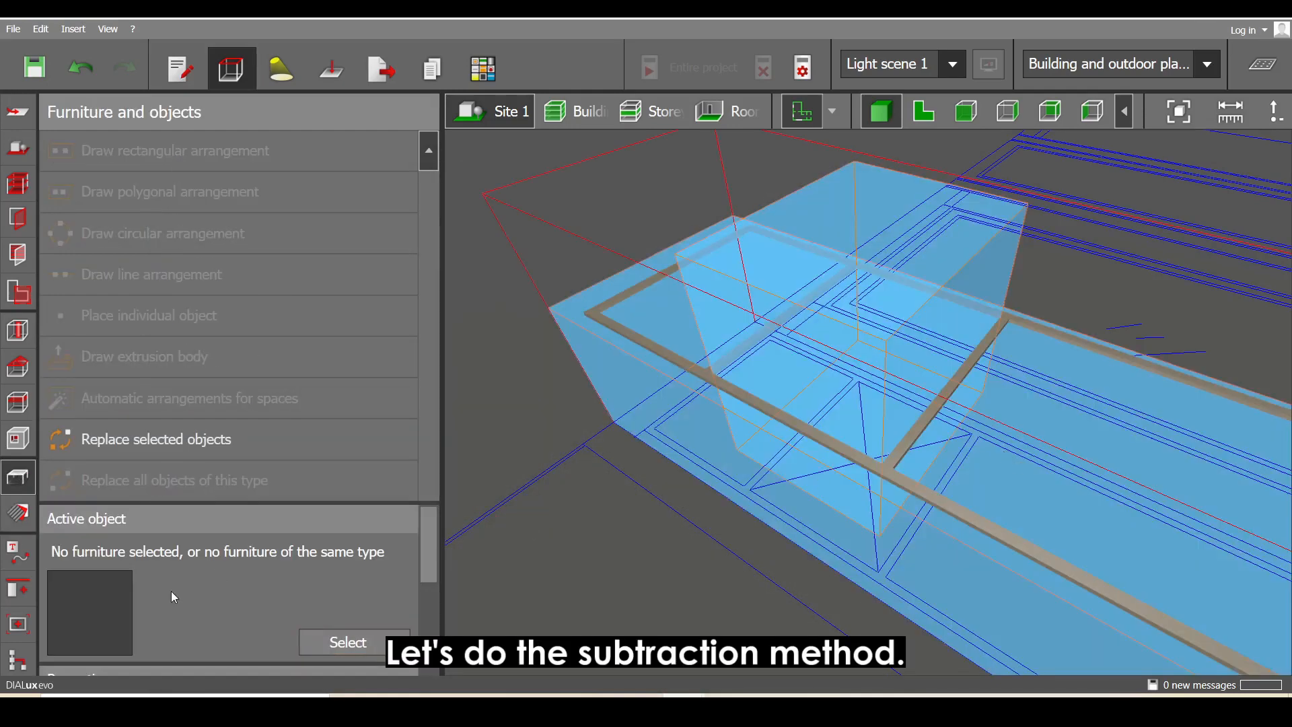
pyautogui.click(18, 589)
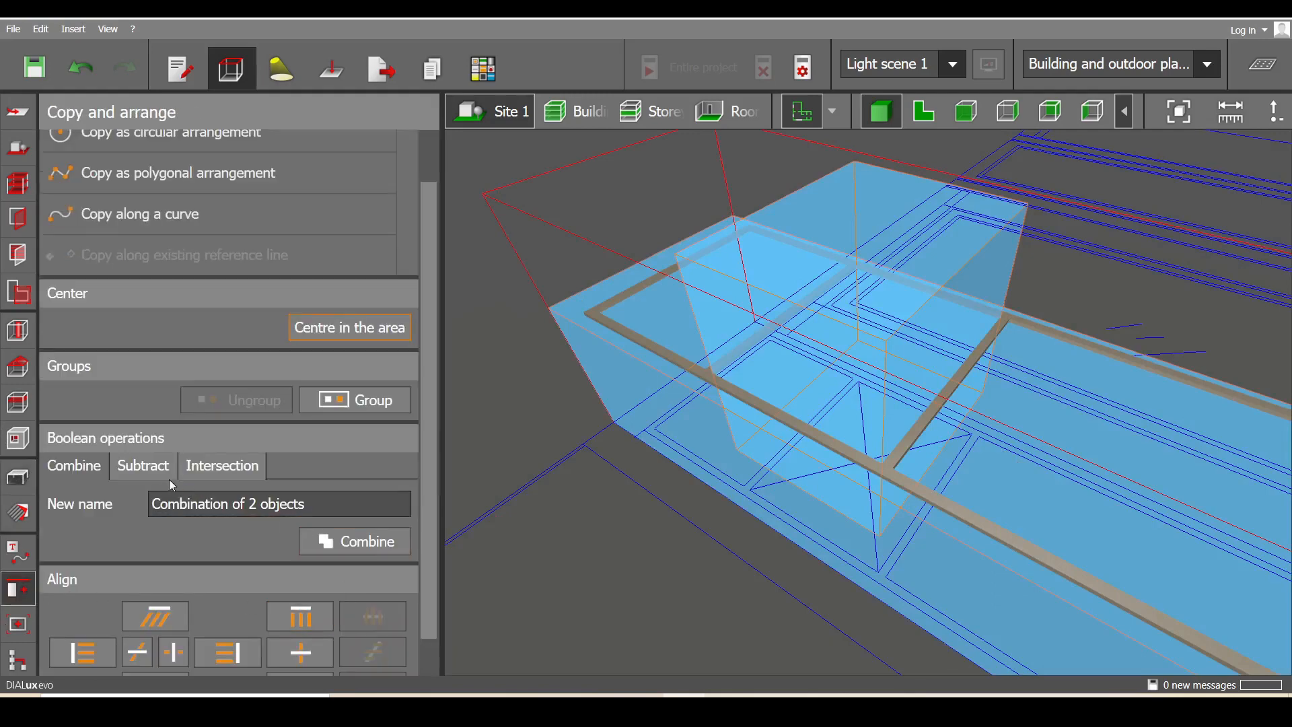
pyautogui.click(152, 470)
pyautogui.click(323, 617)
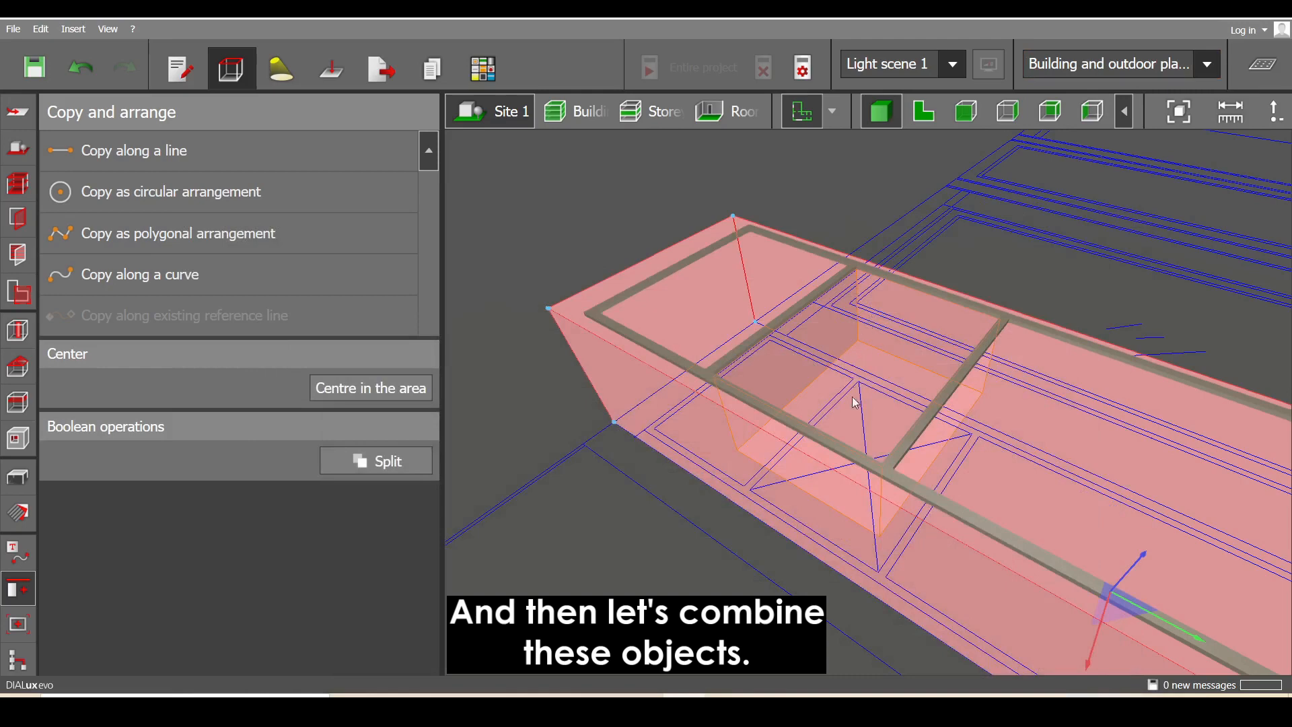
# Combine the recessed niche body with the thin frame on its face into one object
pyautogui.click(829, 449)
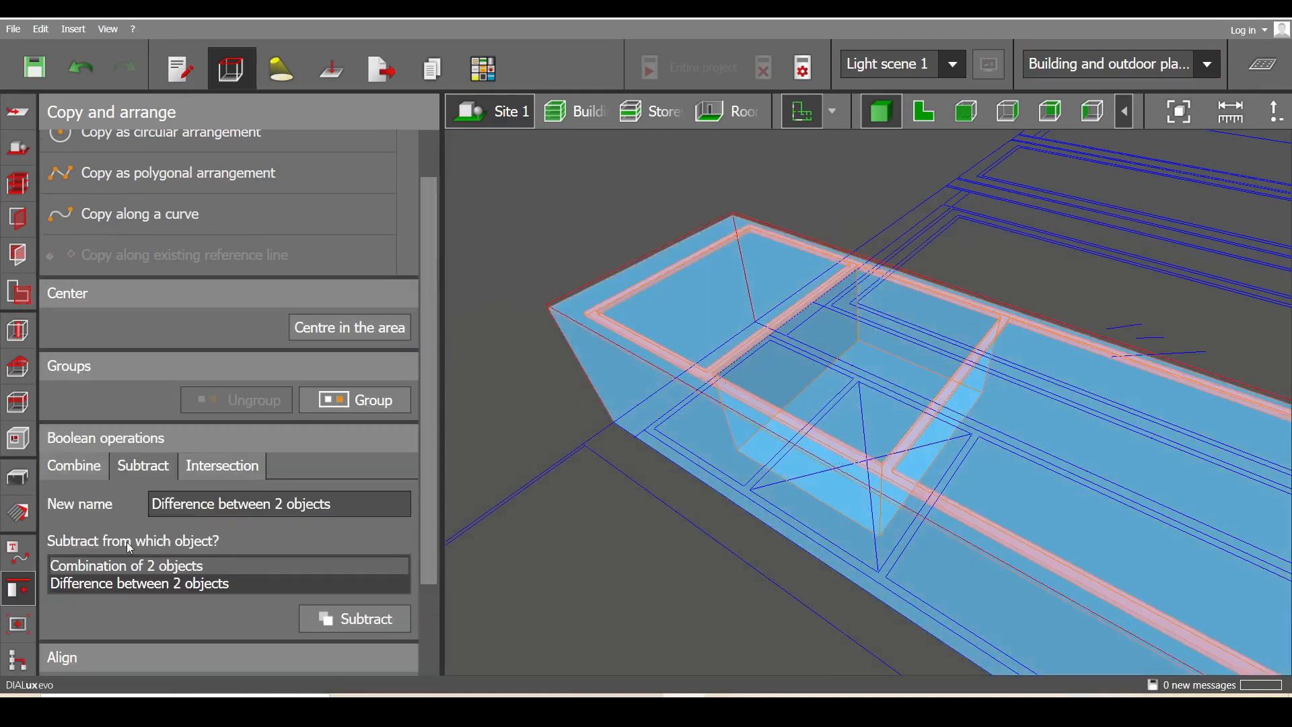
pyautogui.click(100, 475)
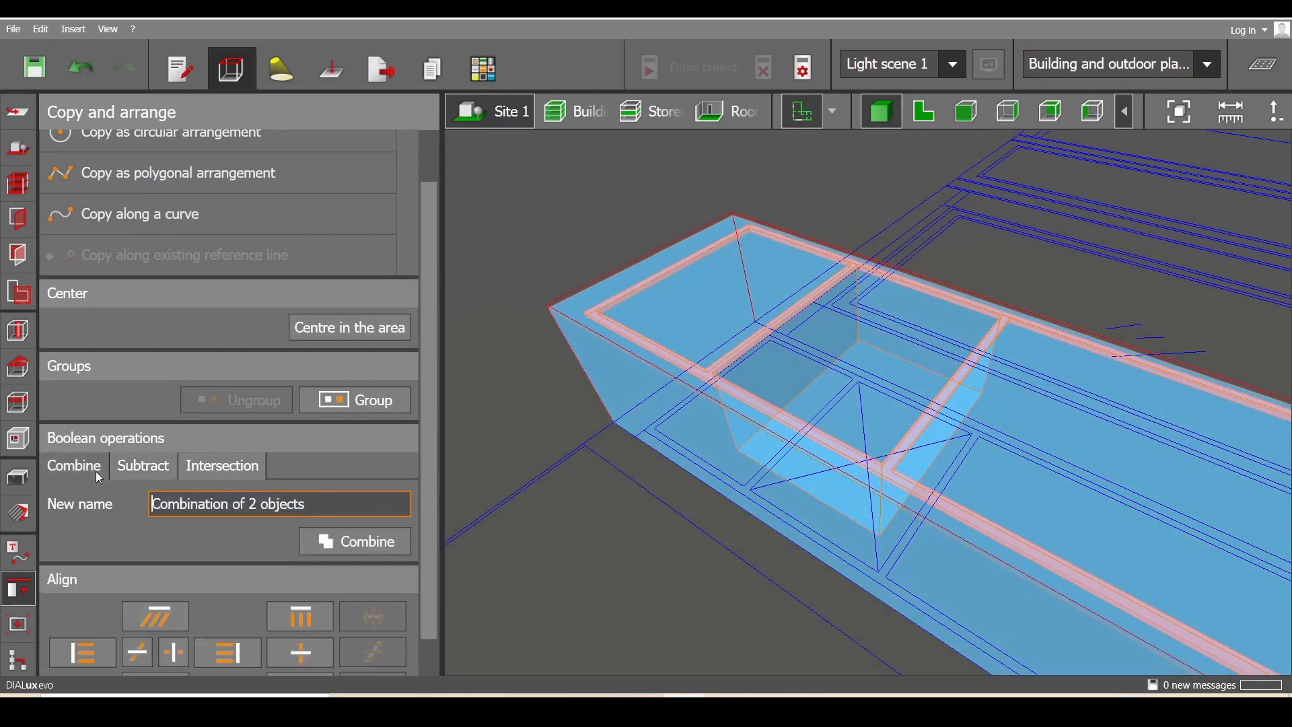
pyautogui.click(355, 545)
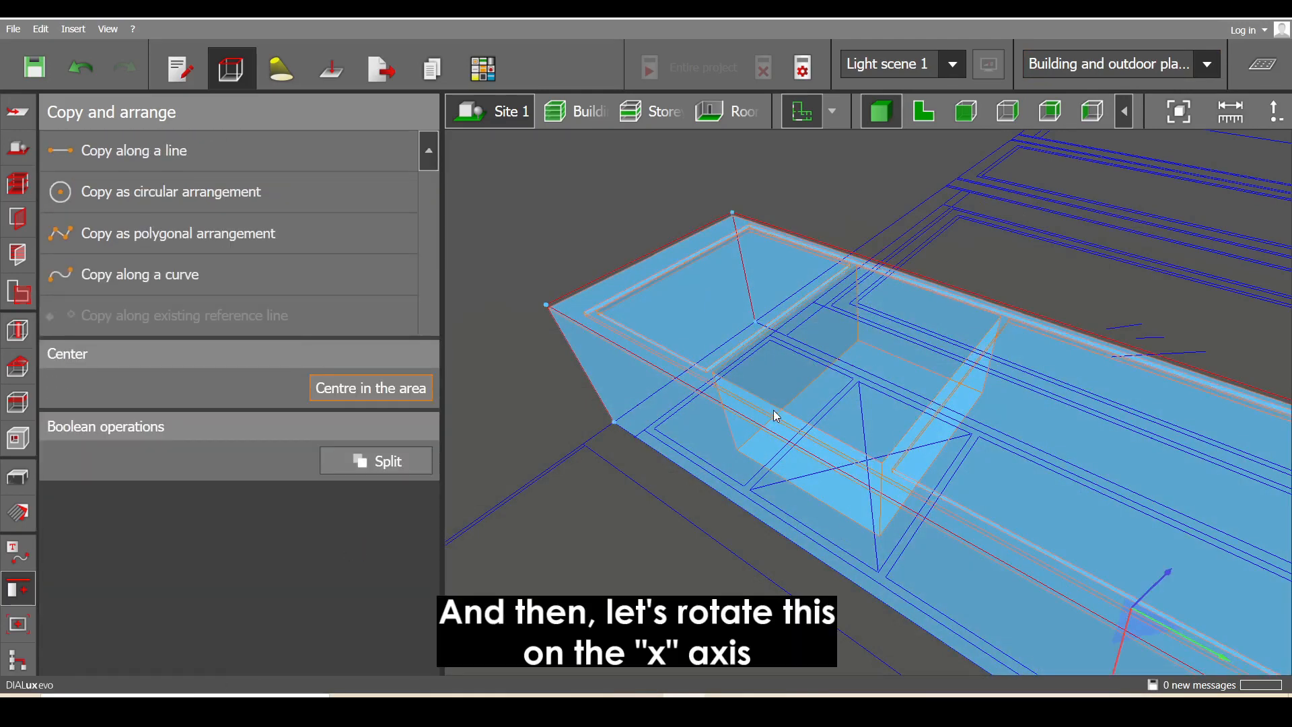
# Rotate the combined niche 90° about the X axis so that it stands upright
pyautogui.click(22, 477)
pyautogui.moveTo(422, 546); pyautogui.dragTo(426, 630)
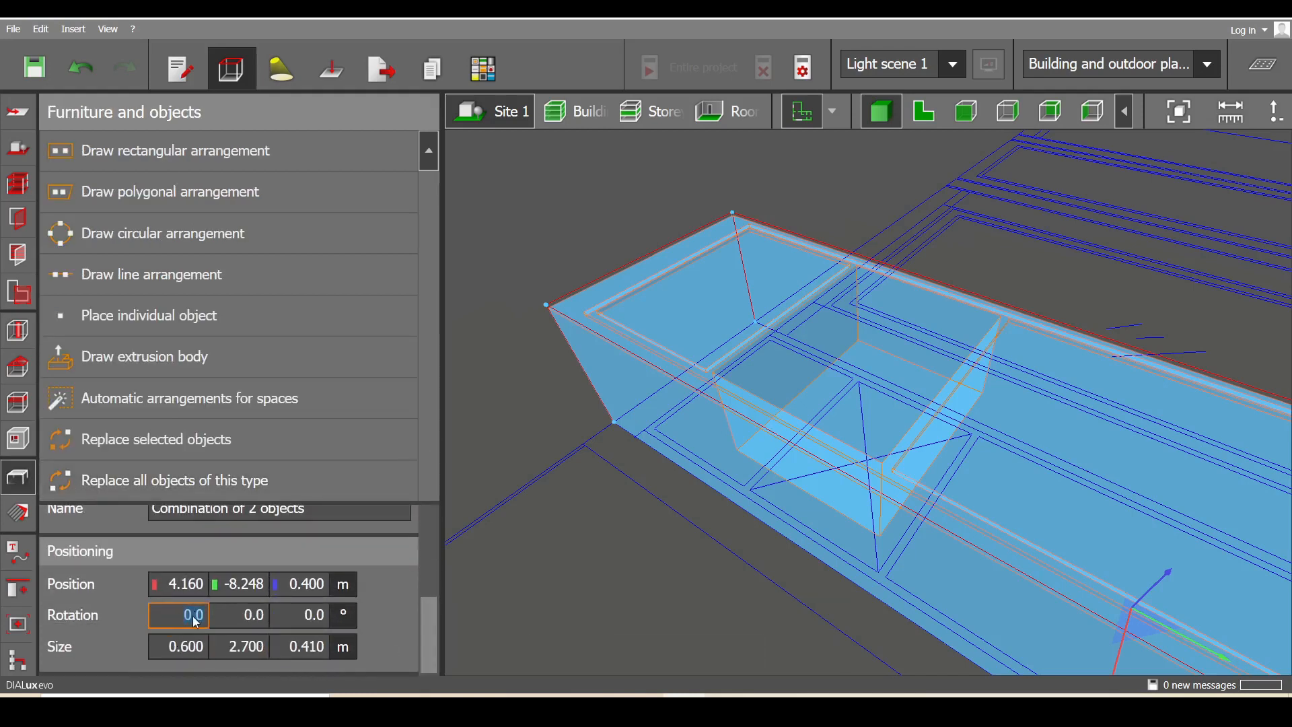
pyautogui.press('Return')
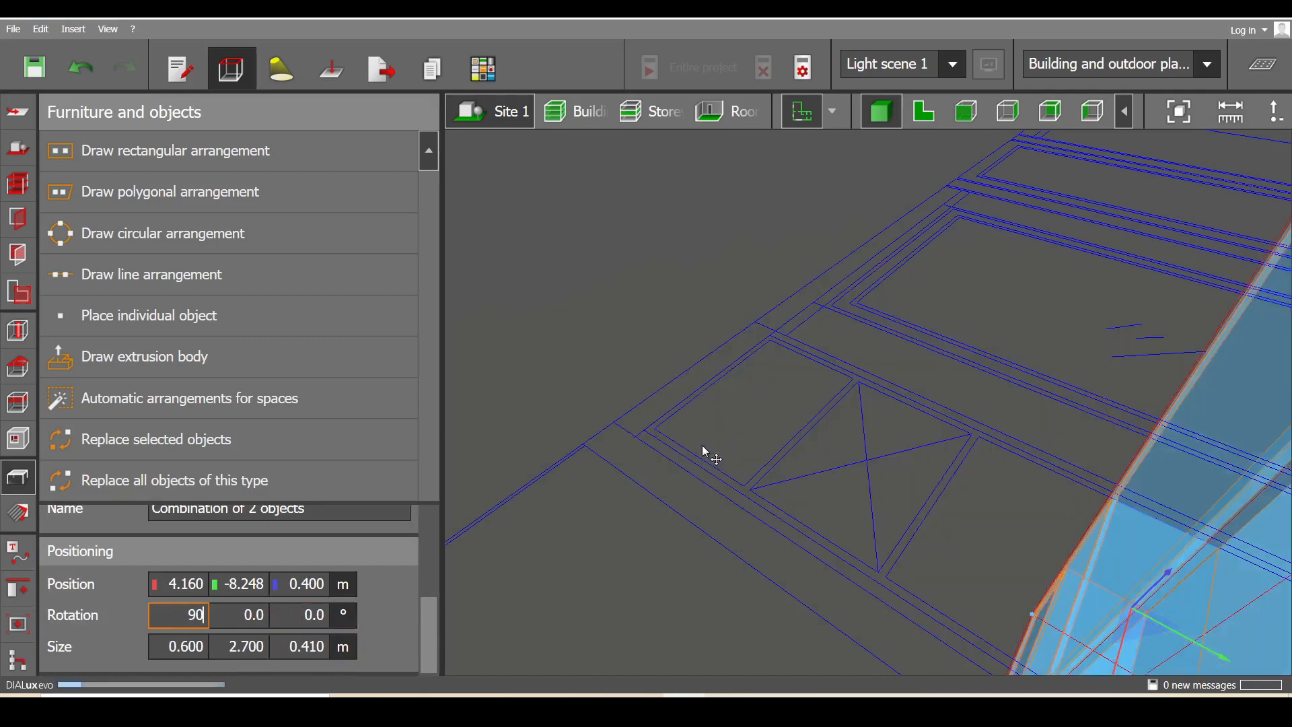
# In the elevation view, raise the upright niche until its base rests on the floor line
pyautogui.click(1050, 112)
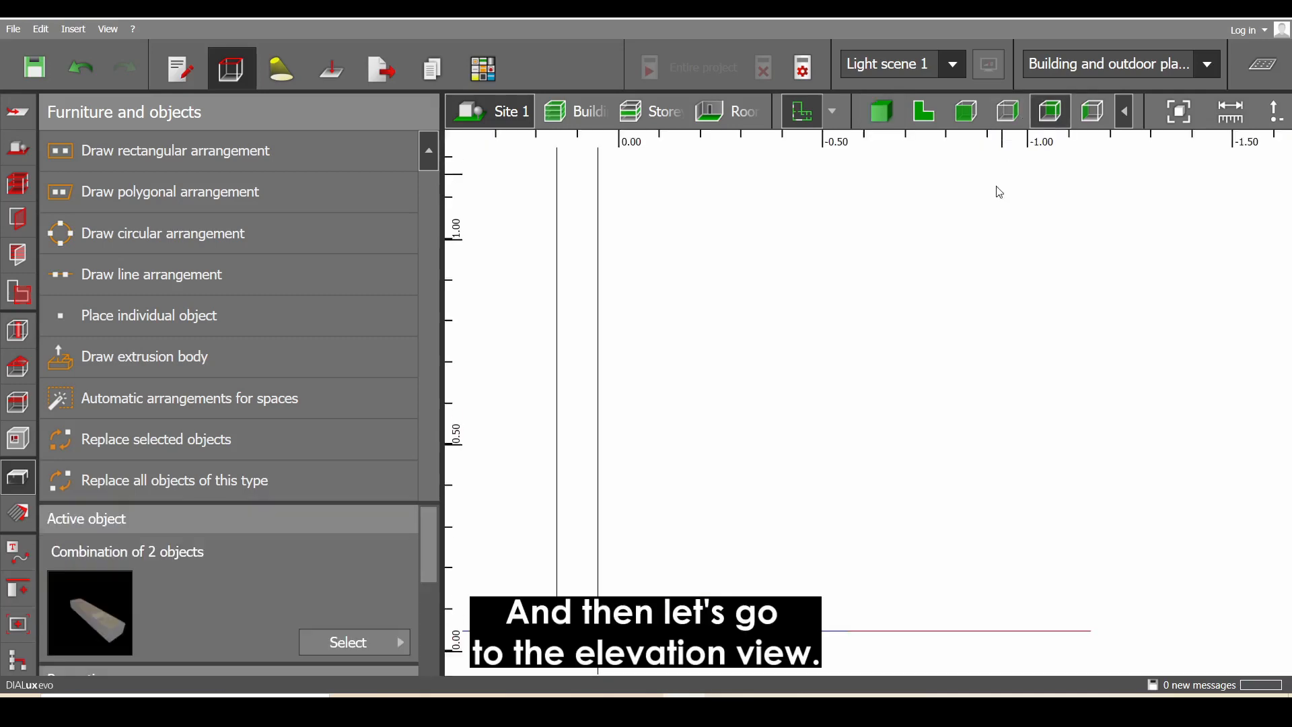
pyautogui.scroll(3, 826, 481)
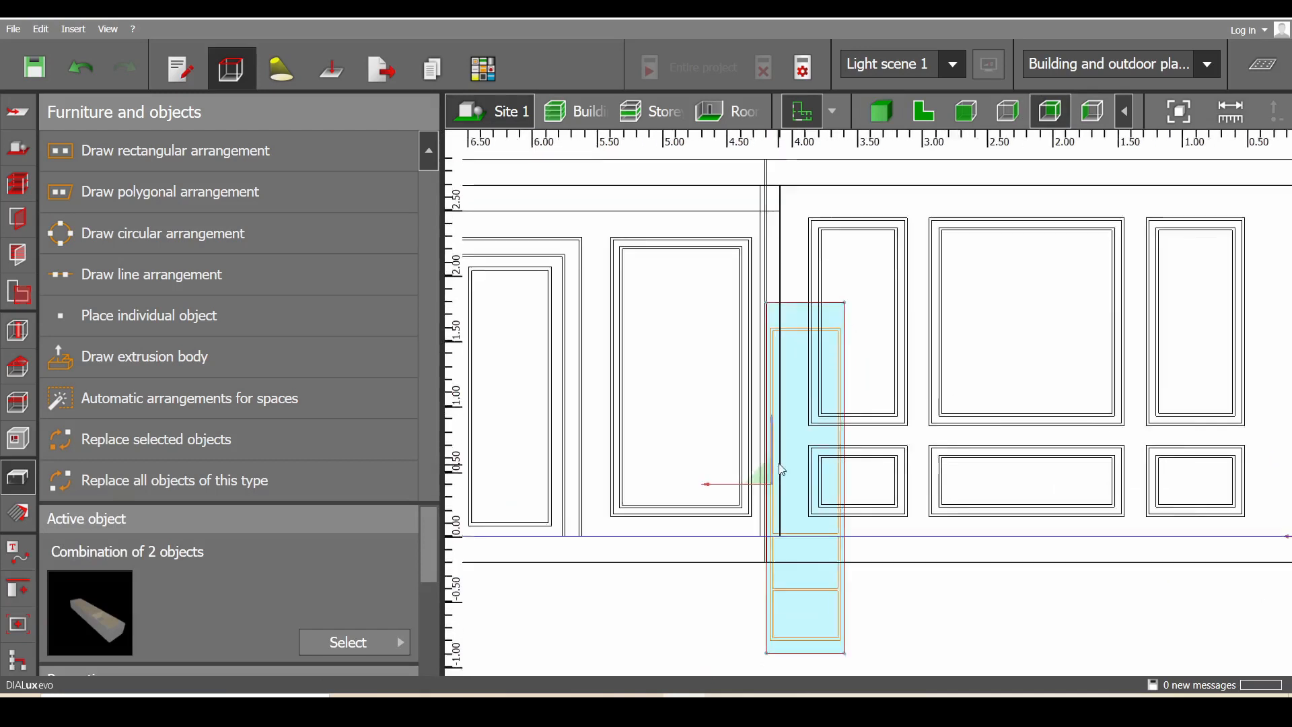
pyautogui.moveTo(765, 473); pyautogui.dragTo(769, 360)
pyautogui.scroll(5, 767, 347)
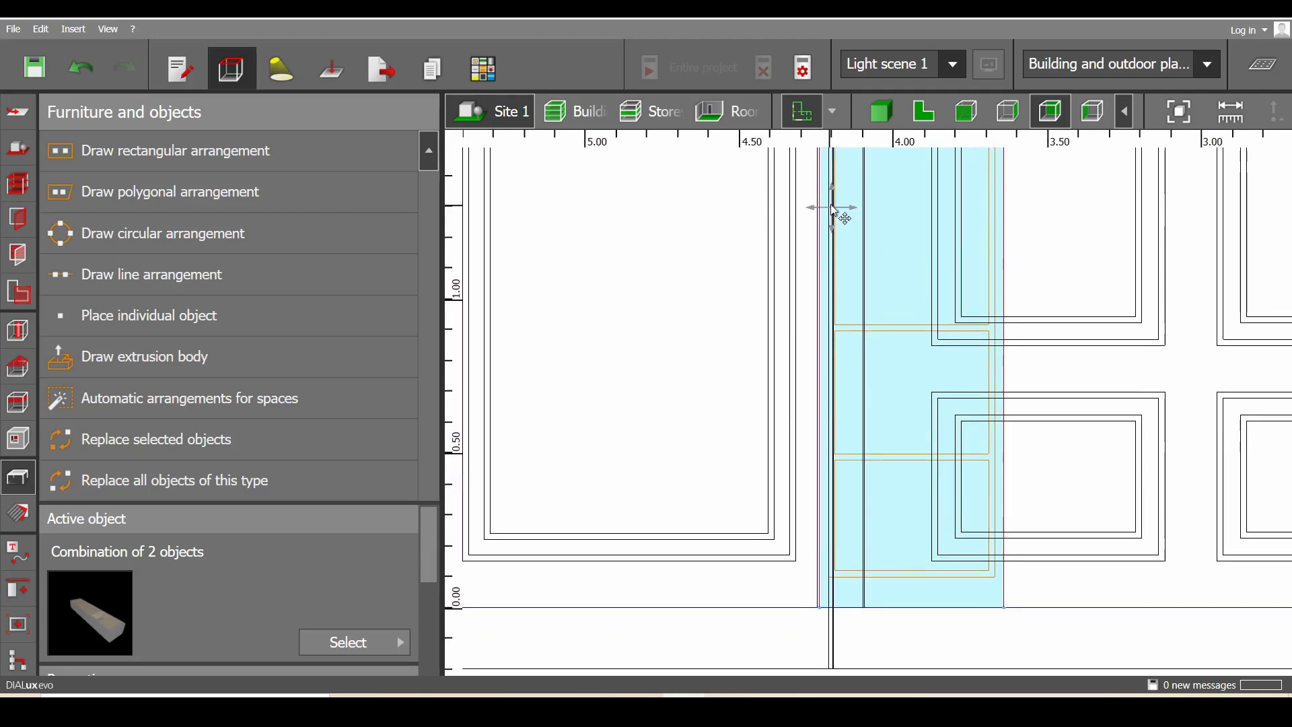
# In the plan view, move the niche onto the interior plan, next to the yellow niche outline beside the bed
pyautogui.click(910, 117)
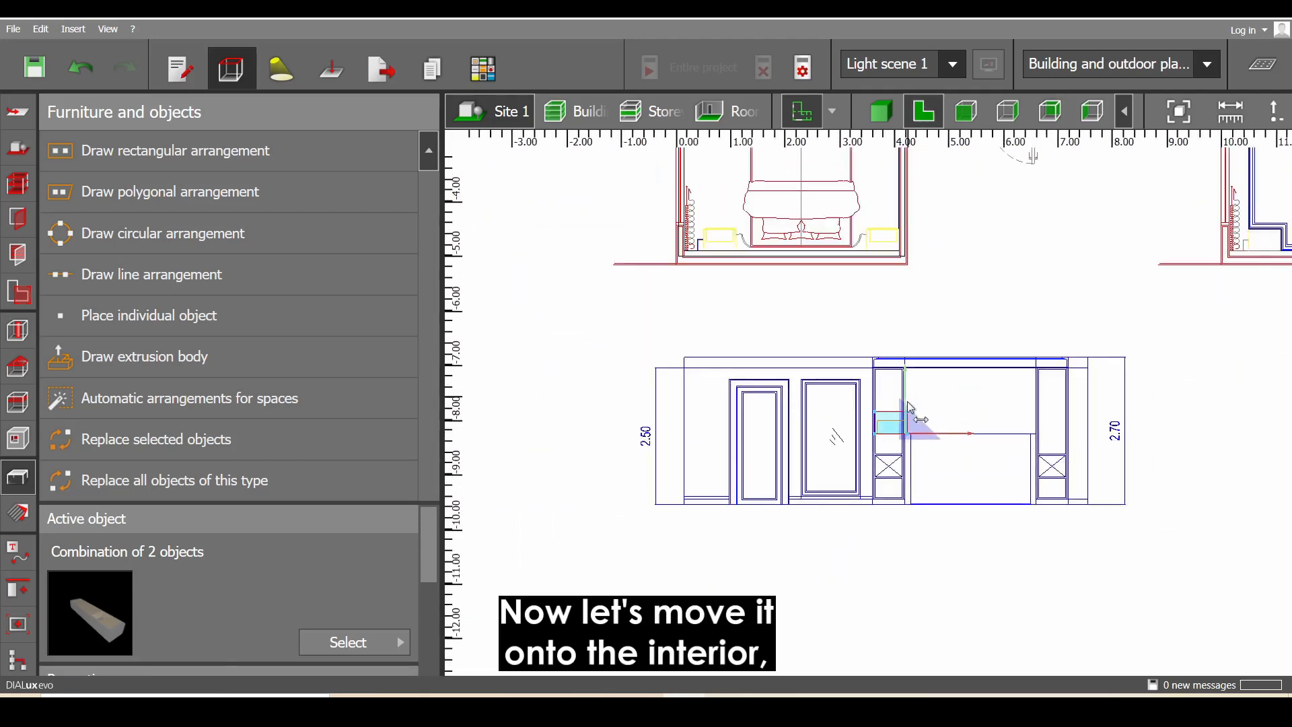
pyautogui.scroll(1, 883, 511)
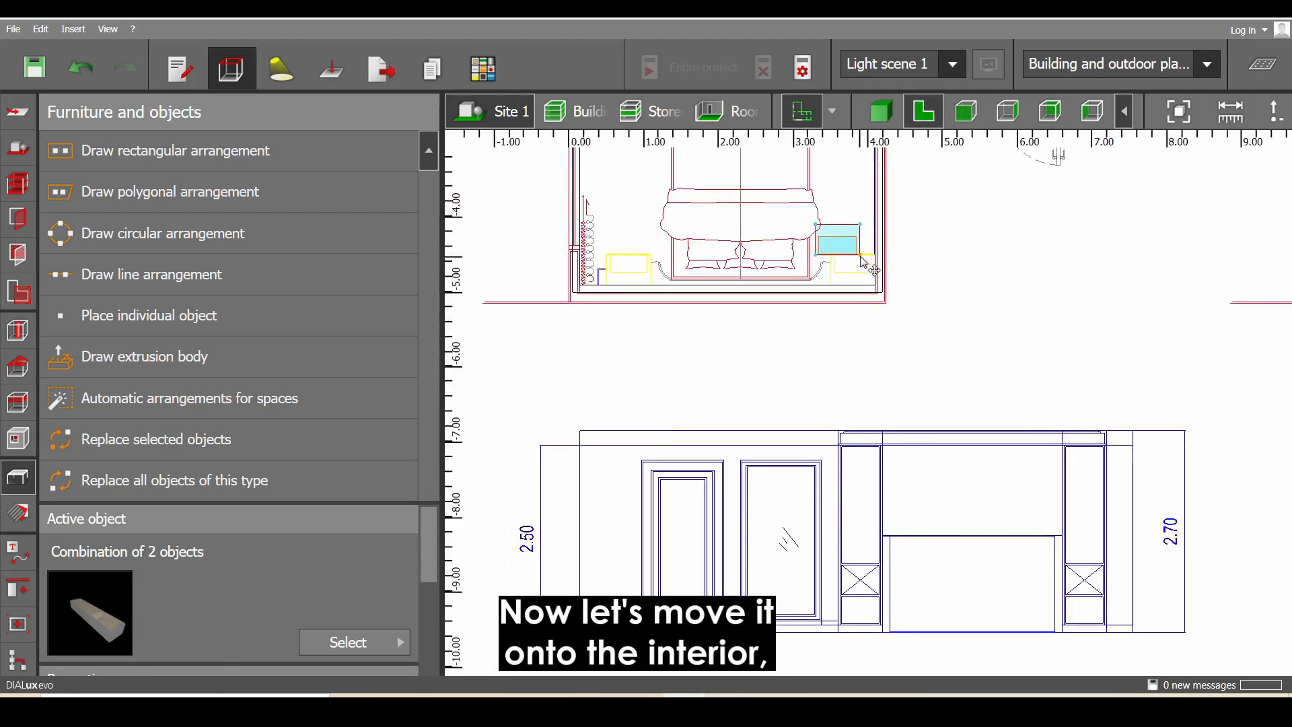
pyautogui.scroll(10, 865, 262)
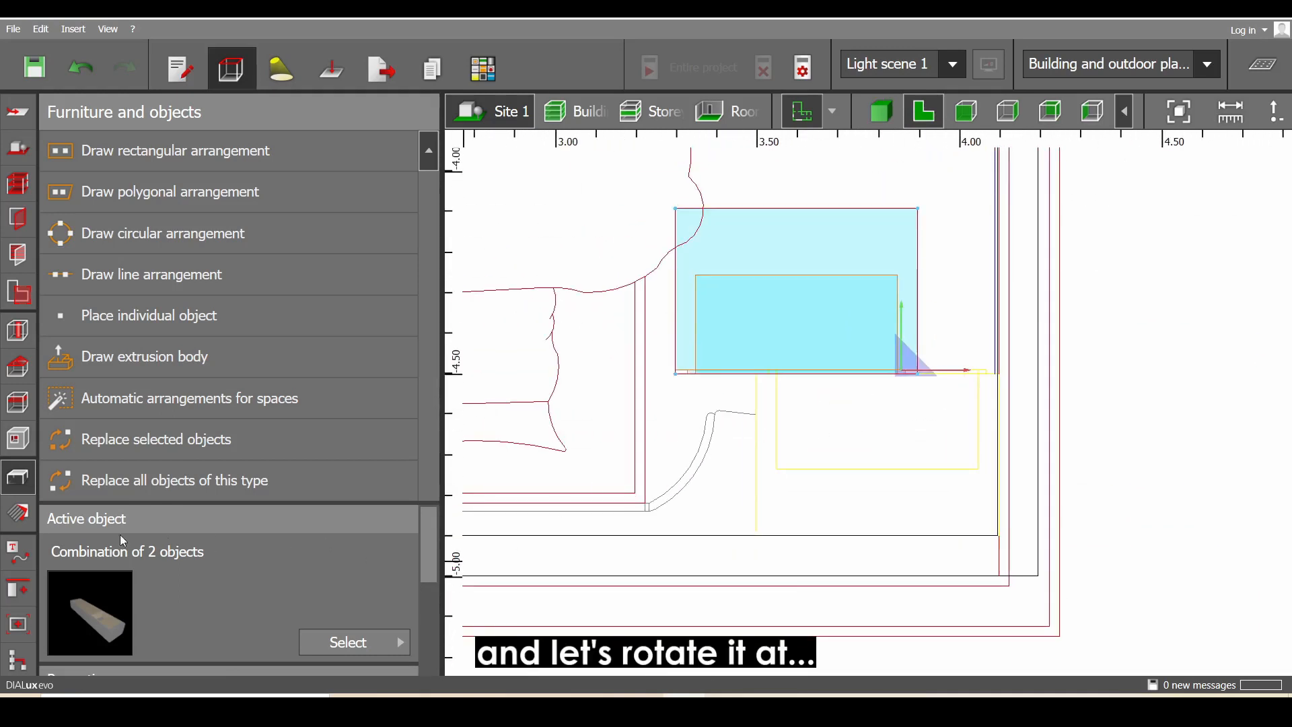
# Rotate the niche 180° about the Z axis and snap it onto the yellow niche outline beside the bed
pyautogui.moveTo(431, 560); pyautogui.dragTo(429, 650)
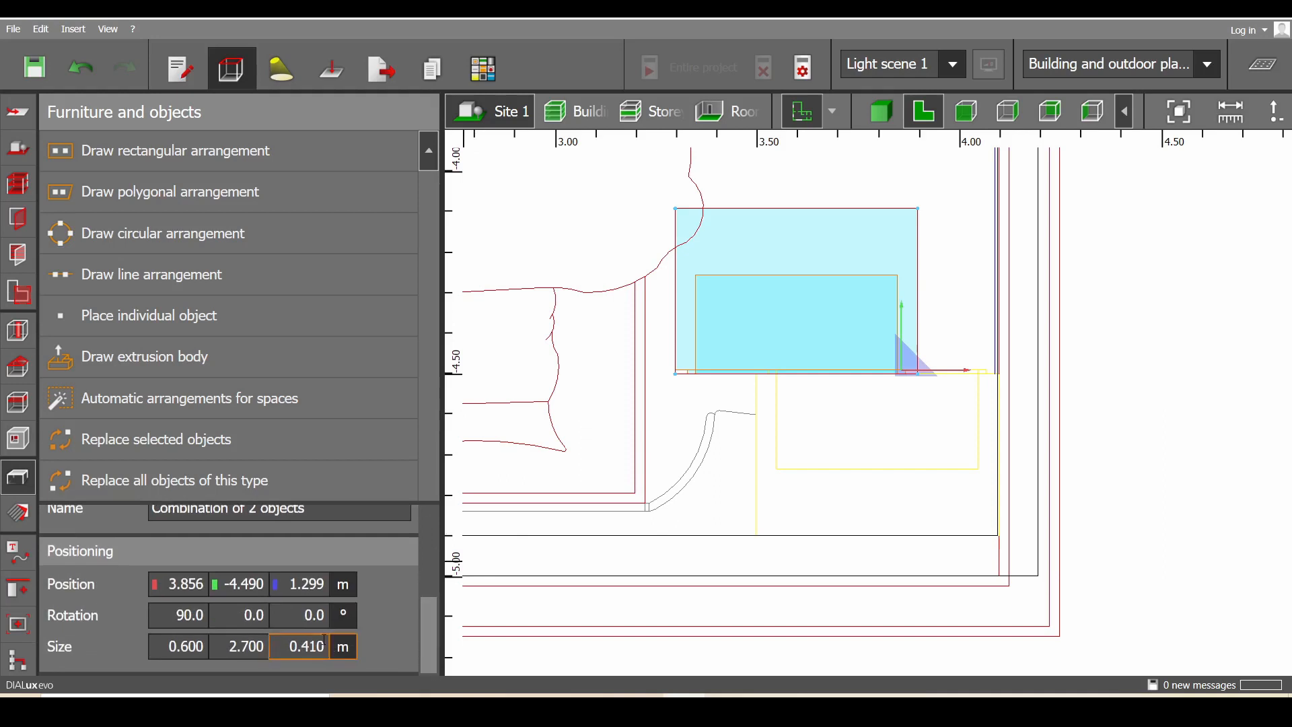
pyautogui.click(316, 619)
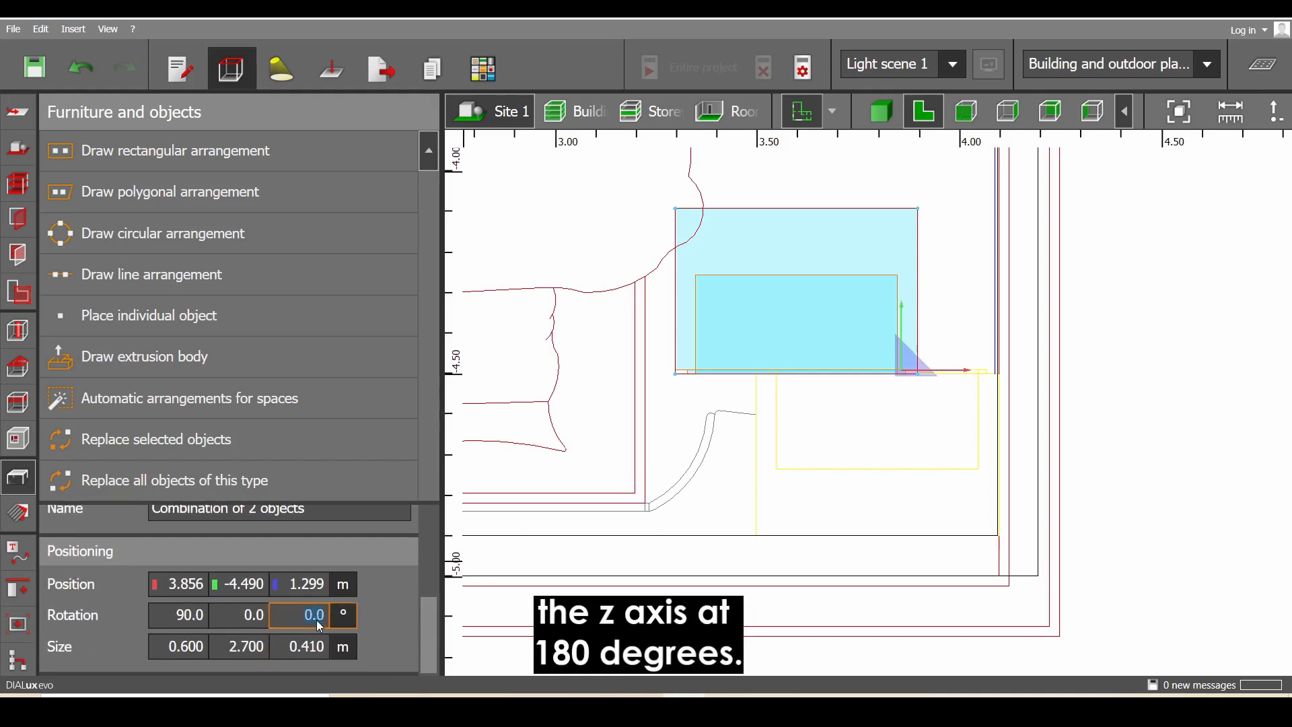
pyautogui.write('180')
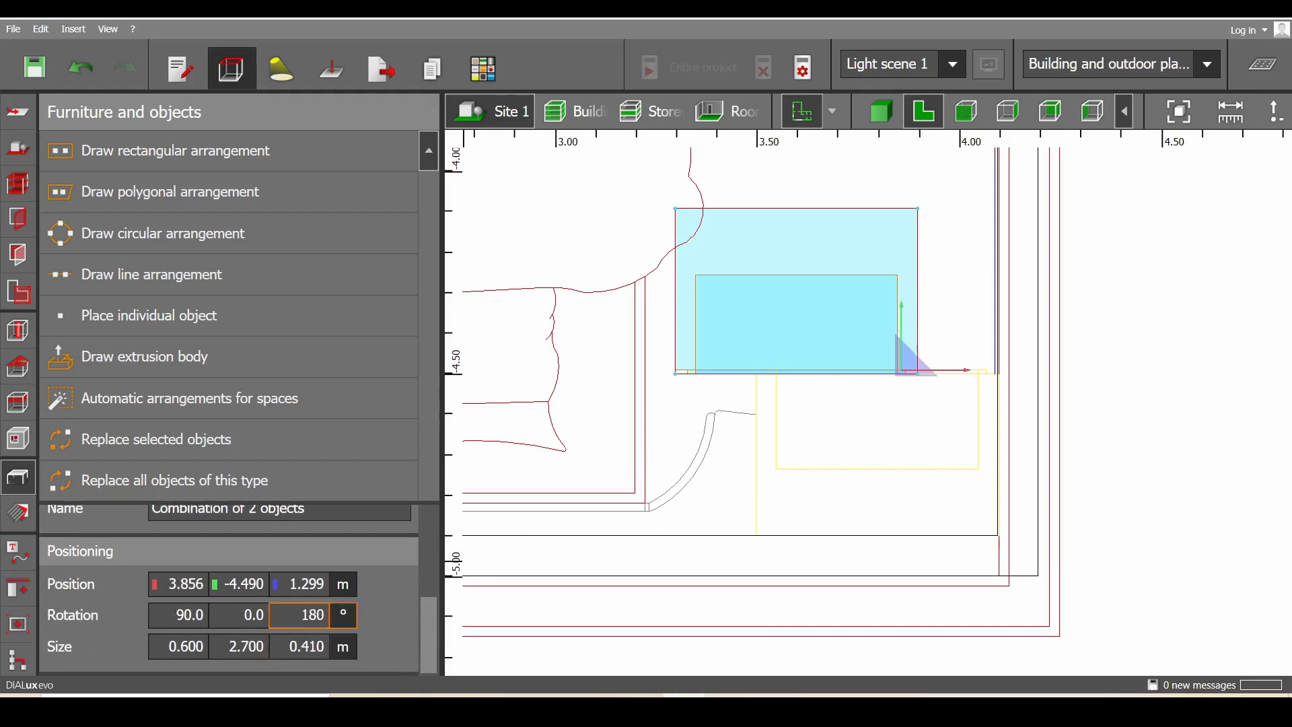
pyautogui.press('Return')
pyautogui.scroll(3, 891, 389)
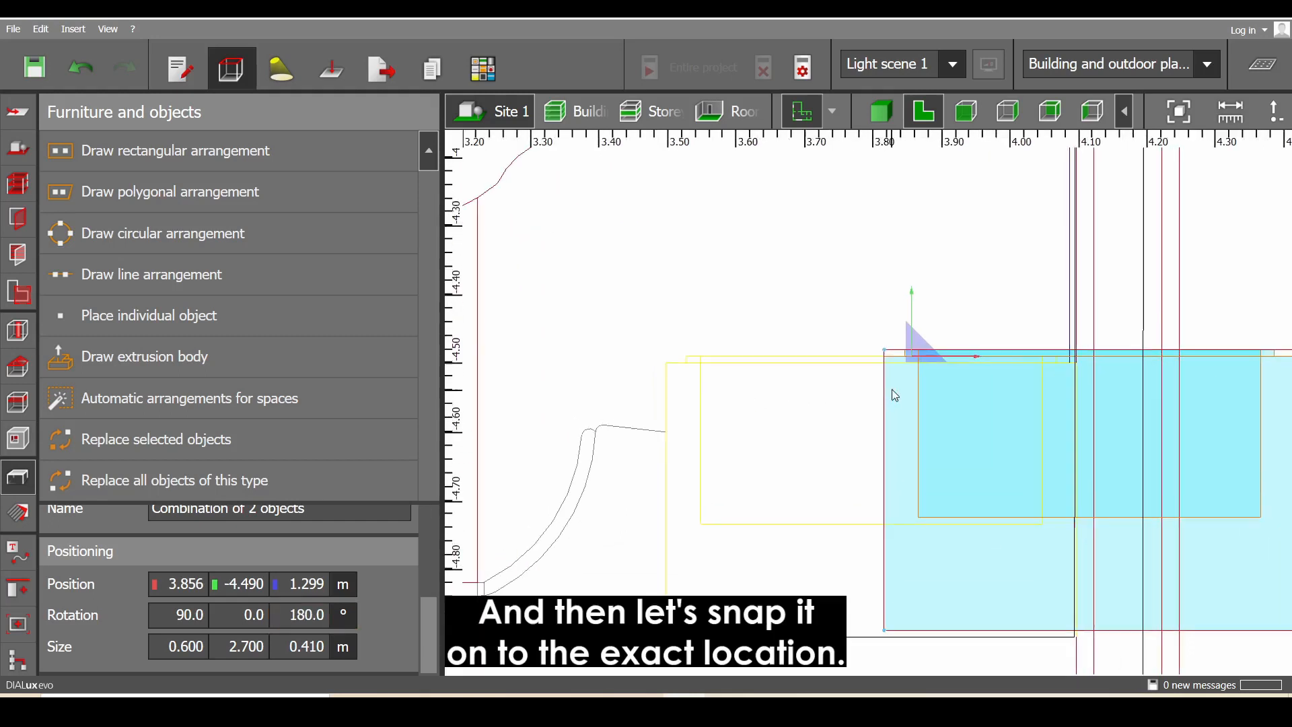
pyautogui.moveTo(909, 316); pyautogui.dragTo(678, 329)
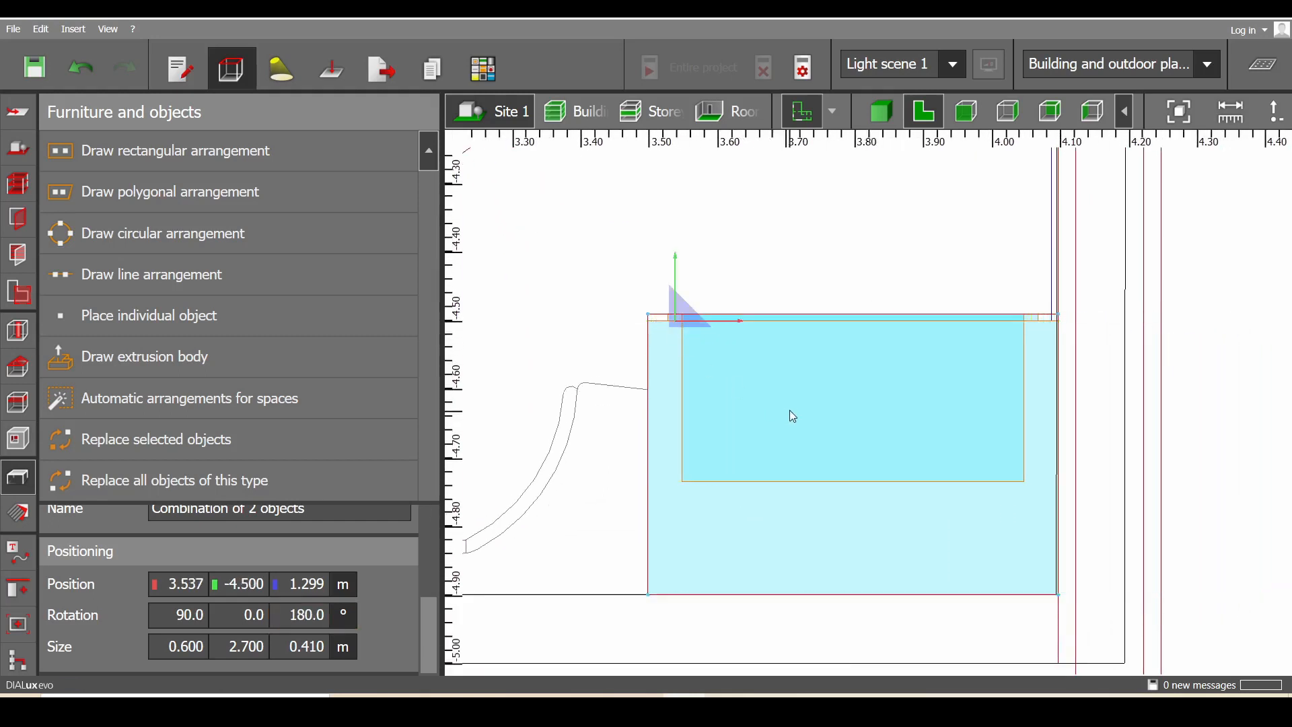
# Duplicate the niche and snap the copy onto the matching niche outline on the other side of the bed
pyautogui.scroll(-1, 790, 413)
pyautogui.scroll(-3, 790, 414)
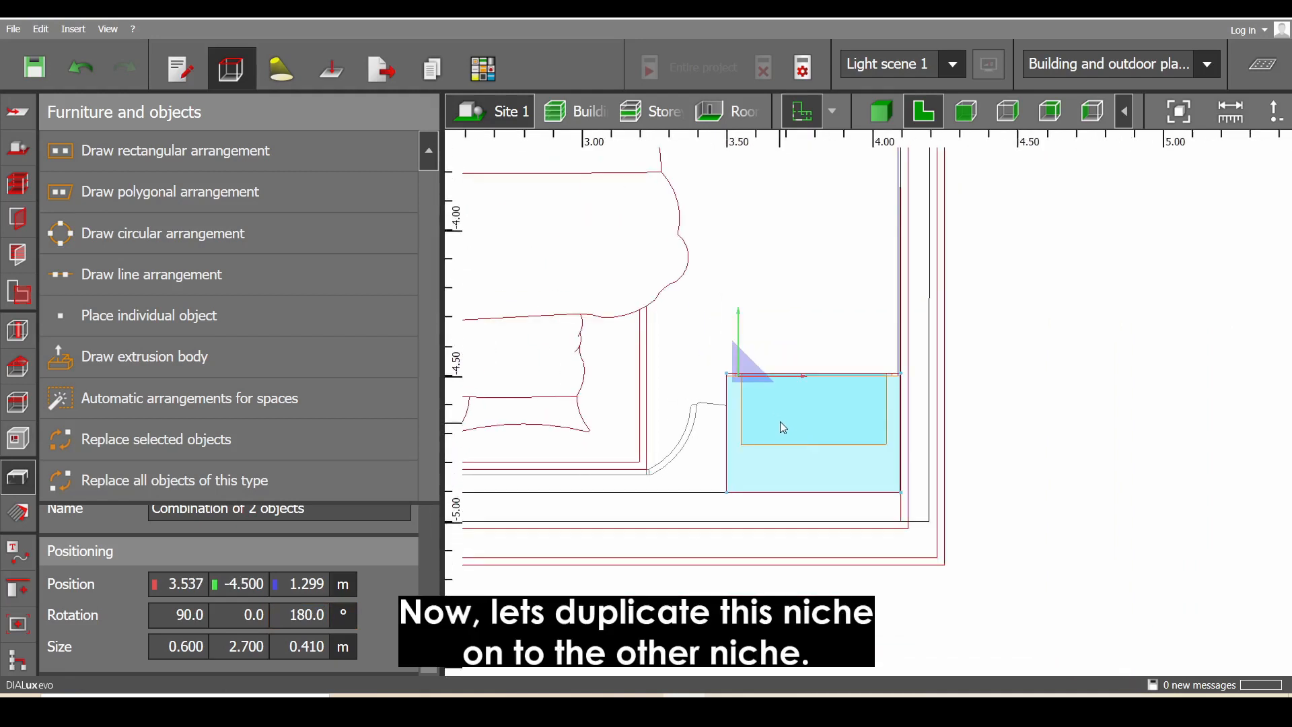
pyautogui.moveTo(781, 421); pyautogui.dragTo(979, 423, button='right')
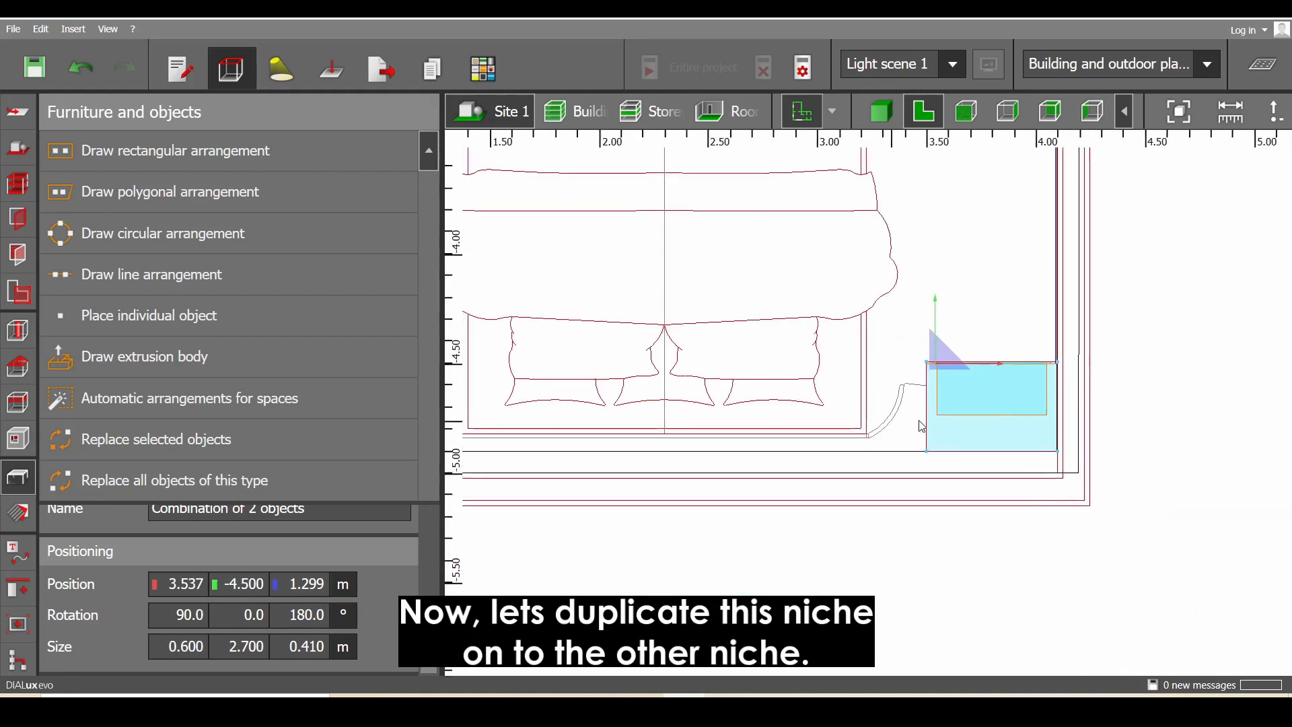
pyautogui.scroll(2, 979, 420)
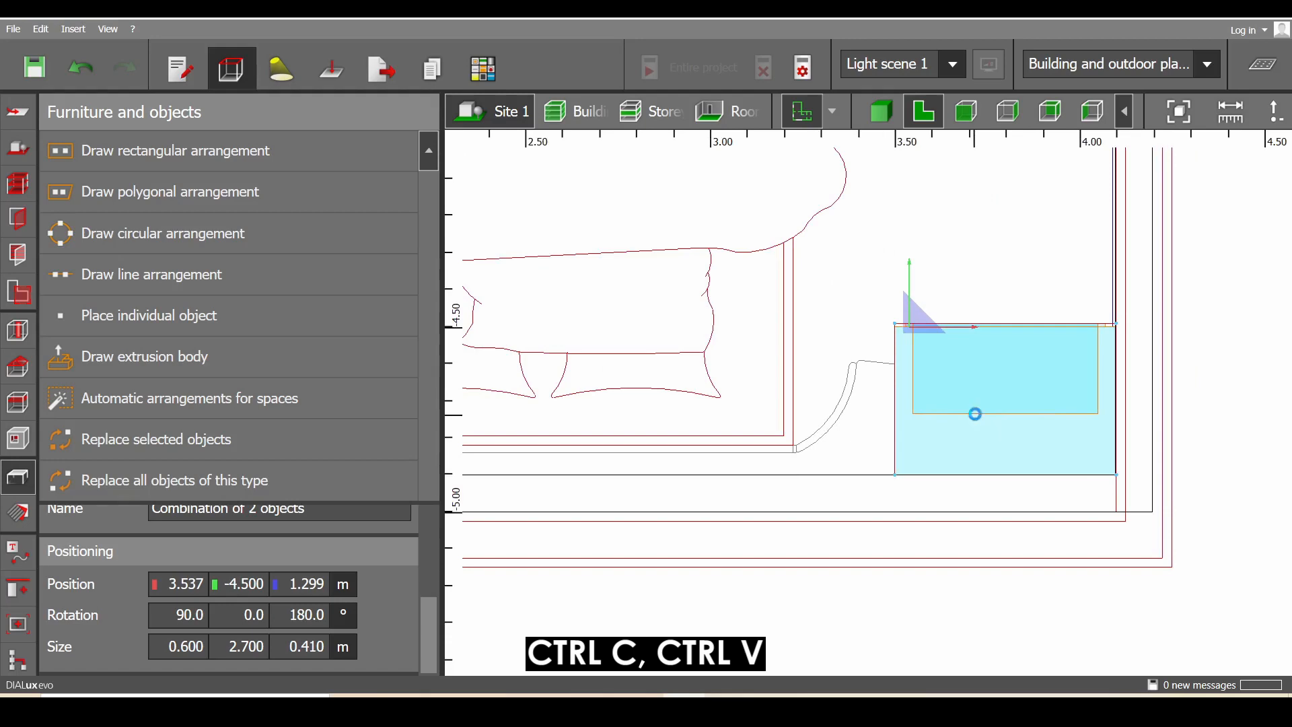
pyautogui.hotkey('ctrl', 'v')
pyautogui.scroll(-2, 975, 414)
pyautogui.moveTo(927, 393); pyautogui.dragTo(1110, 401, button='right')
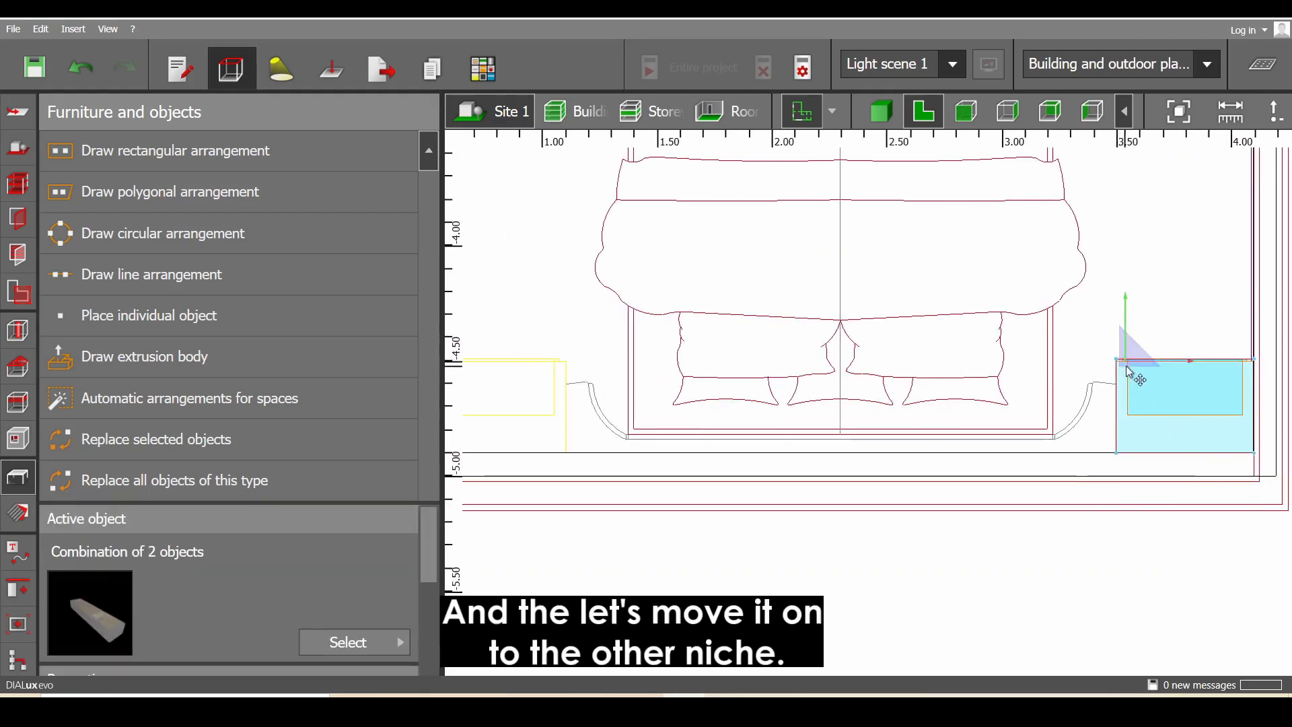
pyautogui.moveTo(557, 369); pyautogui.dragTo(1003, 404, button='right')
pyautogui.scroll(3, 1016, 399)
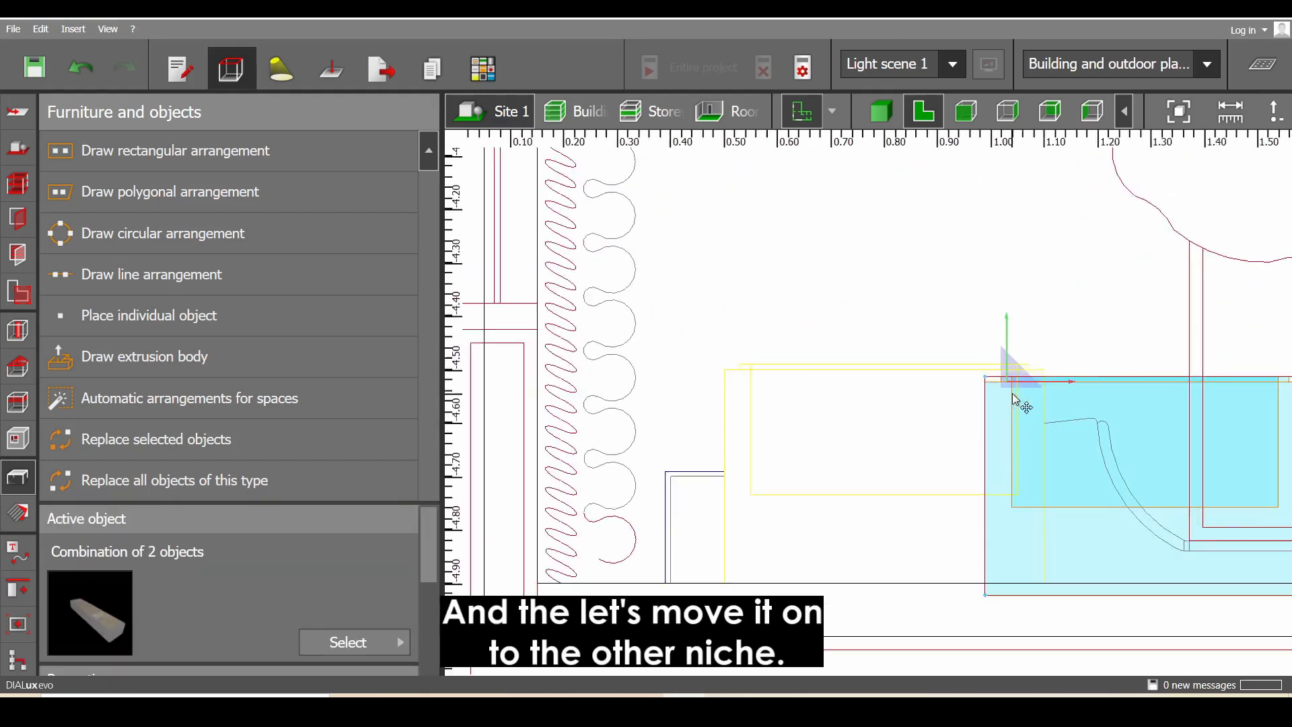
pyautogui.scroll(2, 1013, 393)
pyautogui.moveTo(1003, 384); pyautogui.dragTo(600, 370)
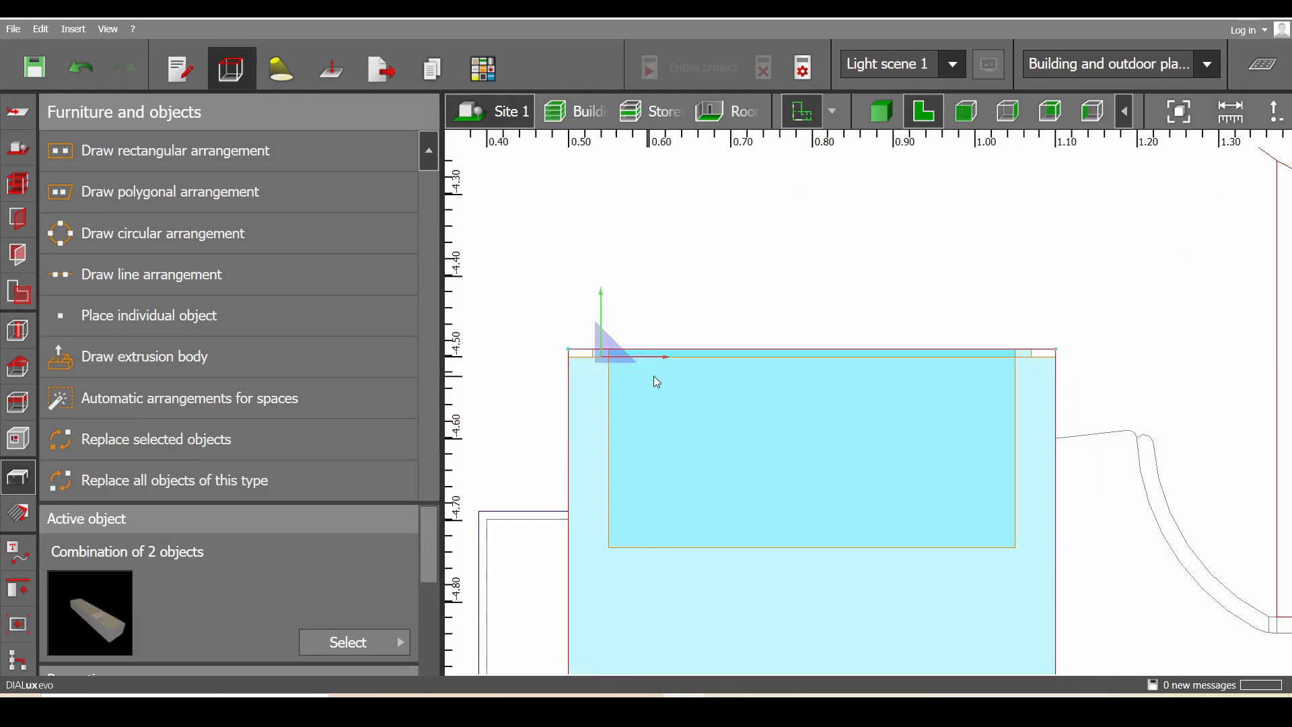
# Start an extrusion body for the headboard at the copied niche's inner edge and trace its outline around the rounded tip
pyautogui.scroll(-3, 835, 364)
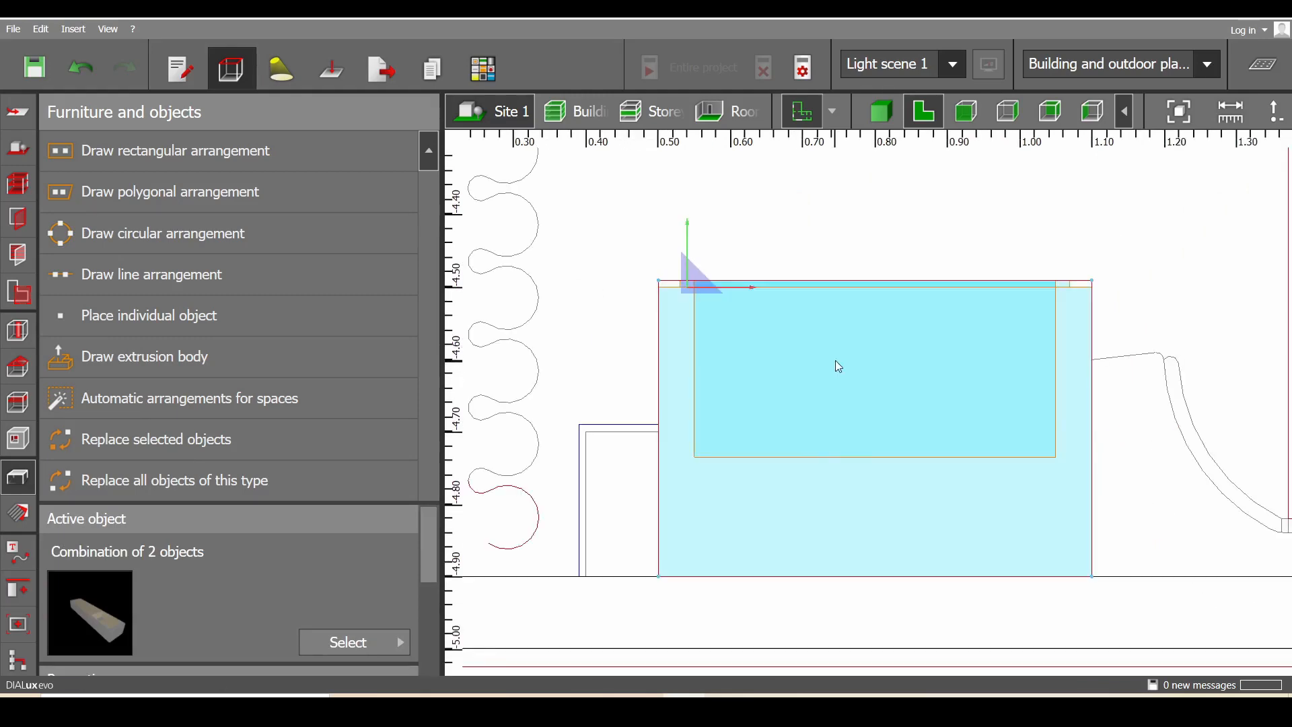
pyautogui.scroll(3, 851, 384)
pyautogui.moveTo(748, 404); pyautogui.dragTo(660, 407, button='right')
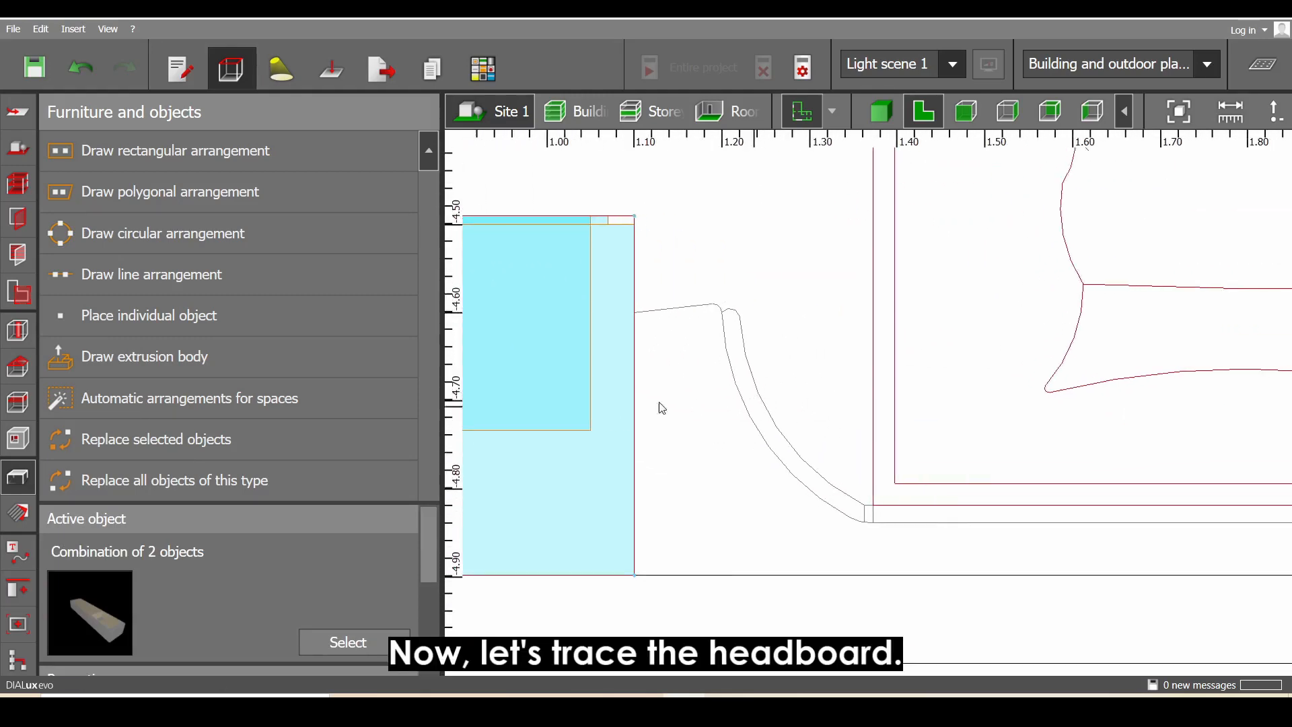
pyautogui.click(152, 355)
pyautogui.click(638, 314)
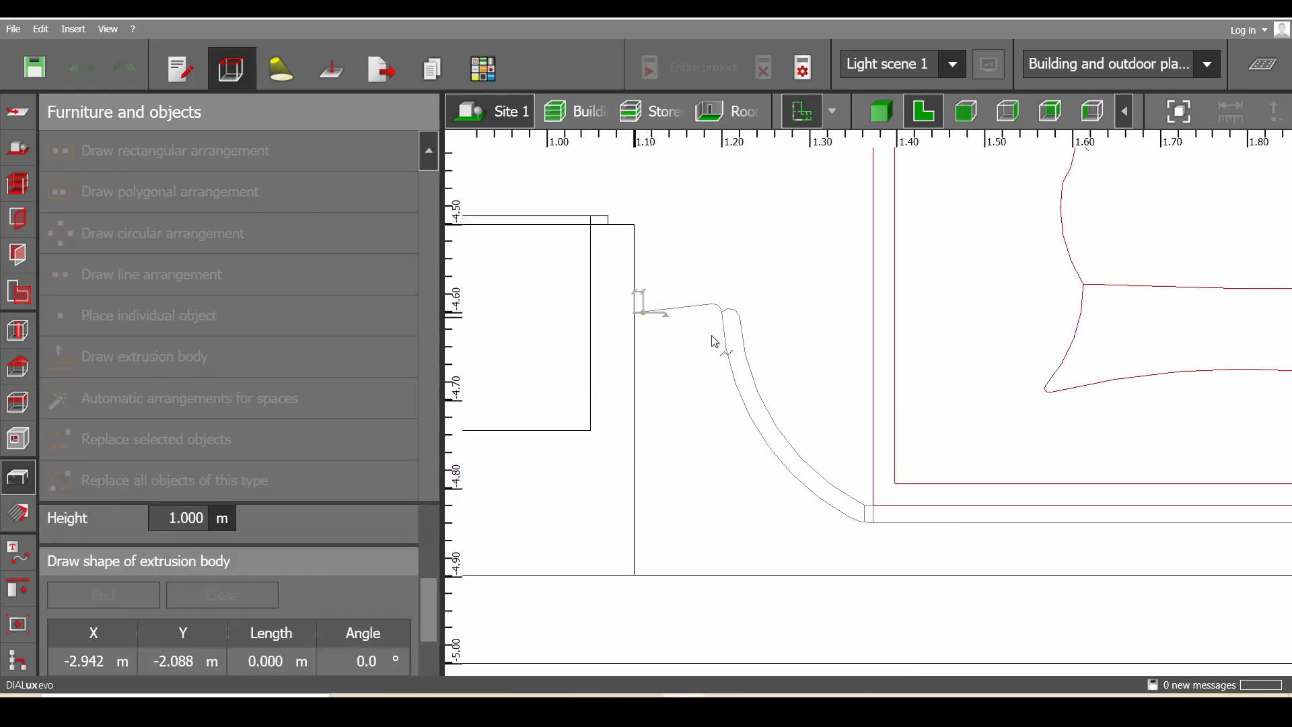
pyautogui.scroll(5, 710, 300)
pyautogui.click(726, 270)
pyautogui.click(752, 274)
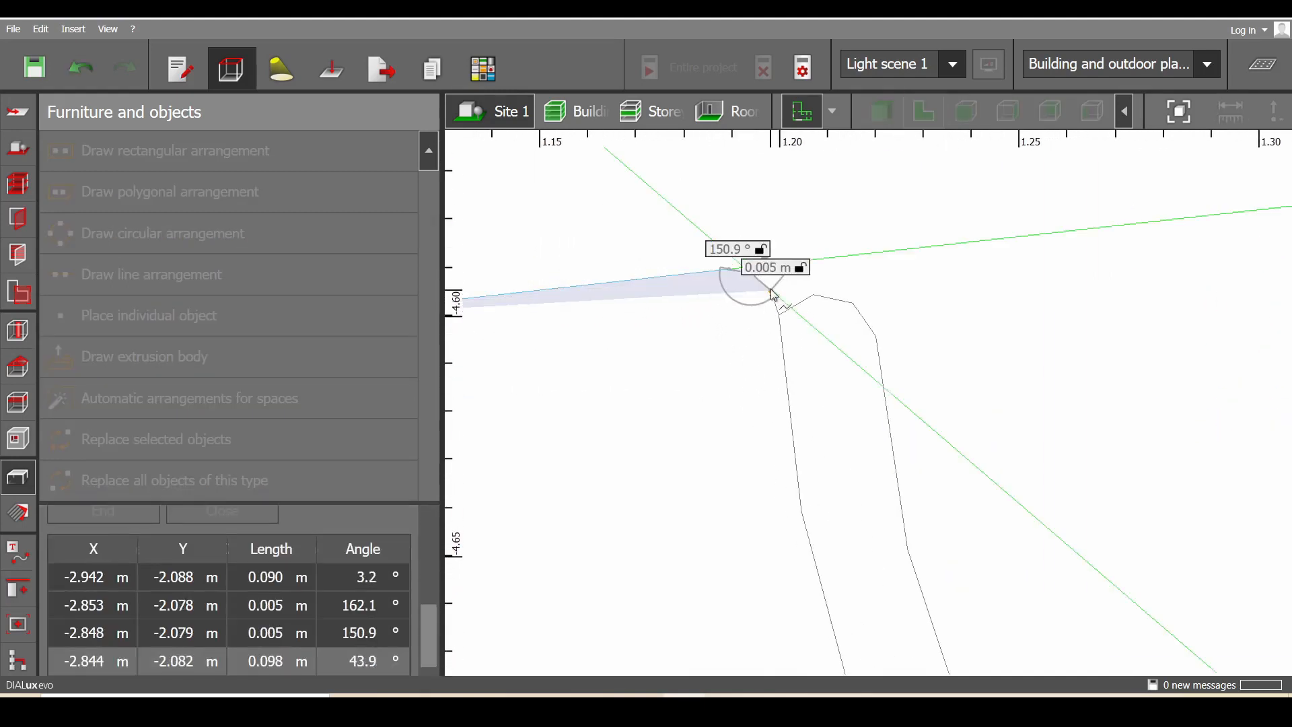
pyautogui.click(772, 288)
pyautogui.click(780, 326)
# Continue the headboard outline point by point down the outer curve to the start of its straight back edge
pyautogui.scroll(-2, 767, 356)
pyautogui.click(766, 383)
pyautogui.scroll(-2, 800, 425)
pyautogui.moveTo(796, 434); pyautogui.dragTo(700, 261, button='middle')
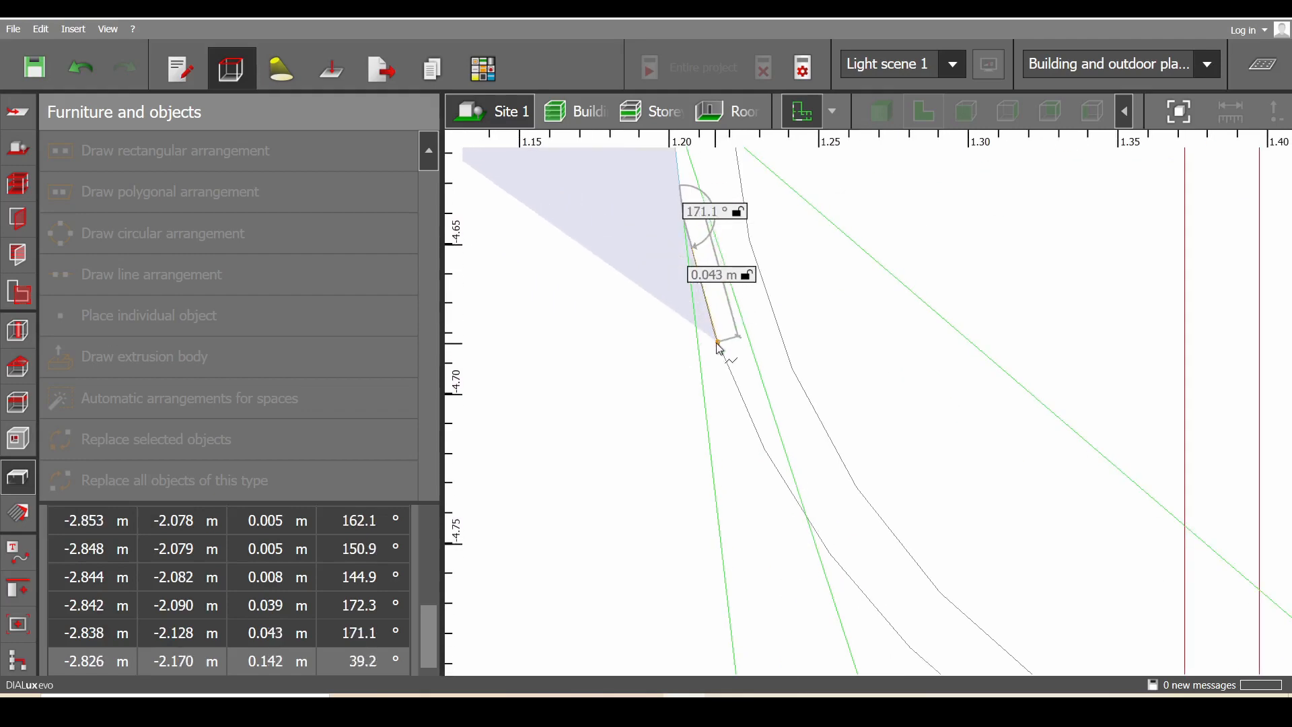
pyautogui.click(716, 336)
pyautogui.click(765, 455)
pyautogui.scroll(3, 840, 500)
pyautogui.moveTo(839, 500); pyautogui.dragTo(790, 276, button='middle')
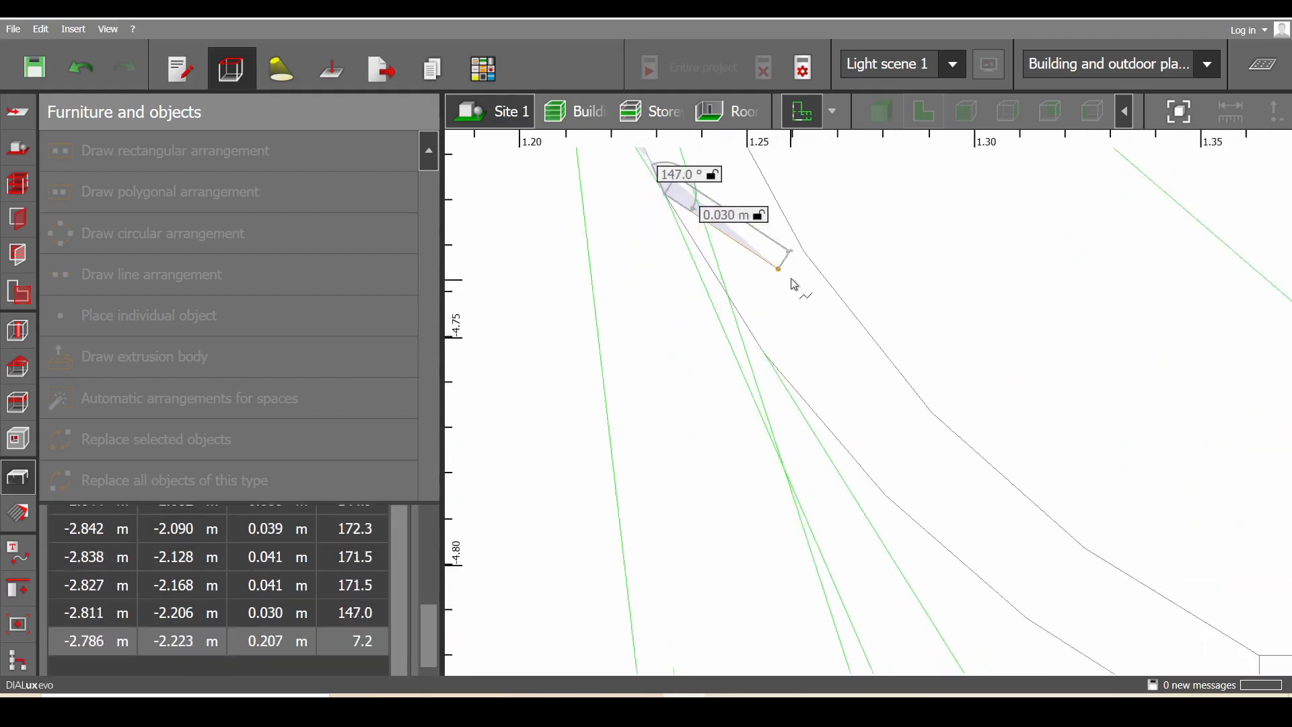
pyautogui.click(768, 356)
pyautogui.click(896, 502)
pyautogui.scroll(-2, 969, 447)
pyautogui.moveTo(969, 448); pyautogui.dragTo(736, 221, button='middle')
pyautogui.scroll(2, 736, 221)
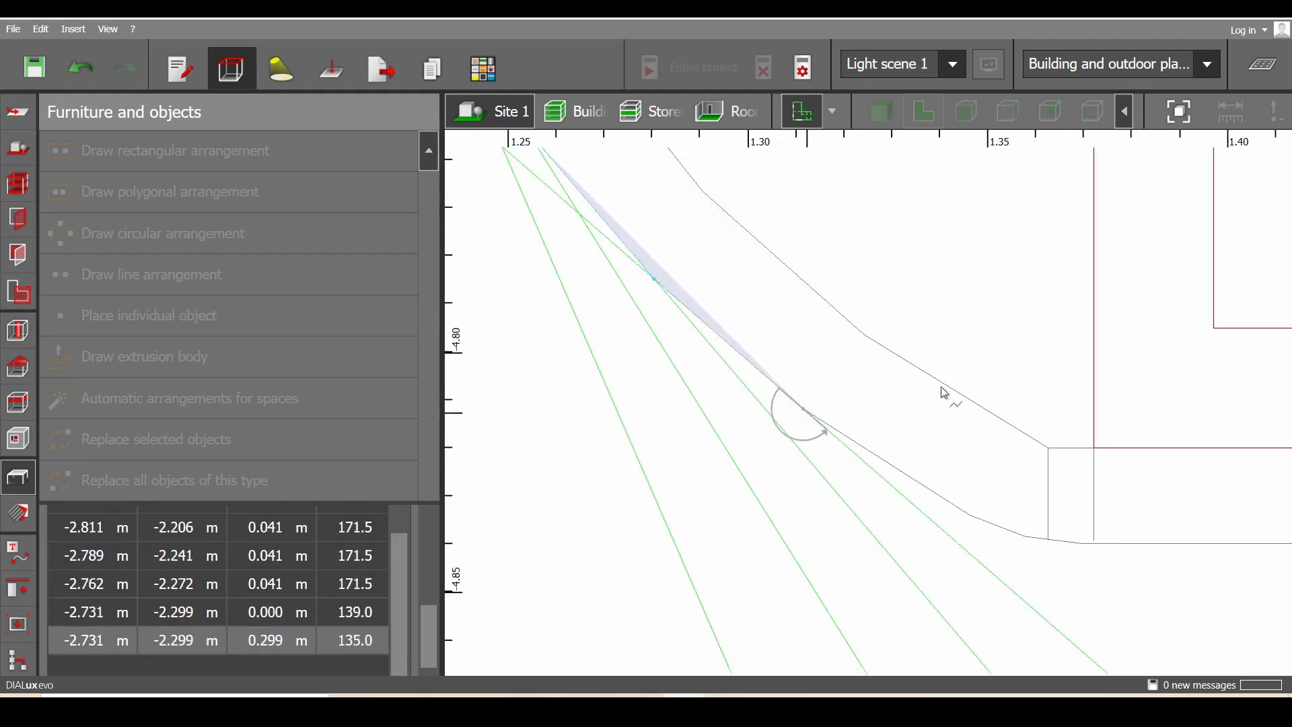
pyautogui.click(983, 471)
pyautogui.moveTo(974, 494); pyautogui.dragTo(837, 296, button='middle')
pyautogui.click(889, 337)
pyautogui.click(945, 344)
# Continue the headboard outline along the long straight edge behind the bed and into the curve on the opposite side
pyautogui.scroll(-6, 721, 288)
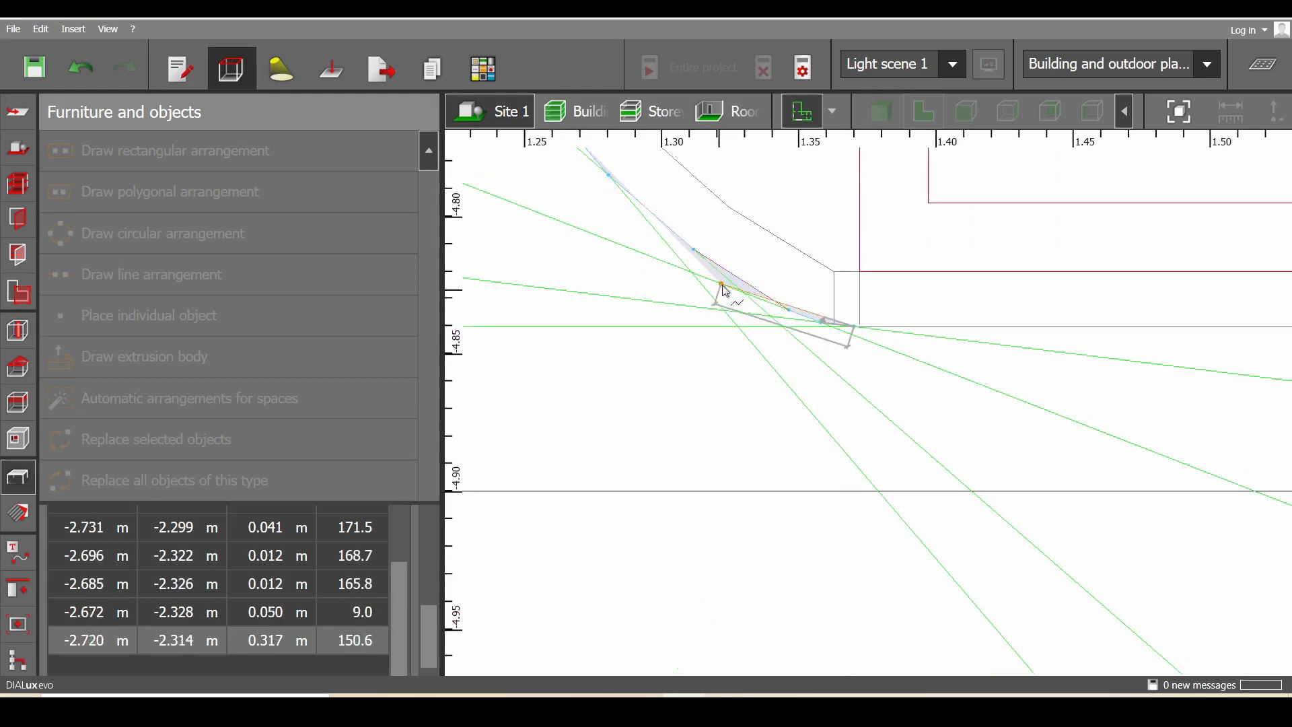
pyautogui.moveTo(1053, 300); pyautogui.dragTo(532, 306, button='middle')
pyautogui.moveTo(1096, 317); pyautogui.dragTo(512, 293, button='middle')
pyautogui.scroll(2, 935, 306)
pyautogui.scroll(5, 765, 273)
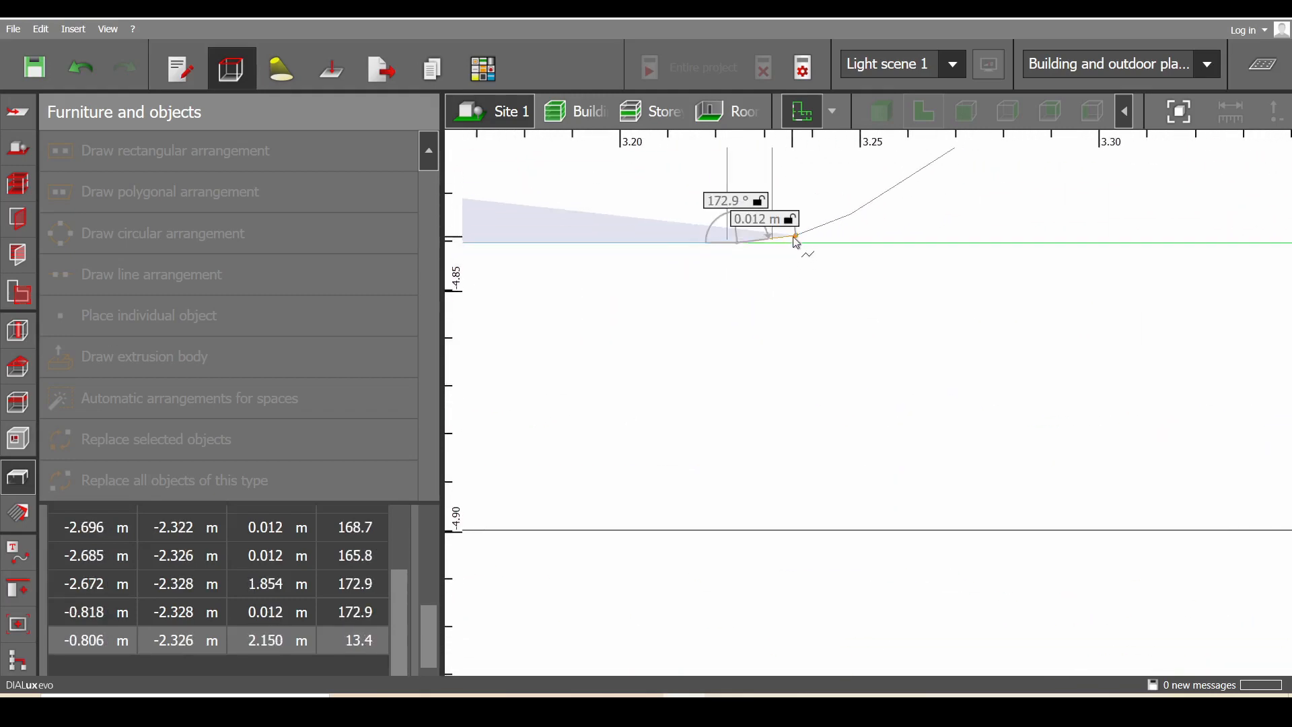
pyautogui.click(853, 215)
pyautogui.moveTo(1040, 167); pyautogui.dragTo(865, 355, button='middle')
pyautogui.click(848, 289)
pyautogui.moveTo(1005, 215); pyautogui.dragTo(770, 366, button='middle')
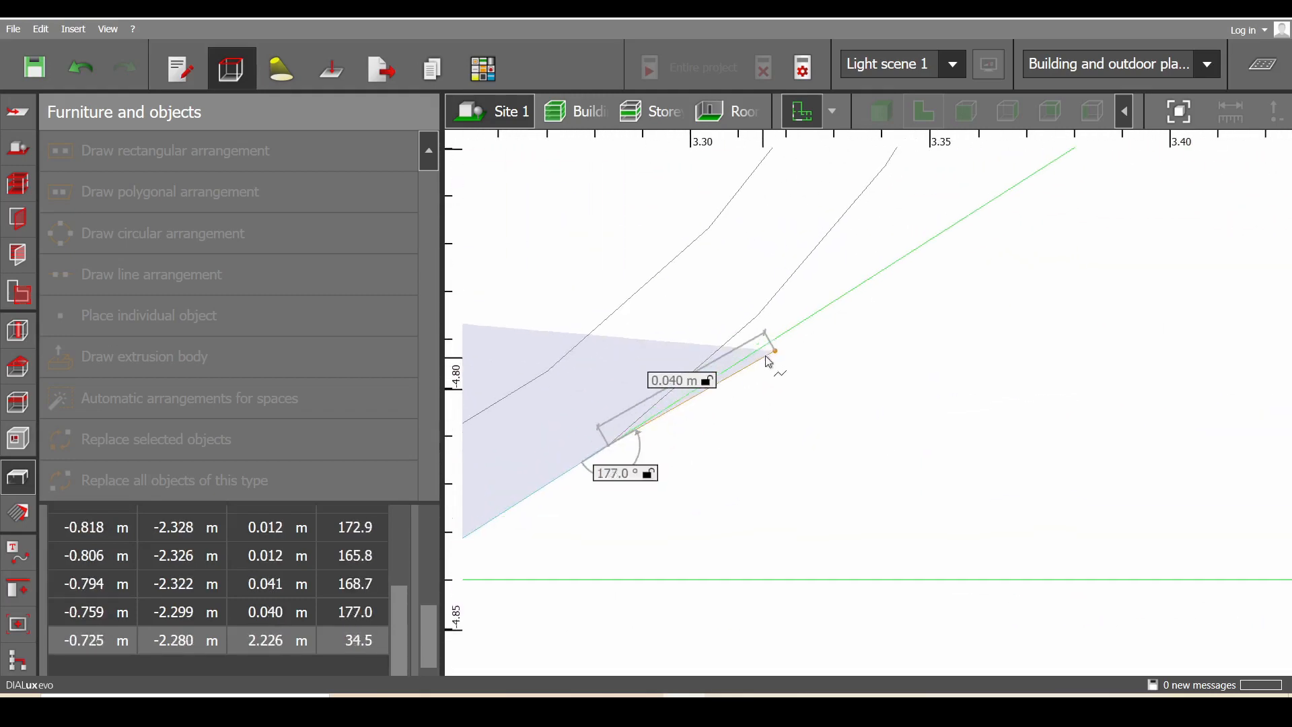
# Trace the headboard outline point by point up the opposite curve toward its rounded tip
pyautogui.click(757, 314)
pyautogui.moveTo(891, 177); pyautogui.dragTo(783, 346, button='middle')
pyautogui.click(775, 336)
pyautogui.scroll(-1, 929, 233)
pyautogui.moveTo(896, 279); pyautogui.dragTo(812, 404, button='middle')
pyautogui.scroll(1, 812, 404)
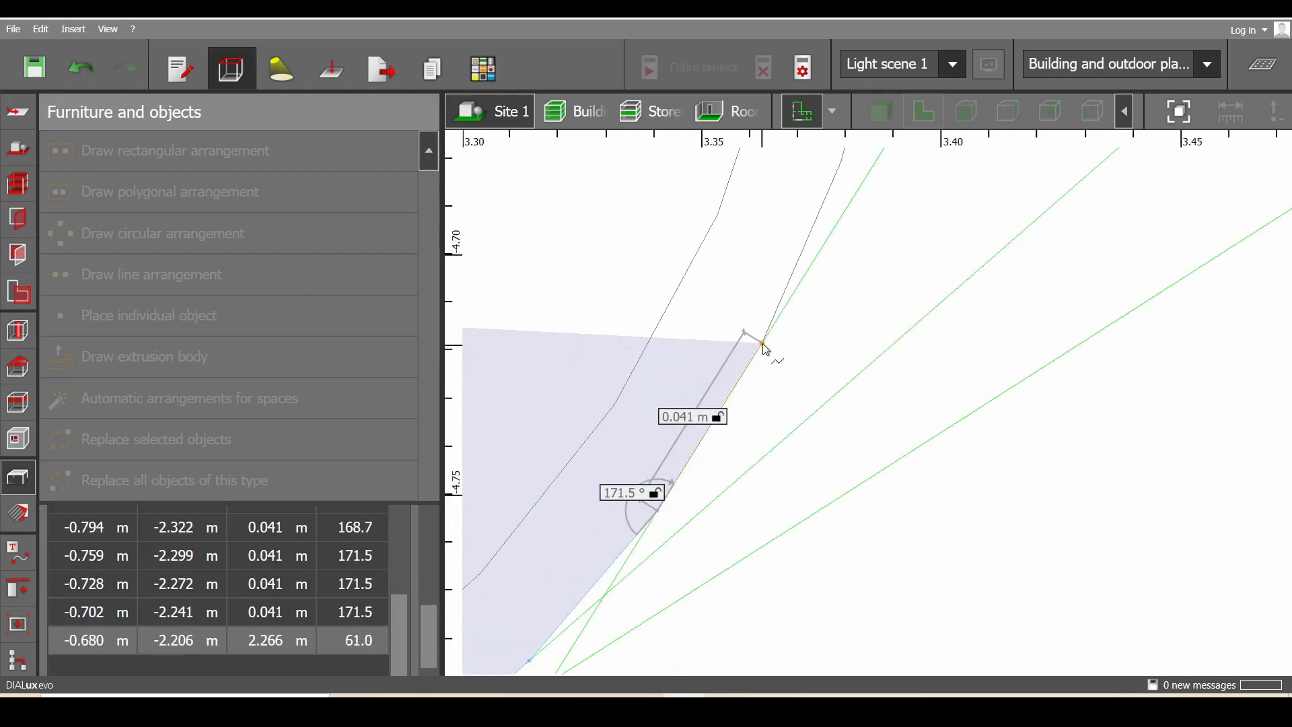
pyautogui.click(762, 345)
pyautogui.moveTo(878, 165); pyautogui.dragTo(785, 404, button='middle')
pyautogui.scroll(1, 784, 404)
pyautogui.click(763, 392)
pyautogui.moveTo(815, 203); pyautogui.dragTo(767, 415, button='middle')
pyautogui.click(764, 410)
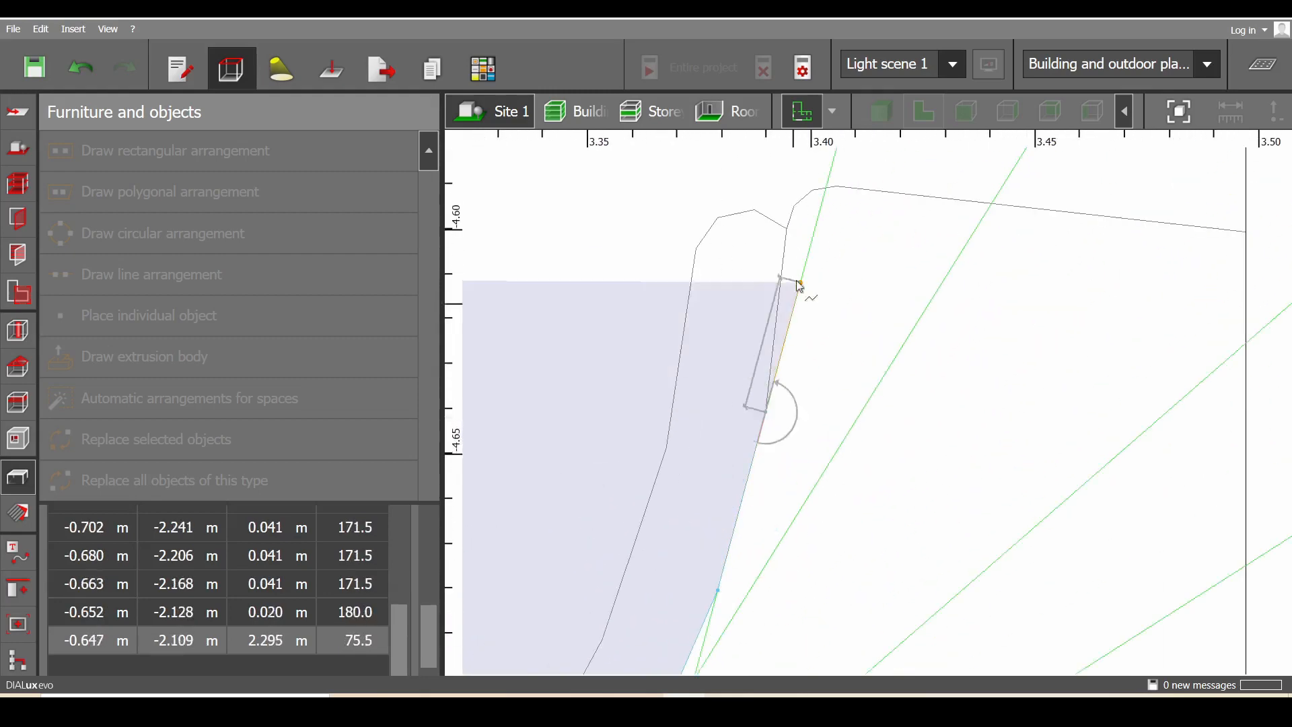
# Trace the headboard outline around the opposite rounded tip and along the short sloped edge to the niche side
pyautogui.scroll(1, 796, 280)
pyautogui.click(786, 234)
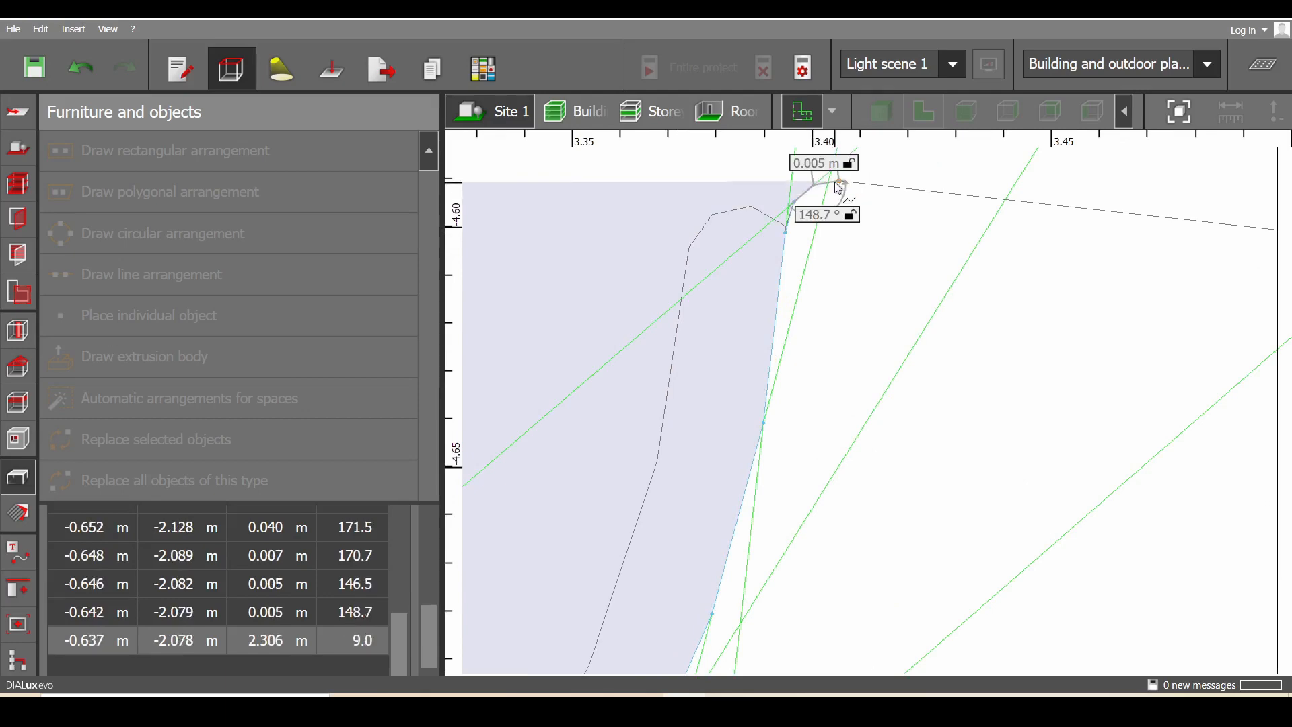
pyautogui.click(838, 187)
pyautogui.moveTo(1244, 241); pyautogui.dragTo(932, 240, button='middle')
pyautogui.click(966, 232)
# Run the headboard outline down to the wall line, back along the wall to the first side, and close the shape
pyautogui.scroll(-3, 891, 350)
pyautogui.moveTo(910, 636); pyautogui.dragTo(918, 376, button='middle')
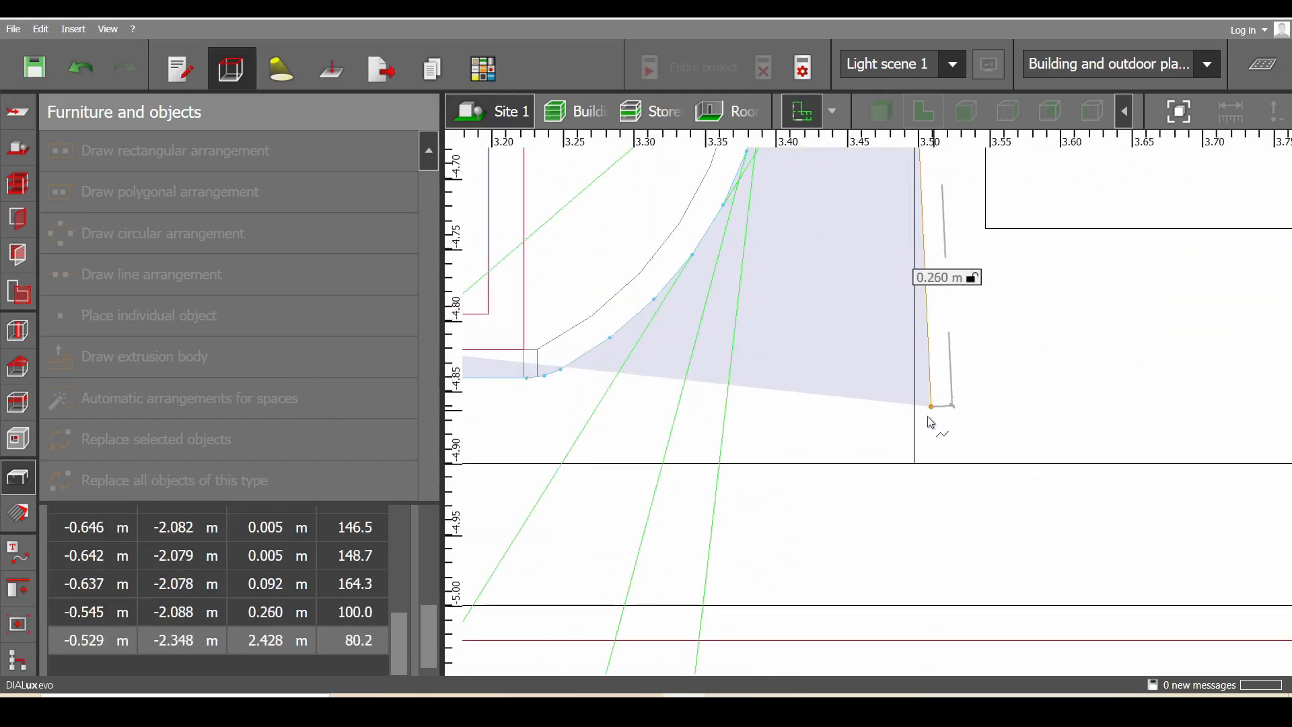
pyautogui.click(915, 462)
pyautogui.scroll(-3, 760, 471)
pyautogui.moveTo(491, 444); pyautogui.dragTo(904, 404, button='middle')
pyautogui.moveTo(904, 401); pyautogui.dragTo(1169, 387)
pyautogui.scroll(4, 720, 408)
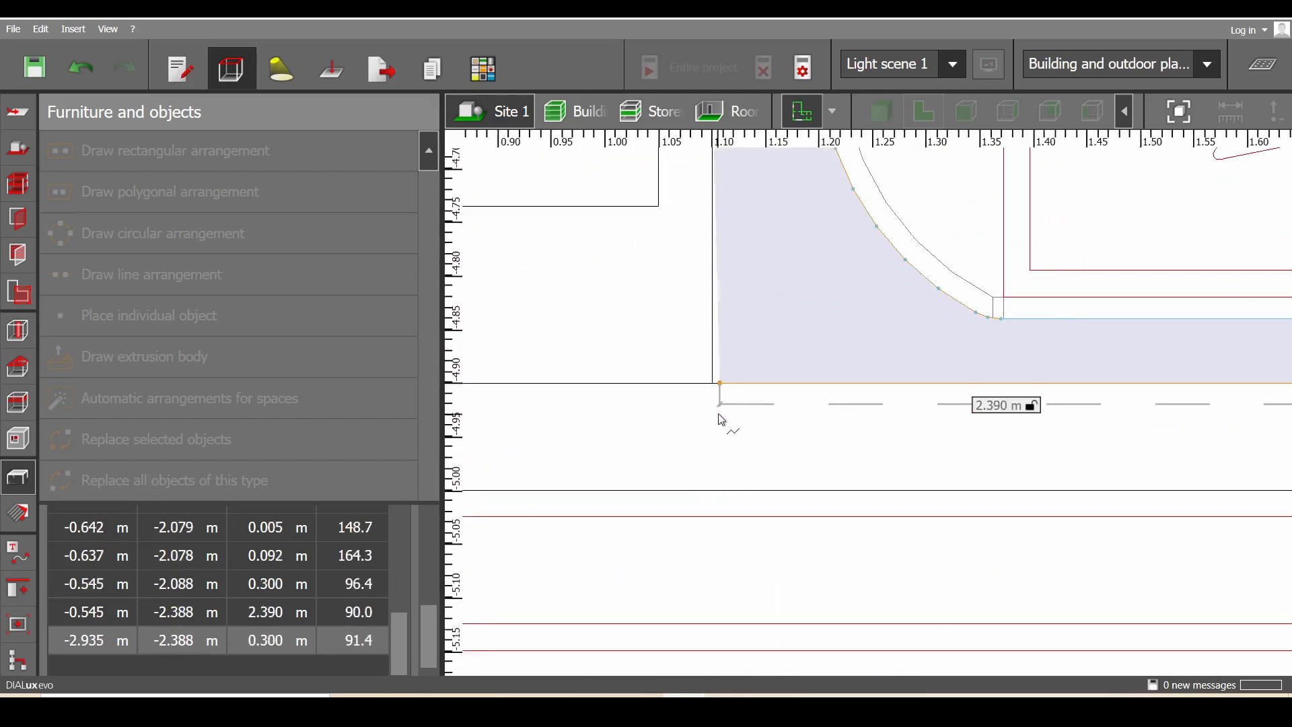
pyautogui.click(709, 368)
pyautogui.rightClick(709, 369)
pyautogui.rightClick(714, 373)
pyautogui.click(743, 383)
# Measure the headboard's height in the elevation drawing from its upper line to the floor line, and return to the bed plan
pyautogui.scroll(-1, 747, 377)
pyautogui.moveTo(777, 152); pyautogui.dragTo(756, 330, button='middle')
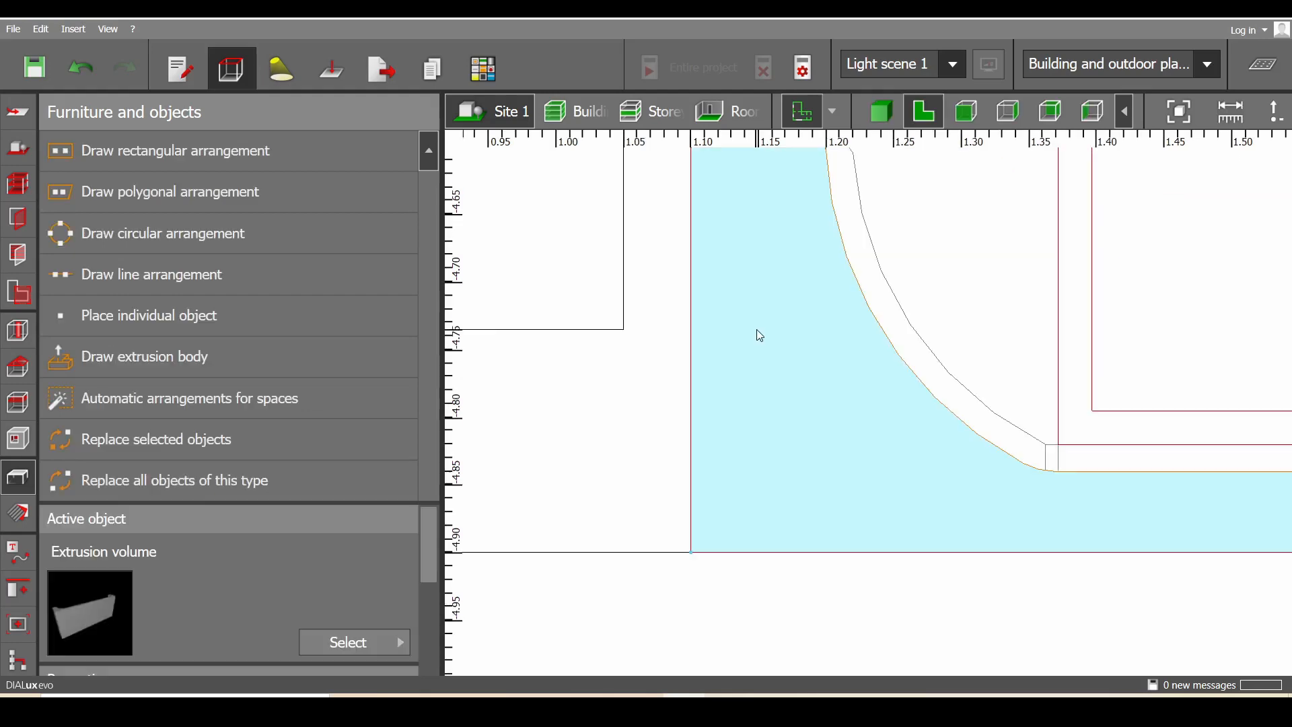
pyautogui.scroll(-2, 756, 329)
pyautogui.scroll(-12, 756, 331)
pyautogui.moveTo(747, 412); pyautogui.dragTo(610, 526, button='middle')
pyautogui.moveTo(799, 420); pyautogui.dragTo(800, 557, button='middle')
pyautogui.moveTo(810, 470); pyautogui.dragTo(864, 211, button='middle')
pyautogui.moveTo(827, 419); pyautogui.dragTo(907, 249, button='middle')
pyautogui.scroll(8, 917, 370)
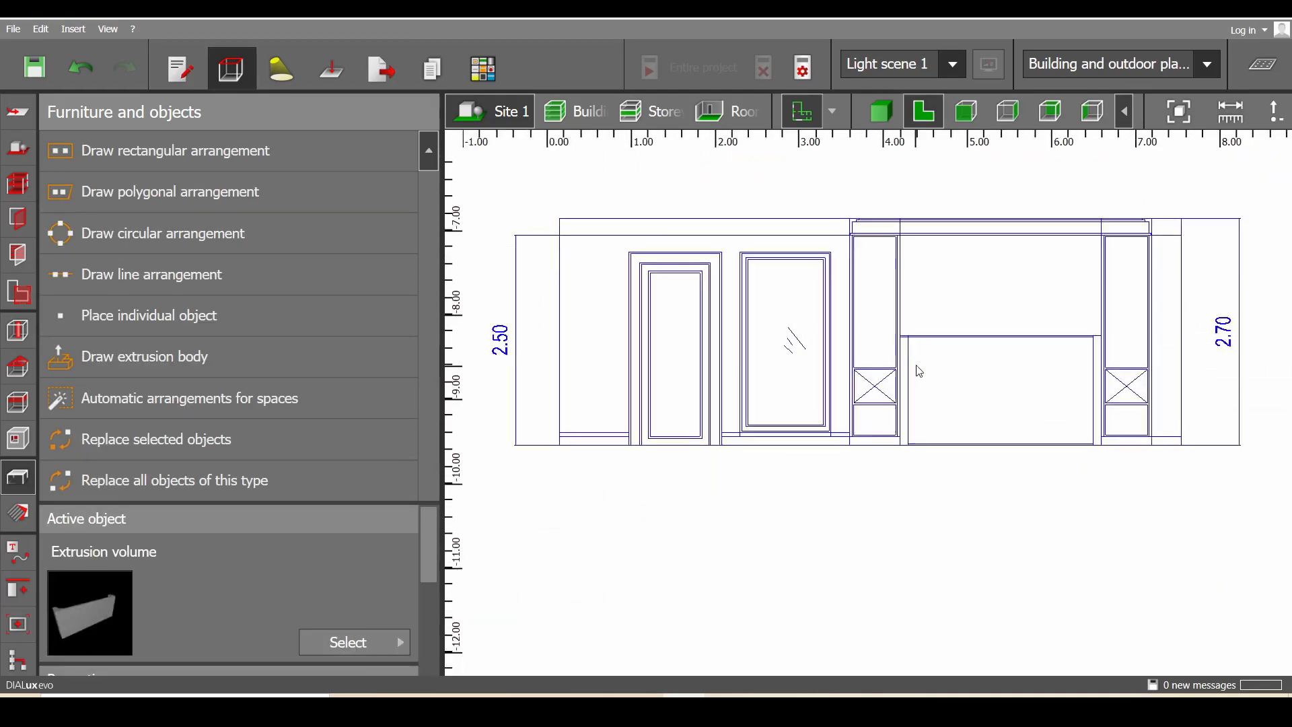
pyautogui.scroll(5, 875, 301)
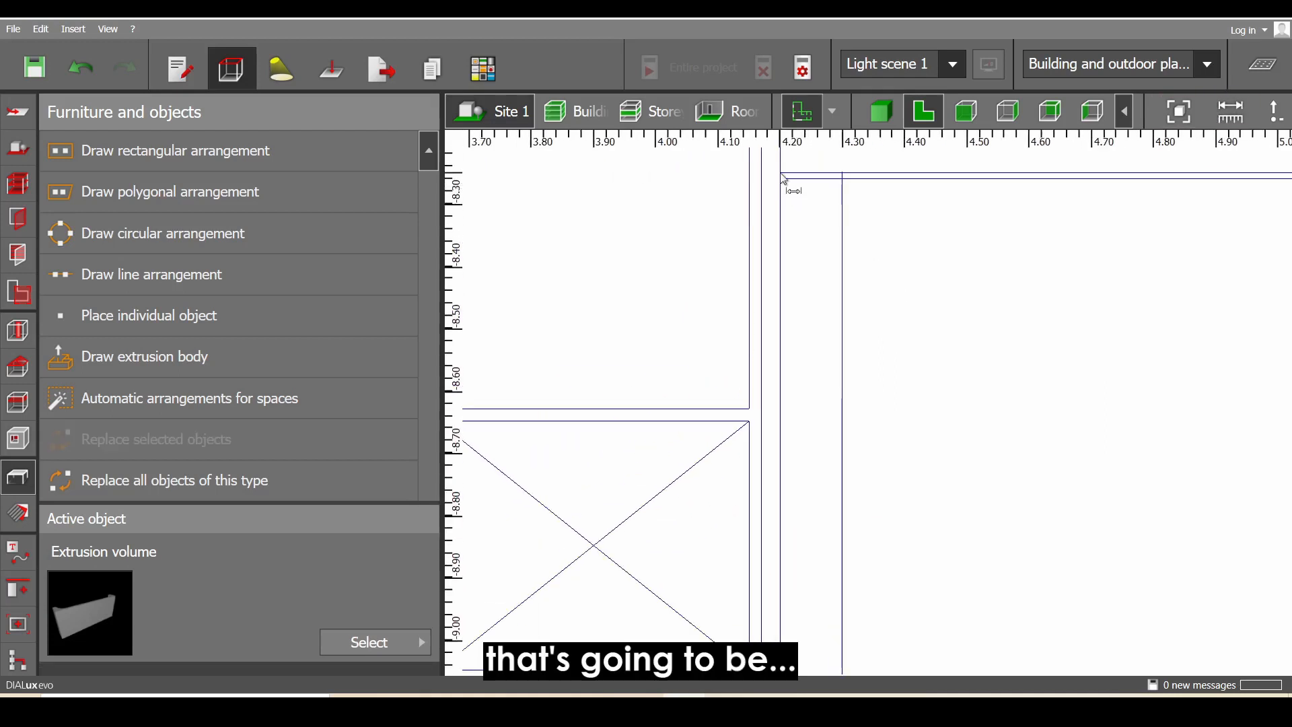
pyautogui.click(780, 174)
pyautogui.scroll(-2, 805, 333)
pyautogui.moveTo(810, 457); pyautogui.dragTo(837, 252, button='middle')
pyautogui.scroll(2, 807, 522)
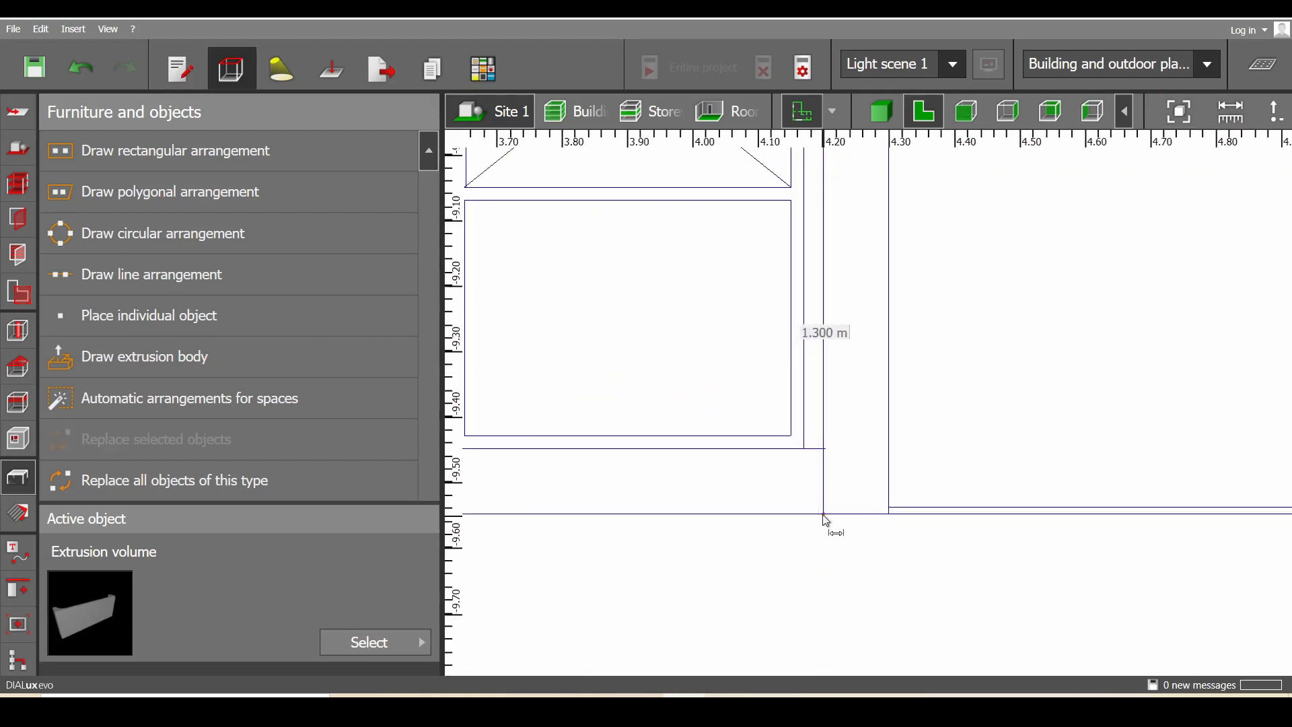
pyautogui.click(823, 516)
pyautogui.scroll(-10, 797, 503)
pyautogui.moveTo(645, 296); pyautogui.dragTo(756, 433)
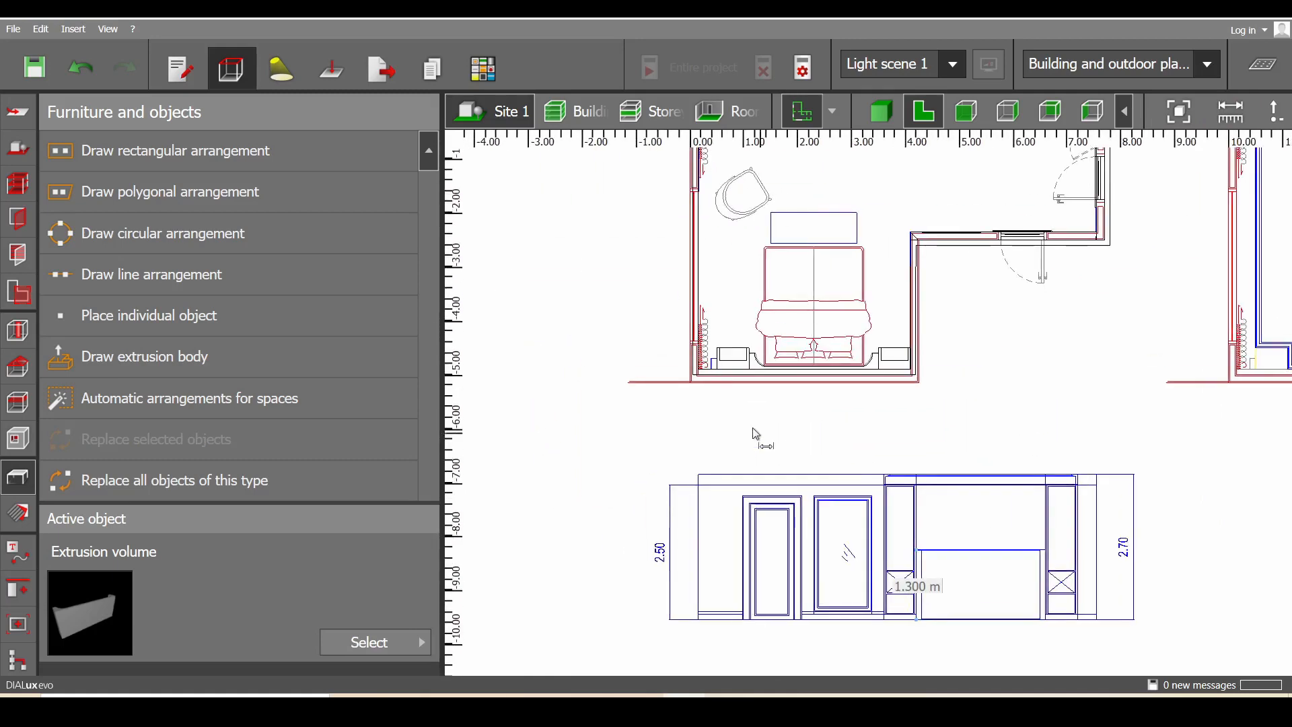
pyautogui.scroll(5, 756, 431)
pyautogui.scroll(5, 767, 359)
pyautogui.moveTo(768, 358); pyautogui.dragTo(773, 586, button='middle')
pyautogui.scroll(1, 772, 586)
pyautogui.press('Escape')
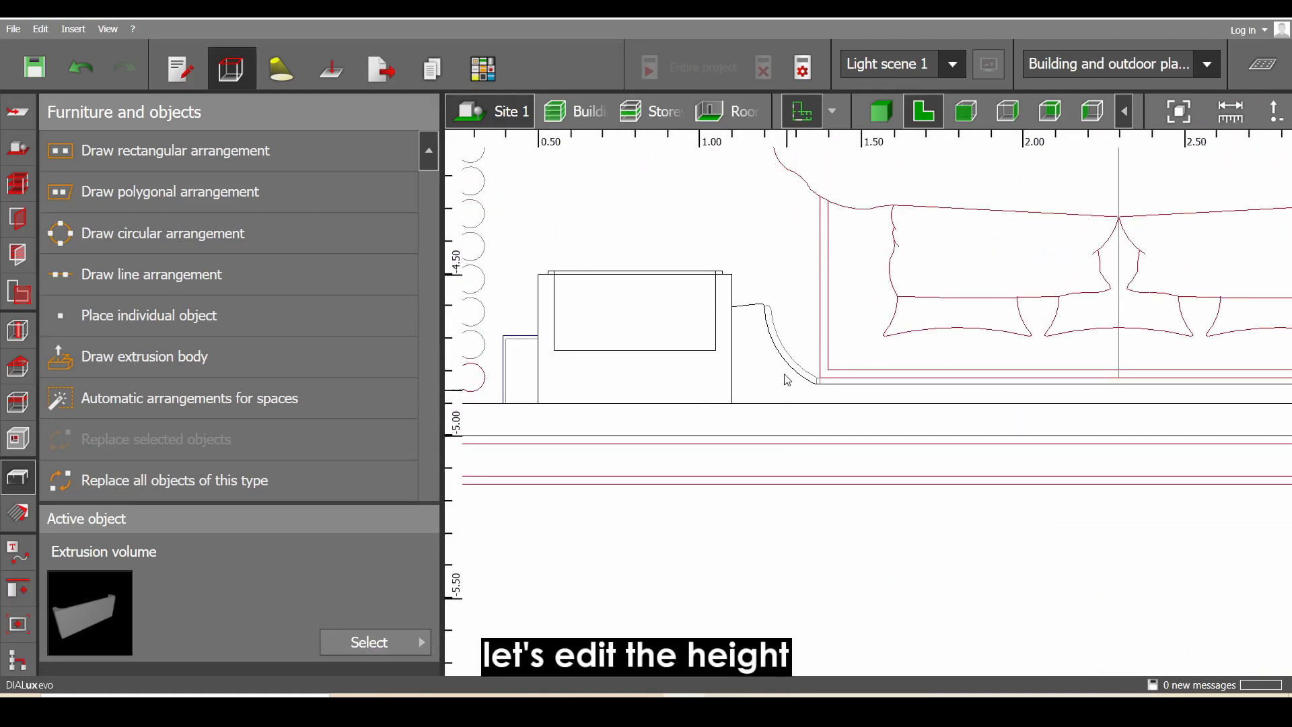
# Set the headboard body's height to 1.3 m and its Z position to 0
pyautogui.click(763, 372)
pyautogui.moveTo(432, 560); pyautogui.dragTo(438, 662)
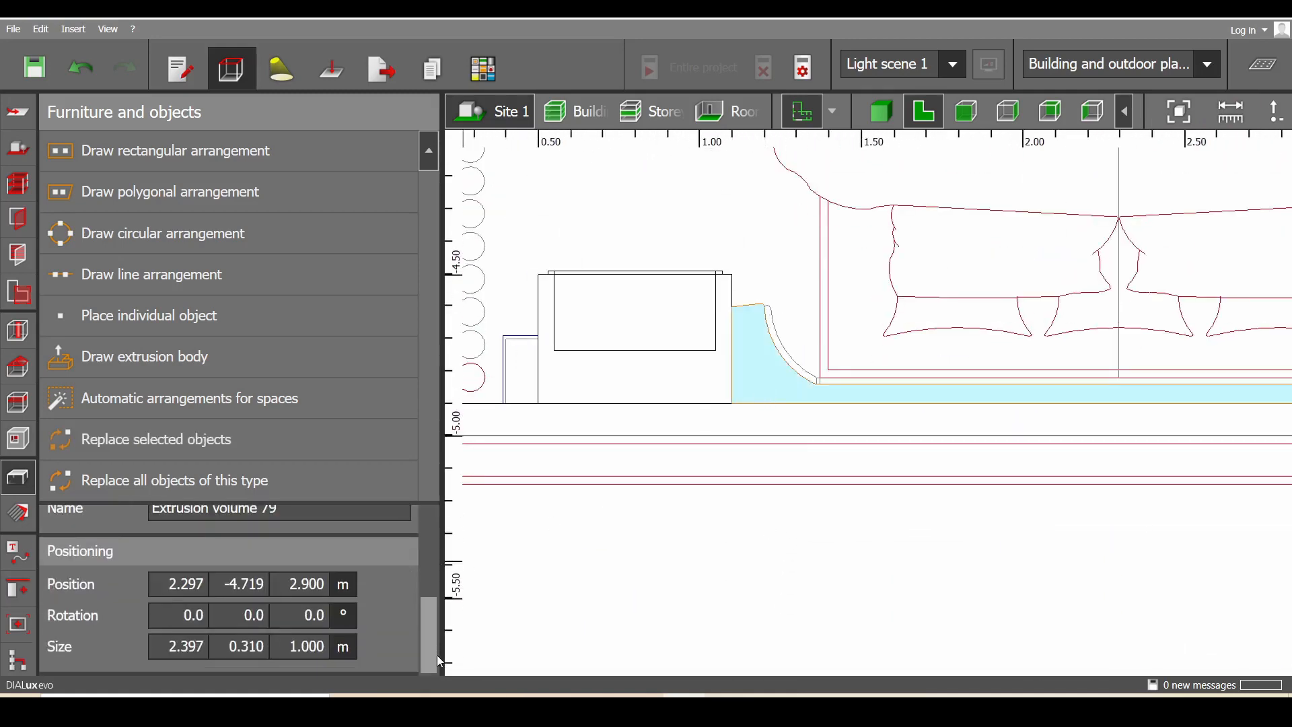
pyautogui.click(326, 647)
pyautogui.write('1.3')
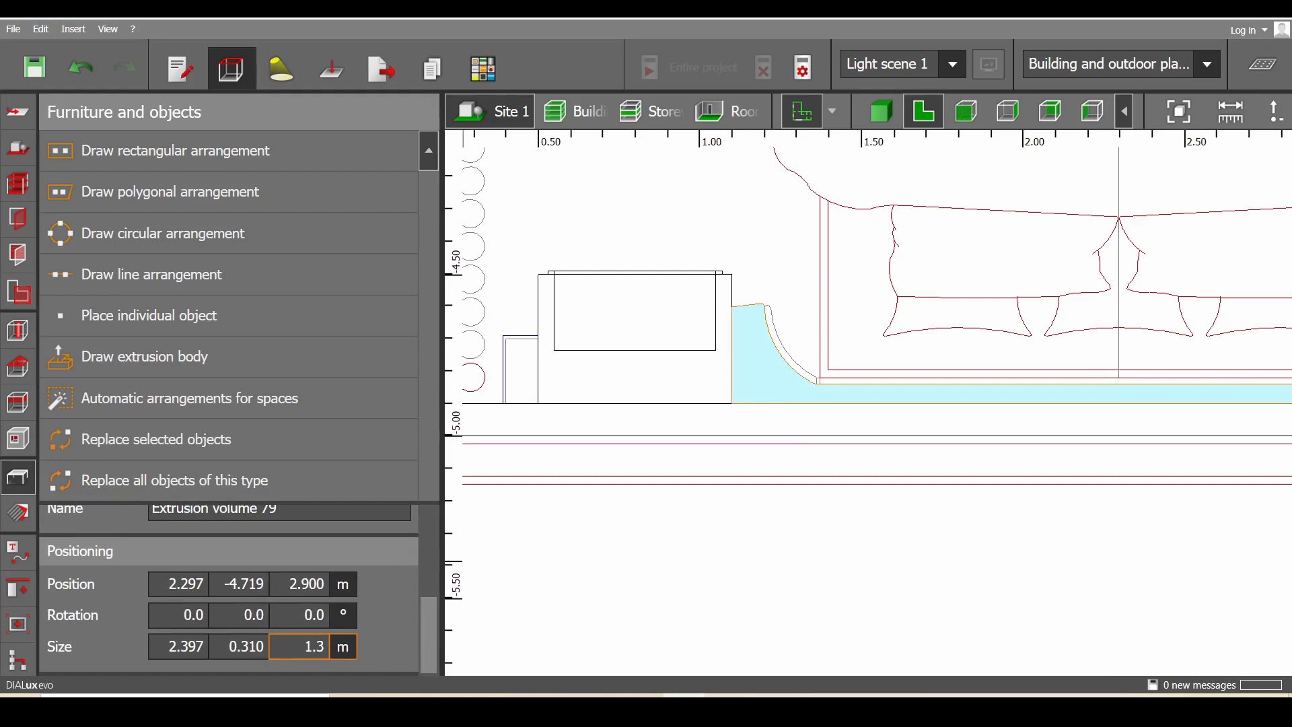
pyautogui.press('Return')
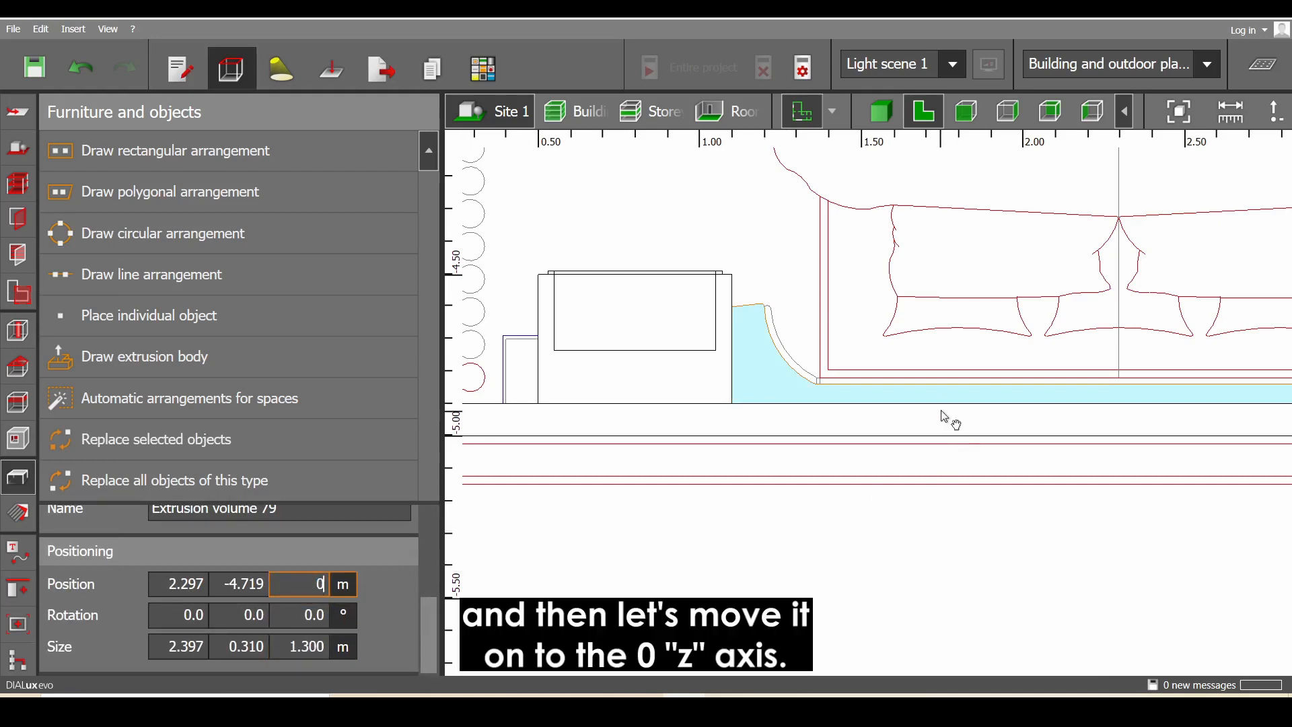
# Start an extrusion body for the headboard's second layer and trace its outline around the small rounded tip
pyautogui.scroll(-2, 921, 435)
pyautogui.scroll(3, 917, 457)
pyautogui.moveTo(962, 421); pyautogui.dragTo(903, 457, button='middle')
pyautogui.click(156, 357)
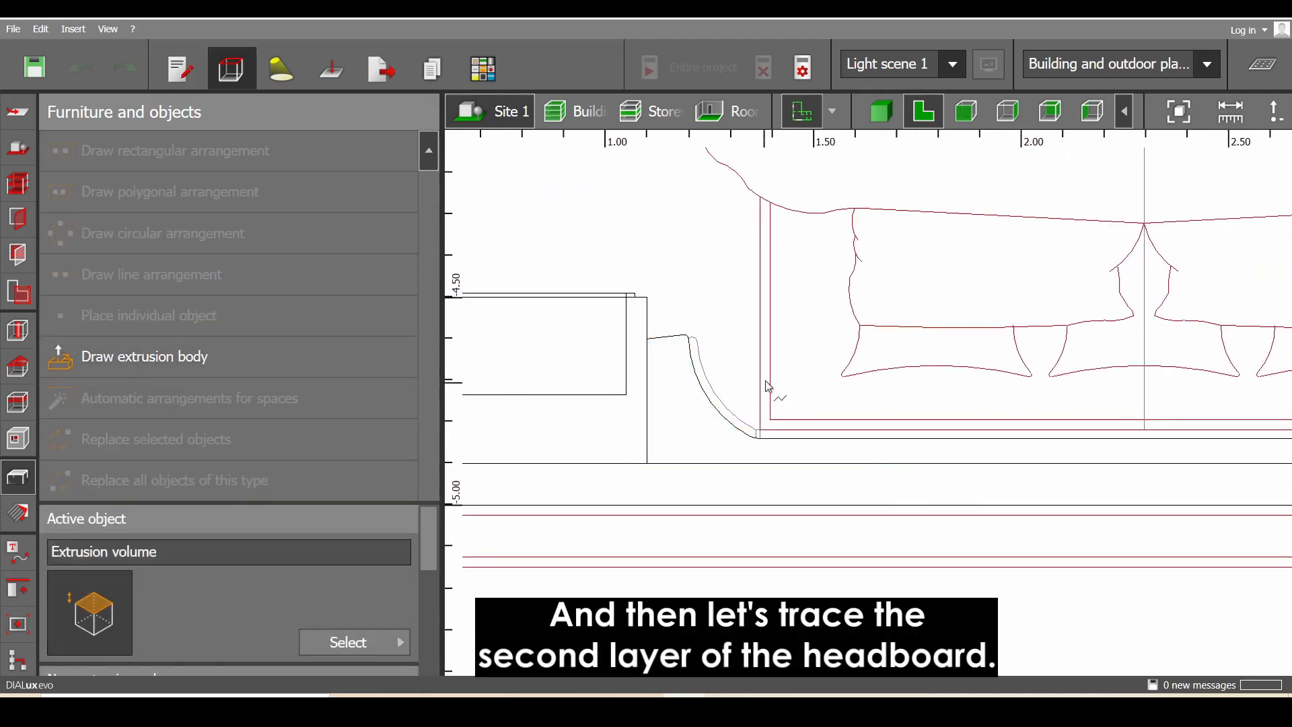
pyautogui.scroll(6, 649, 323)
pyautogui.scroll(1, 641, 283)
pyautogui.click(639, 270)
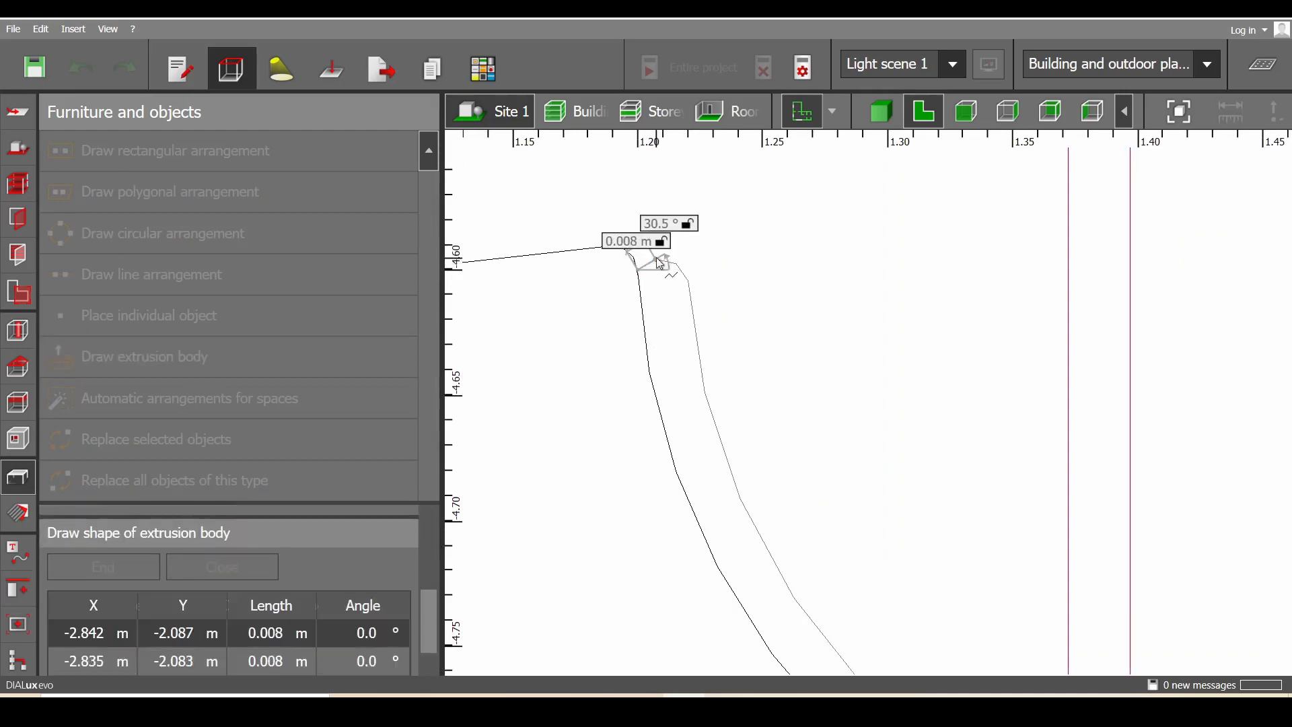
pyautogui.click(653, 258)
pyautogui.scroll(2, 671, 261)
pyautogui.click(675, 261)
pyautogui.click(699, 295)
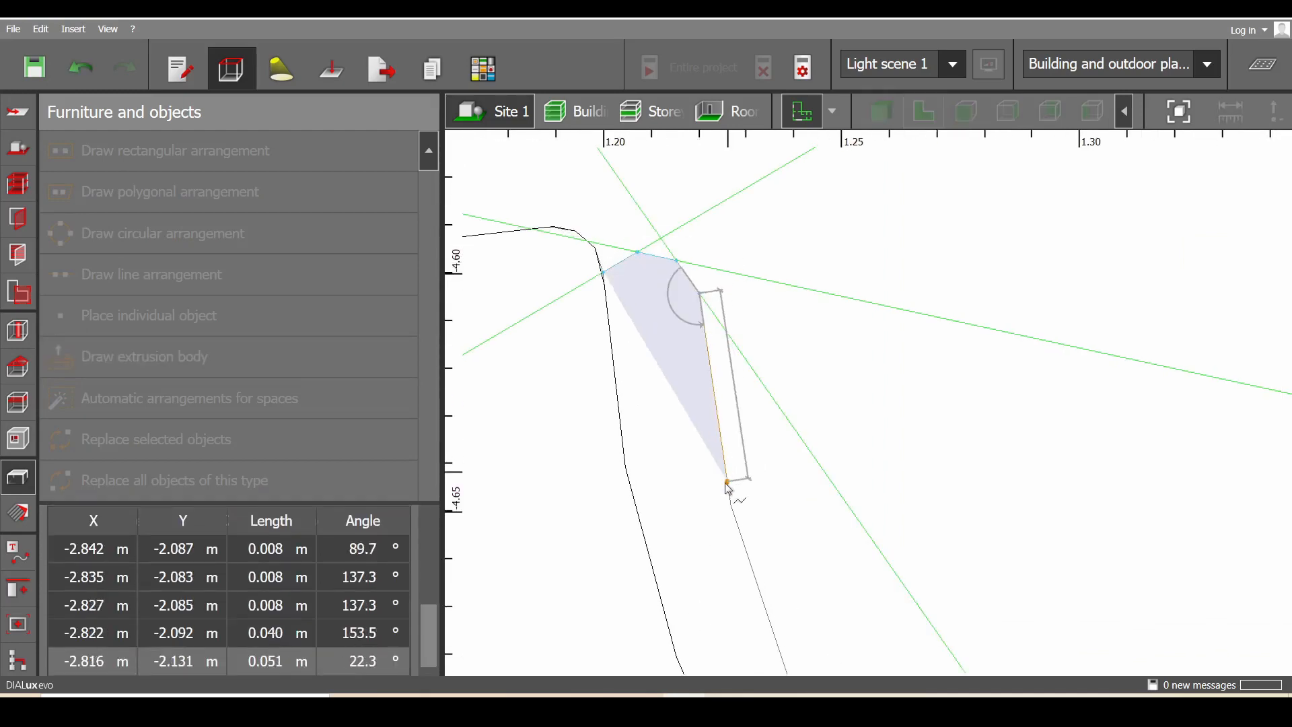
# Trace the second layer's inner curve point by point down to the corner beside the bed
pyautogui.click(731, 501)
pyautogui.moveTo(741, 496); pyautogui.dragTo(691, 413, button='middle')
pyautogui.click(640, 426)
pyautogui.scroll(-3, 641, 430)
pyautogui.scroll(3, 676, 518)
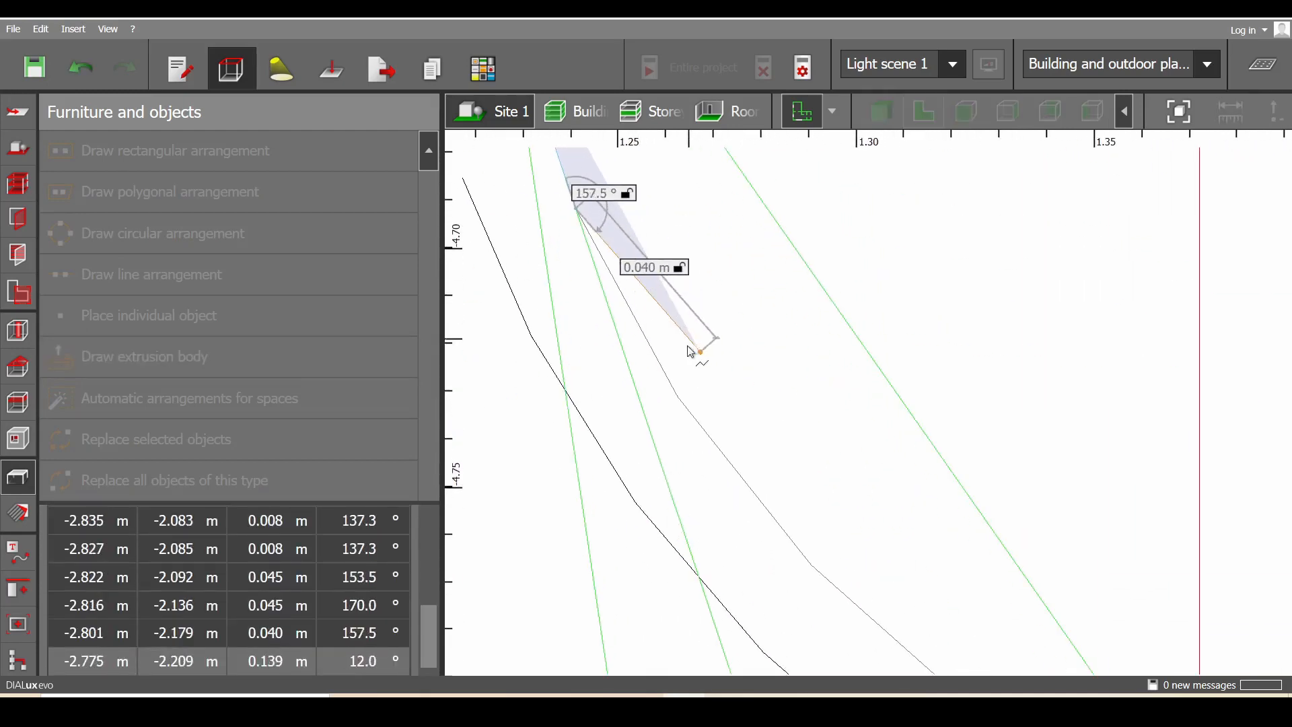
pyautogui.click(676, 397)
pyautogui.scroll(-3, 713, 367)
pyautogui.scroll(3, 774, 511)
pyautogui.click(725, 377)
pyautogui.moveTo(874, 524); pyautogui.dragTo(710, 387, button='middle')
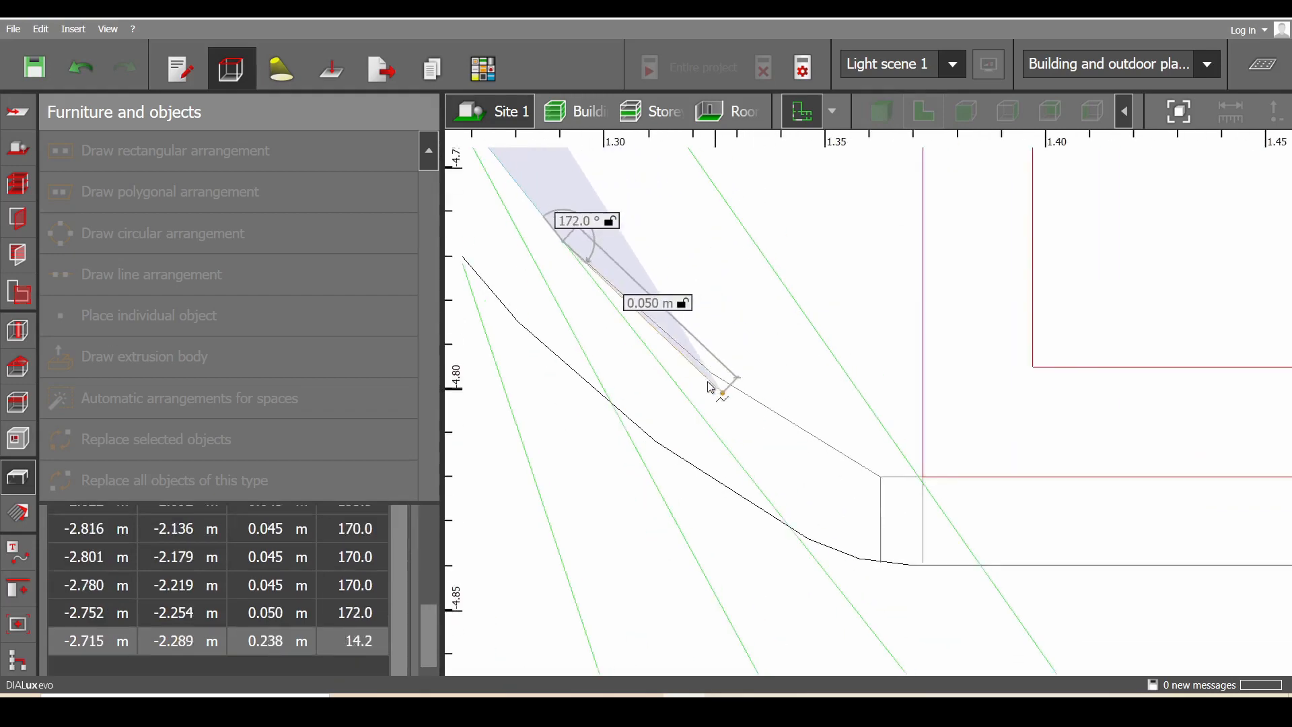
pyautogui.click(713, 374)
pyautogui.click(882, 477)
# Continue the second layer's outline along the straight edge nearest the bed and into the opposite inner curve
pyautogui.scroll(-6, 888, 437)
pyautogui.moveTo(1012, 401); pyautogui.dragTo(606, 397, button='middle')
pyautogui.scroll(4, 781, 360)
pyautogui.scroll(3, 799, 331)
pyautogui.click(926, 285)
pyautogui.moveTo(1016, 253); pyautogui.dragTo(652, 436, button='middle')
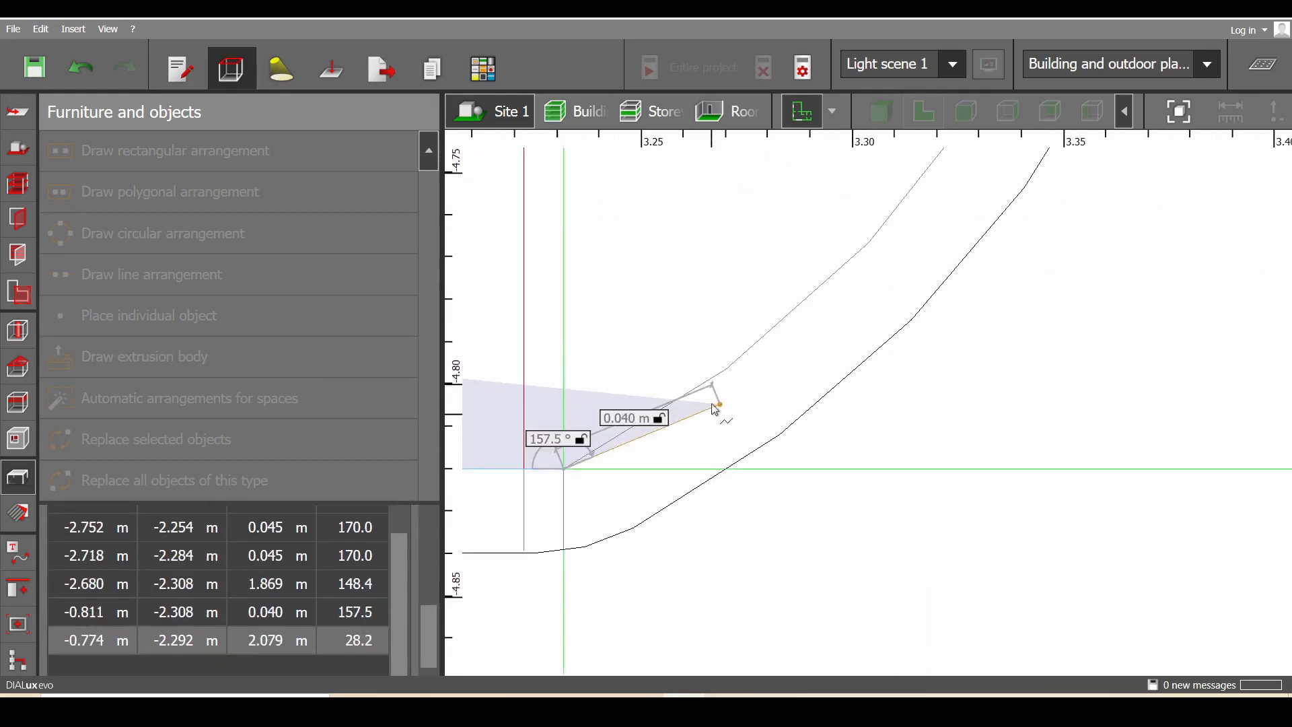
pyautogui.click(711, 376)
pyautogui.scroll(-2, 679, 436)
pyautogui.moveTo(807, 313); pyautogui.dragTo(707, 440, button='middle')
pyautogui.scroll(2, 707, 438)
pyautogui.click(711, 424)
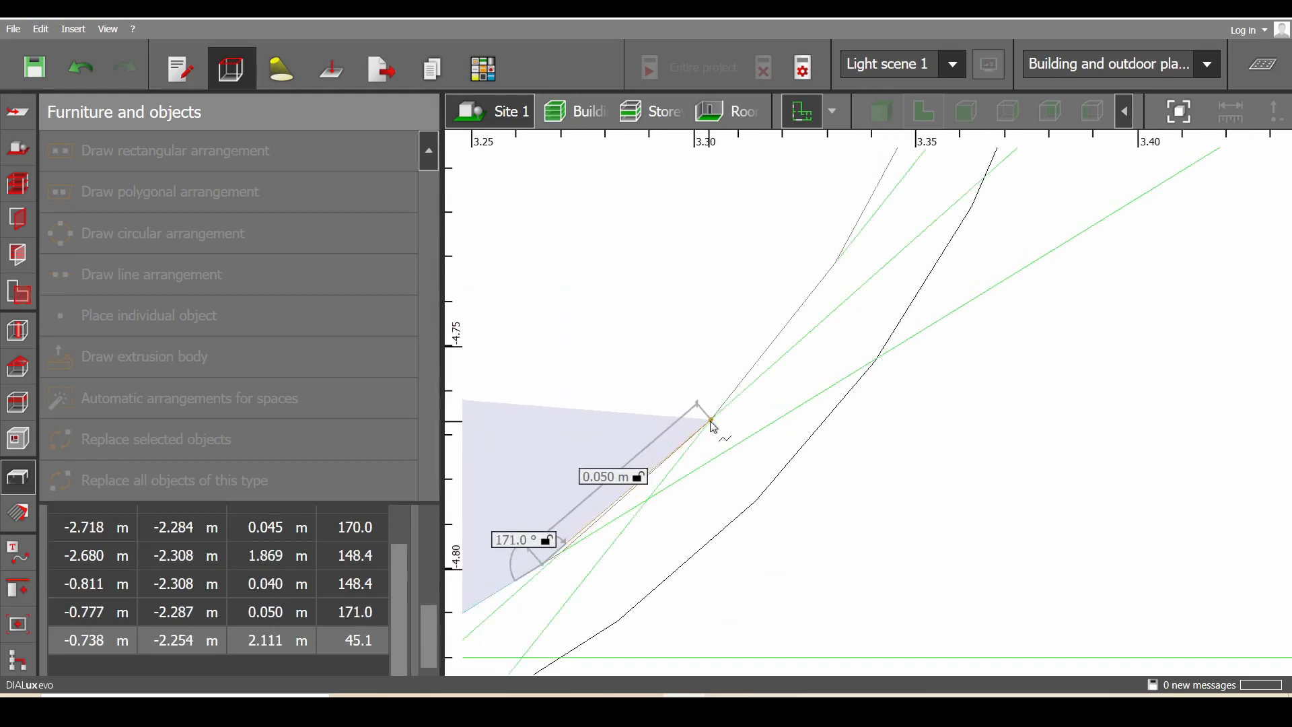
# Trace the second layer's opposite inner curve point by point up toward its tip
pyautogui.click(832, 270)
pyautogui.scroll(-2, 849, 330)
pyautogui.moveTo(834, 385); pyautogui.dragTo(764, 577, button='middle')
pyautogui.scroll(2, 764, 575)
pyautogui.click(819, 345)
pyautogui.scroll(-2, 821, 347)
pyautogui.moveTo(821, 347); pyautogui.dragTo(758, 528, button='middle')
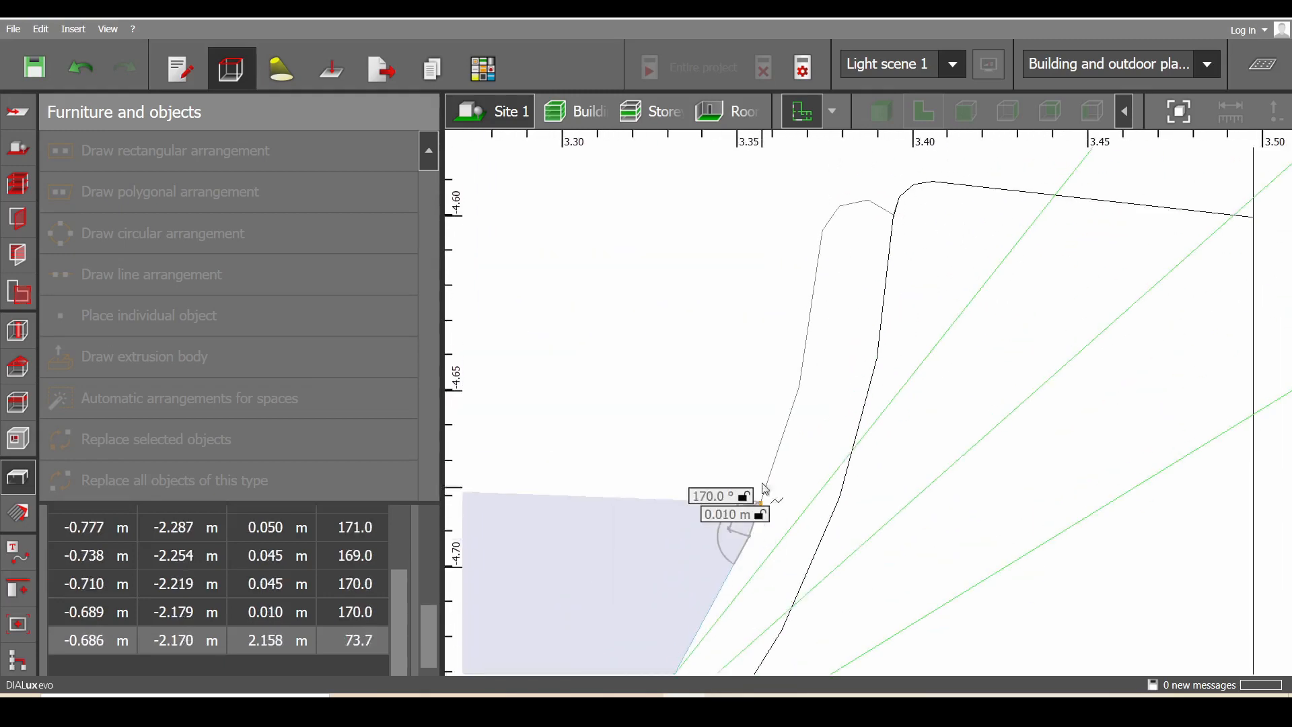
pyautogui.scroll(2, 761, 484)
pyautogui.click(811, 358)
pyautogui.moveTo(811, 358); pyautogui.dragTo(763, 564, button='middle')
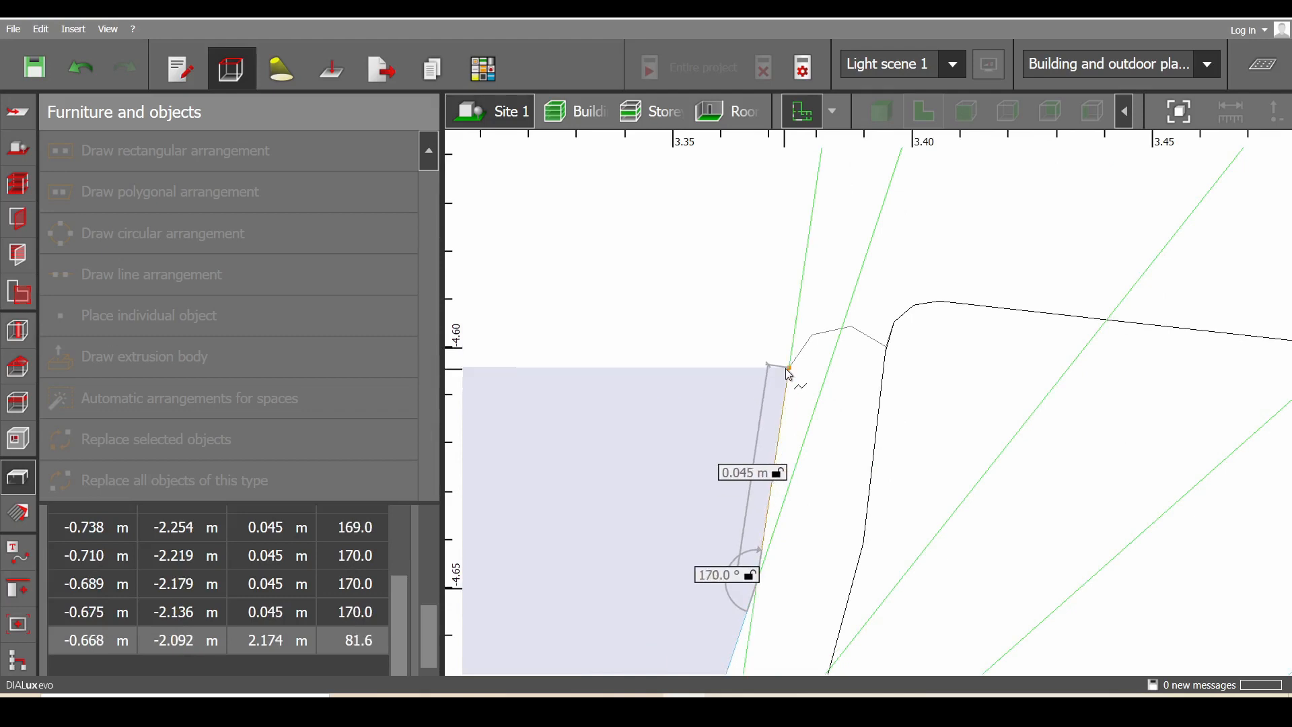
# Trace the second layer's outline around the opposite rounded tip and onto the outer curve shared with the first layer
pyautogui.click(789, 368)
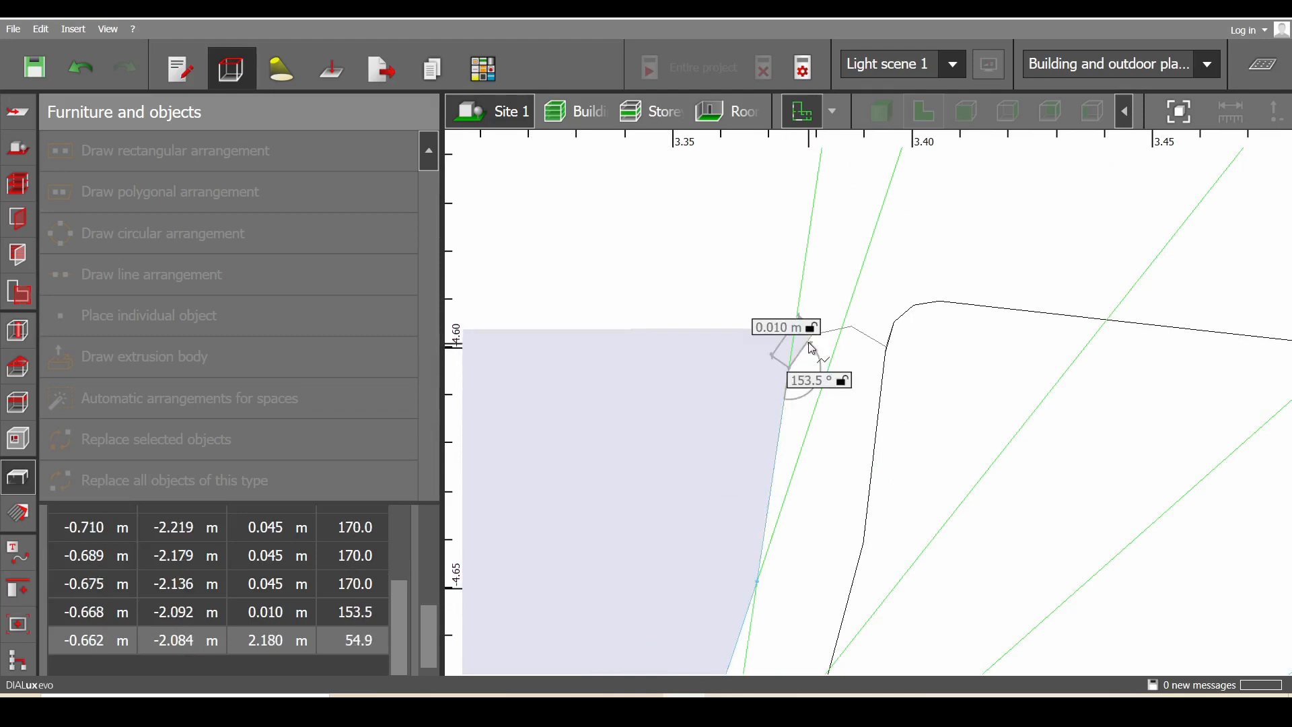
pyautogui.click(851, 327)
pyautogui.click(885, 347)
pyautogui.scroll(-2, 870, 446)
pyautogui.click(865, 520)
pyautogui.moveTo(865, 520); pyautogui.dragTo(851, 221, button='middle')
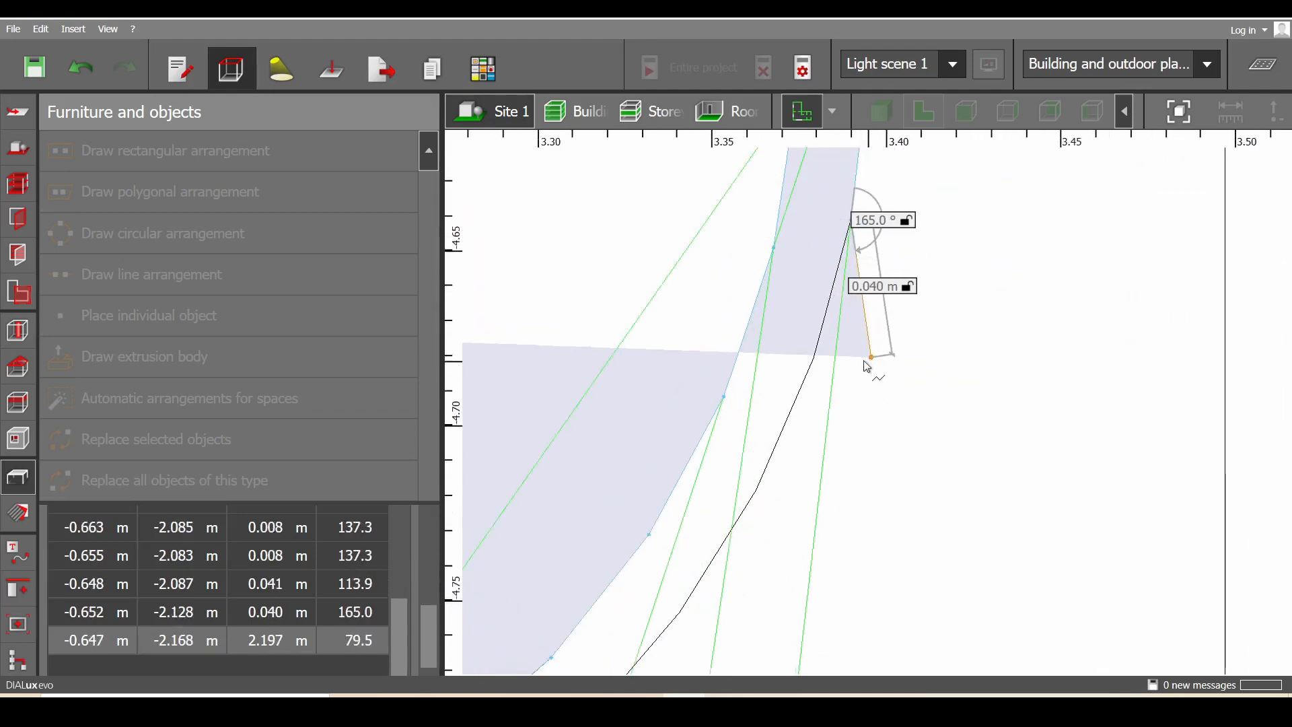
# Follow the shared outer curve point by point down toward the straight edge behind the bed
pyautogui.scroll(1, 865, 360)
pyautogui.click(803, 358)
pyautogui.moveTo(732, 533); pyautogui.dragTo(898, 397, button='middle')
pyautogui.click(841, 382)
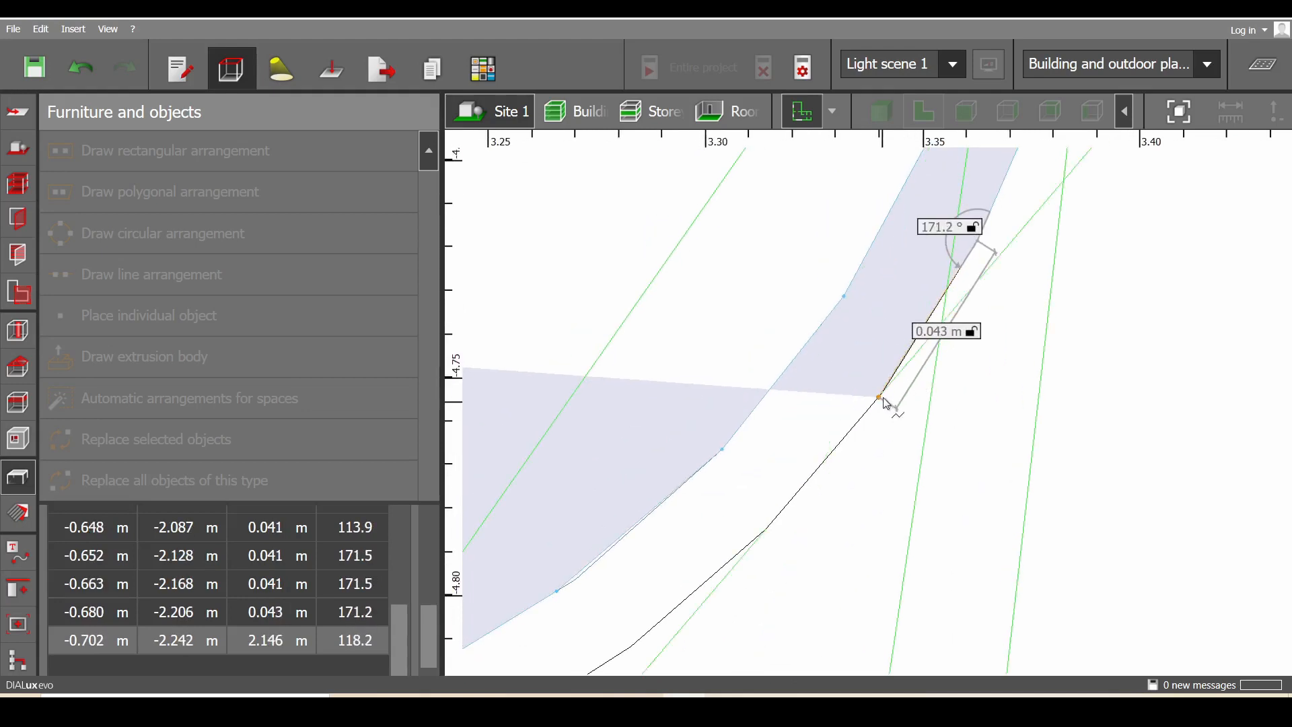
pyautogui.click(884, 398)
pyautogui.moveTo(720, 594); pyautogui.dragTo(861, 464, button='middle')
pyautogui.click(908, 403)
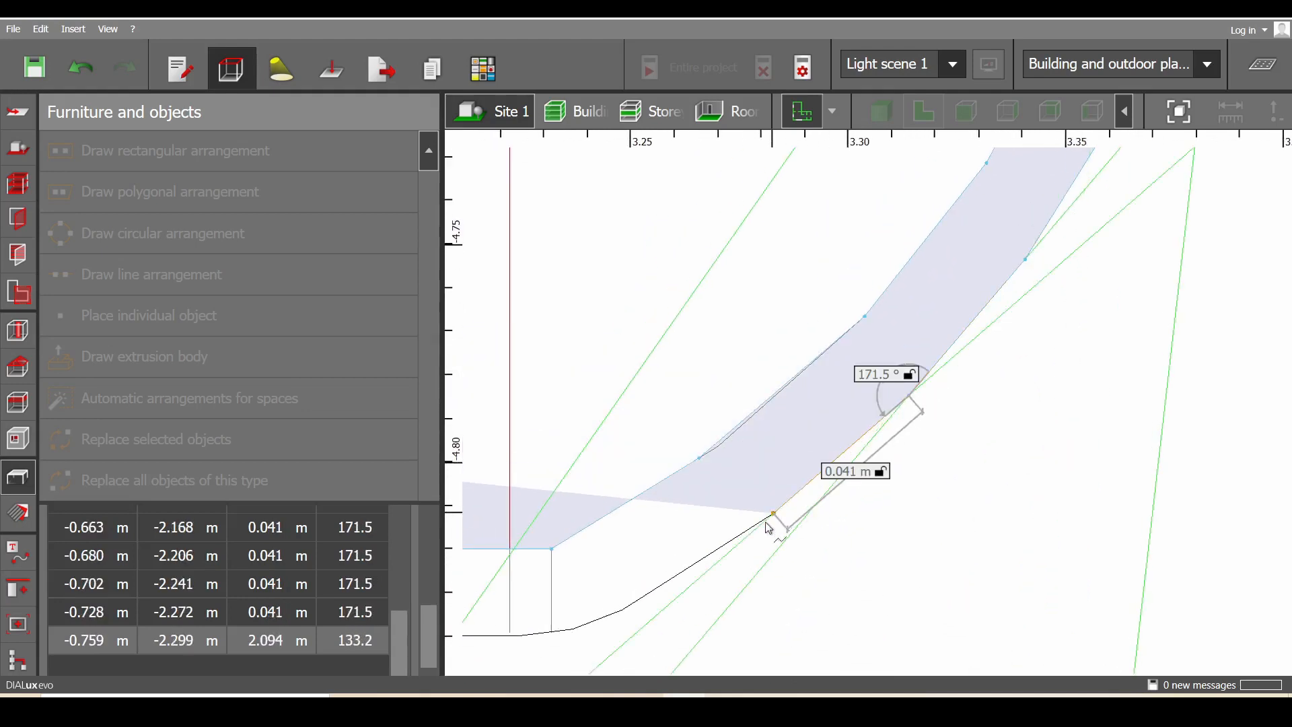
pyautogui.click(771, 514)
pyautogui.moveTo(708, 578); pyautogui.dragTo(996, 400, button='middle')
pyautogui.scroll(1, 996, 400)
pyautogui.click(907, 439)
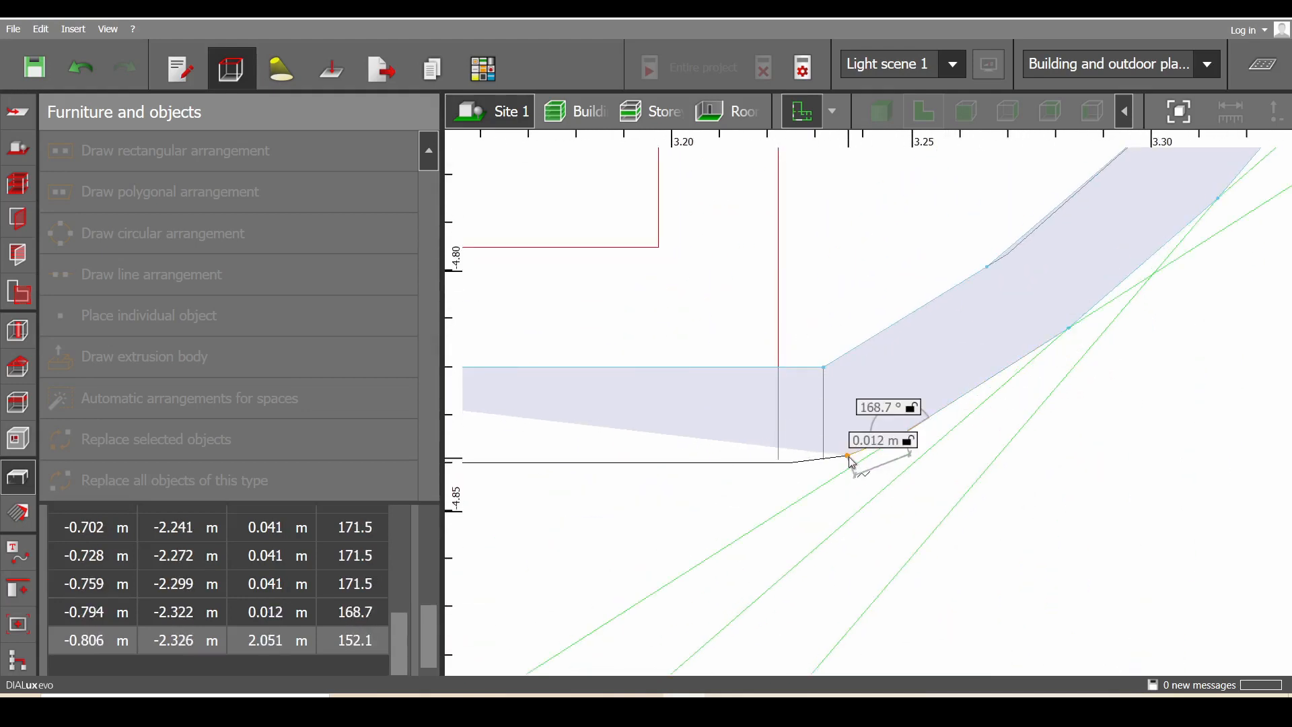
# Run the second layer's outline back along the straight edge shared with the first layer to the starting side's curve
pyautogui.click(789, 464)
pyautogui.scroll(-5, 789, 465)
pyautogui.moveTo(693, 458); pyautogui.dragTo(1211, 417, button='middle')
pyautogui.moveTo(606, 425); pyautogui.dragTo(1234, 412, button='middle')
pyautogui.scroll(5, 976, 387)
pyautogui.click(968, 377)
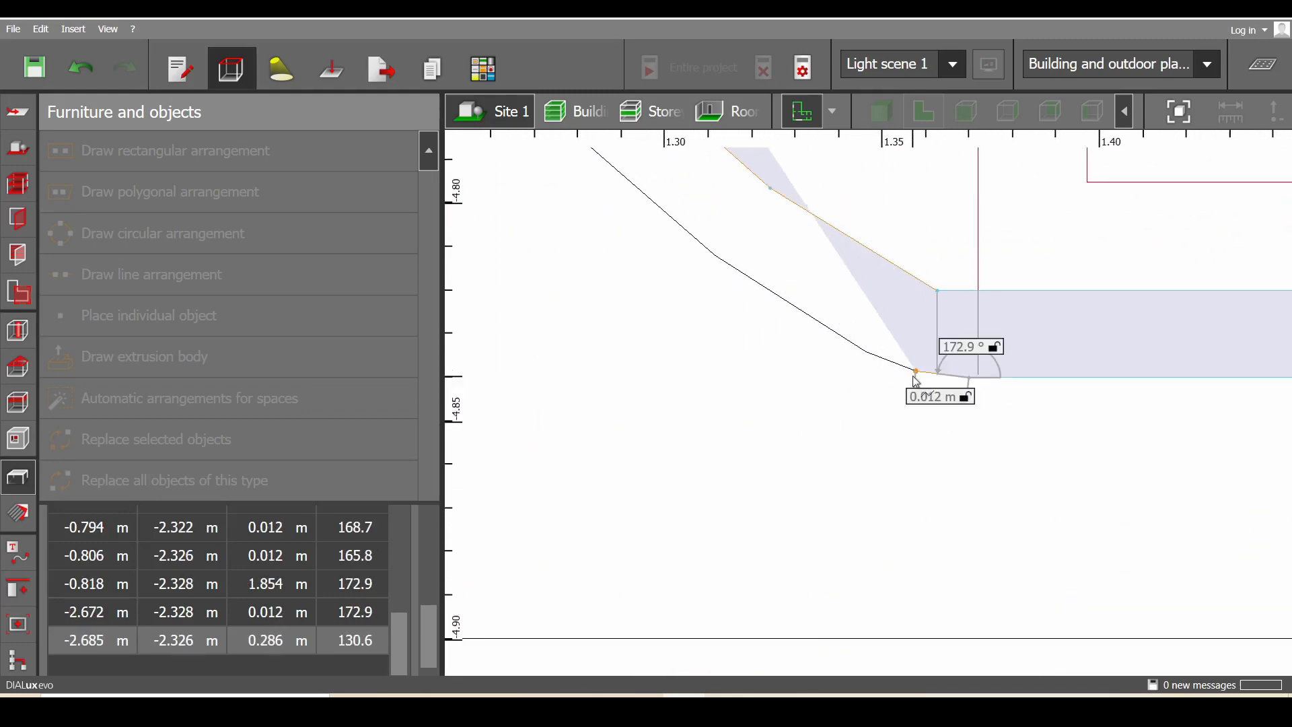
pyautogui.click(926, 374)
pyautogui.click(866, 351)
# Trace the second layer's outline along the lower part of the starting side's outer curve, point by point
pyautogui.click(716, 256)
pyautogui.scroll(-1, 715, 256)
pyautogui.moveTo(715, 256); pyautogui.dragTo(1053, 489, button='middle')
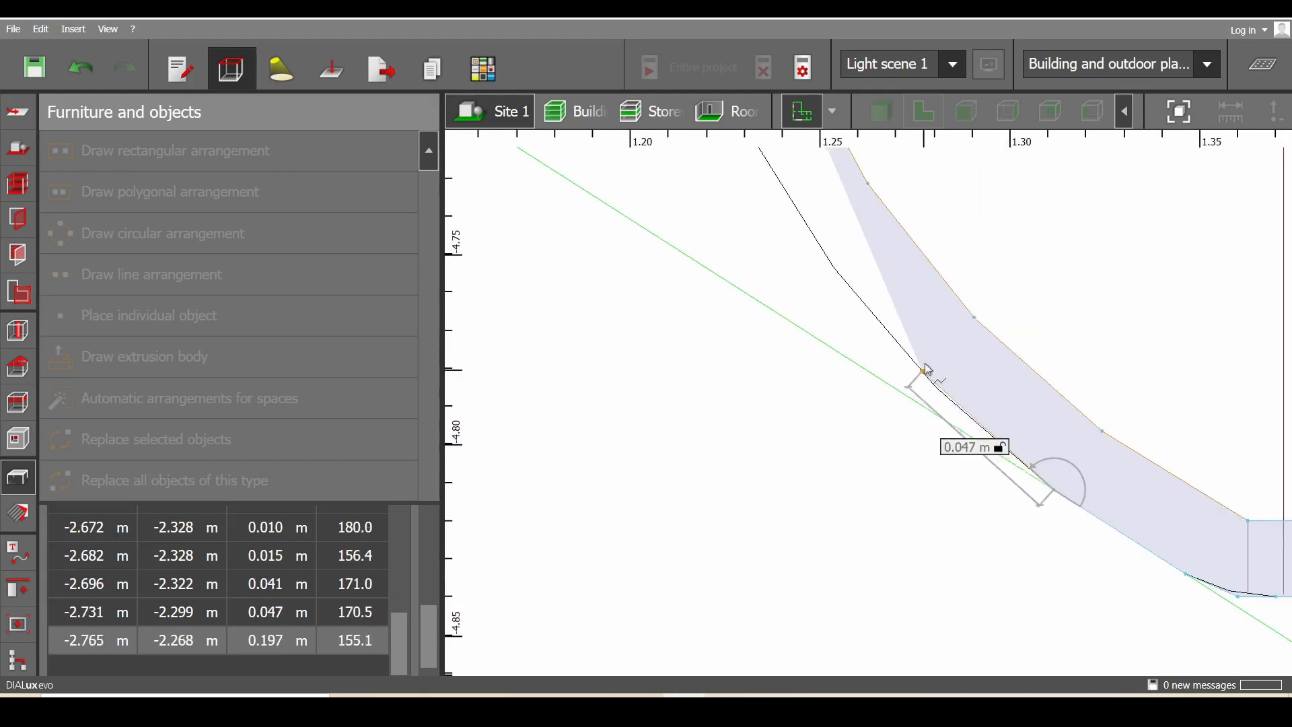
pyautogui.click(936, 388)
pyautogui.click(835, 269)
pyautogui.scroll(-1, 834, 269)
pyautogui.moveTo(834, 269); pyautogui.dragTo(1001, 513, button='middle')
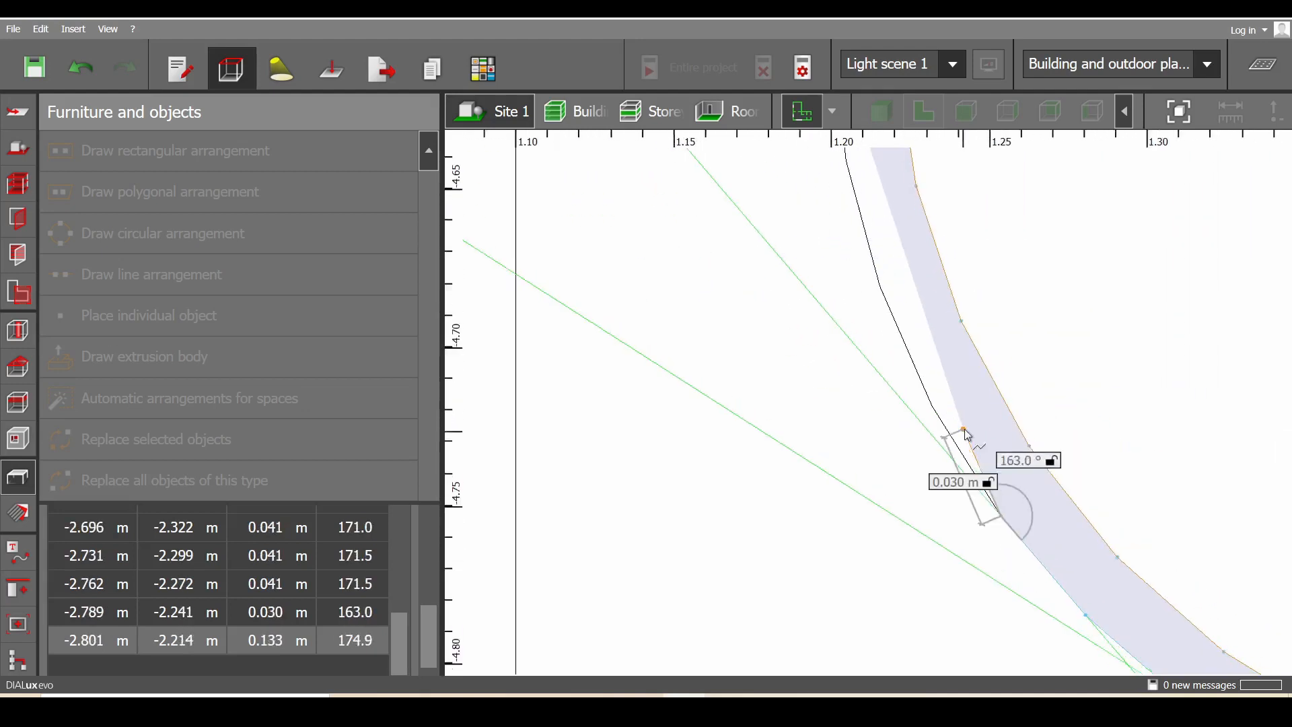
# Trace the rest of the outer curve up to the starting tip and close the second layer's outline as an extrusion body
pyautogui.scroll(2, 969, 424)
pyautogui.click(919, 399)
pyautogui.click(847, 235)
pyautogui.moveTo(848, 235); pyautogui.dragTo(902, 525, button='middle')
pyautogui.scroll(1, 876, 360)
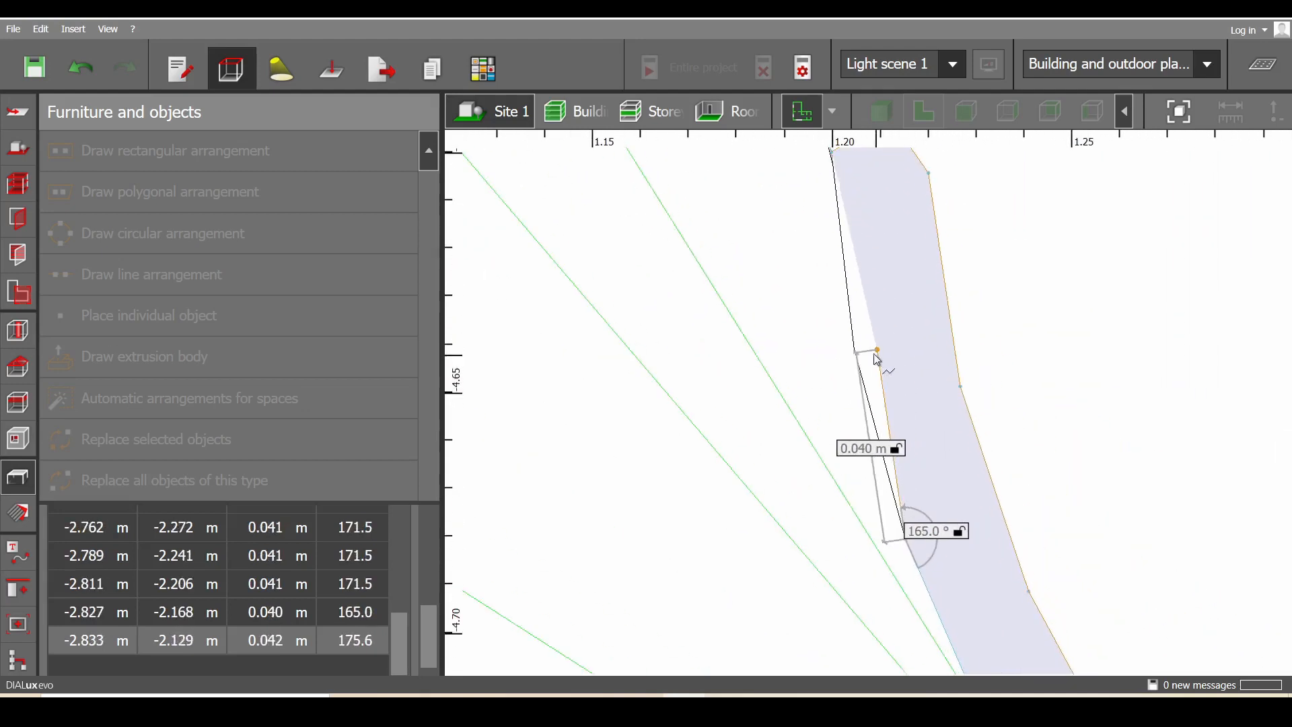
pyautogui.rightClick(854, 349)
pyautogui.click(878, 362)
pyautogui.scroll(-4, 881, 369)
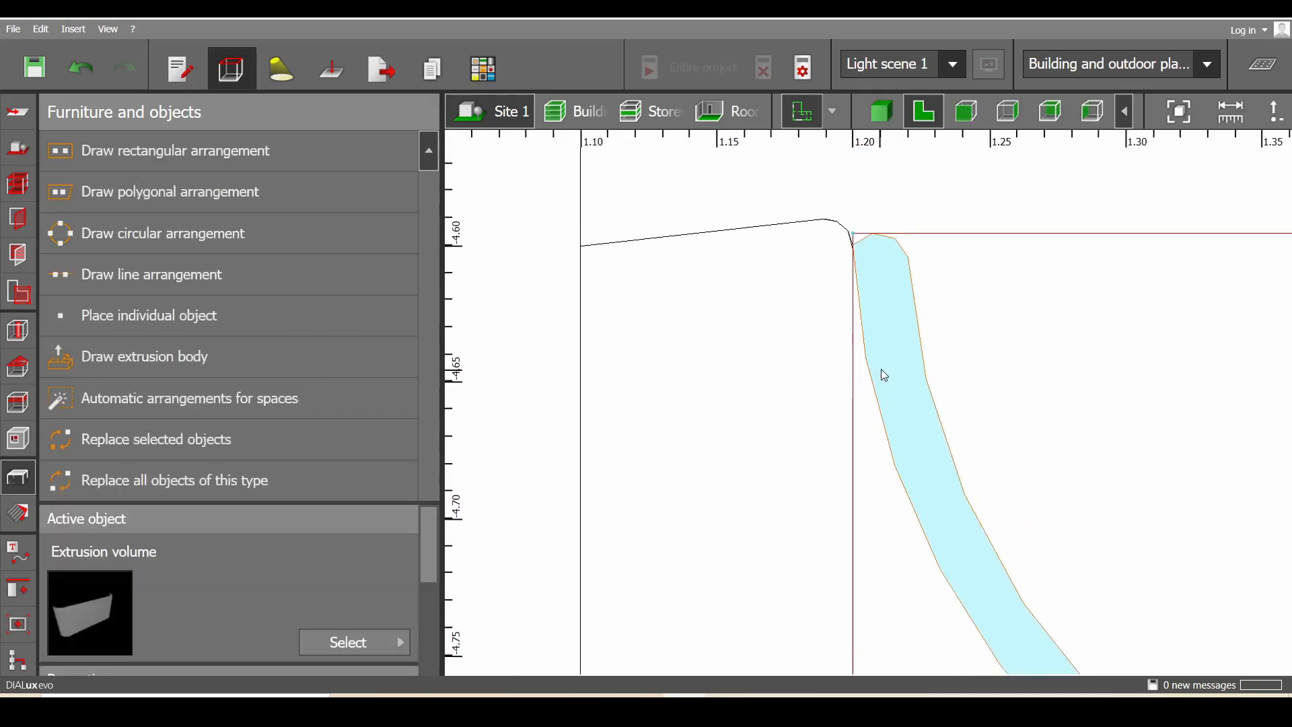
# Measure the height of the headboard's second layer on the elevation drawing
pyautogui.scroll(-8, 885, 375)
pyautogui.scroll(-1, 946, 462)
pyautogui.moveTo(969, 532); pyautogui.dragTo(859, 394, button='middle')
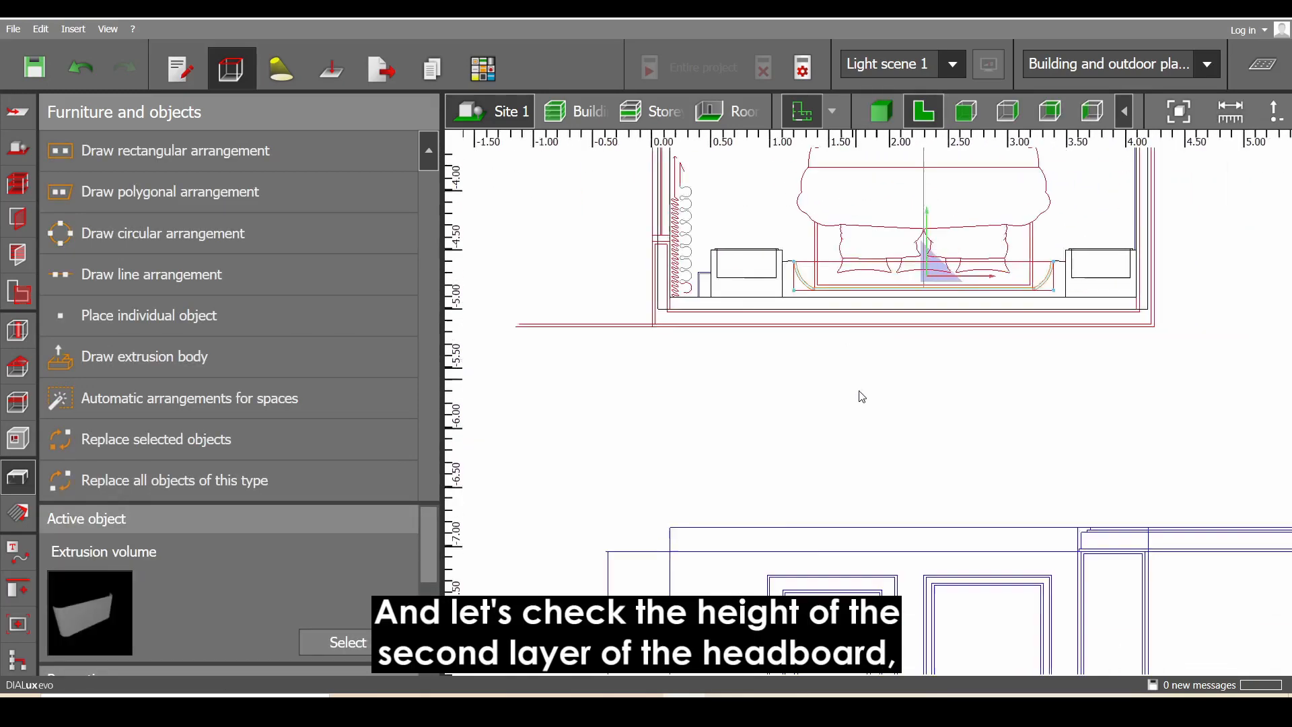
pyautogui.scroll(-1, 860, 394)
pyautogui.moveTo(885, 488); pyautogui.dragTo(890, 301, button='middle')
pyautogui.moveTo(1058, 472); pyautogui.dragTo(868, 450, button='middle')
pyautogui.scroll(8, 868, 449)
pyautogui.moveTo(943, 464); pyautogui.dragTo(883, 380, button='middle')
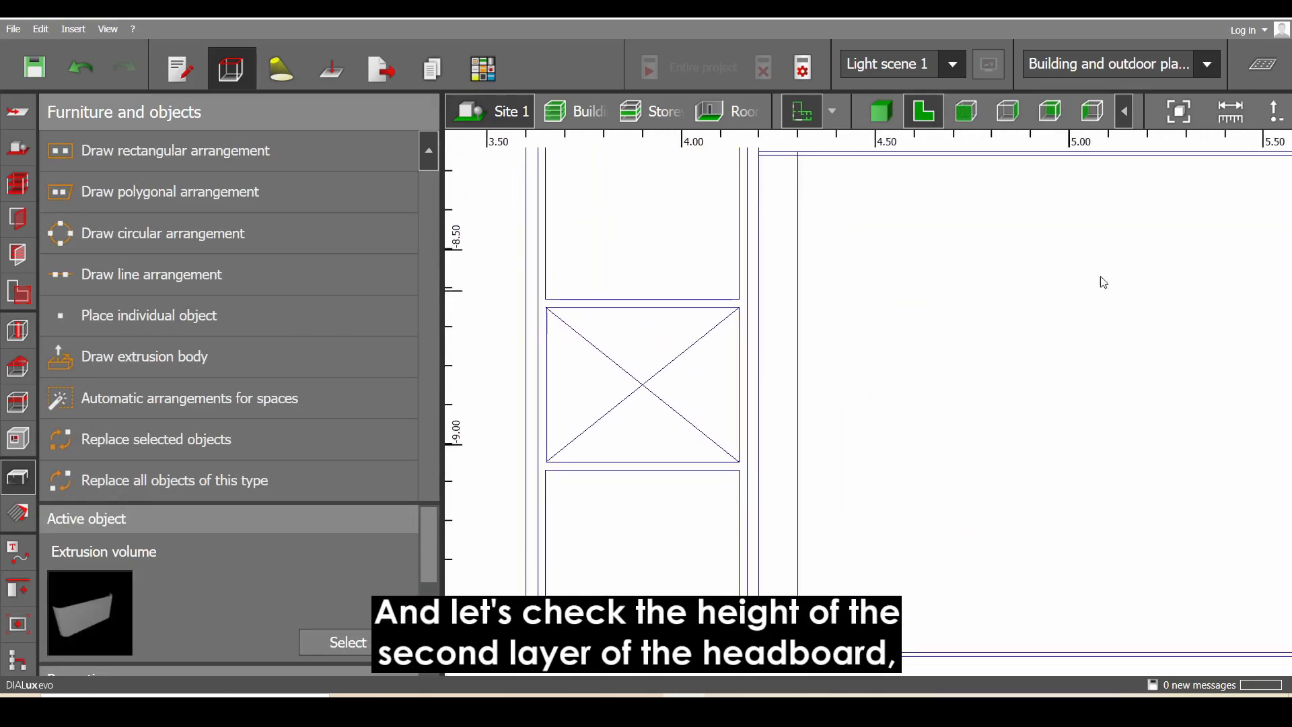
pyautogui.click(1228, 124)
pyautogui.moveTo(824, 211); pyautogui.dragTo(882, 336, button='middle')
pyautogui.scroll(6, 881, 336)
pyautogui.click(732, 214)
pyautogui.scroll(-6, 738, 222)
pyautogui.moveTo(782, 400); pyautogui.dragTo(877, 536, button='middle')
pyautogui.scroll(2, 823, 595)
pyautogui.click(1230, 115)
pyautogui.scroll(5, 820, 589)
pyautogui.click(808, 584)
pyautogui.scroll(-6, 809, 584)
pyautogui.scroll(4, 864, 303)
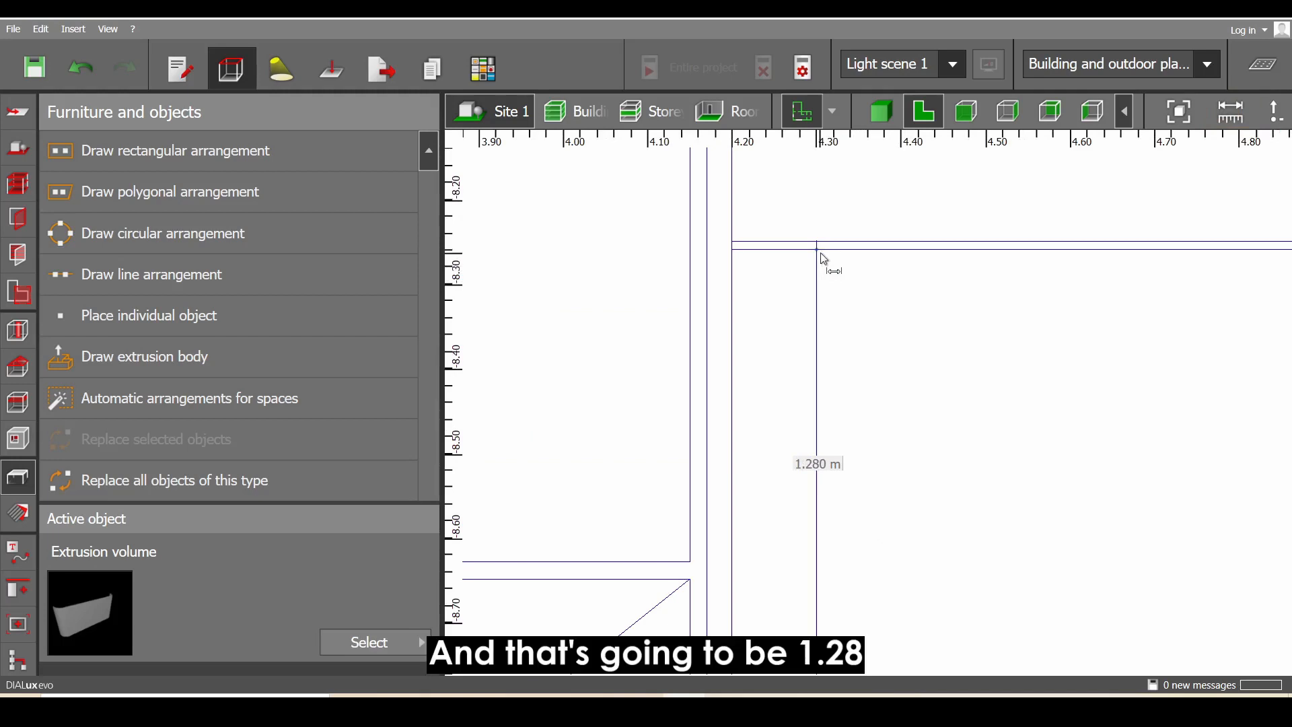
pyautogui.click(823, 259)
pyautogui.scroll(-6, 829, 280)
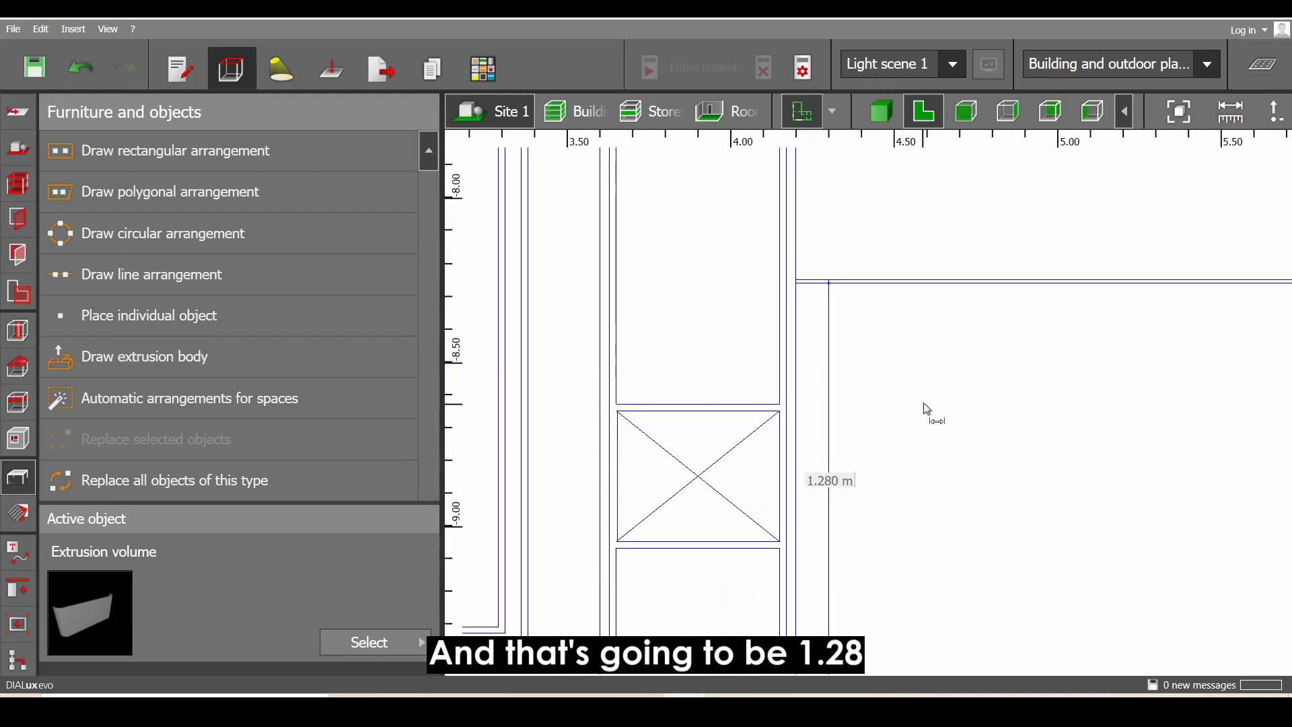
# Measure the gap between the floor line and the lower edge of the headboard's second layer on the elevation
pyautogui.moveTo(927, 404); pyautogui.dragTo(883, 264, button='middle')
pyautogui.scroll(7, 877, 545)
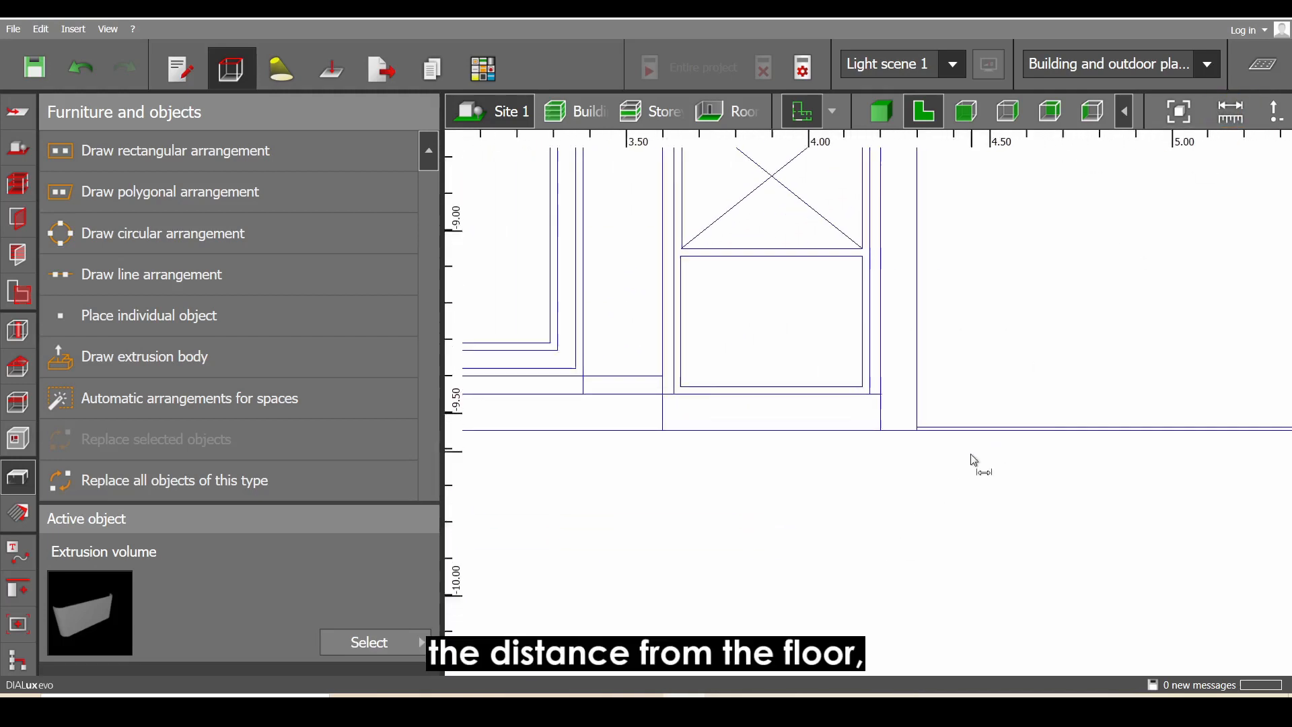
pyautogui.click(814, 357)
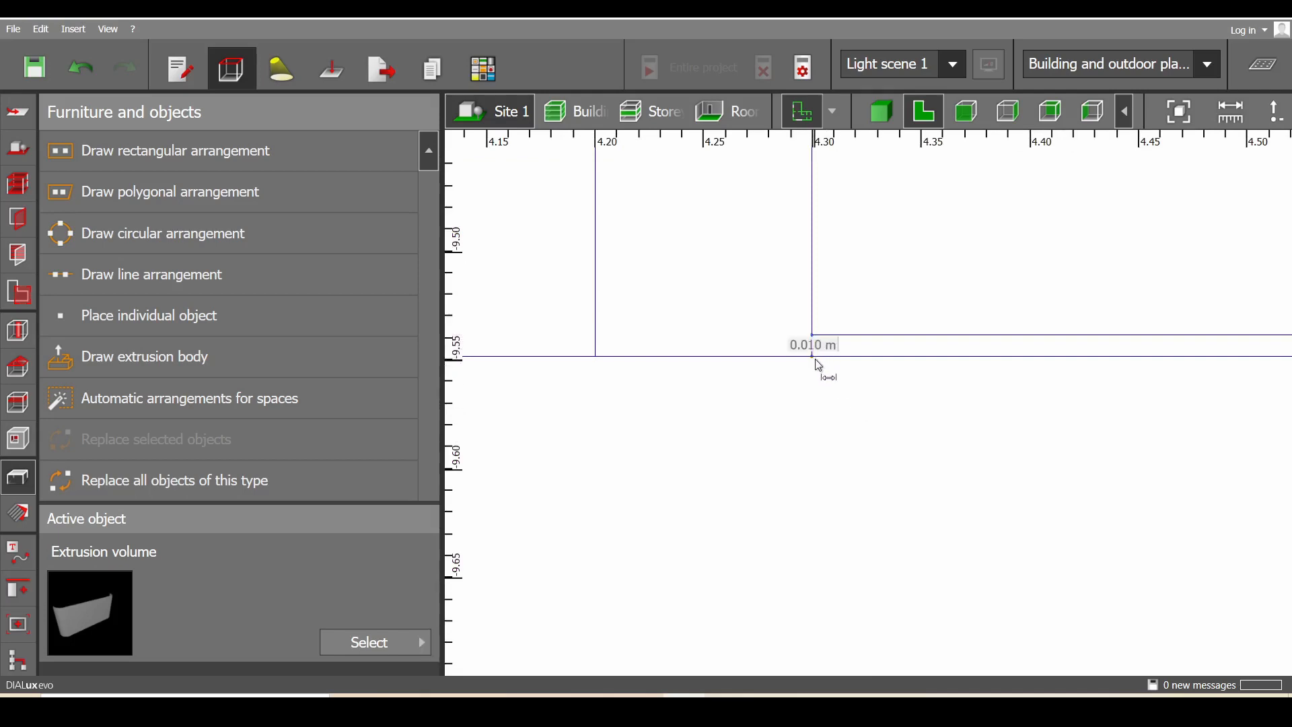
pyautogui.scroll(-4, 816, 363)
pyautogui.scroll(-12, 828, 430)
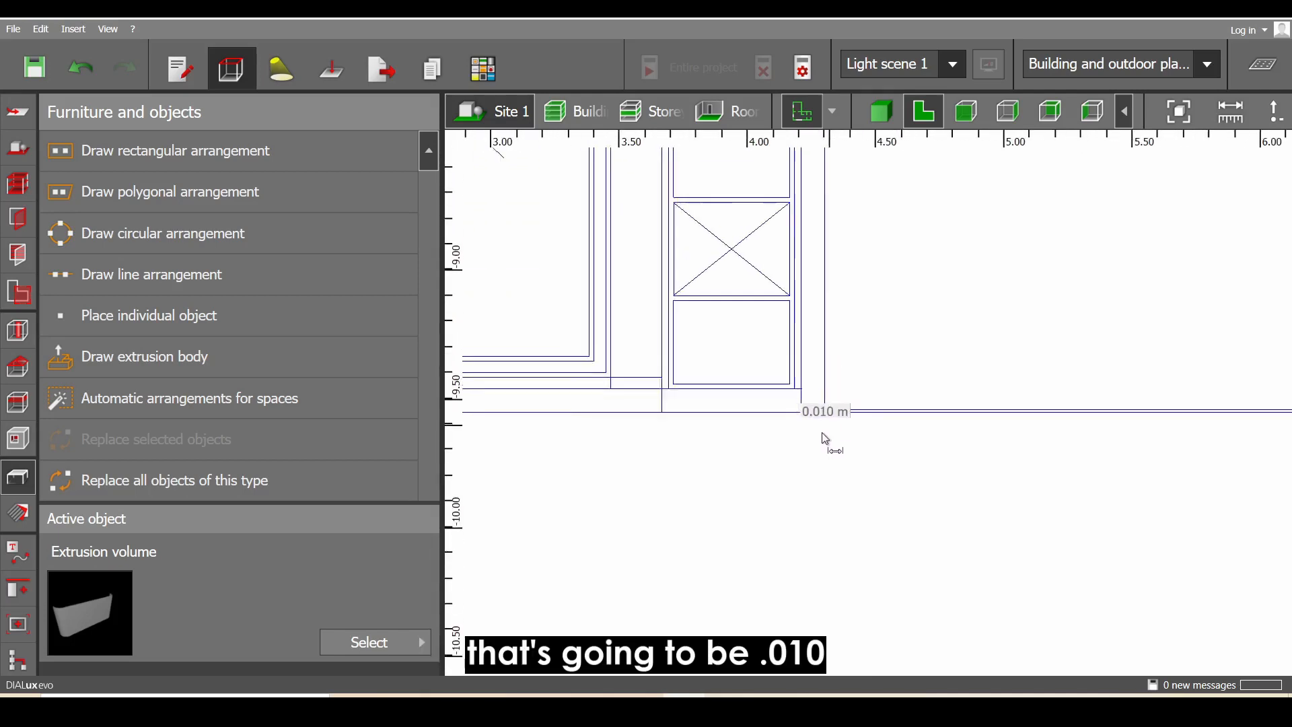
# Set the second headboard layer's height to 1.28 m and its vertical position to 0.01 m
pyautogui.moveTo(805, 427); pyautogui.dragTo(949, 629, button='middle')
pyautogui.scroll(5, 829, 483)
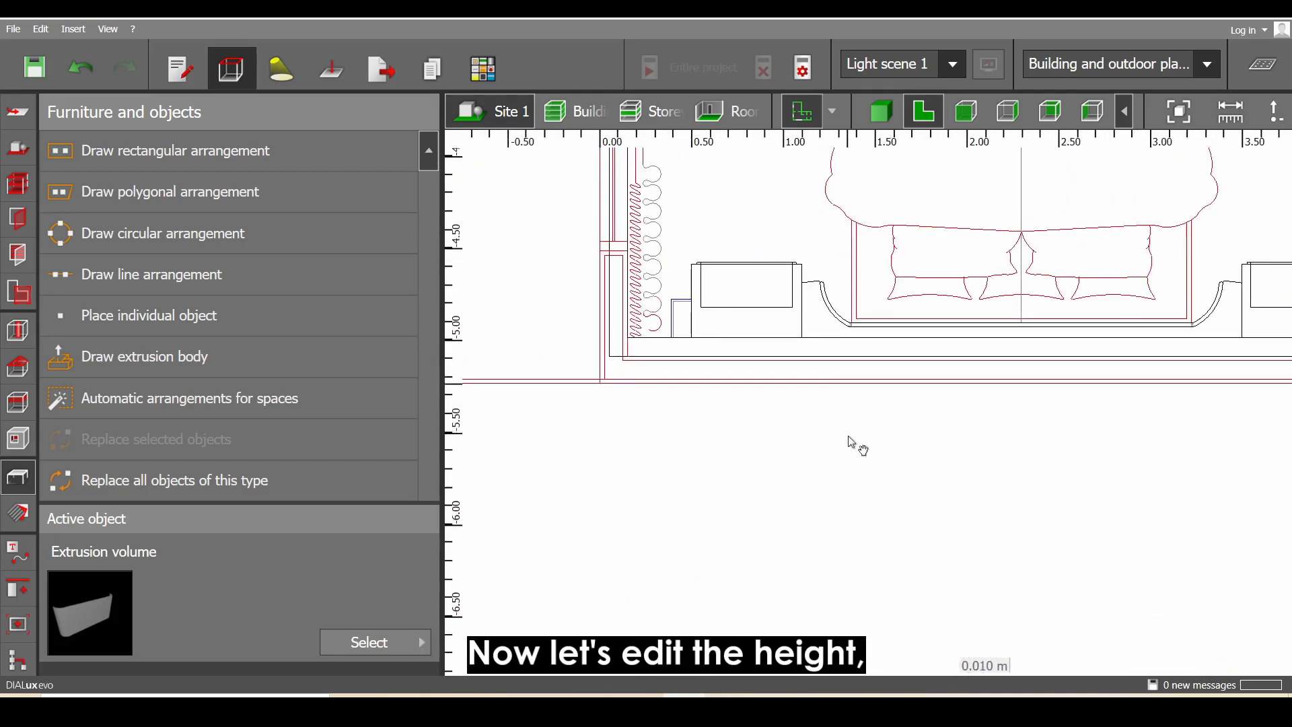
pyautogui.scroll(5, 857, 441)
pyautogui.click(802, 388)
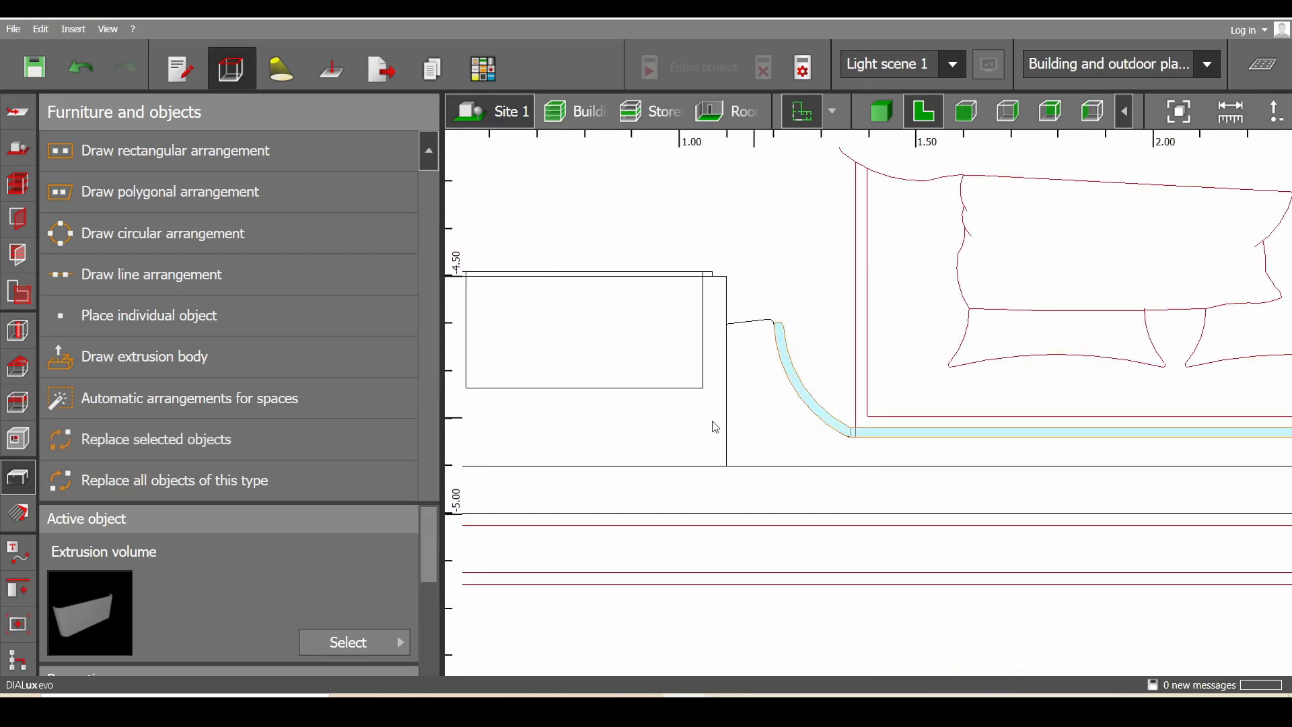
pyautogui.moveTo(433, 562); pyautogui.dragTo(432, 652)
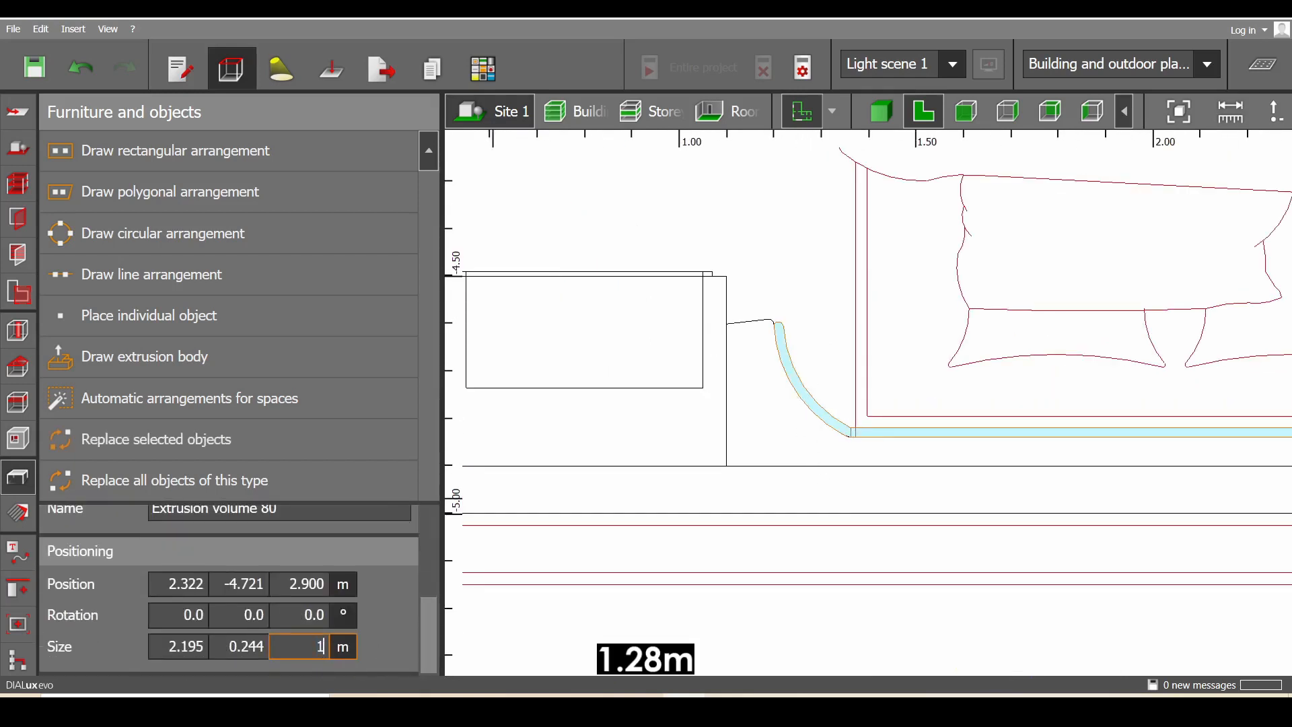
pyautogui.moveTo(287, 584); pyautogui.dragTo(314, 584)
pyautogui.press('BackSpace')
pyautogui.write('01')
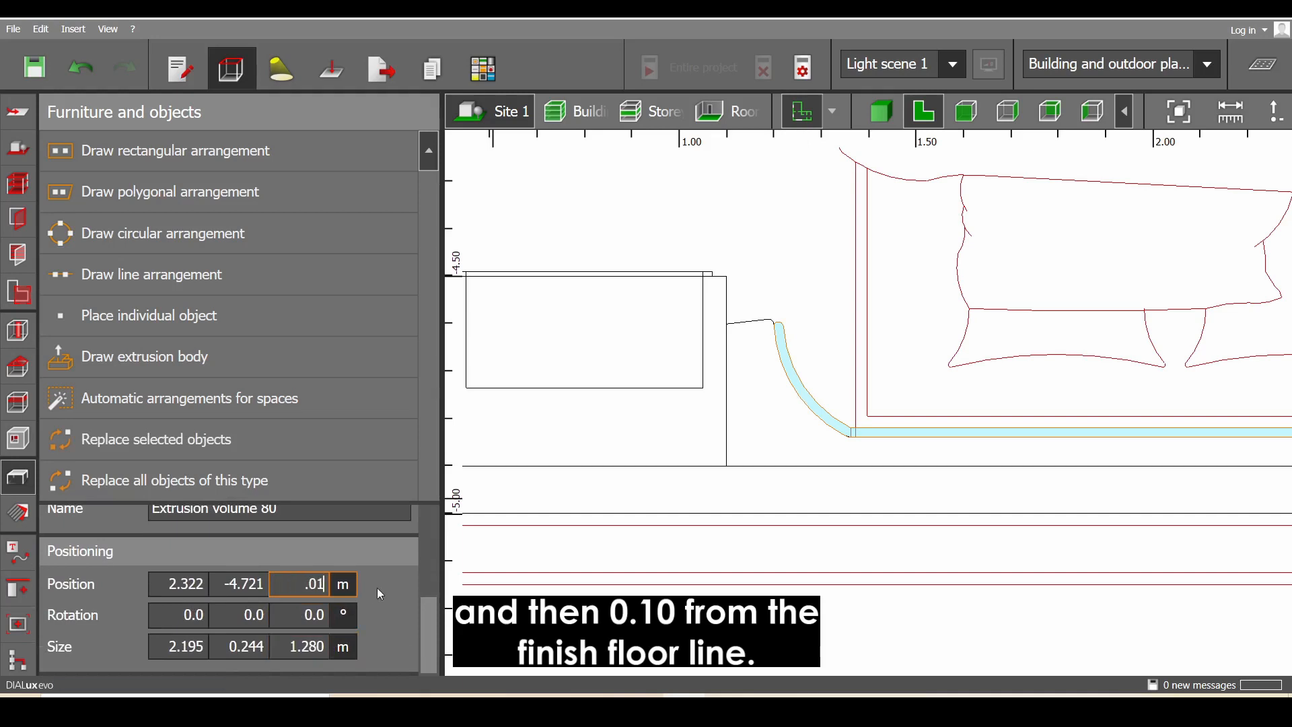
pyautogui.click(884, 254)
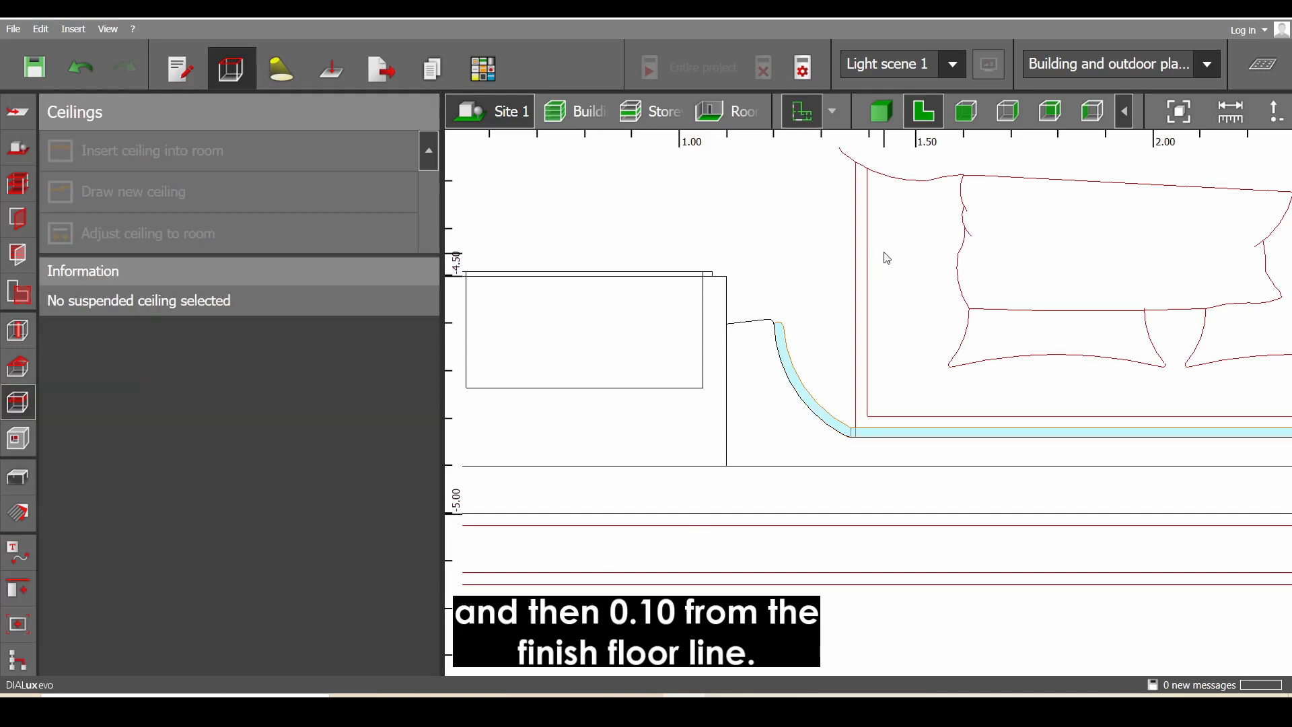
# Switch to the 3D view and inspect the second headboard layer in the room from several angles
pyautogui.click(880, 111)
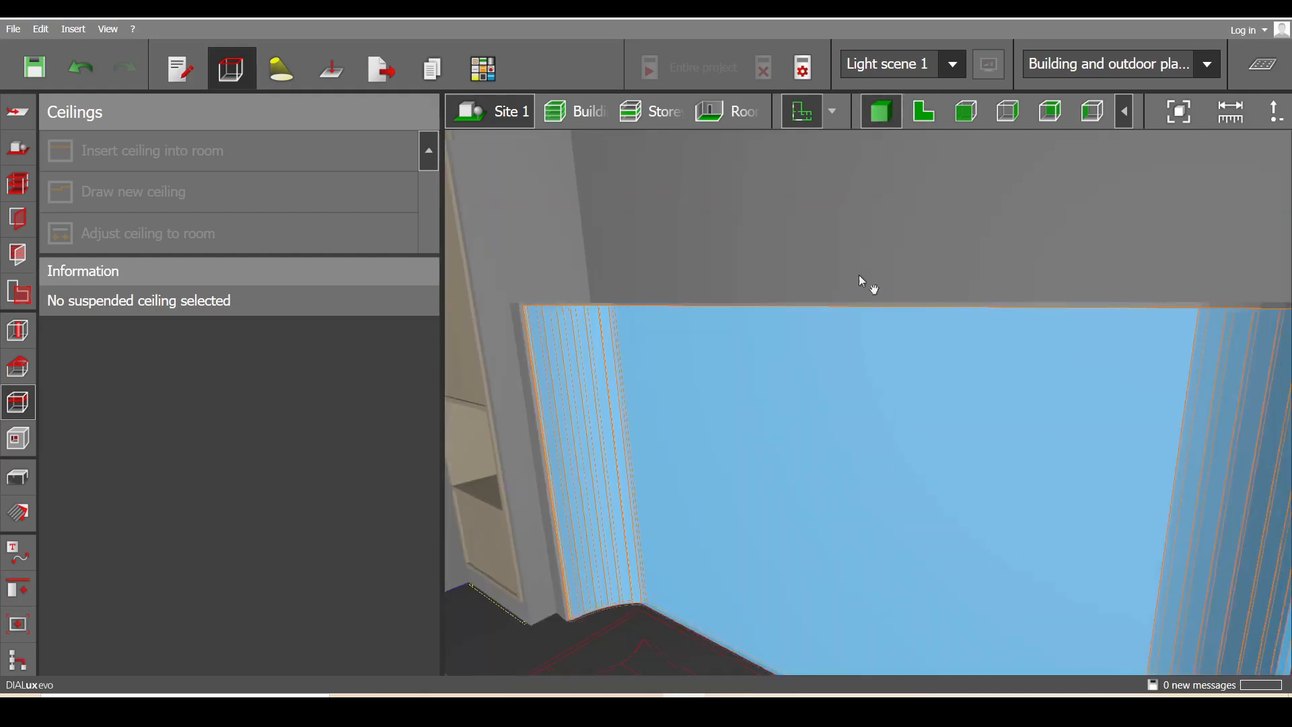
pyautogui.moveTo(900, 320); pyautogui.dragTo(937, 344, button='right')
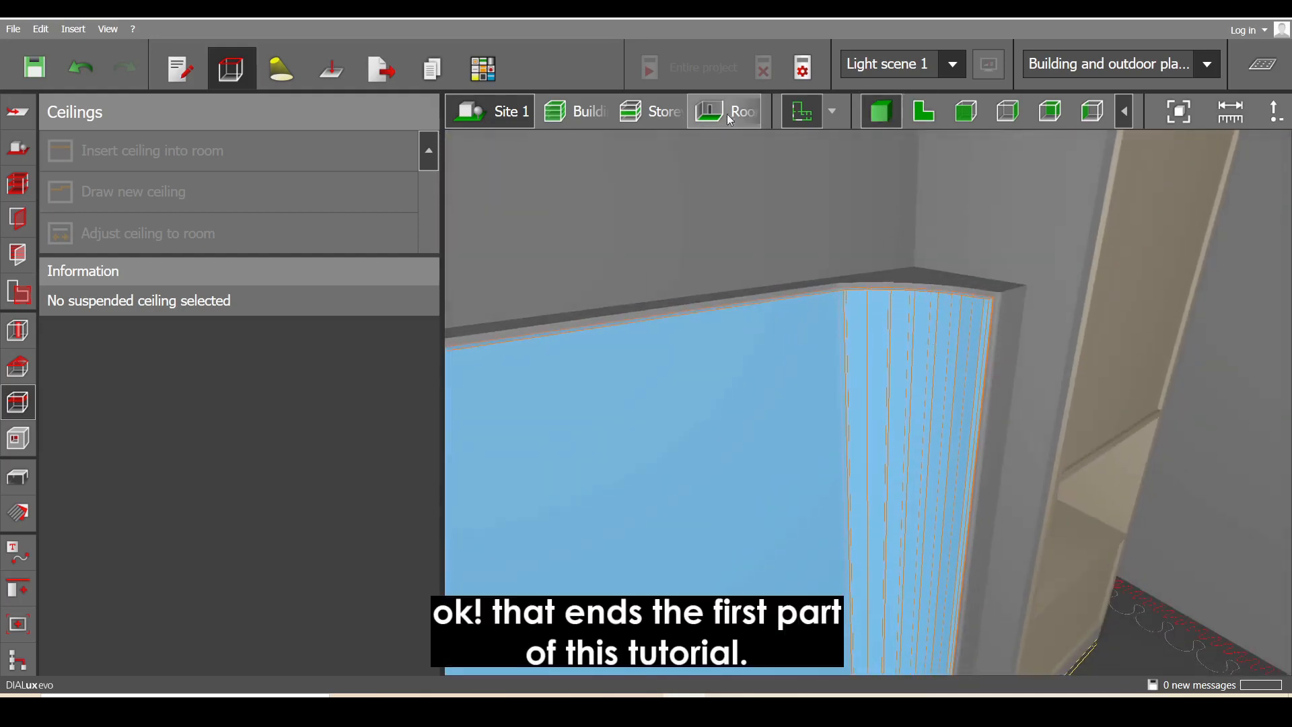
pyautogui.click(706, 119)
pyautogui.moveTo(857, 303); pyautogui.dragTo(1286, 490, button='right')
pyautogui.moveTo(808, 400); pyautogui.dragTo(909, 252, button='right')
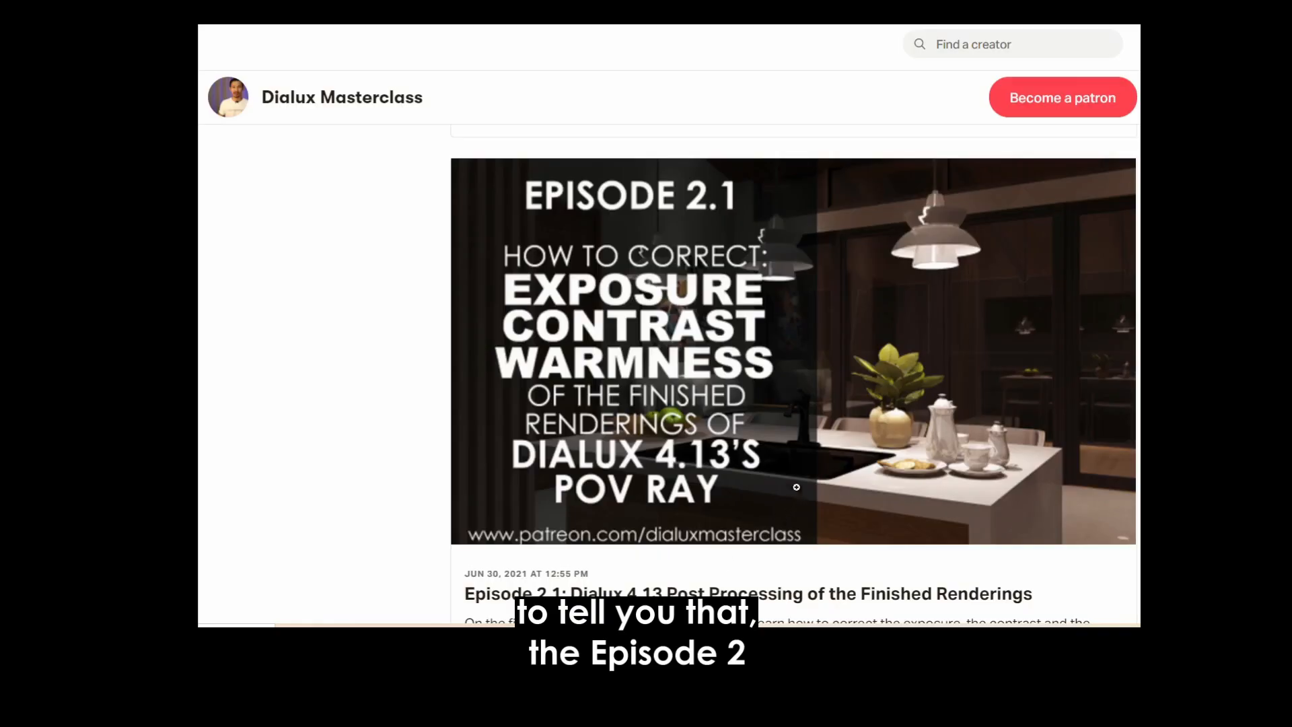
pyautogui.scroll(15, 791, 453)
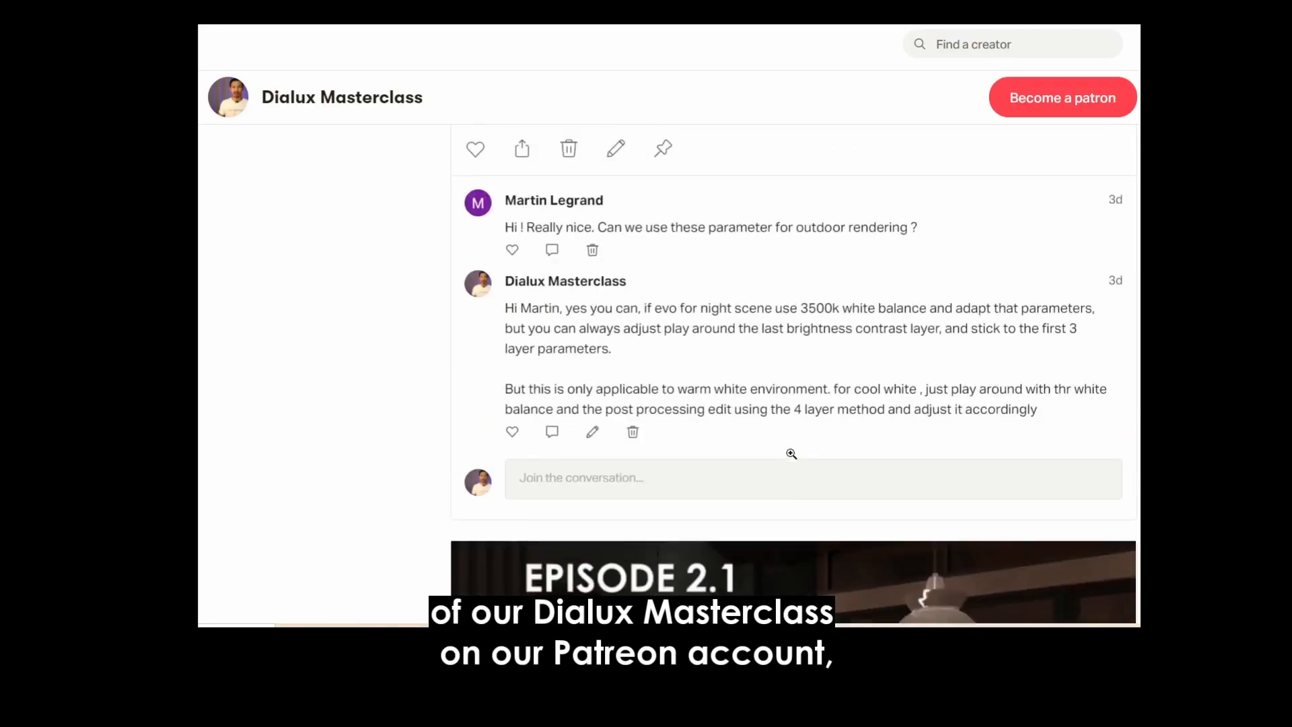
pyautogui.scroll(10, 791, 453)
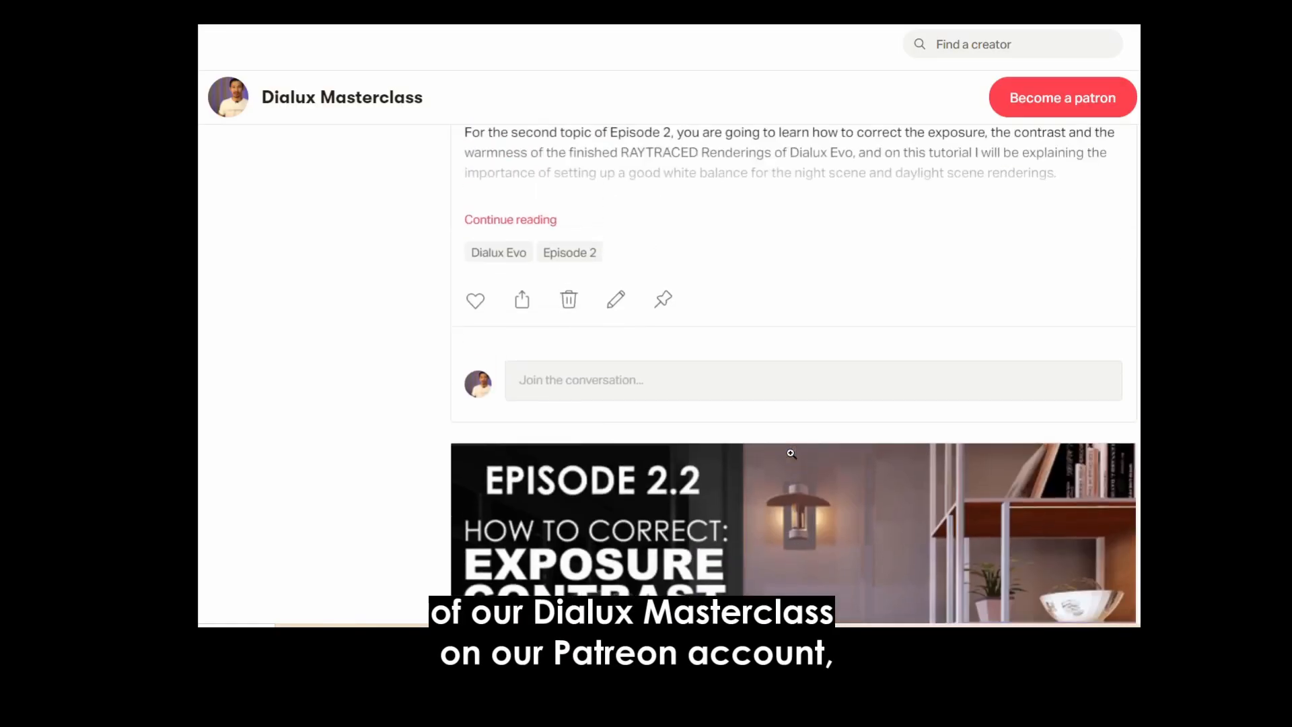
pyautogui.scroll(15, 791, 453)
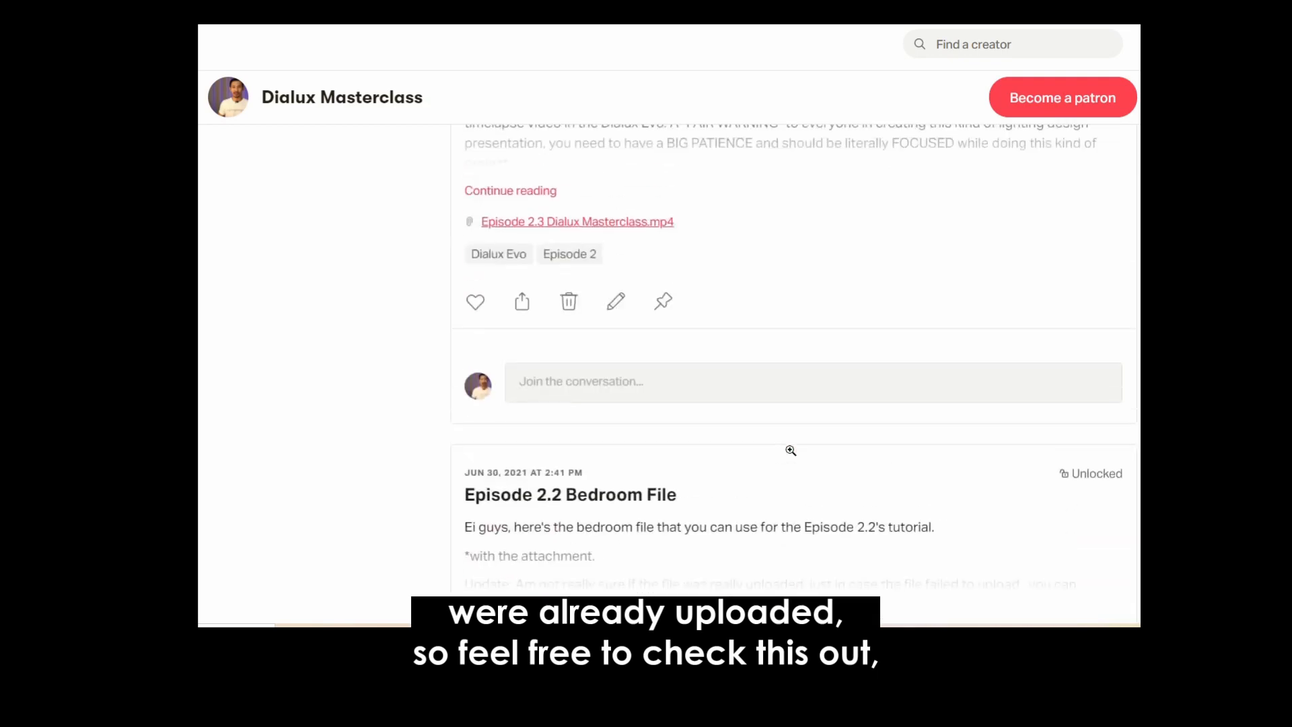
pyautogui.scroll(-3, 791, 456)
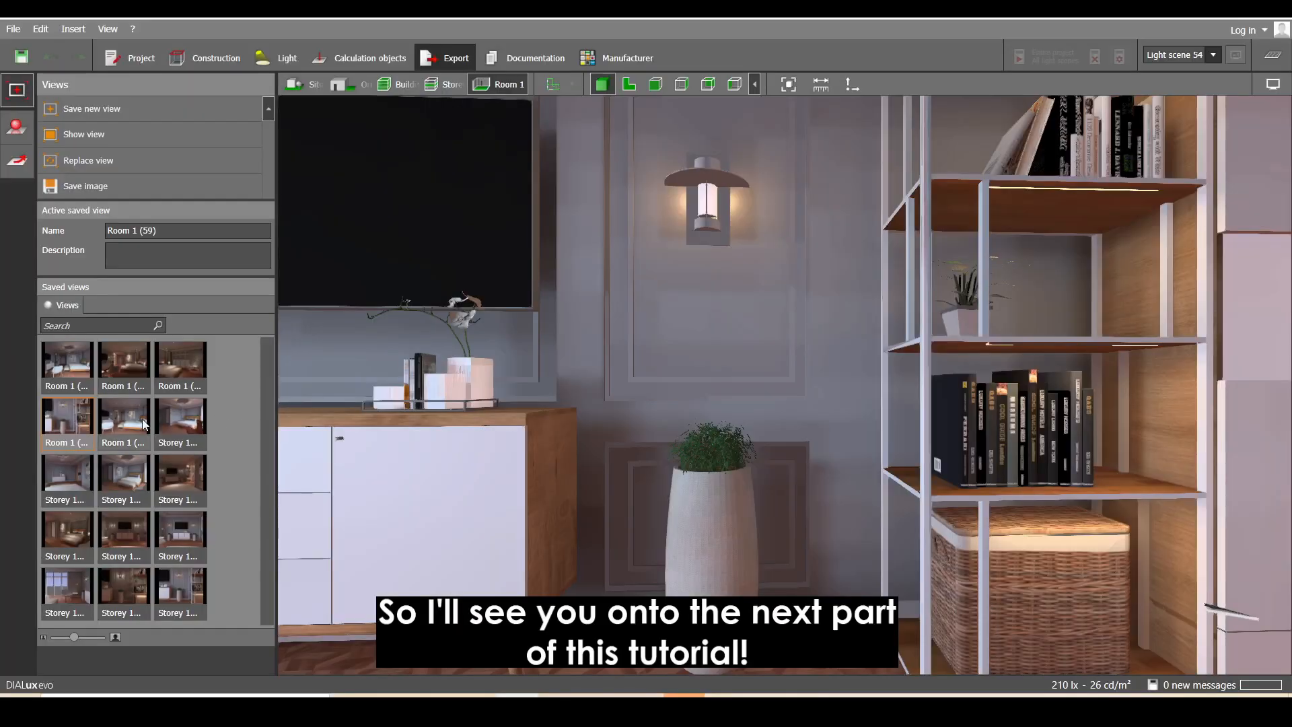
pyautogui.click(124, 424)
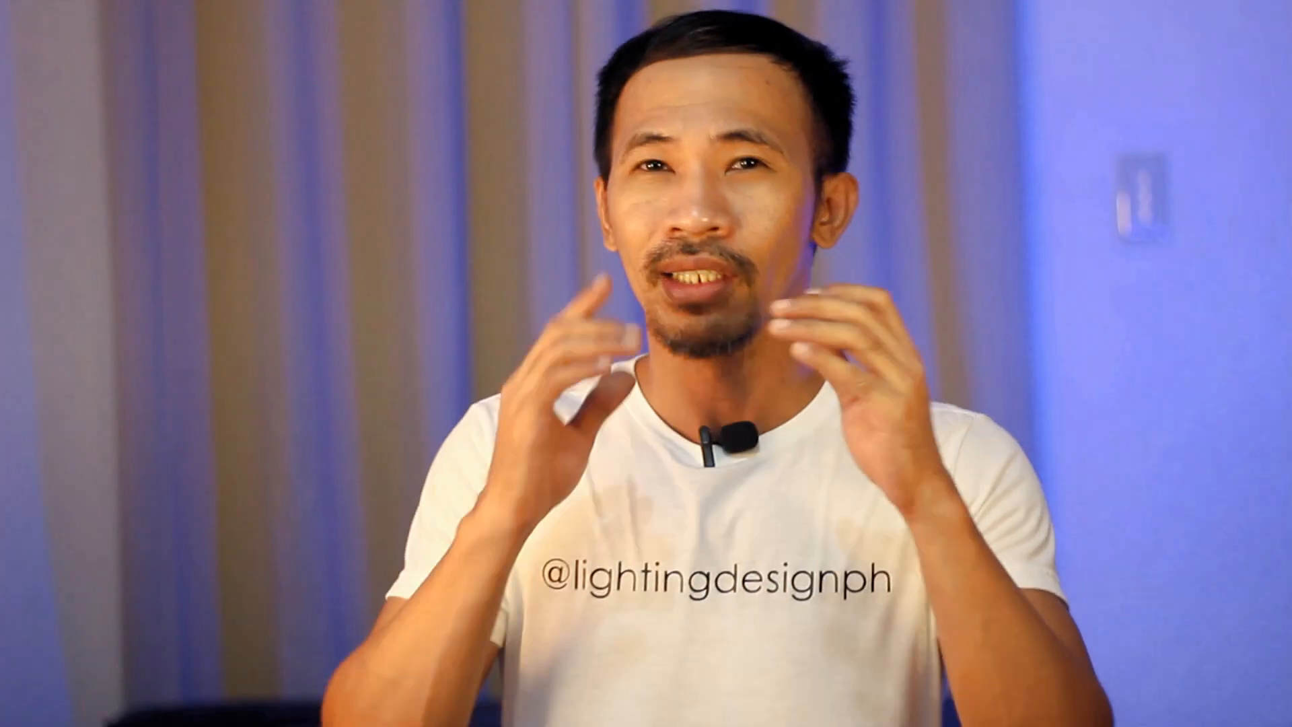